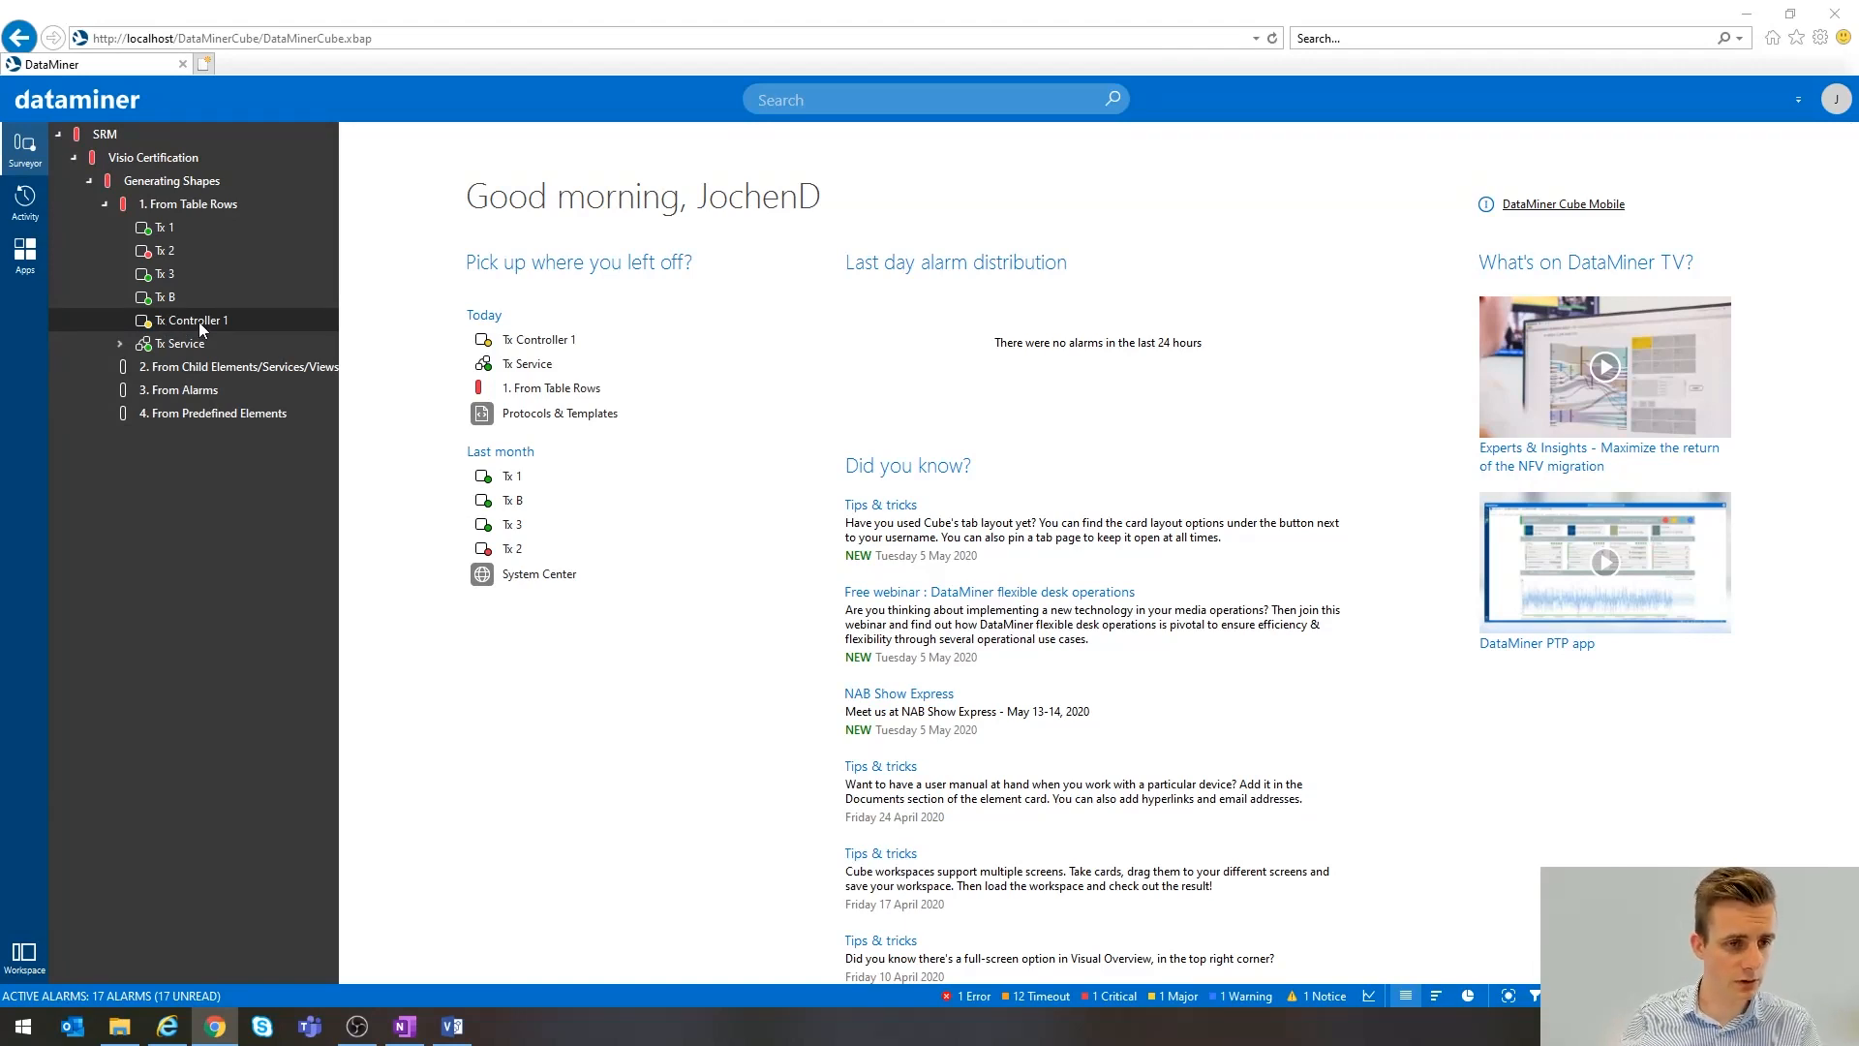
# - Open the Tx Controller 1 element and compare the Test Table on its data page with the shapes on visual Page-1
pyautogui.click(199, 323)
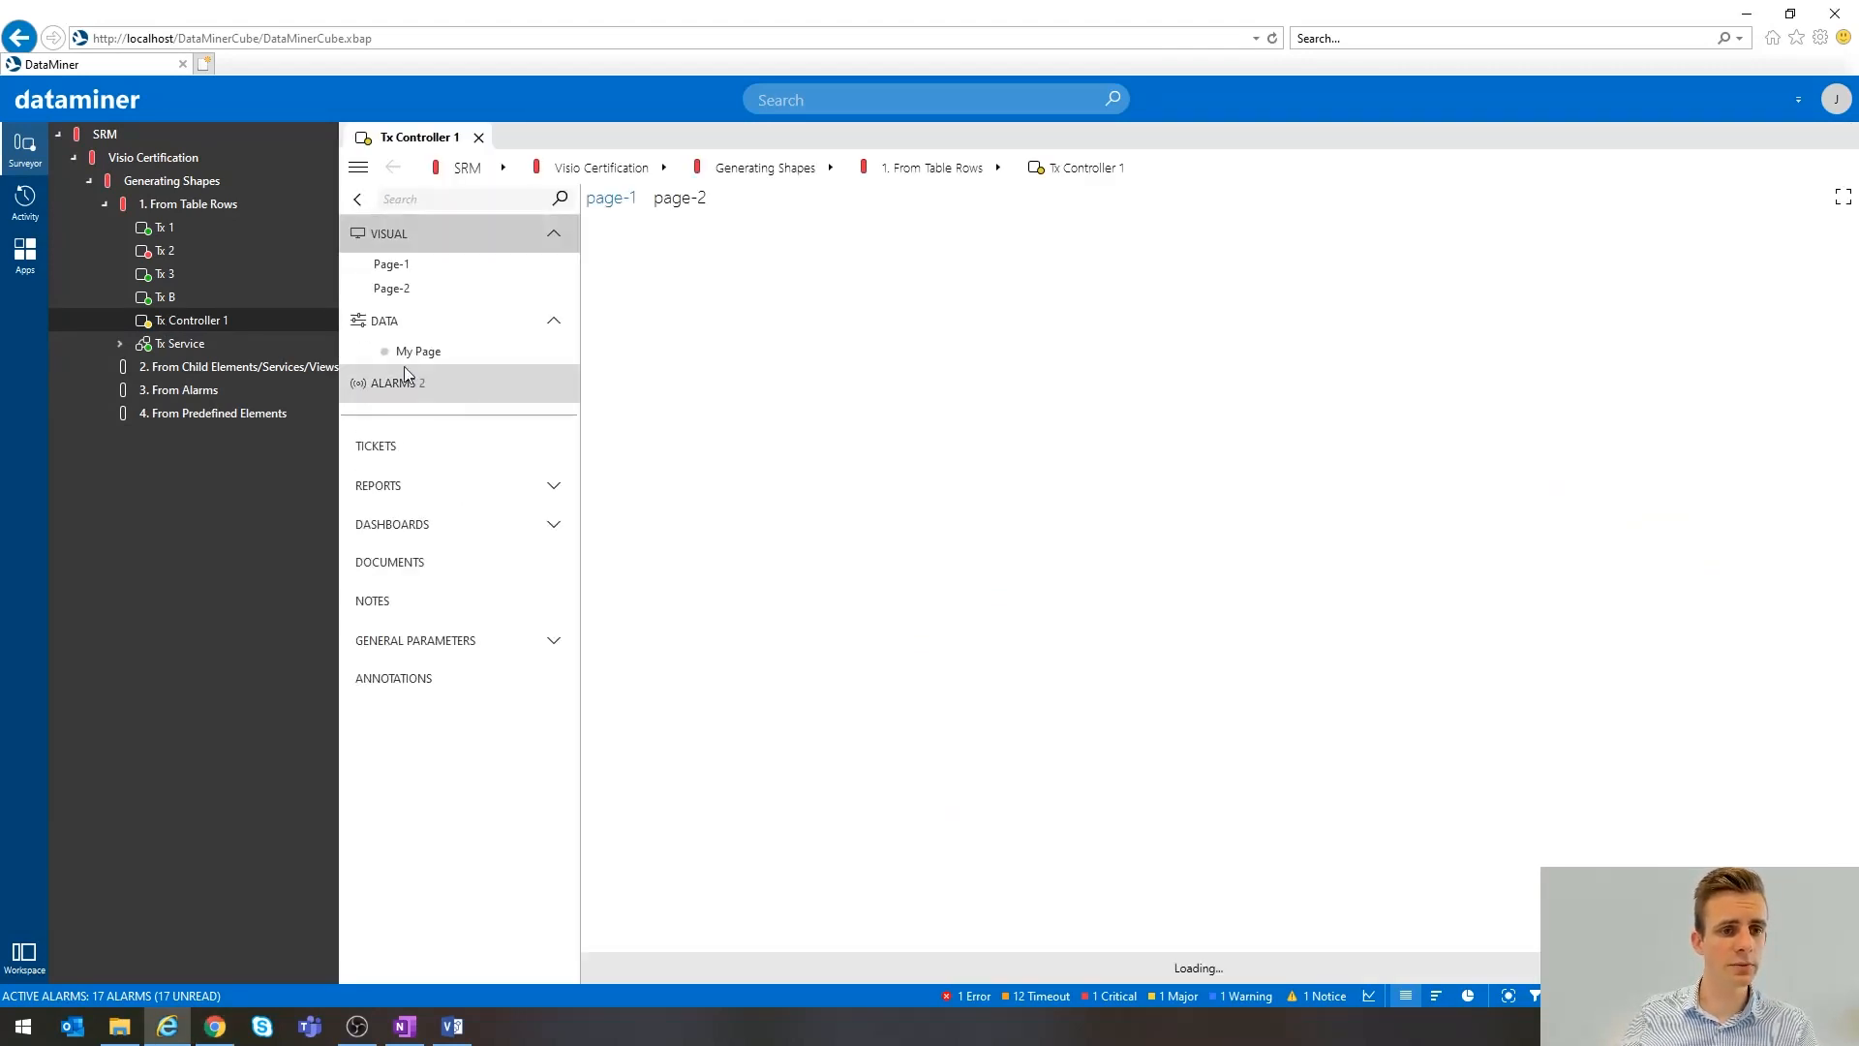
pyautogui.click(418, 354)
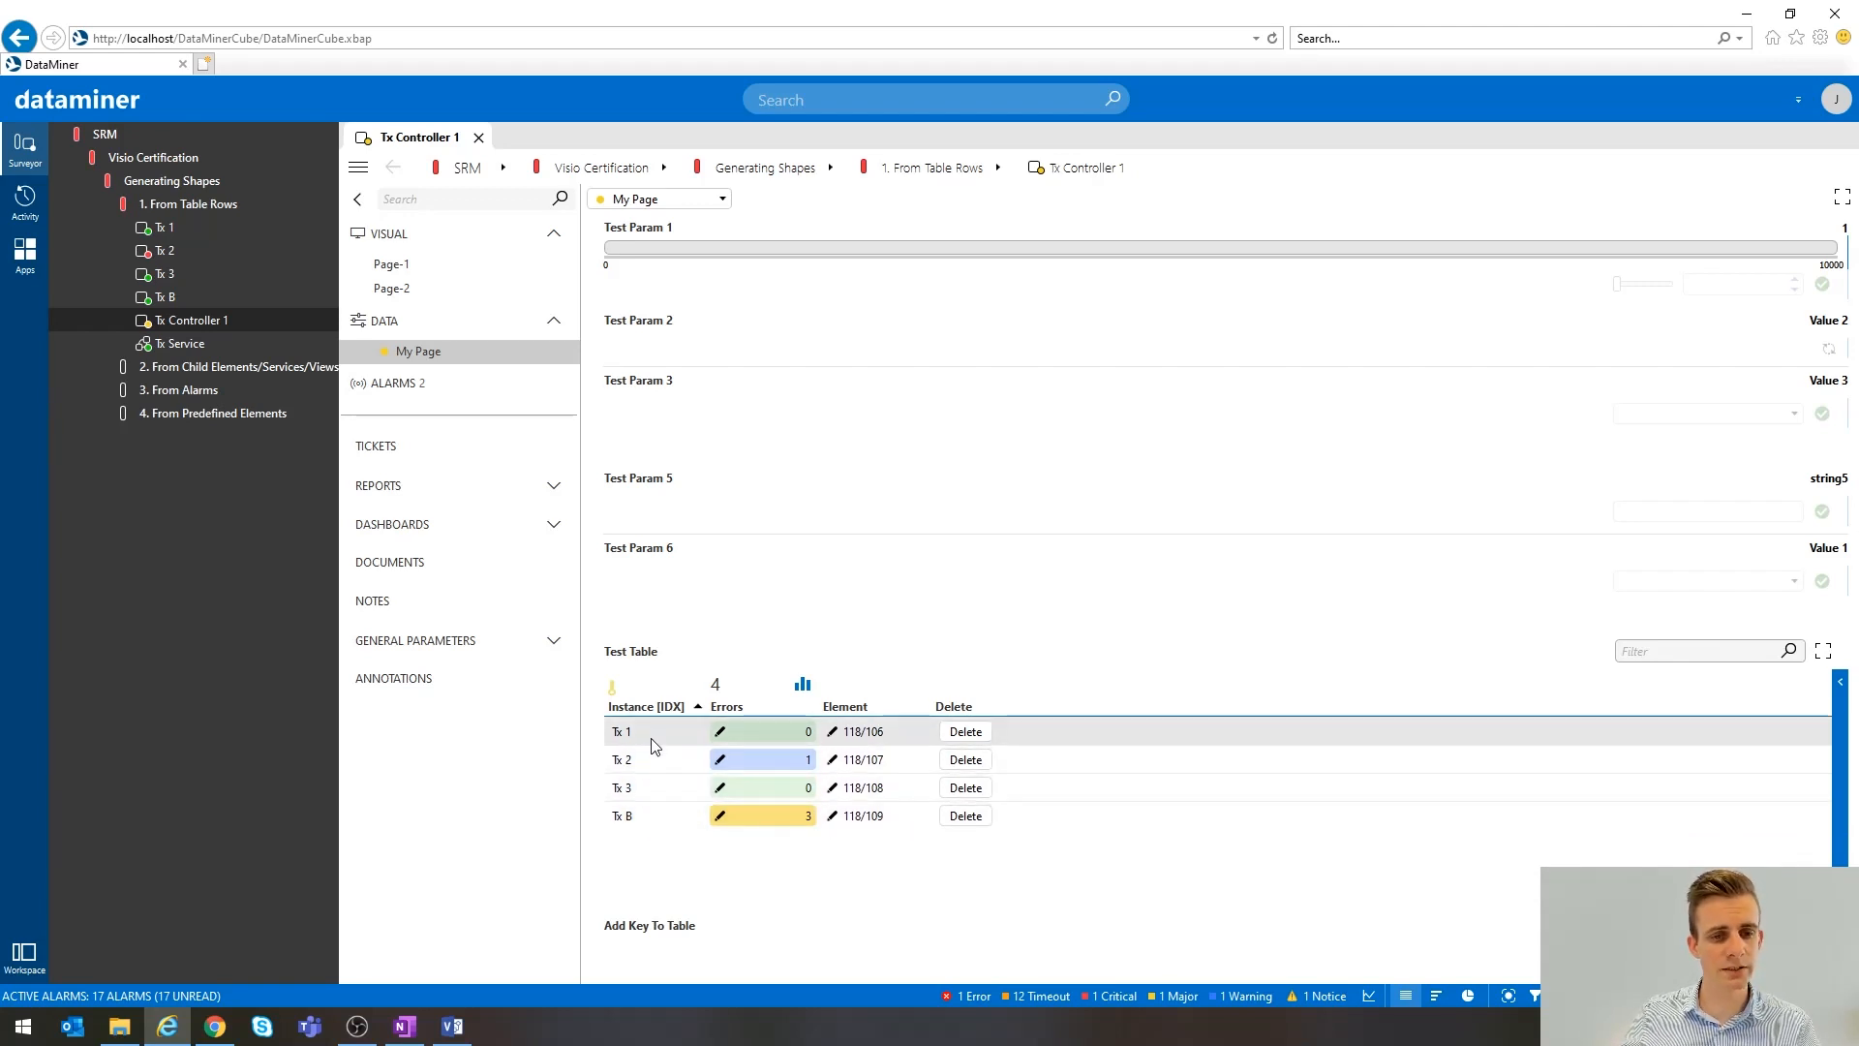
pyautogui.click(403, 268)
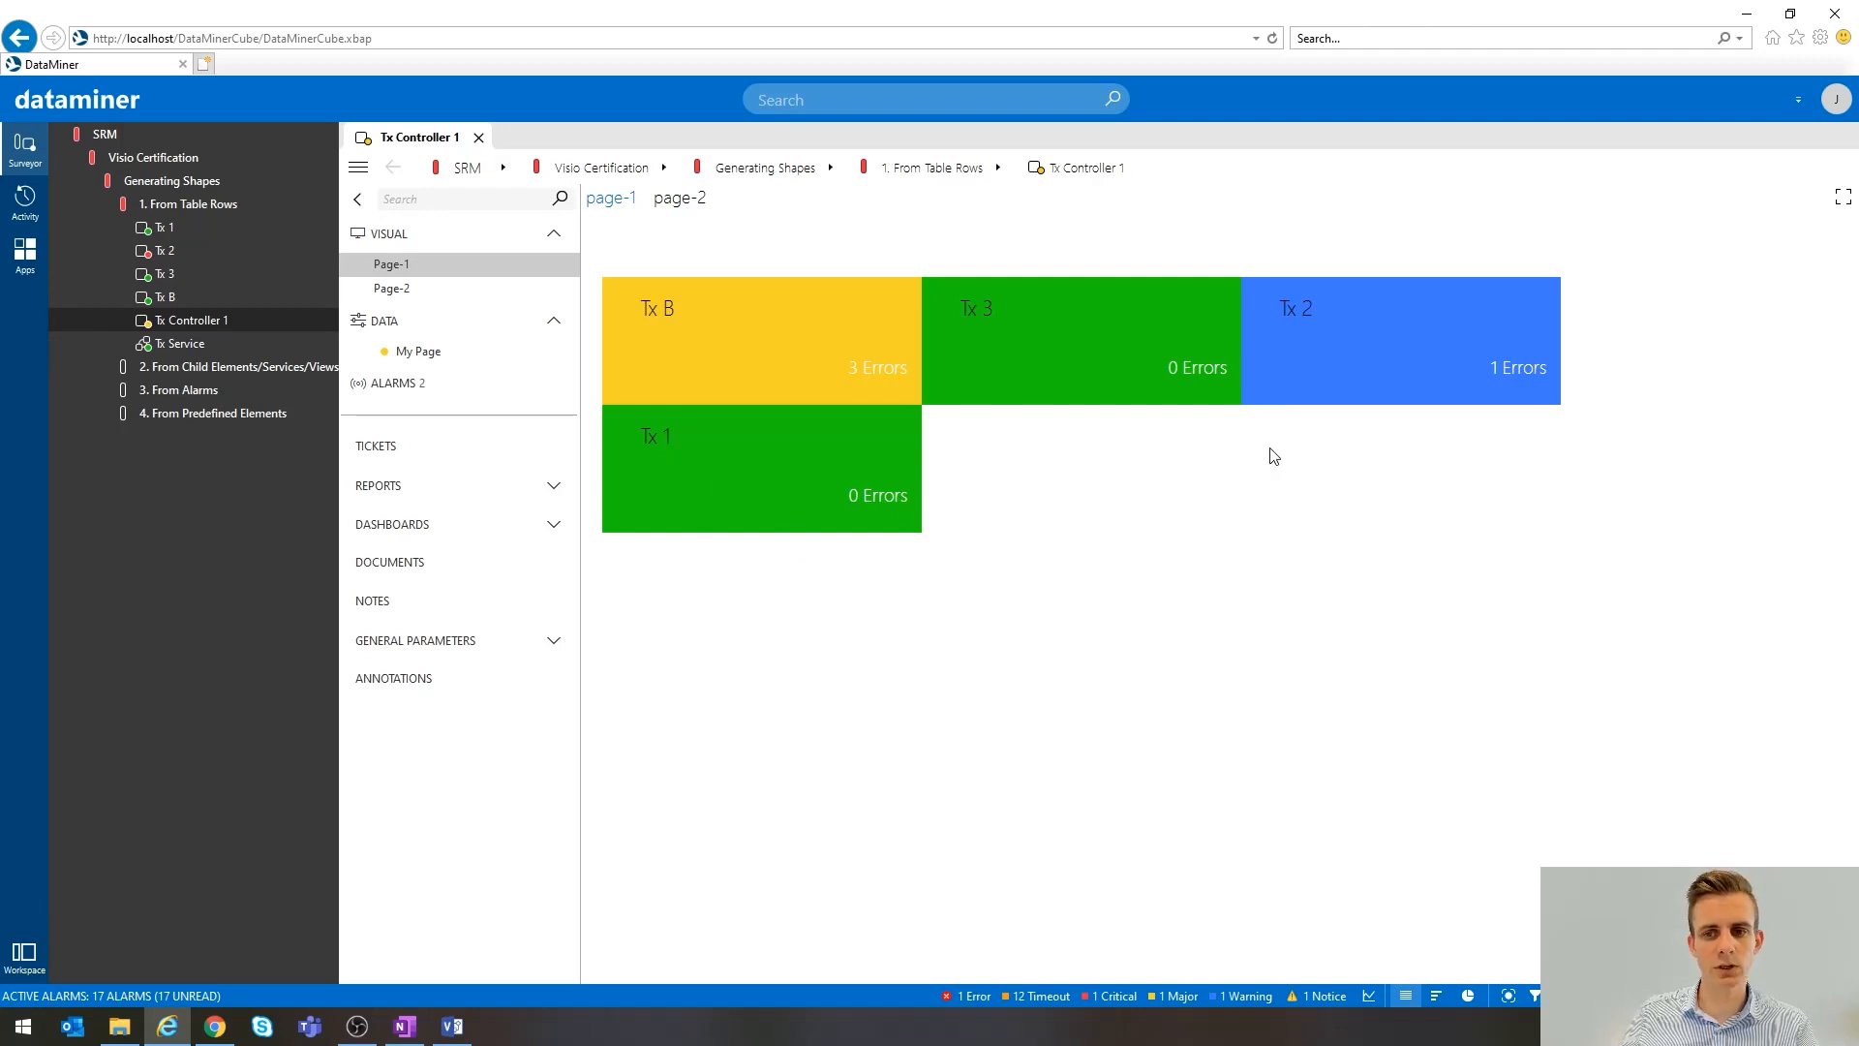
pyautogui.click(437, 356)
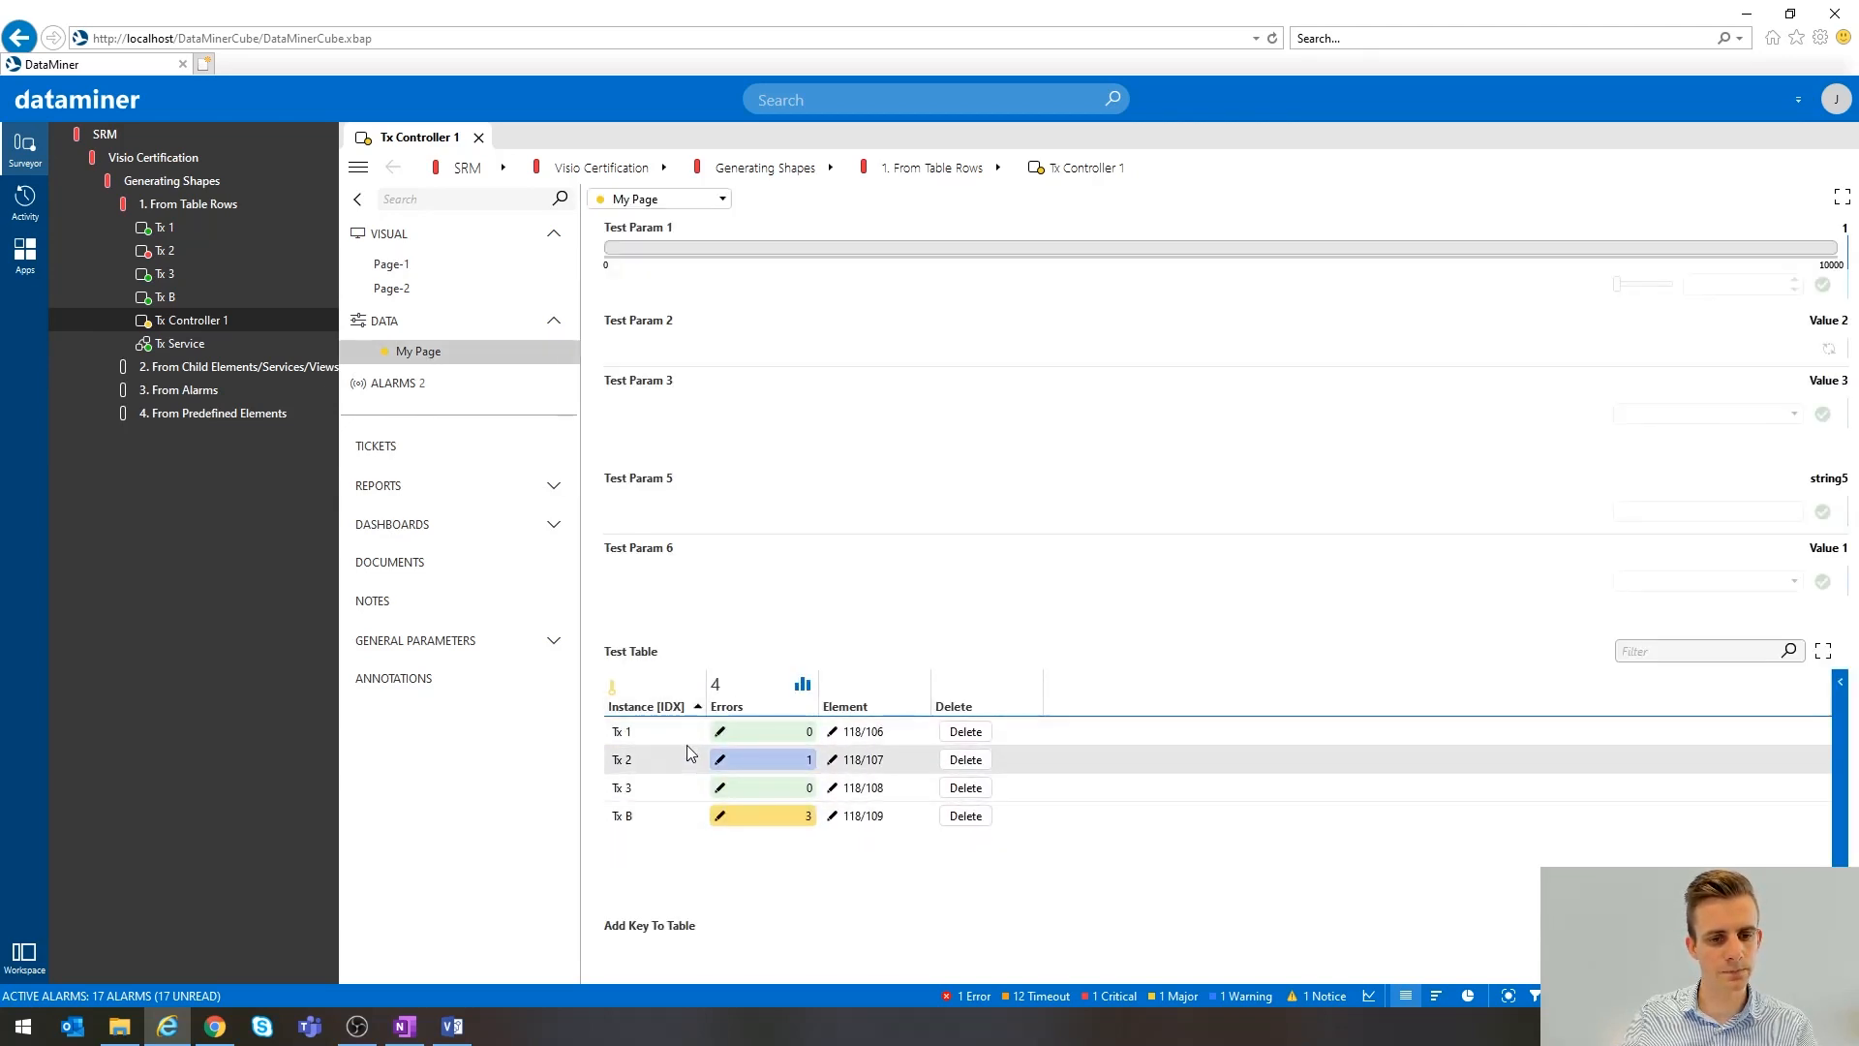
pyautogui.click(452, 271)
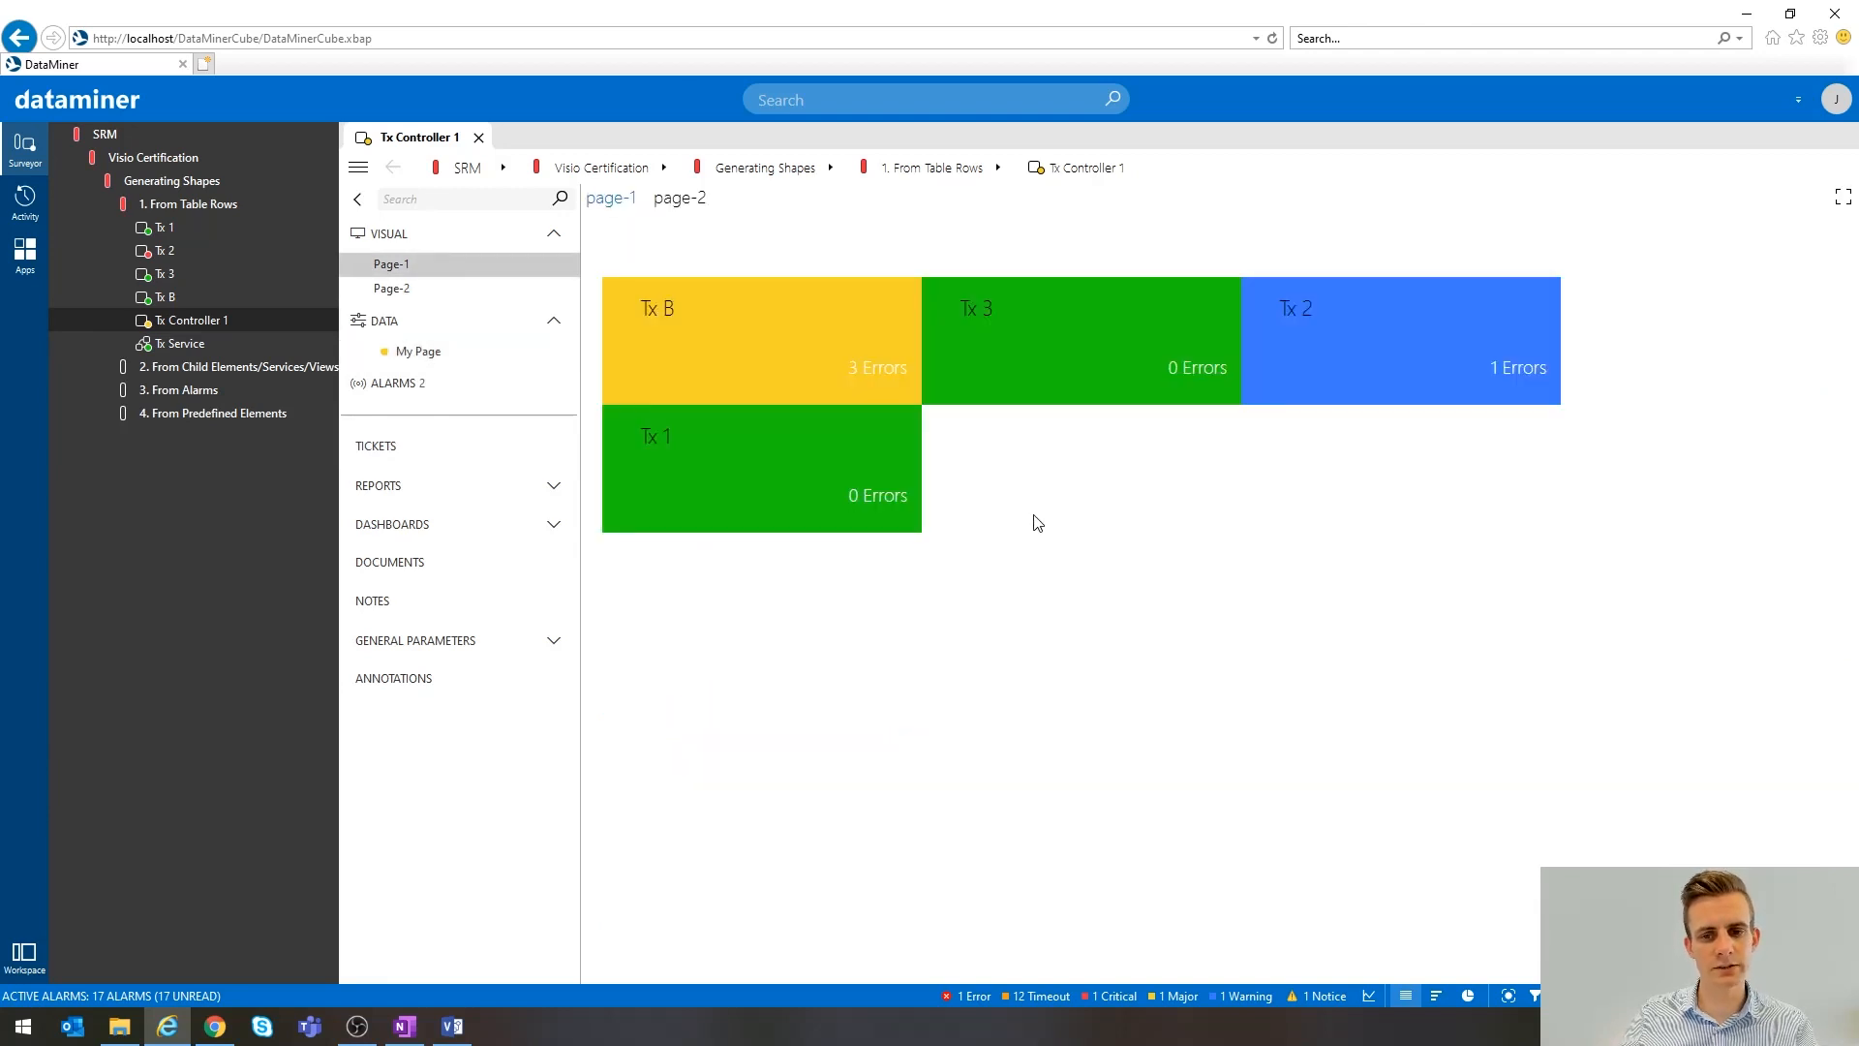
# - Open the element's visual overview for editing in Visio, look at Page-1, and go to the empty Page-2
pyautogui.rightClick(1004, 492)
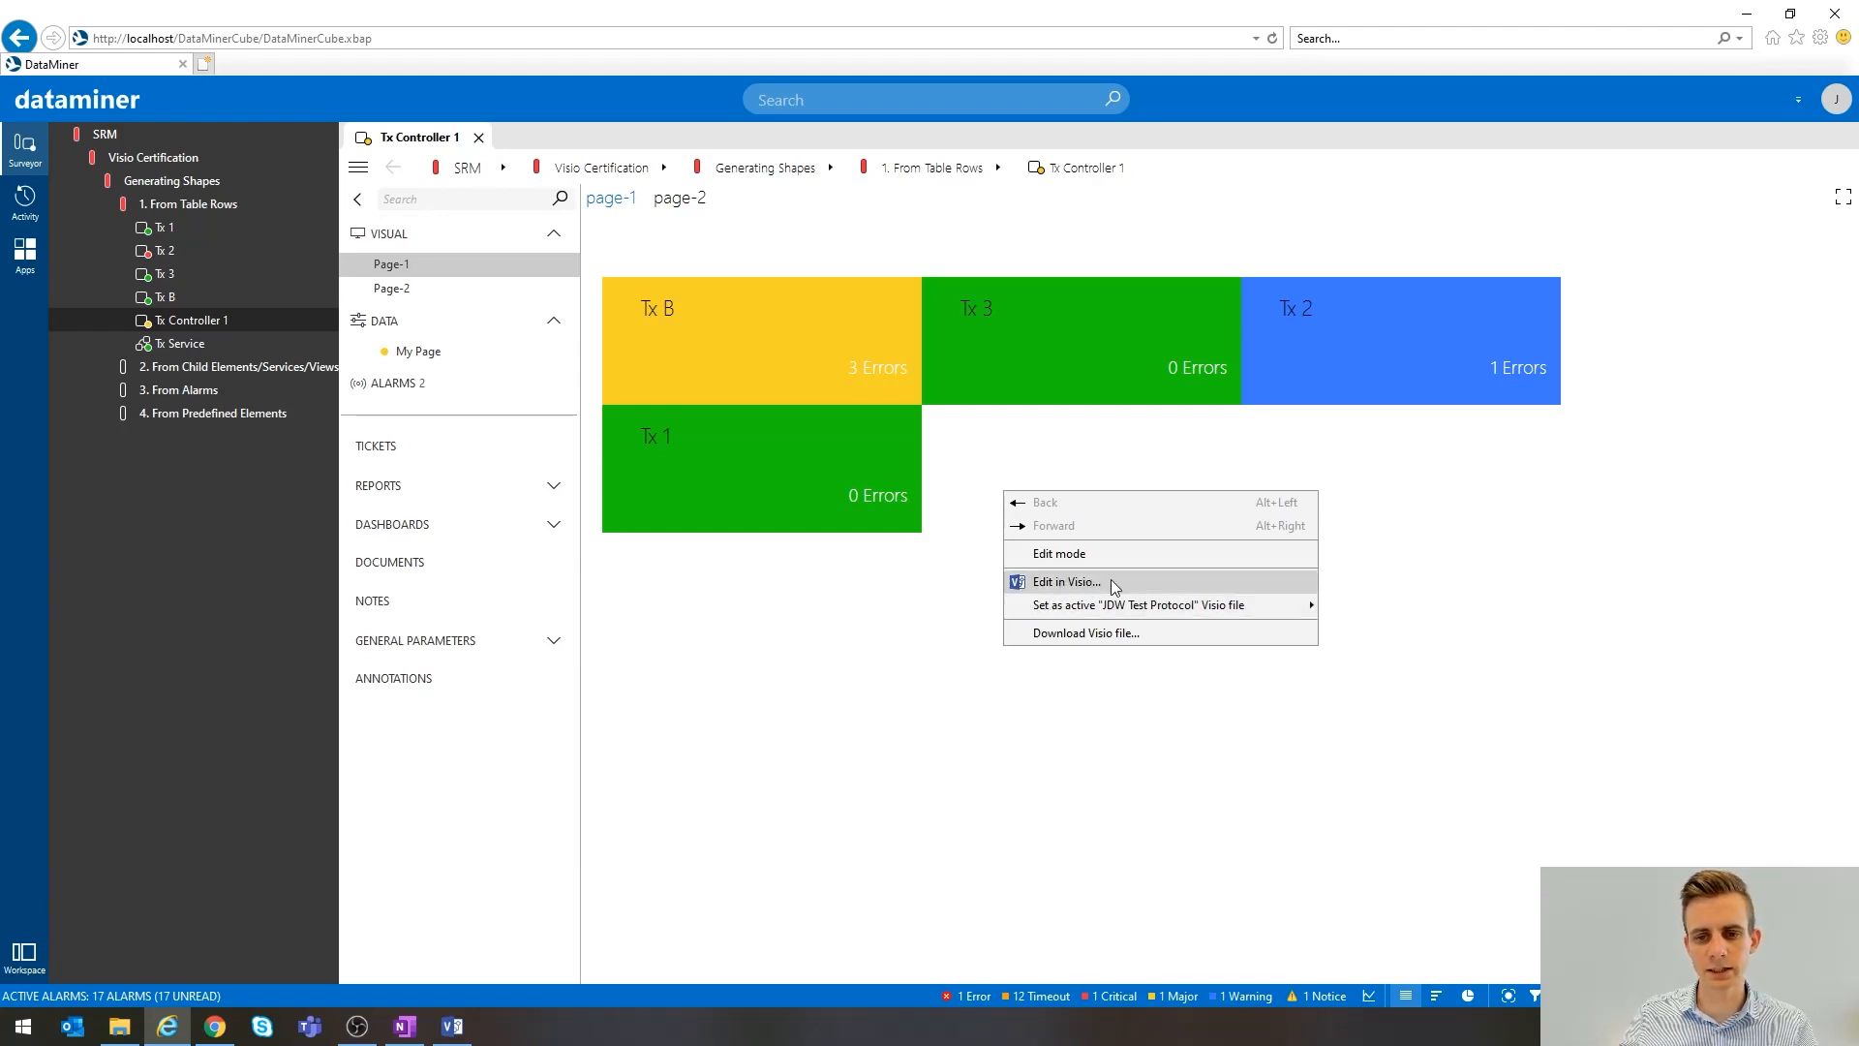
pyautogui.click(1065, 582)
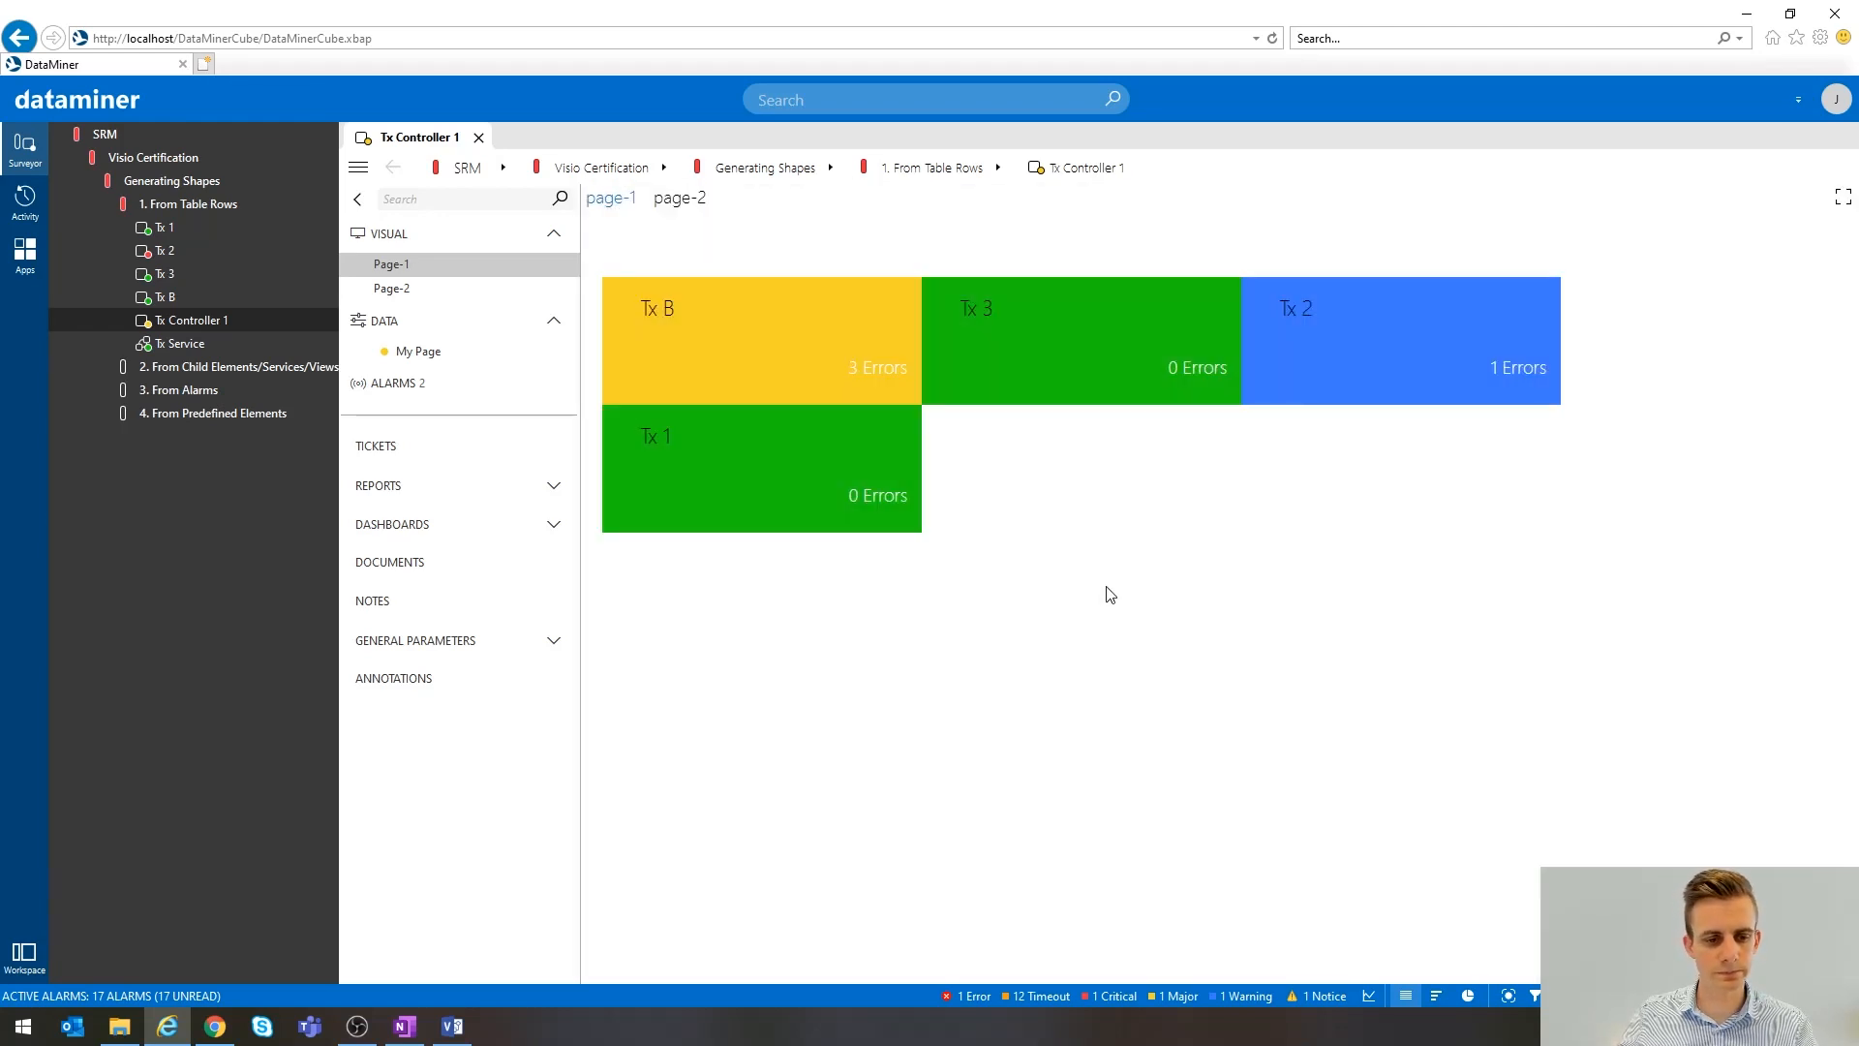
pyautogui.click(451, 1026)
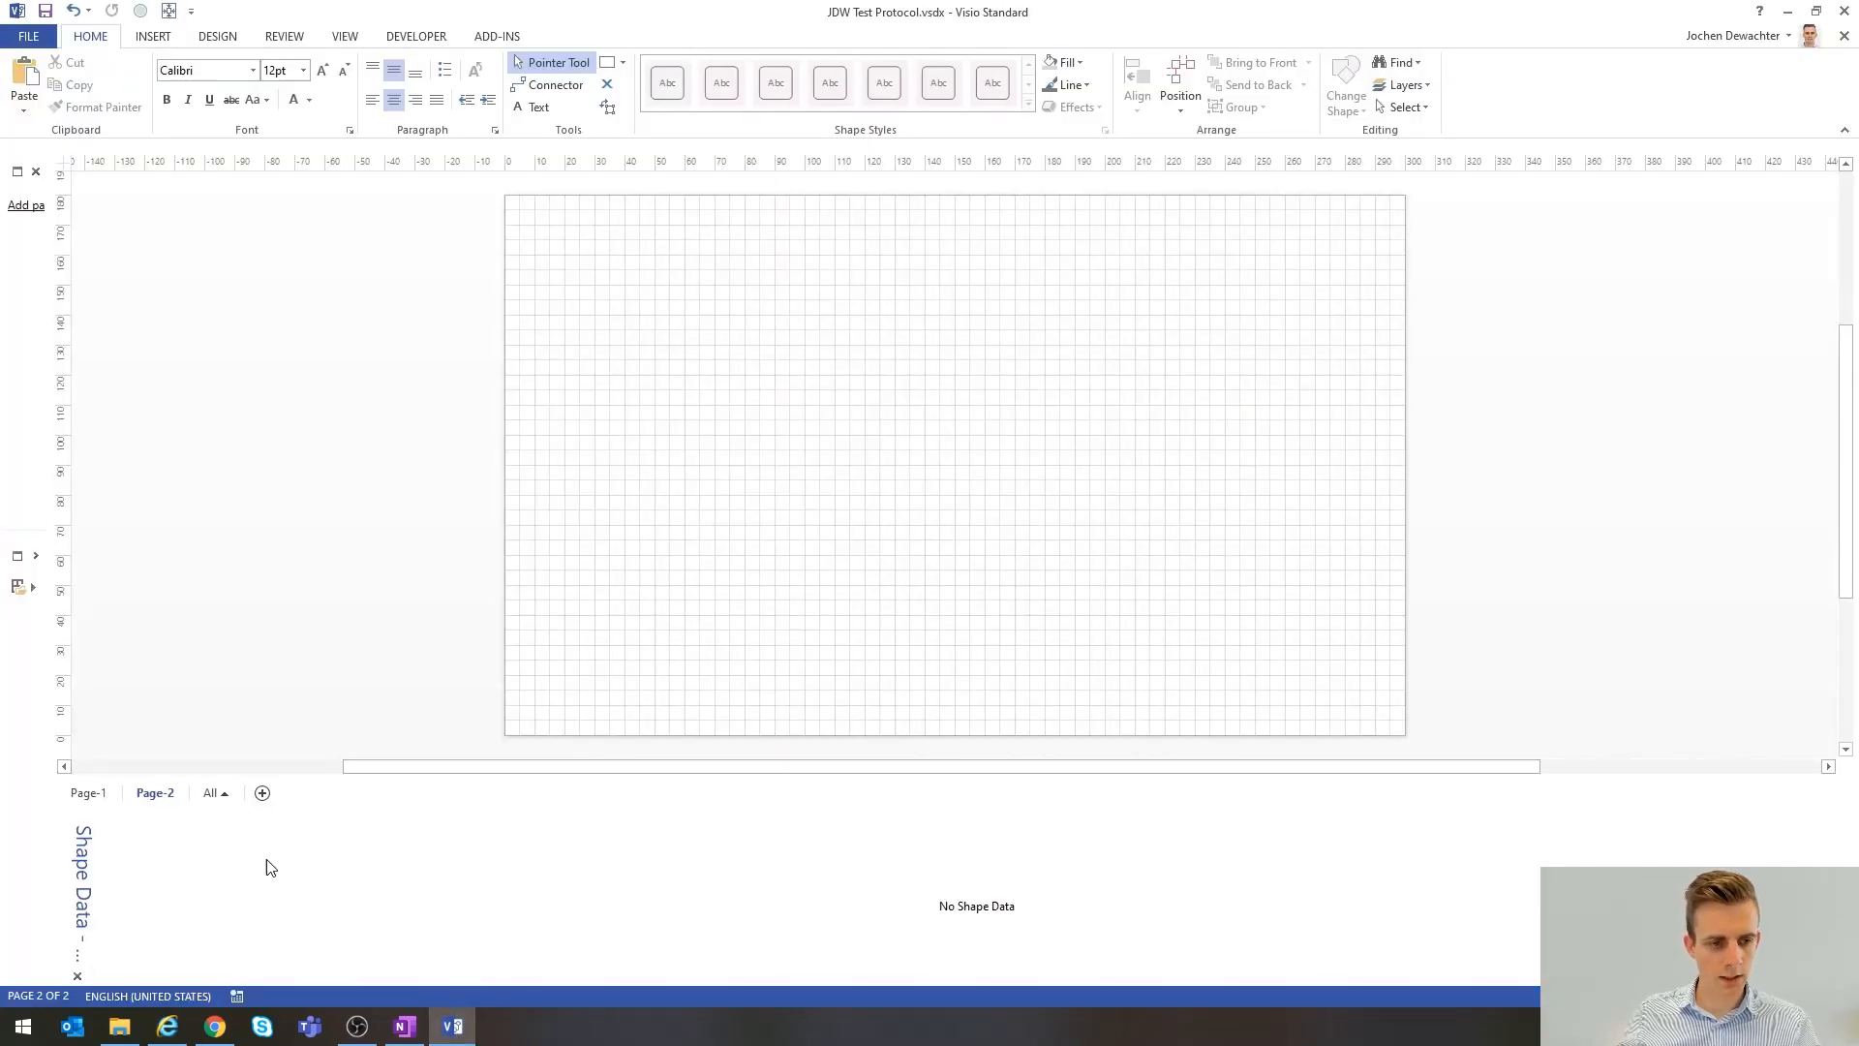
pyautogui.click(86, 796)
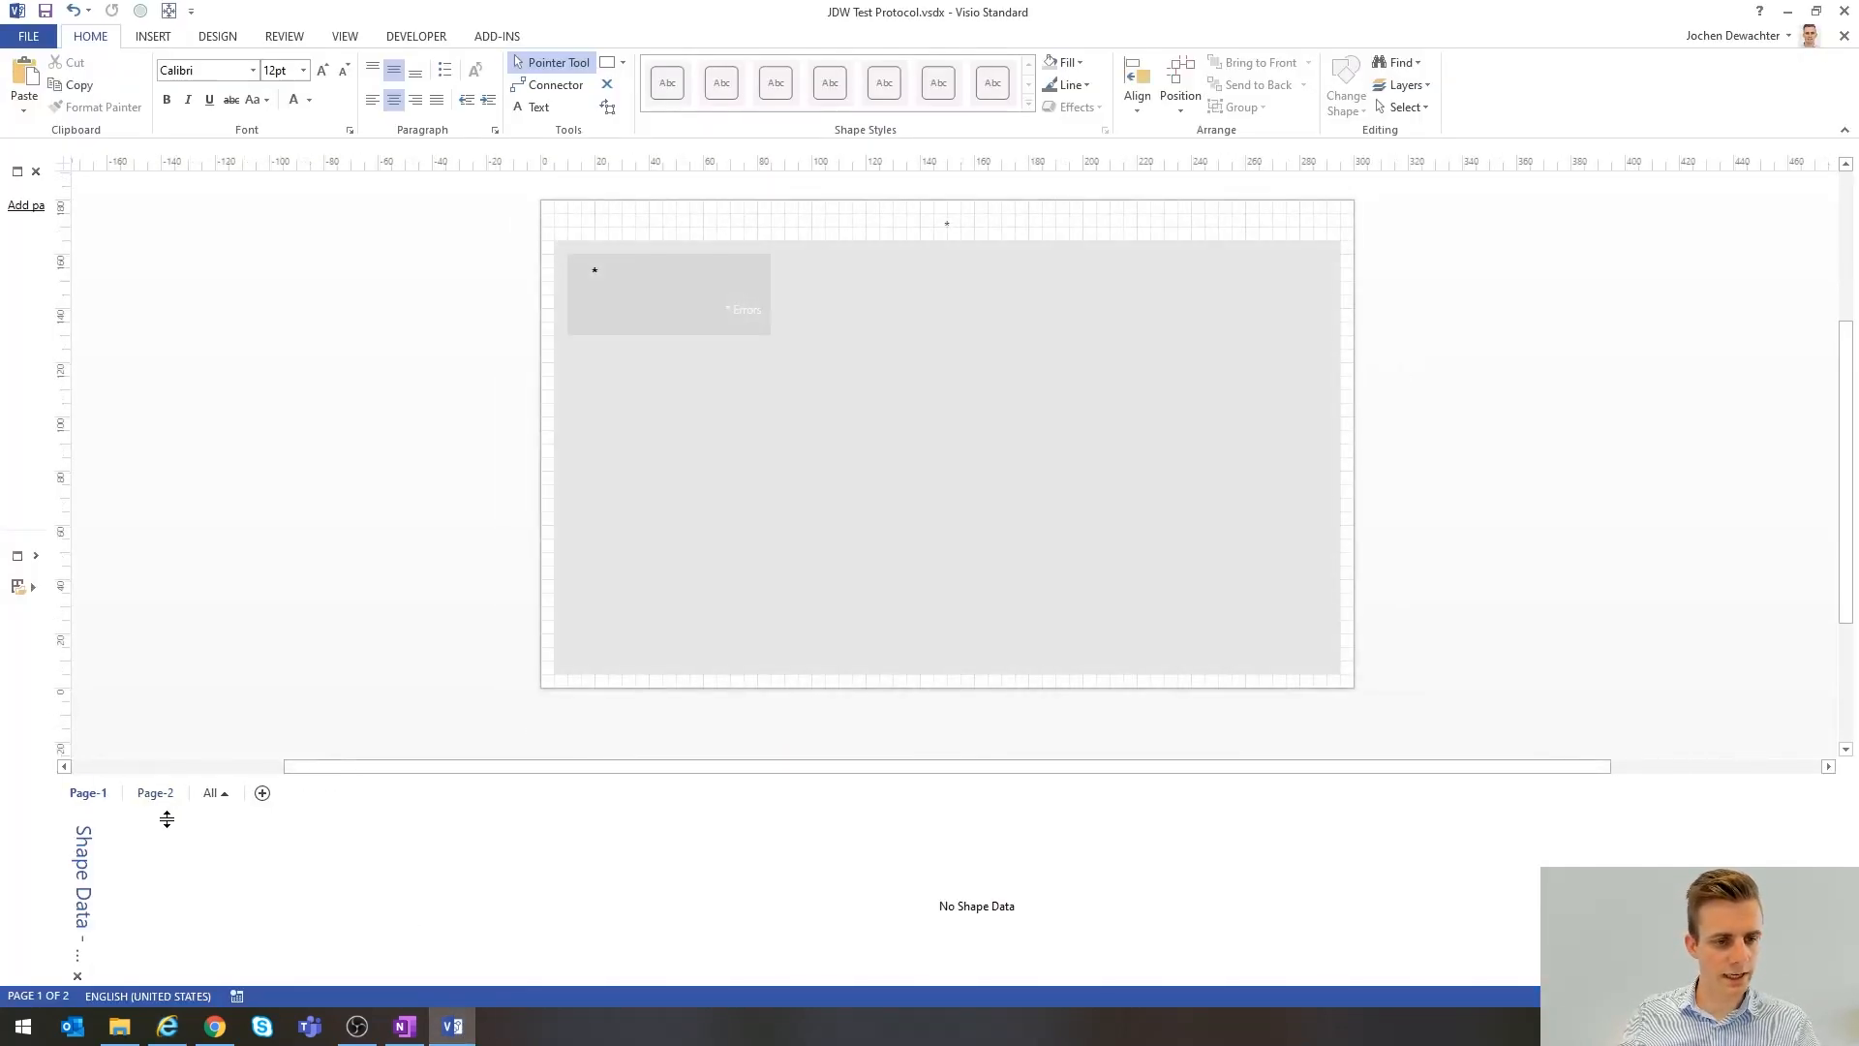
pyautogui.click(155, 795)
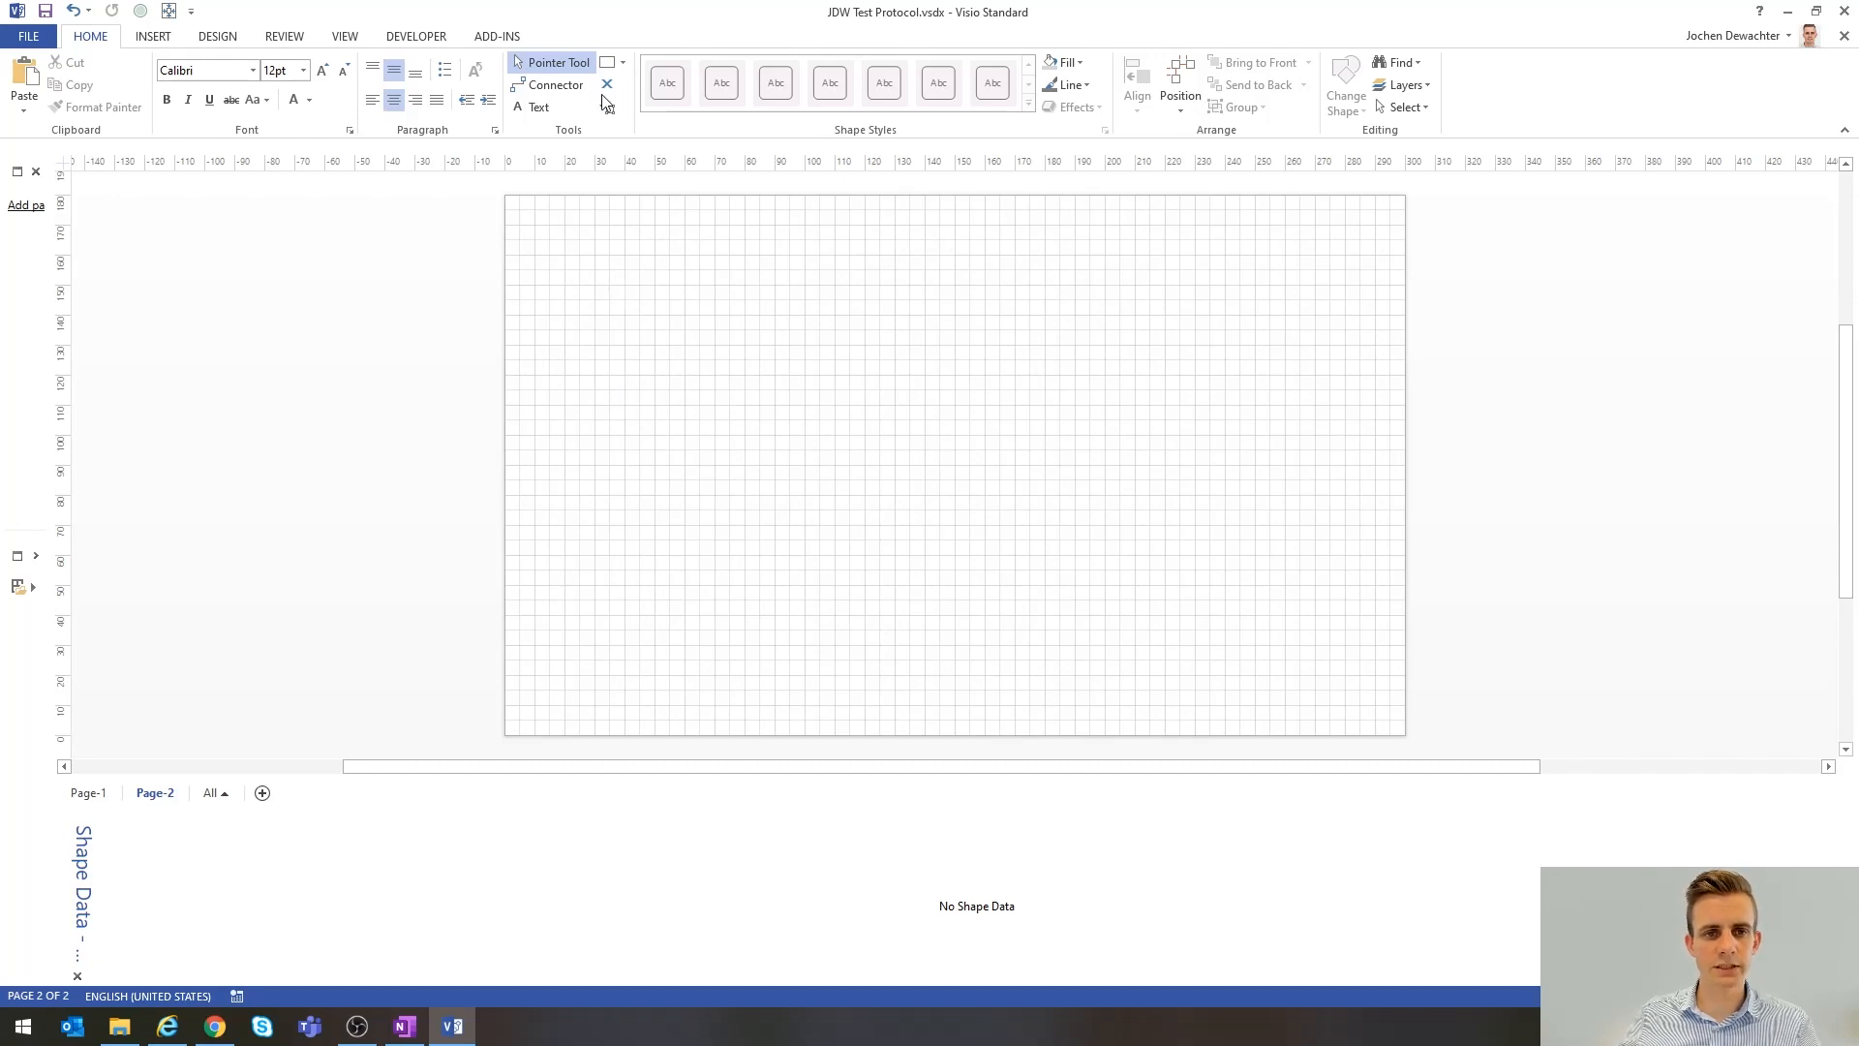
# - Draw a rectangle about 290 mm wide and 167 mm high covering most of Page-2
pyautogui.click(607, 66)
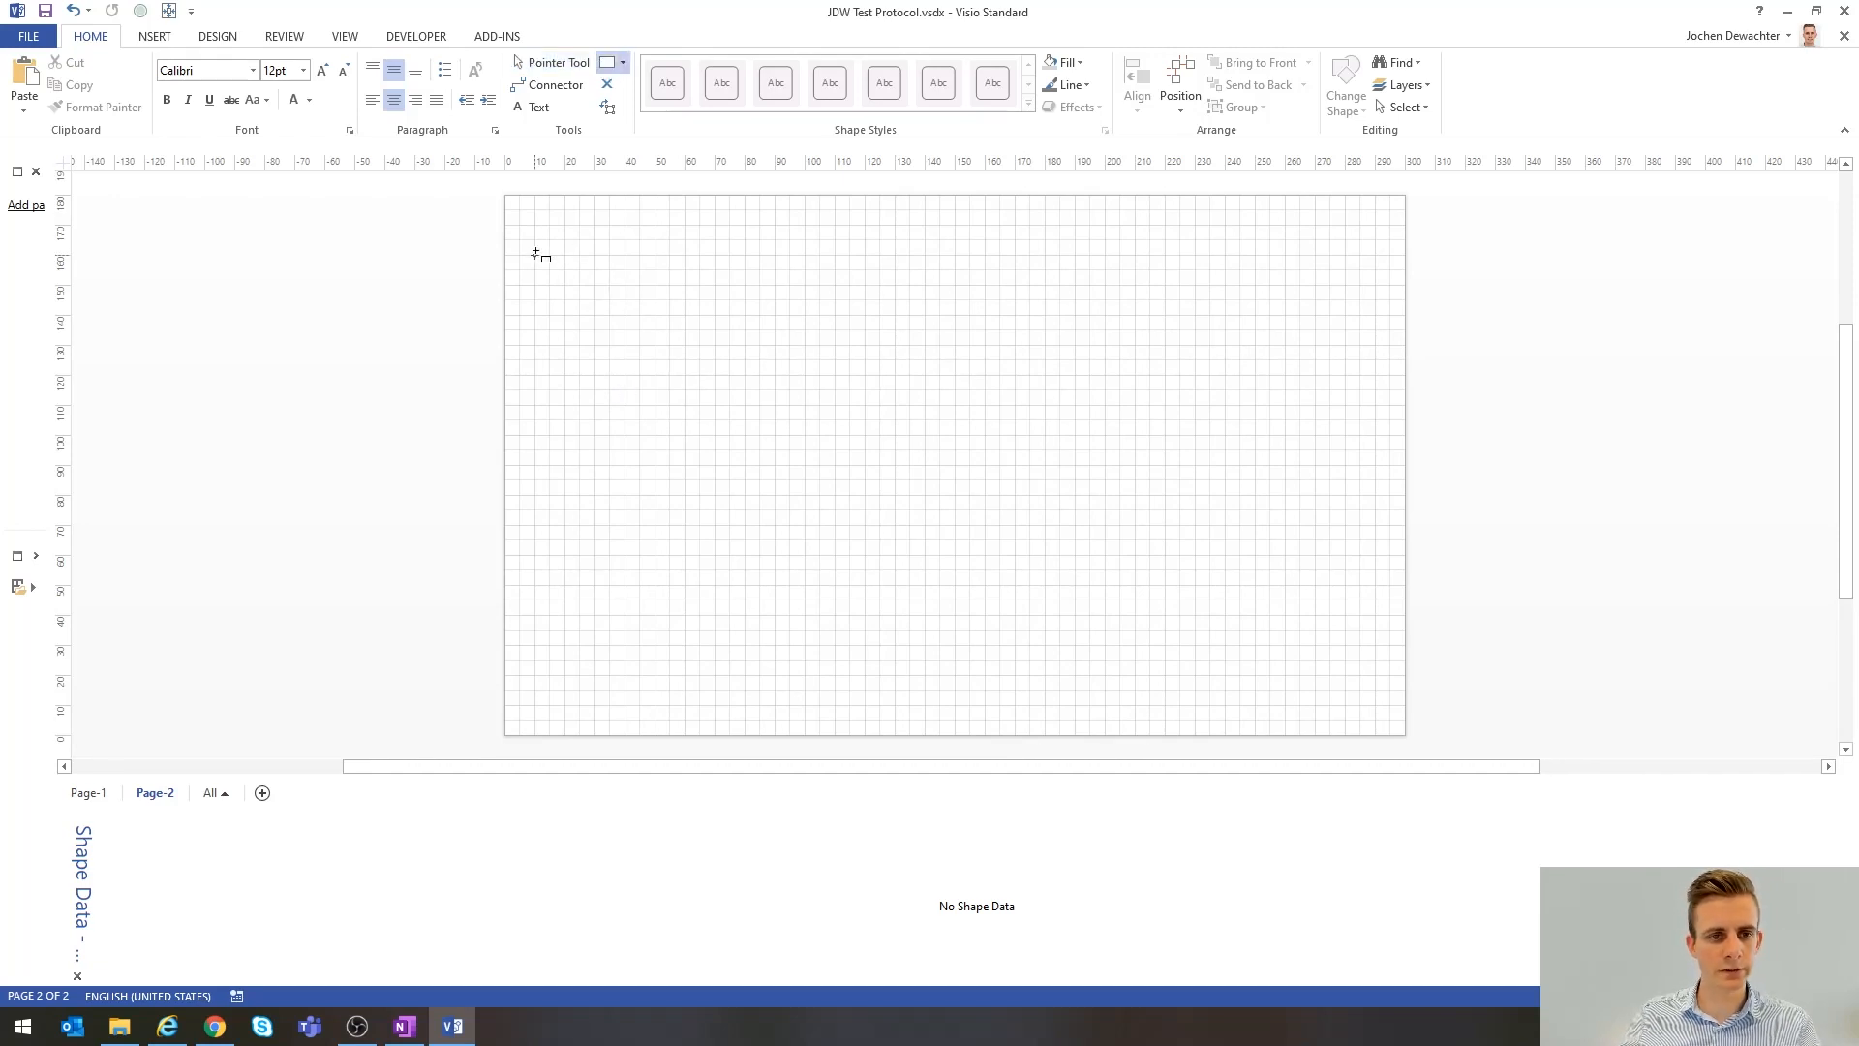
pyautogui.moveTo(520, 224); pyautogui.dragTo(1393, 726)
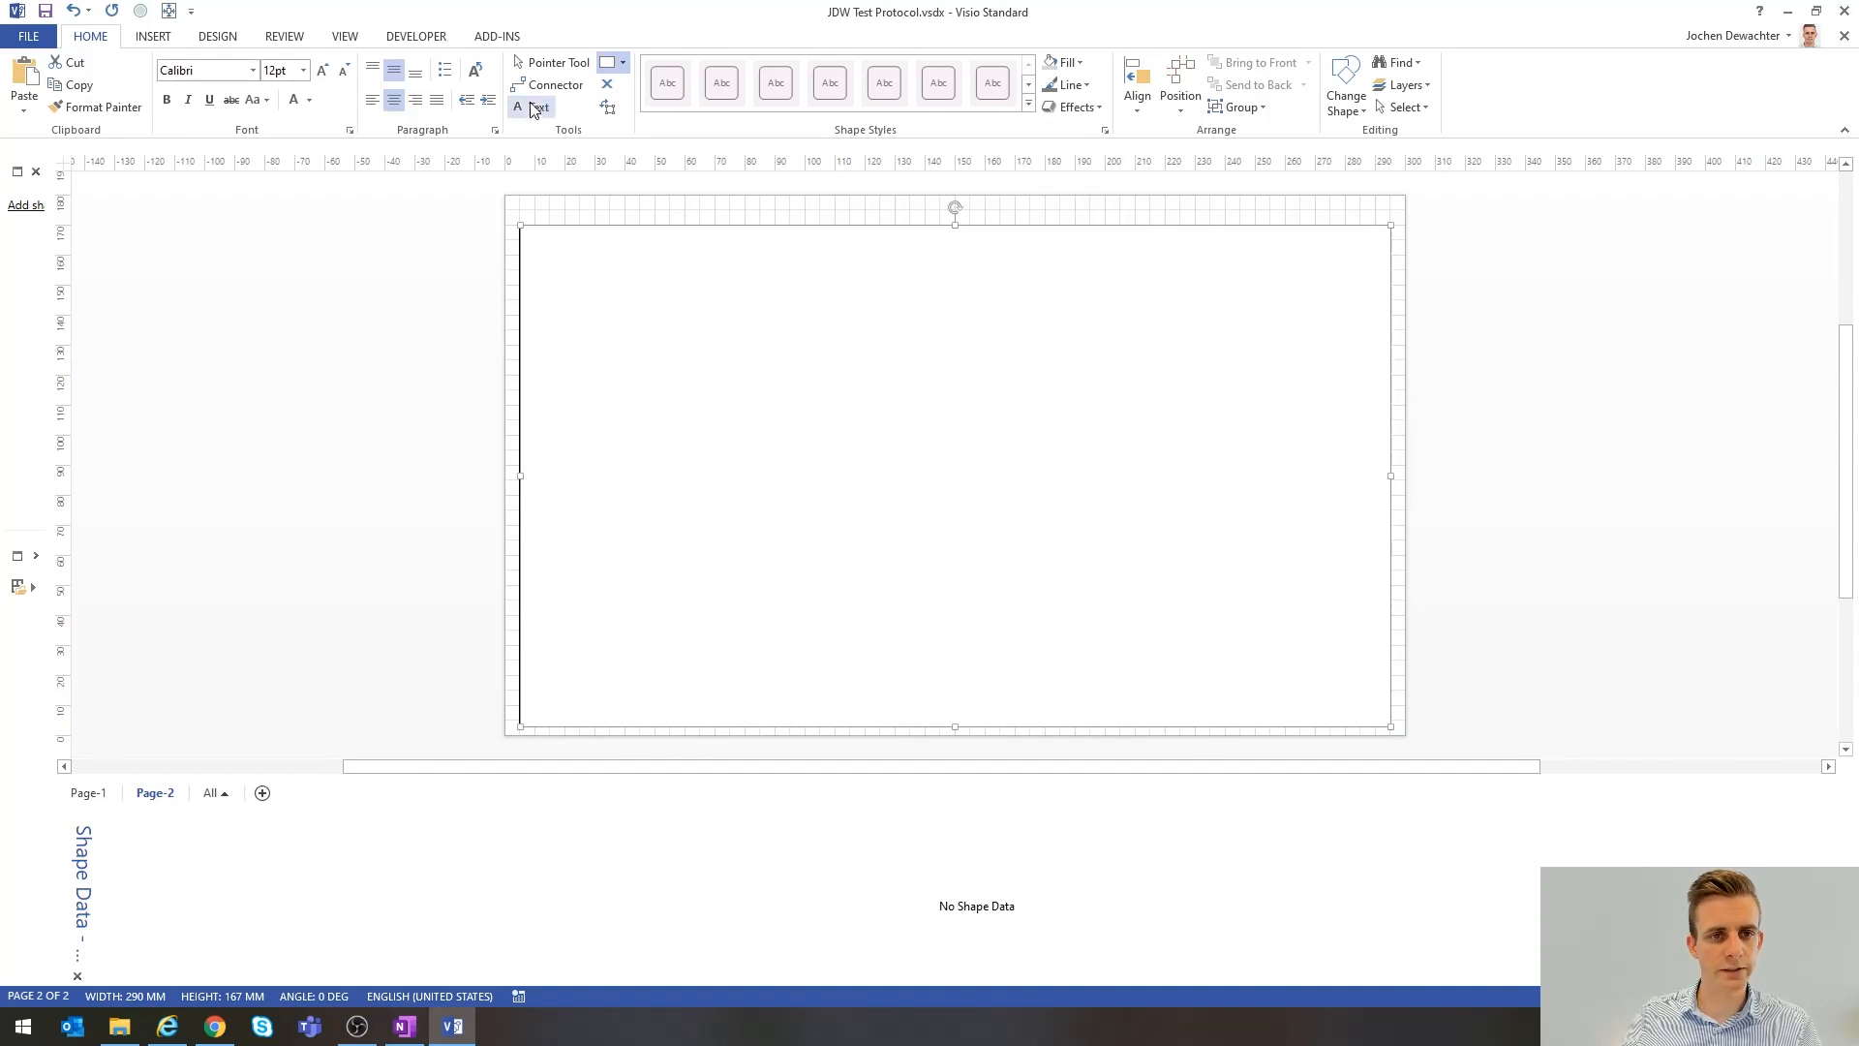
pyautogui.click(550, 62)
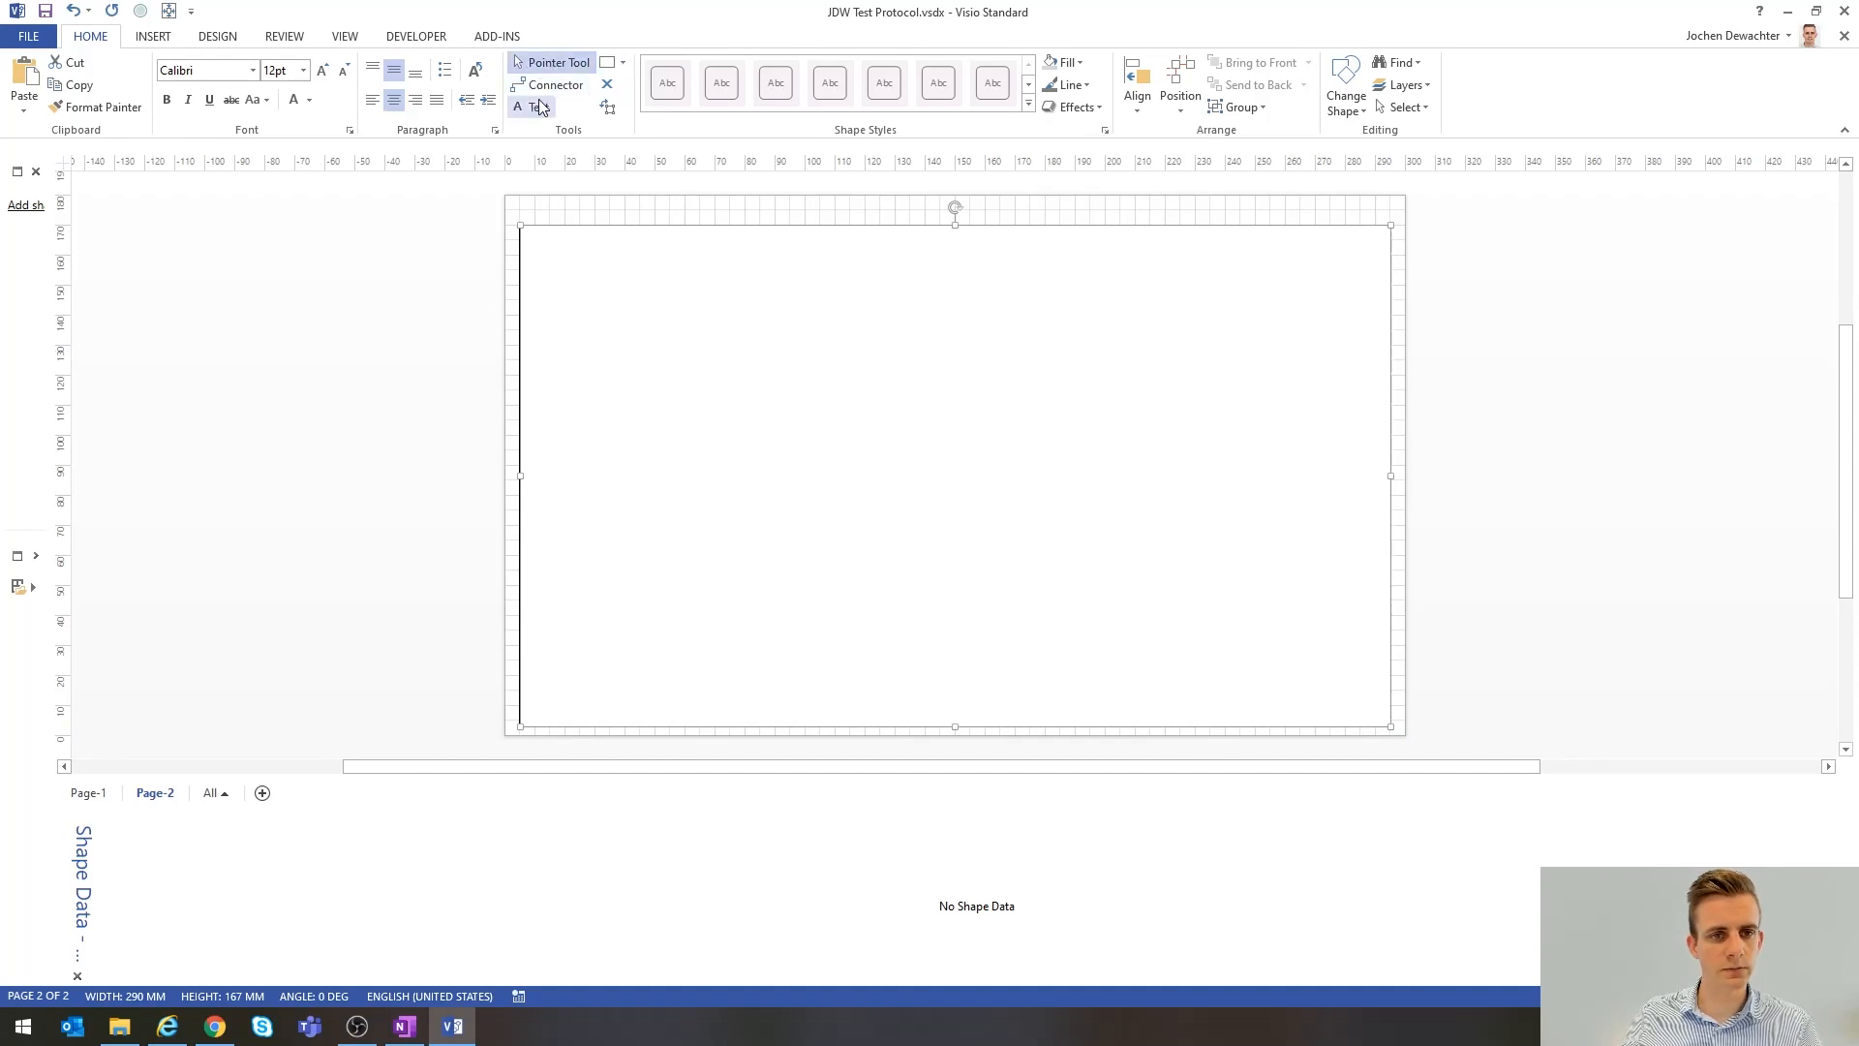
pyautogui.click(427, 332)
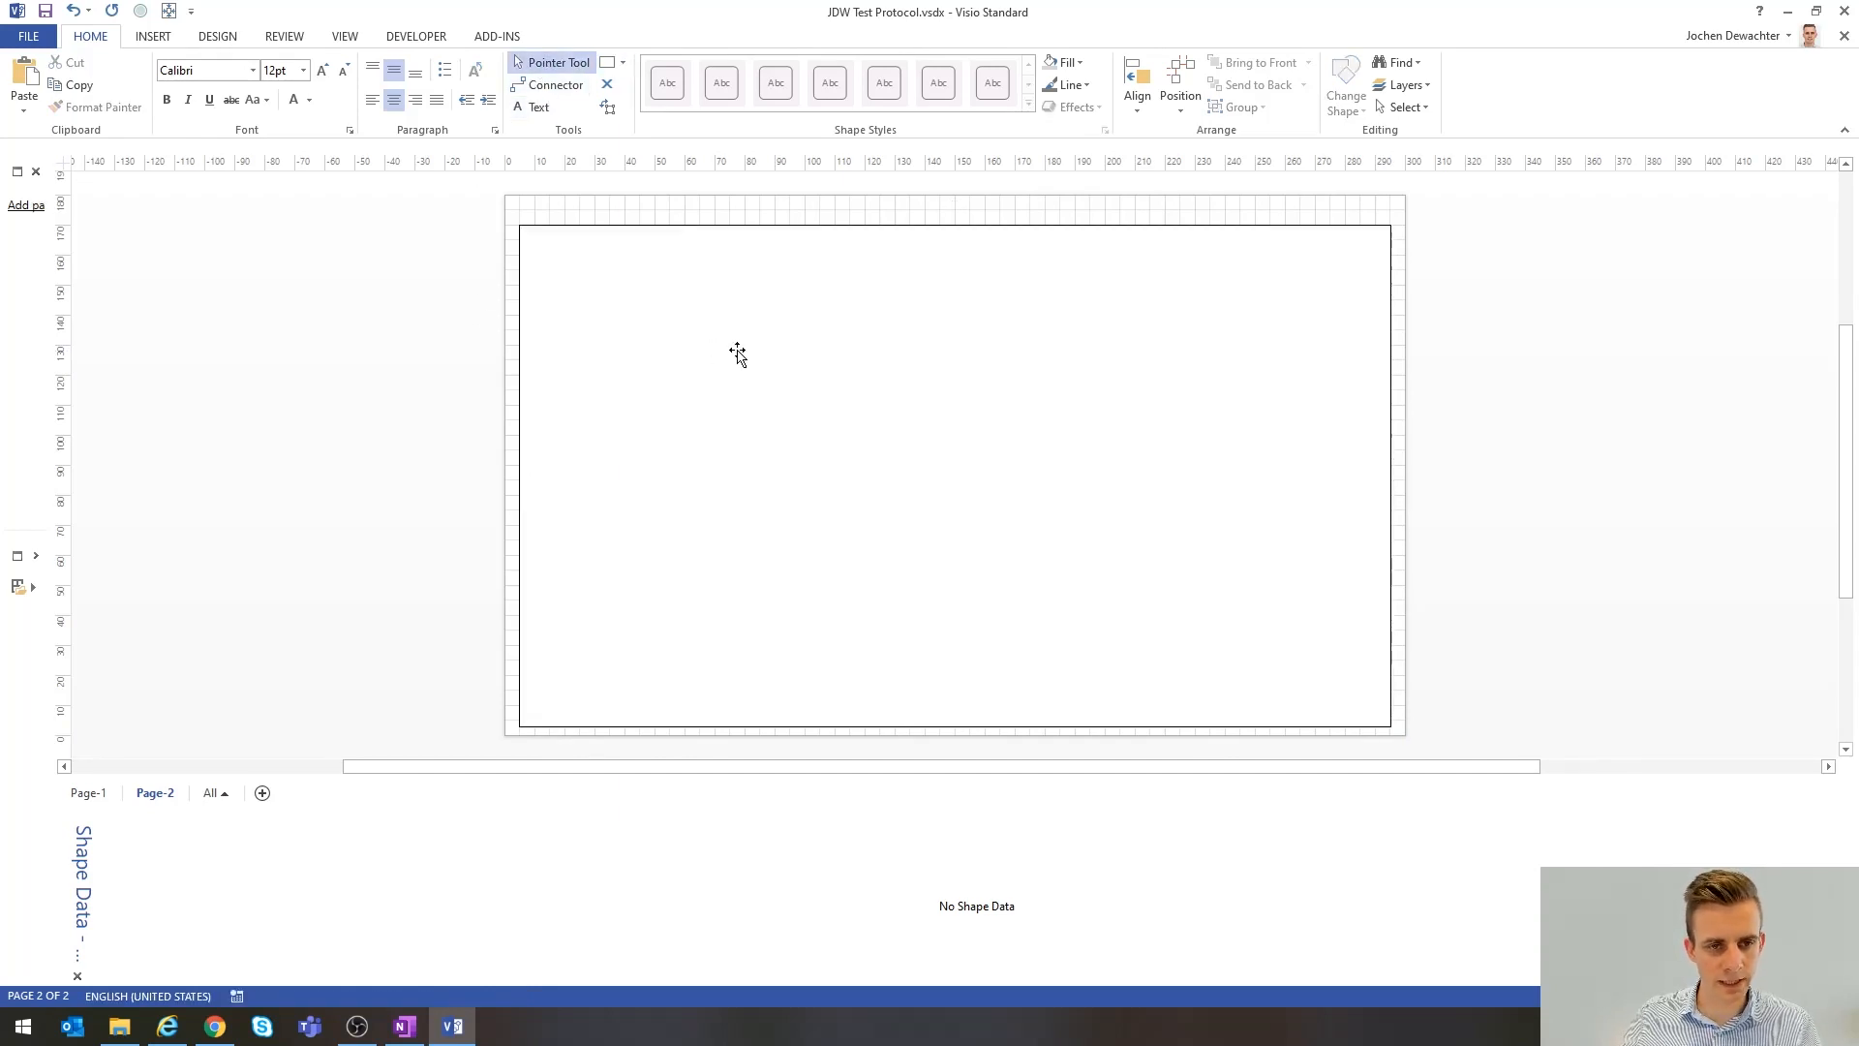
# - Convert the large rectangle on Page-2 into a group
pyautogui.click(738, 354)
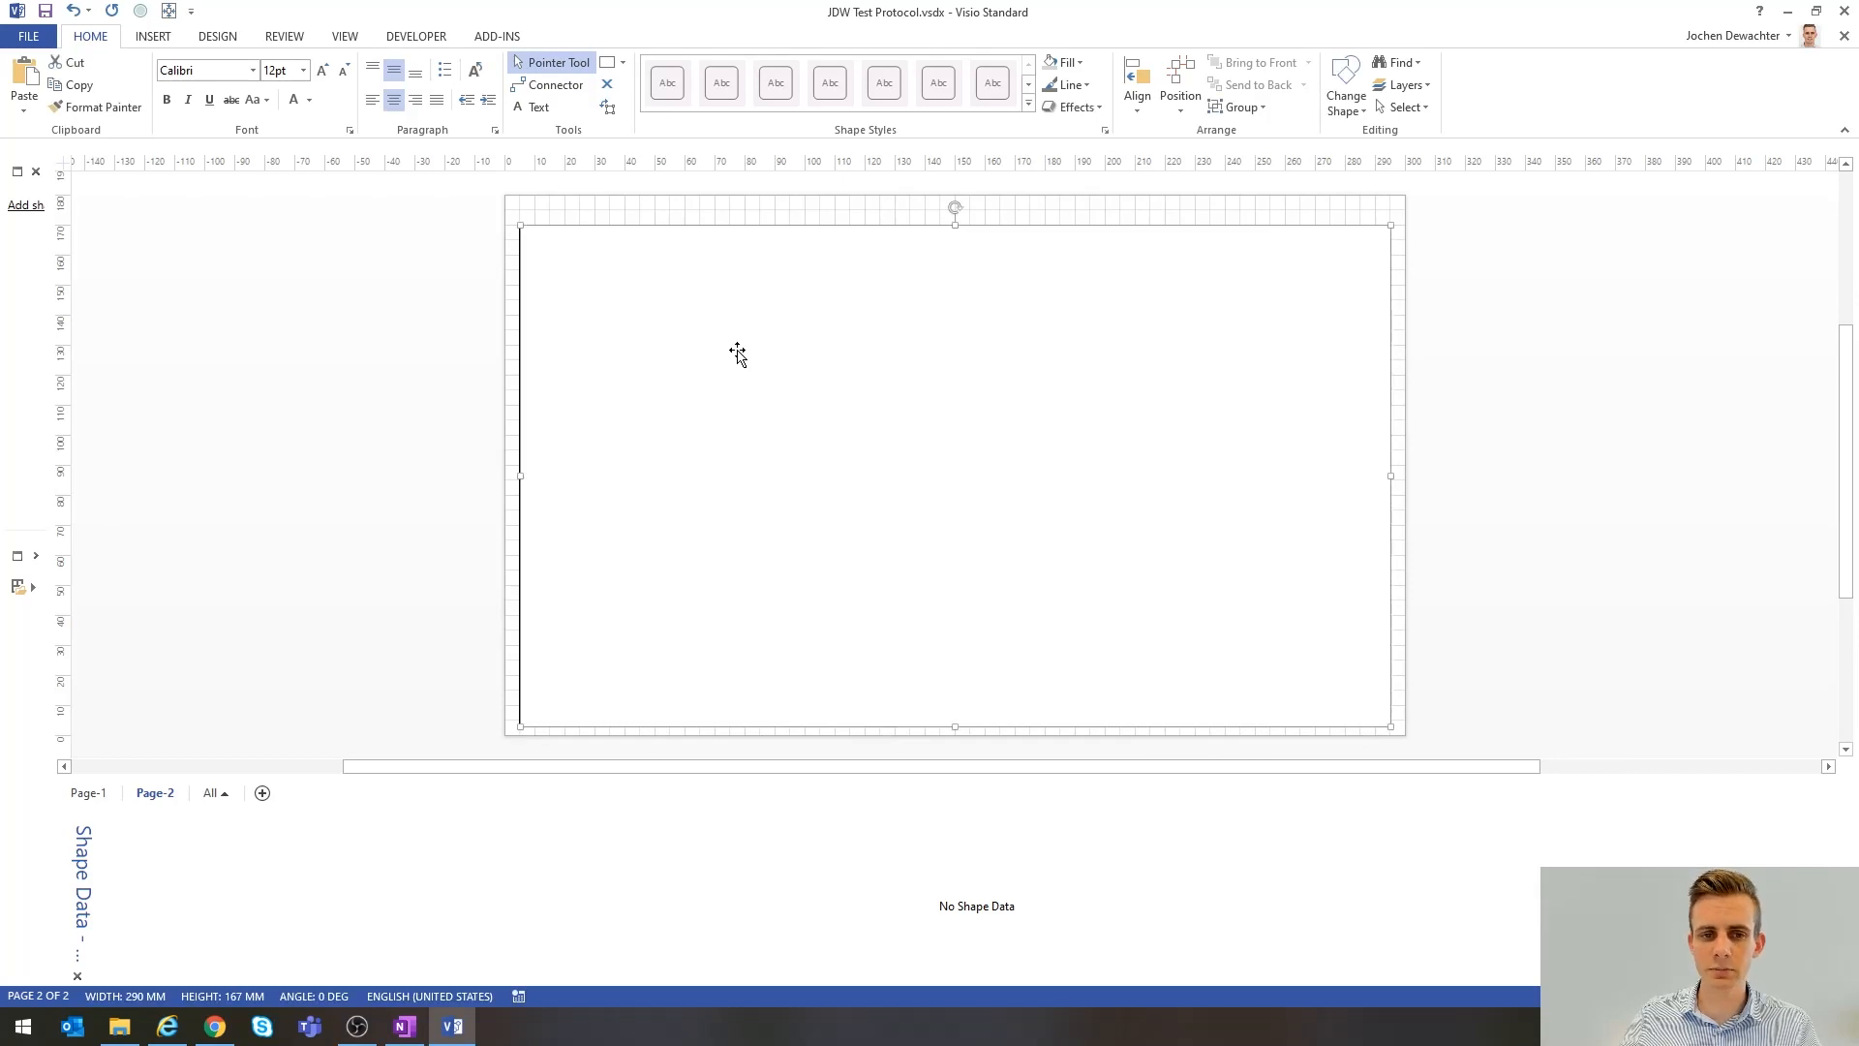
pyautogui.rightClick(738, 354)
pyautogui.moveTo(809, 467)
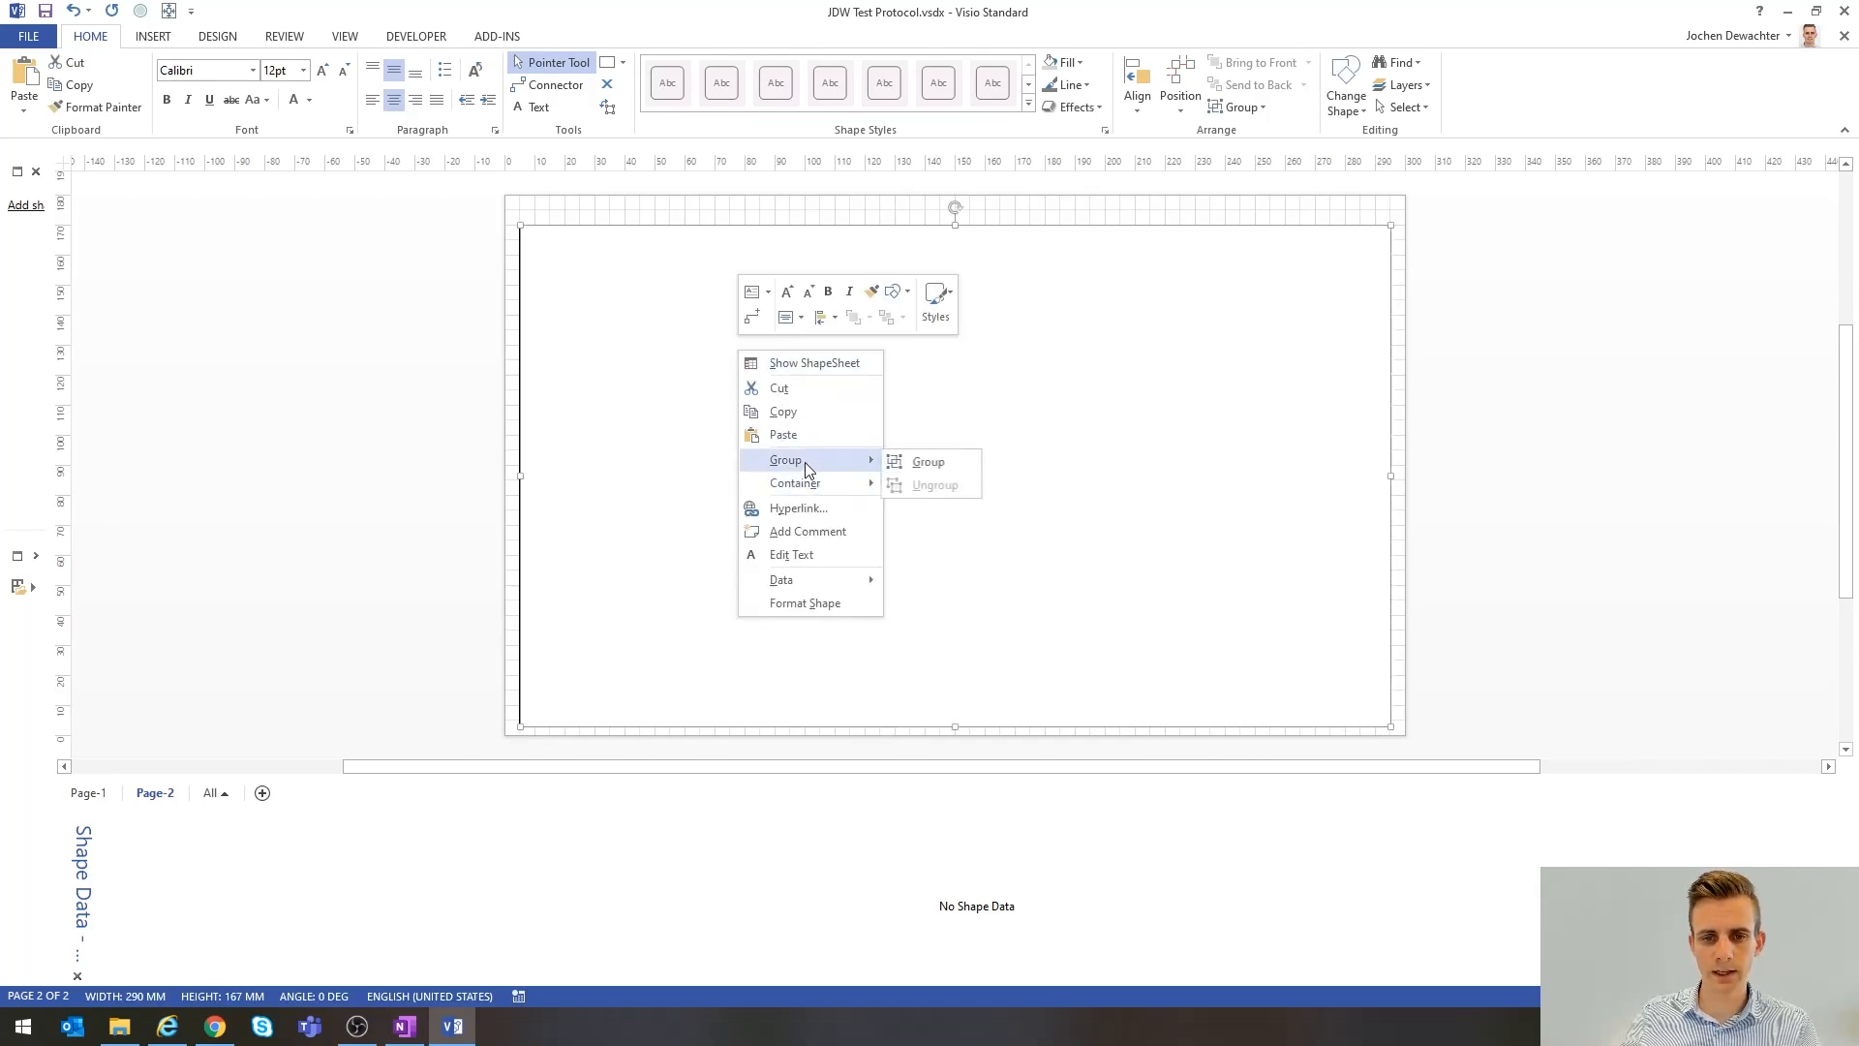
pyautogui.click(947, 469)
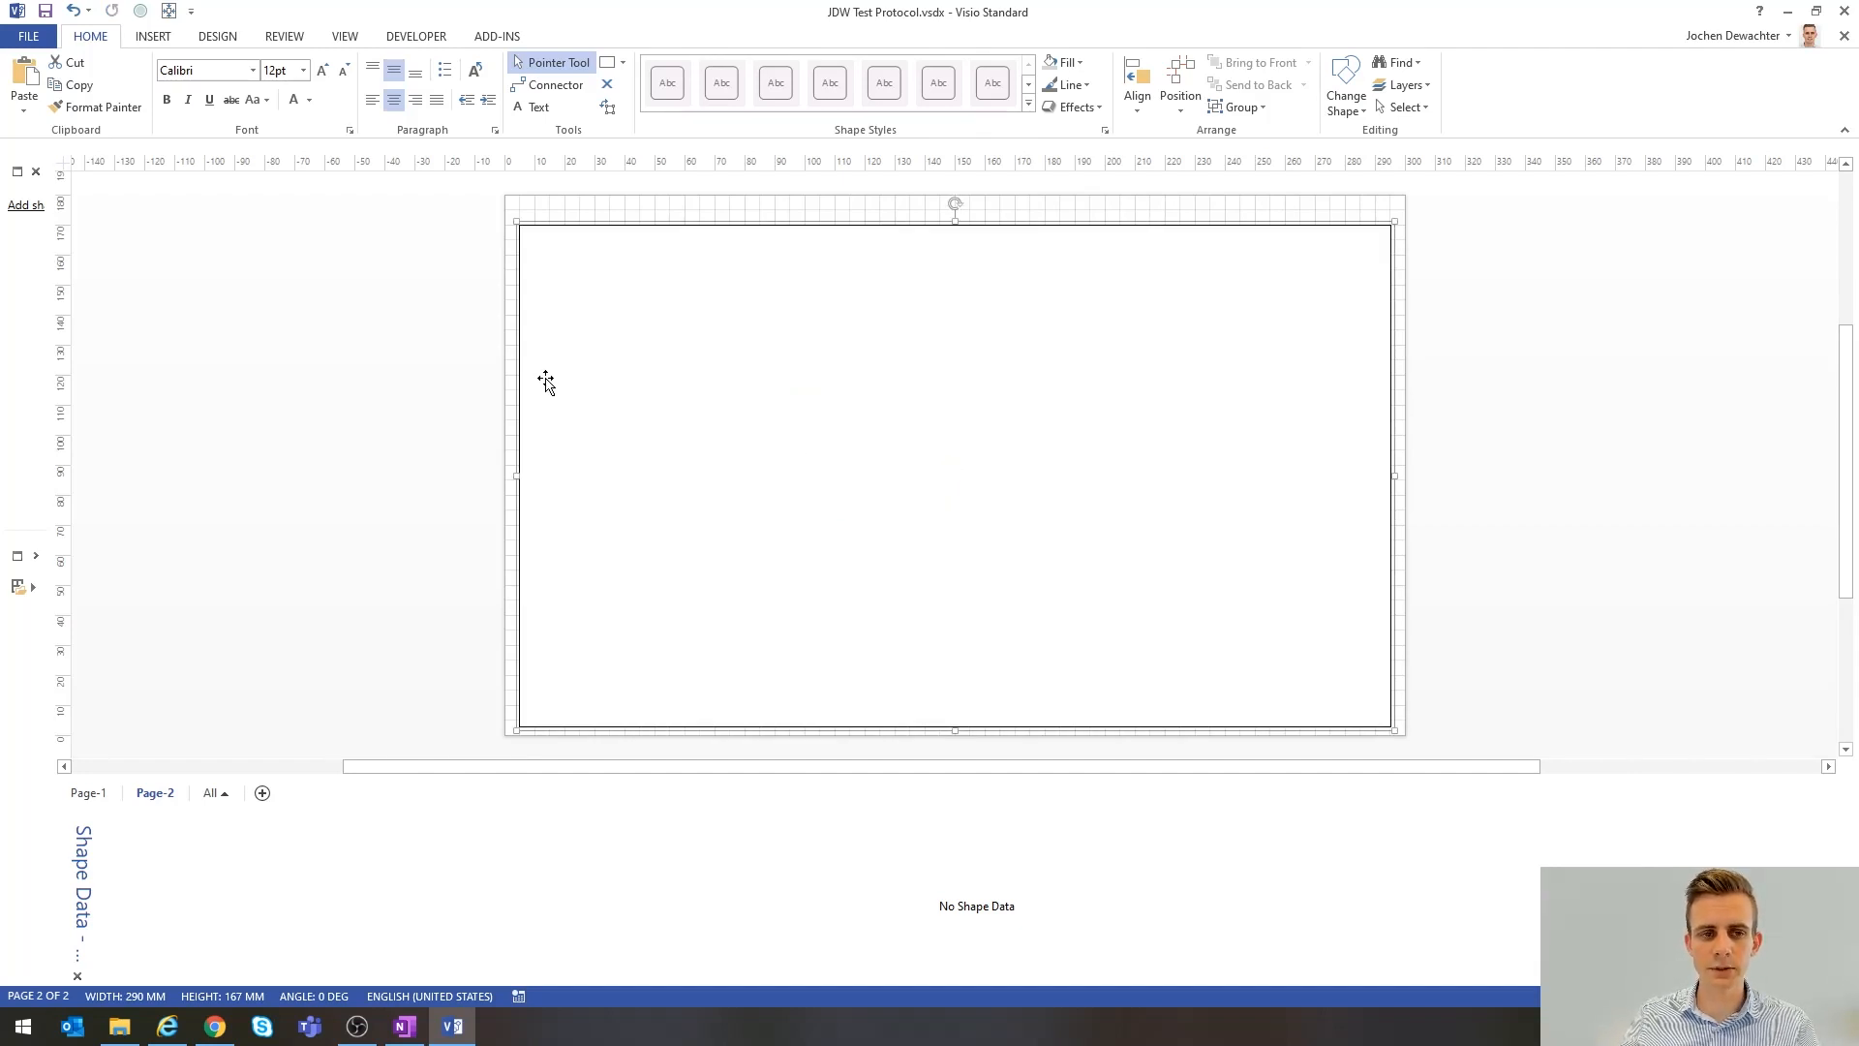
# - Open the large rectangle's group and draw a rectangle about 71.5 mm by 30 mm near its upper-left corner
pyautogui.rightClick(616, 308)
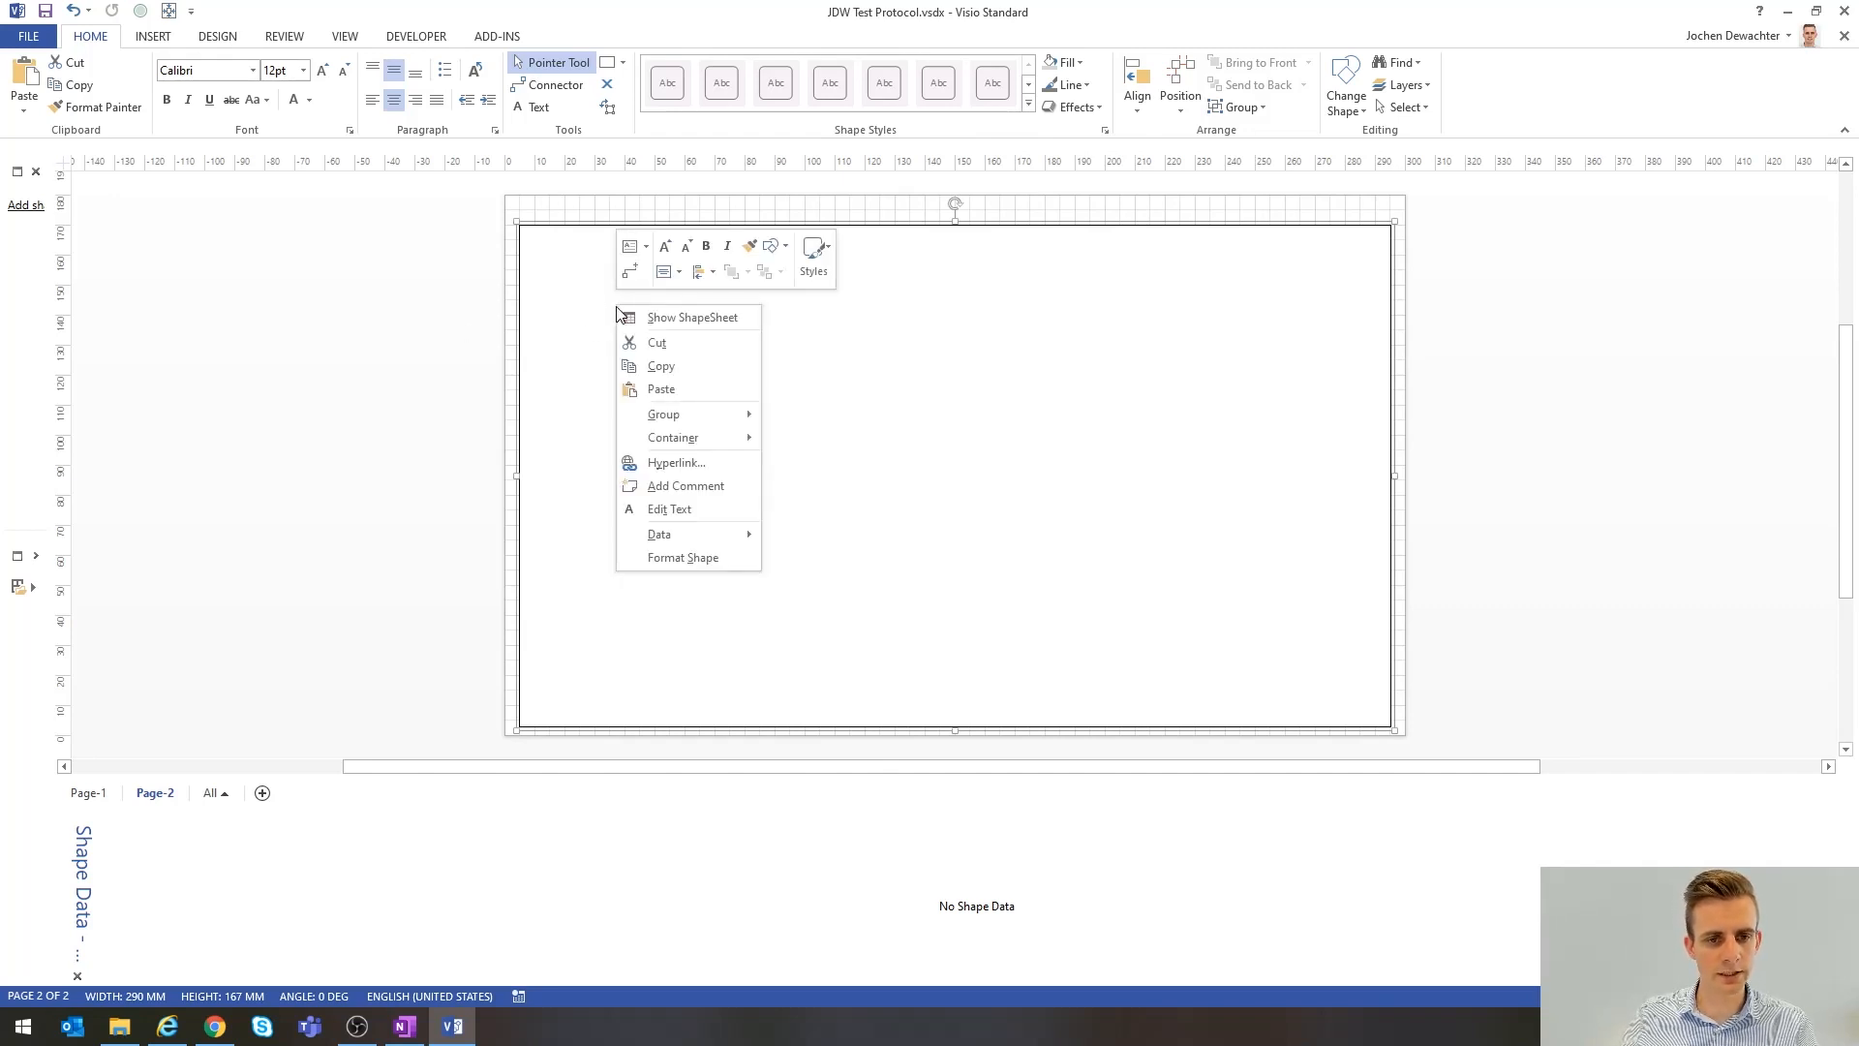
pyautogui.moveTo(682, 414)
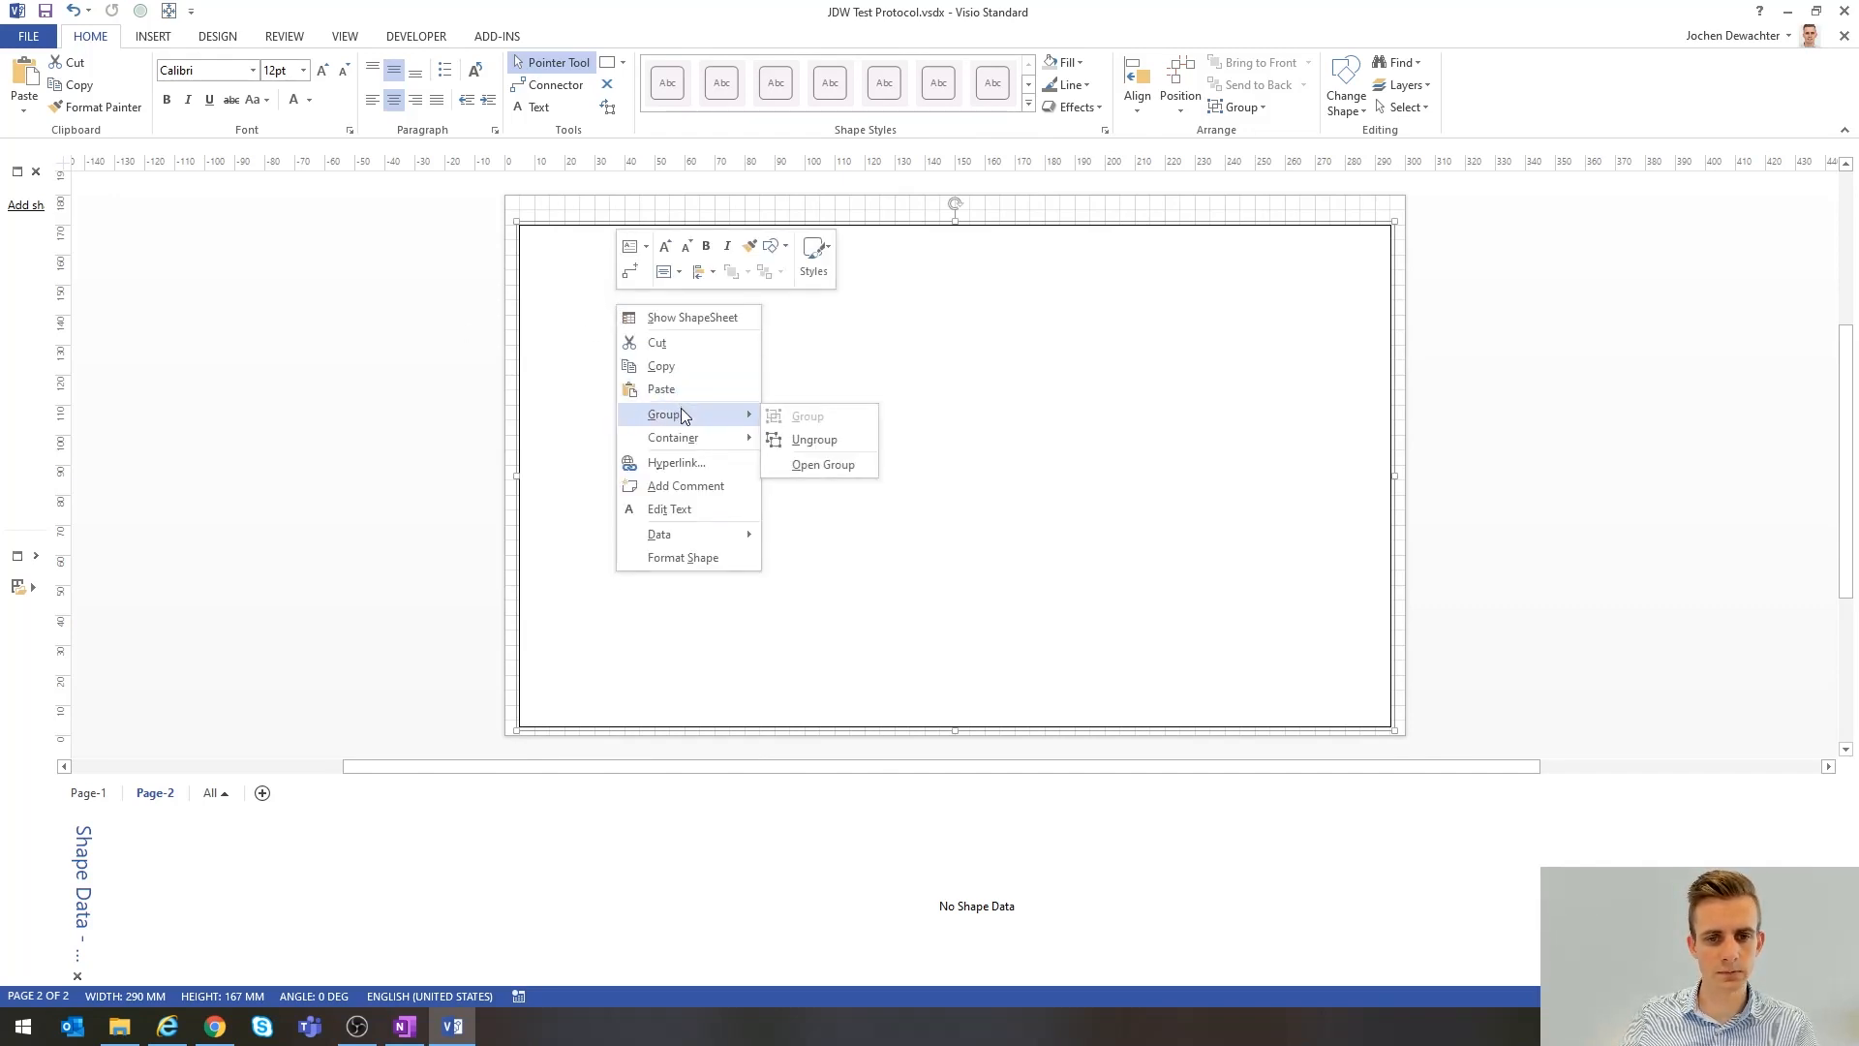
pyautogui.click(822, 464)
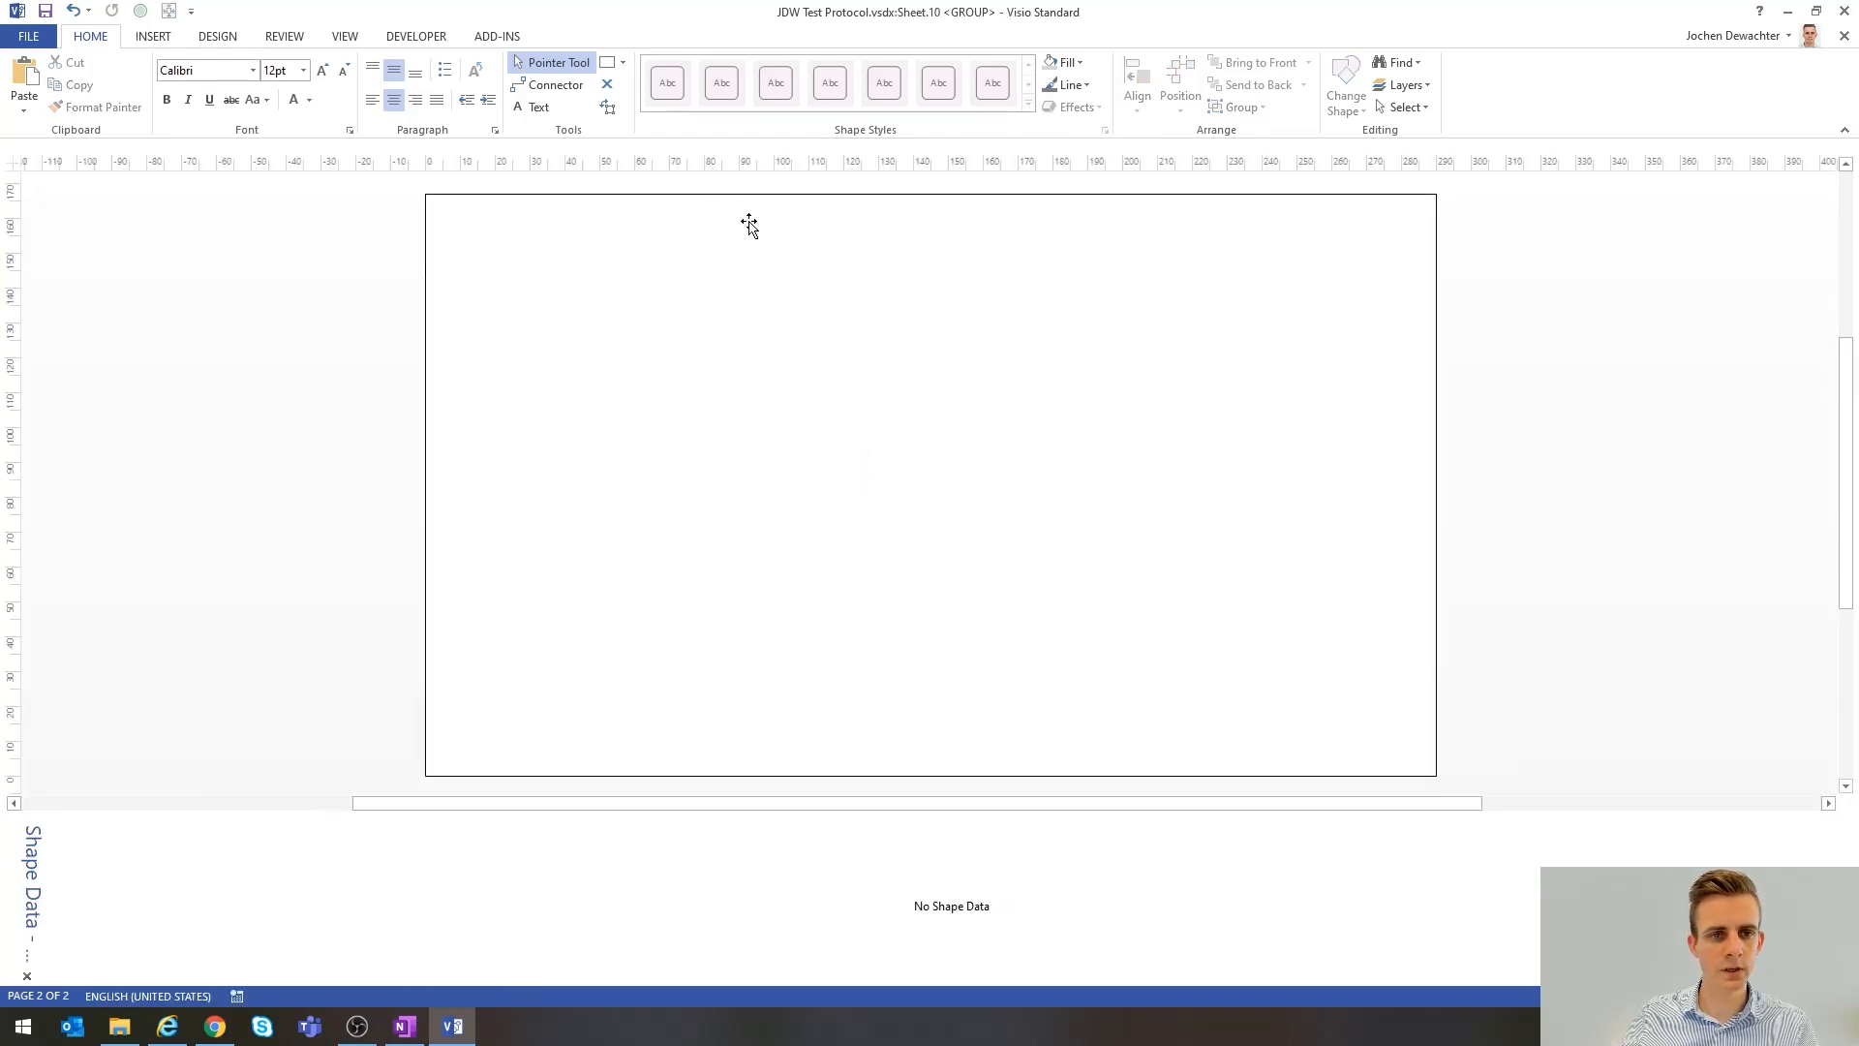
pyautogui.click(607, 62)
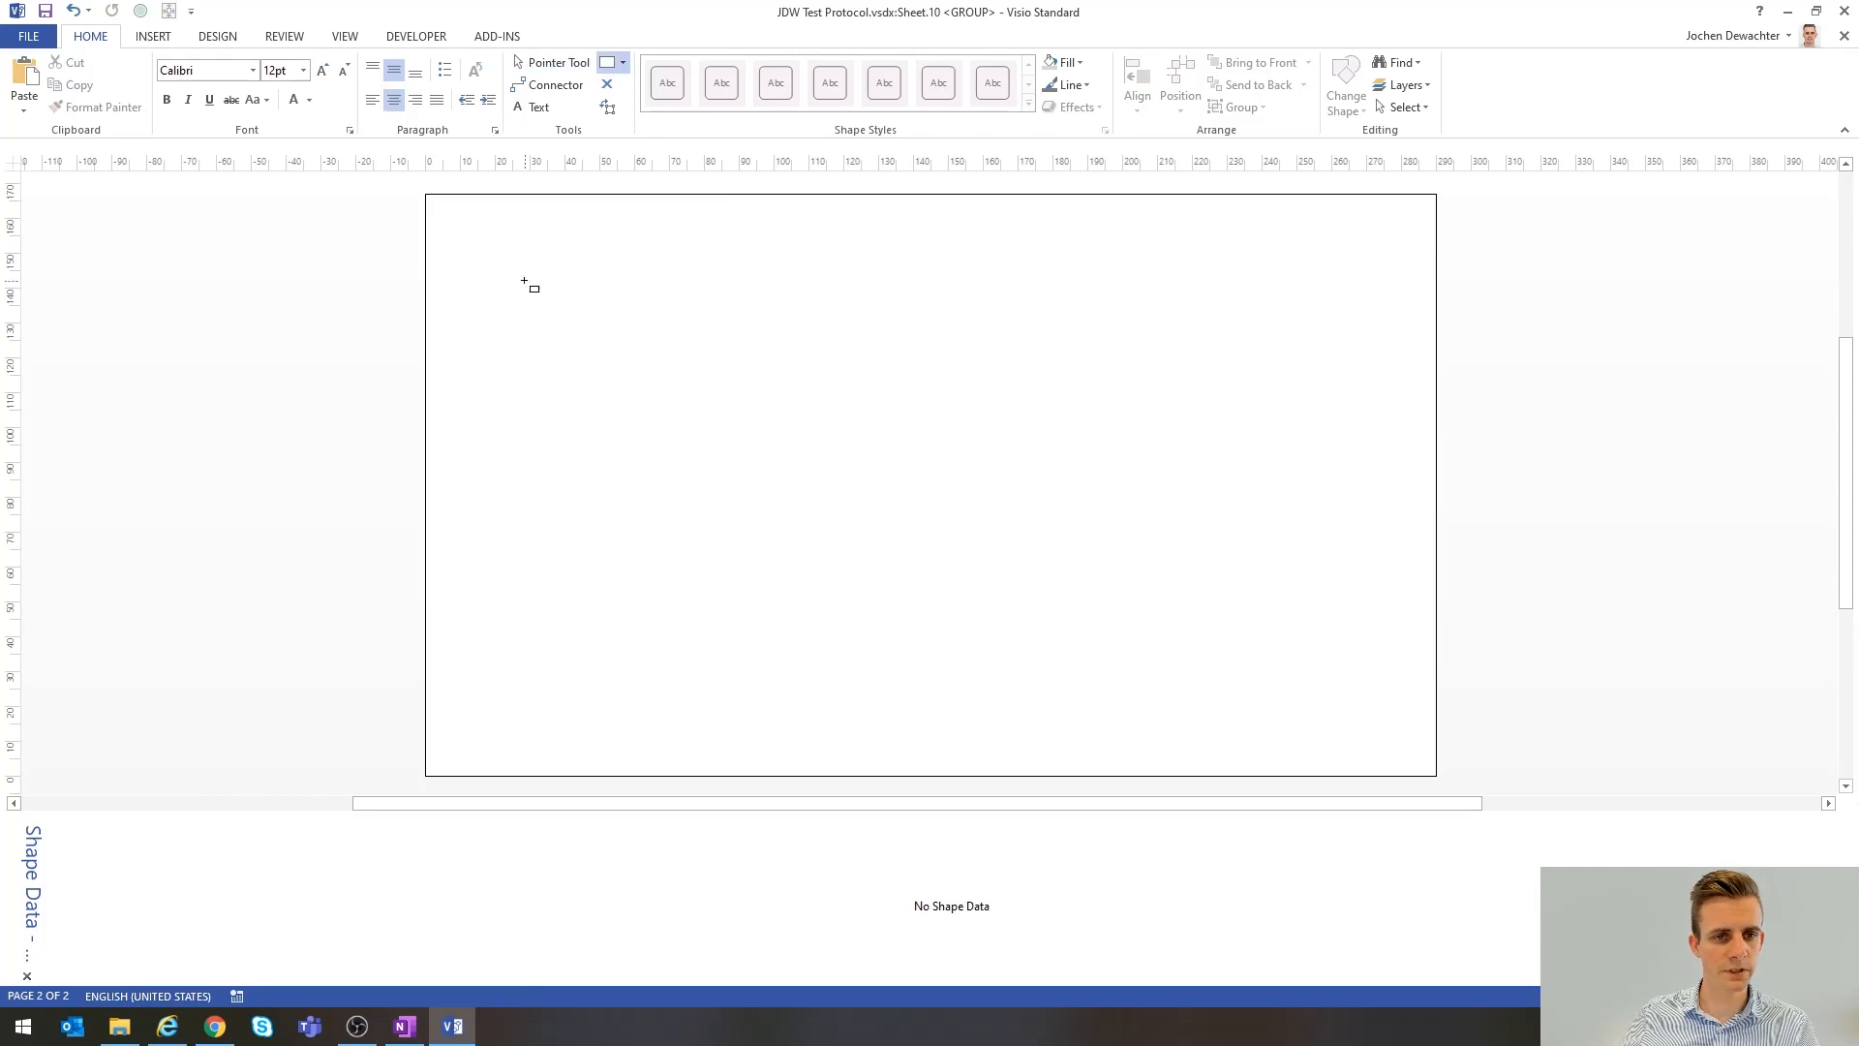
pyautogui.moveTo(477, 235); pyautogui.dragTo(726, 340)
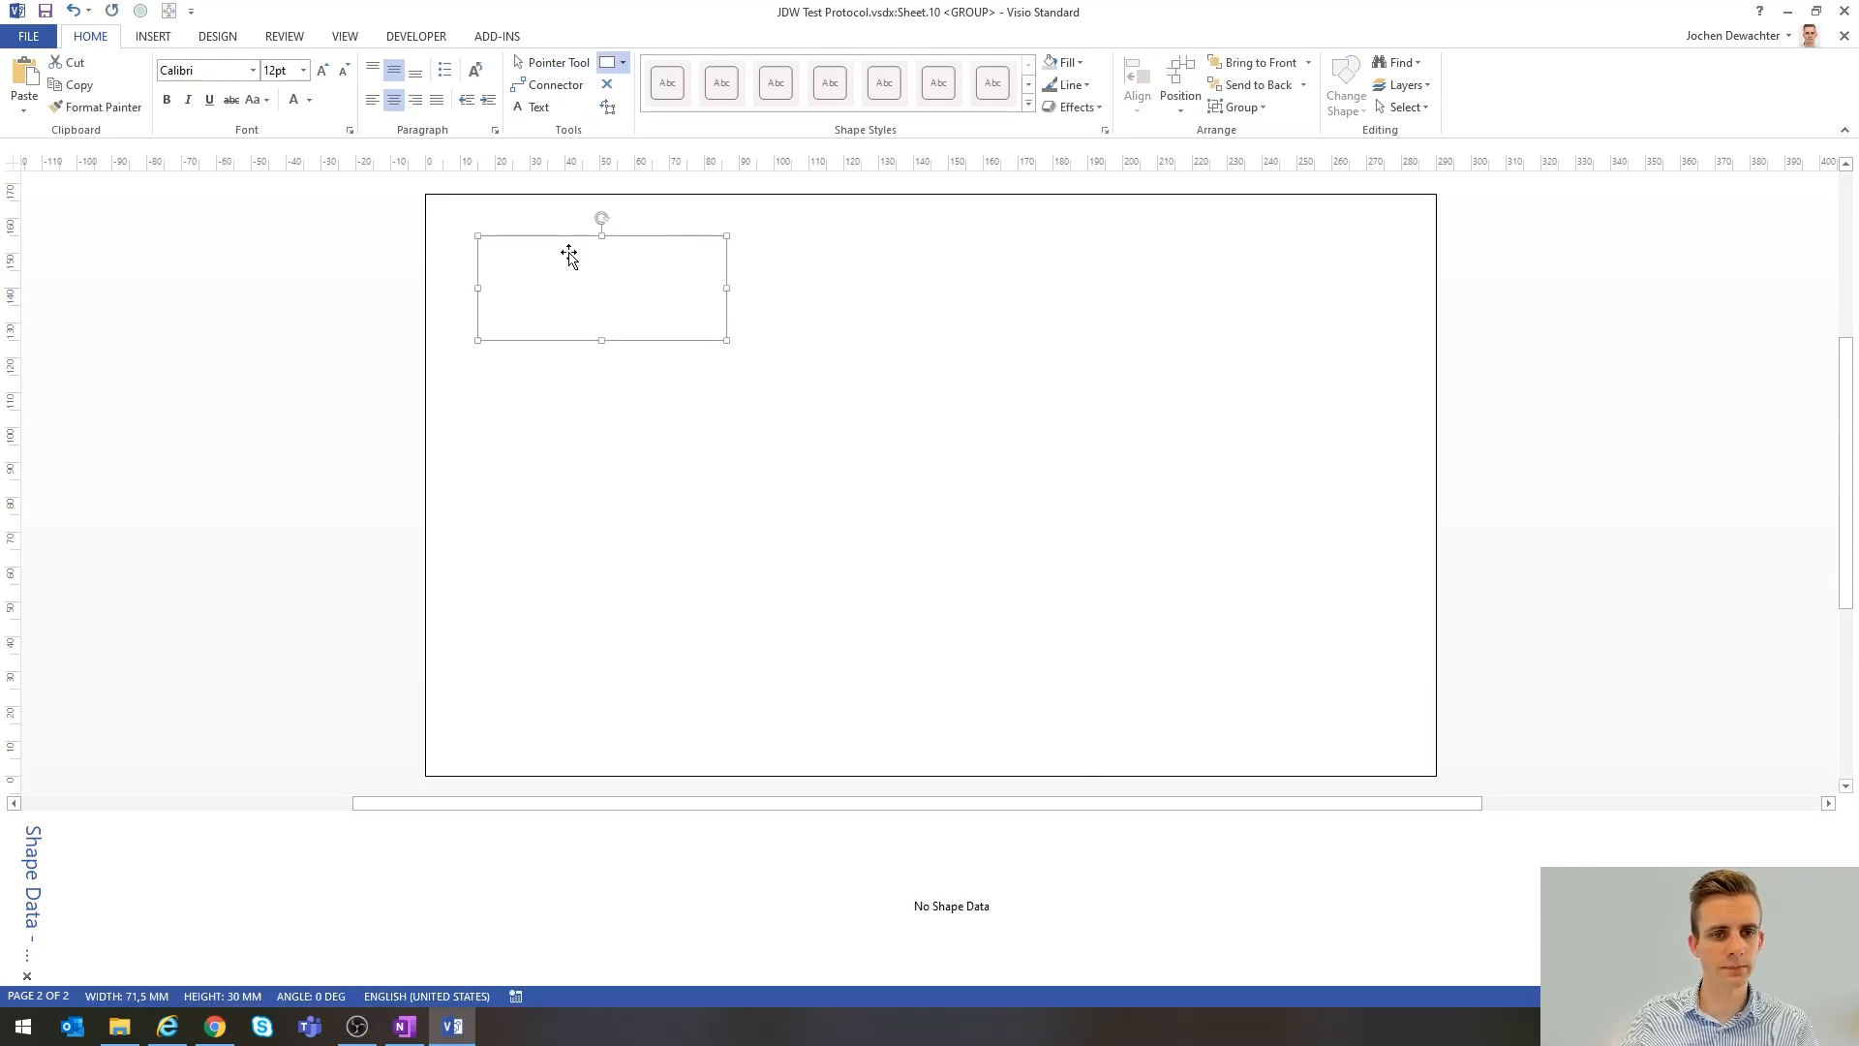
# - Convert the small inner rectangle into its own group and close the group editing window
pyautogui.rightClick(566, 293)
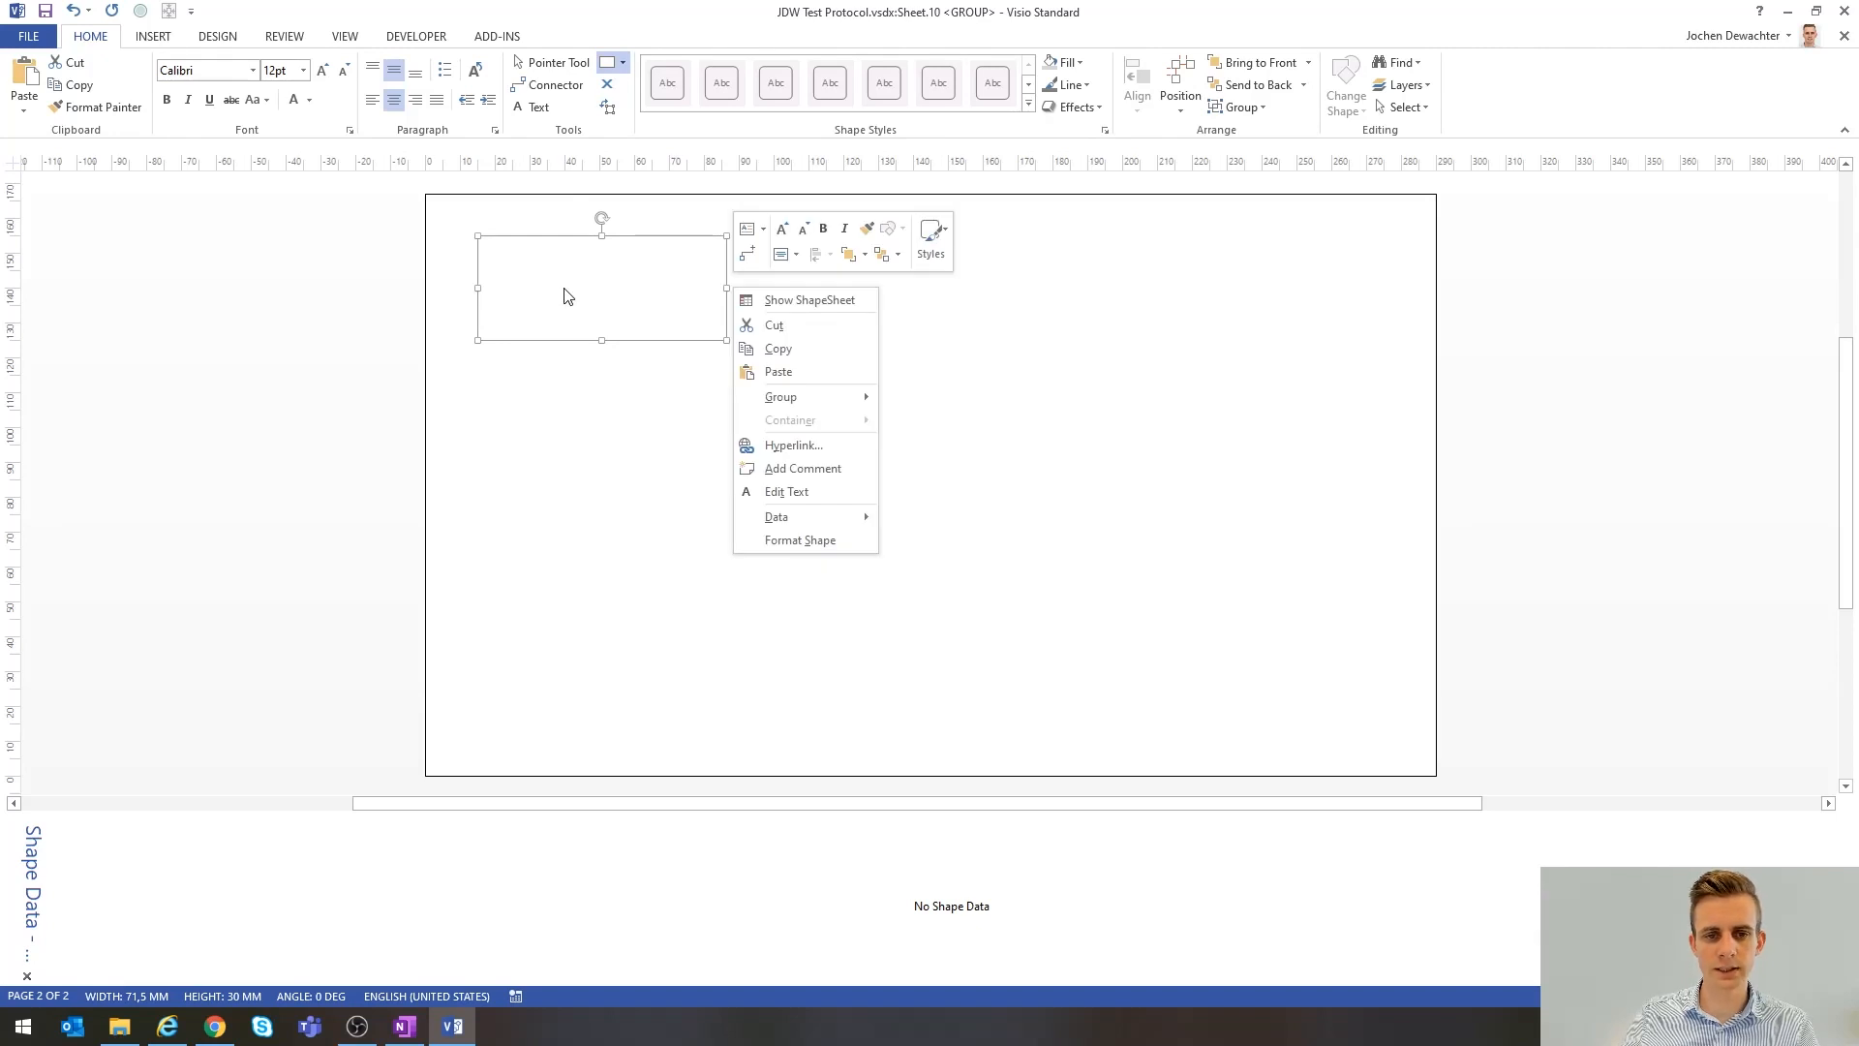
pyautogui.moveTo(852, 397)
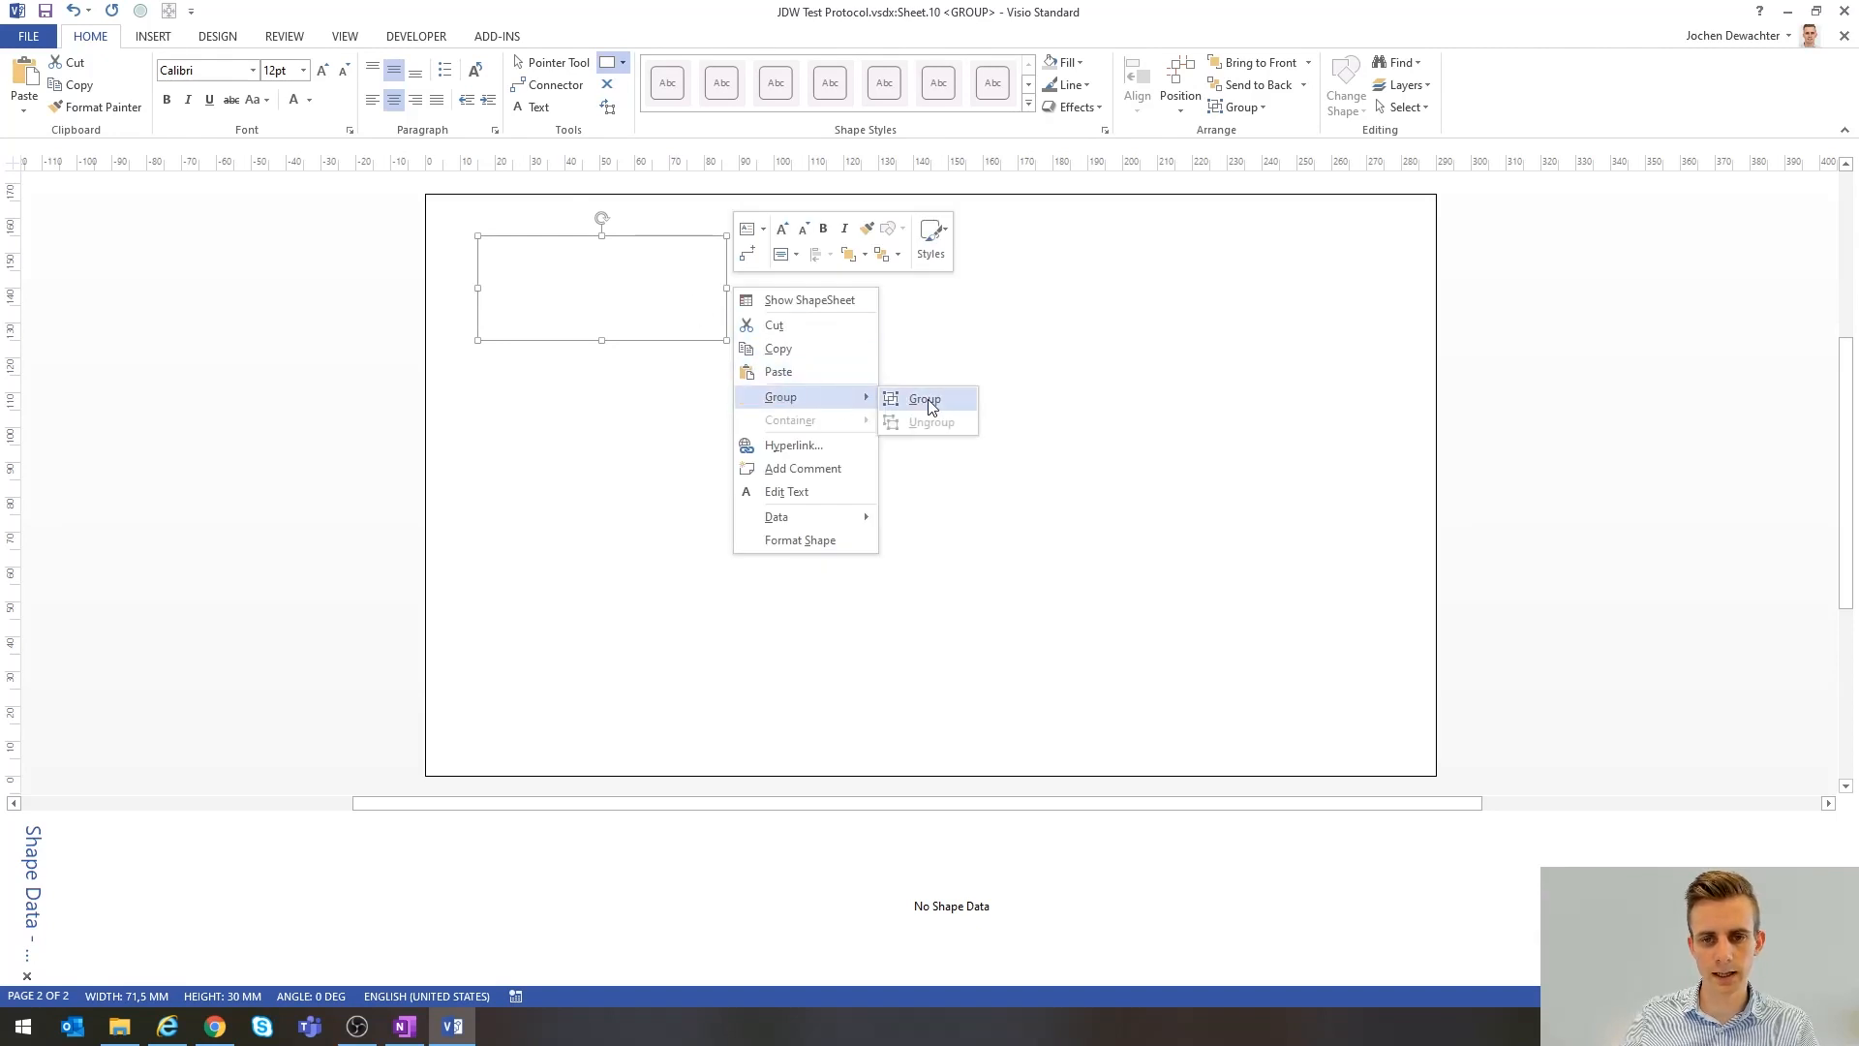
pyautogui.click(925, 400)
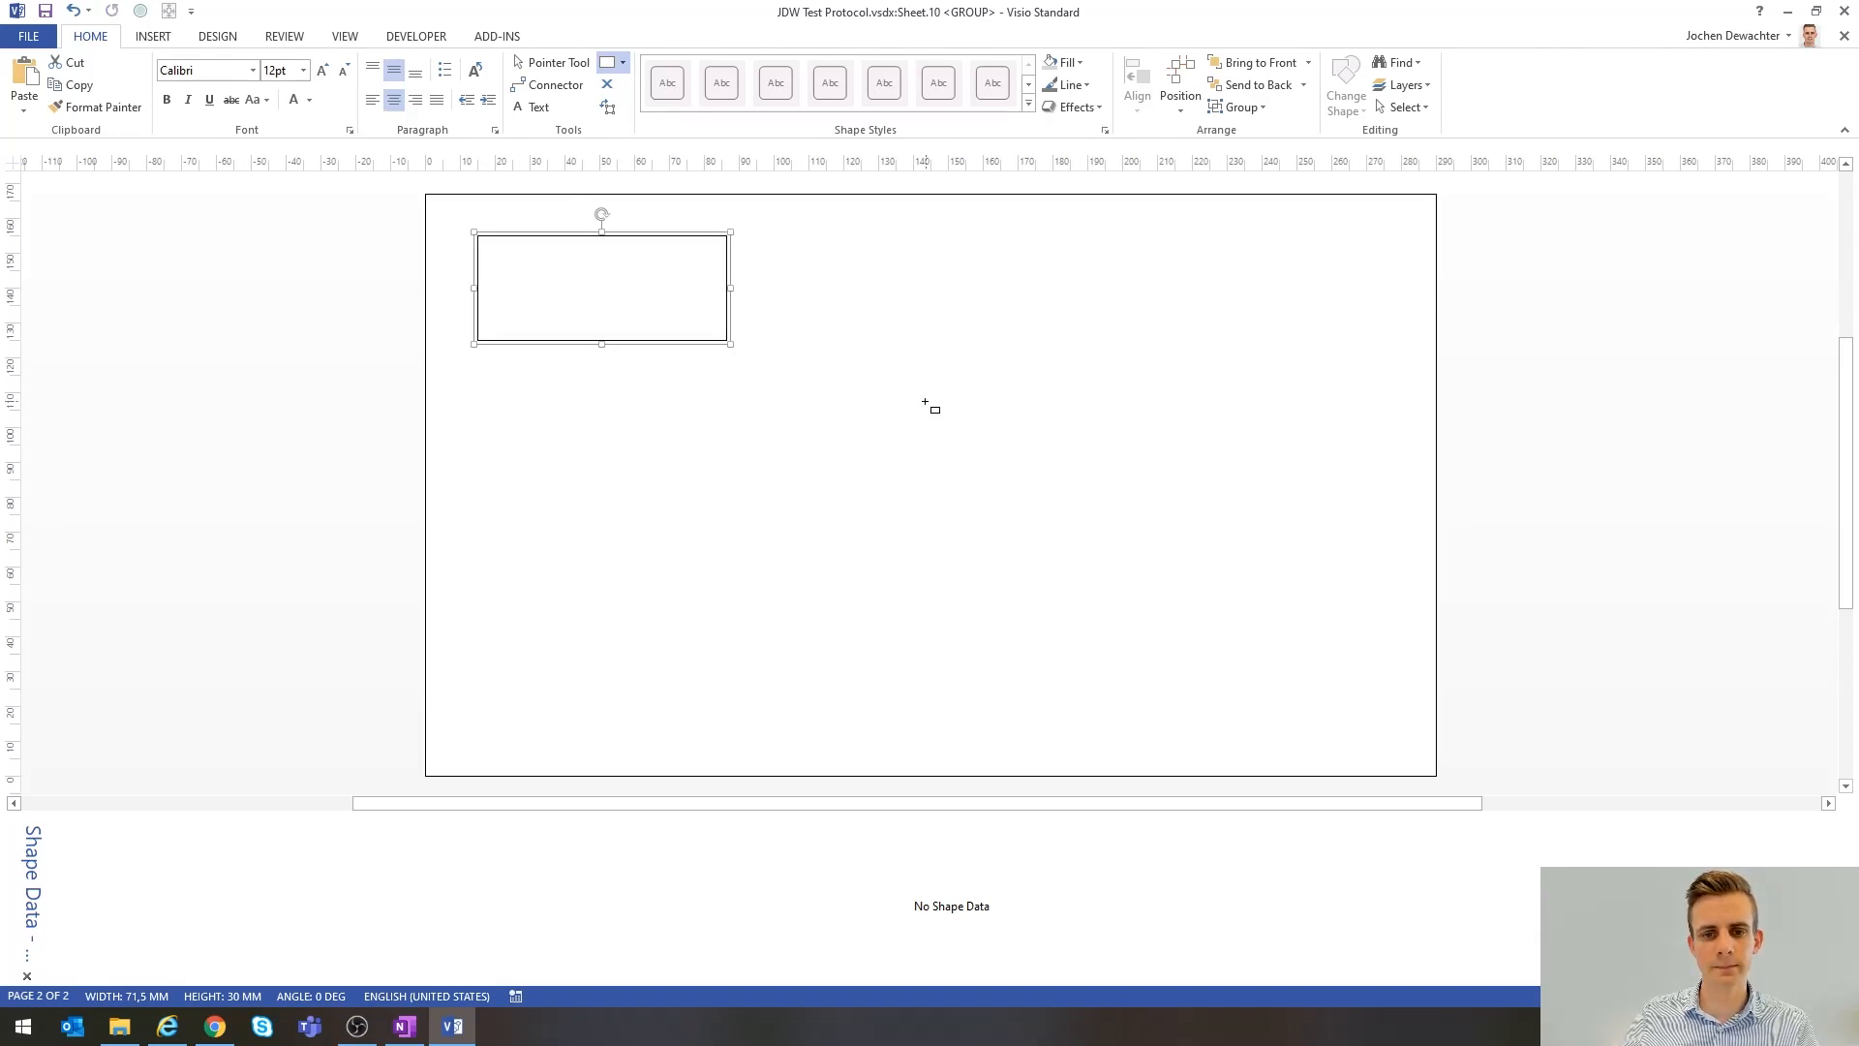
pyautogui.click(1845, 36)
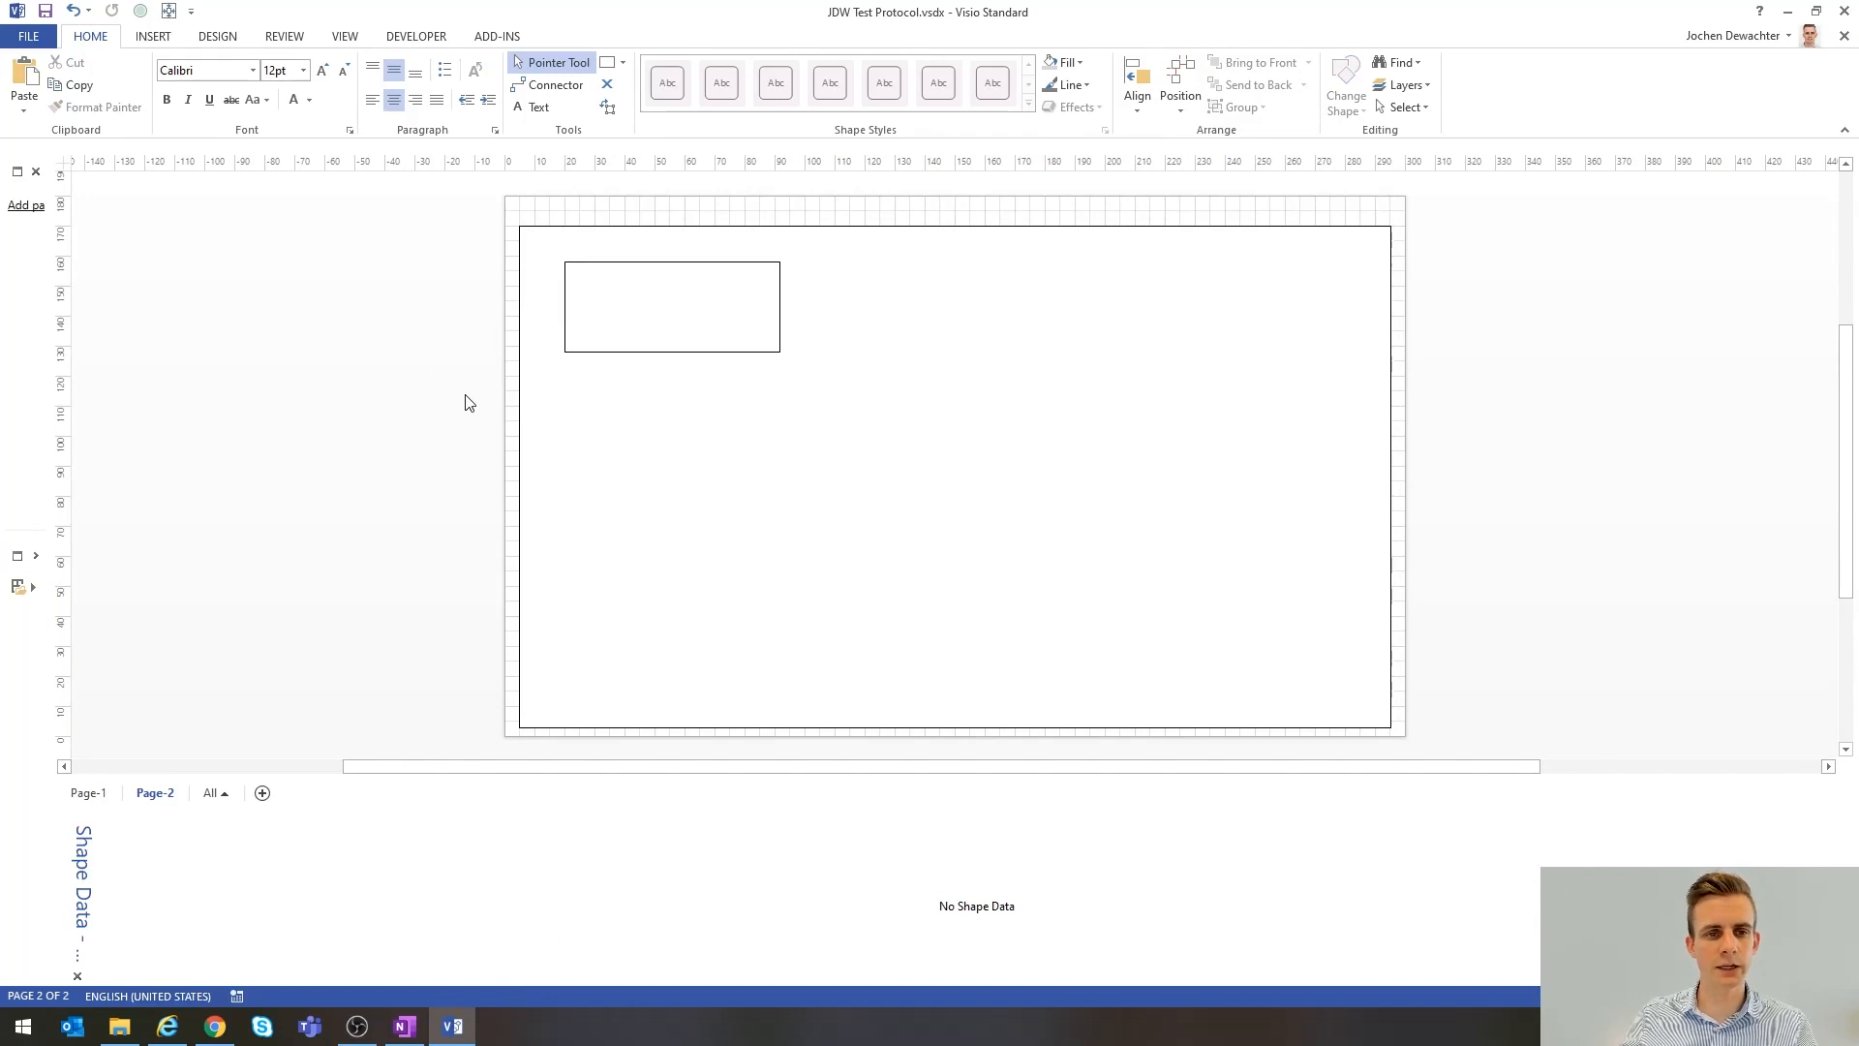
pyautogui.click(986, 330)
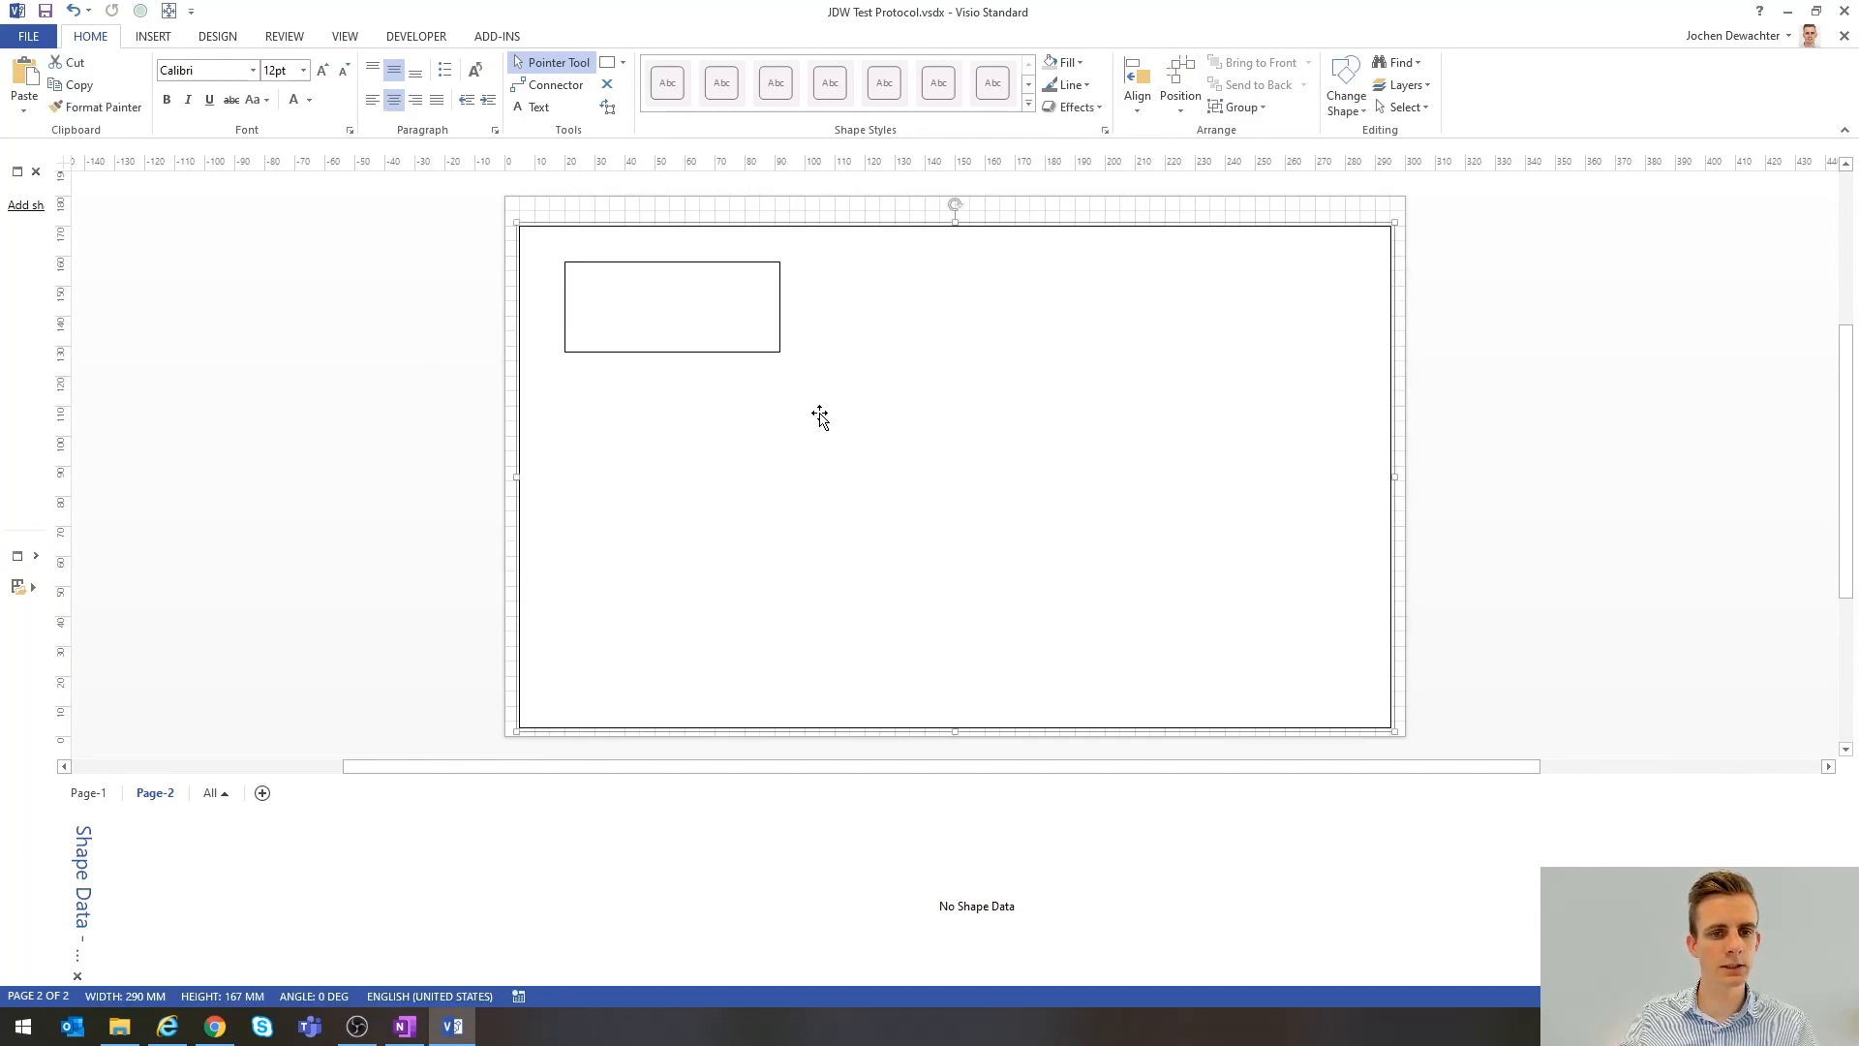
pyautogui.click(656, 307)
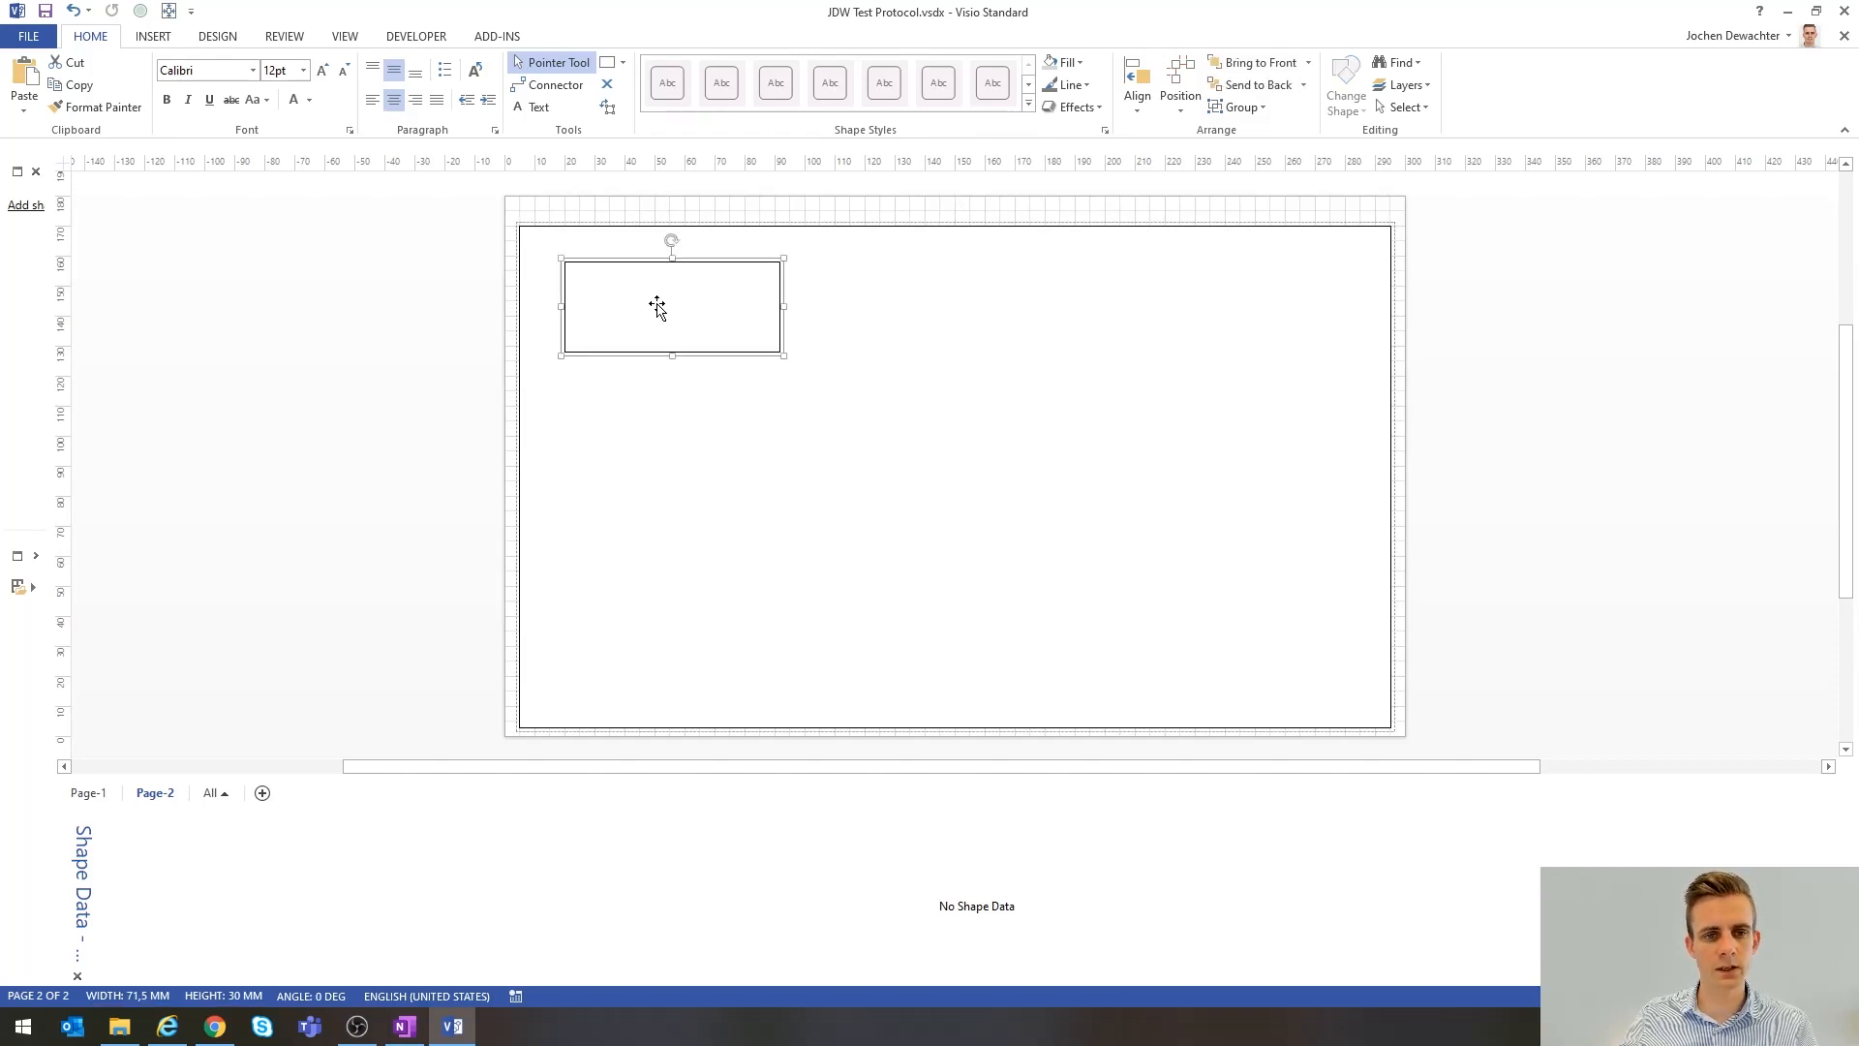
pyautogui.click(1543, 378)
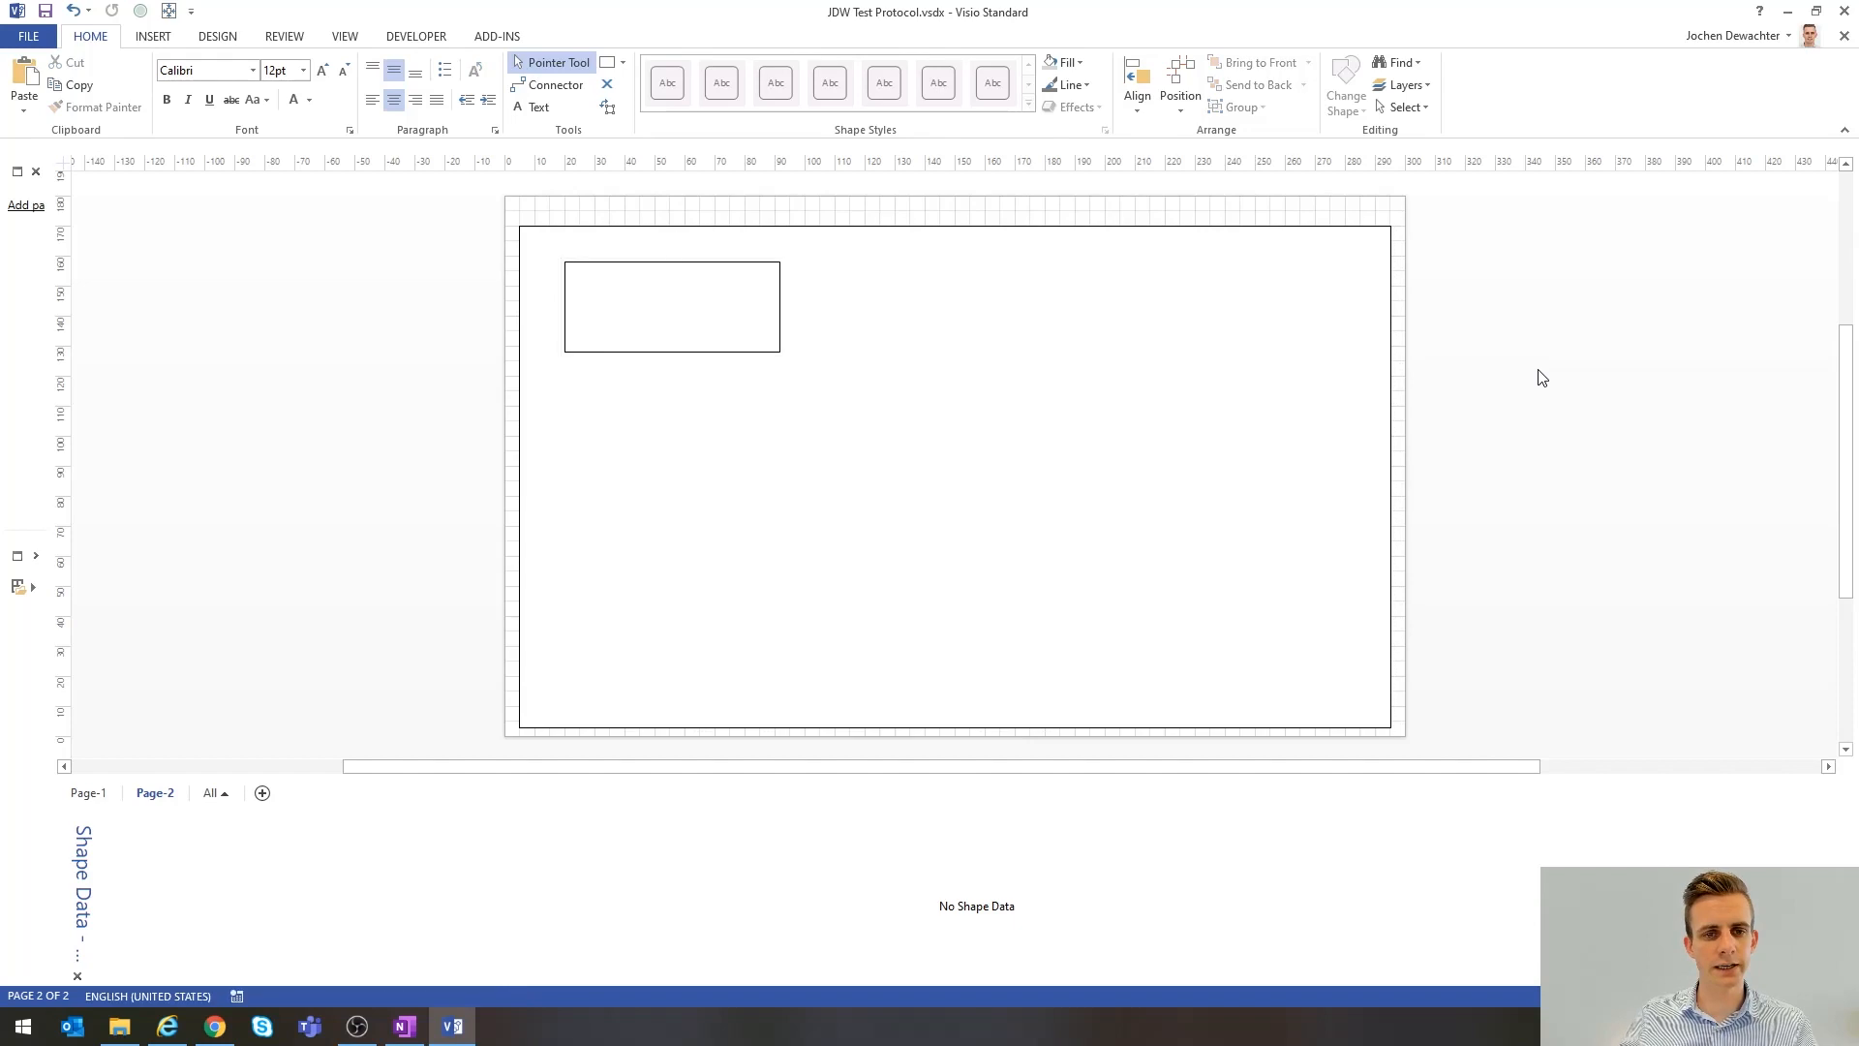
pyautogui.click(1264, 378)
pyautogui.click(699, 312)
pyautogui.click(1500, 314)
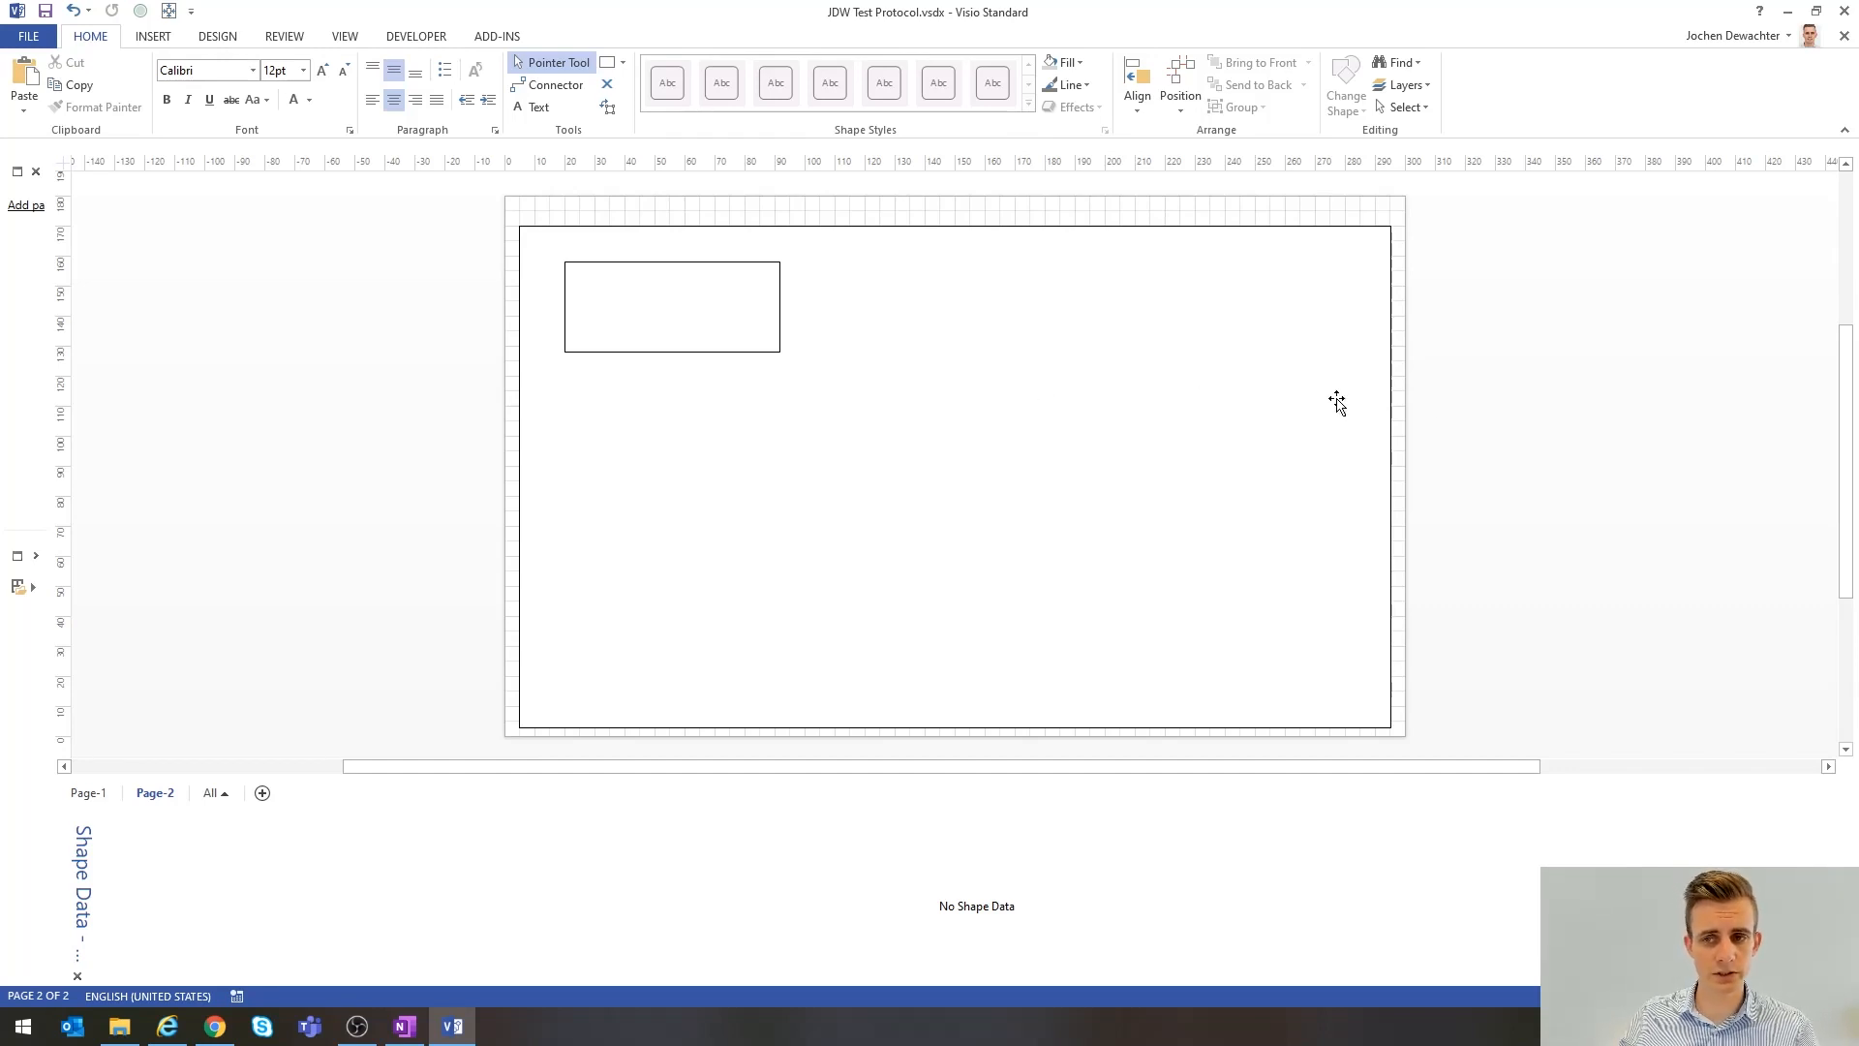
# - Define a Children shape data item with the value Row on the large outer group
pyautogui.click(1227, 362)
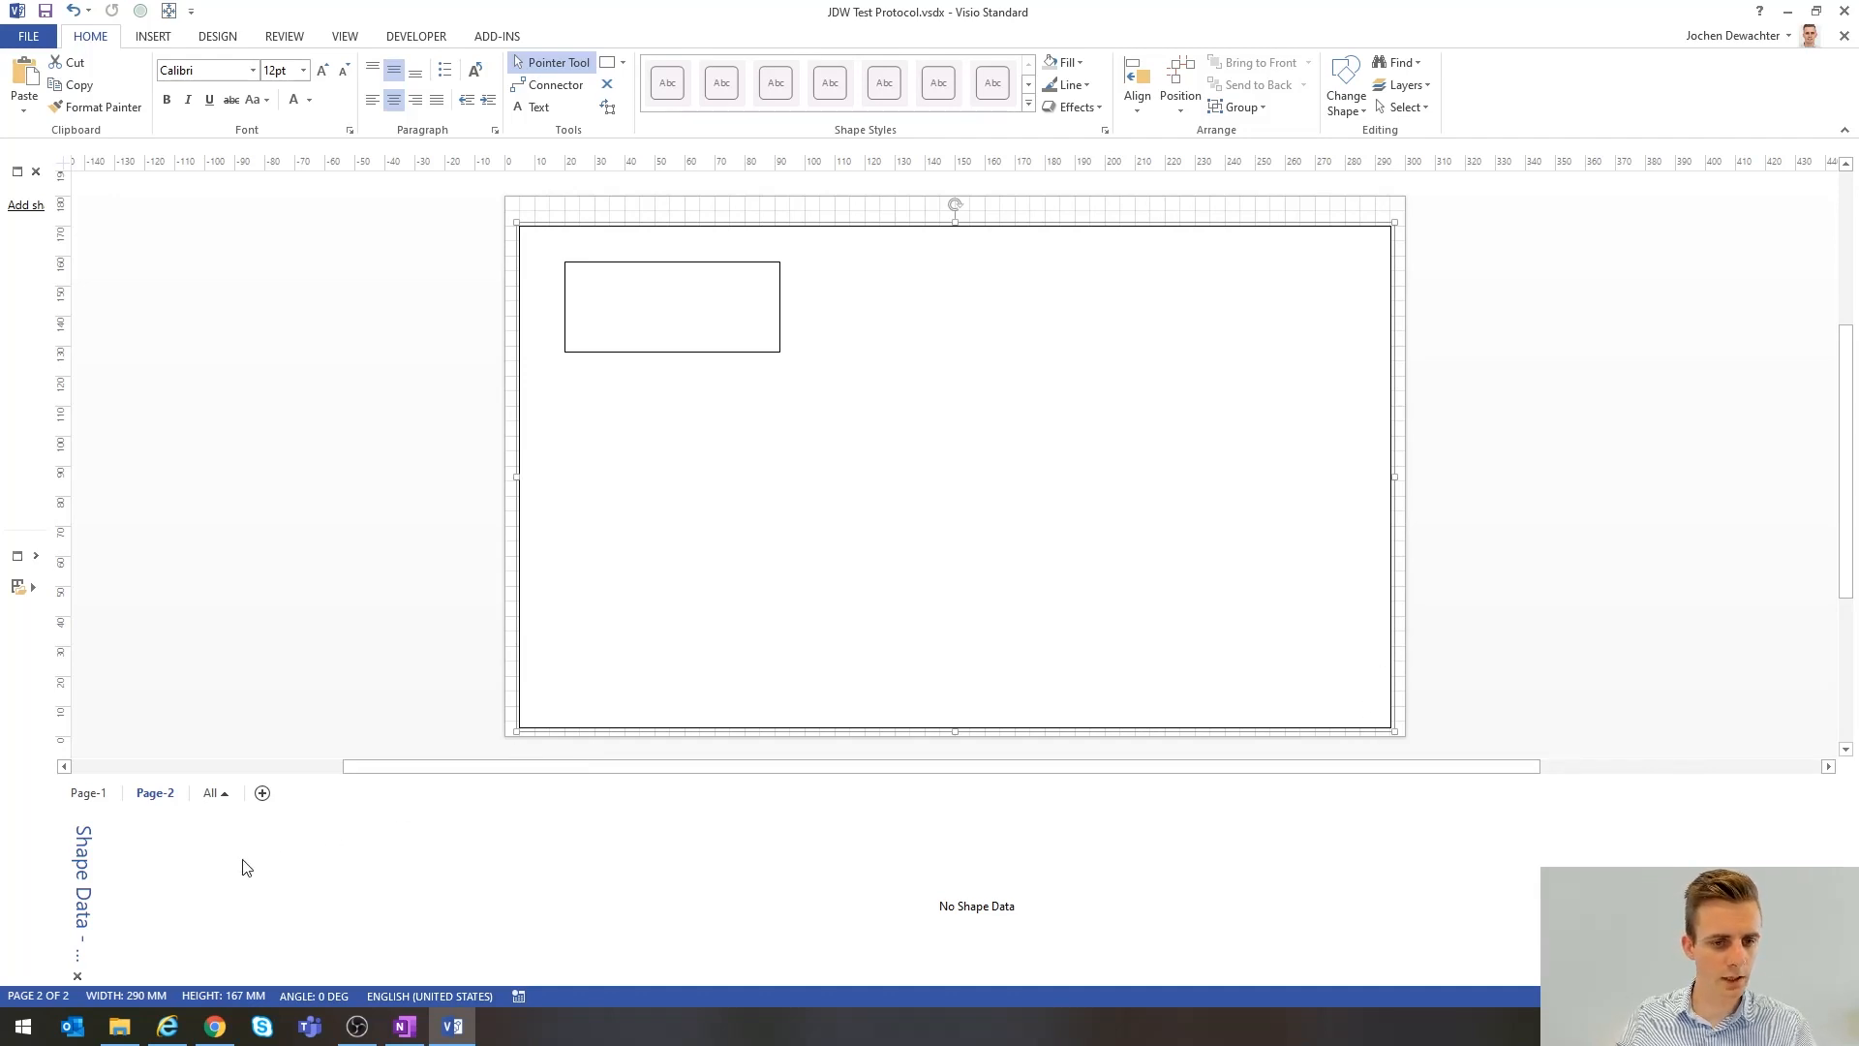
pyautogui.rightClick(736, 503)
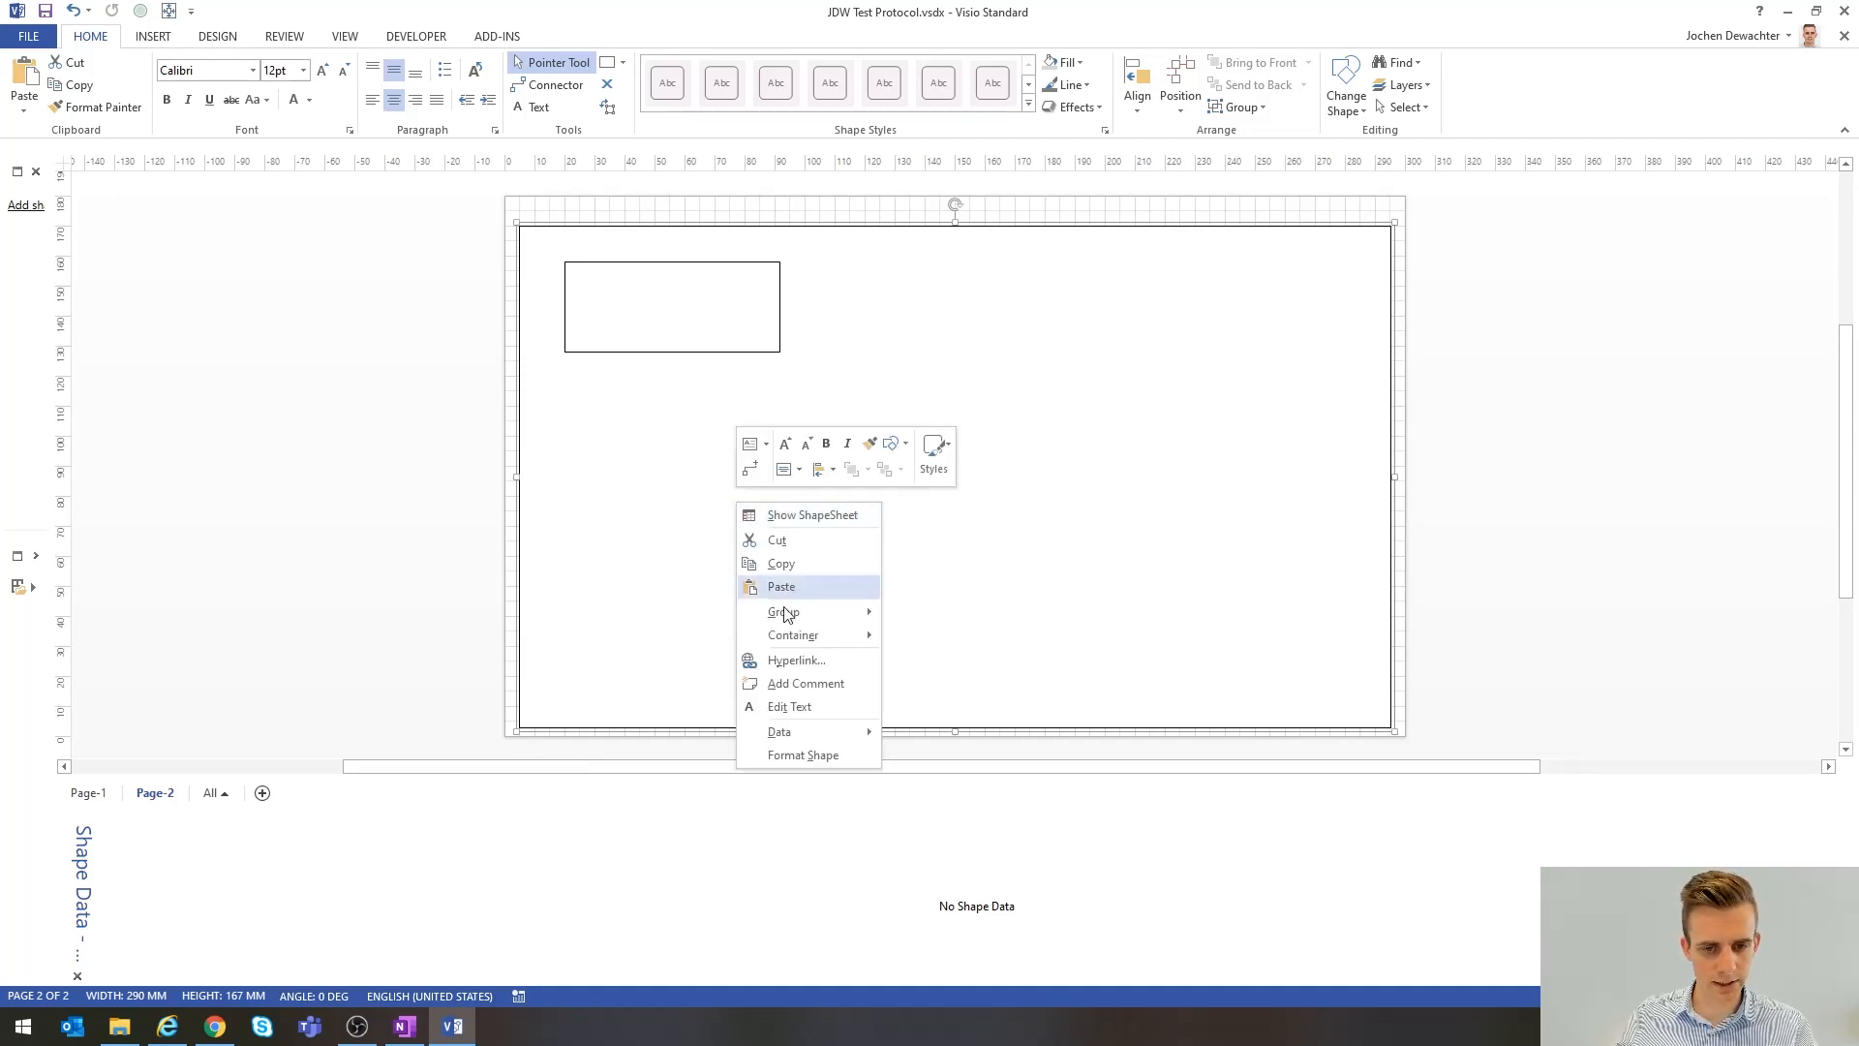
pyautogui.moveTo(811, 734)
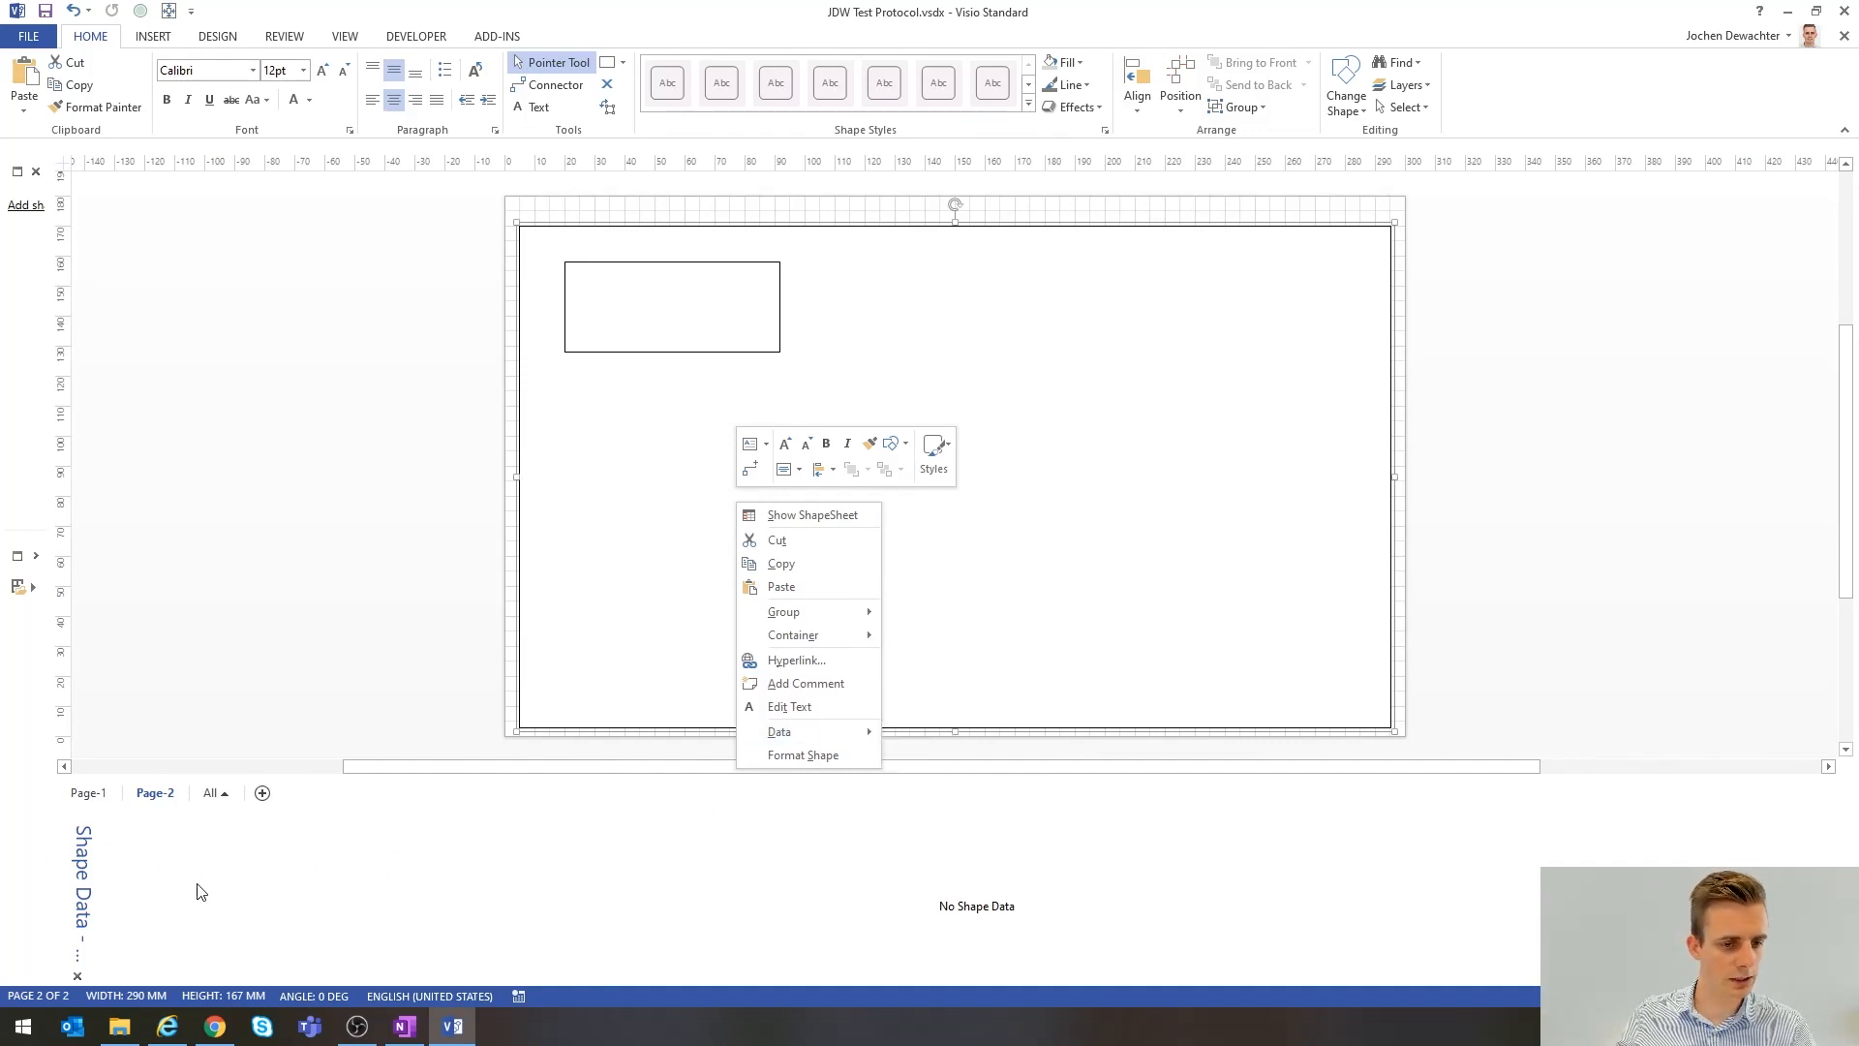
pyautogui.rightClick(166, 869)
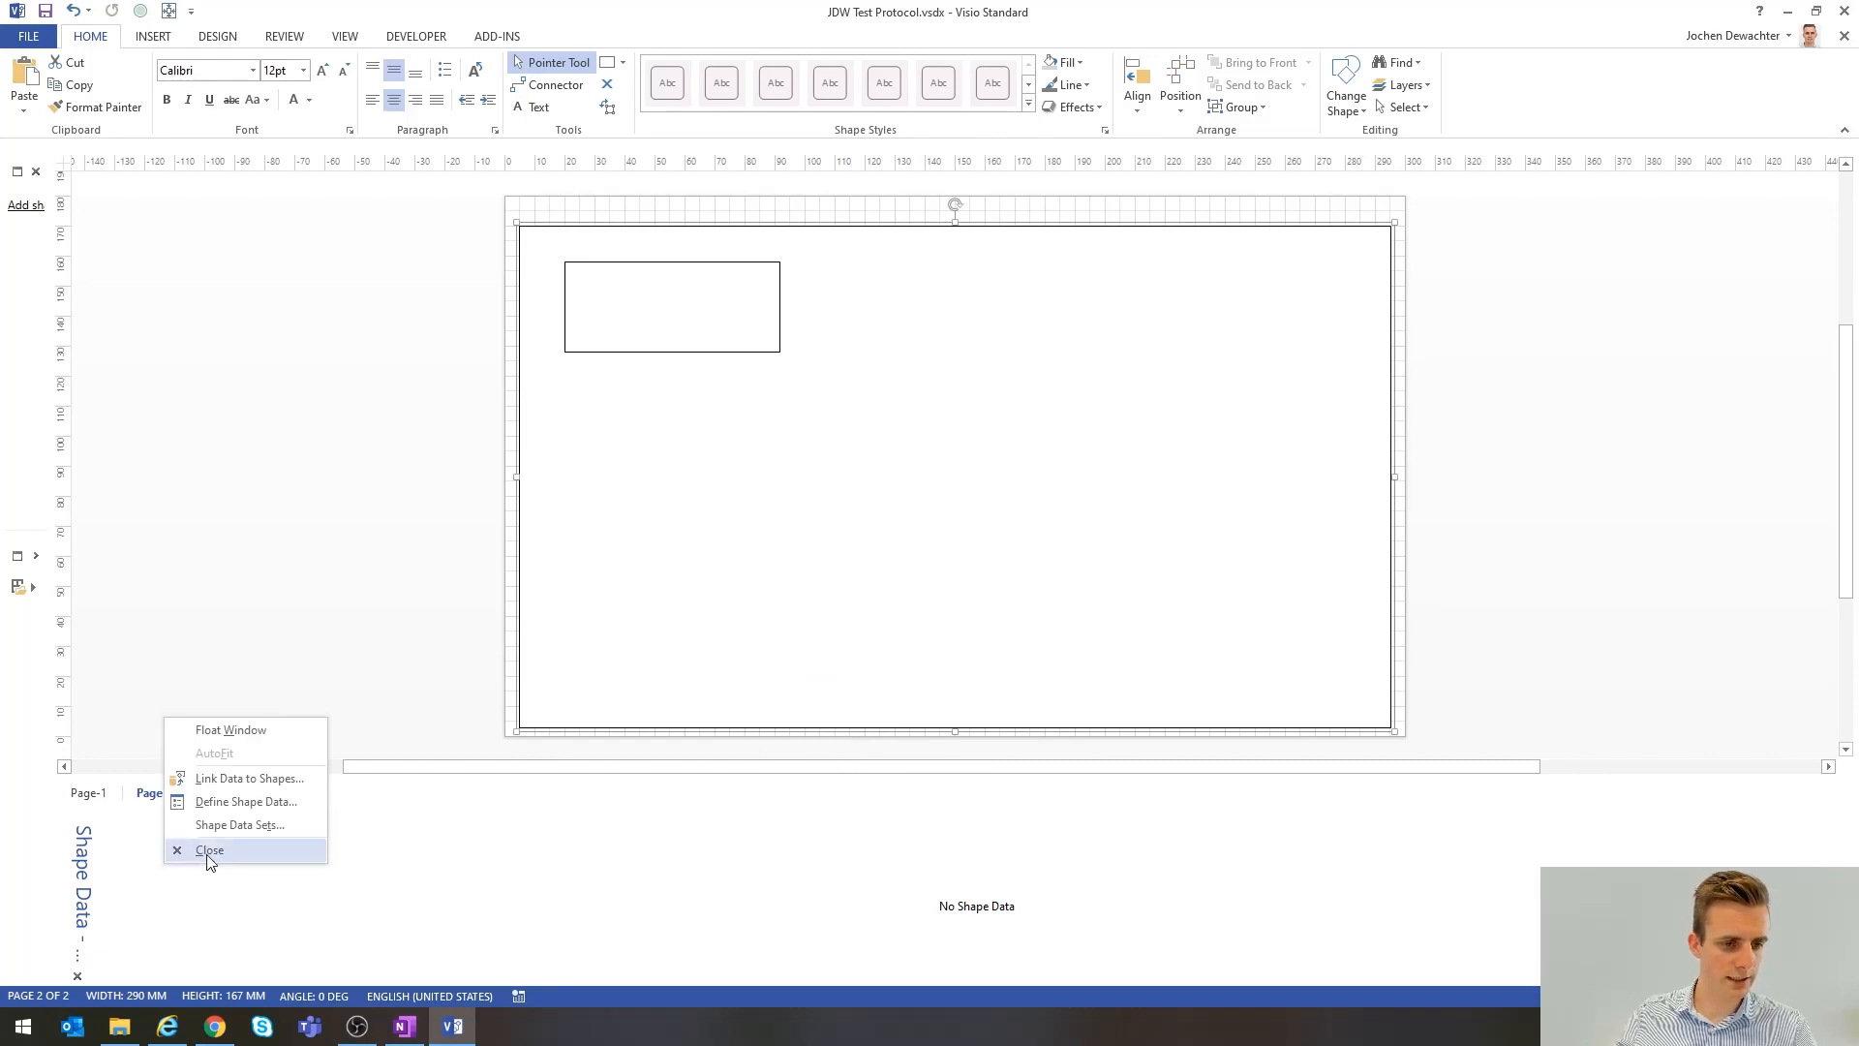
pyautogui.click(212, 801)
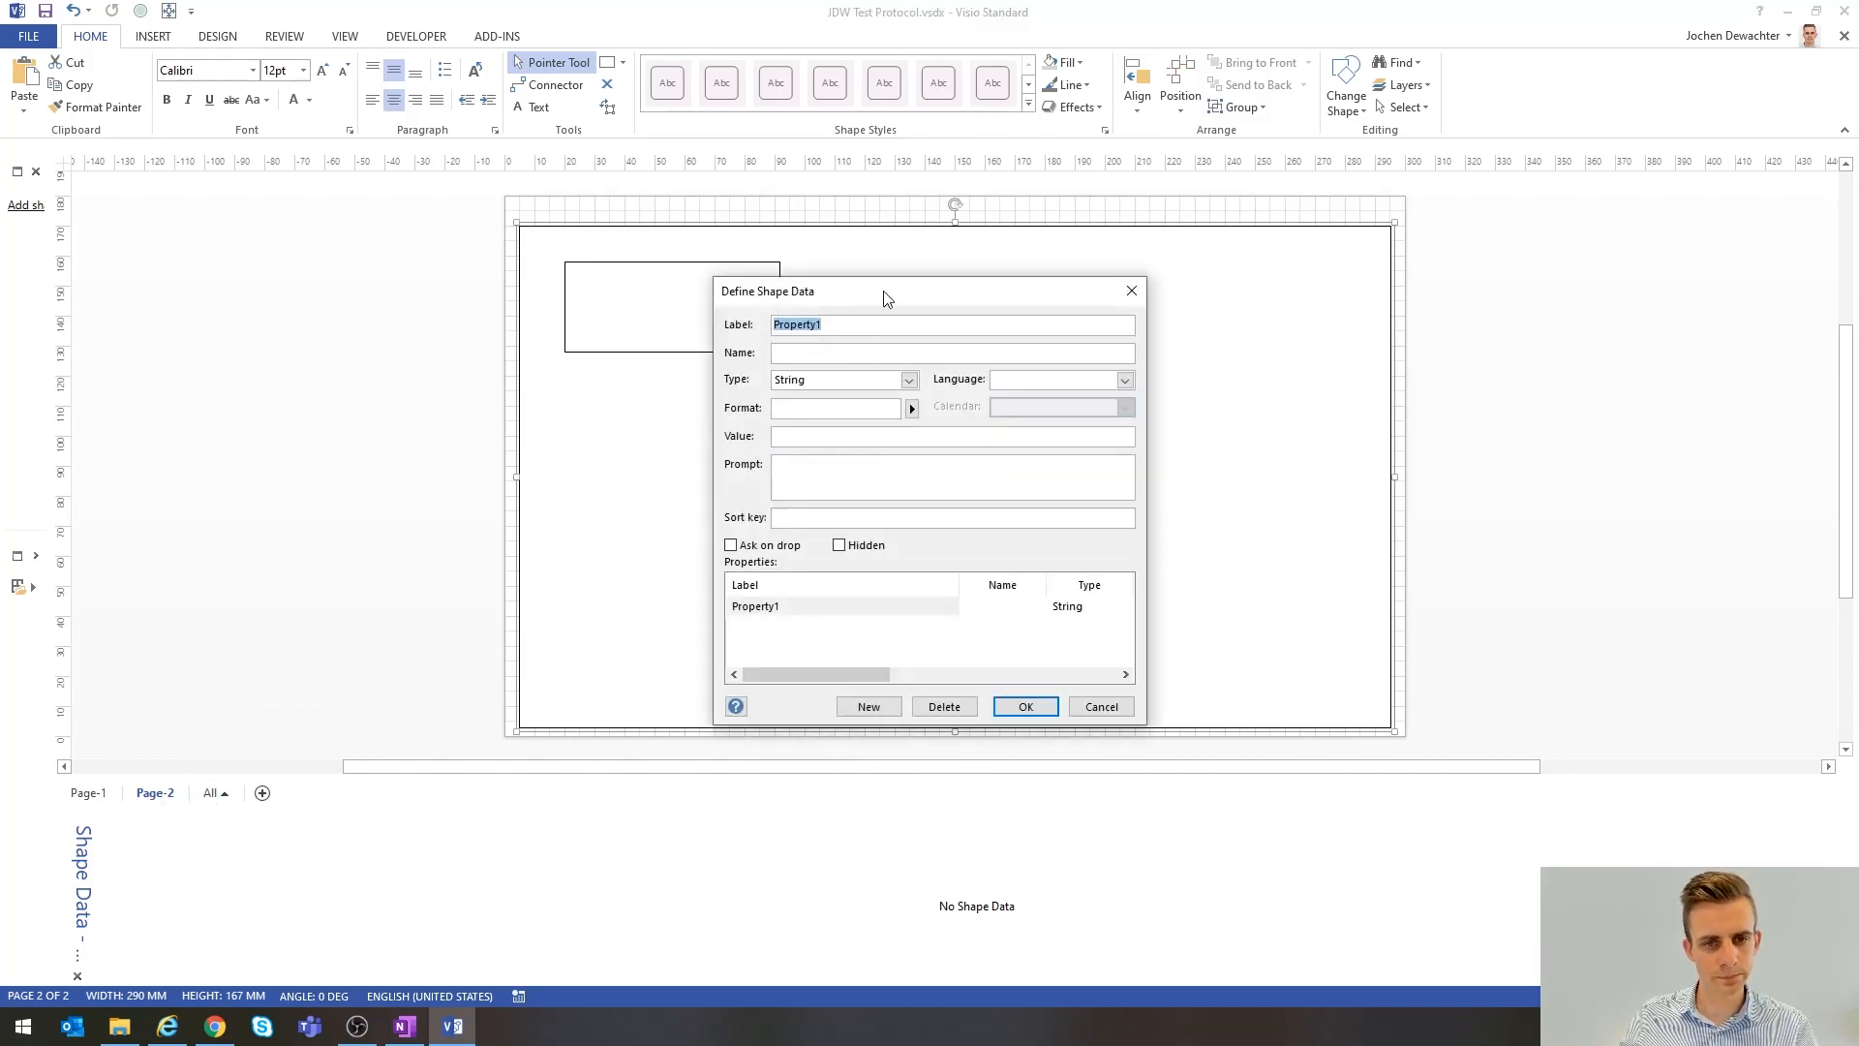
pyautogui.moveTo(884, 297); pyautogui.dragTo(1023, 275)
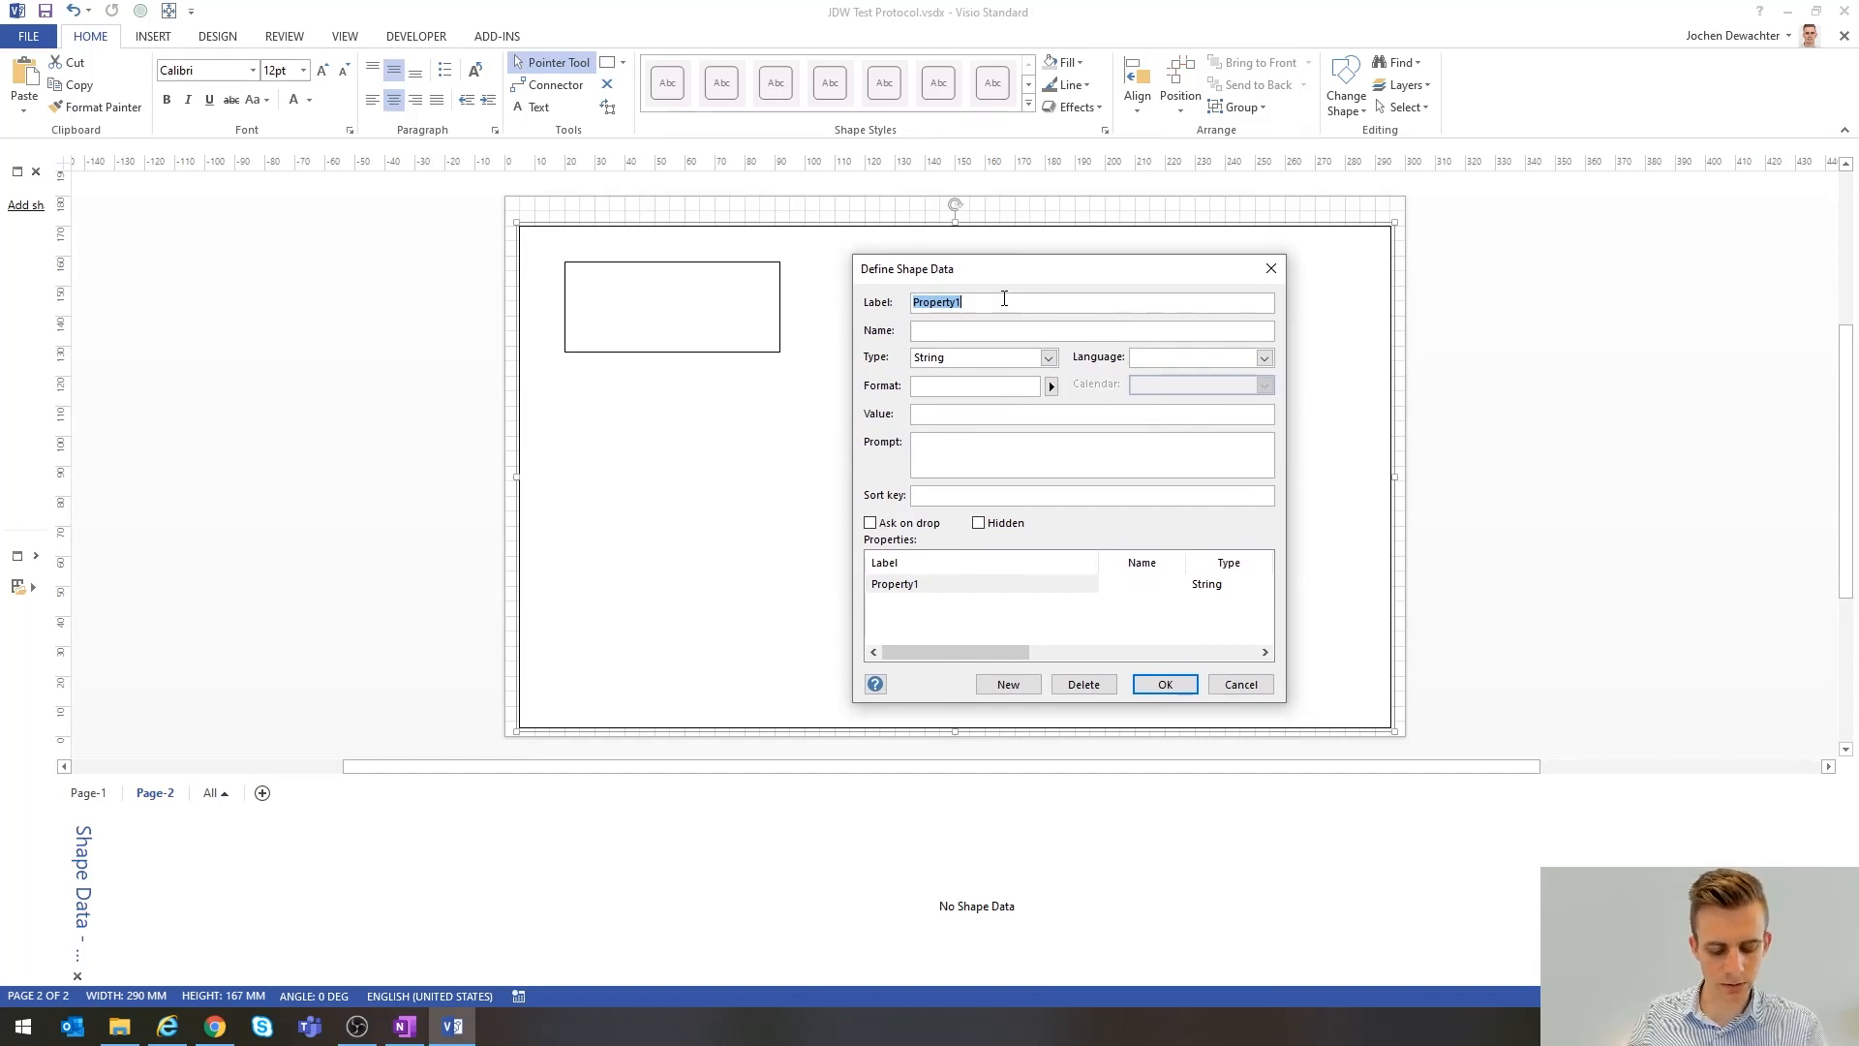
pyautogui.write('Children')
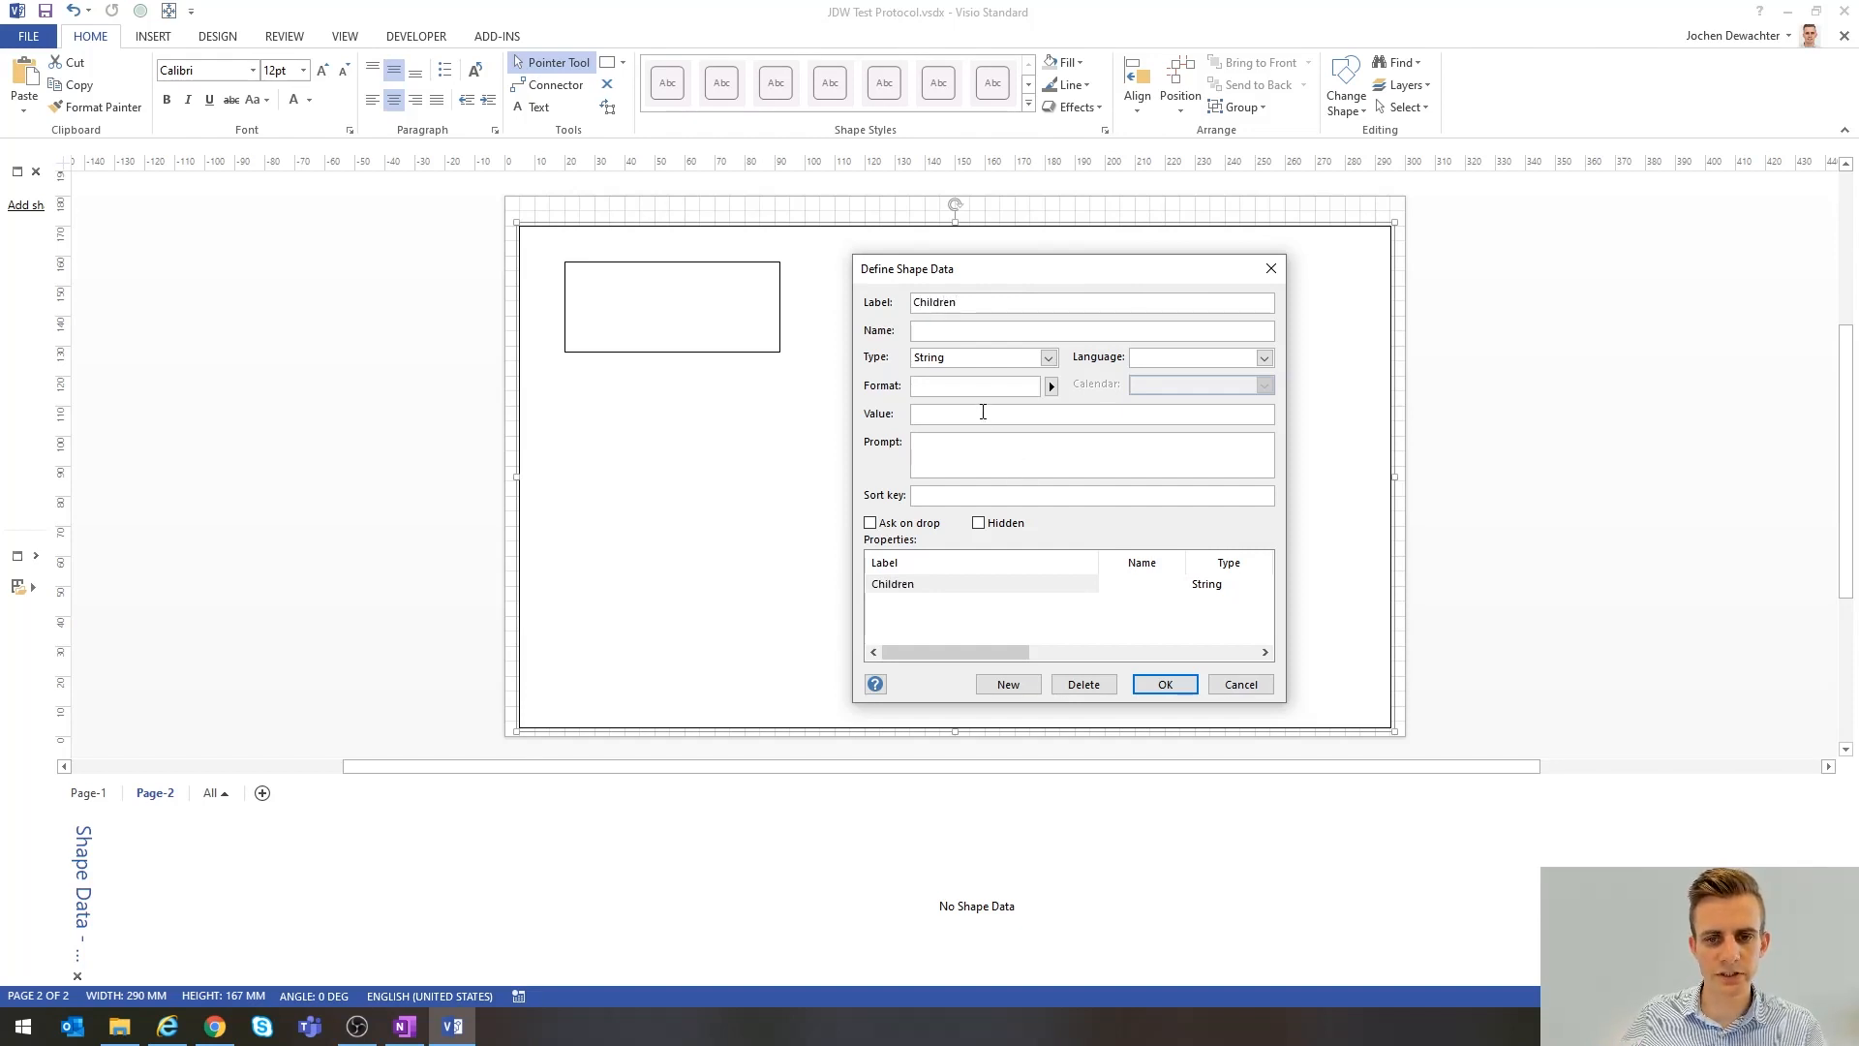
pyautogui.write('Row')
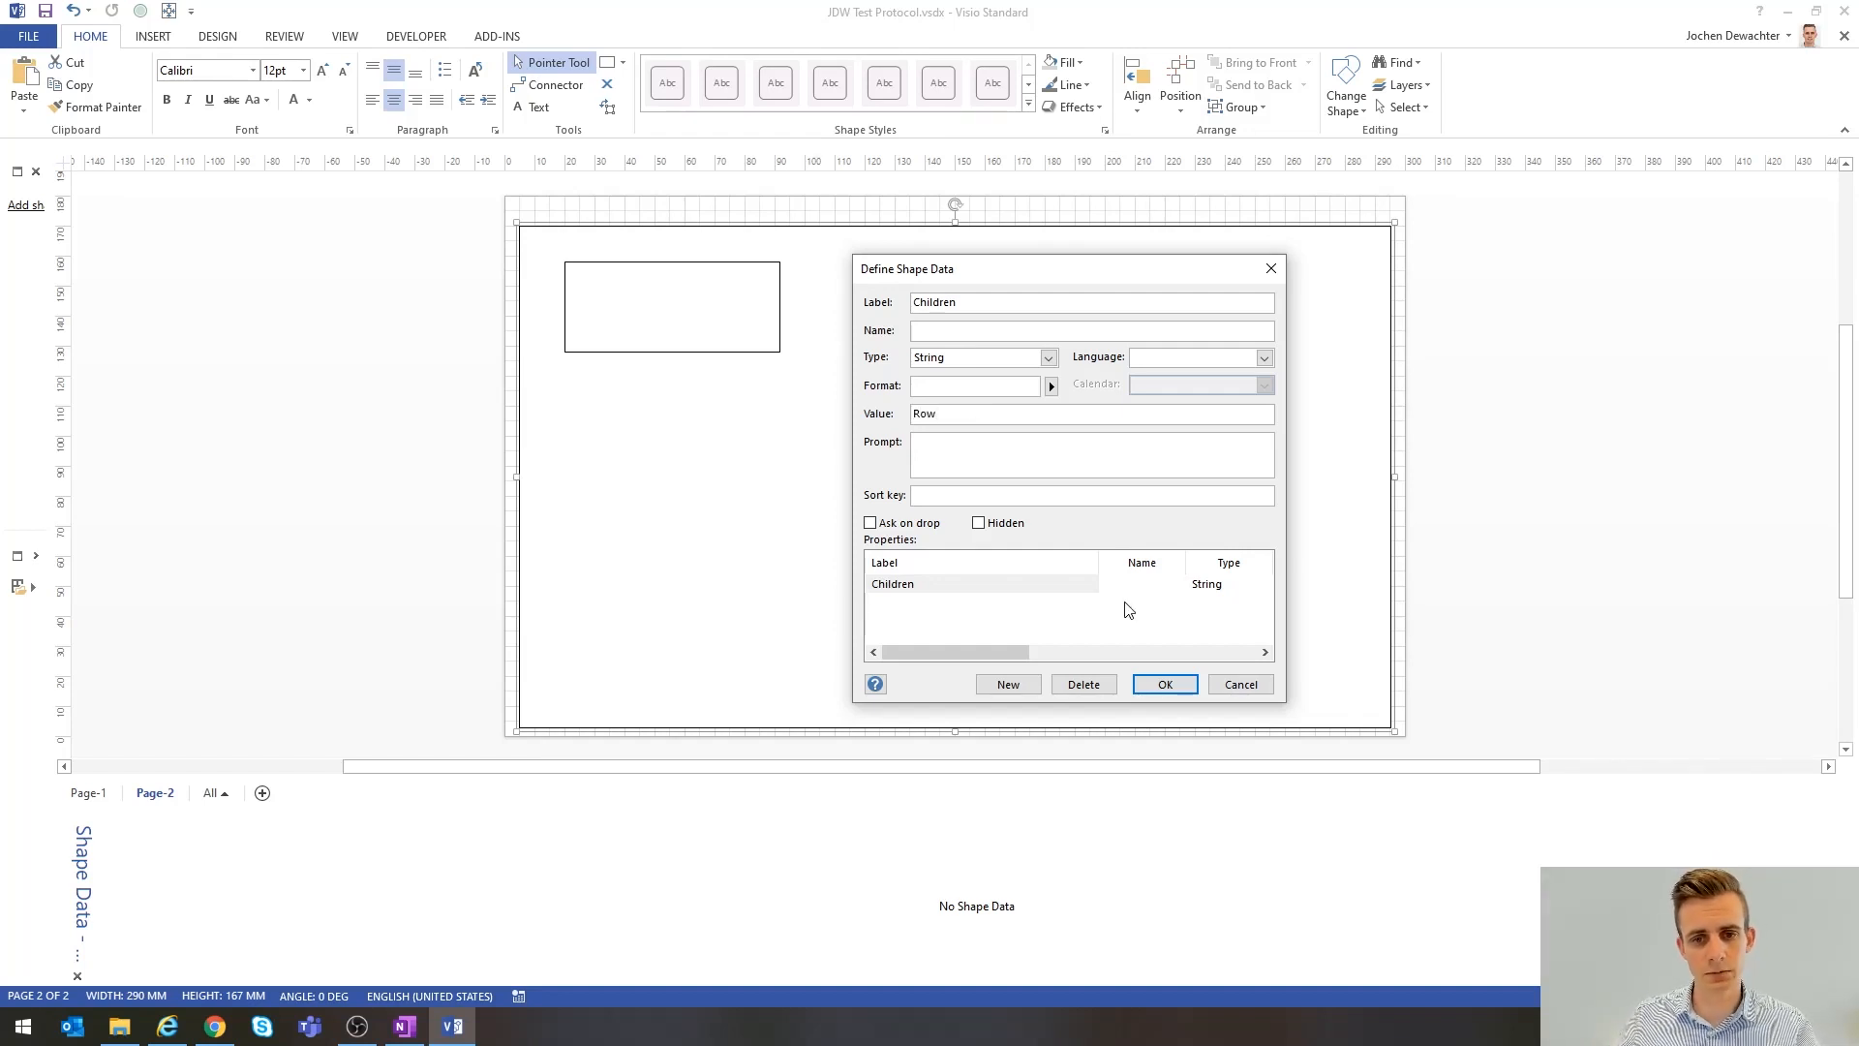
# - Add a second shape data item labelled ChildrenSource to the outer group, starting its value with "Tx Controller 1/"
pyautogui.click(996, 689)
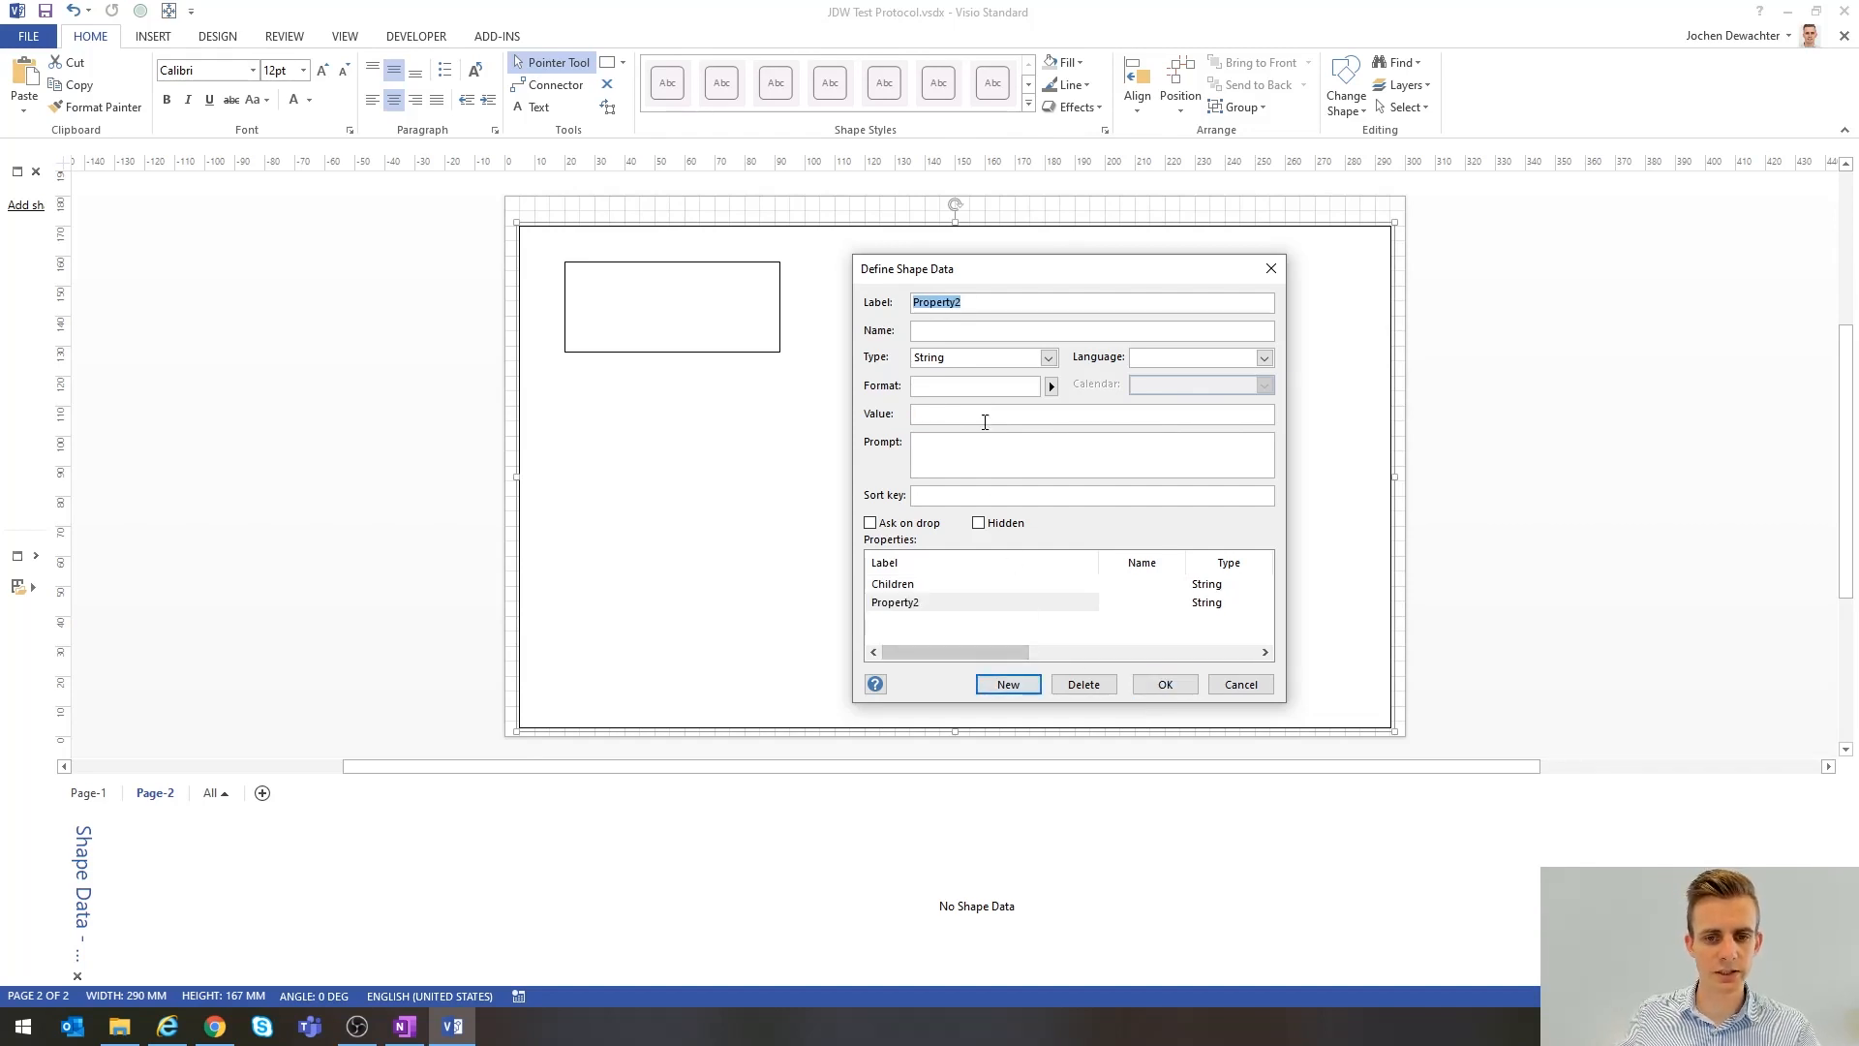
pyautogui.moveTo(983, 300); pyautogui.dragTo(885, 302)
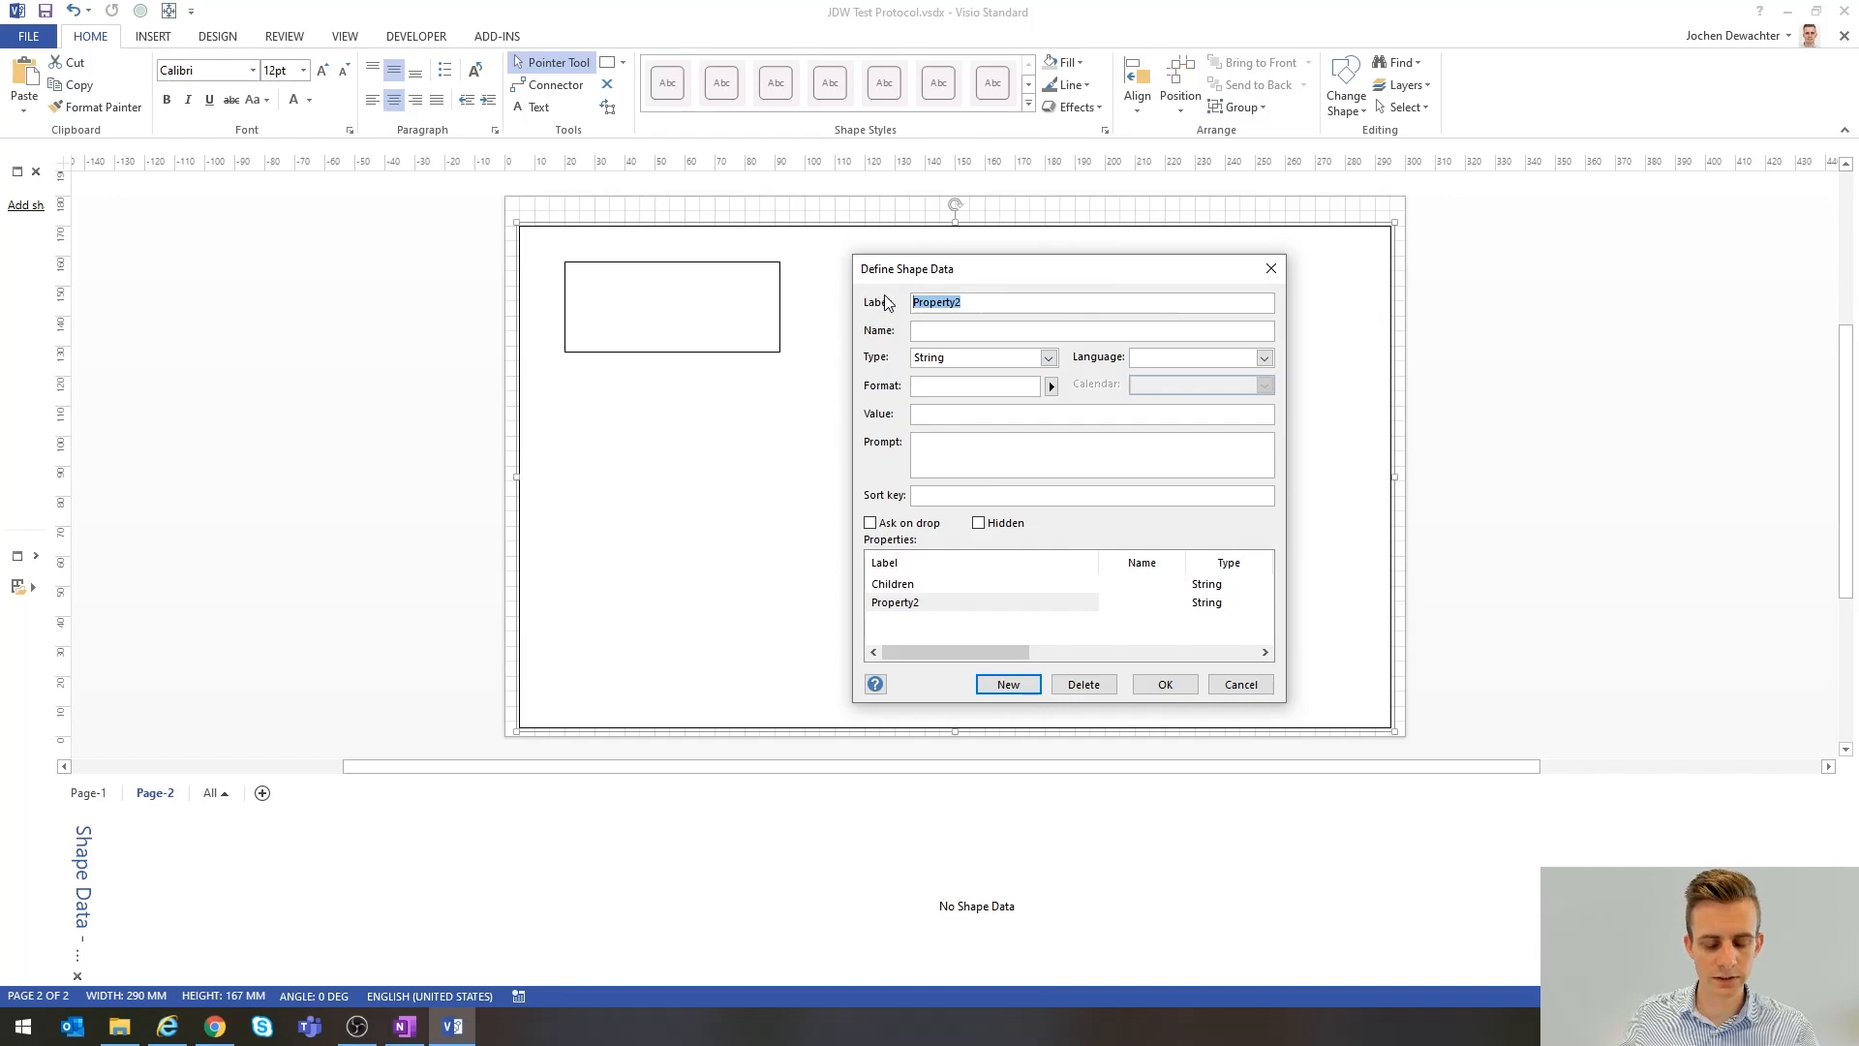
pyautogui.write('Ch')
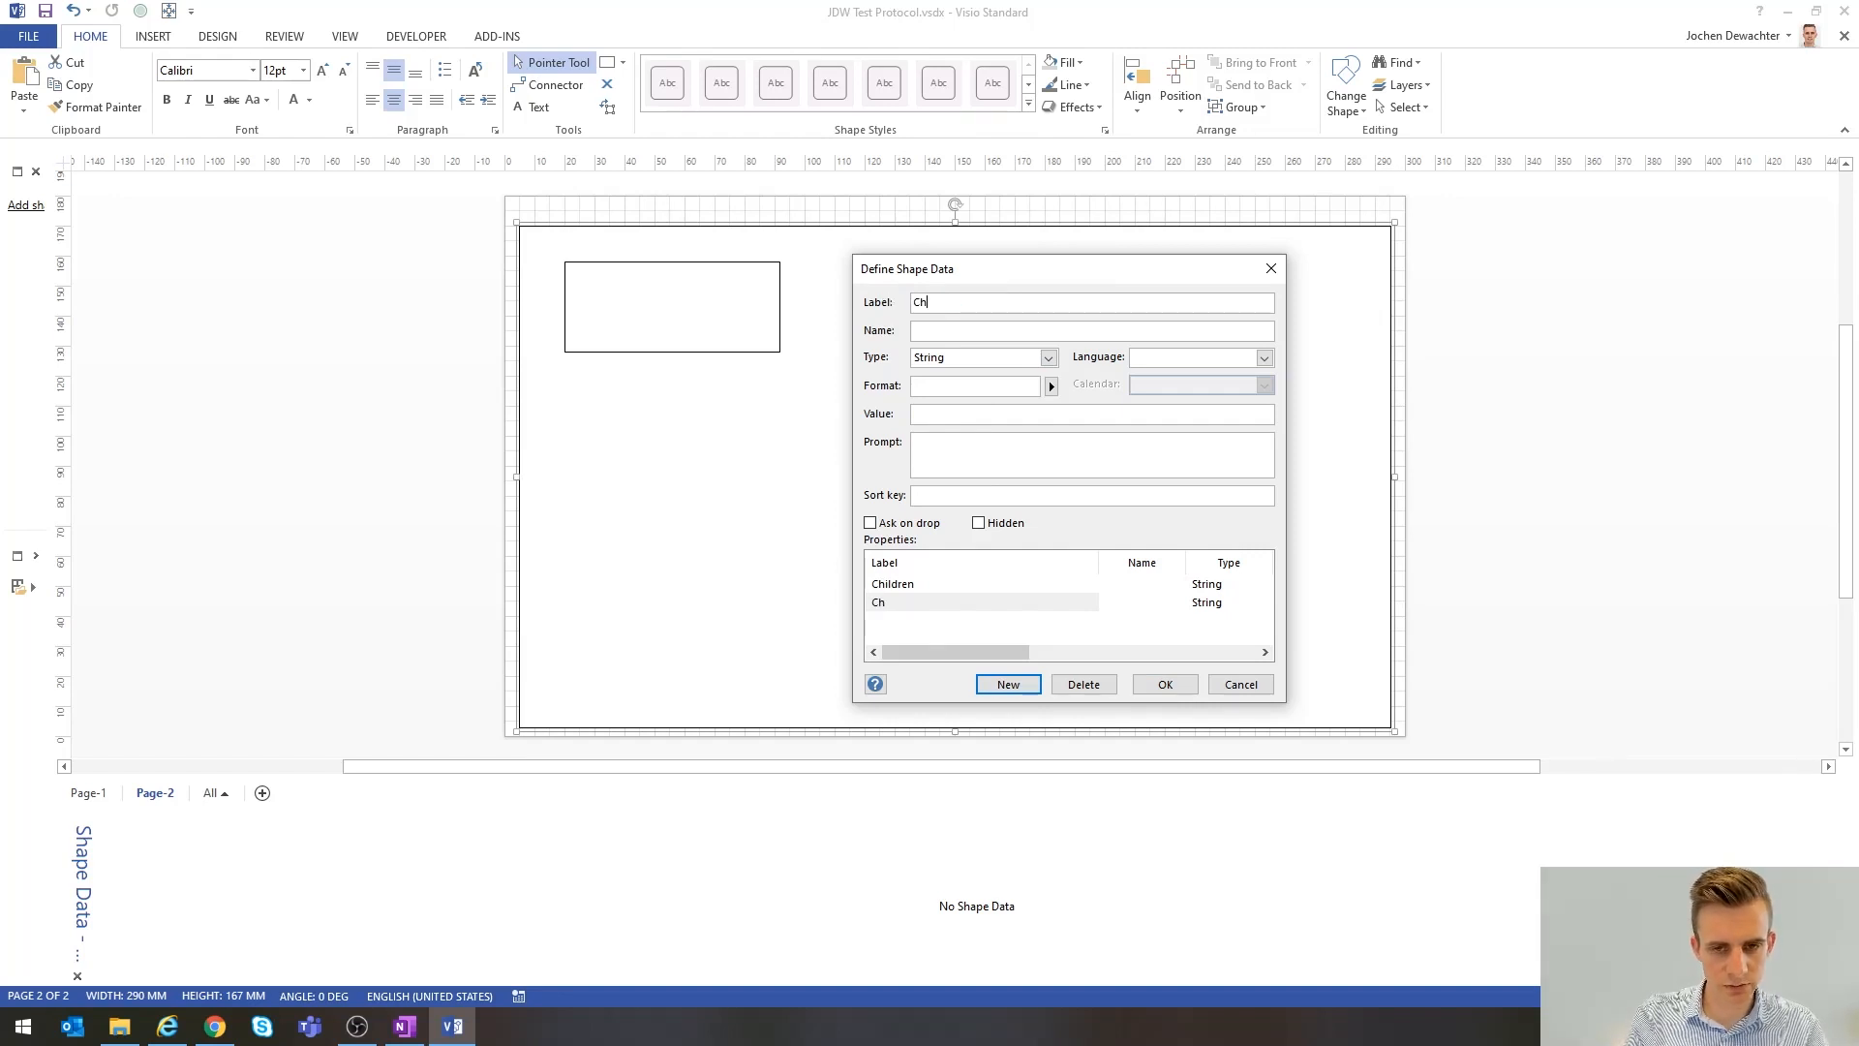
pyautogui.write('ild')
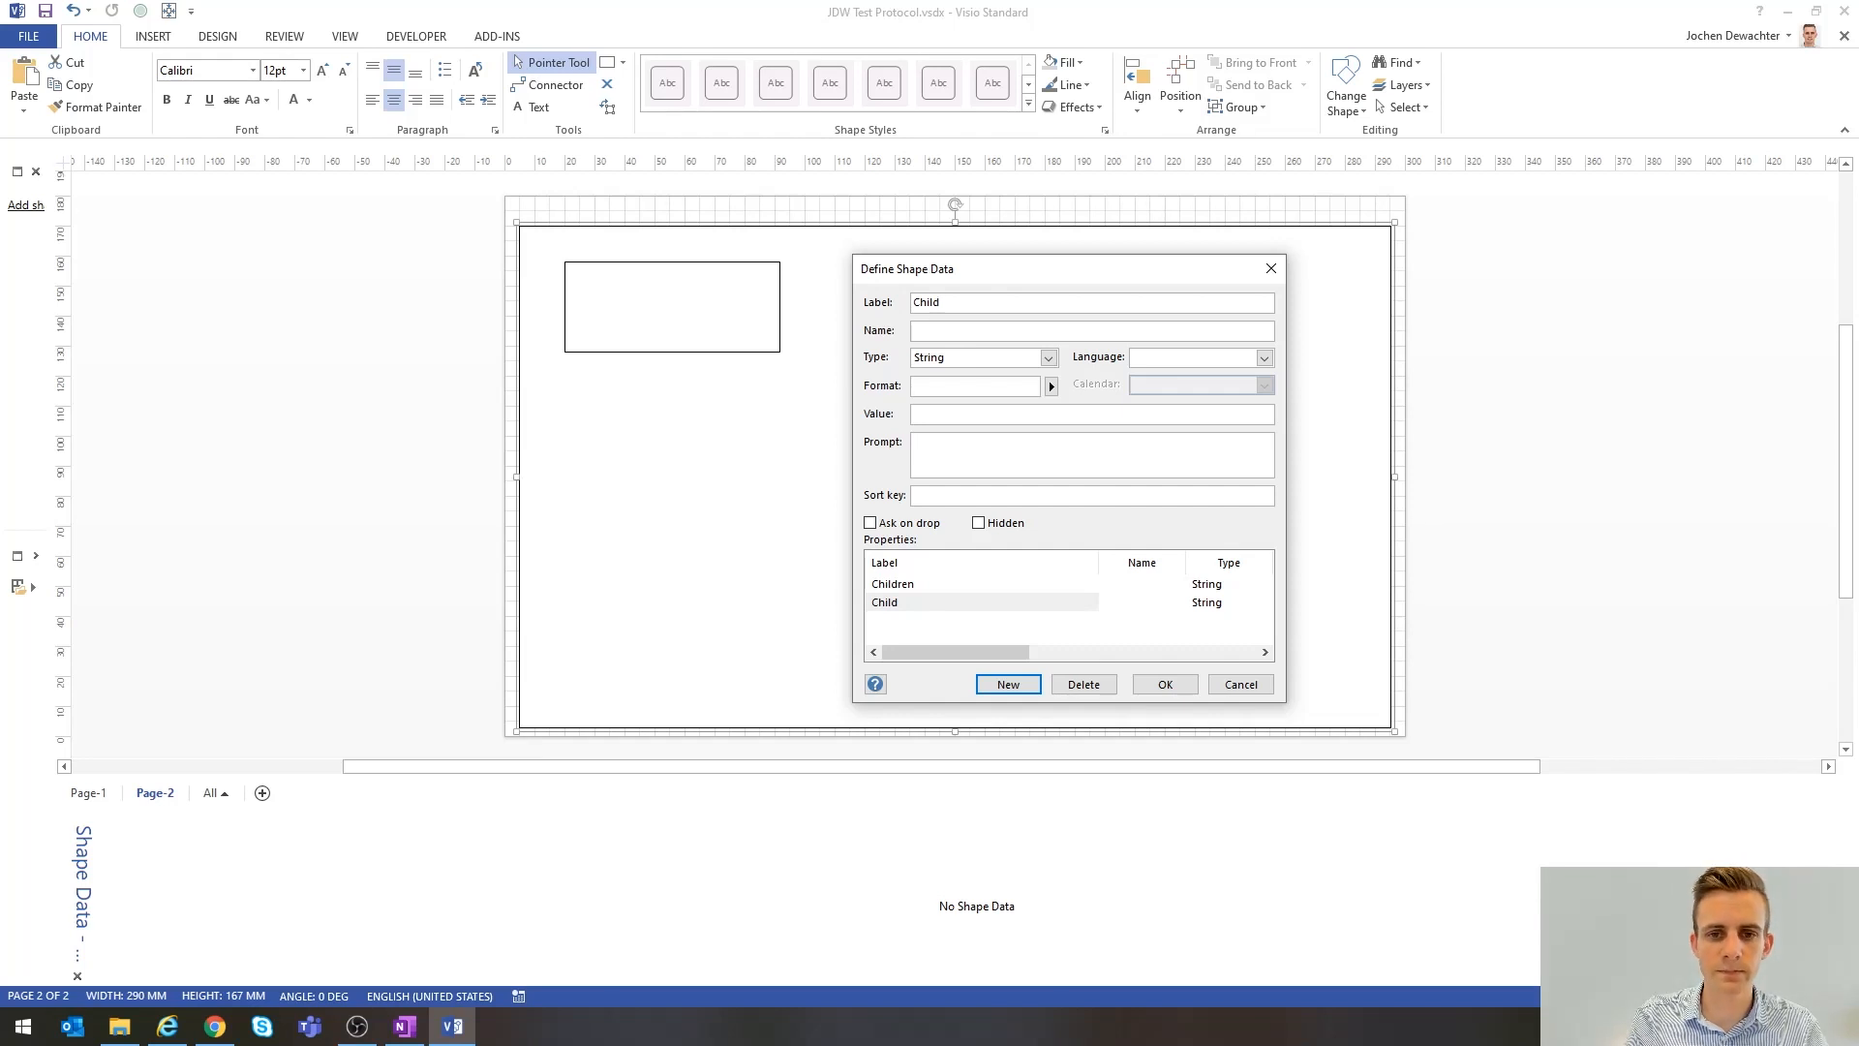
pyautogui.write('renSource')
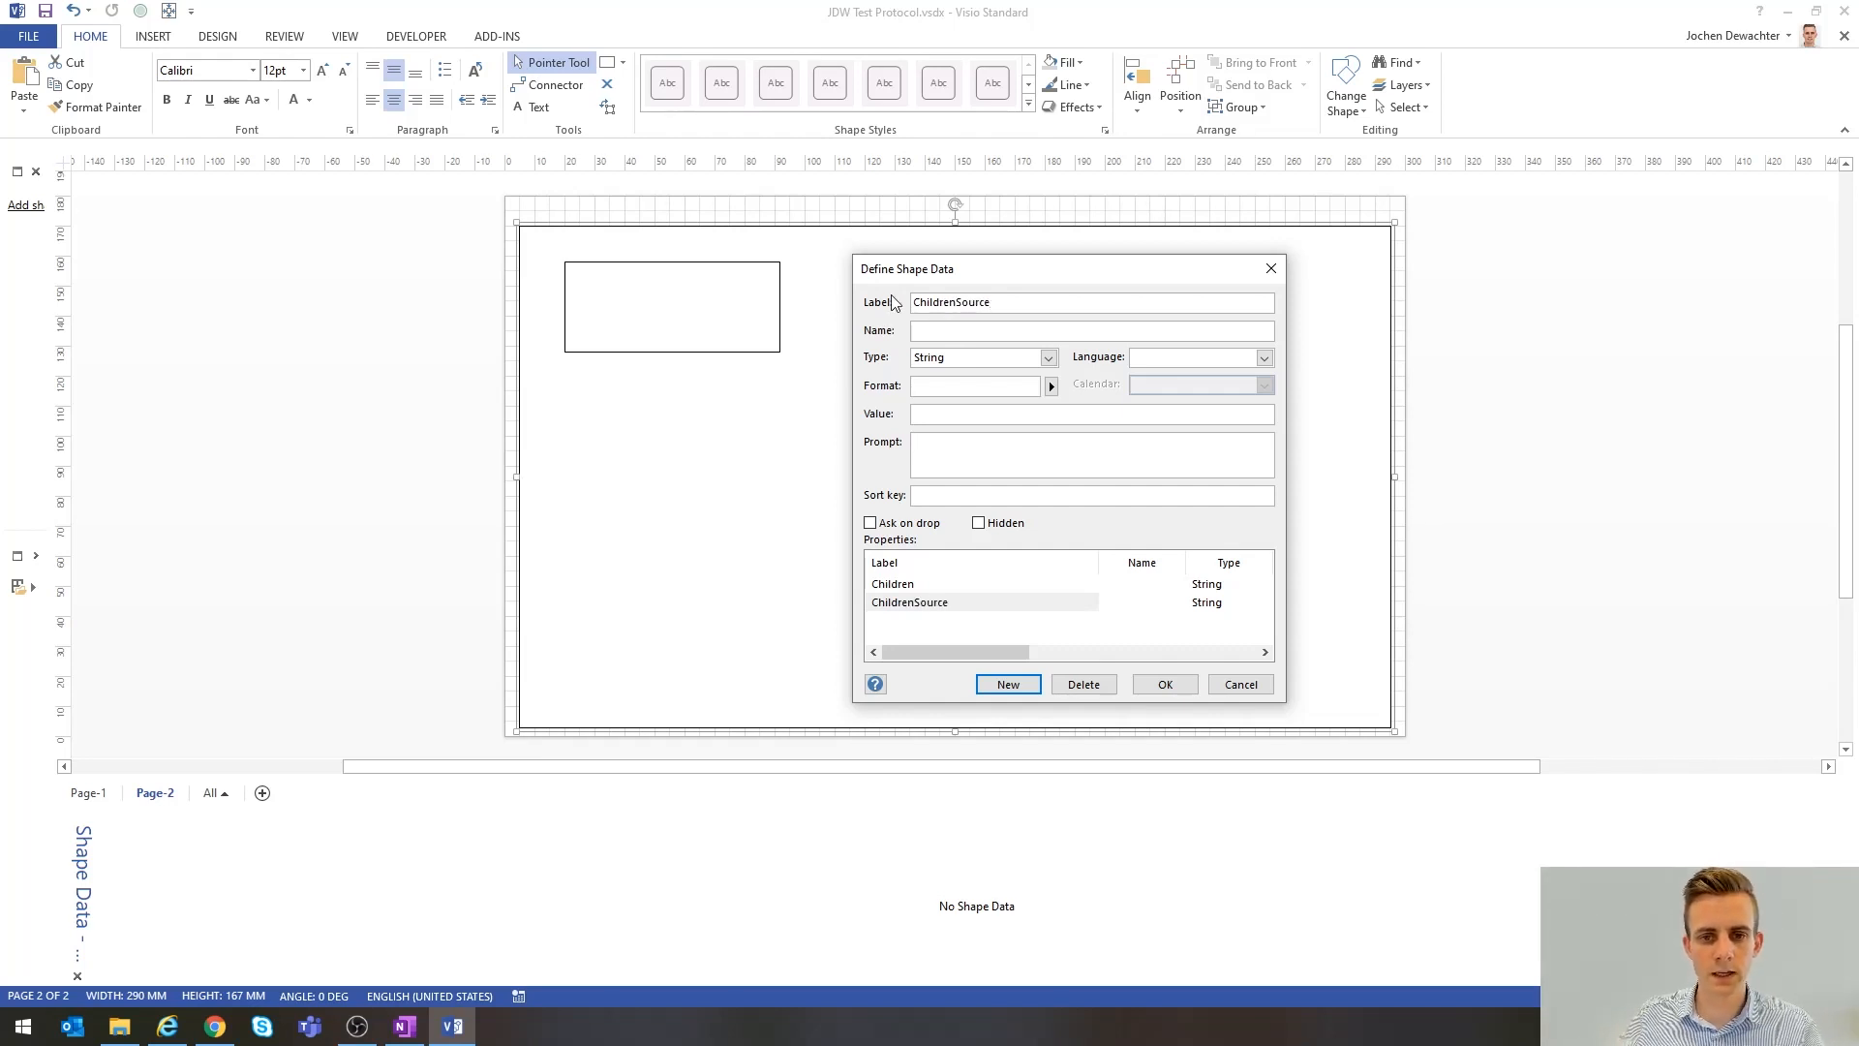
pyautogui.click(952, 415)
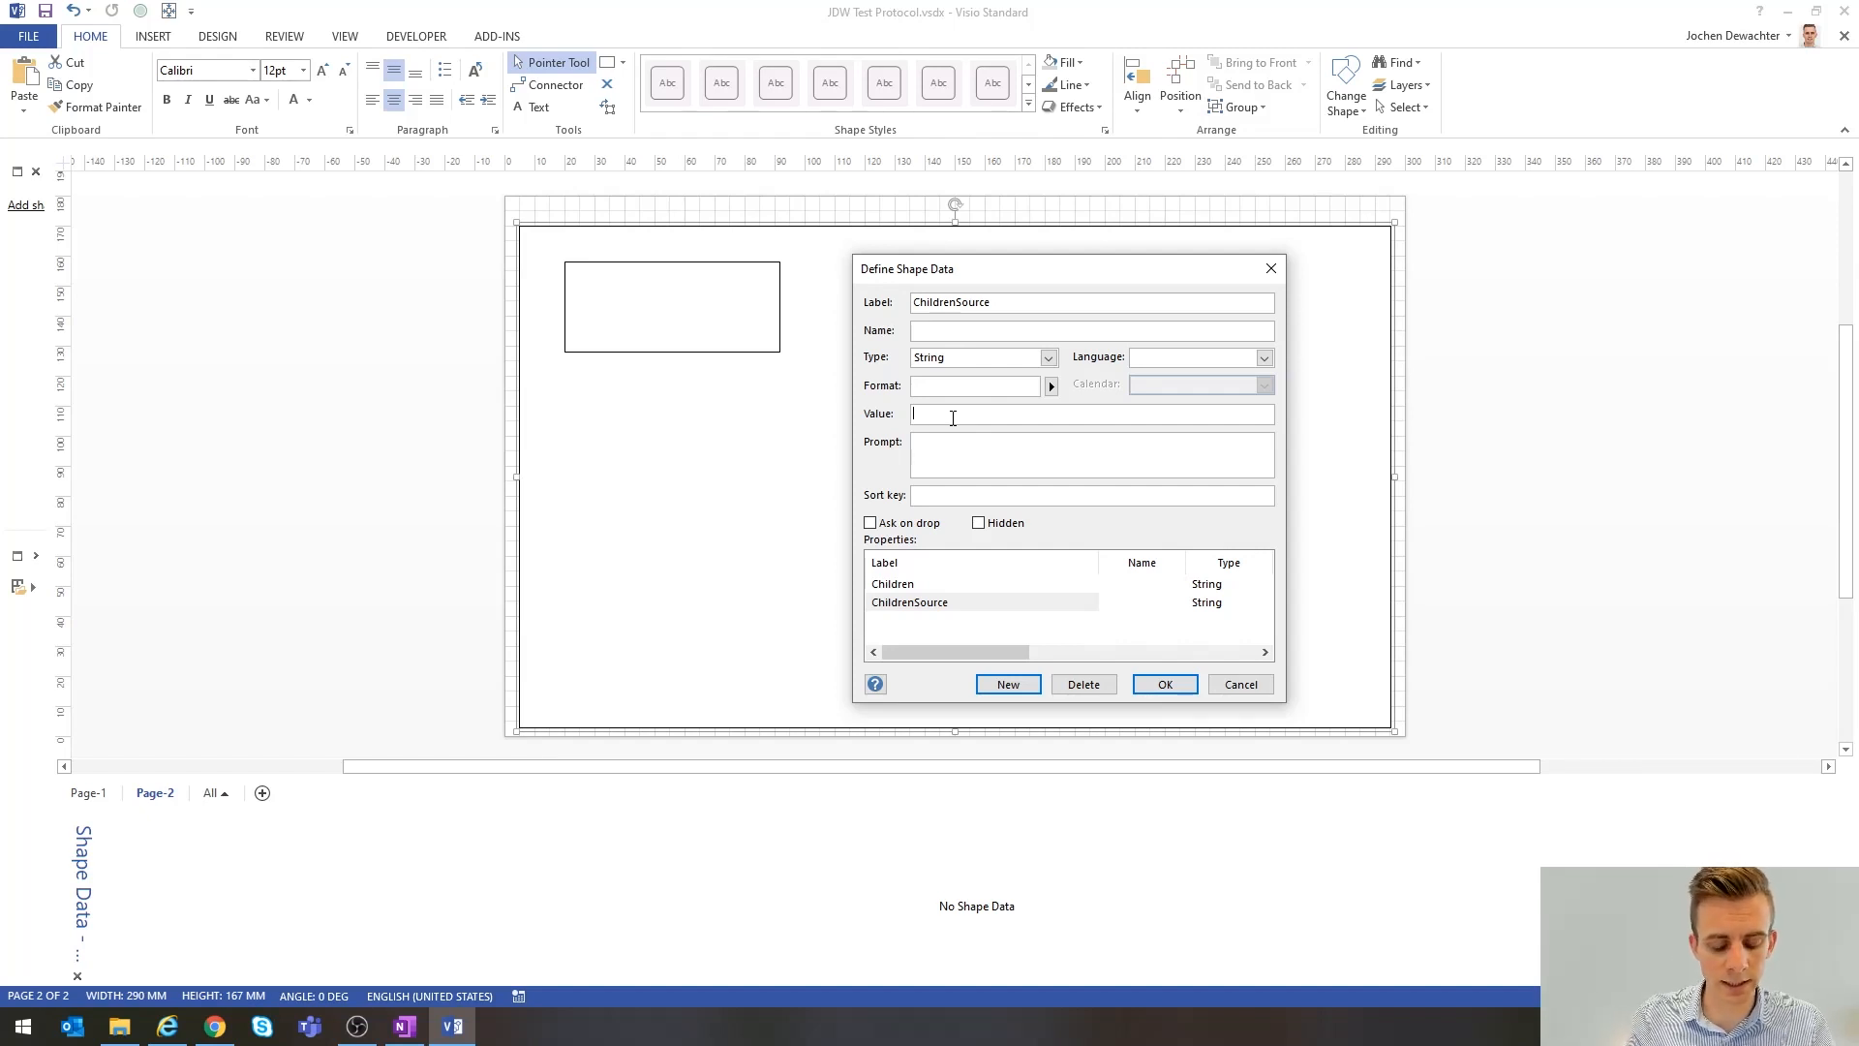
pyautogui.click(167, 1027)
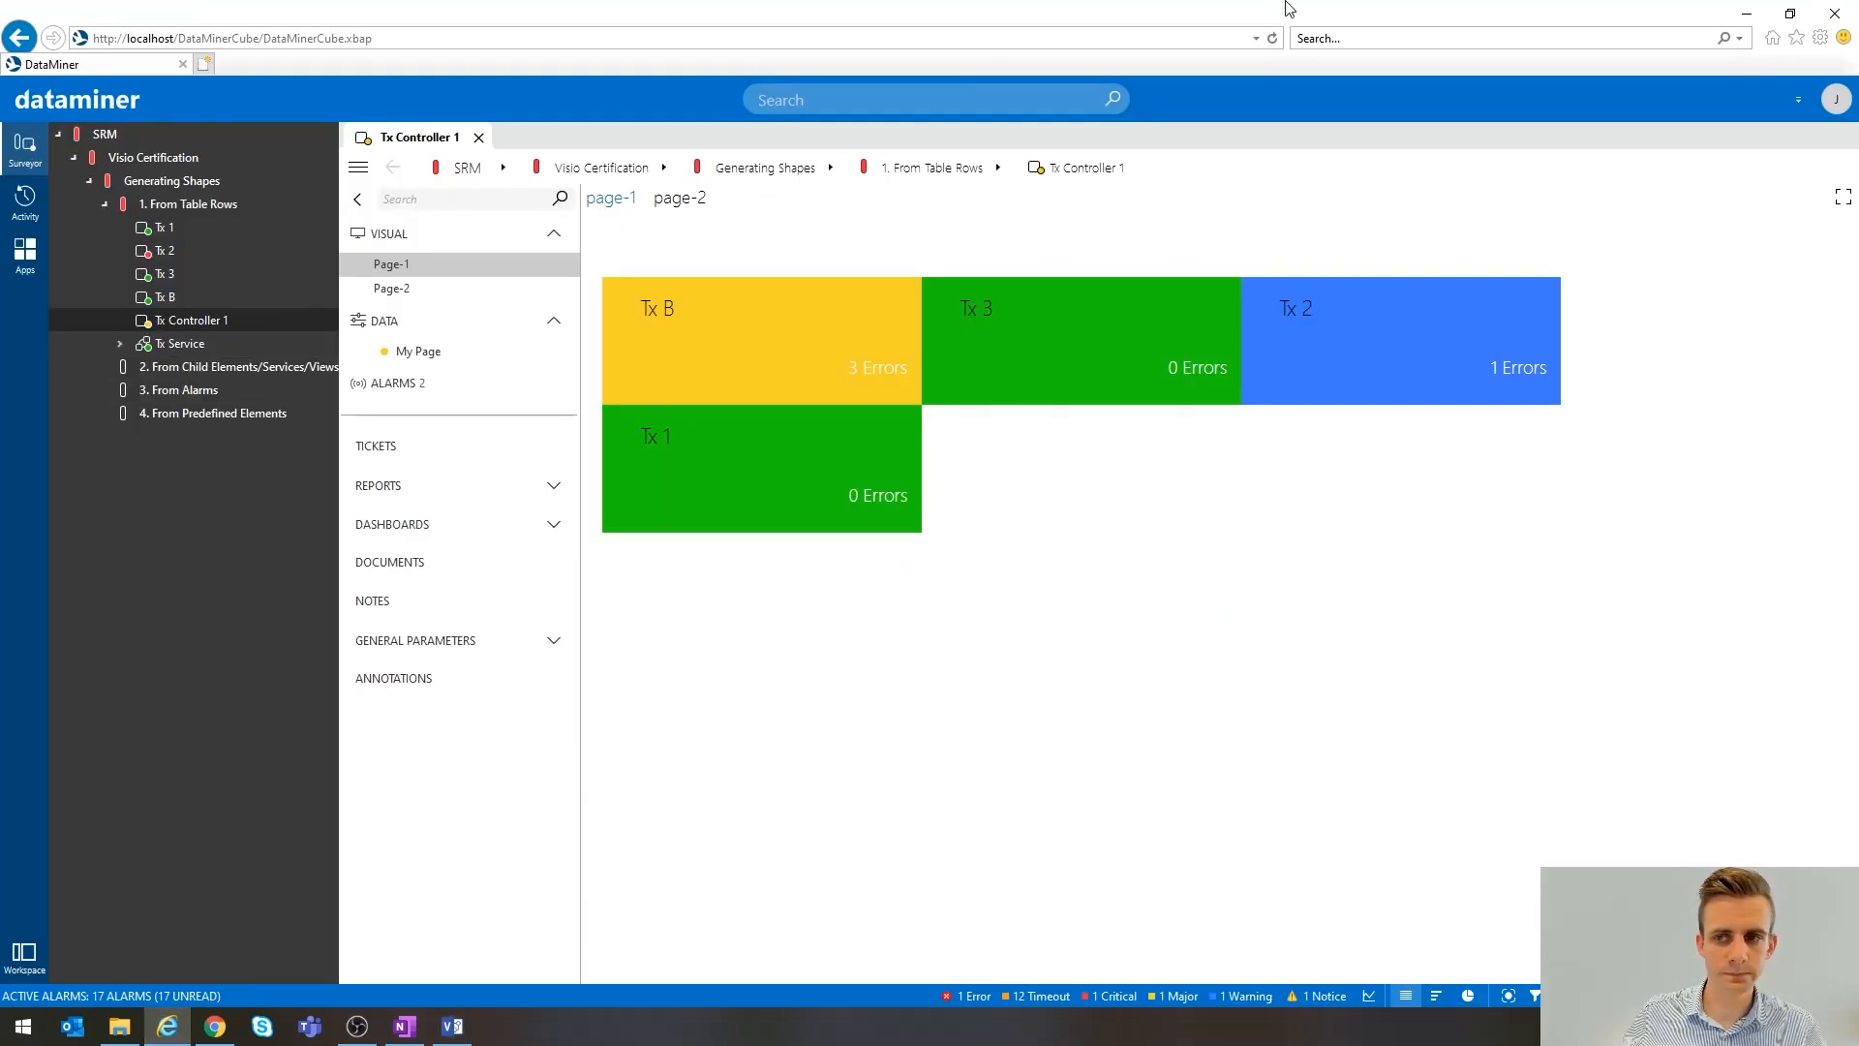
pyautogui.click(1746, 13)
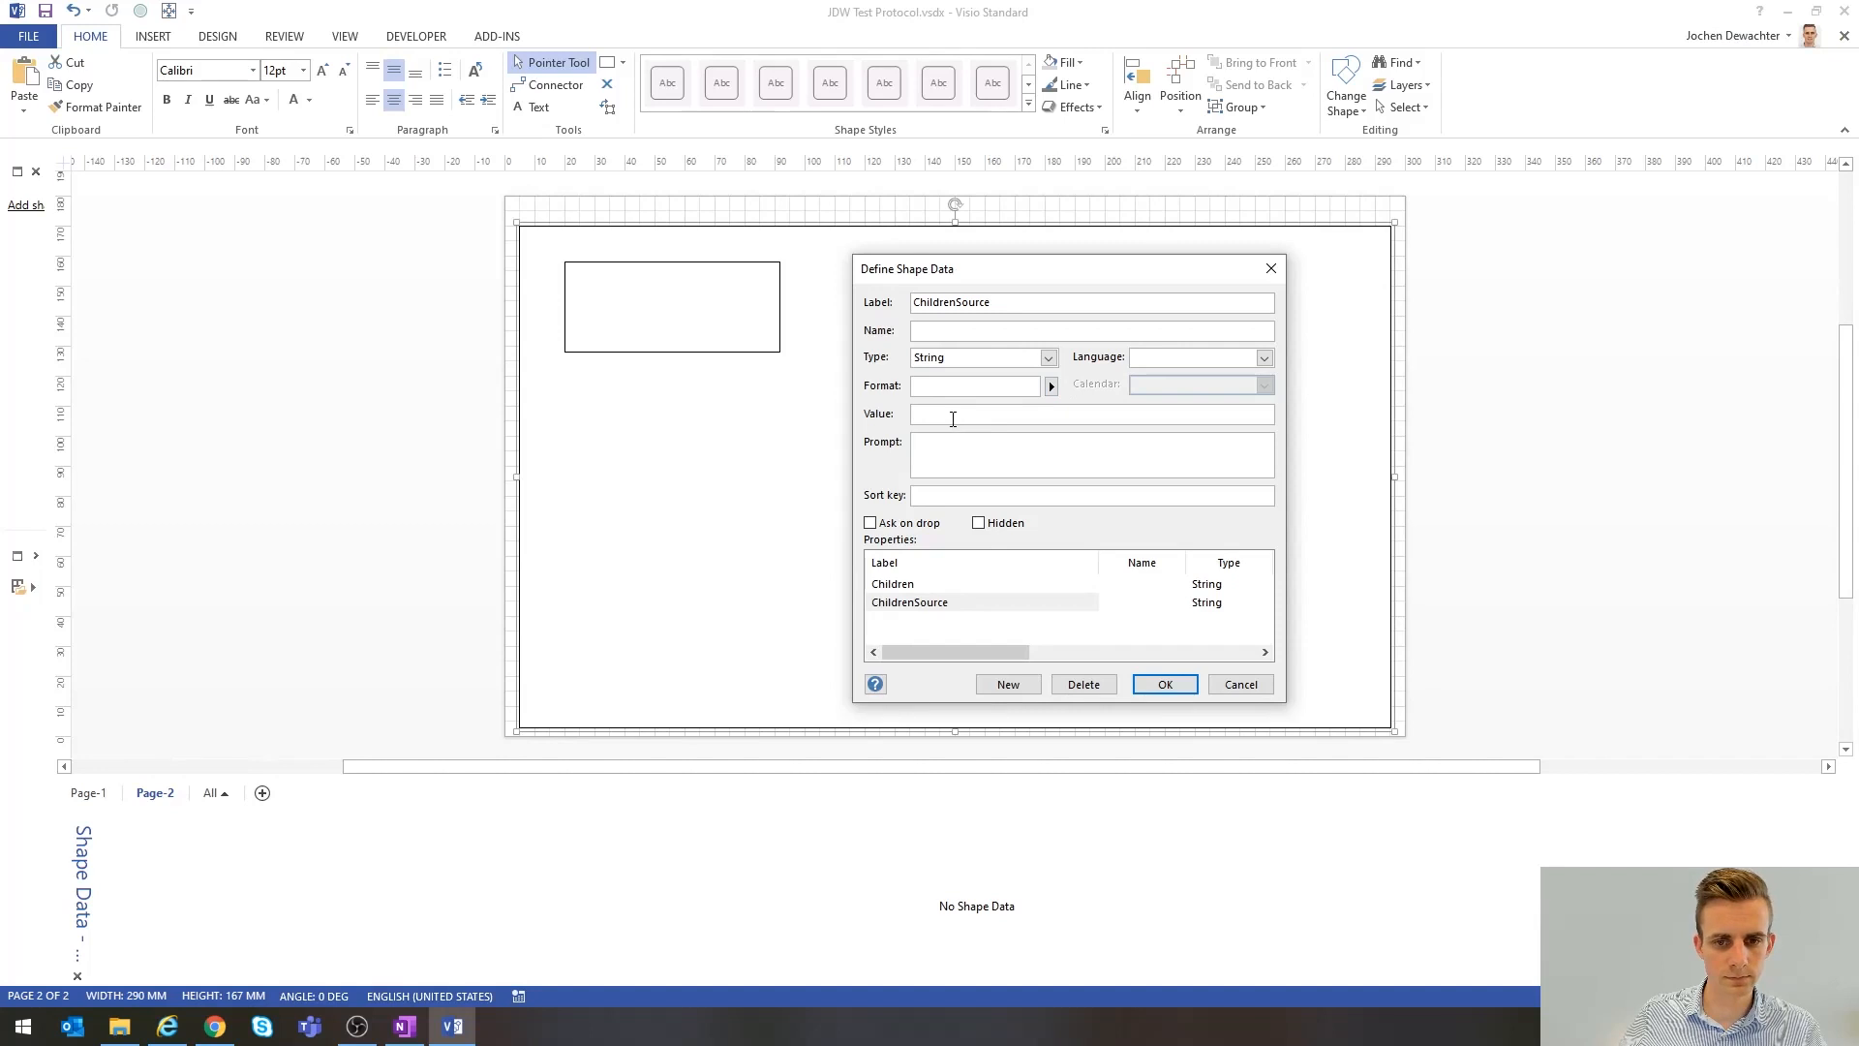
pyautogui.write('Tx Controller 1/')
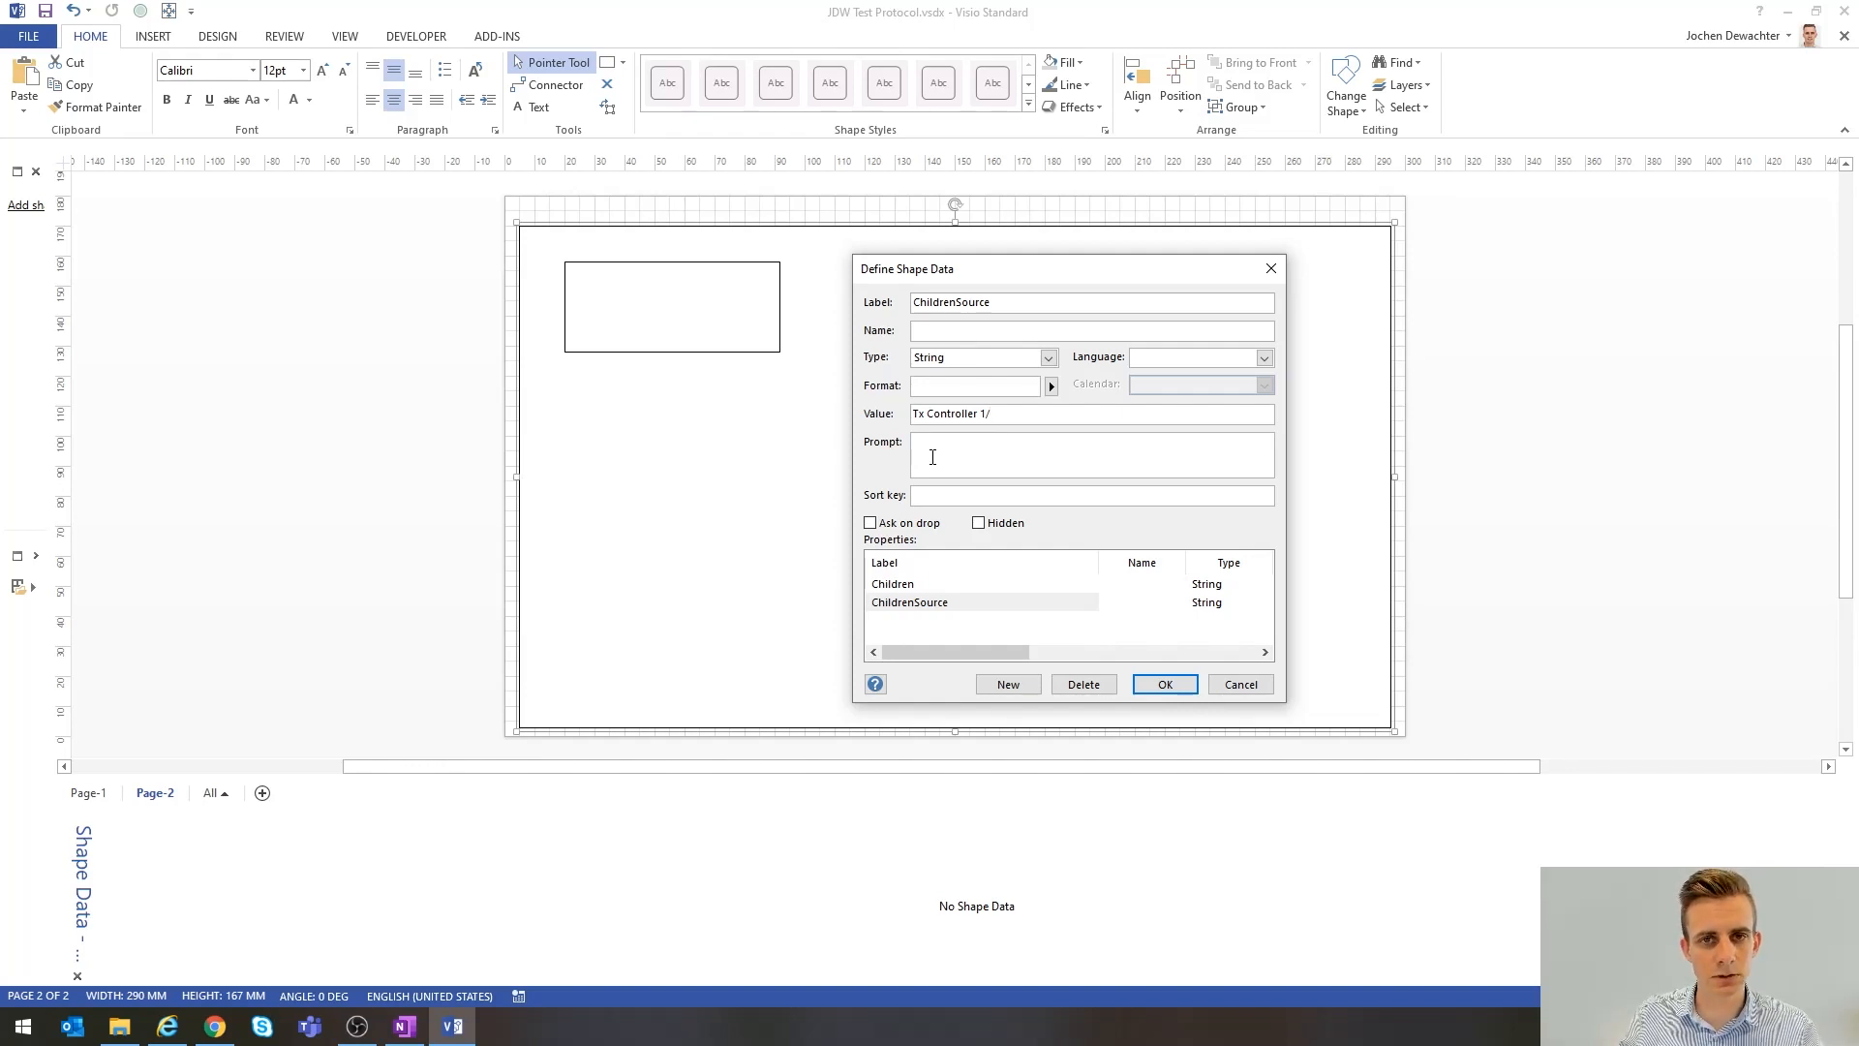
# - Look up the Test Table's parameter ID in DataMiner, then complete the ChildrenSource value in Visio as Tx Controller 1/1000
pyautogui.click(169, 1028)
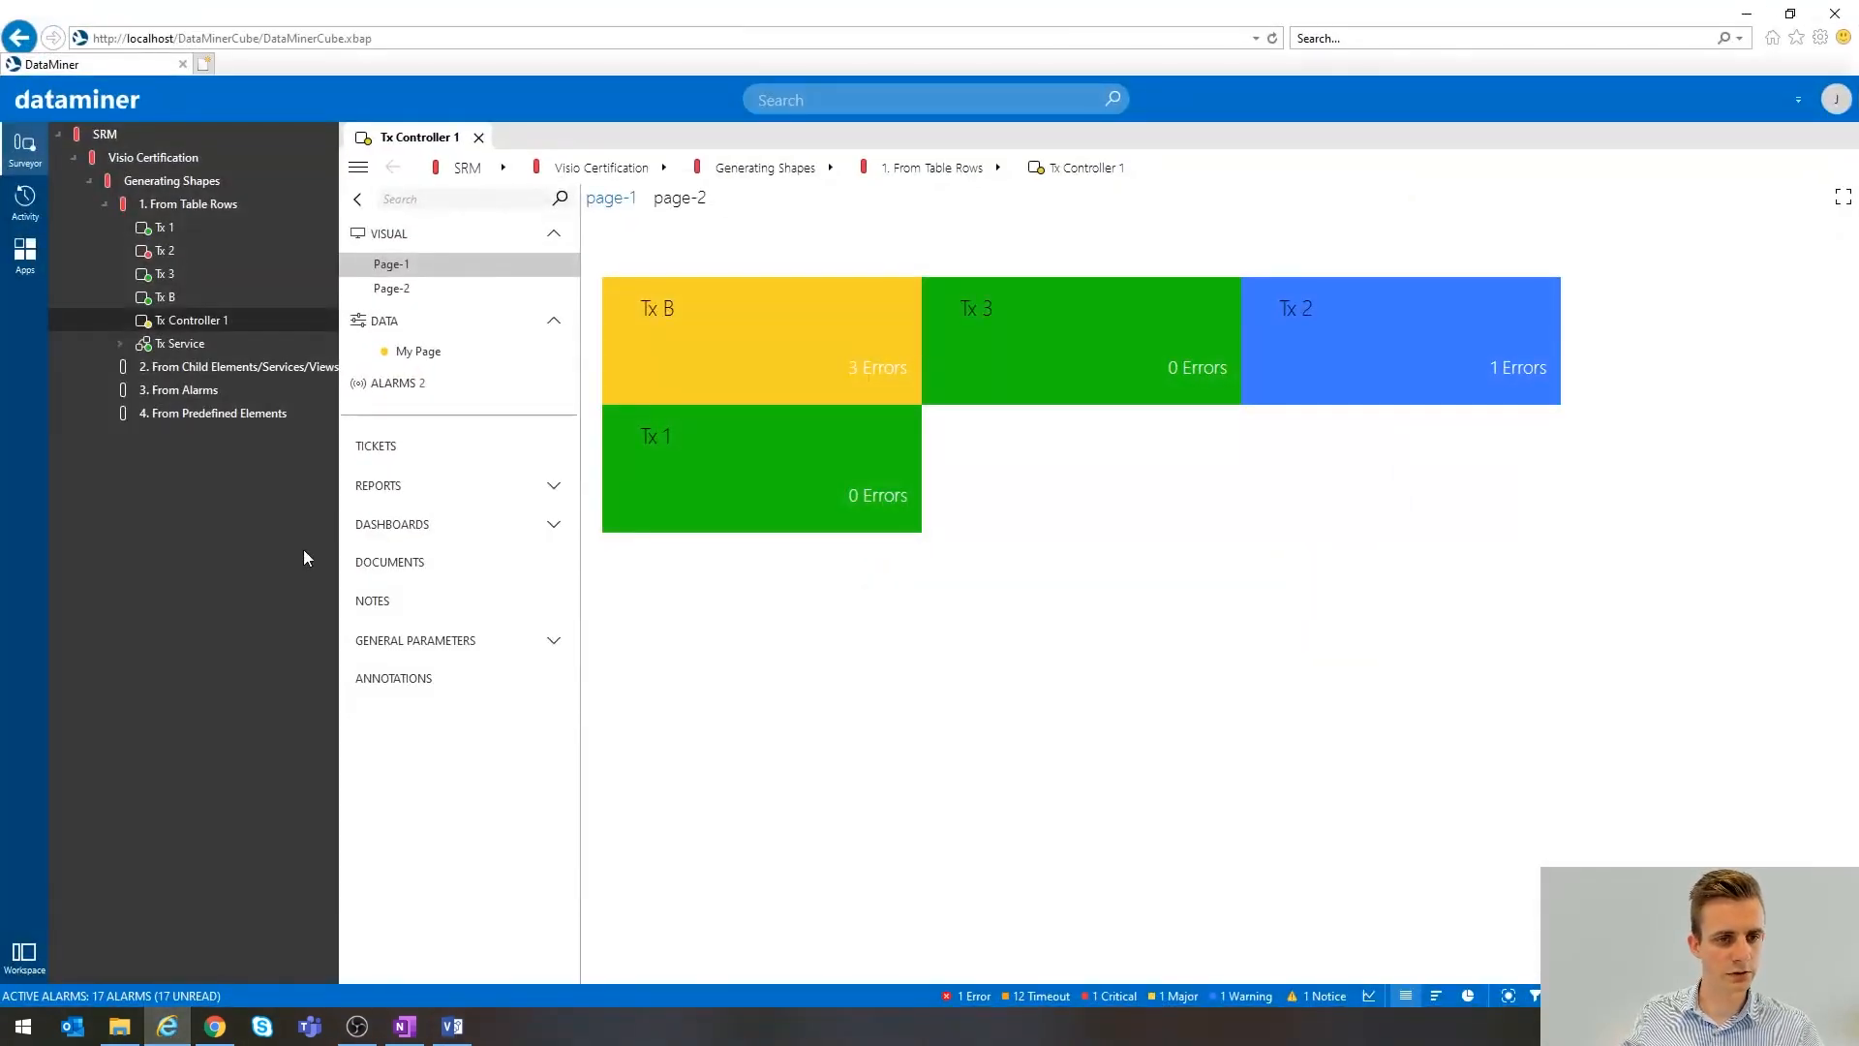
pyautogui.click(418, 353)
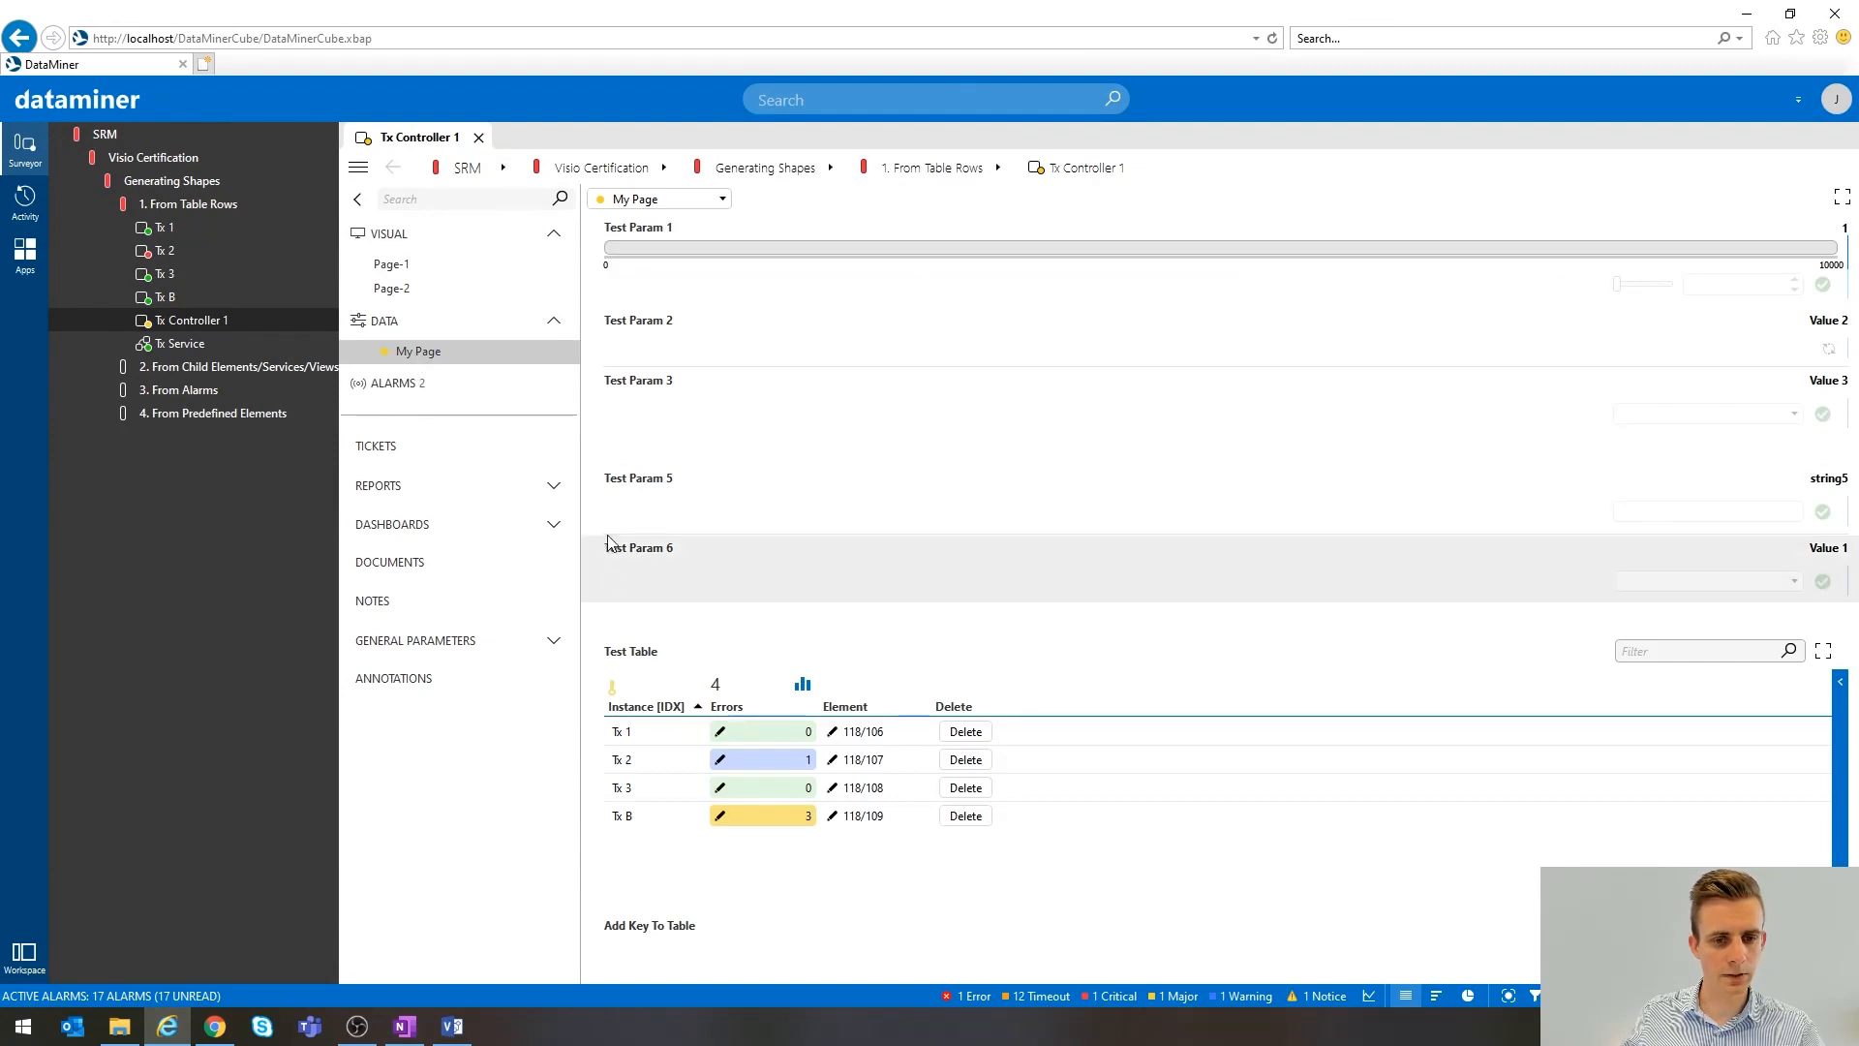
pyautogui.click(630, 656)
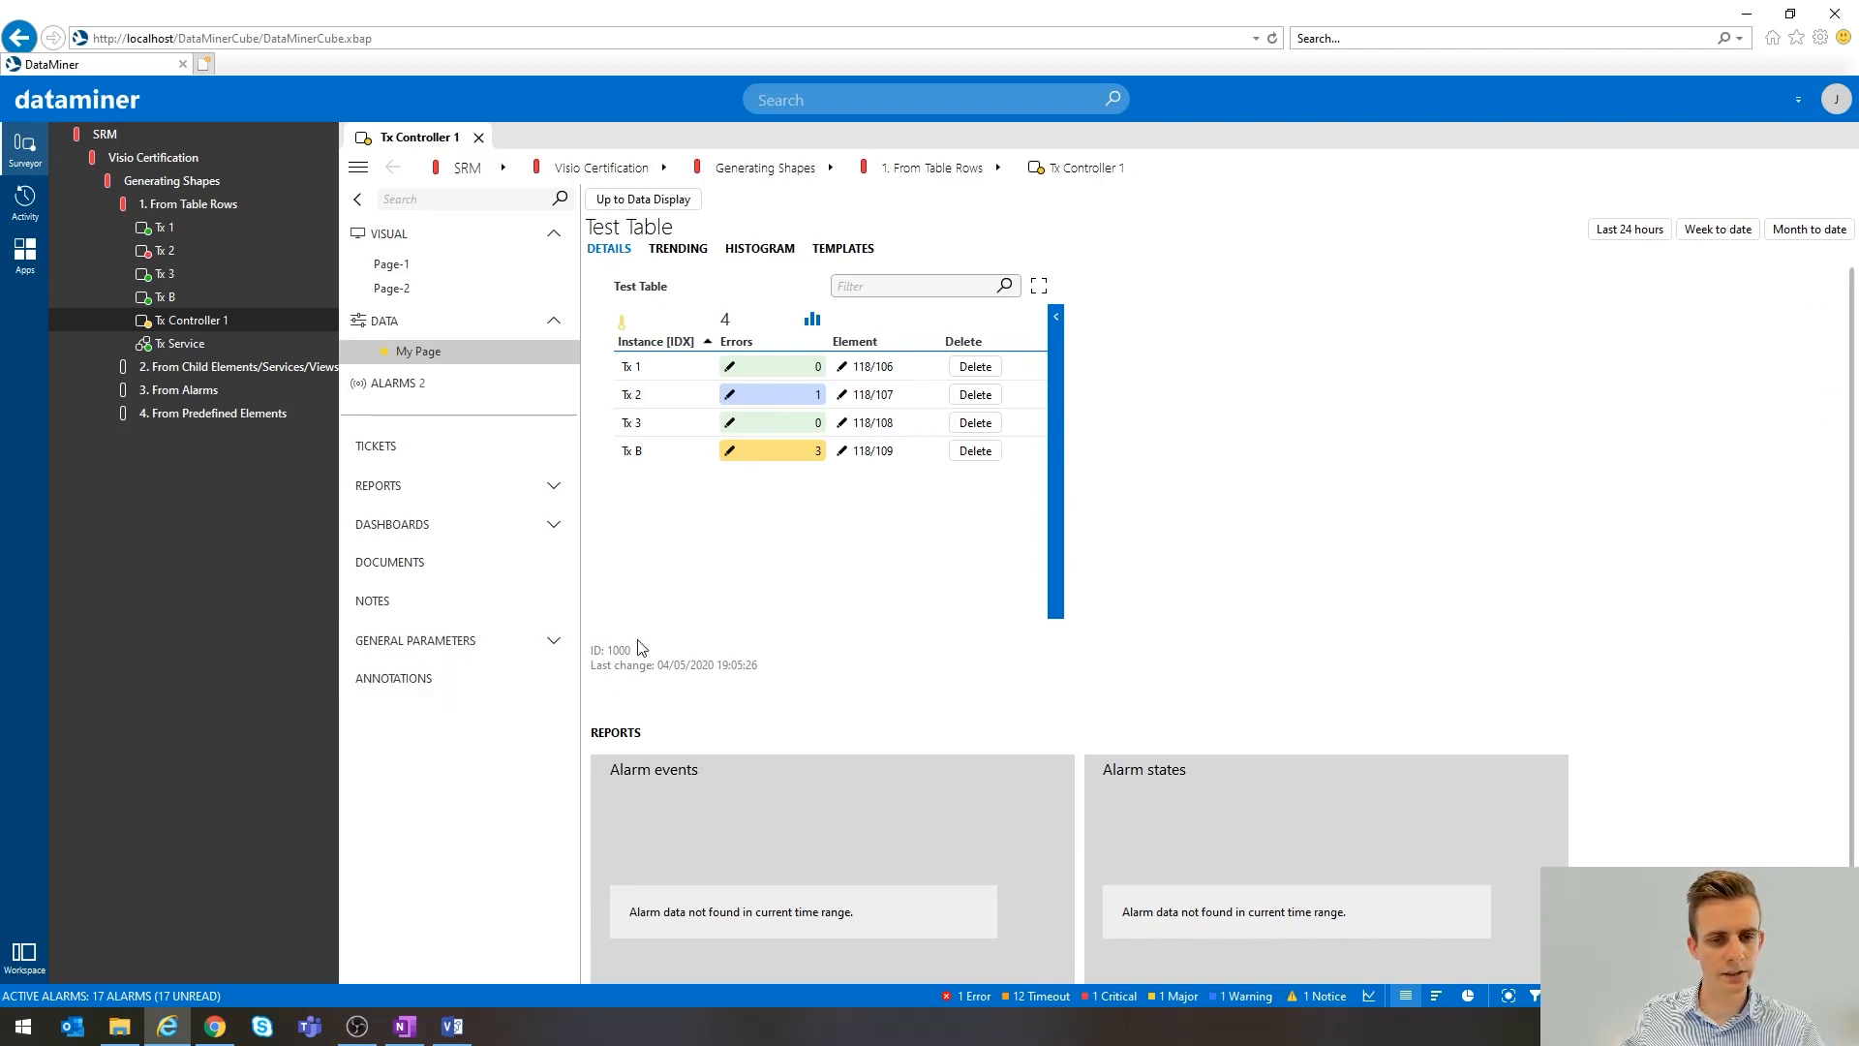
pyautogui.click(639, 200)
pyautogui.click(452, 1027)
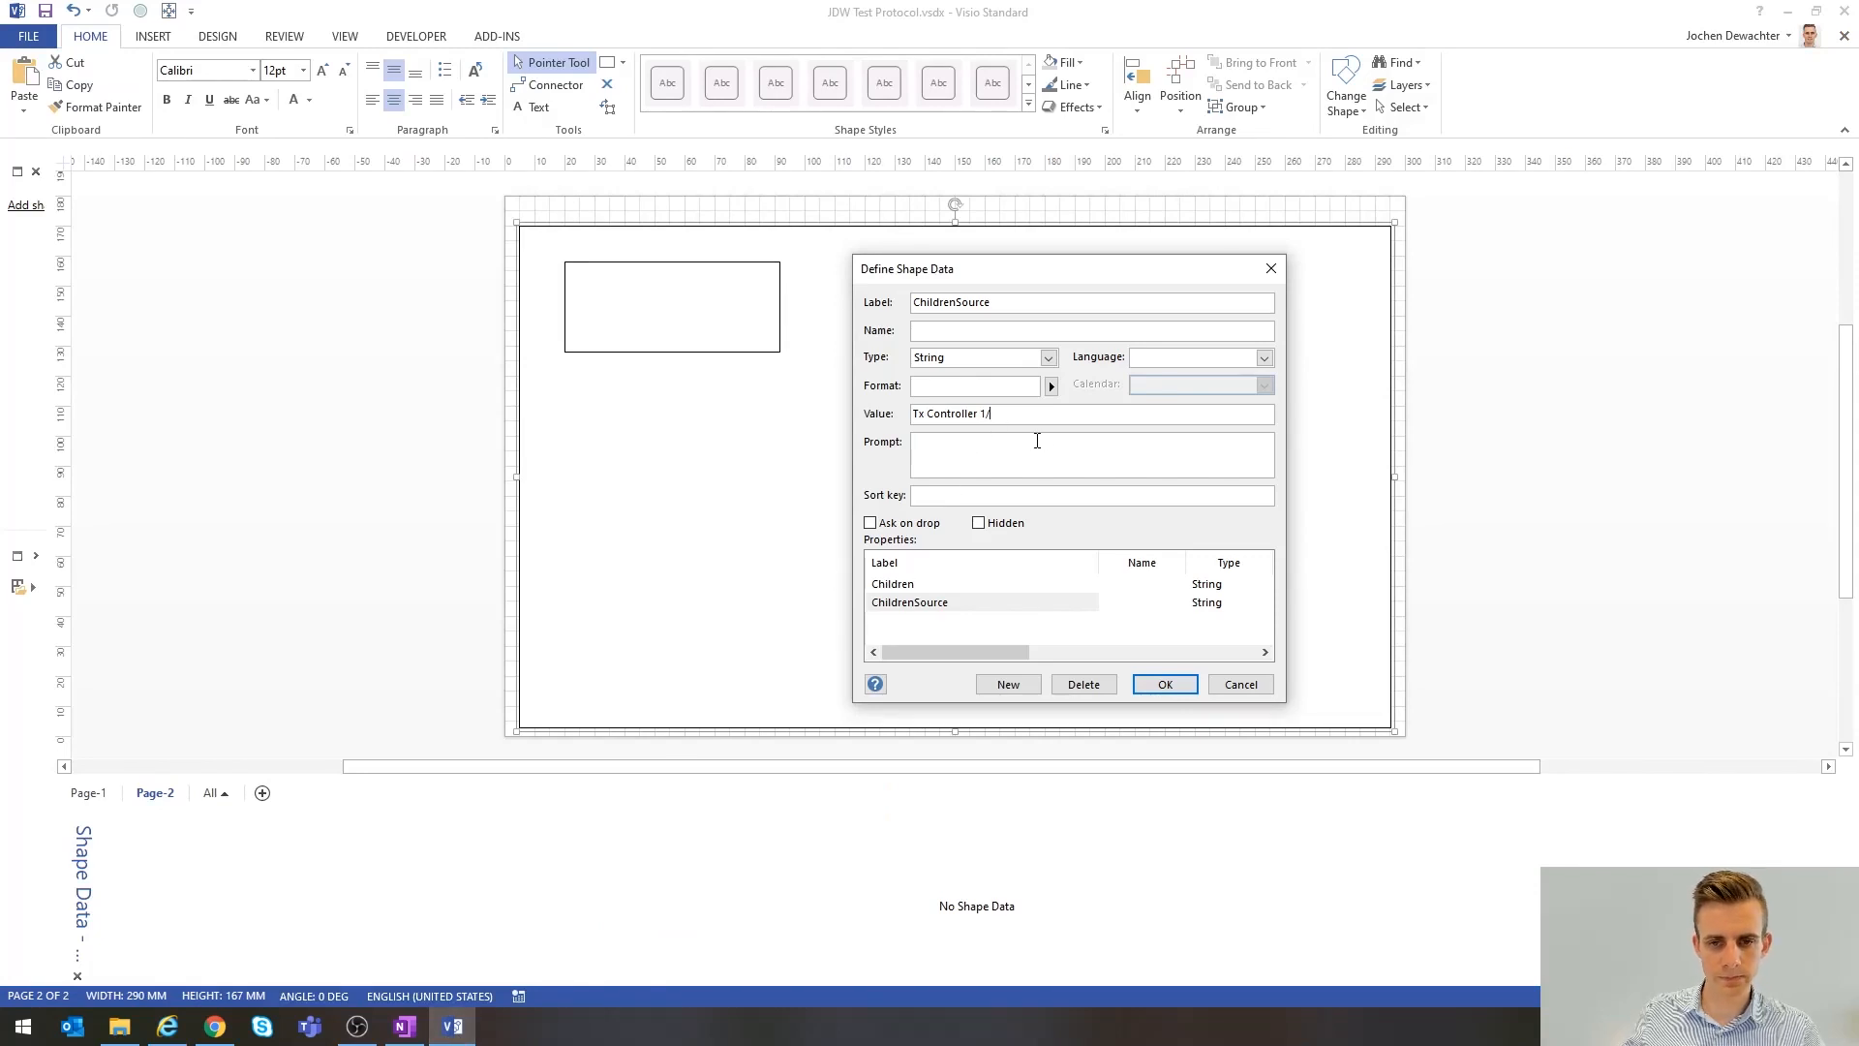
pyautogui.write('1000')
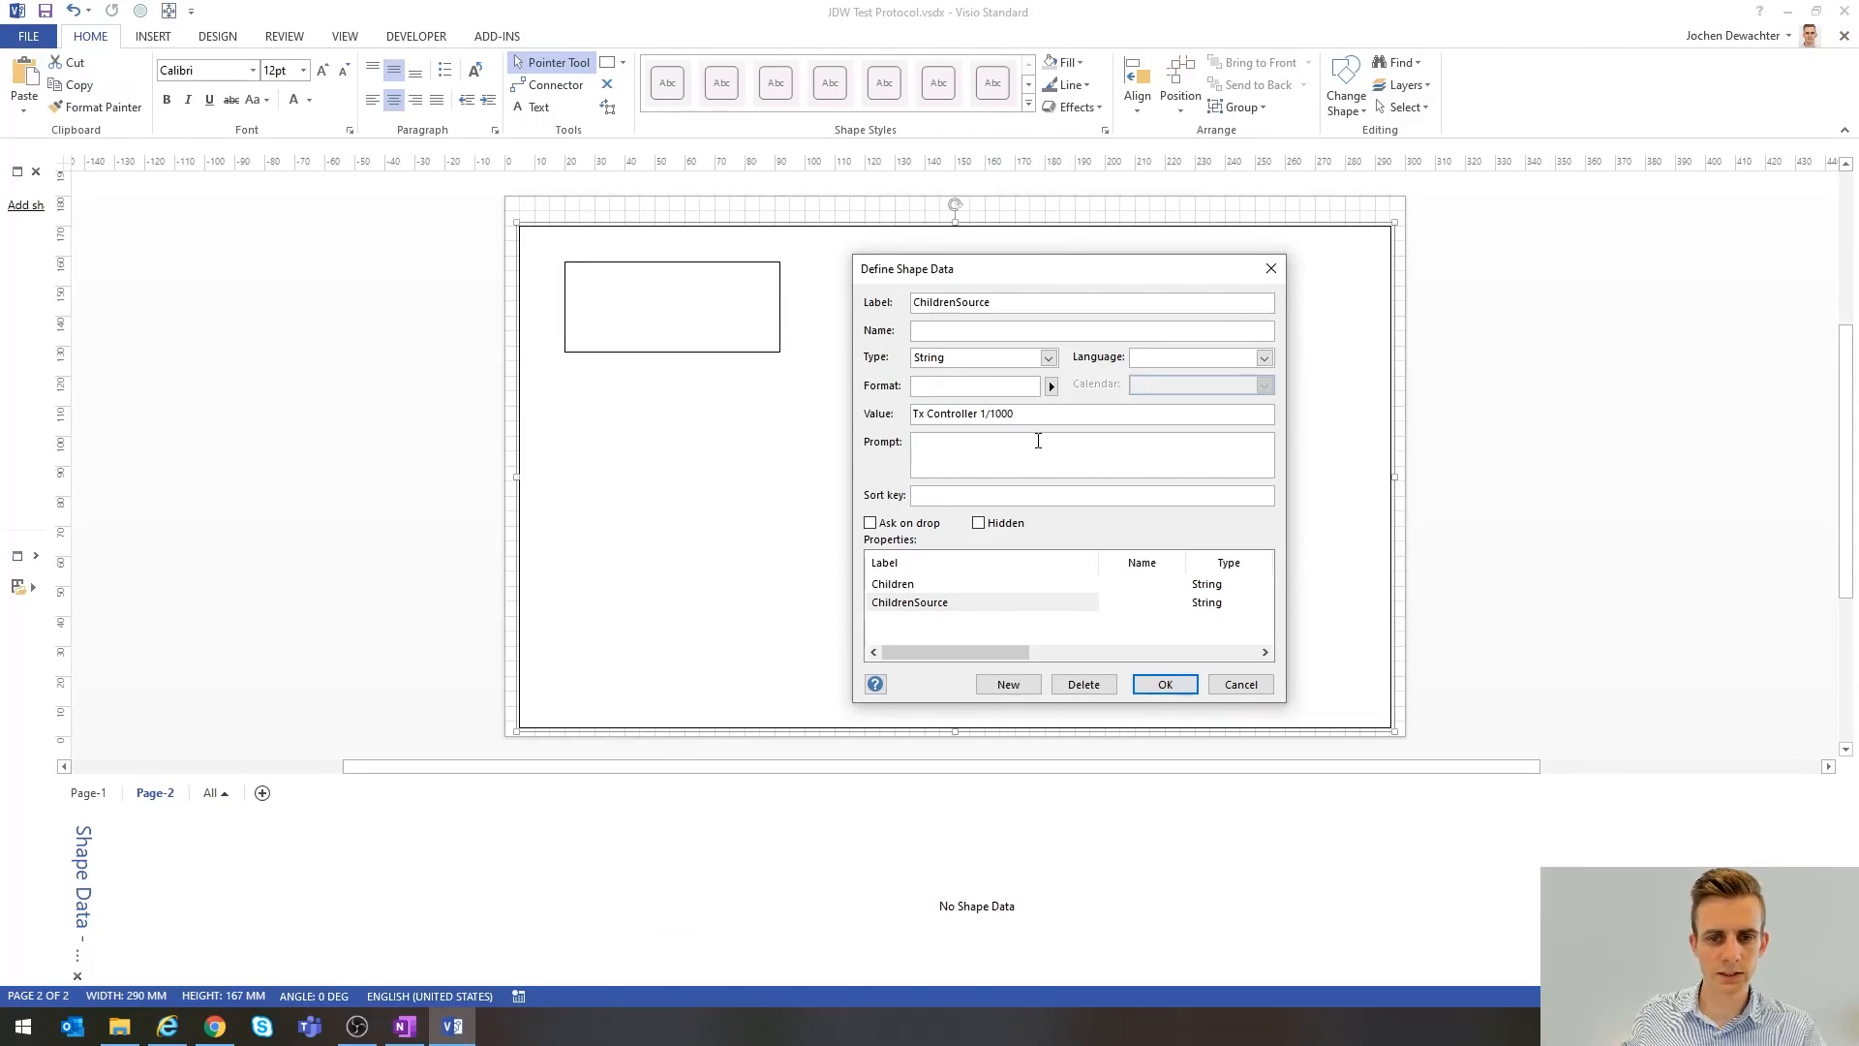
pyautogui.click(1166, 688)
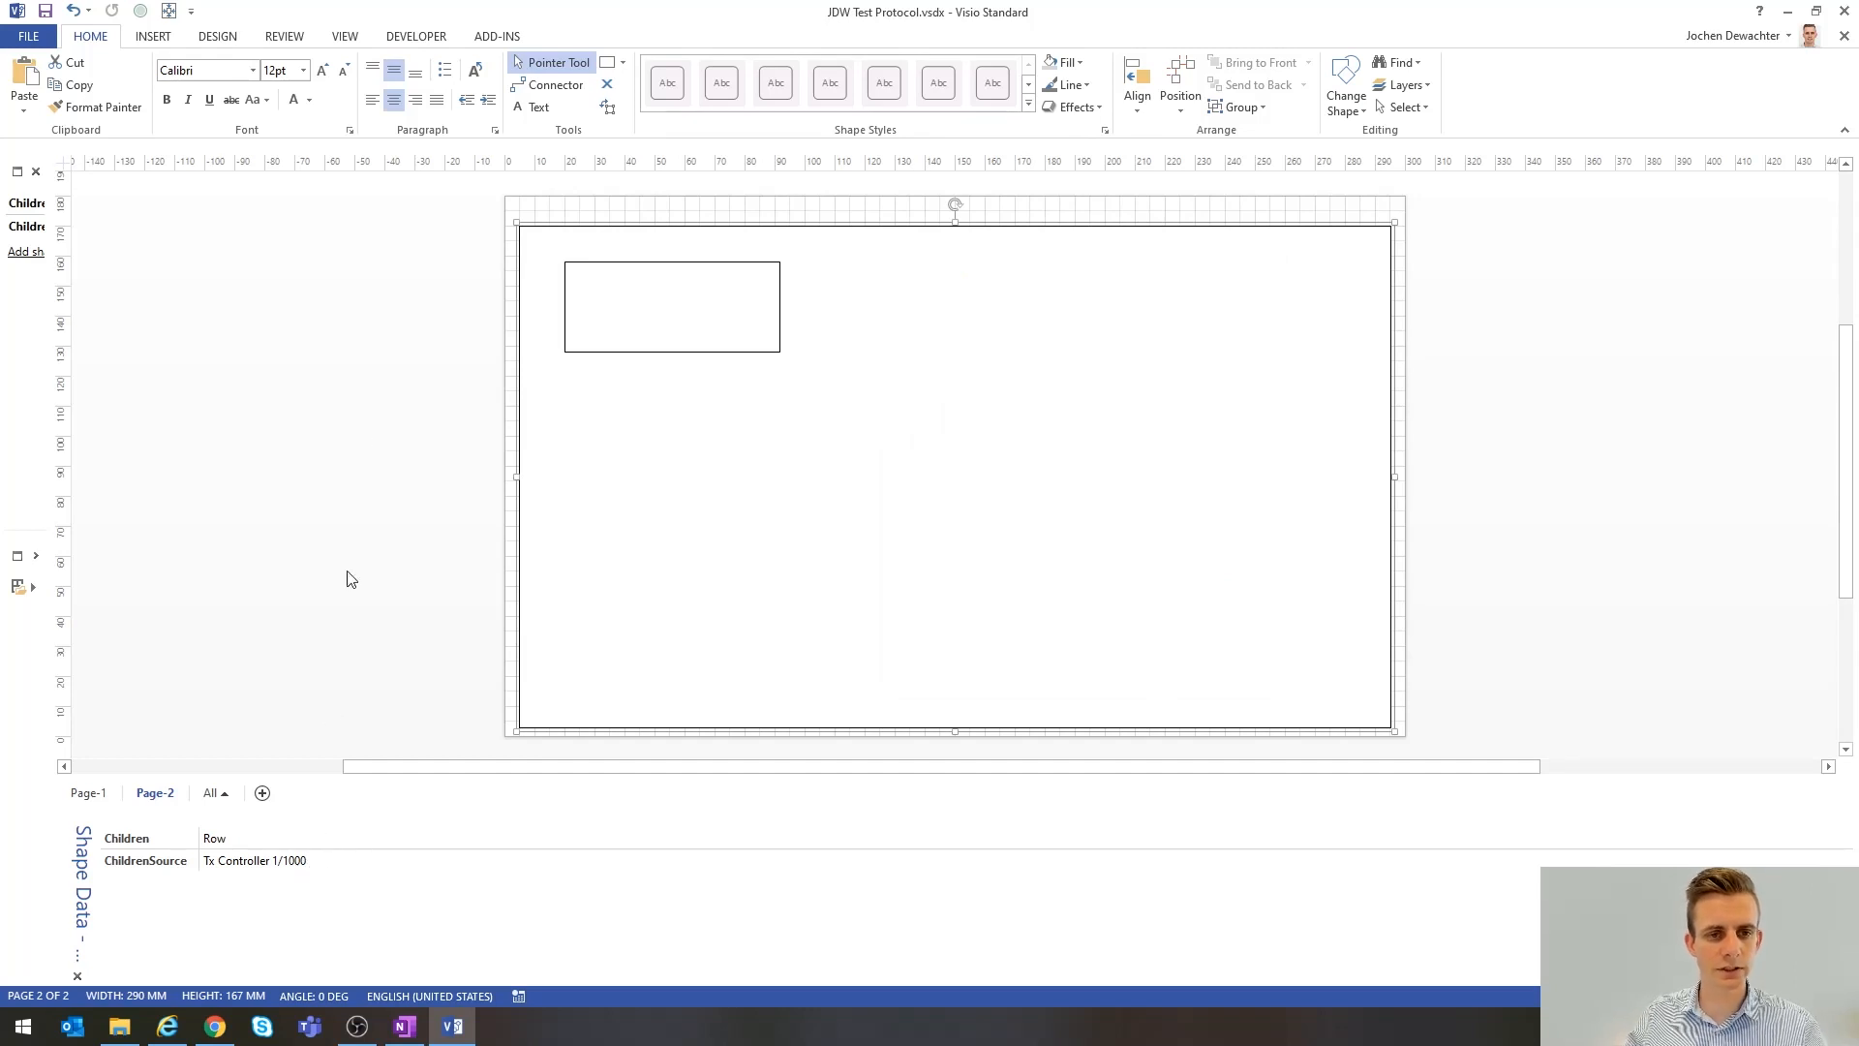
# - Define a ChildType shape data item with the value Row on the small inner group and save the drawing
pyautogui.click(701, 326)
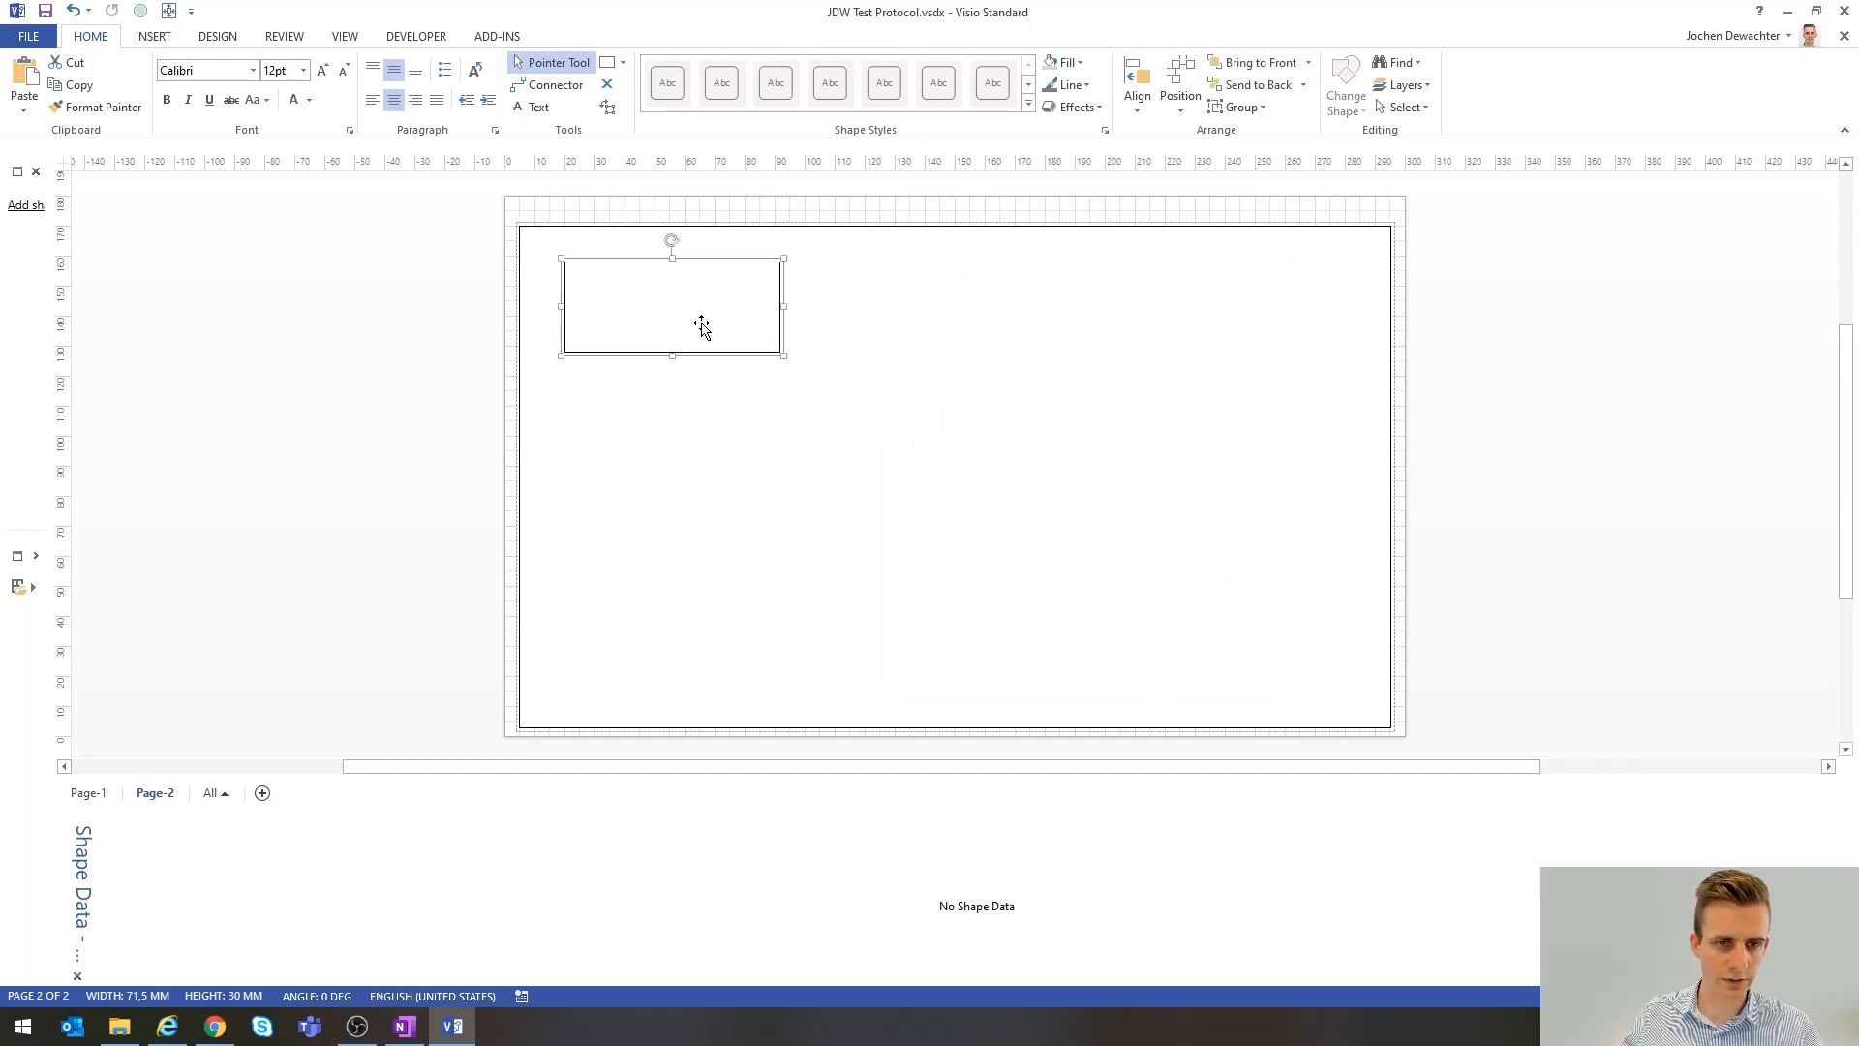
pyautogui.rightClick(216, 878)
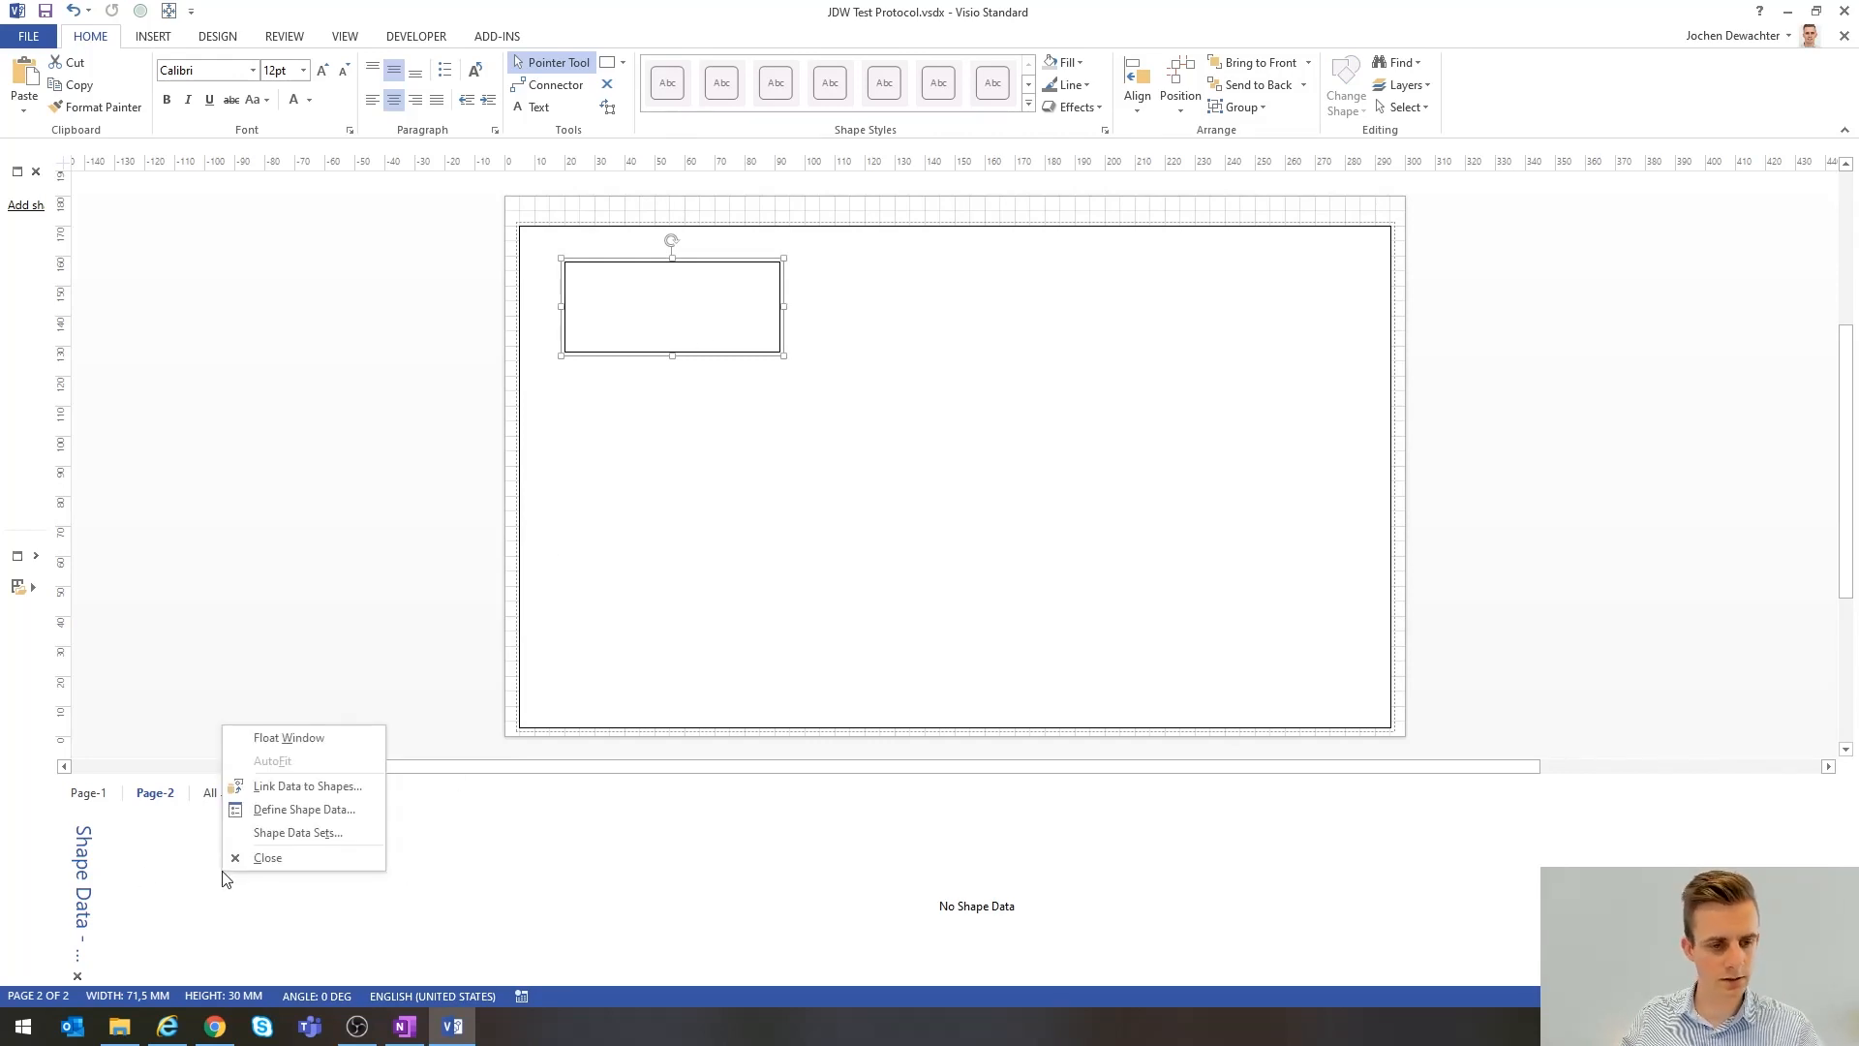
pyautogui.click(324, 809)
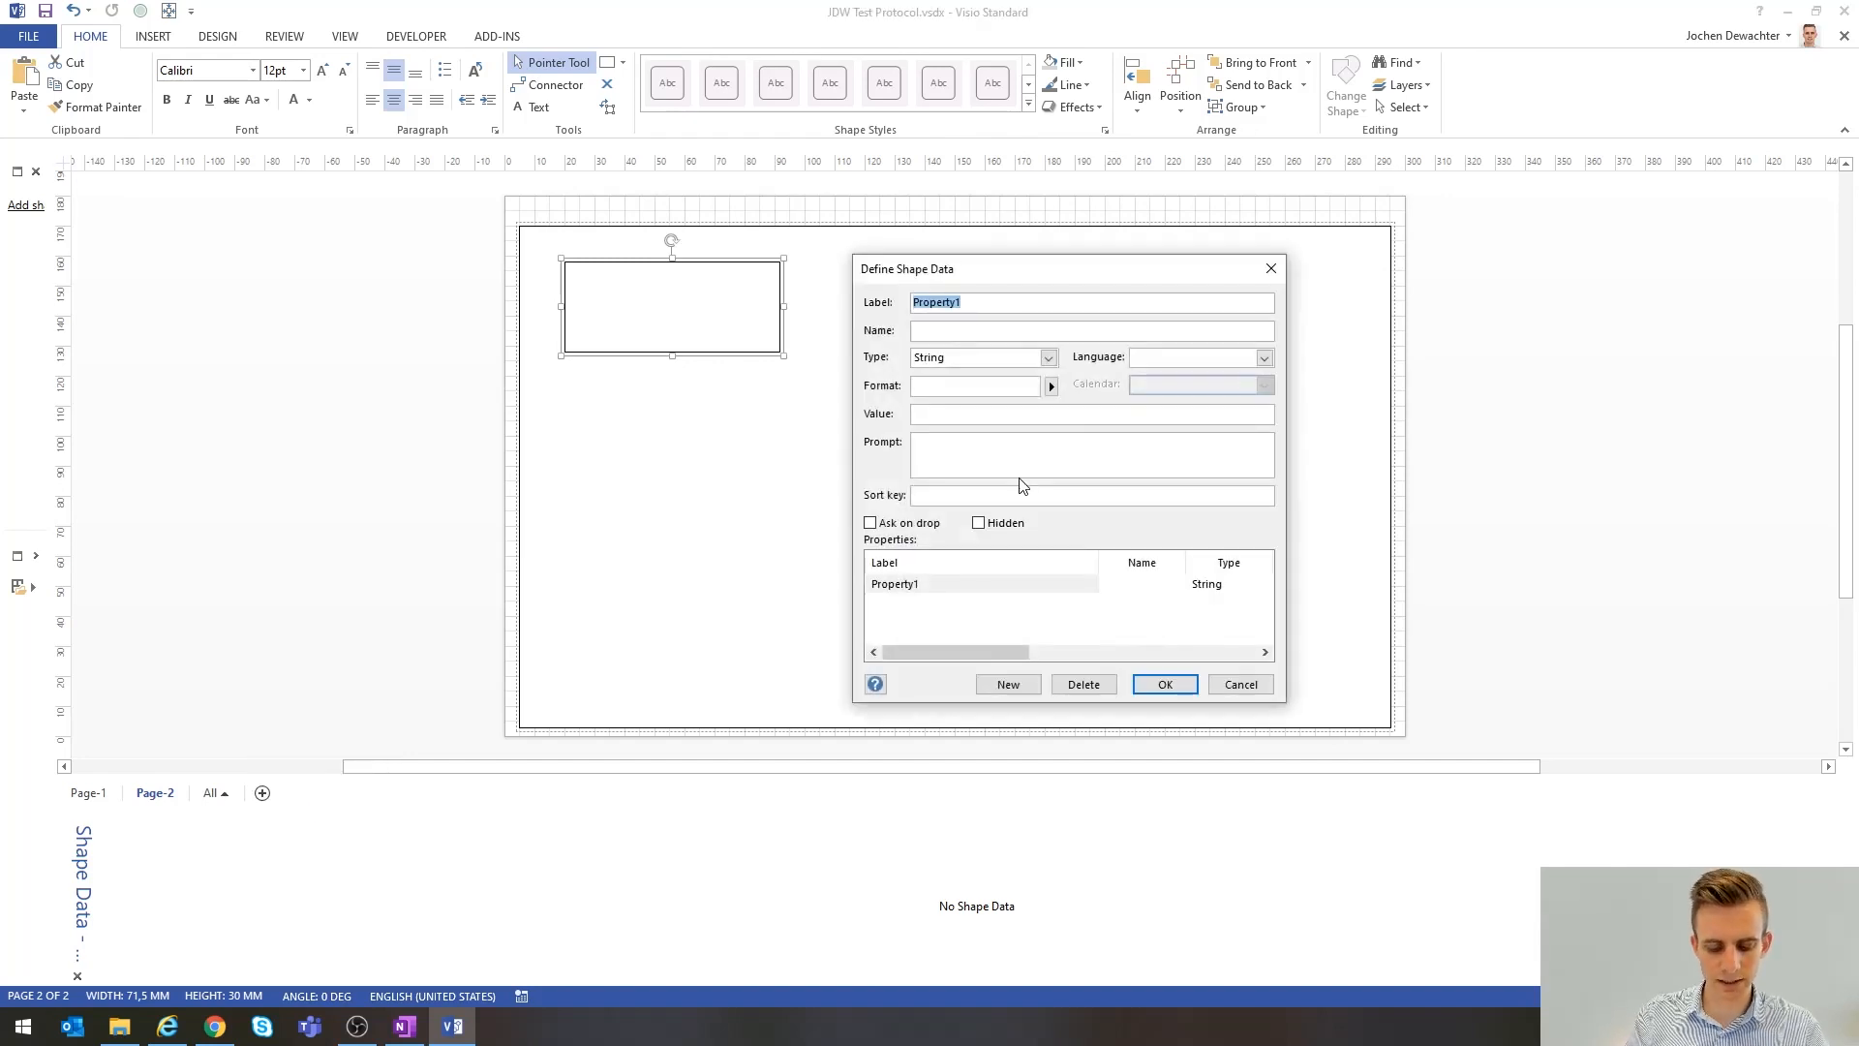
pyautogui.write('ChildType')
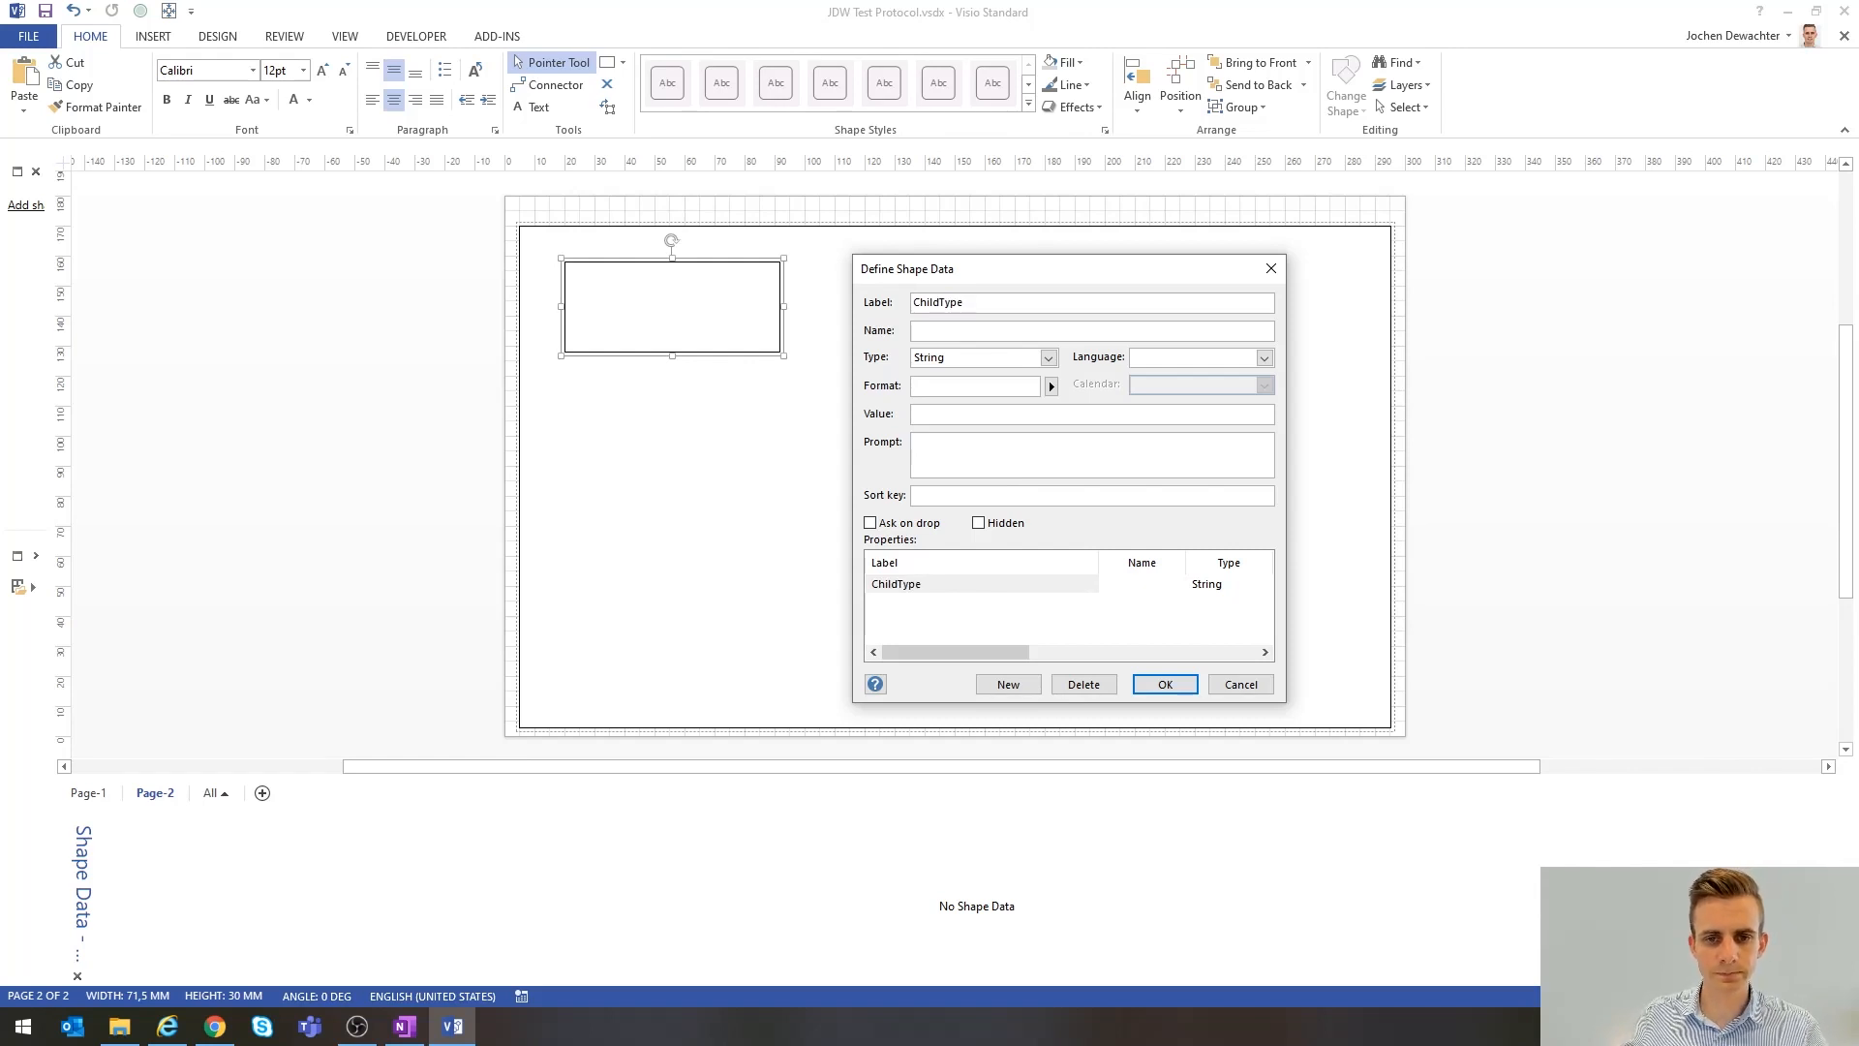
pyautogui.click(1076, 415)
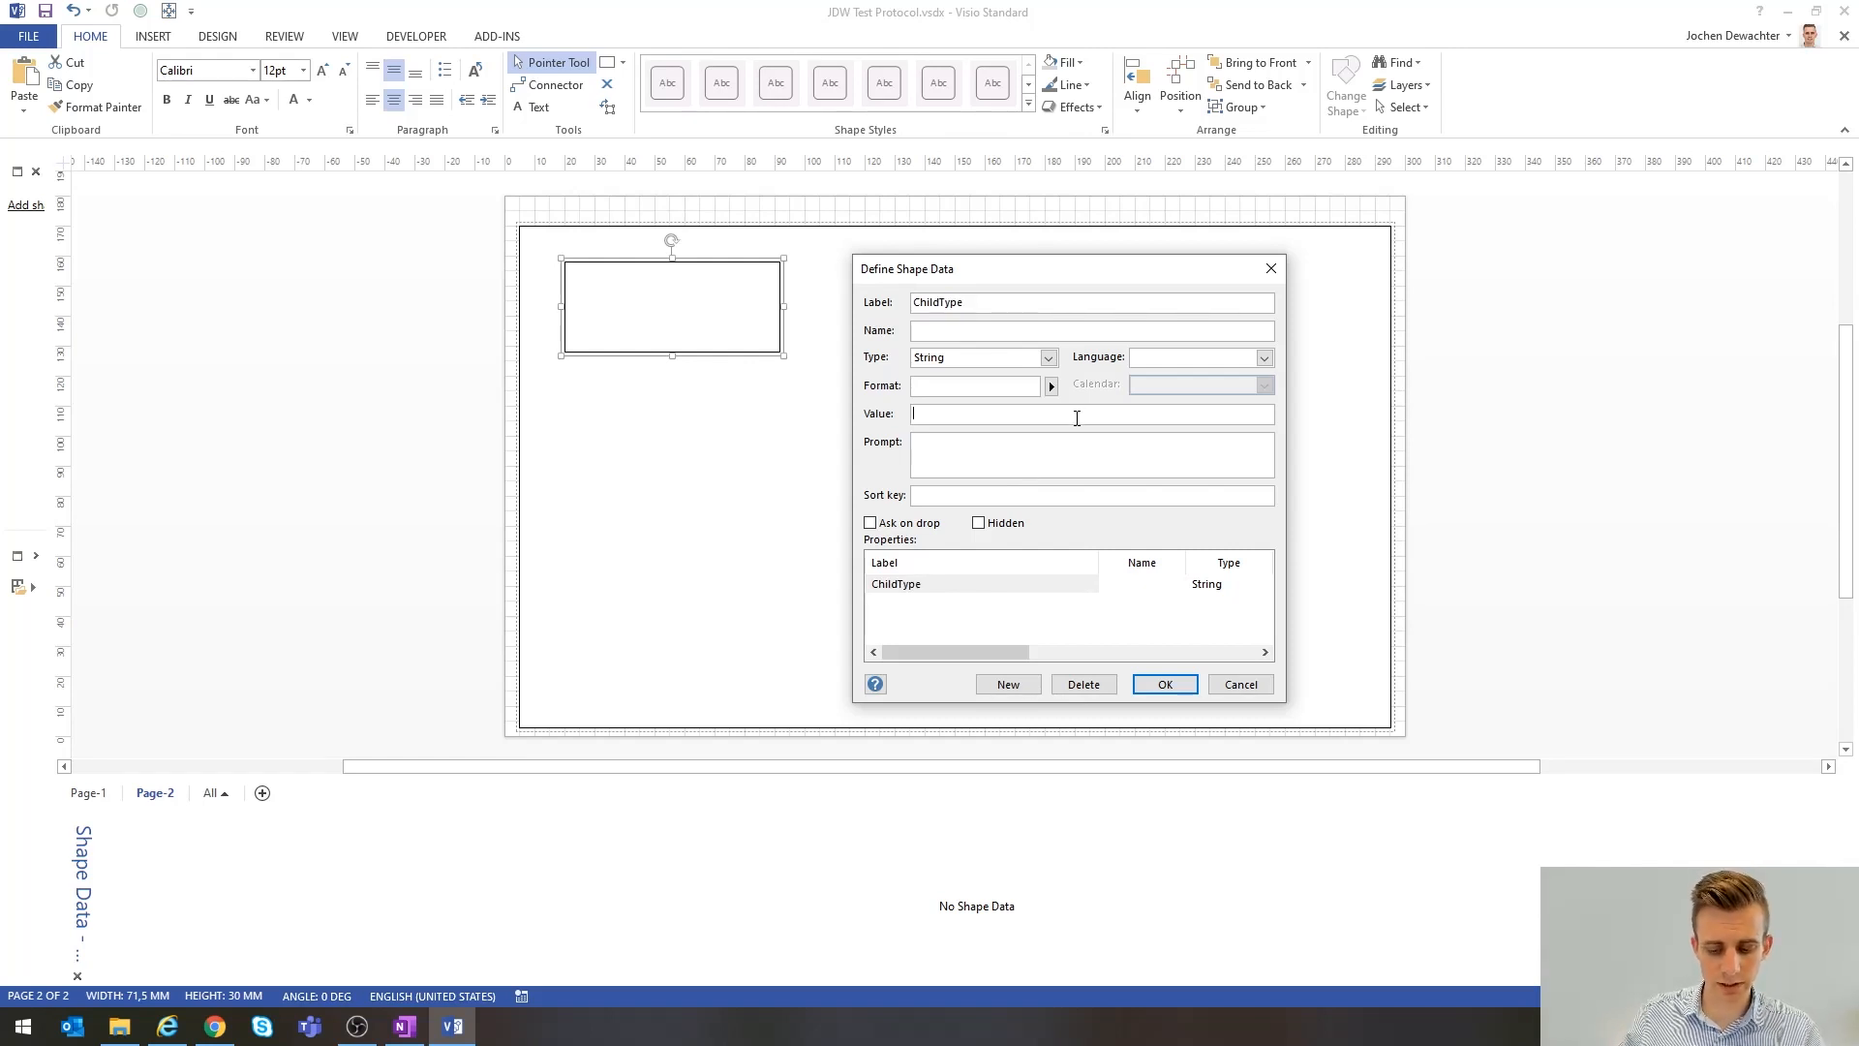
pyautogui.write('Row')
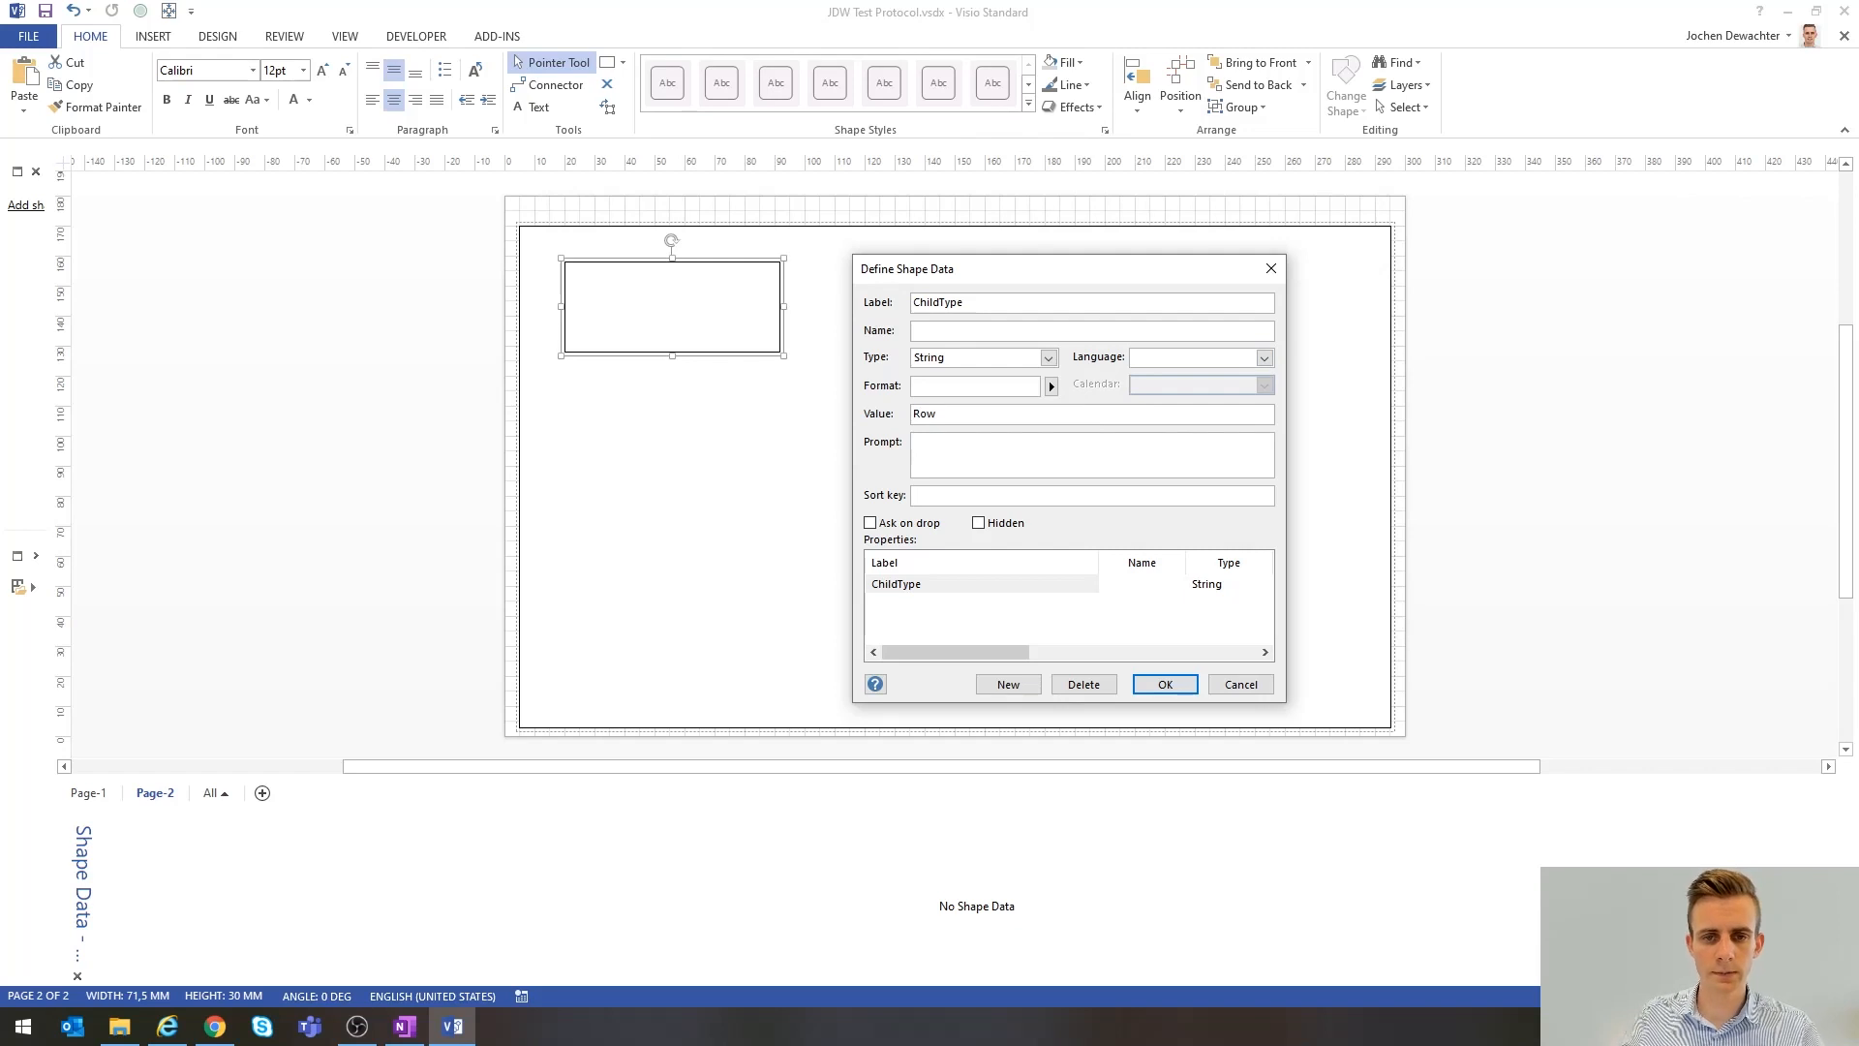
pyautogui.click(1167, 686)
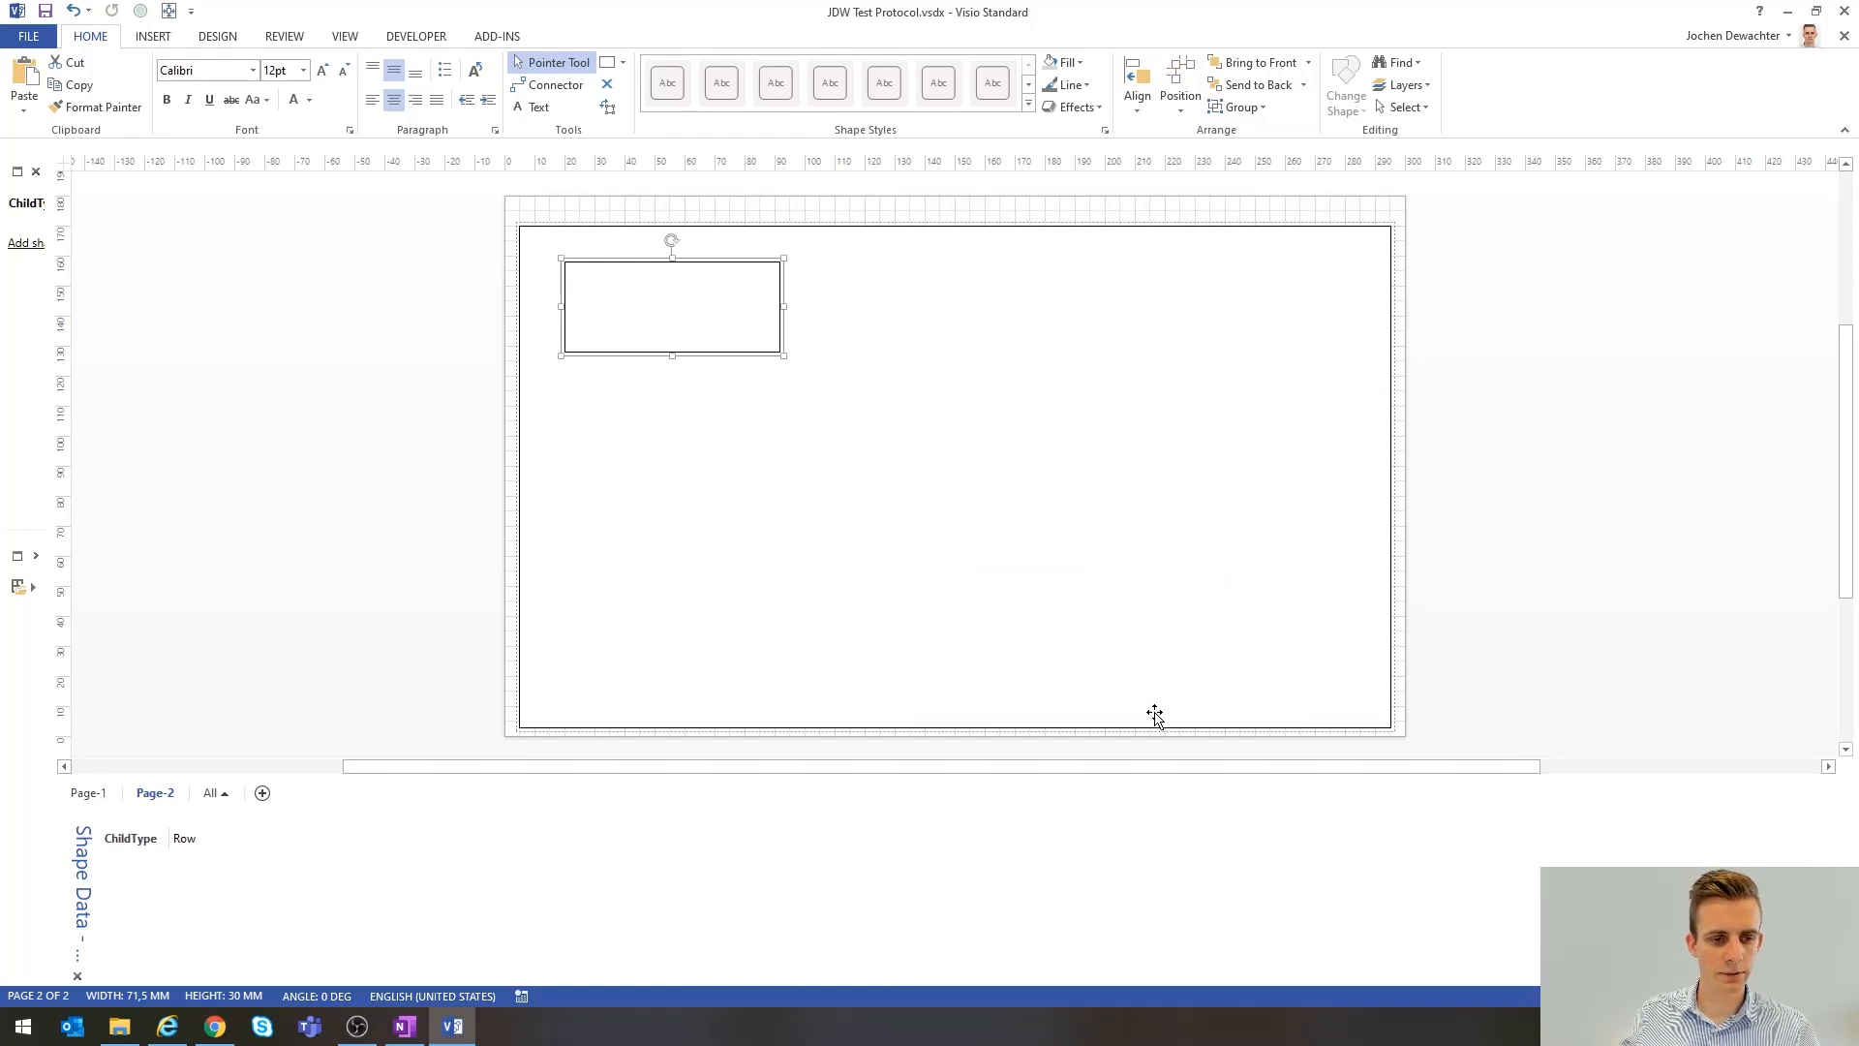
pyautogui.click(436, 311)
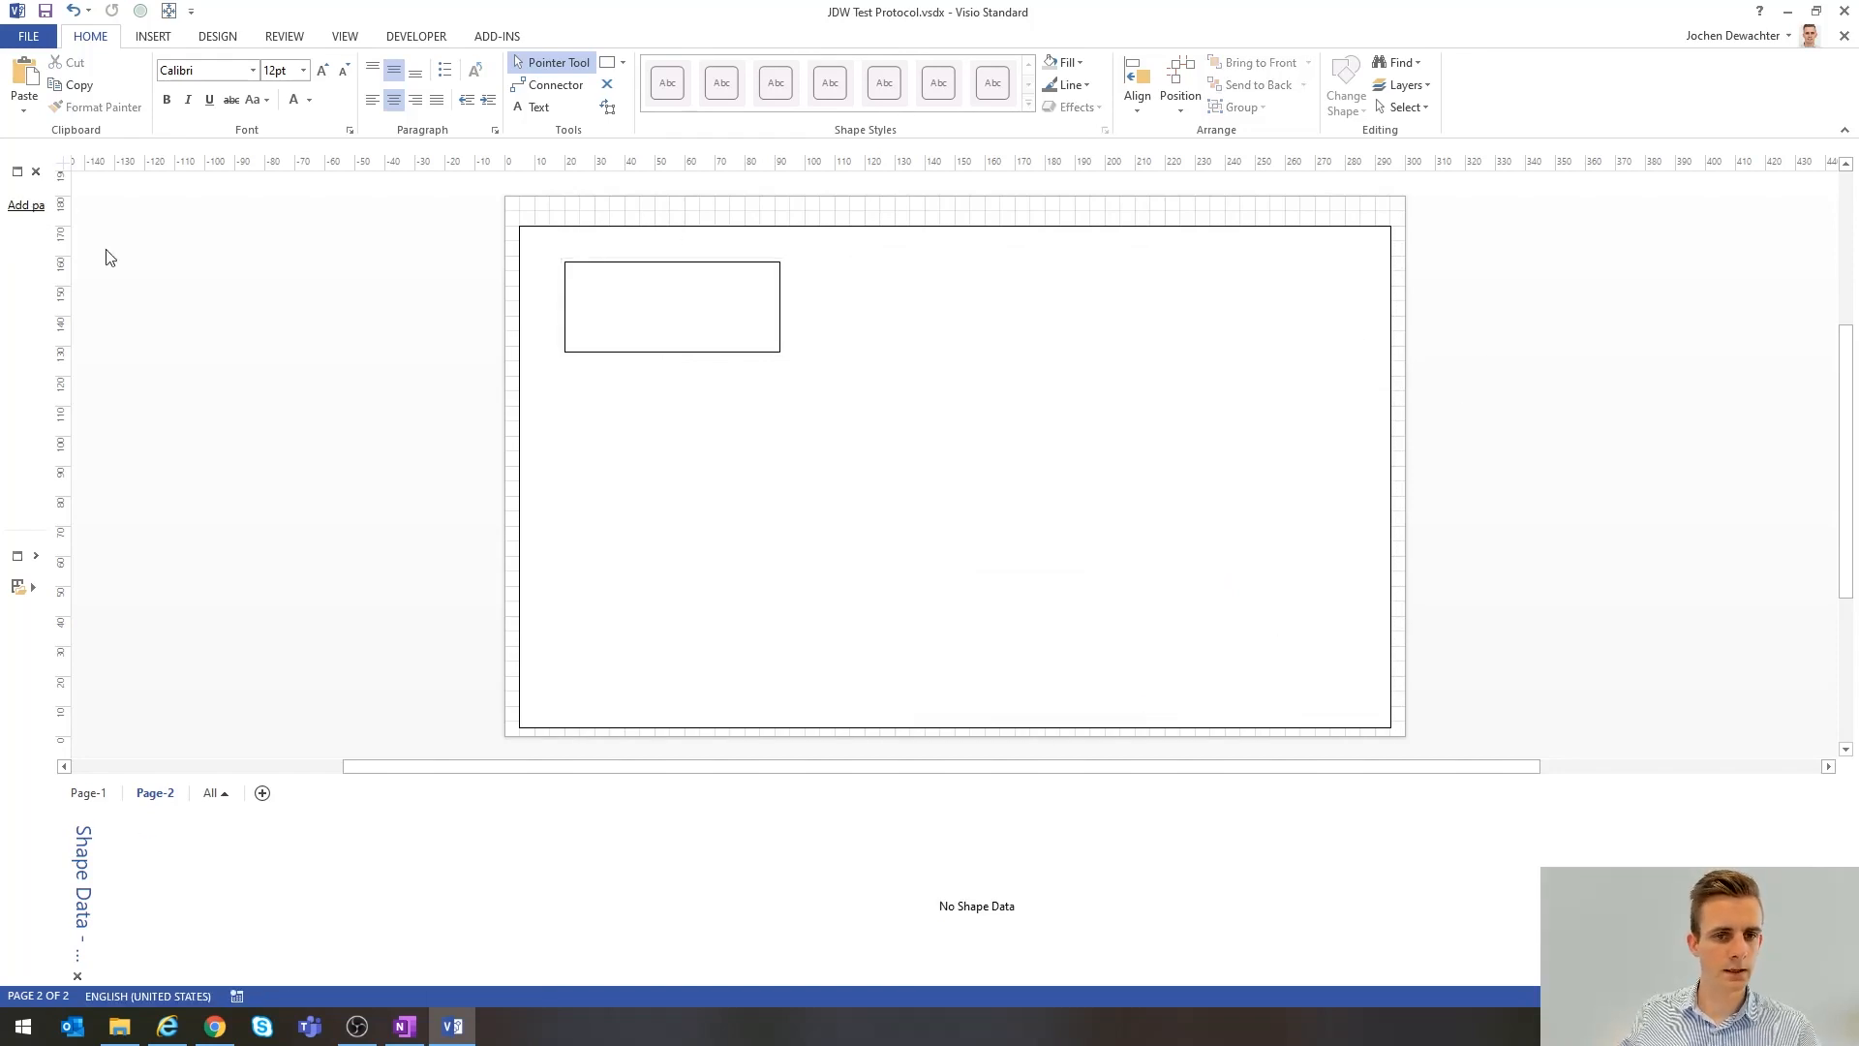
pyautogui.click(45, 10)
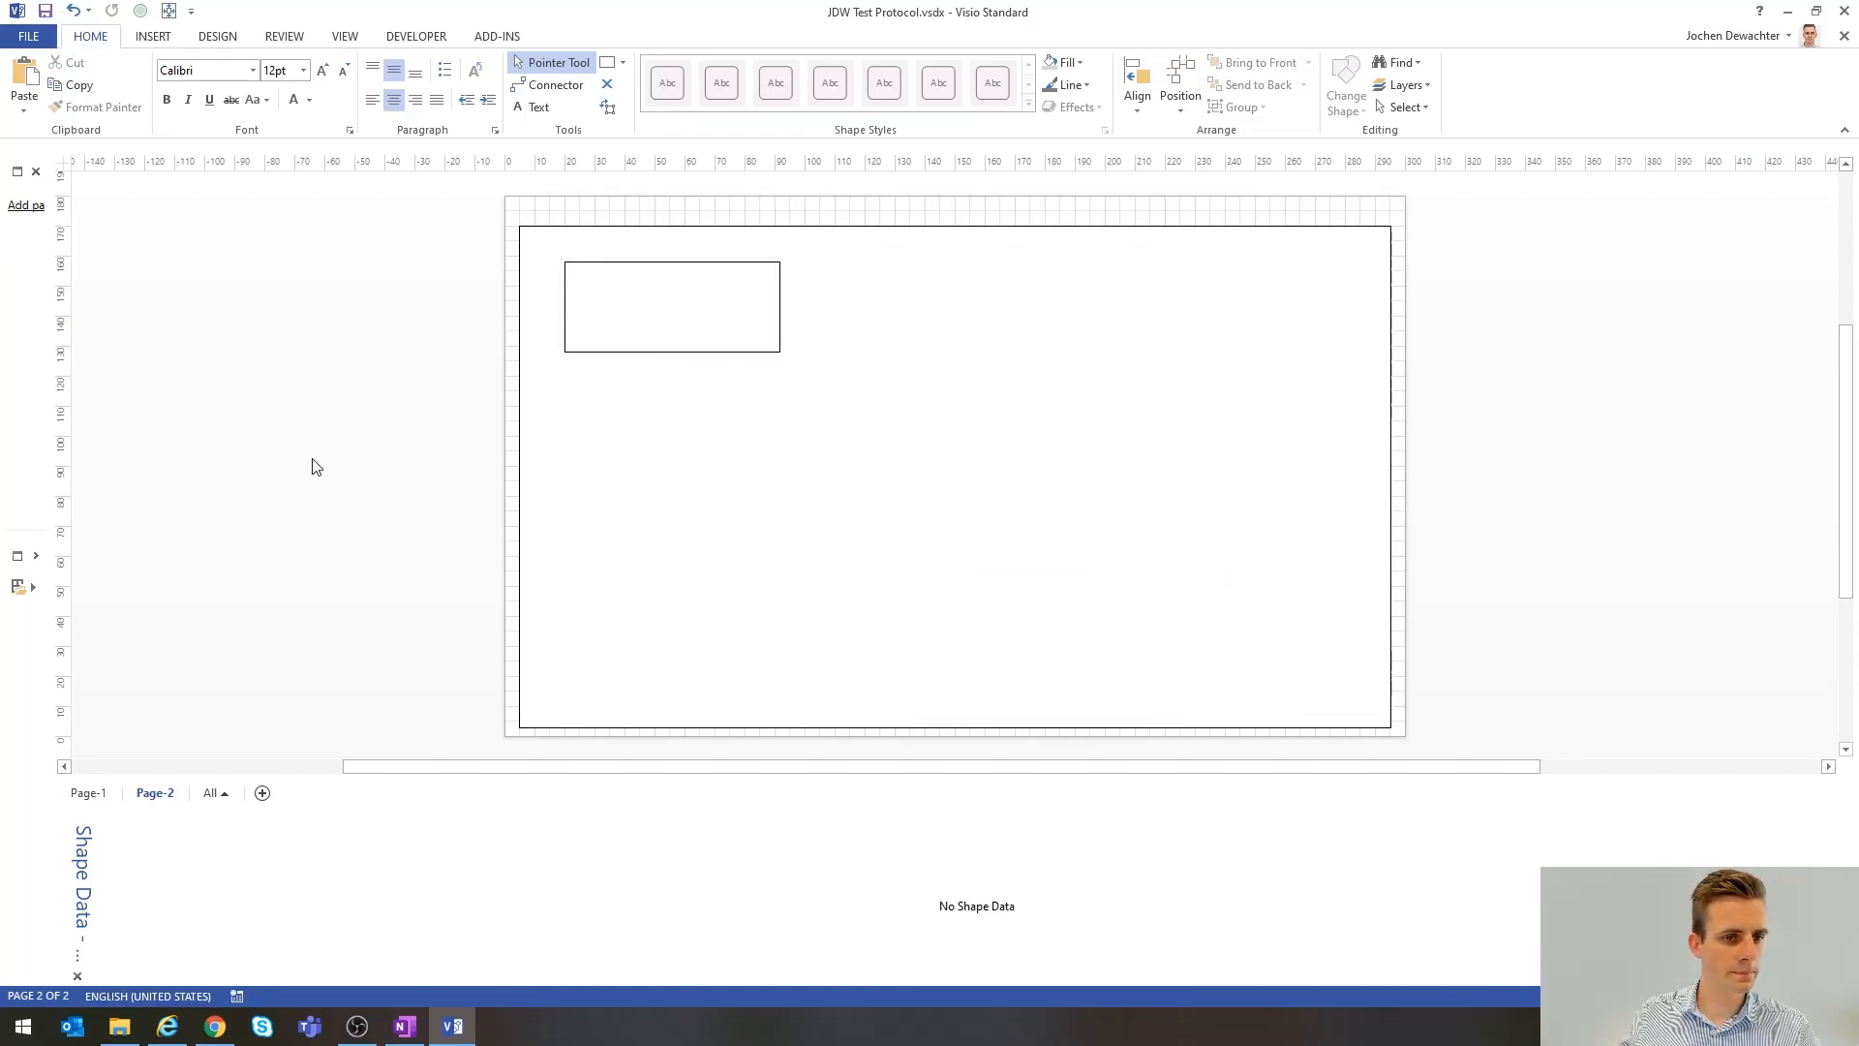
# - Switch to DataMiner and check Tx Controller 1's Page-2 visual against the Test Table rows on My Page
pyautogui.click(170, 1029)
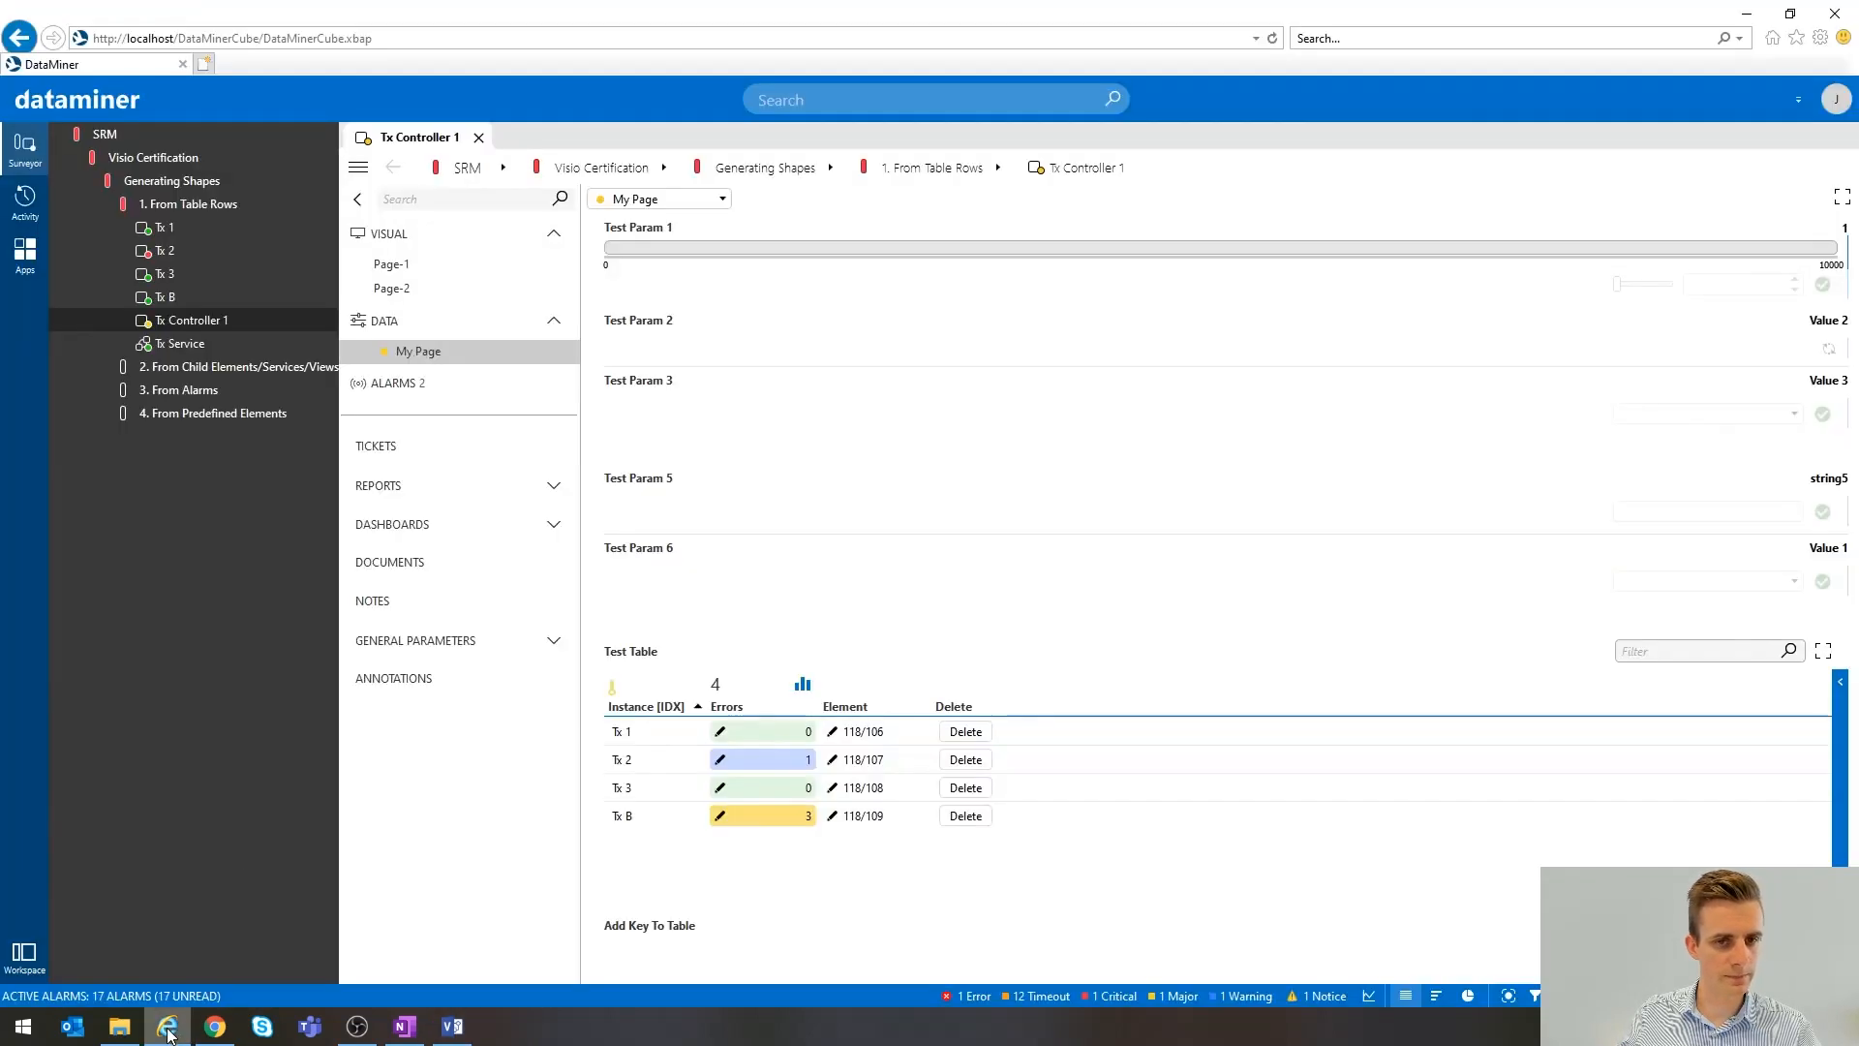
pyautogui.click(404, 287)
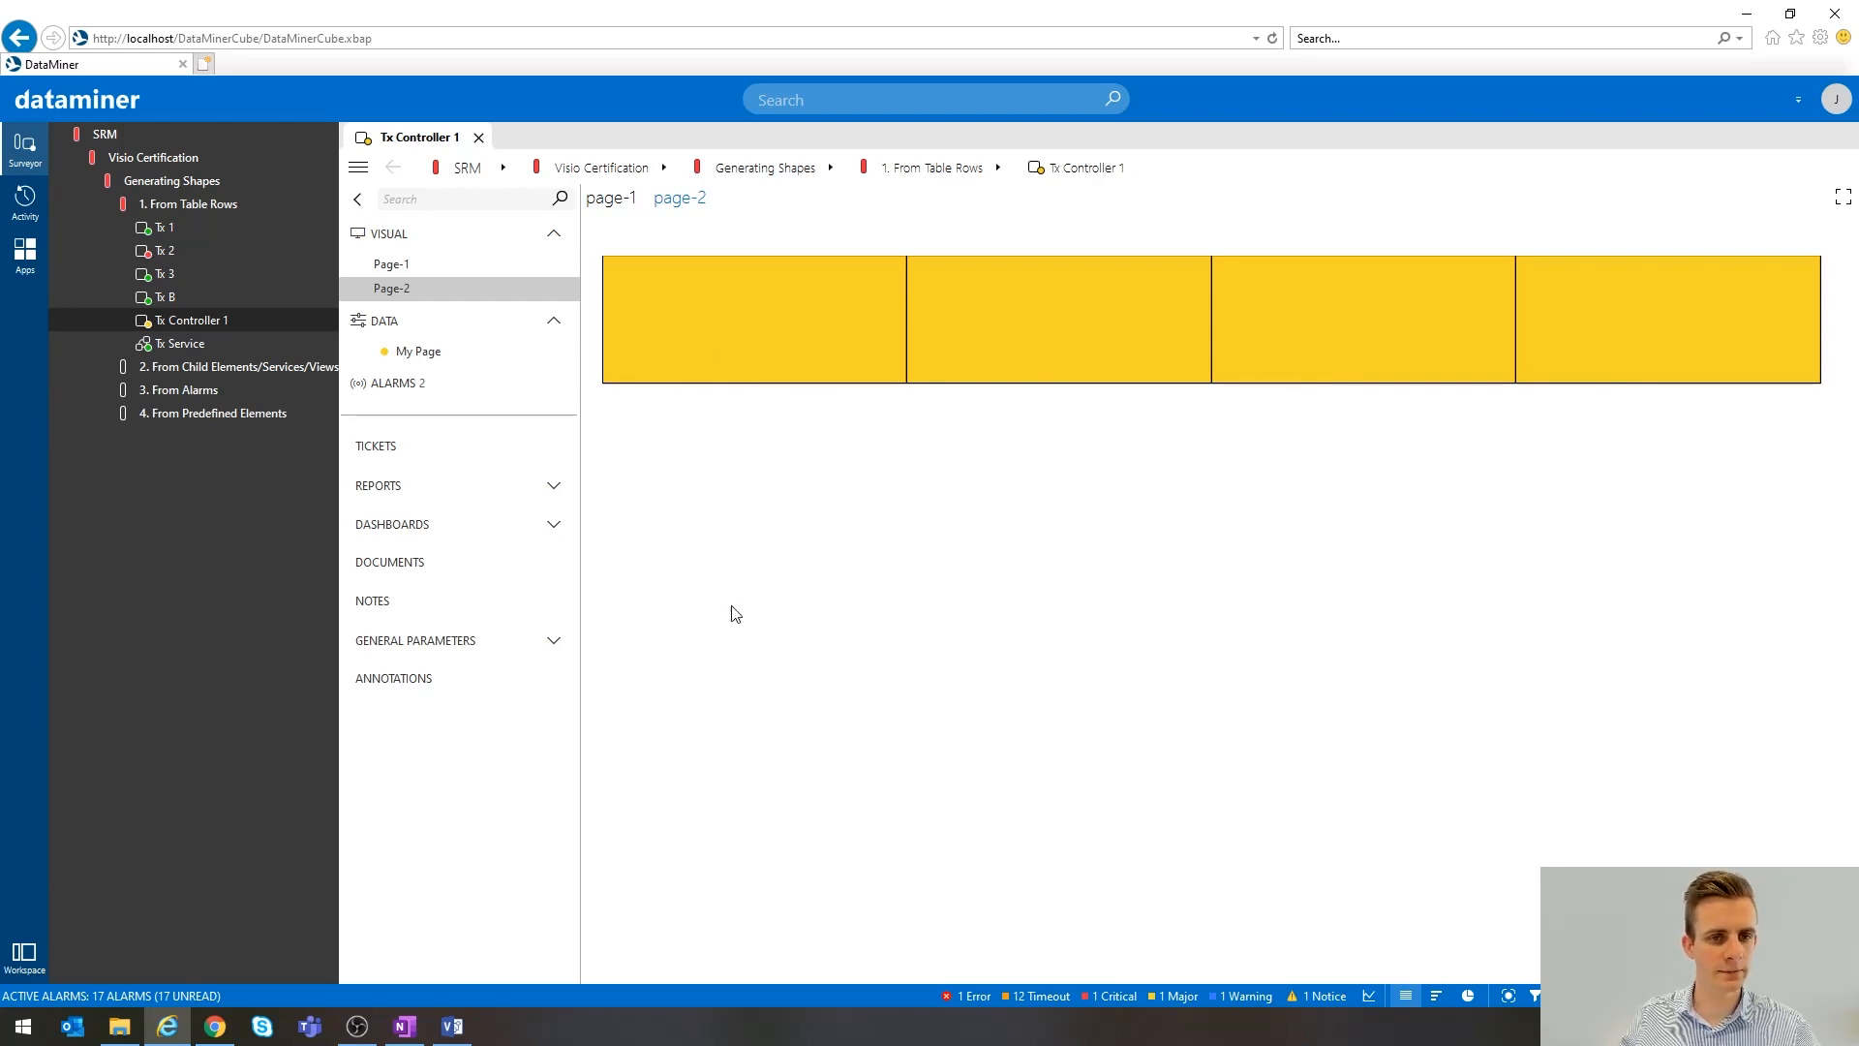
pyautogui.click(435, 358)
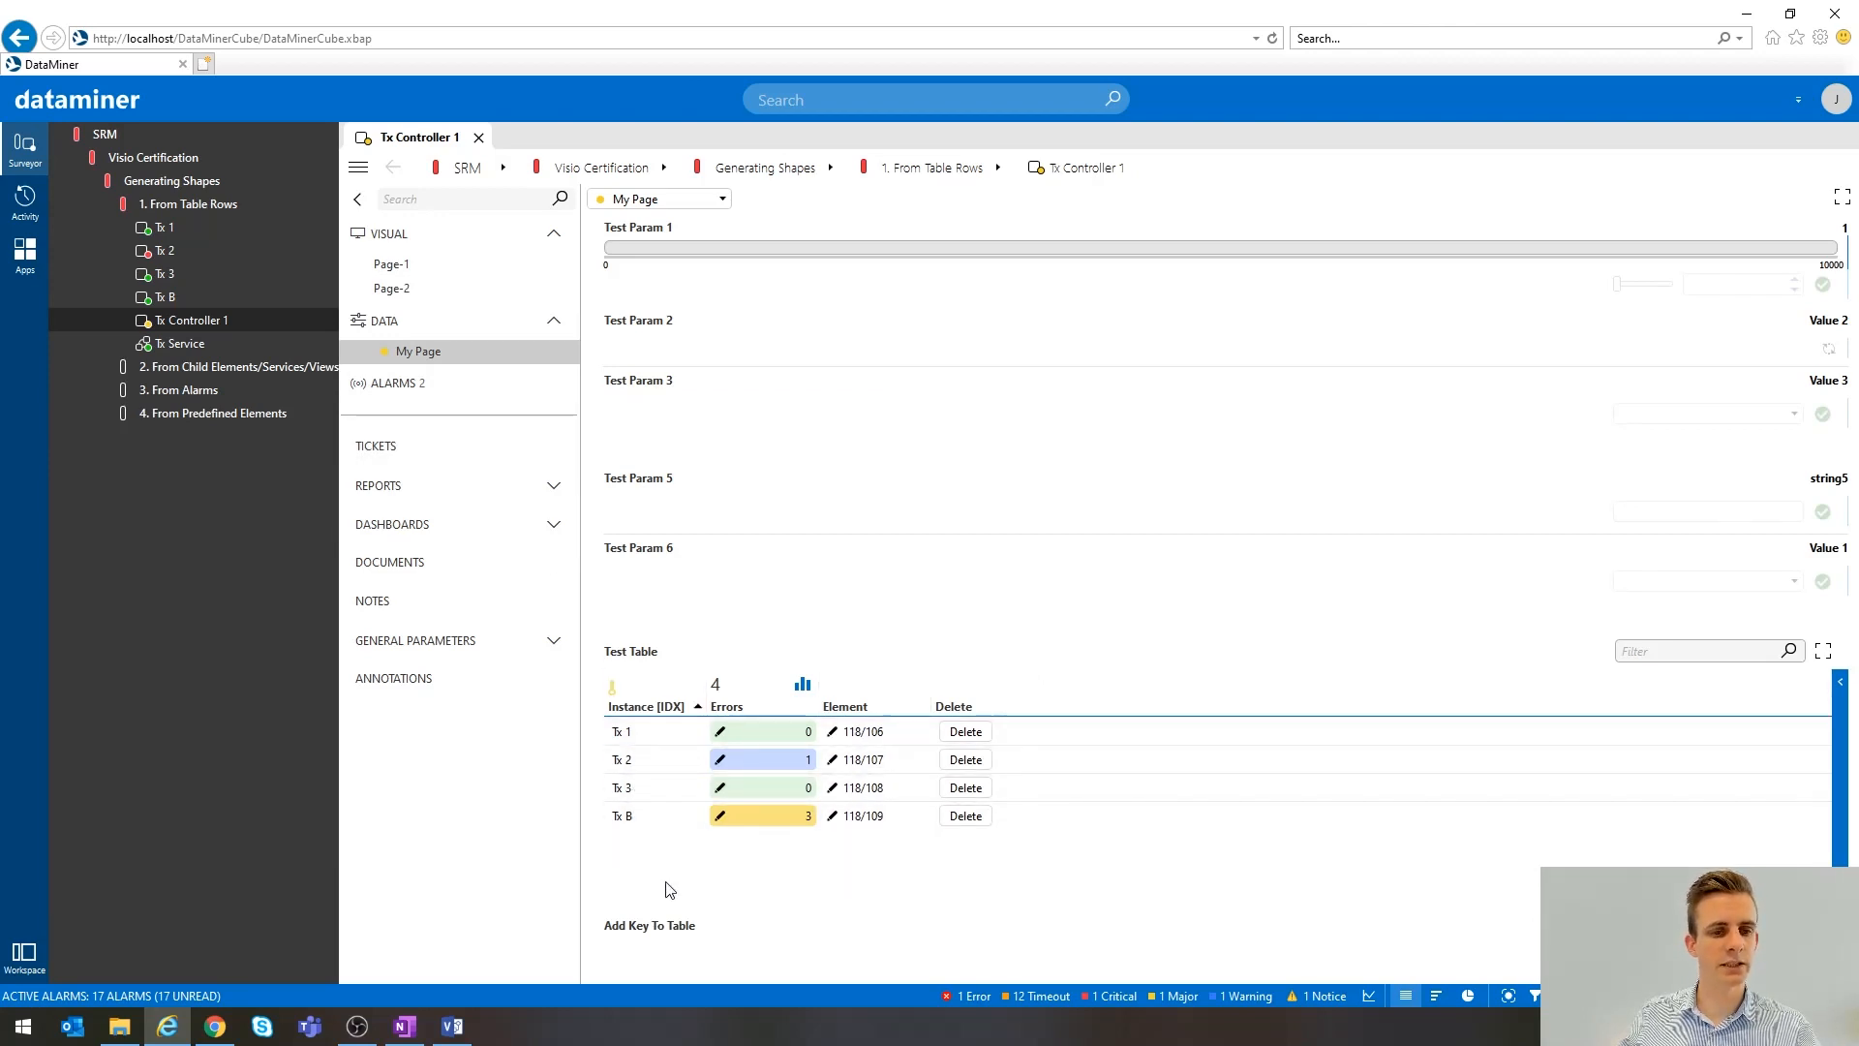
# - Compare the shapes generated on Tx Controller 1's Page-2 visual with the Test Table's error alarm colours on My Page
pyautogui.click(464, 289)
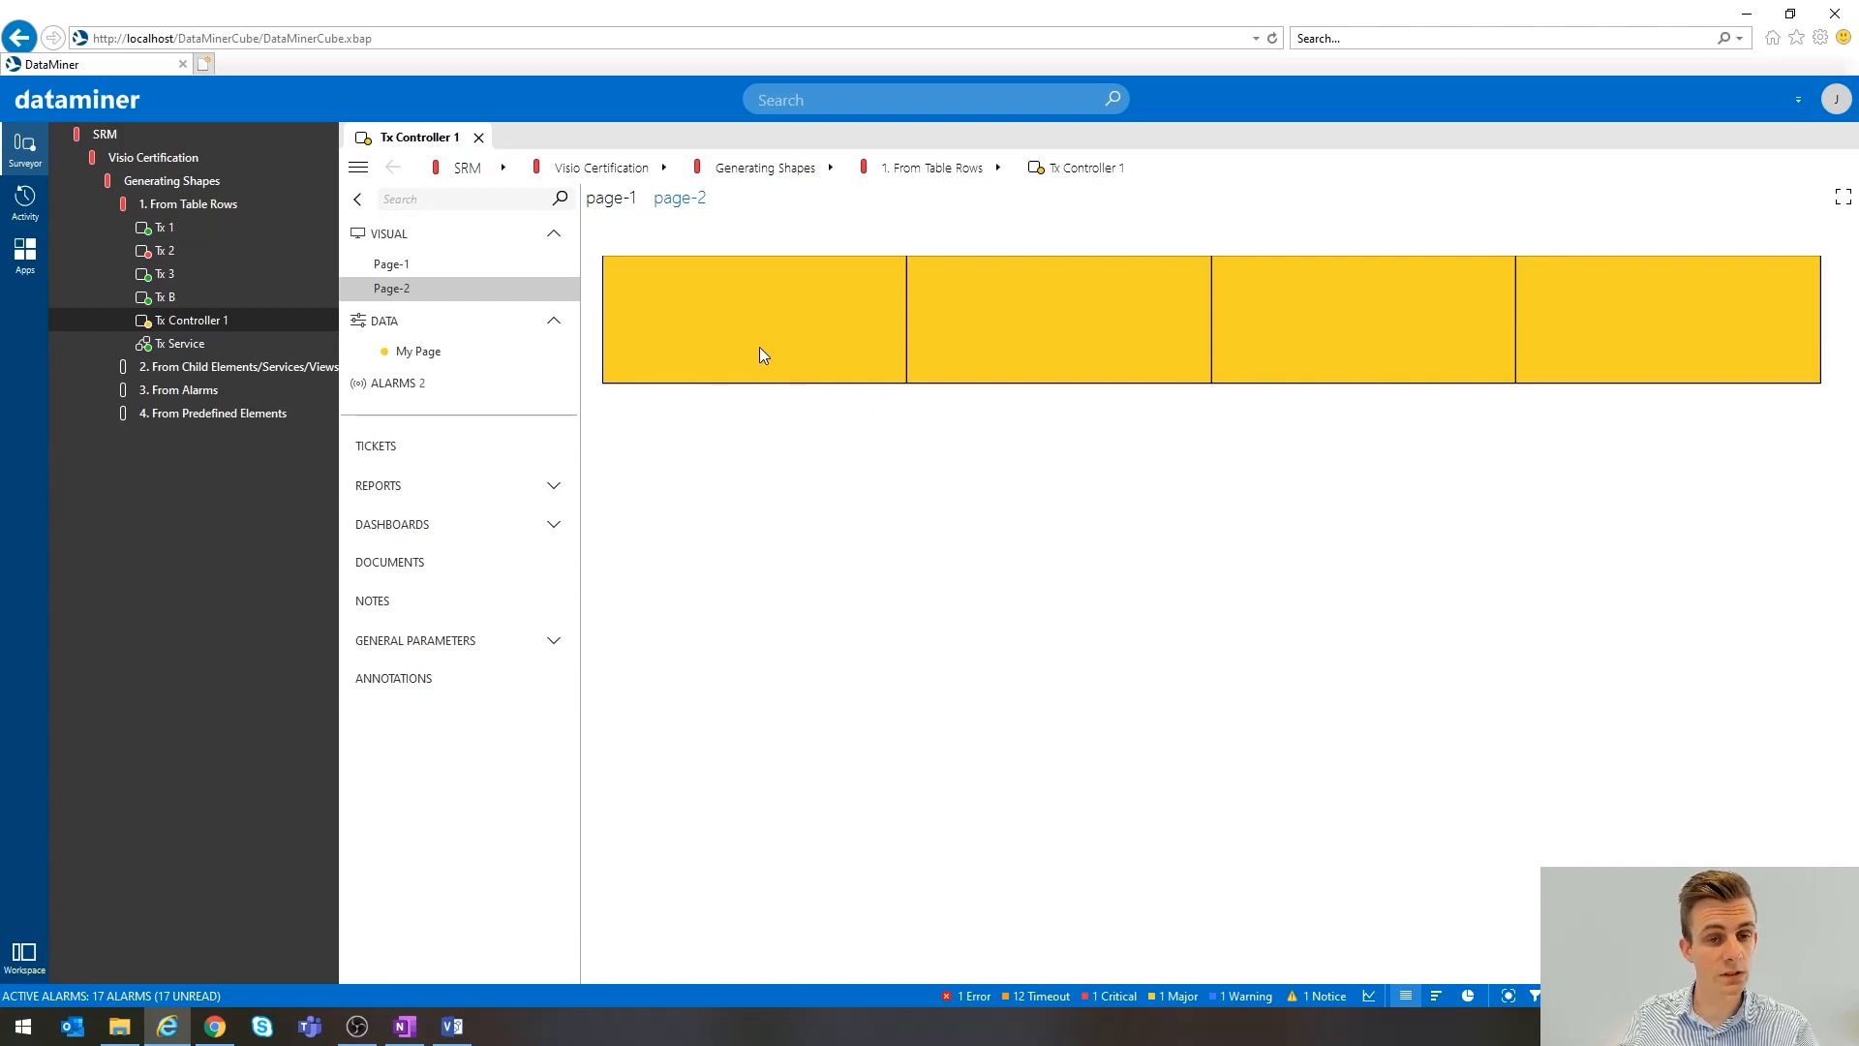
pyautogui.click(441, 356)
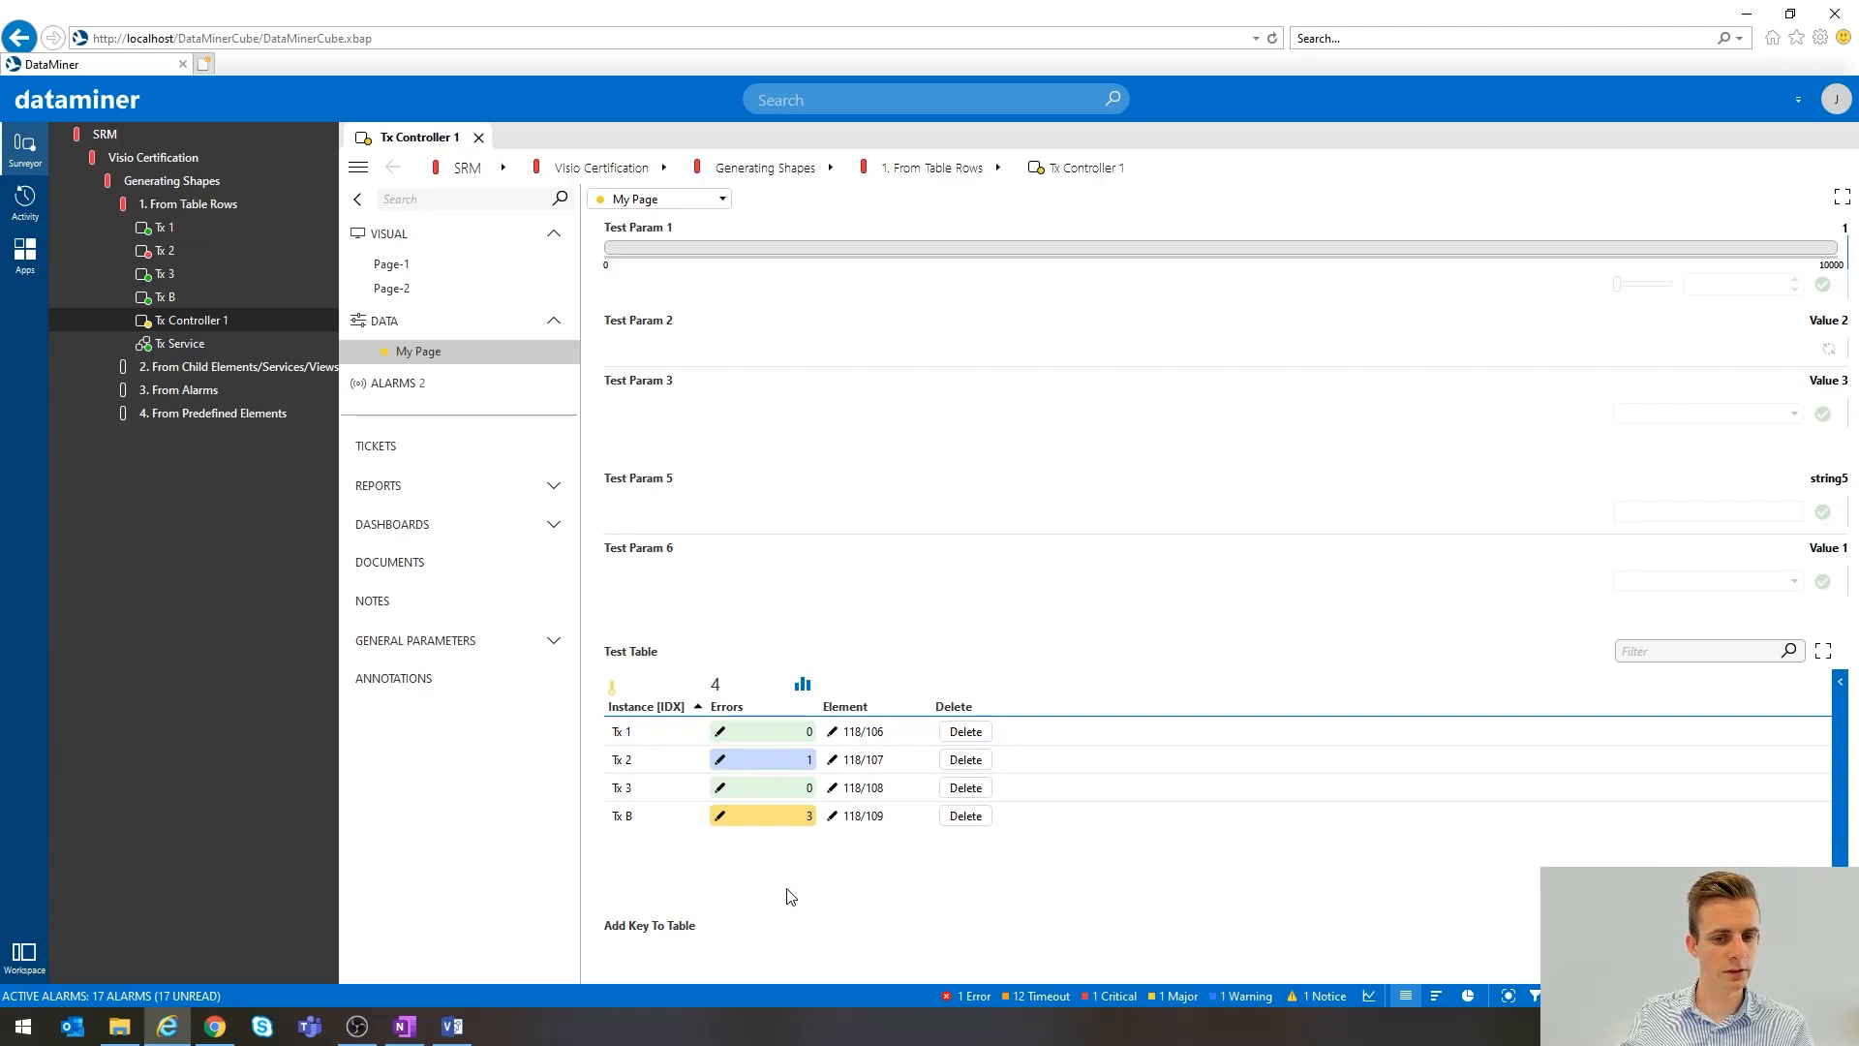
# - In Visio, define a Parameter shape data item with the value *|ALARM on the rectangle inside the small inner group and save the drawing
pyautogui.click(452, 1028)
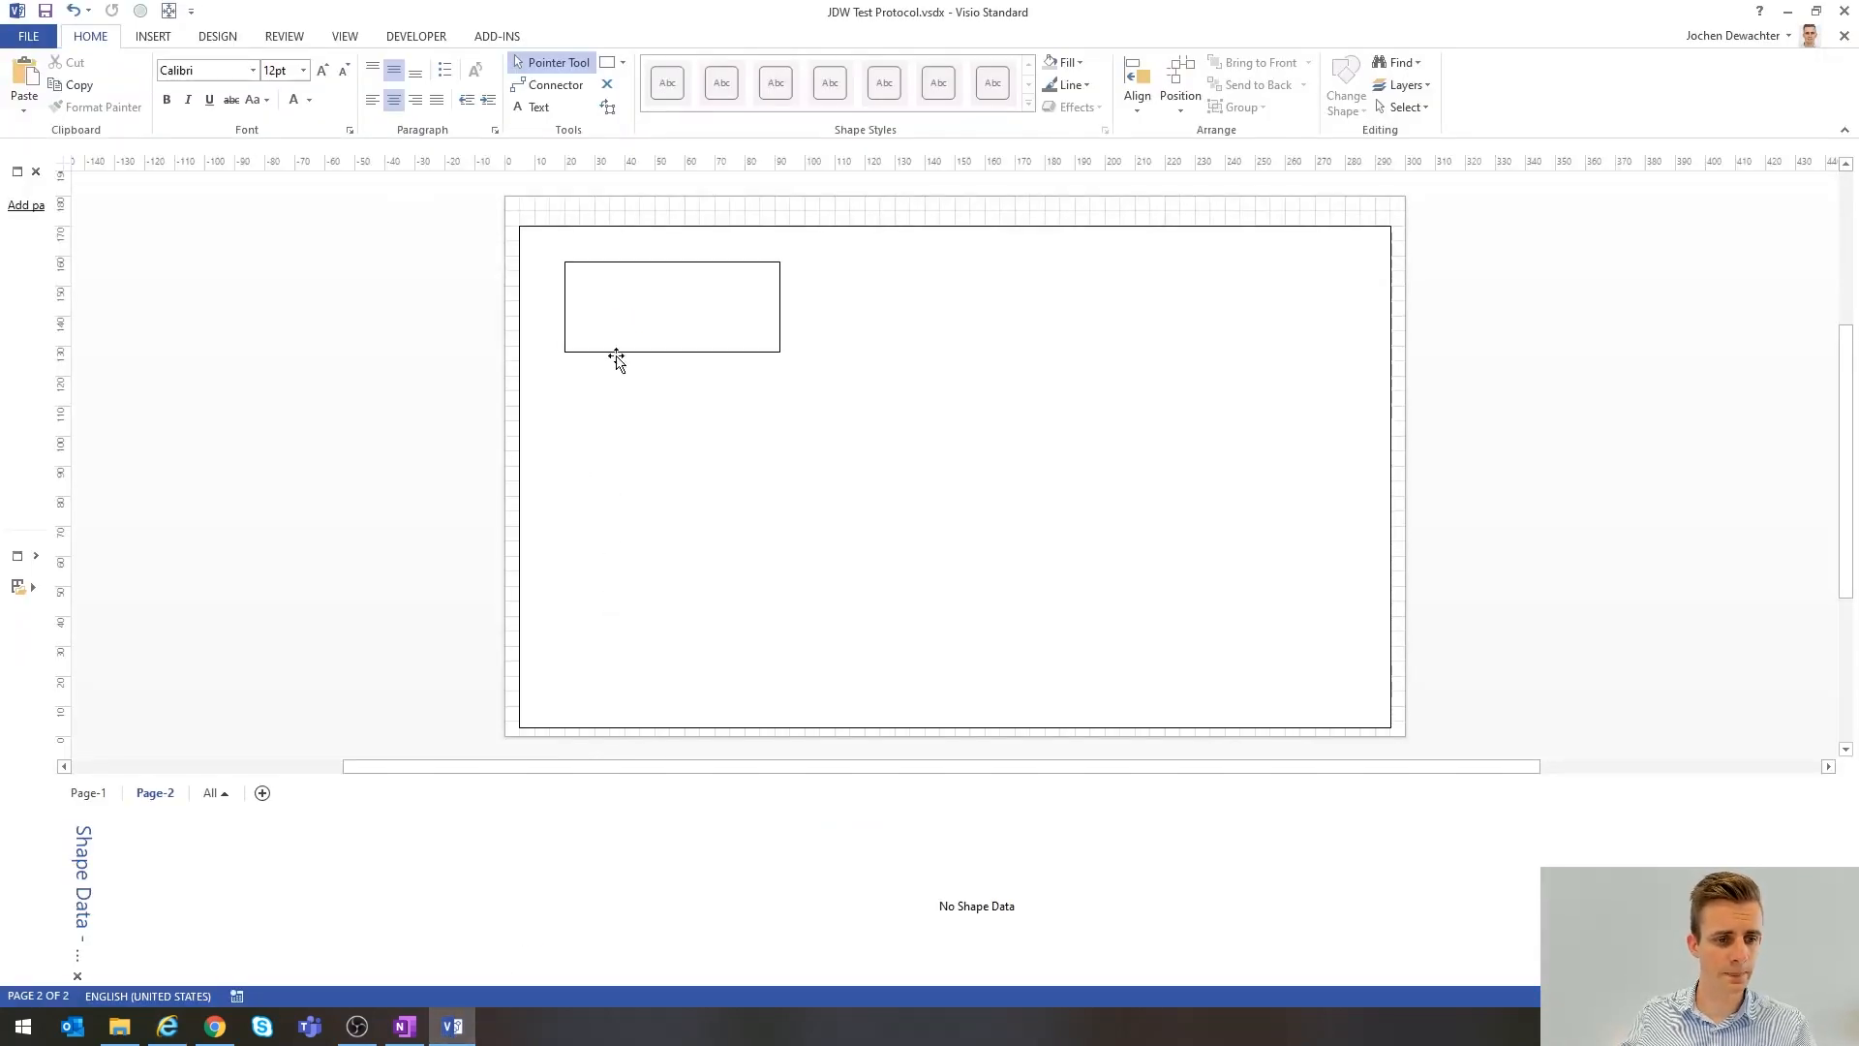
pyautogui.click(631, 299)
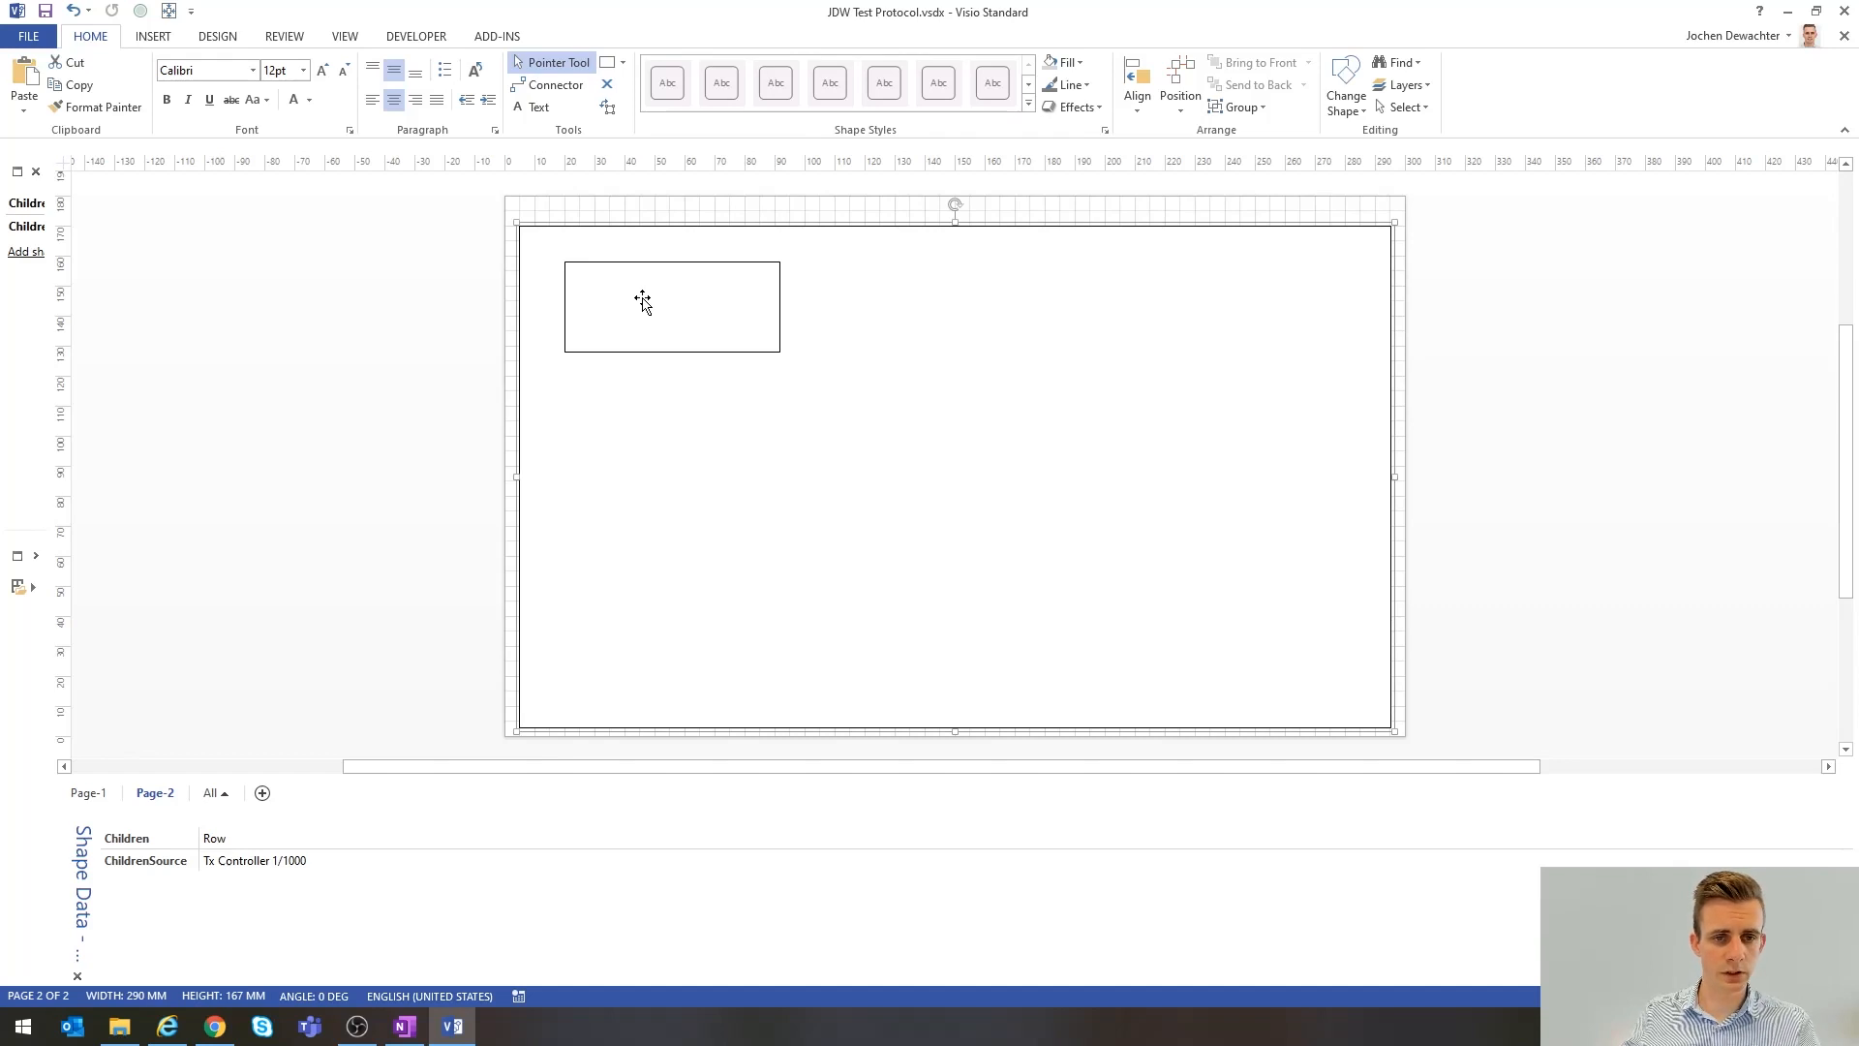
pyautogui.click(643, 302)
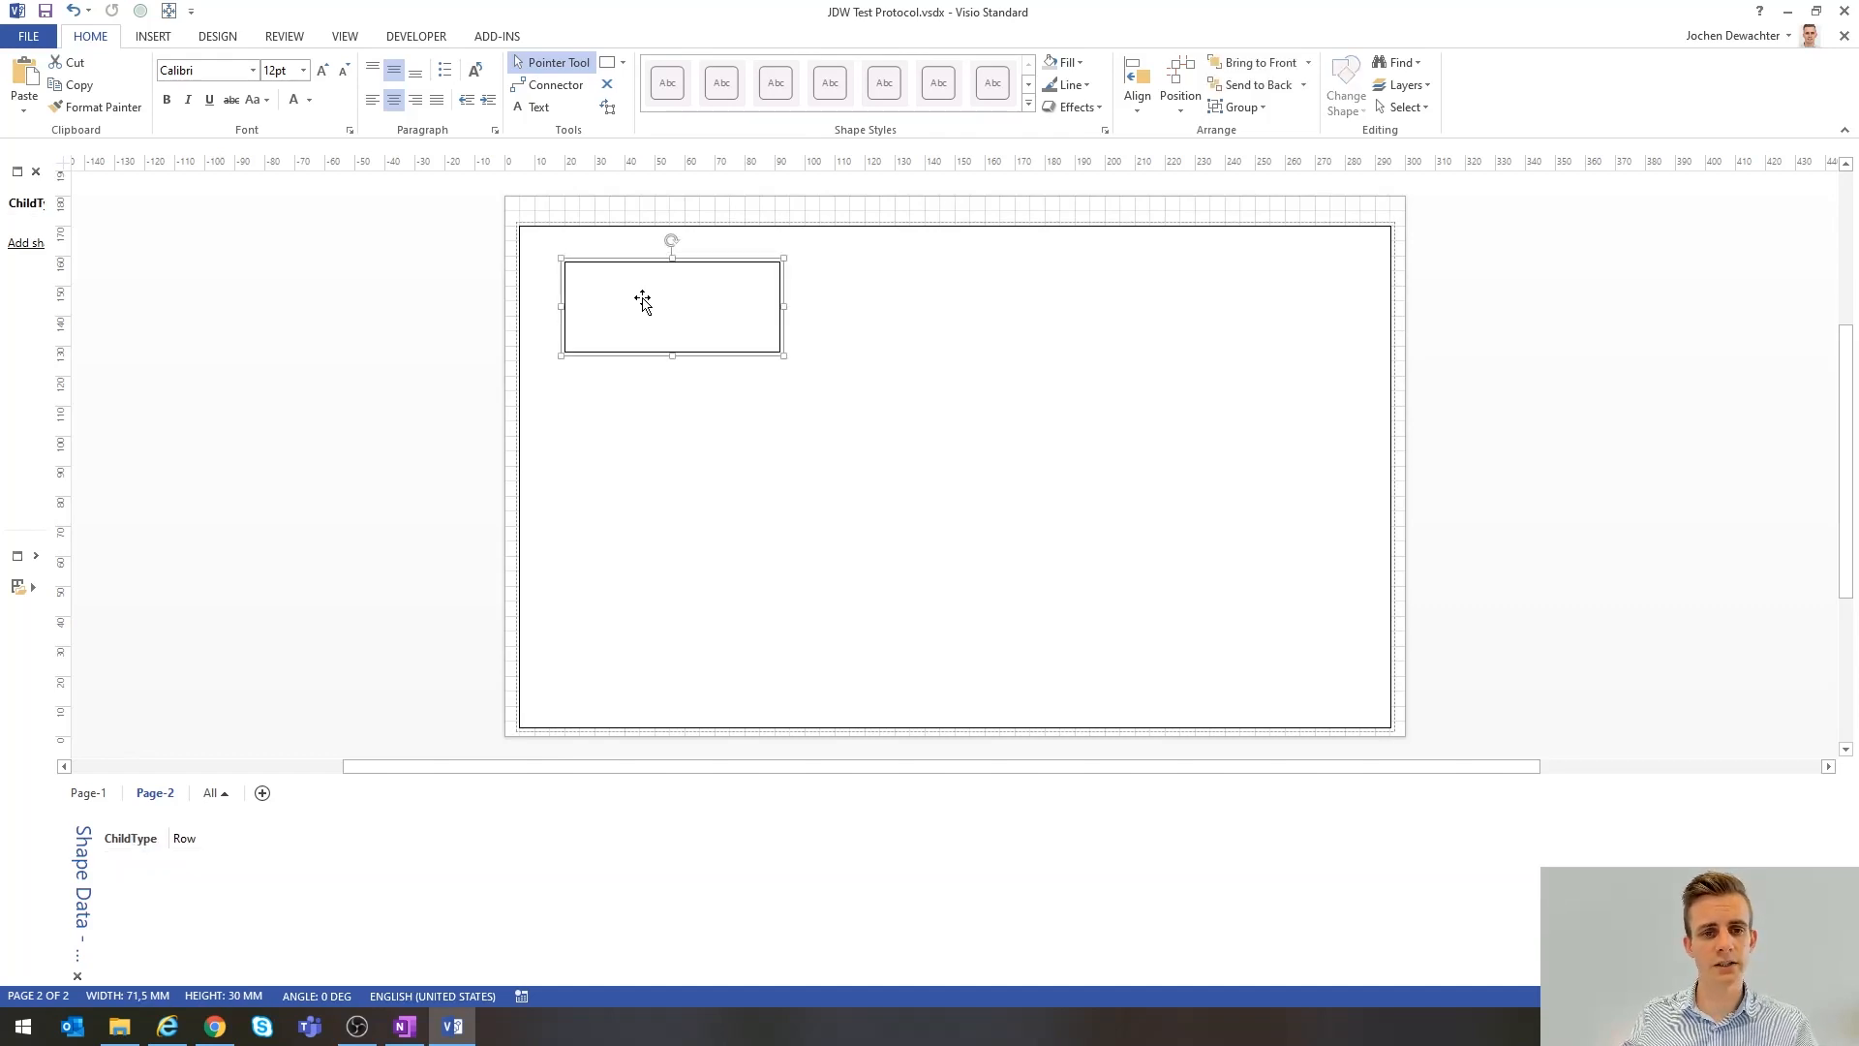
pyautogui.click(641, 303)
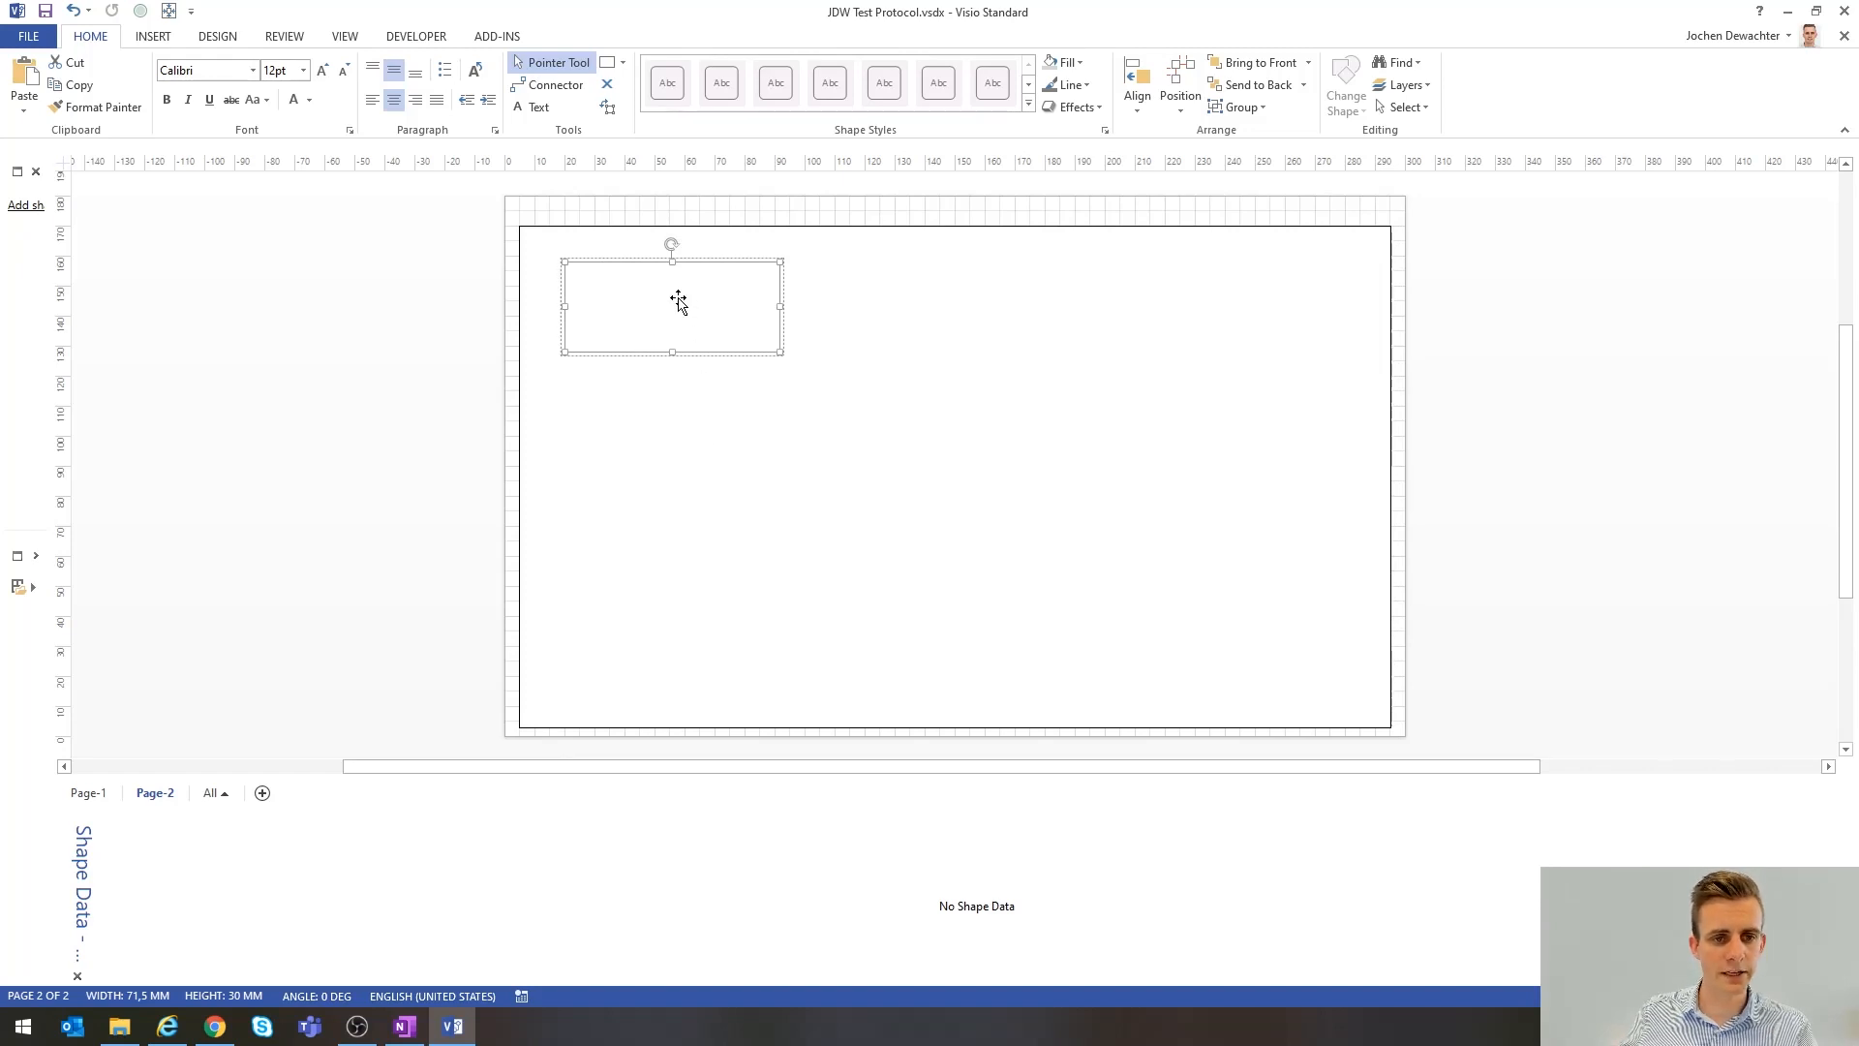
pyautogui.rightClick(446, 869)
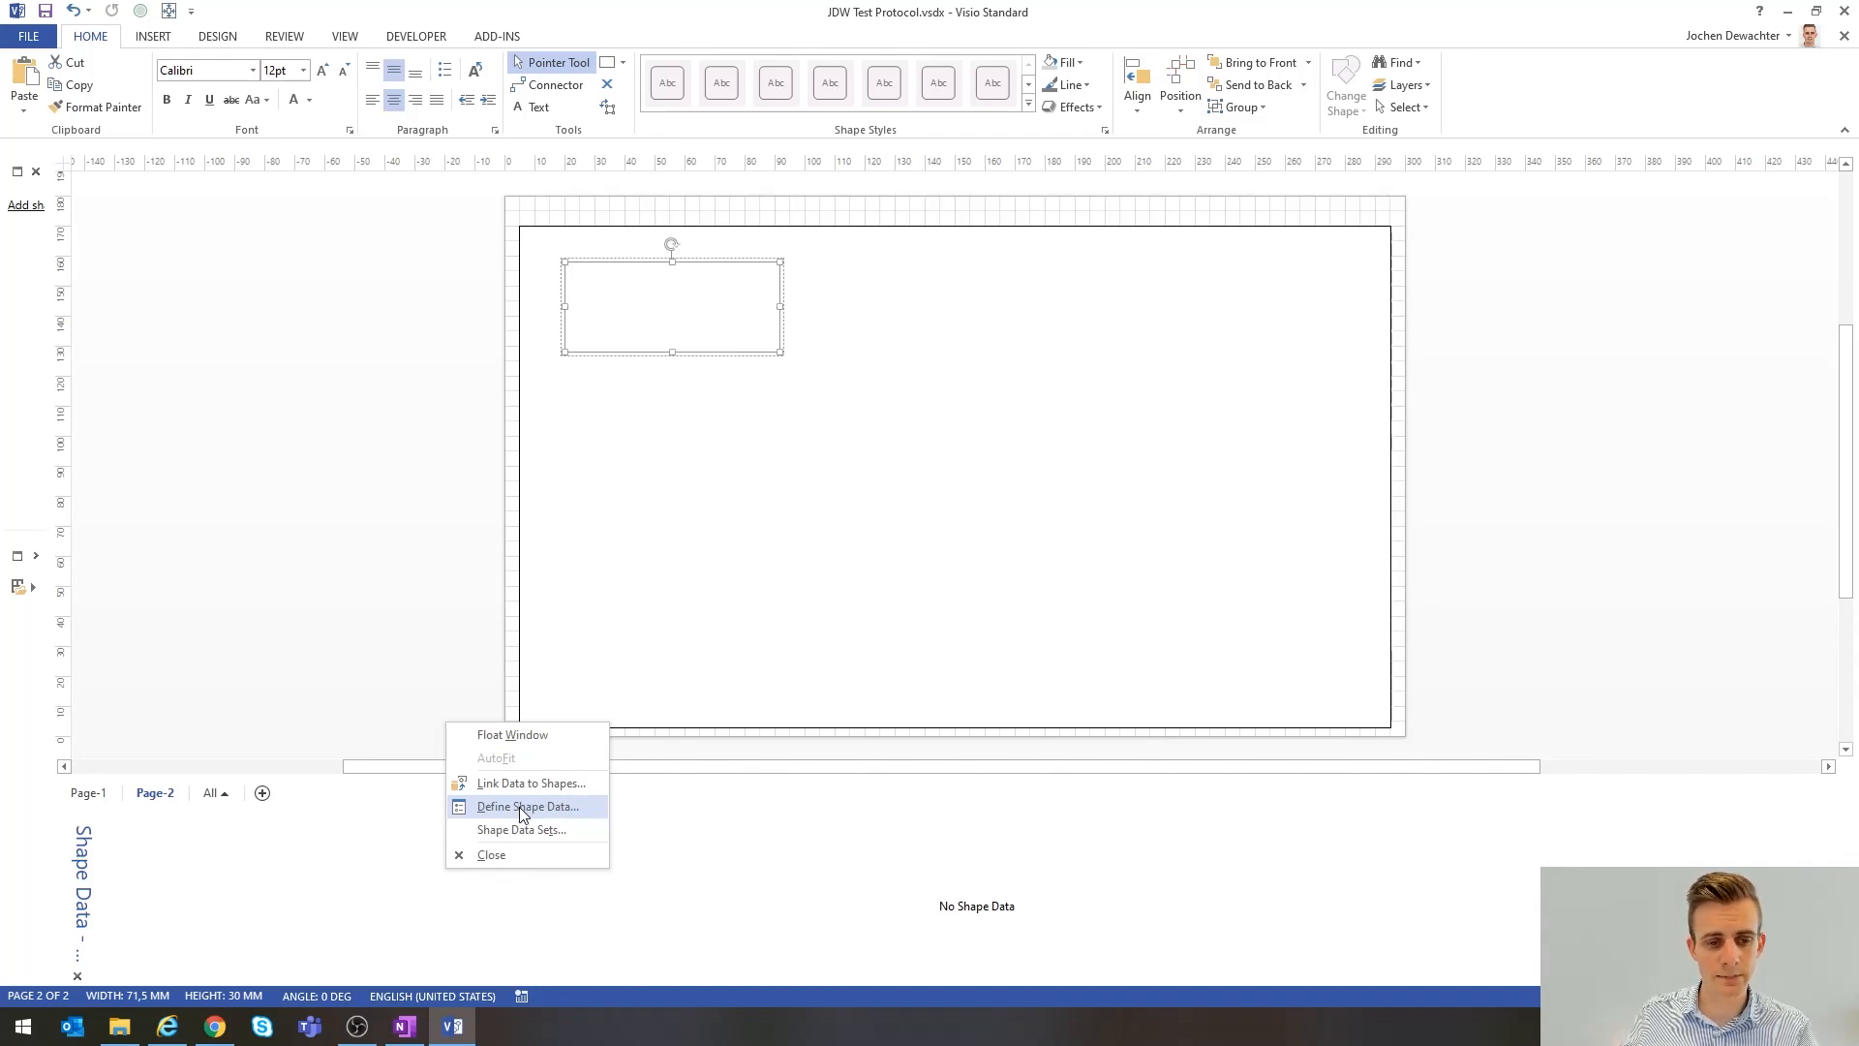
pyautogui.click(518, 805)
pyautogui.write('P')
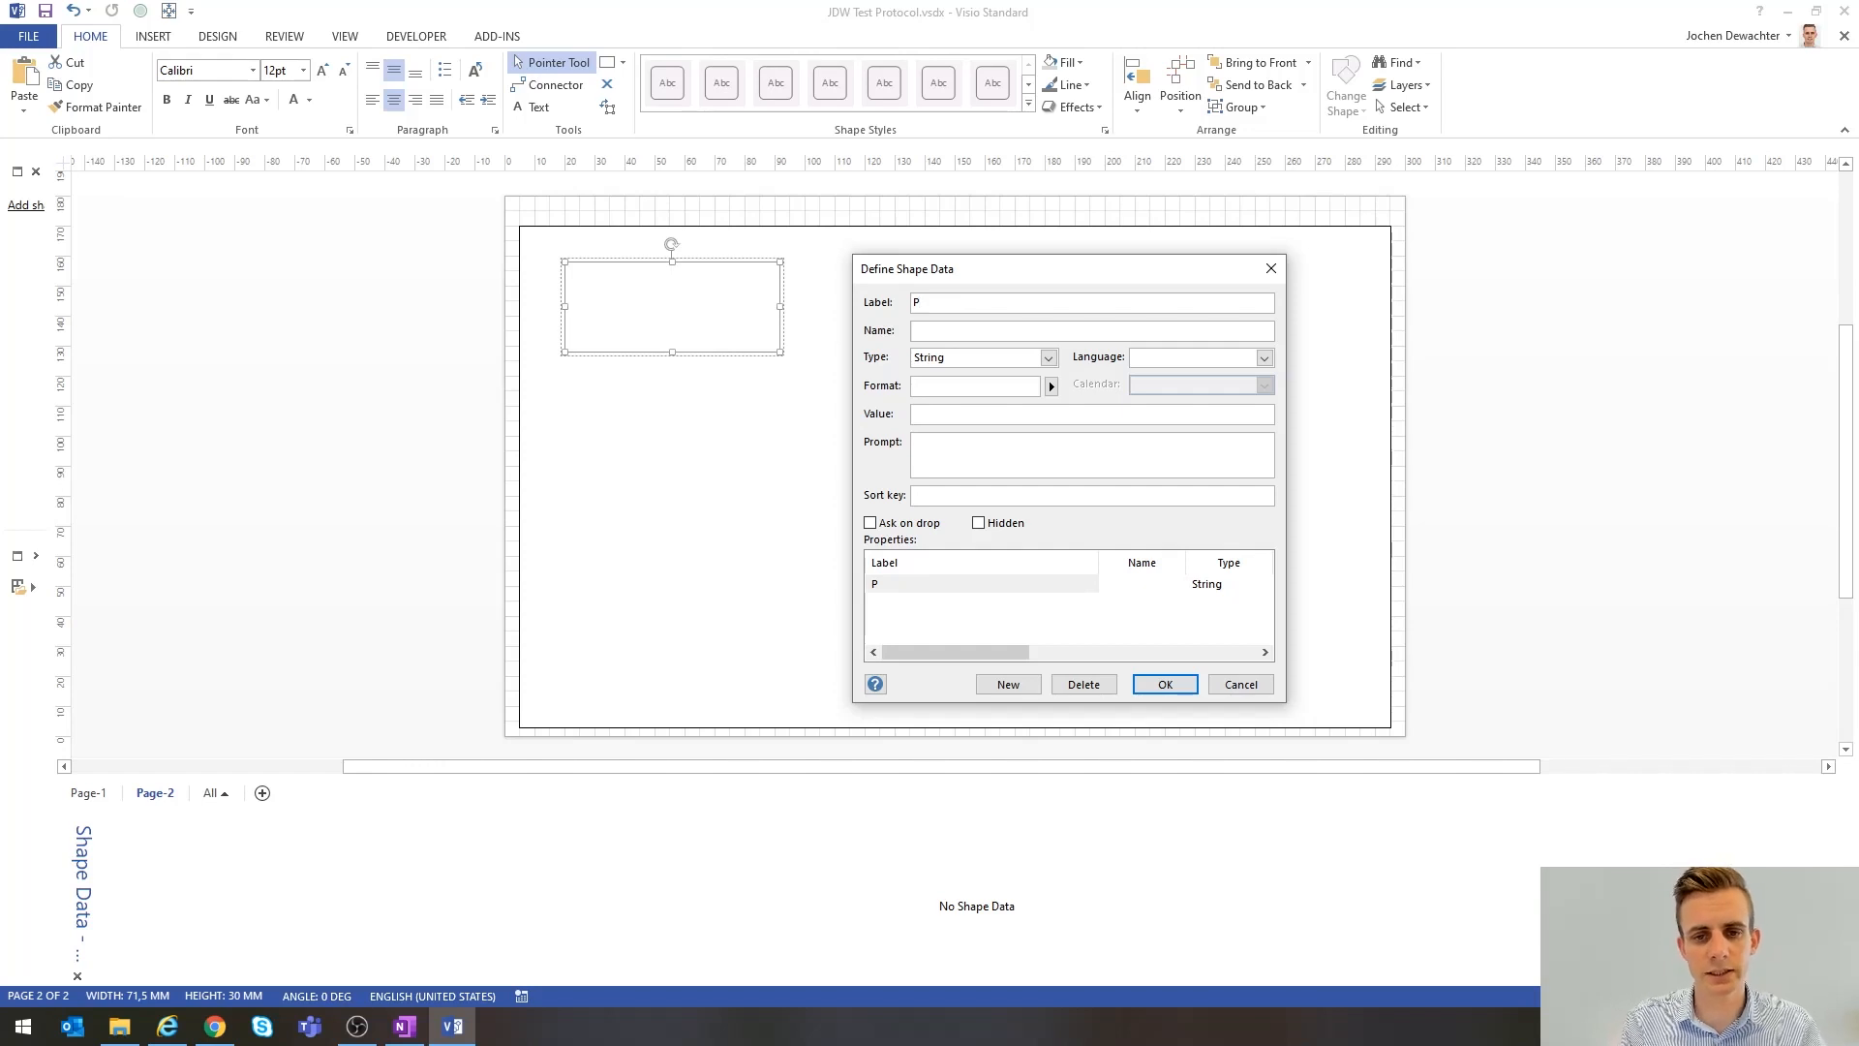
pyautogui.write('aram')
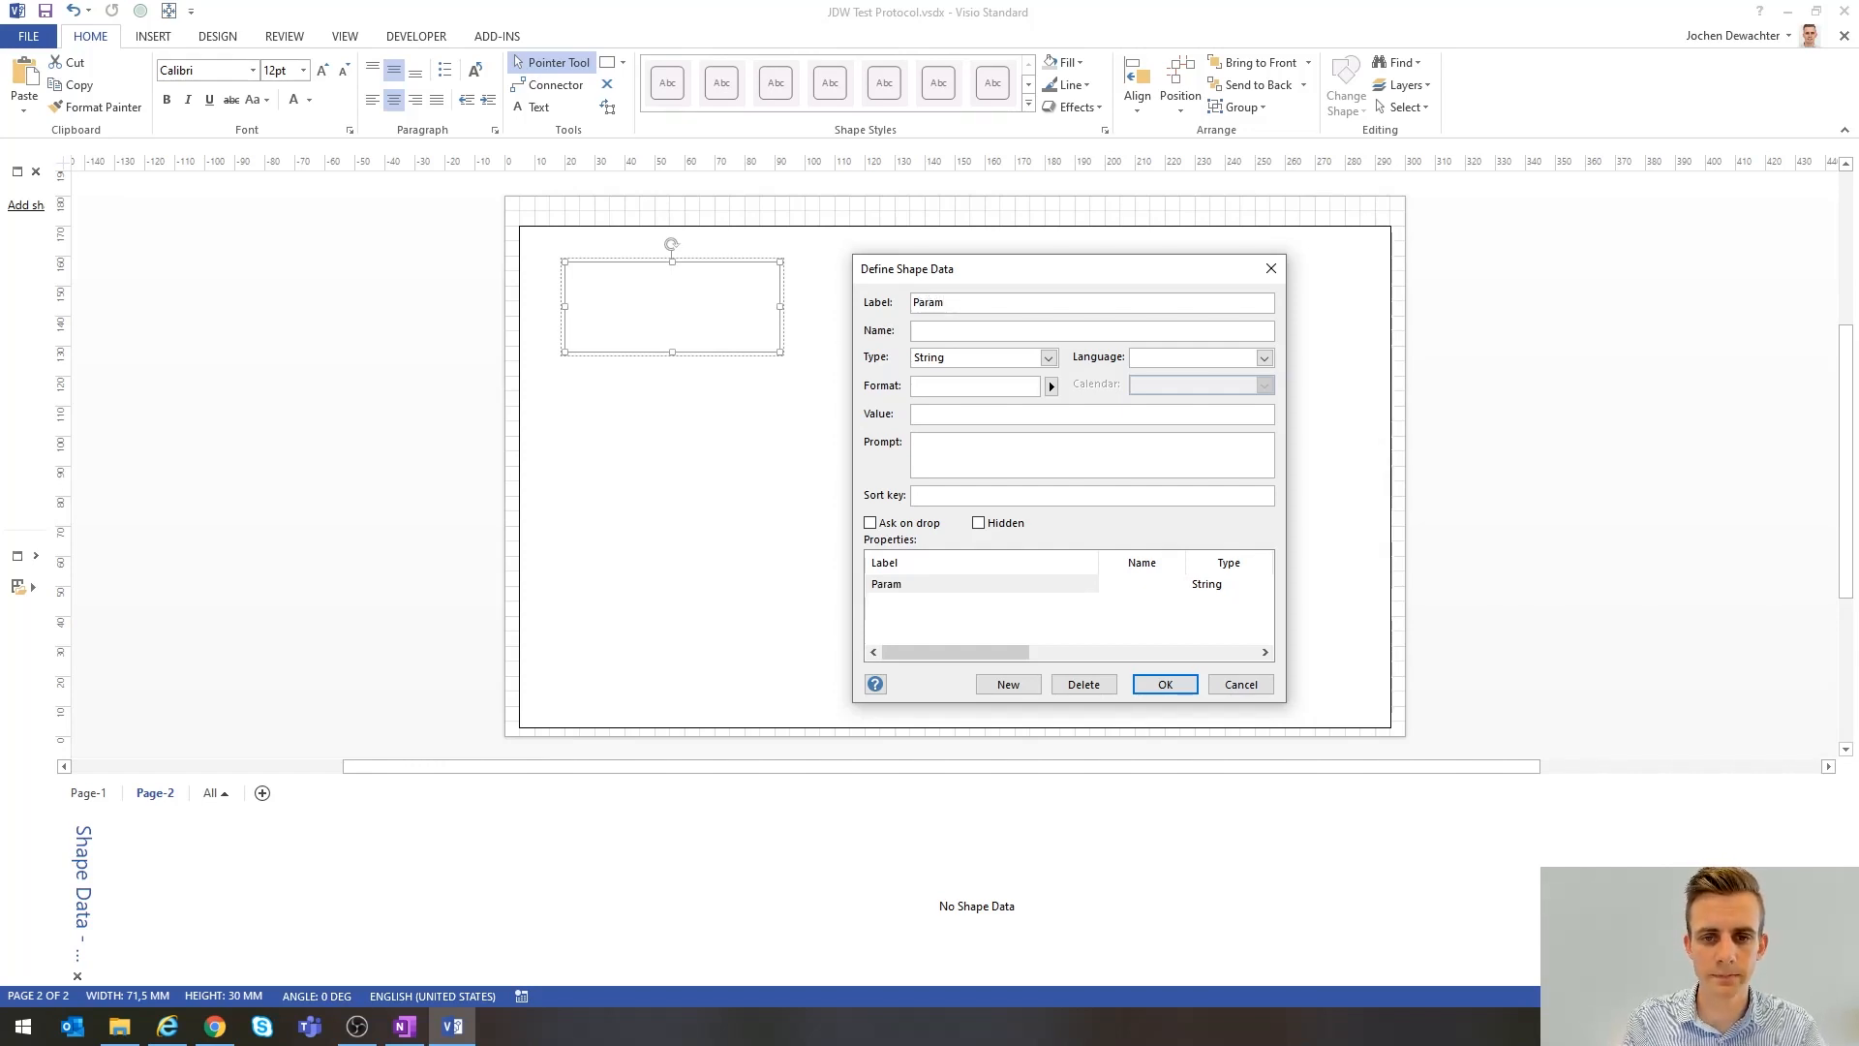
pyautogui.write('eter')
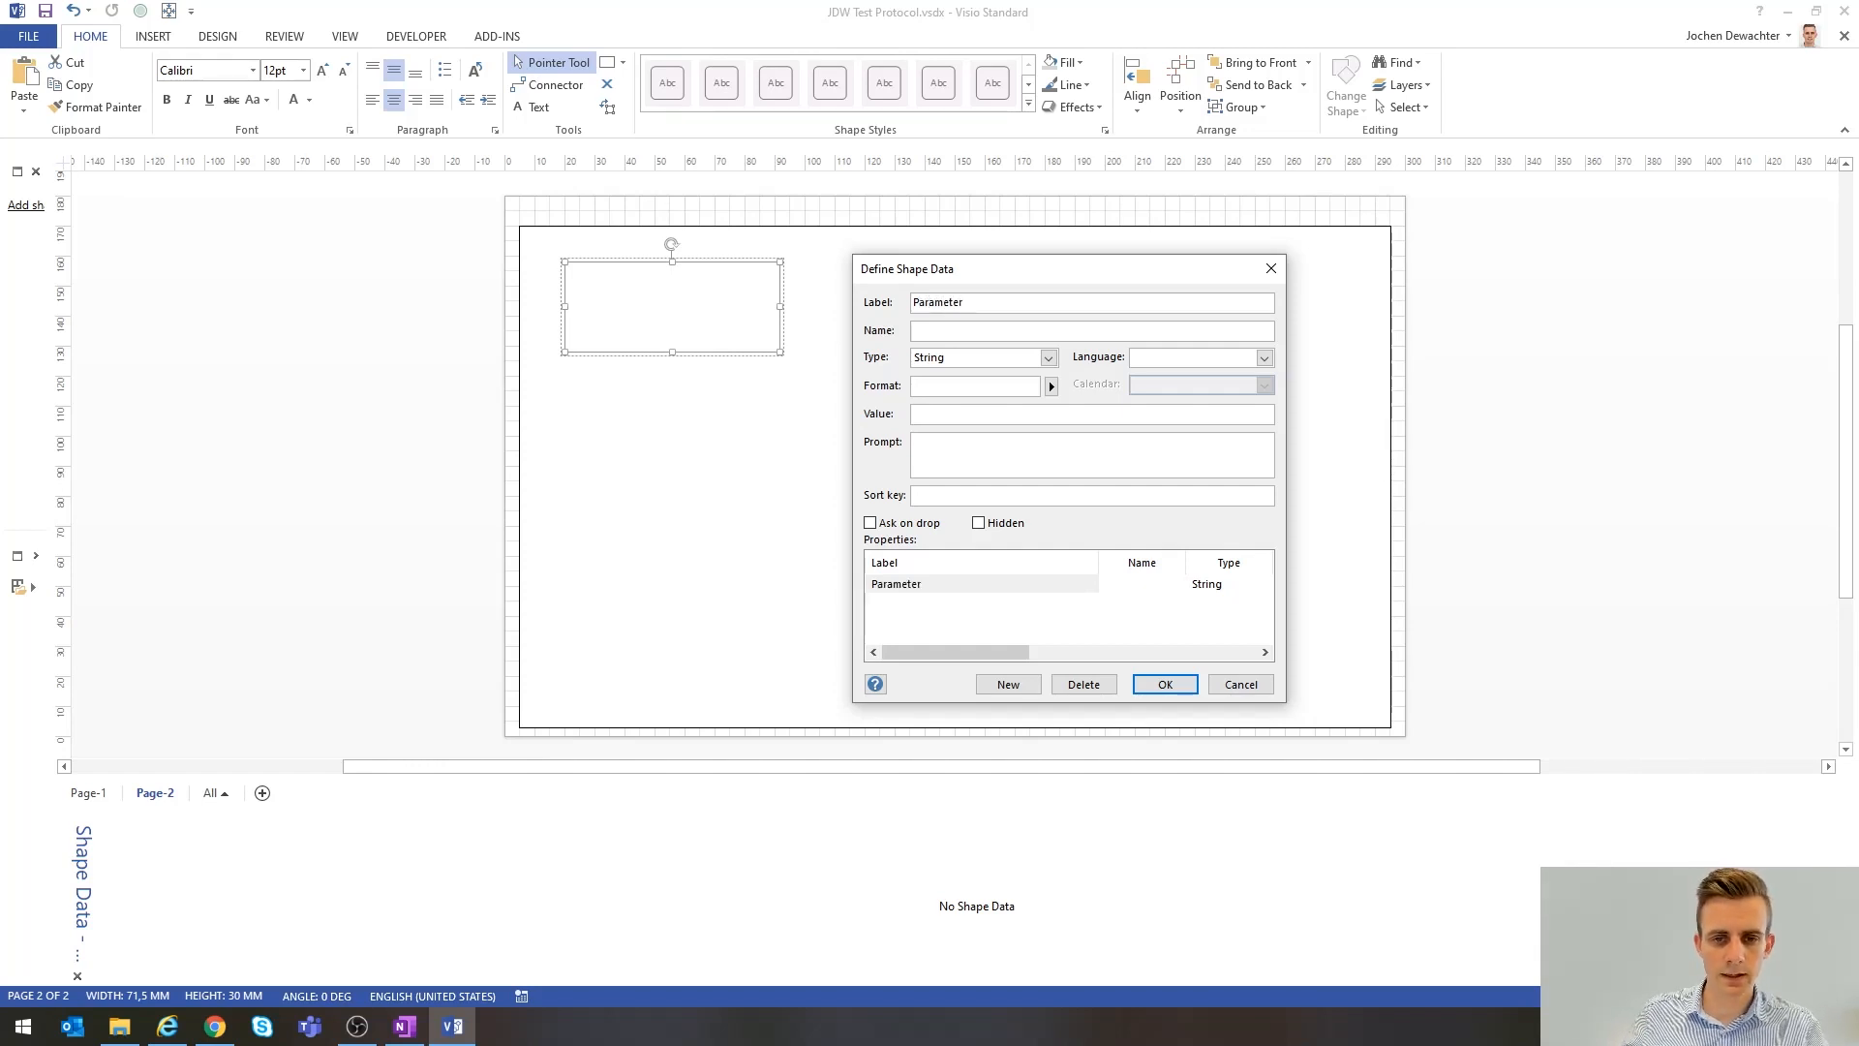
pyautogui.click(1026, 412)
pyautogui.write('*')
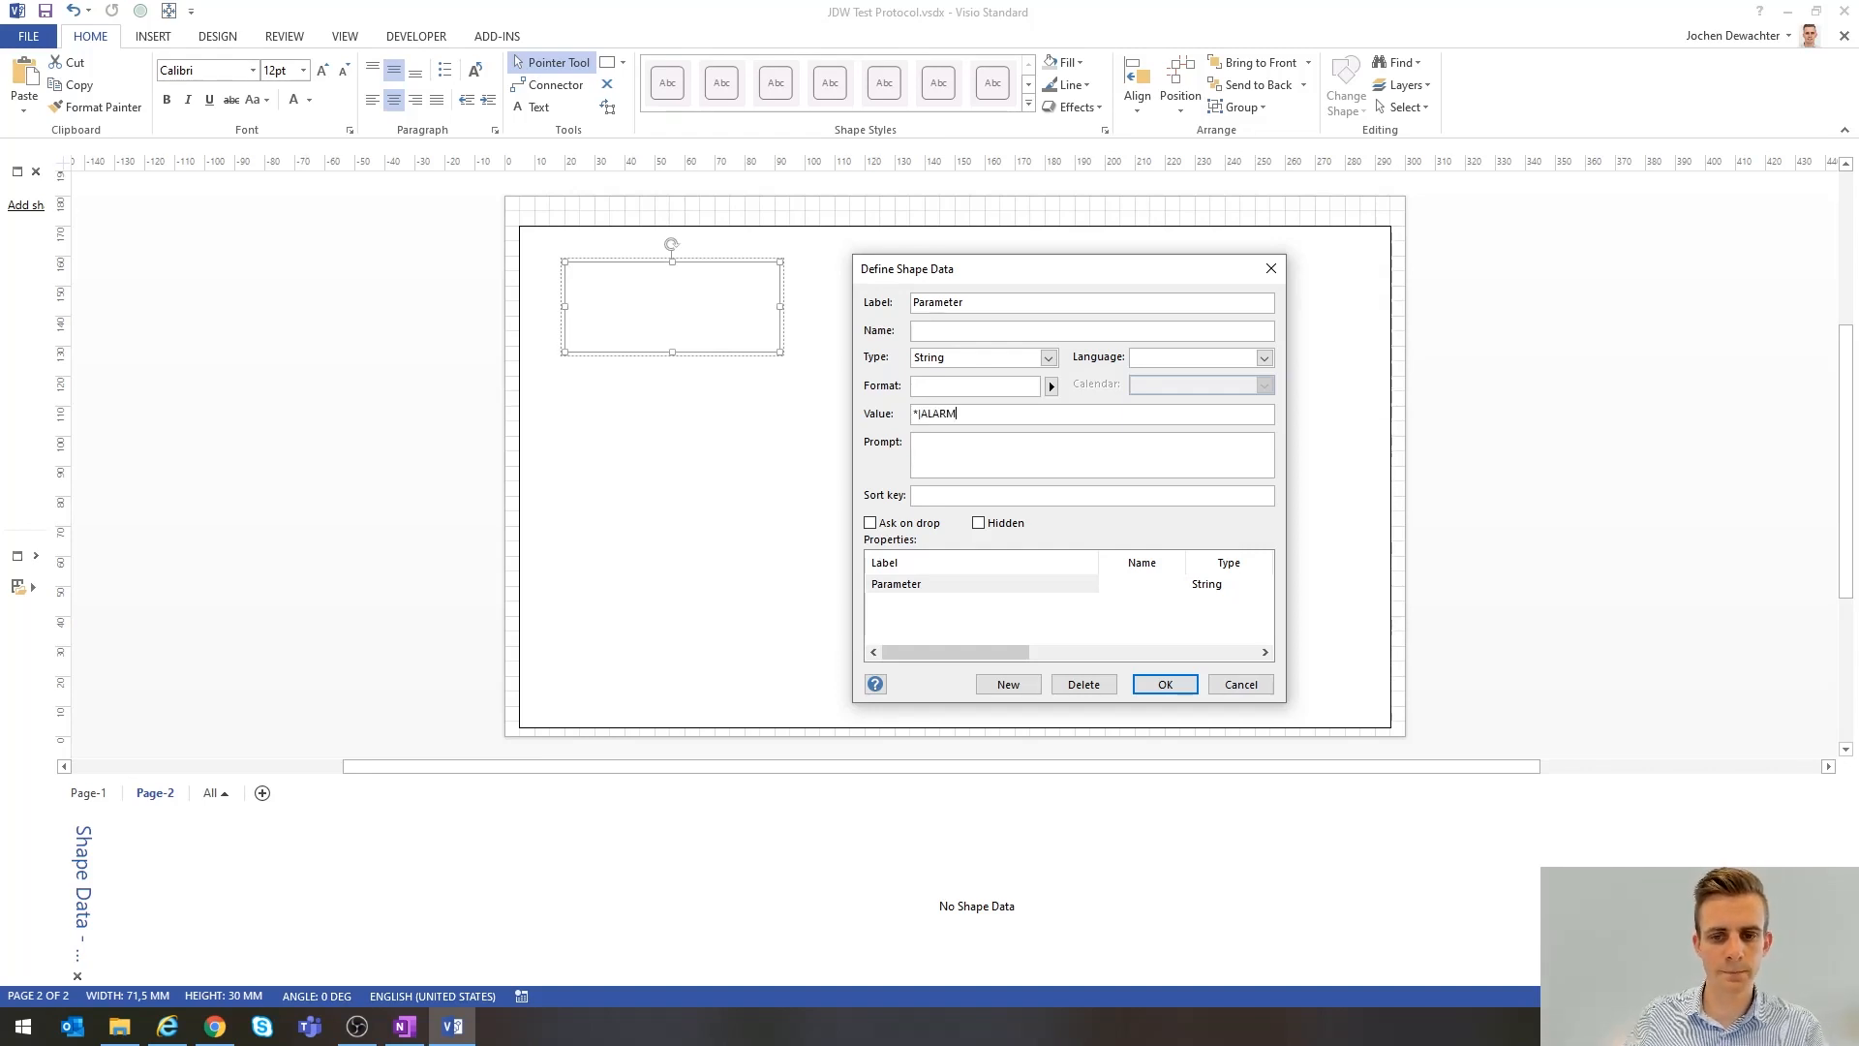
pyautogui.click(1158, 683)
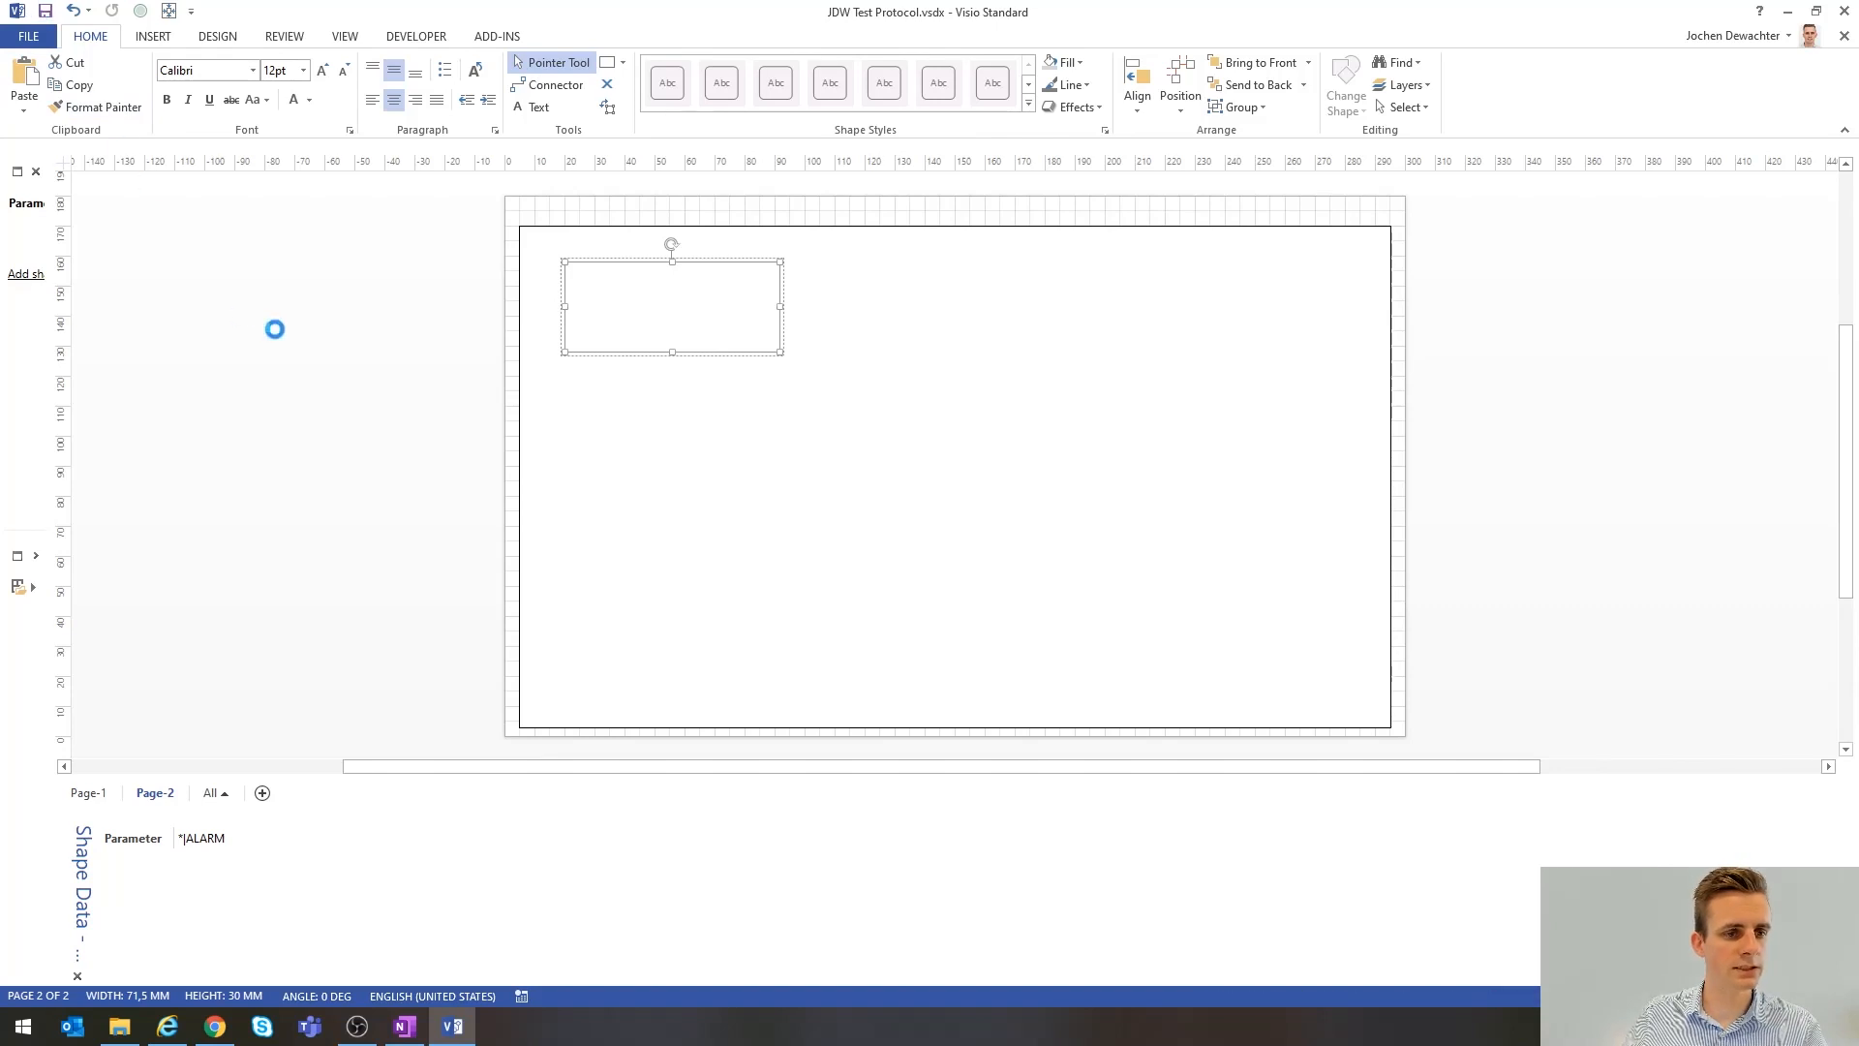
# - Switch to DataMiner and check the Page-2 shape colours against the alarm colours in the Test Table's Errors column
pyautogui.click(174, 1031)
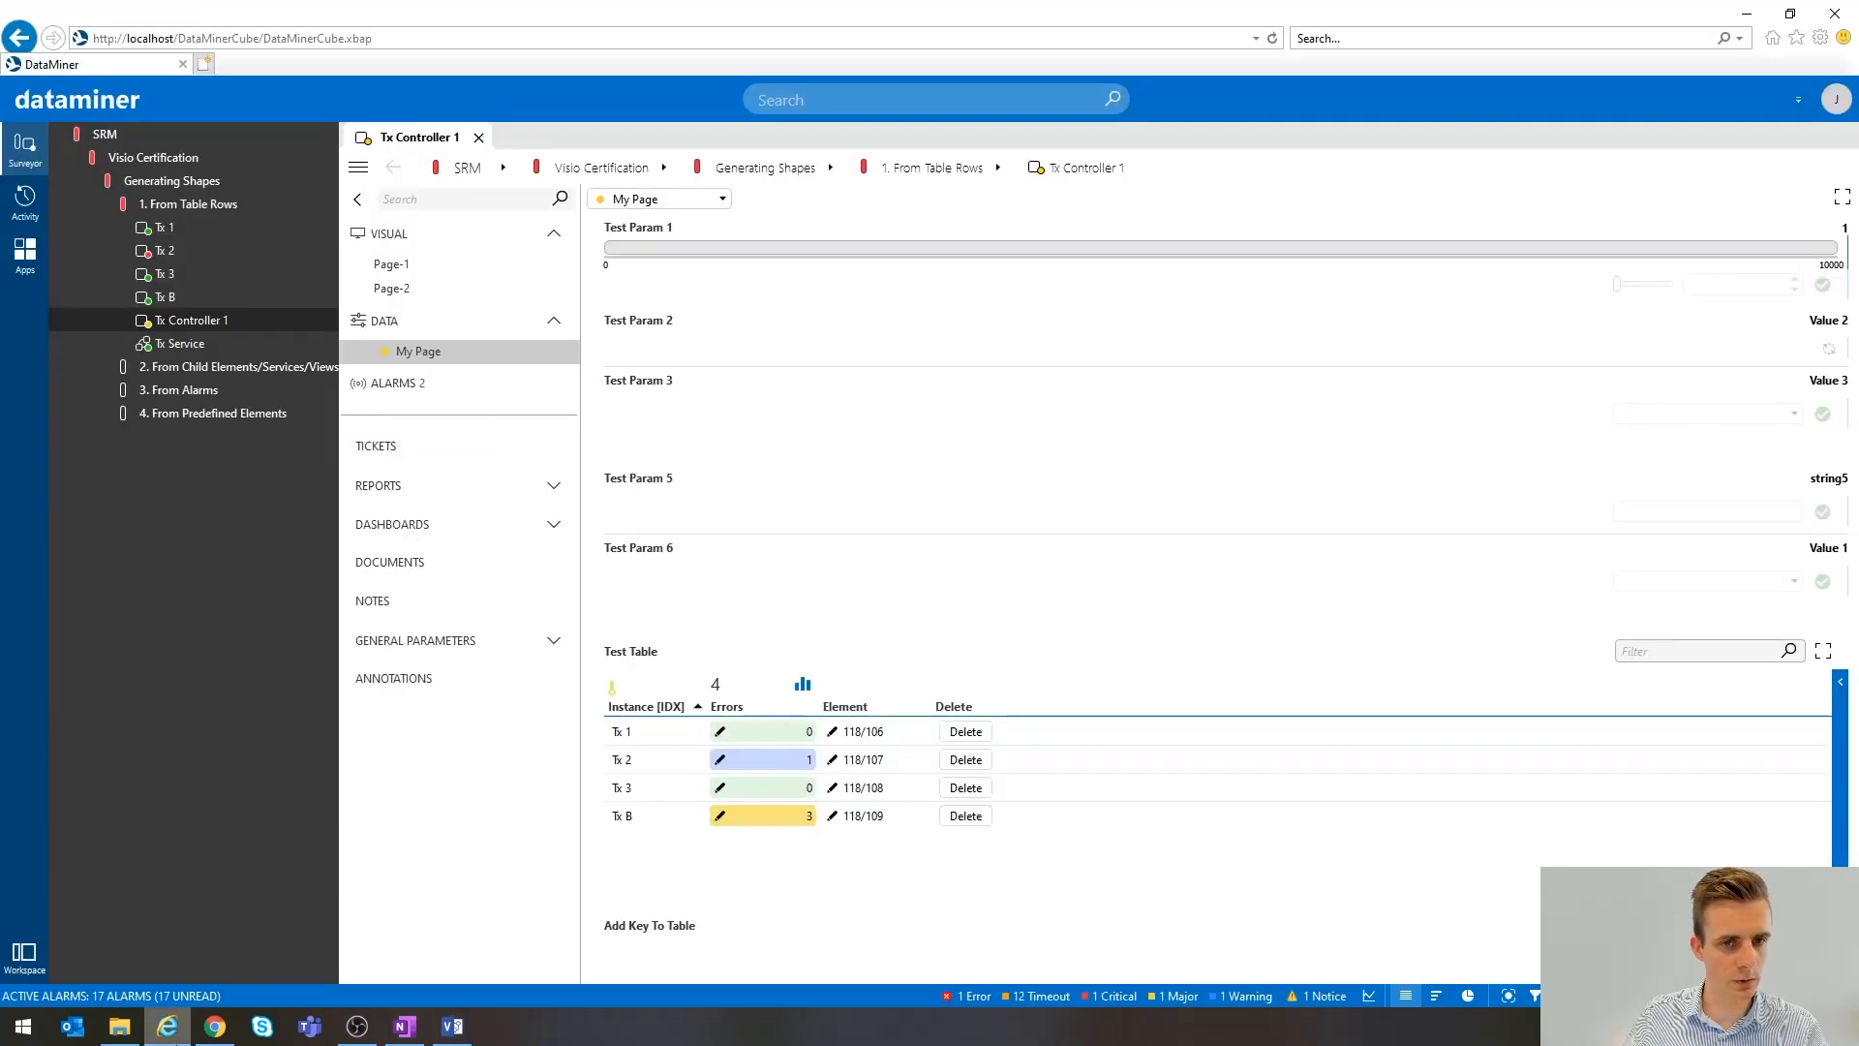
pyautogui.click(459, 290)
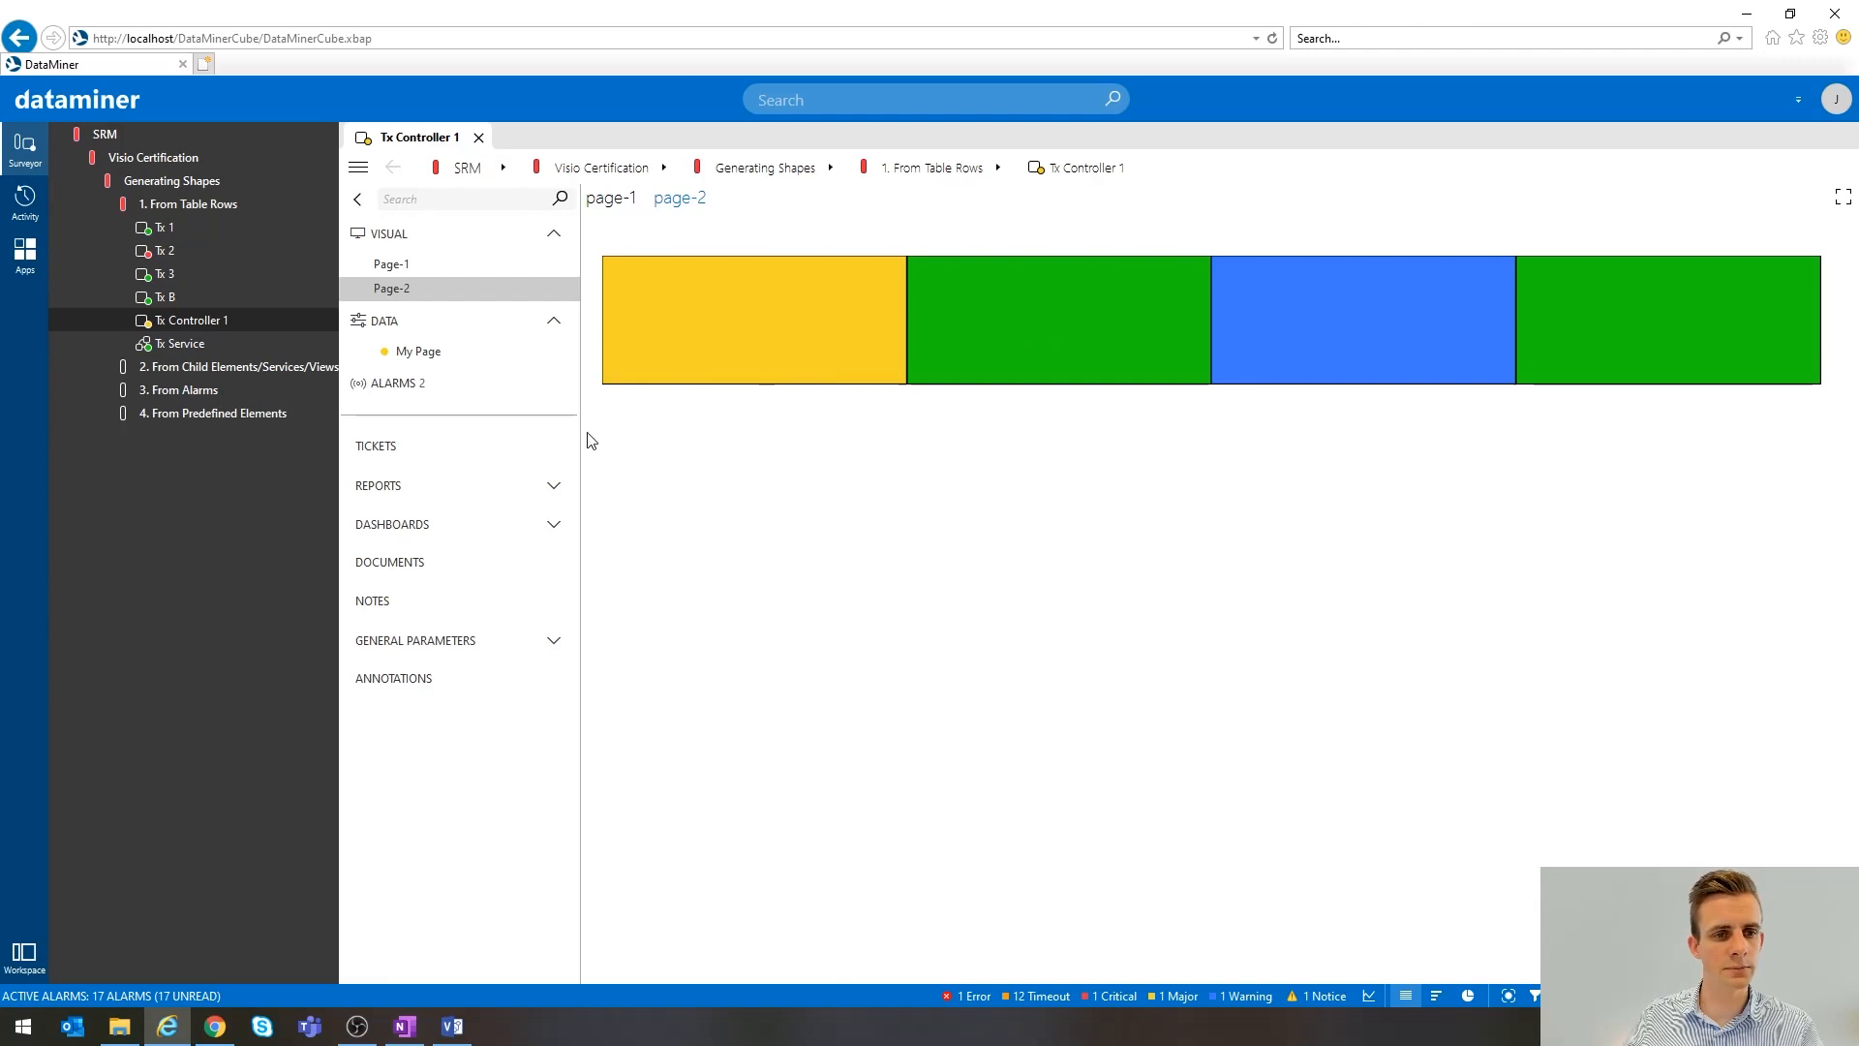
pyautogui.click(452, 356)
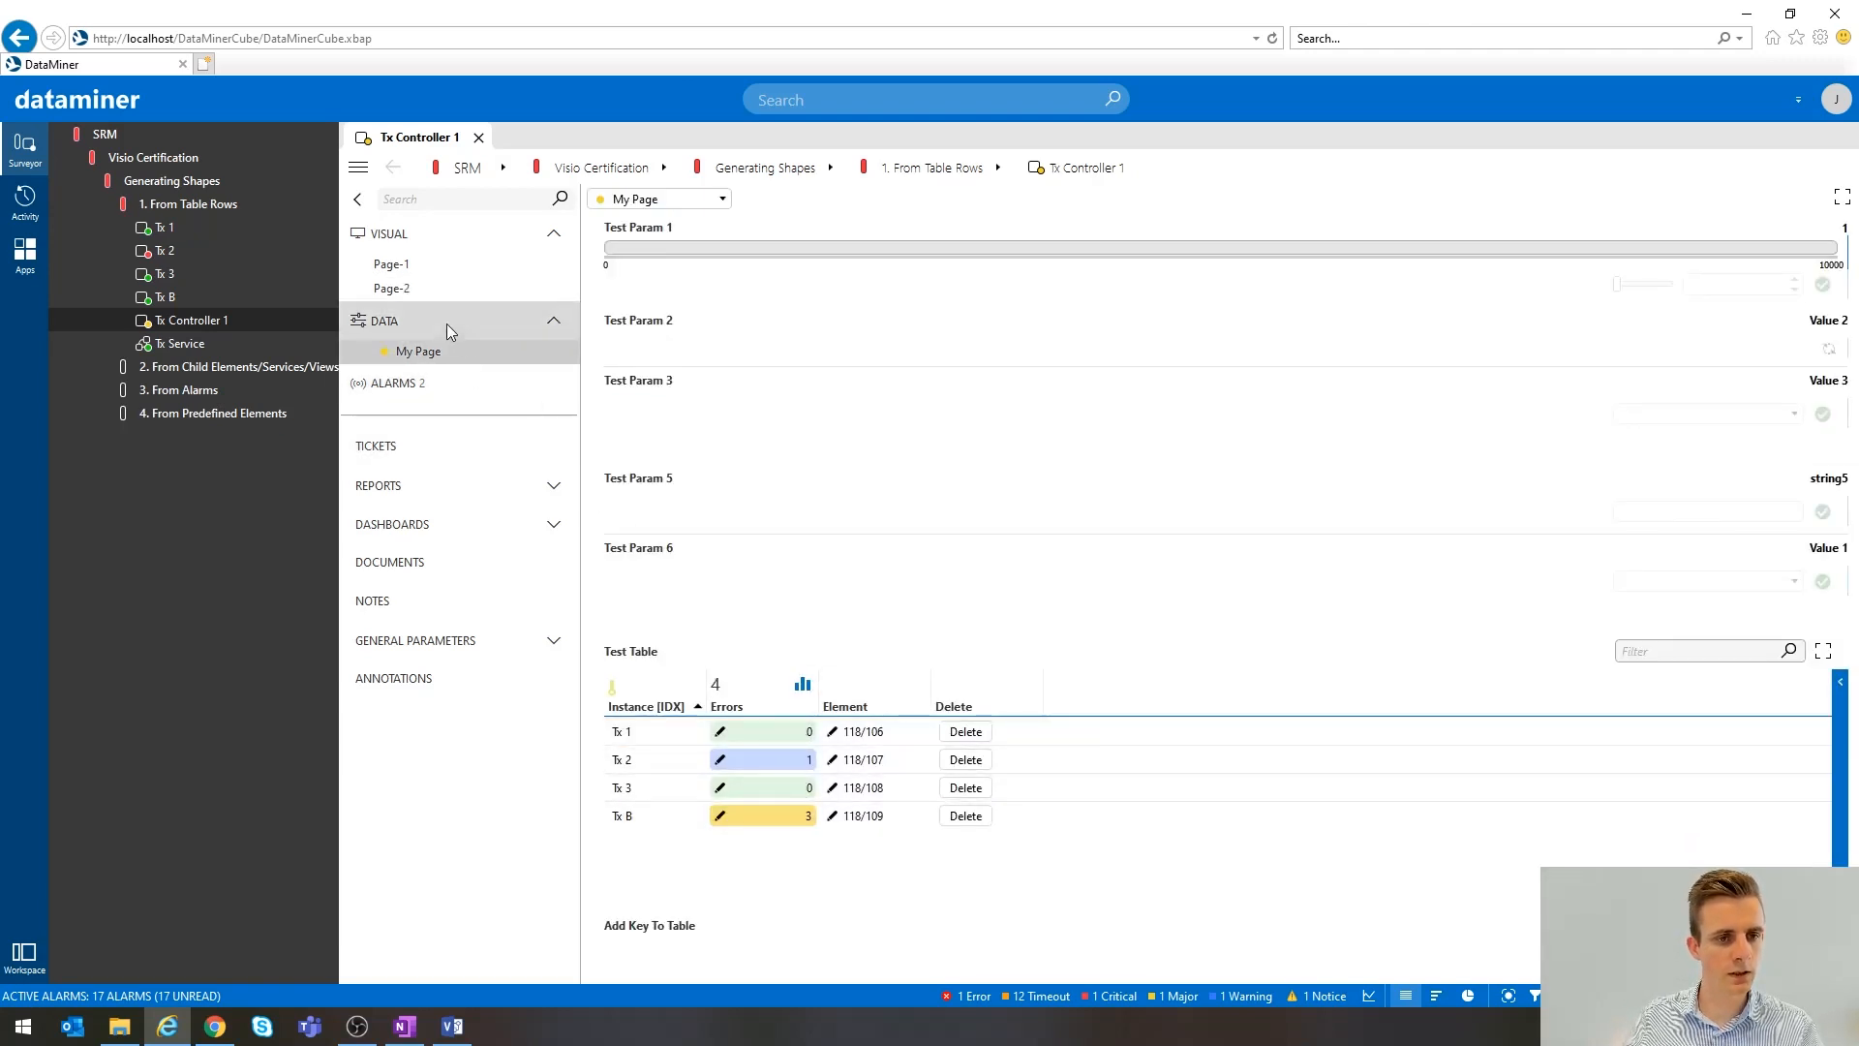
pyautogui.click(422, 287)
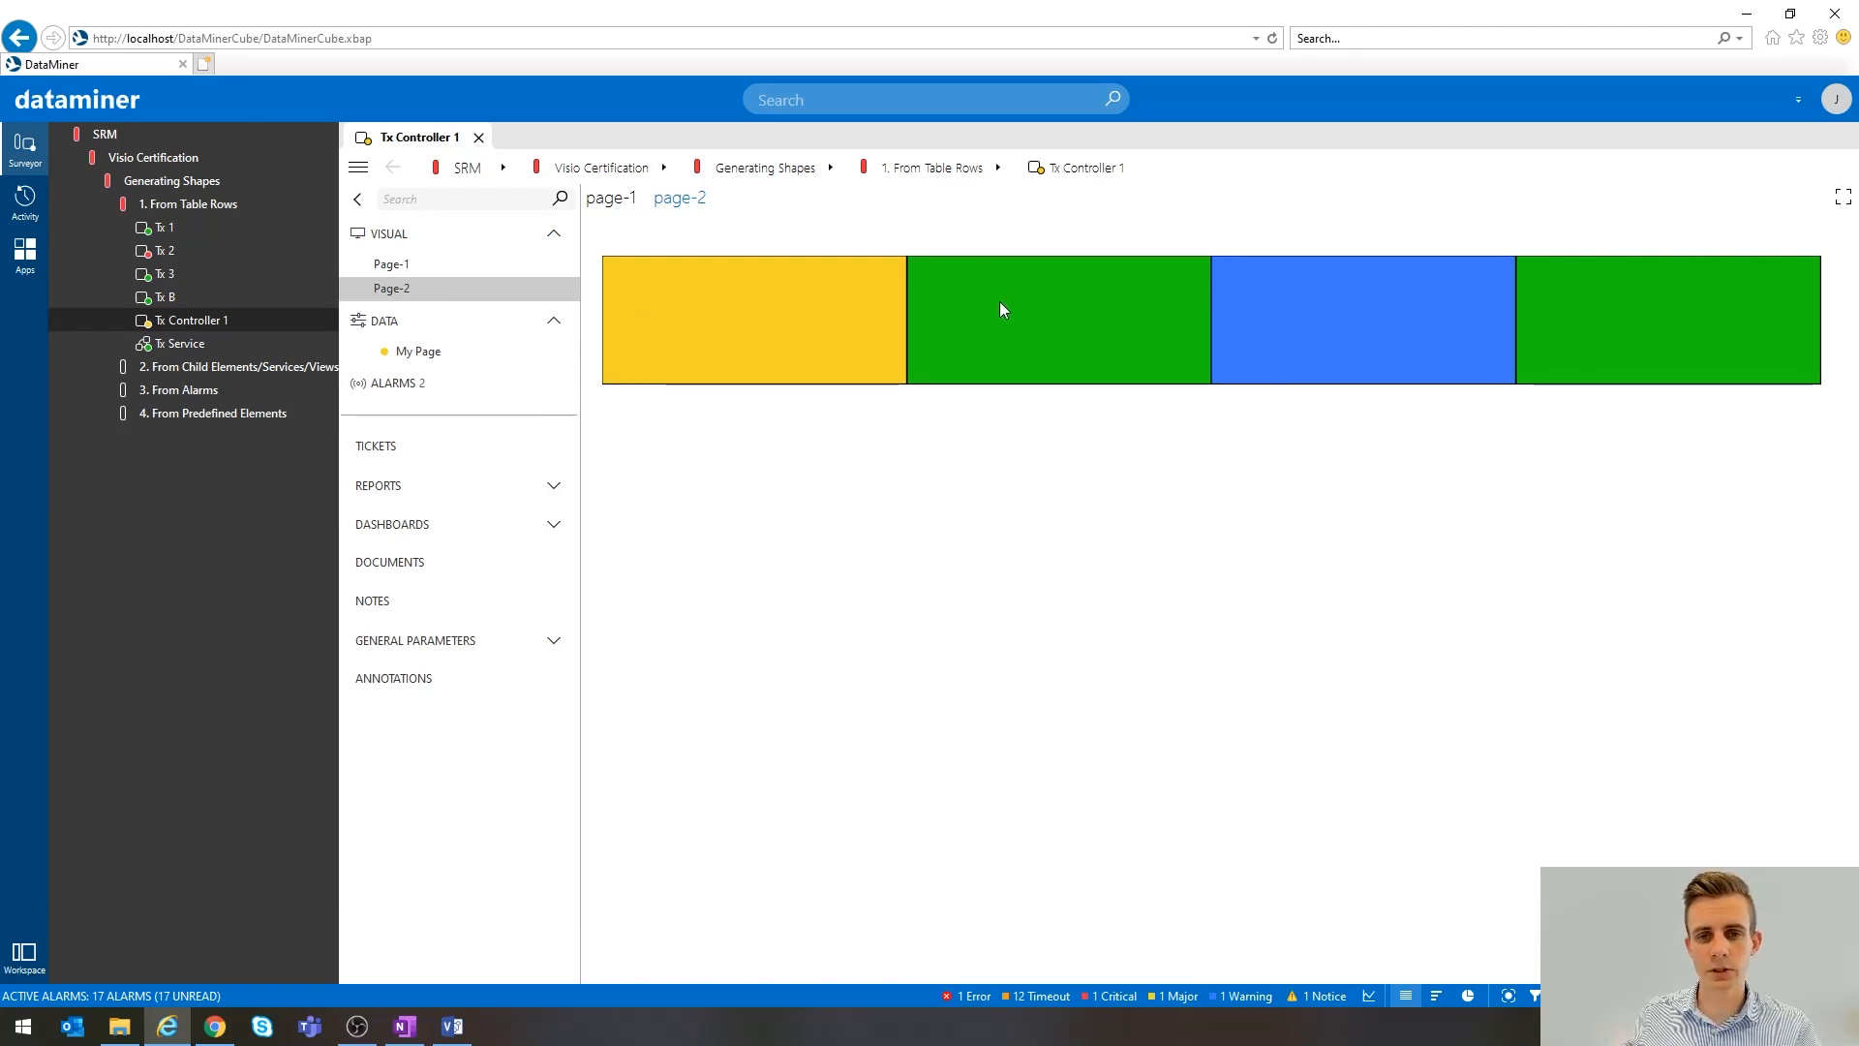
pyautogui.click(486, 351)
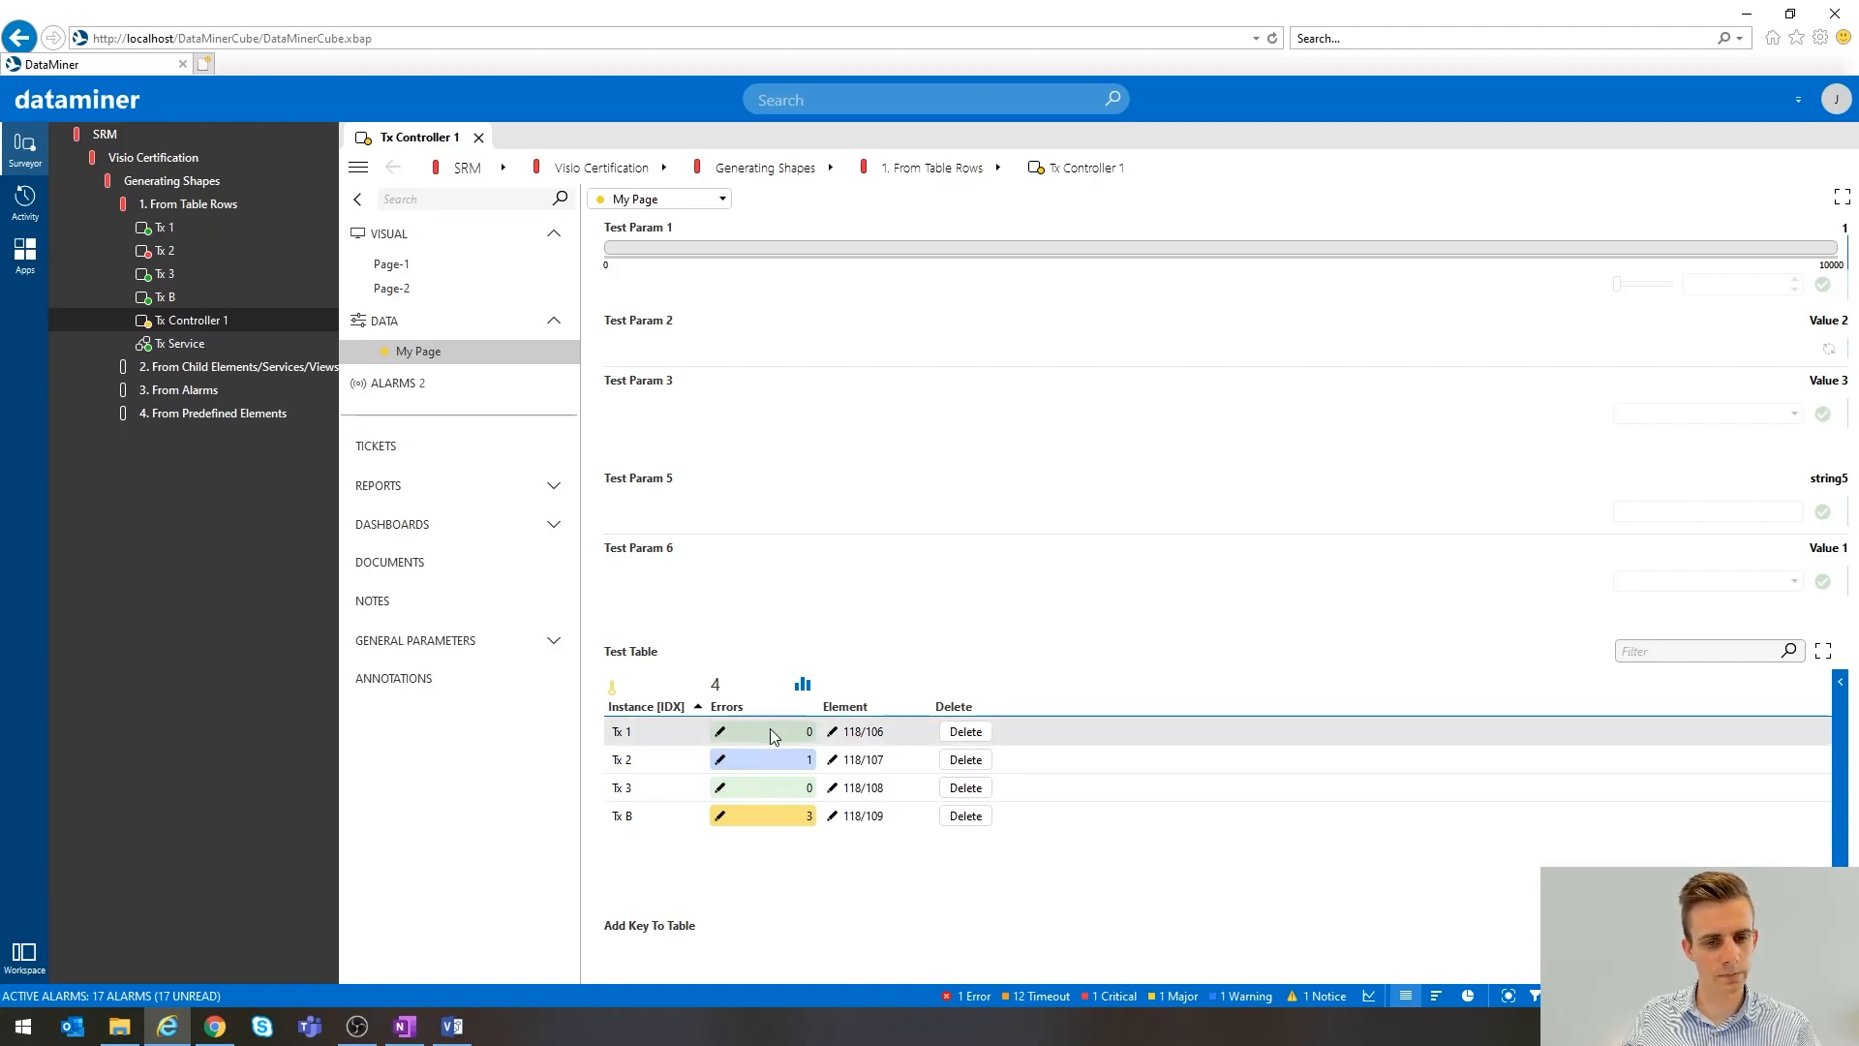
# - Return to Visio and open the small inner group with ChildType Row in its own group editing window
pyautogui.click(471, 1025)
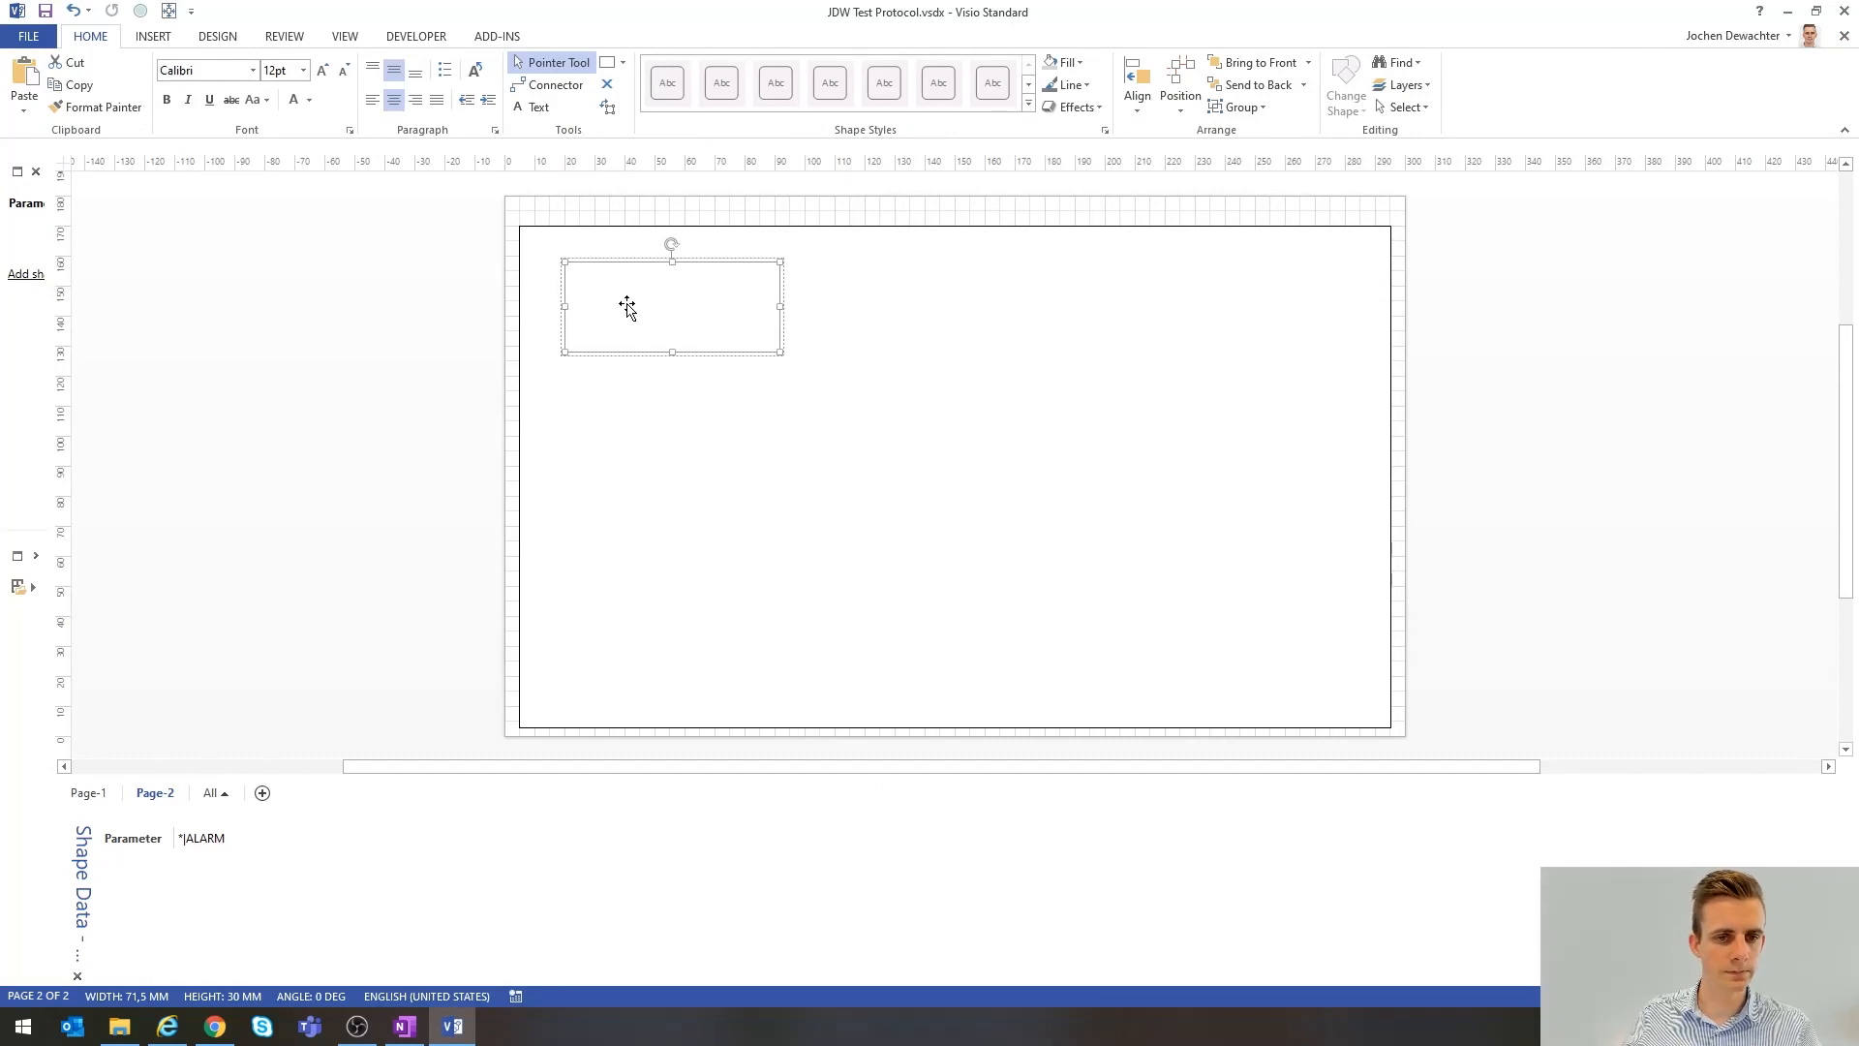
pyautogui.click(485, 303)
pyautogui.click(639, 299)
pyautogui.click(647, 300)
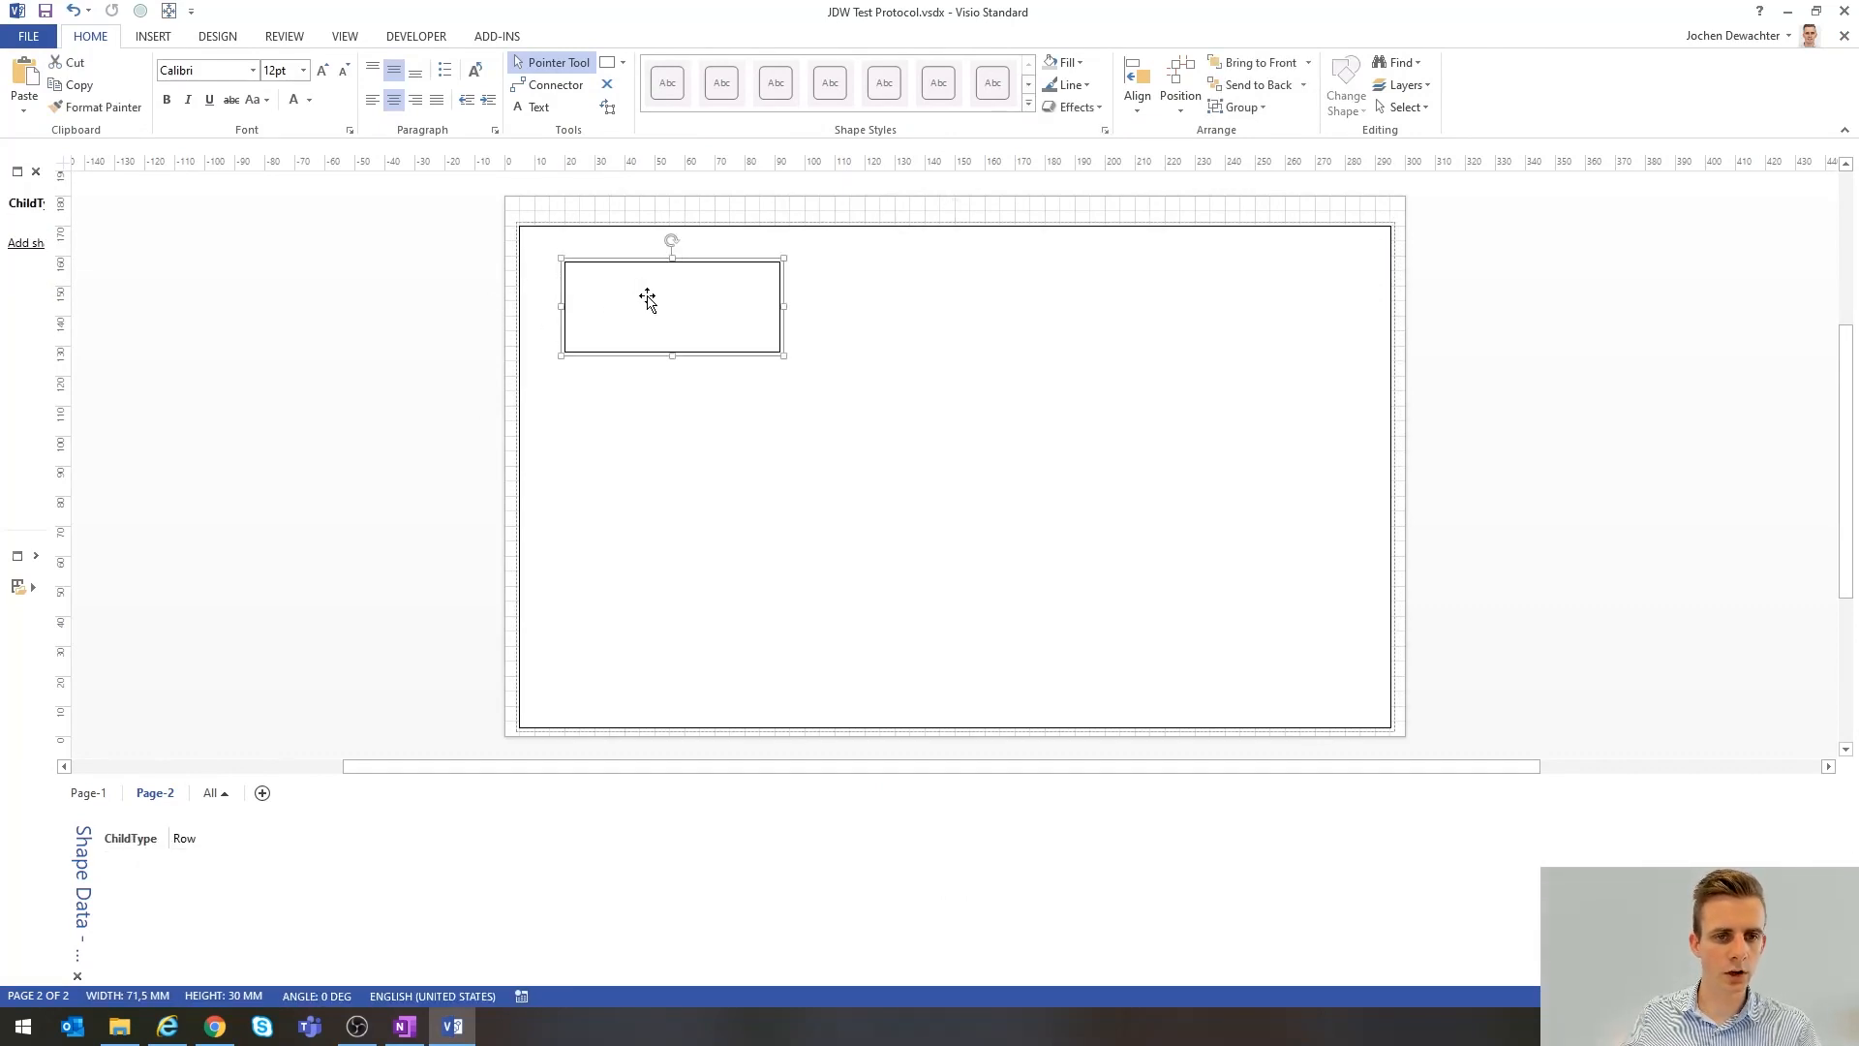
pyautogui.rightClick(647, 300)
pyautogui.moveTo(828, 407)
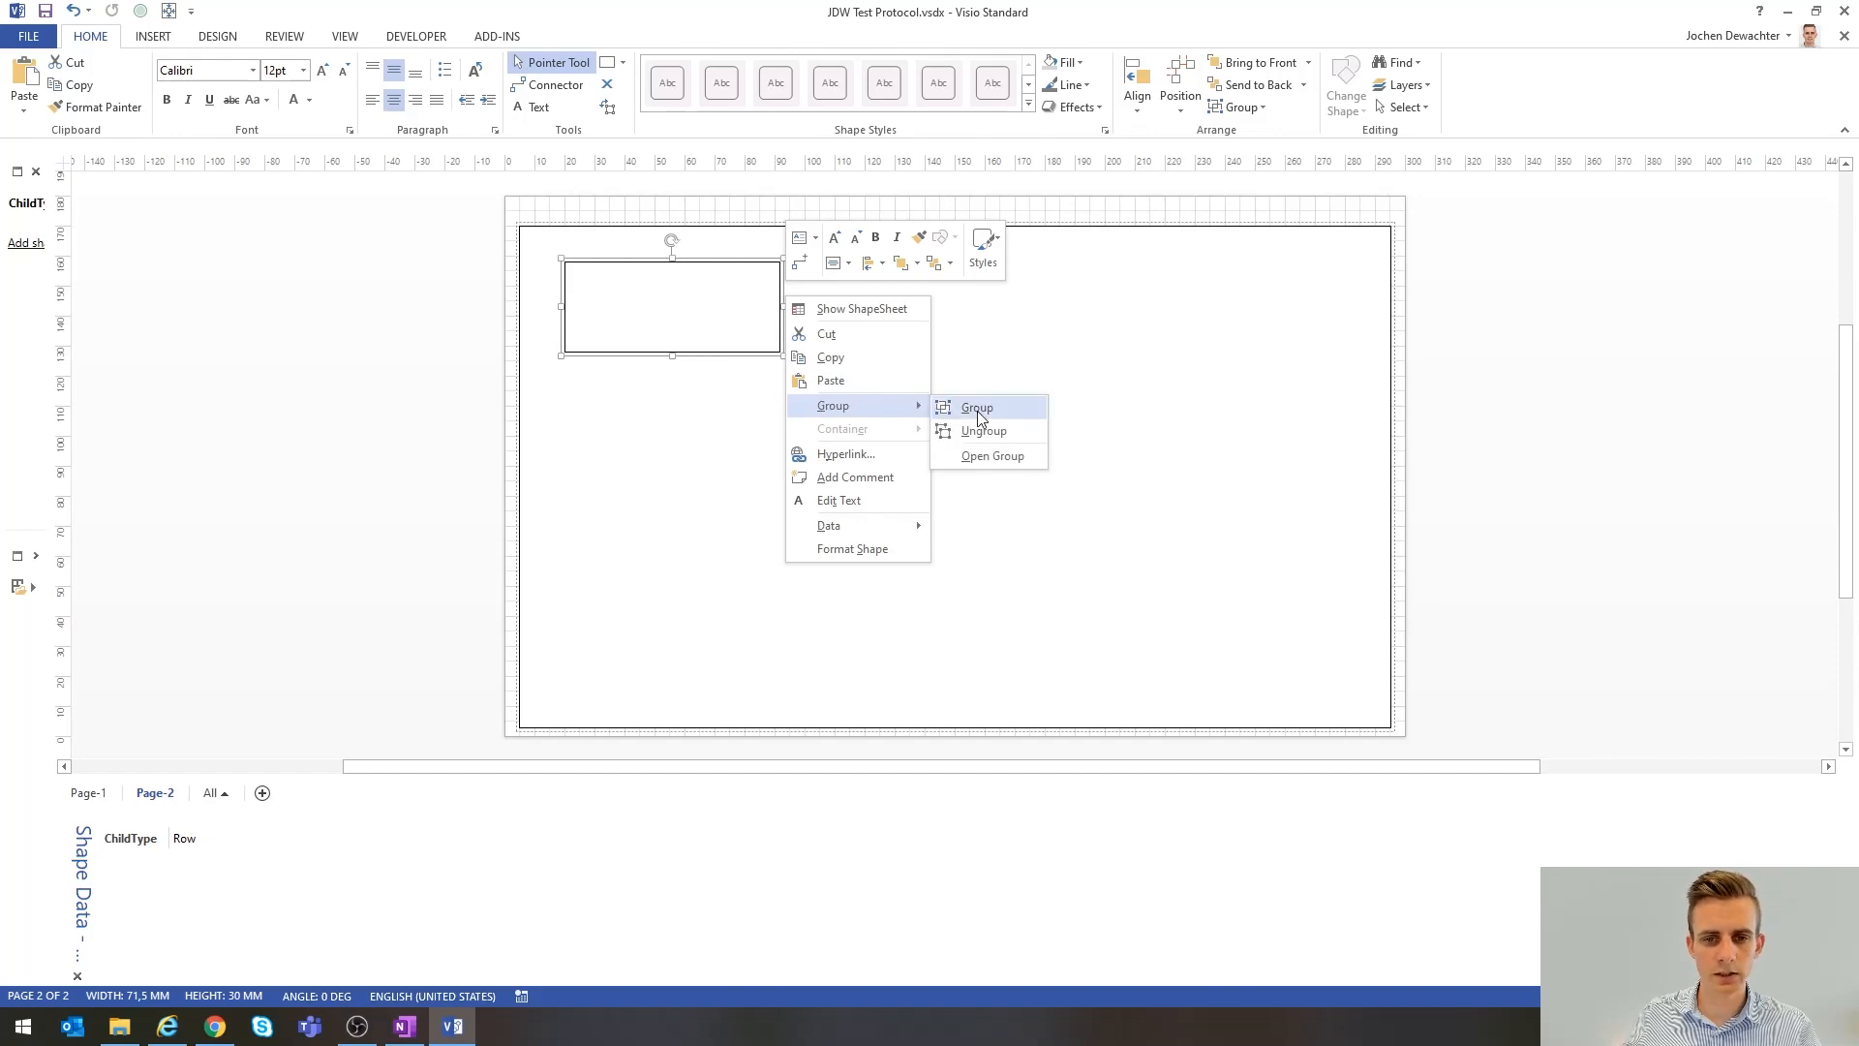
pyautogui.click(1005, 465)
pyautogui.scroll(-2, 904, 383)
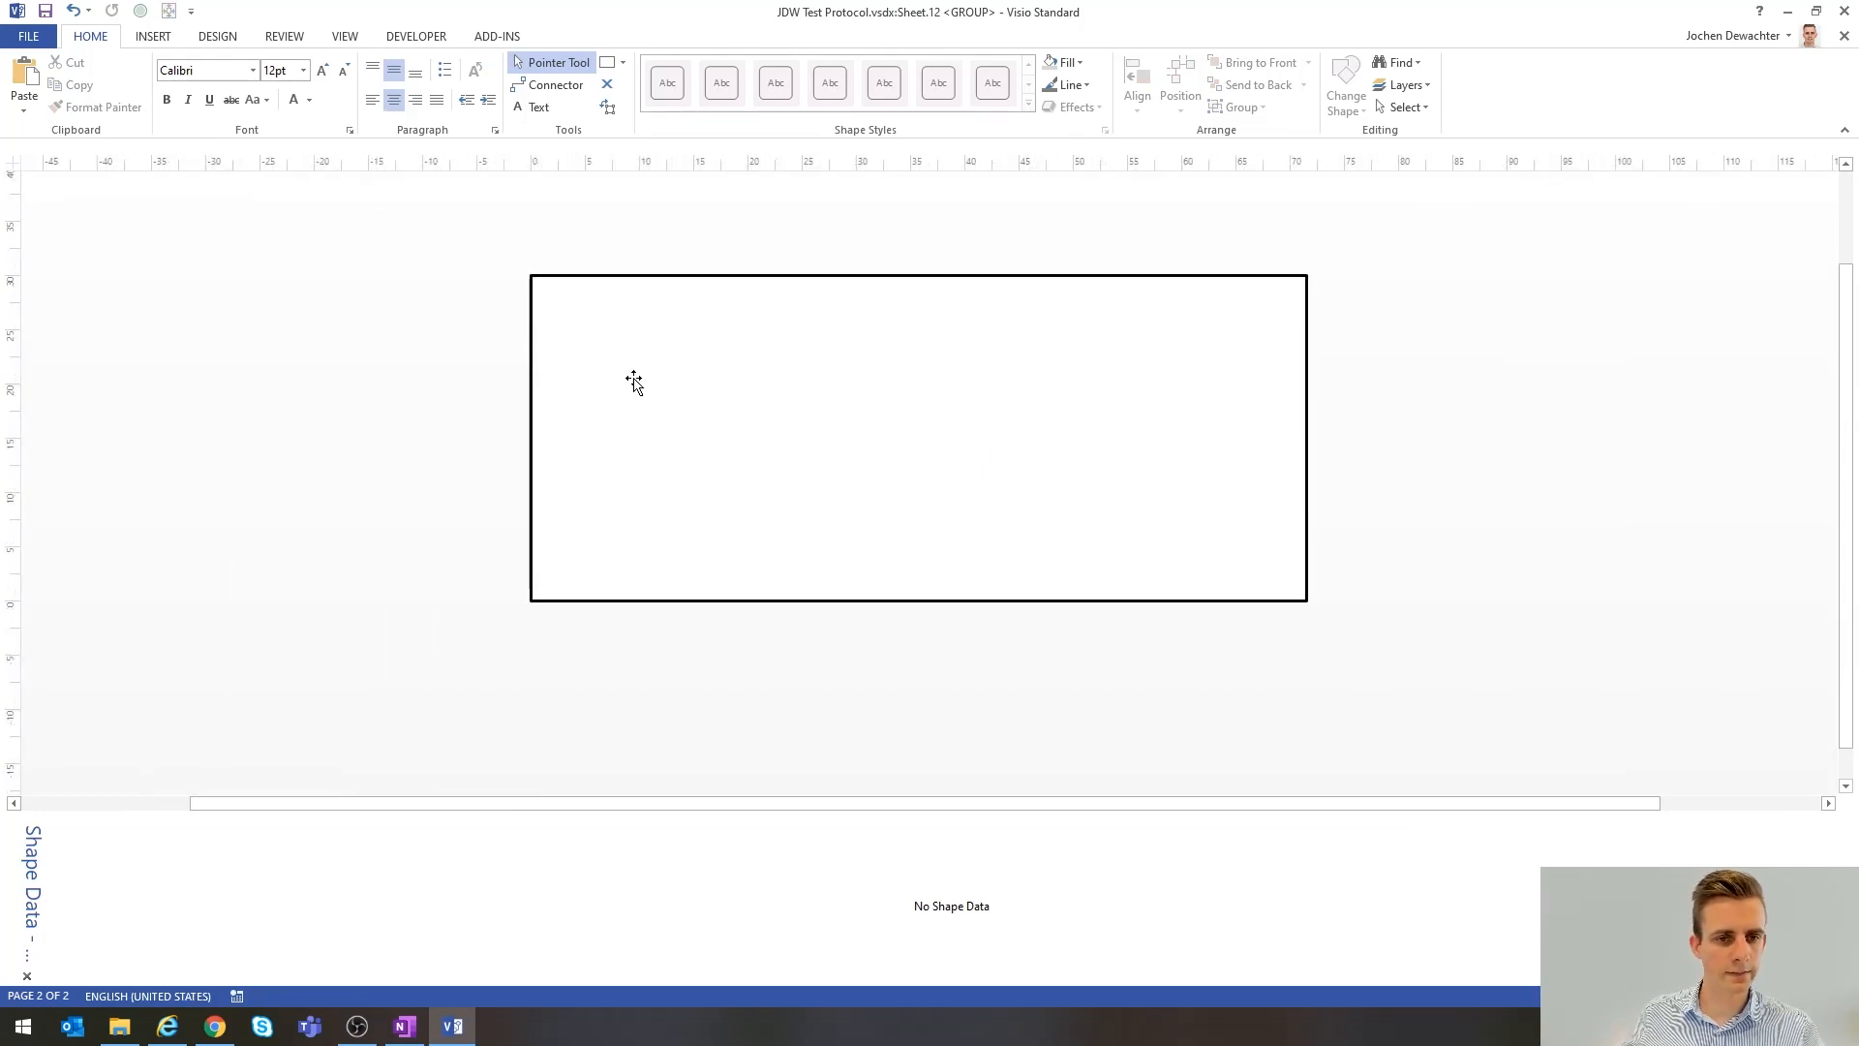
# - Add a left-aligned text block containing "*", about 51 by 12 mm, in the rectangle's upper-left area
pyautogui.click(534, 106)
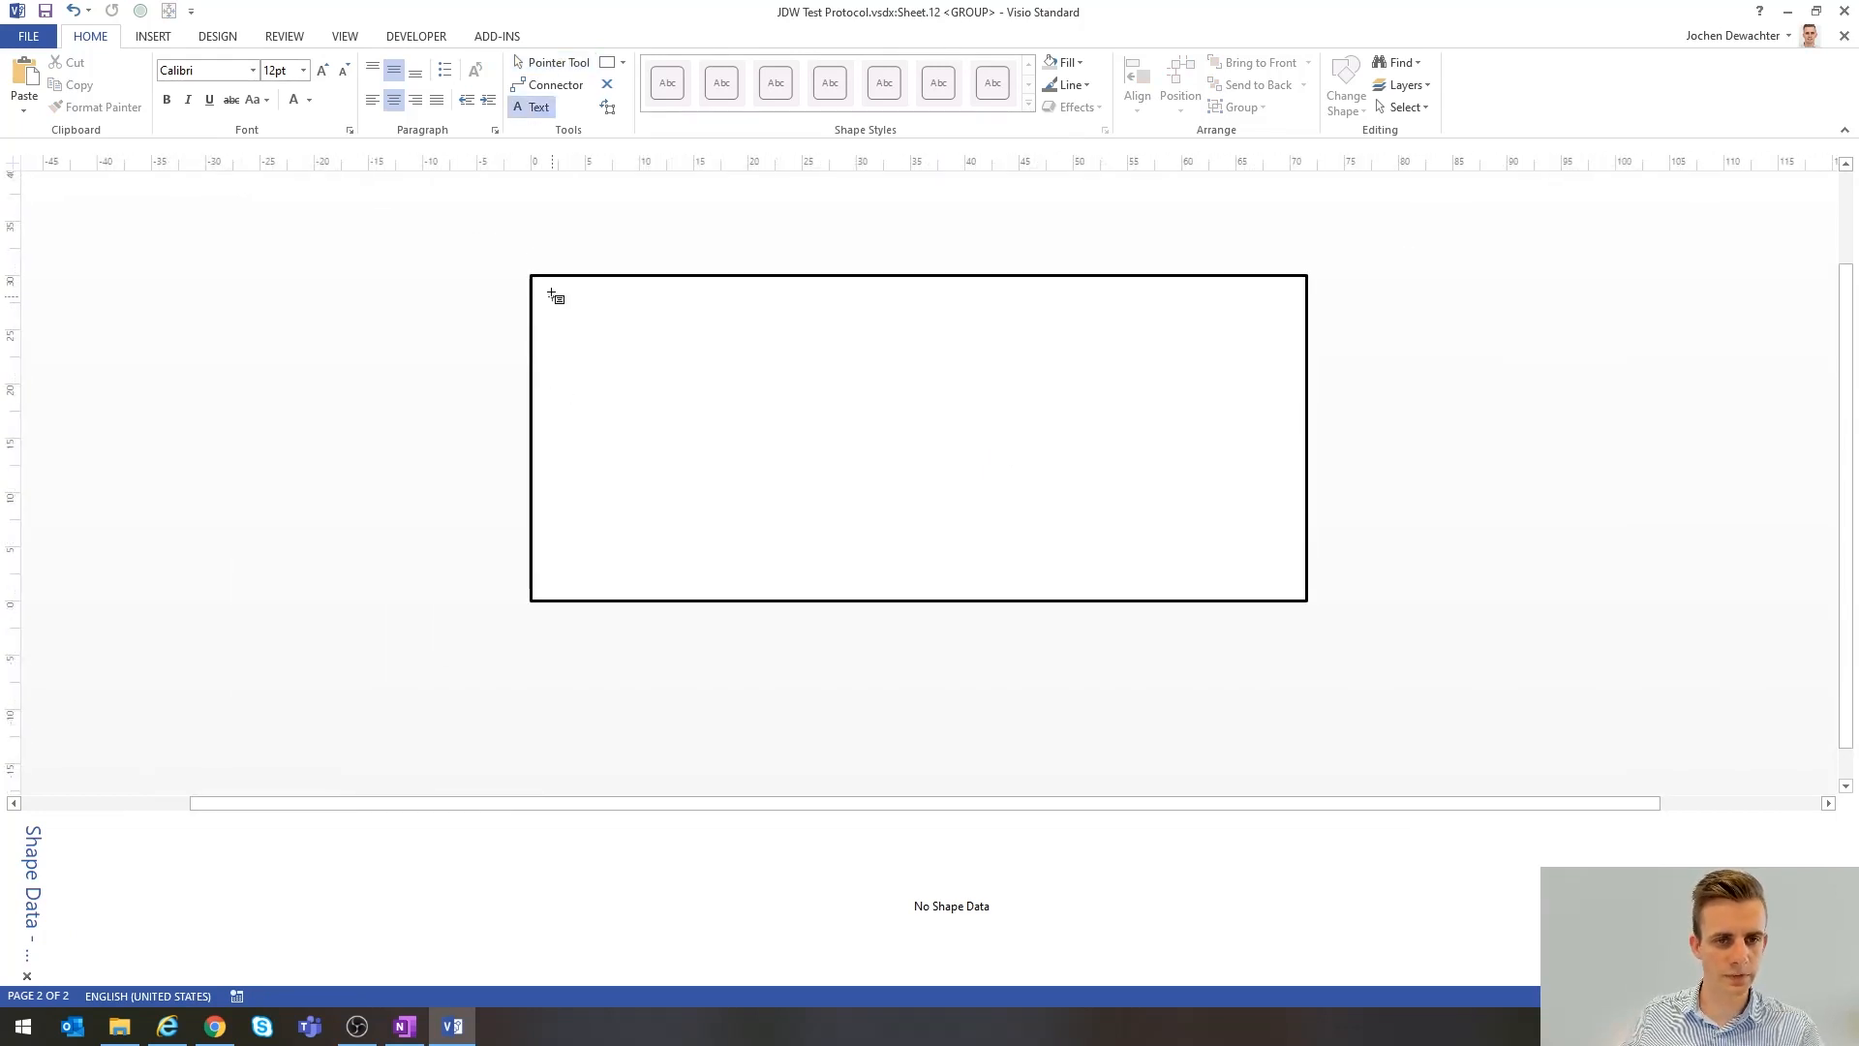
pyautogui.moveTo(542, 285); pyautogui.dragTo(1096, 417)
pyautogui.write('*')
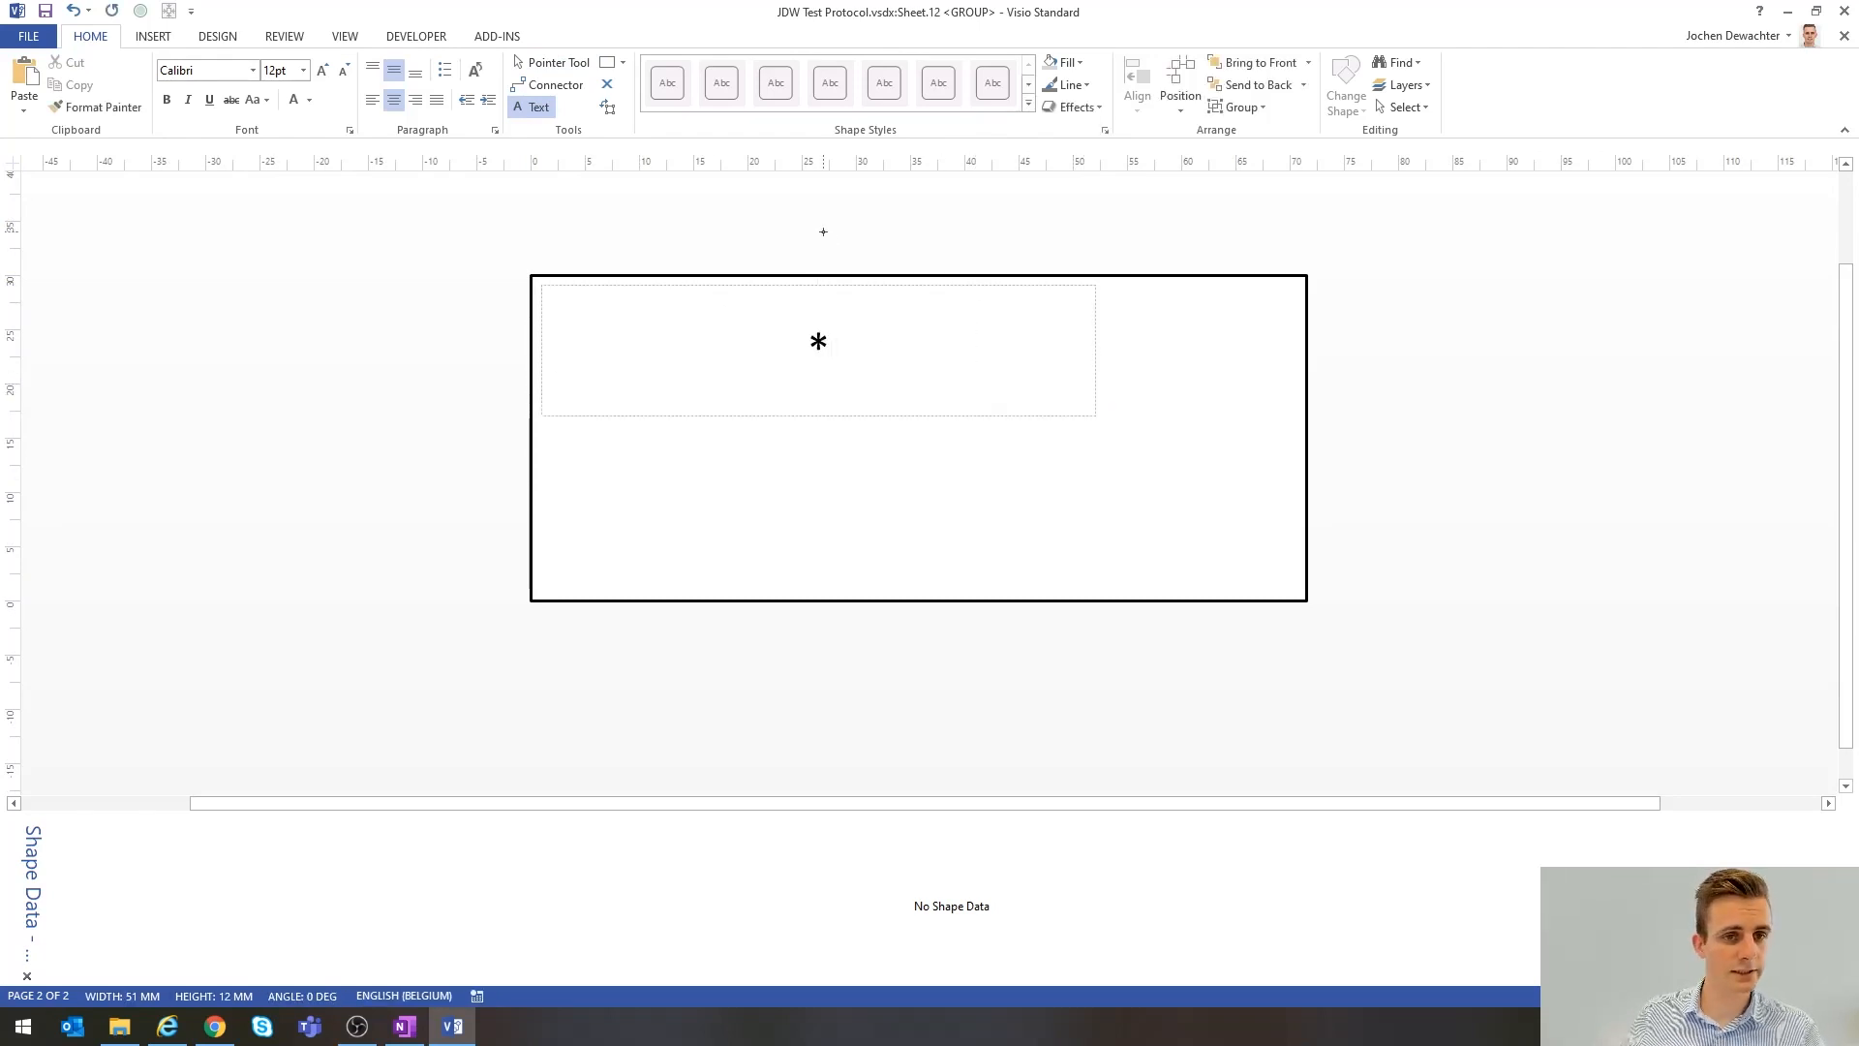
pyautogui.click(372, 100)
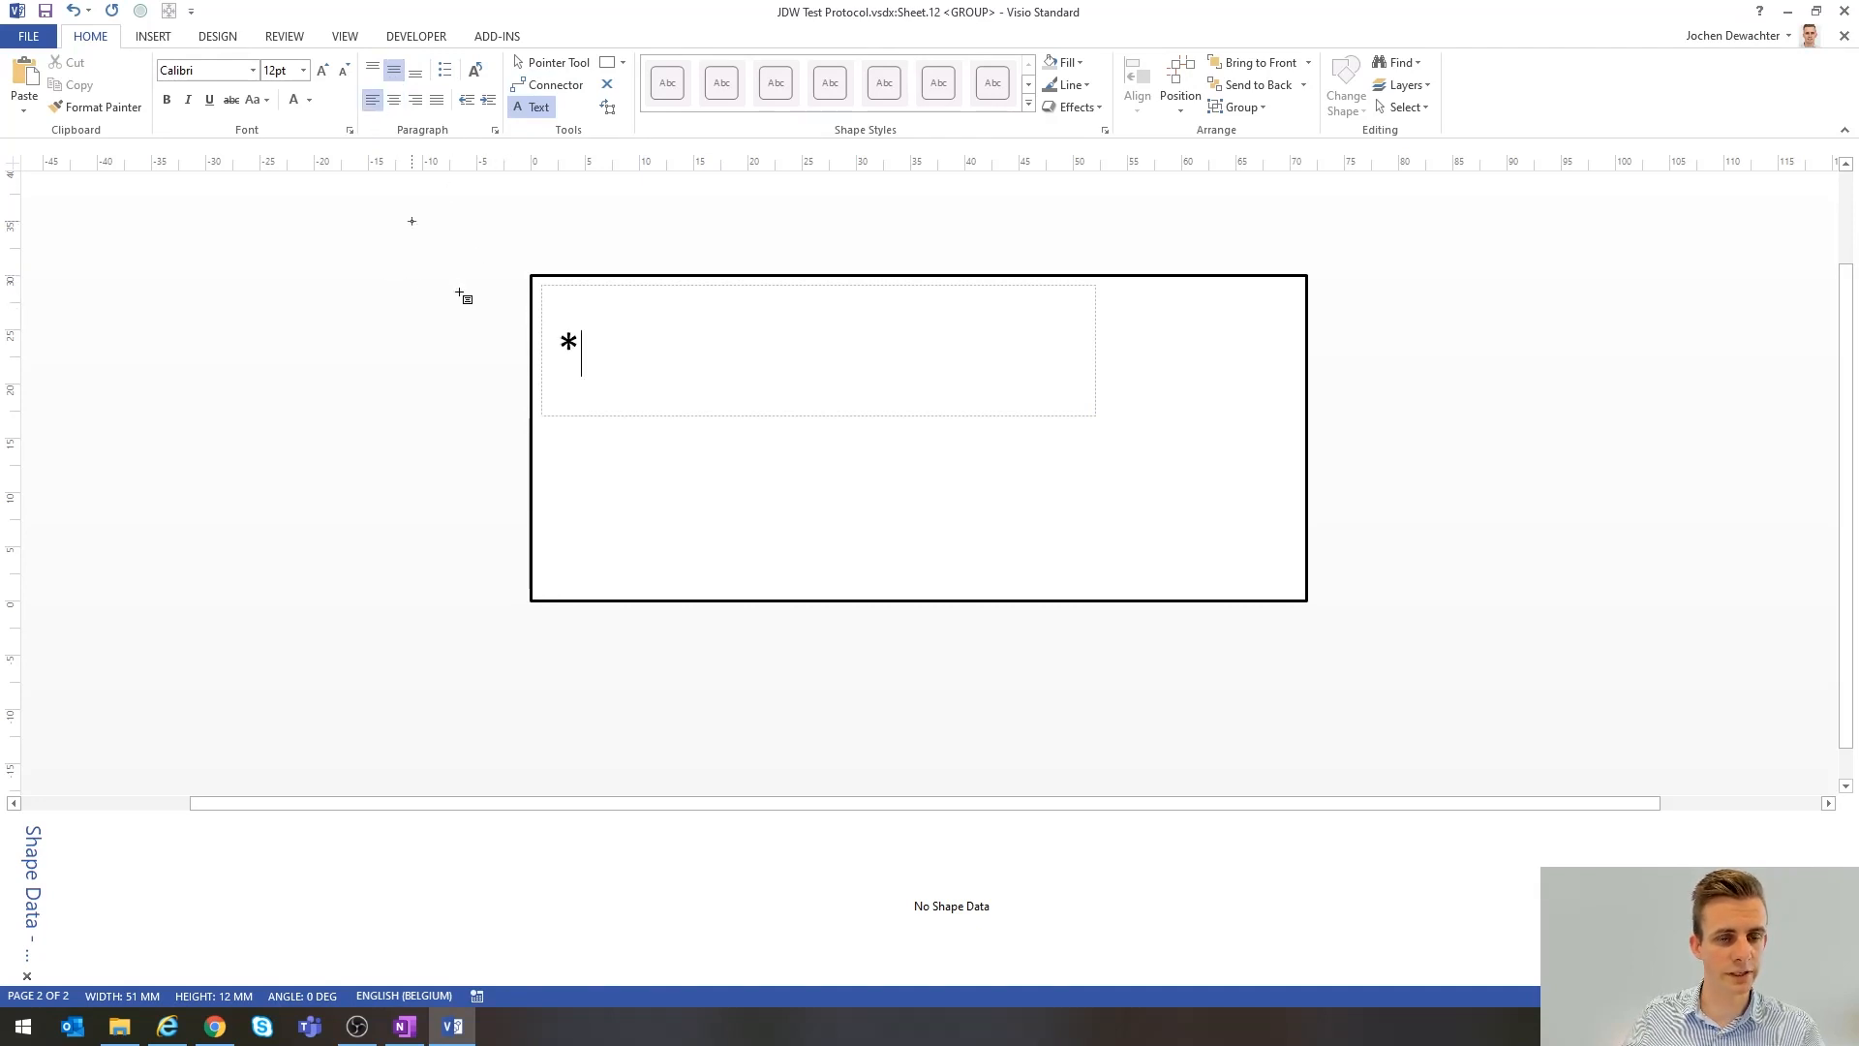
pyautogui.click(526, 60)
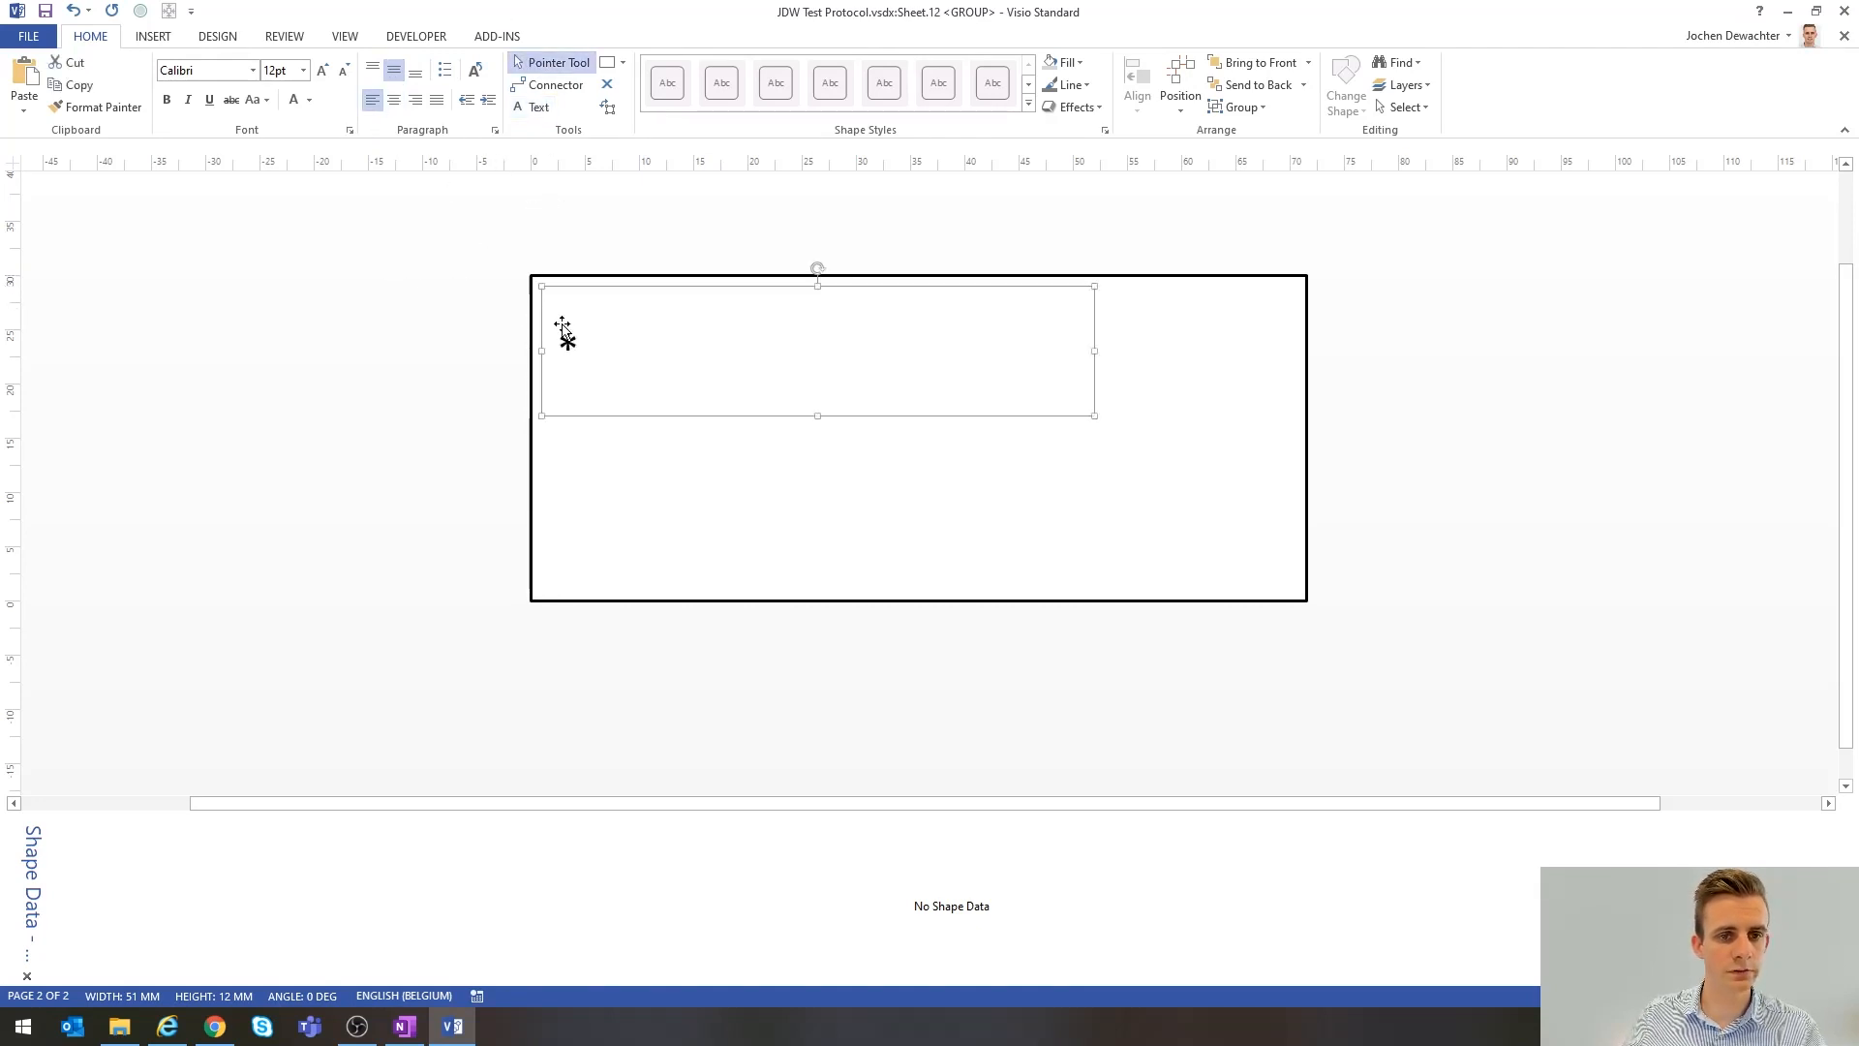
pyautogui.click(593, 231)
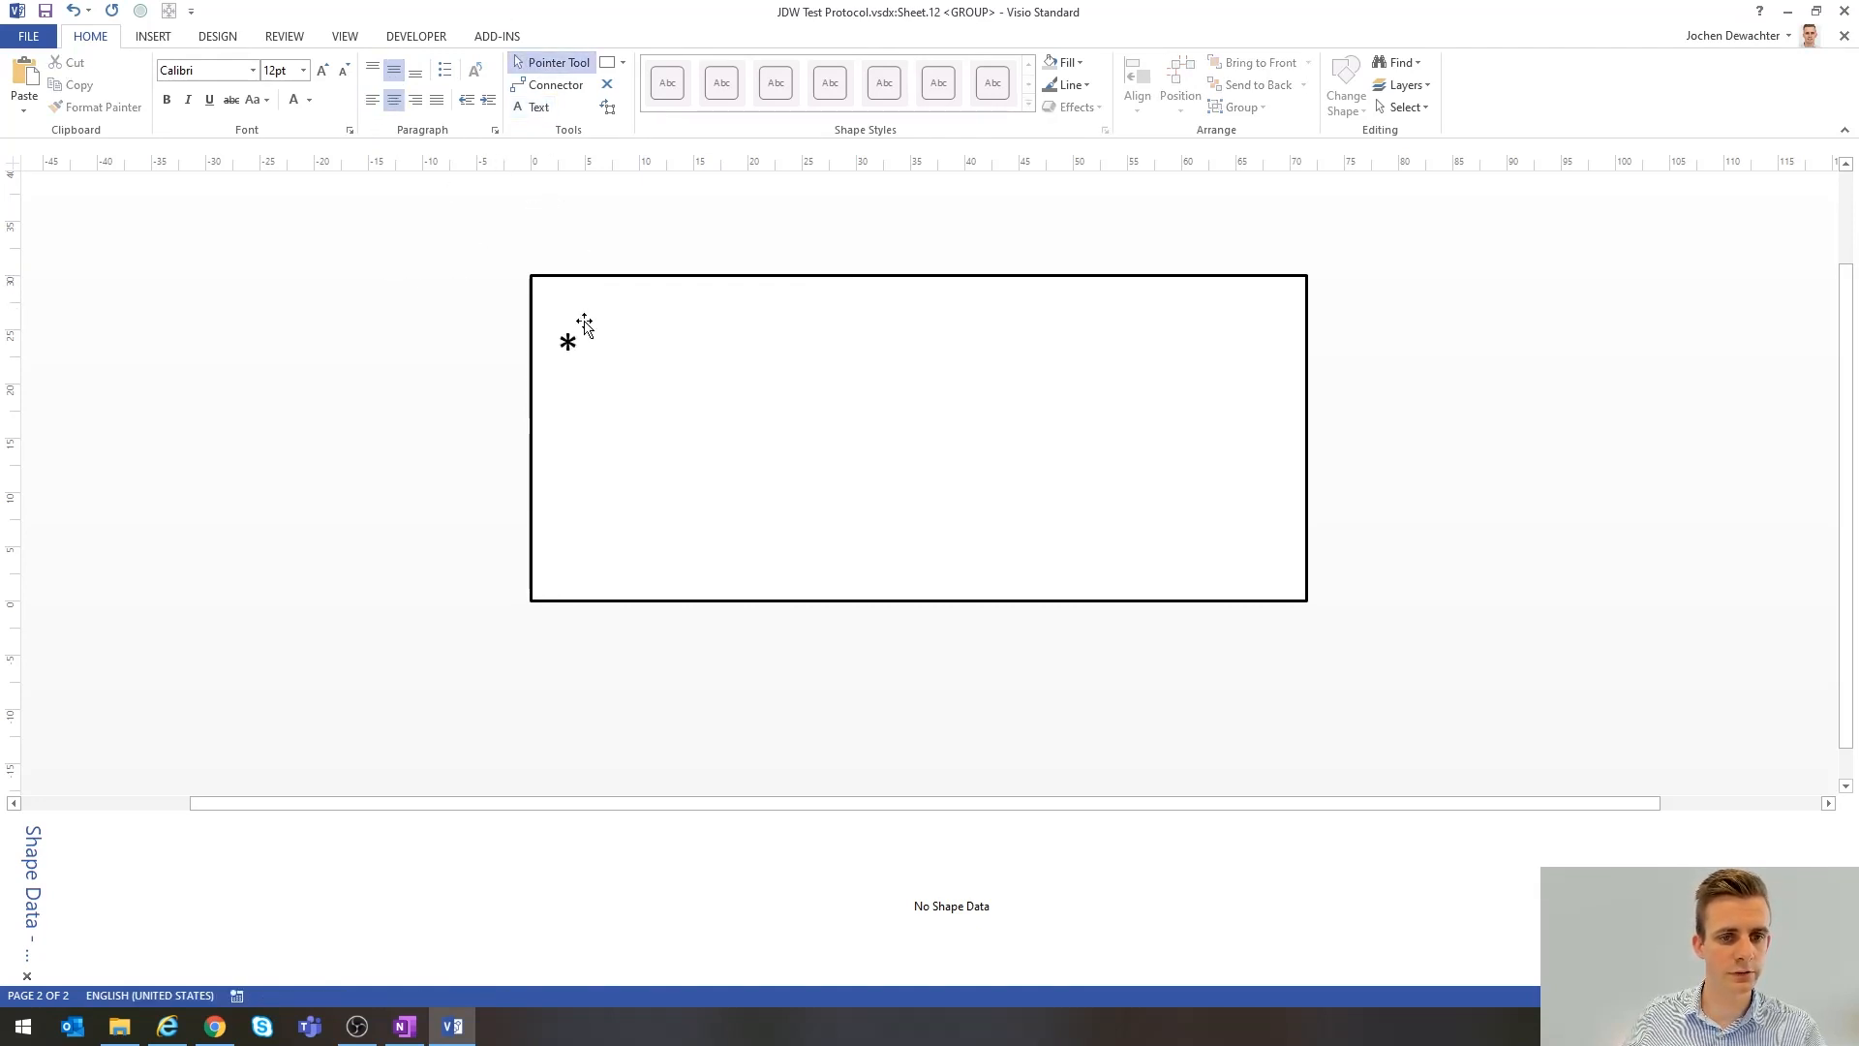
# - Add a second text block reading "* Error(s)", about 50 by 13 mm, in the rectangle's lower-right area
pyautogui.click(520, 110)
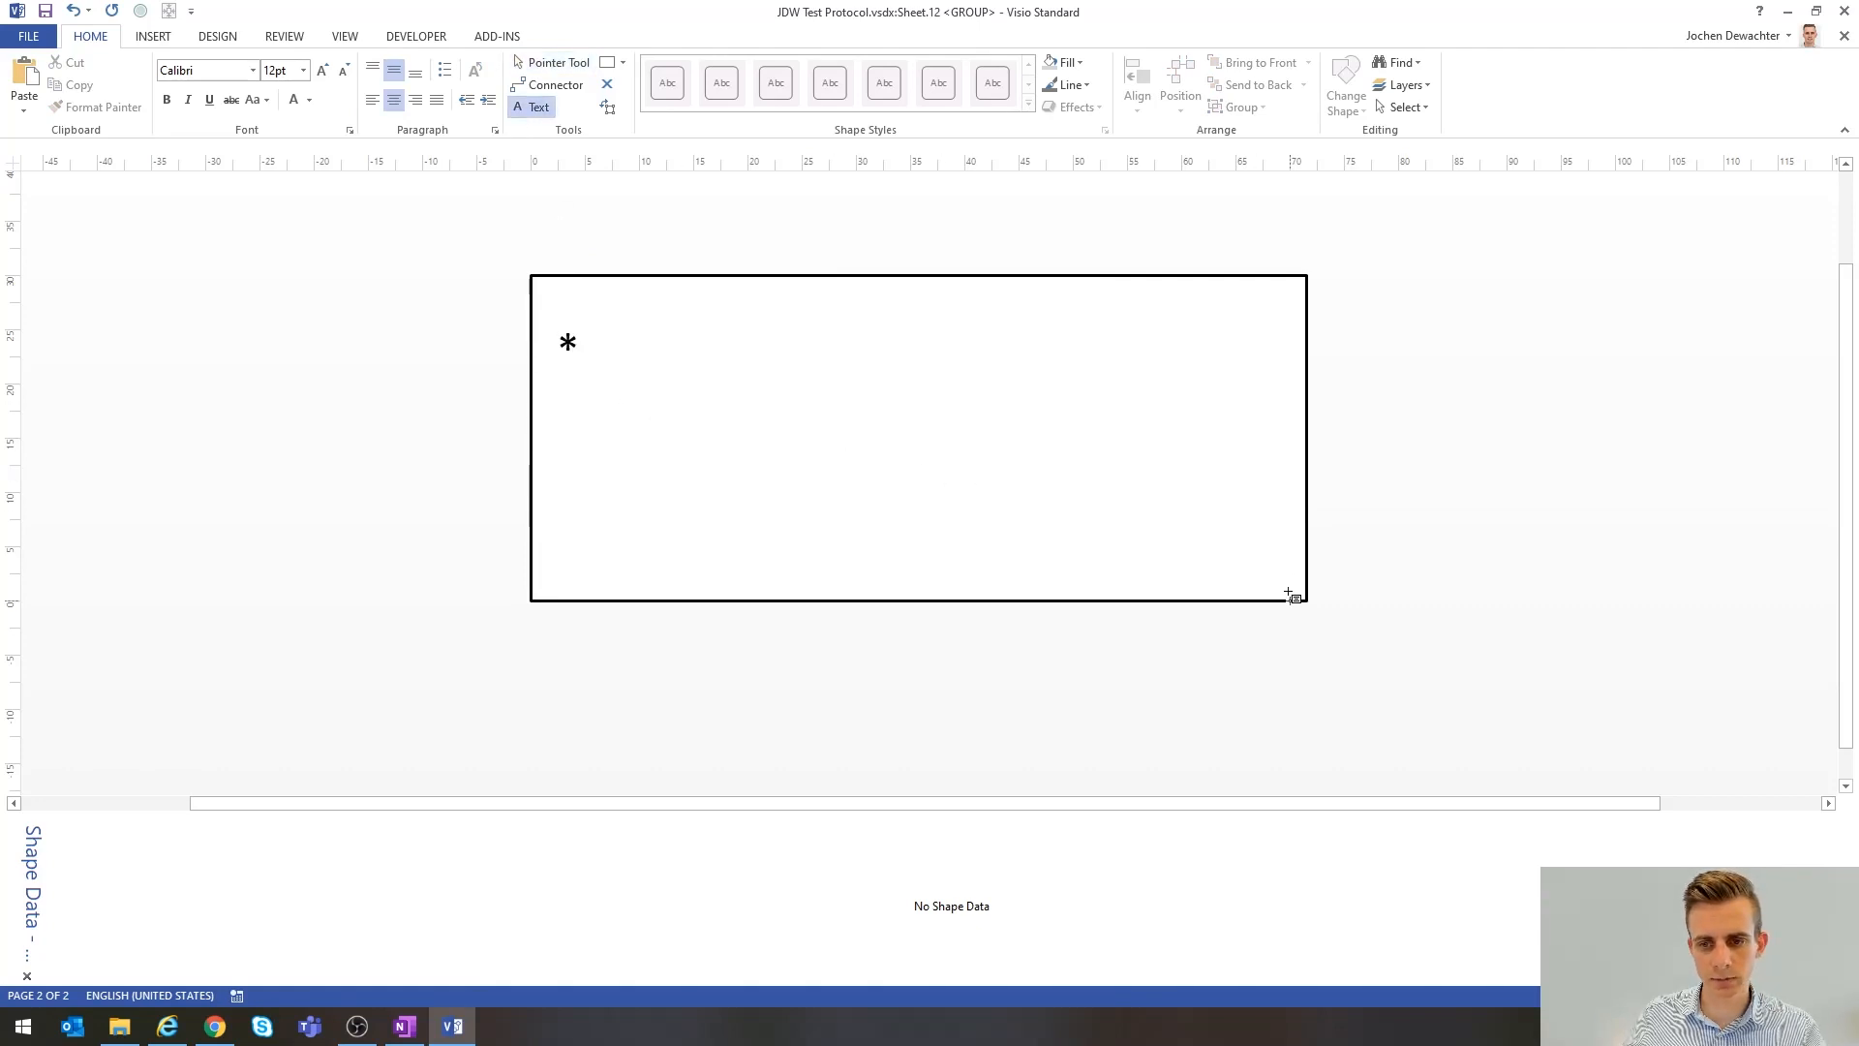
pyautogui.moveTo(1289, 579); pyautogui.dragTo(747, 448)
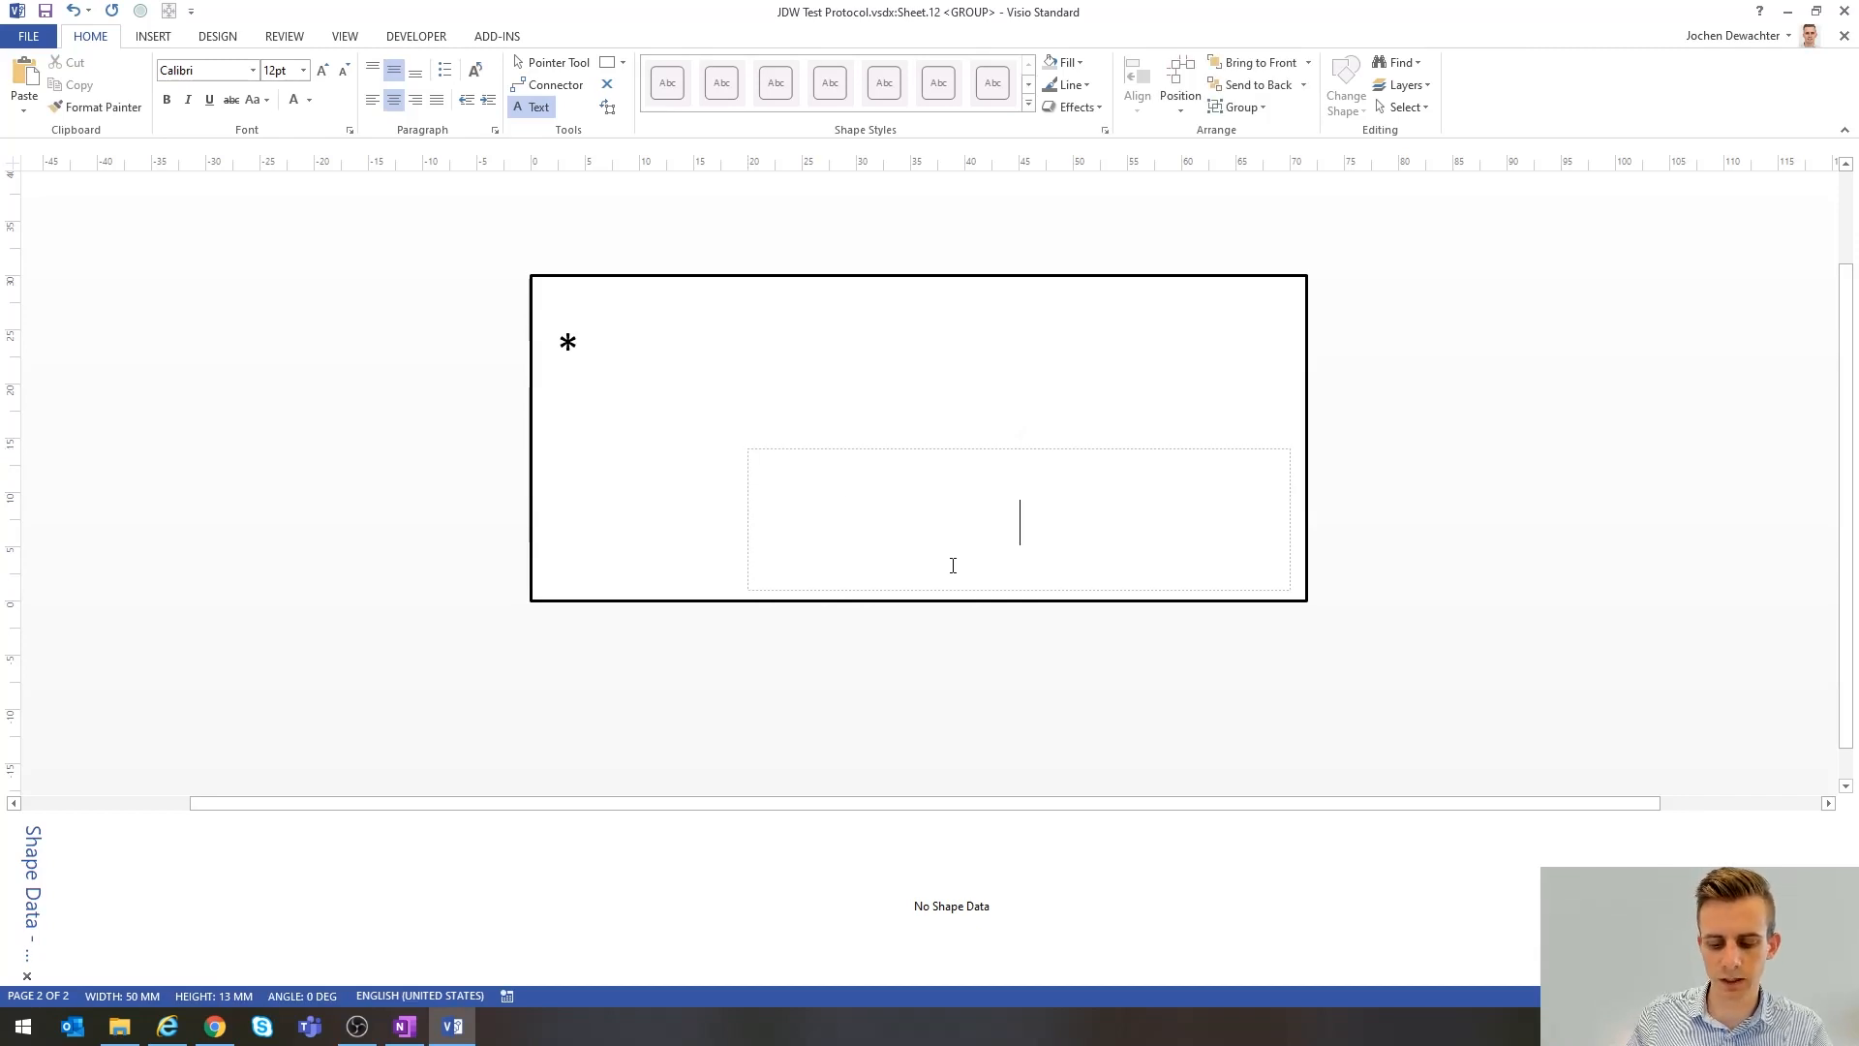
pyautogui.write('*')
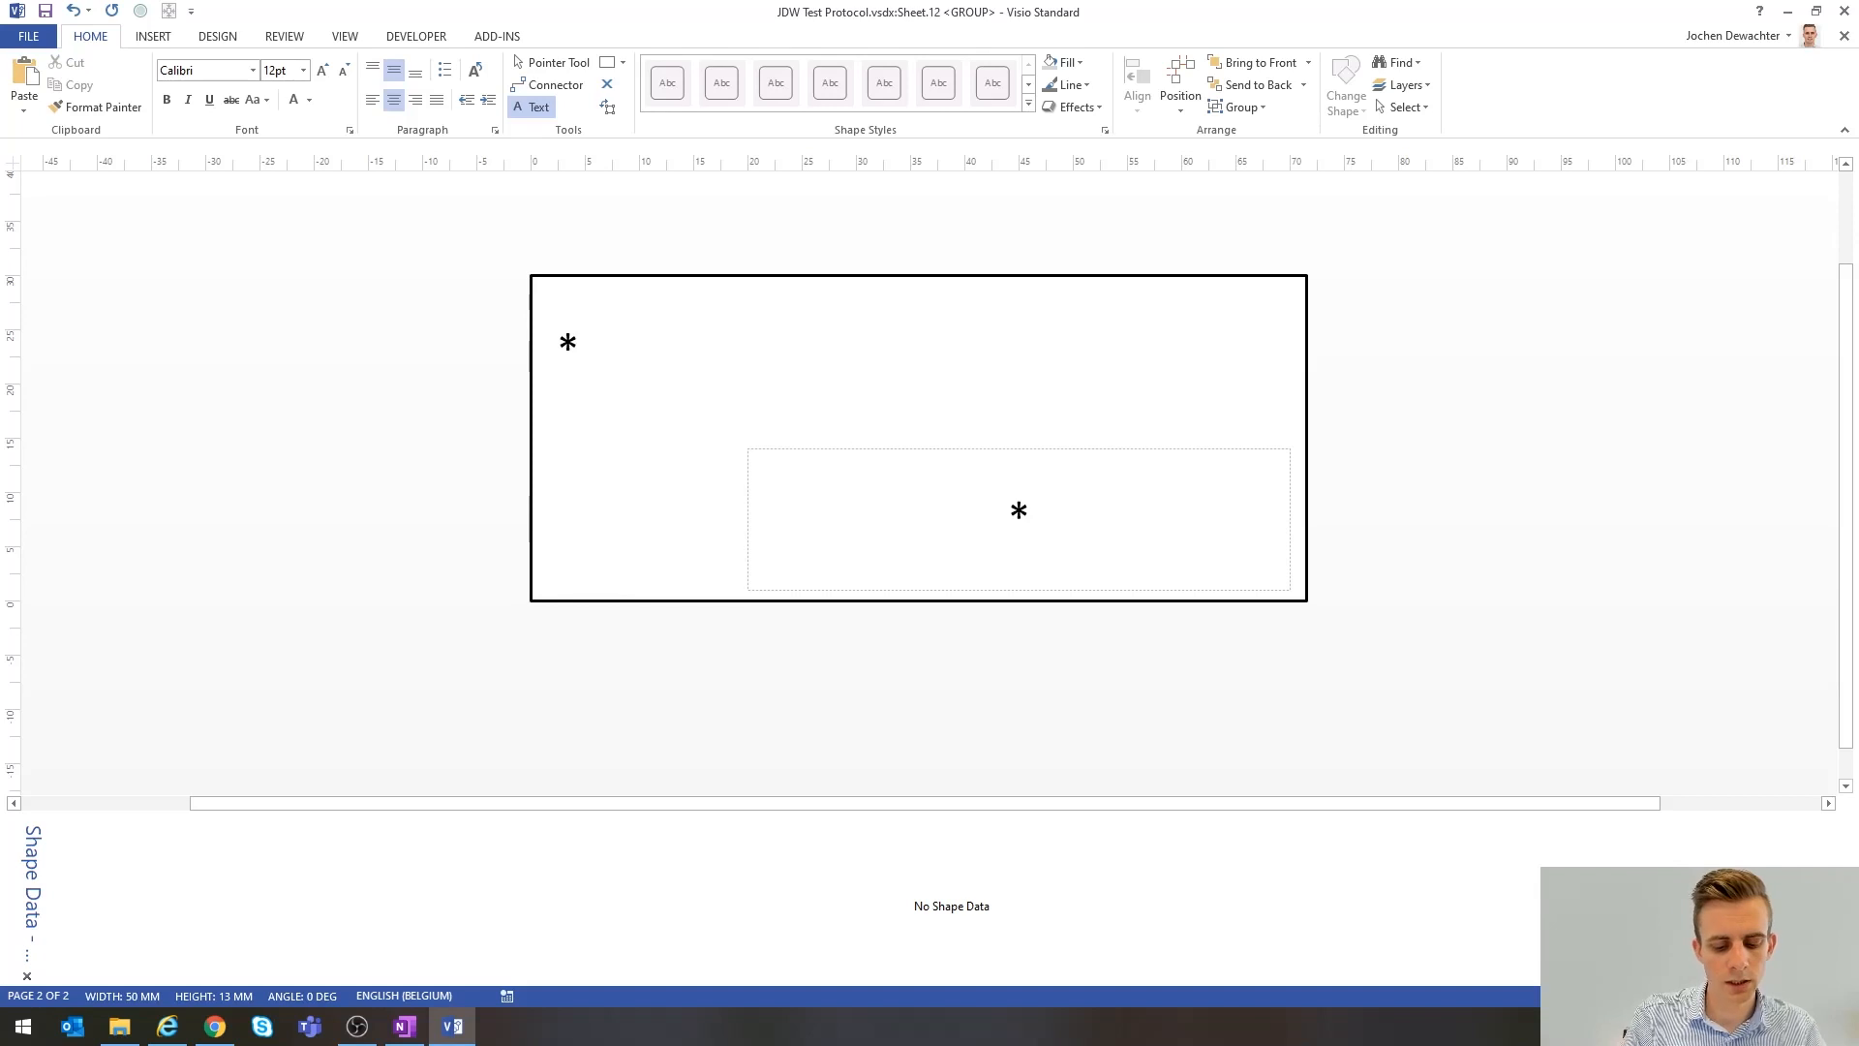
pyautogui.write(' Erro')
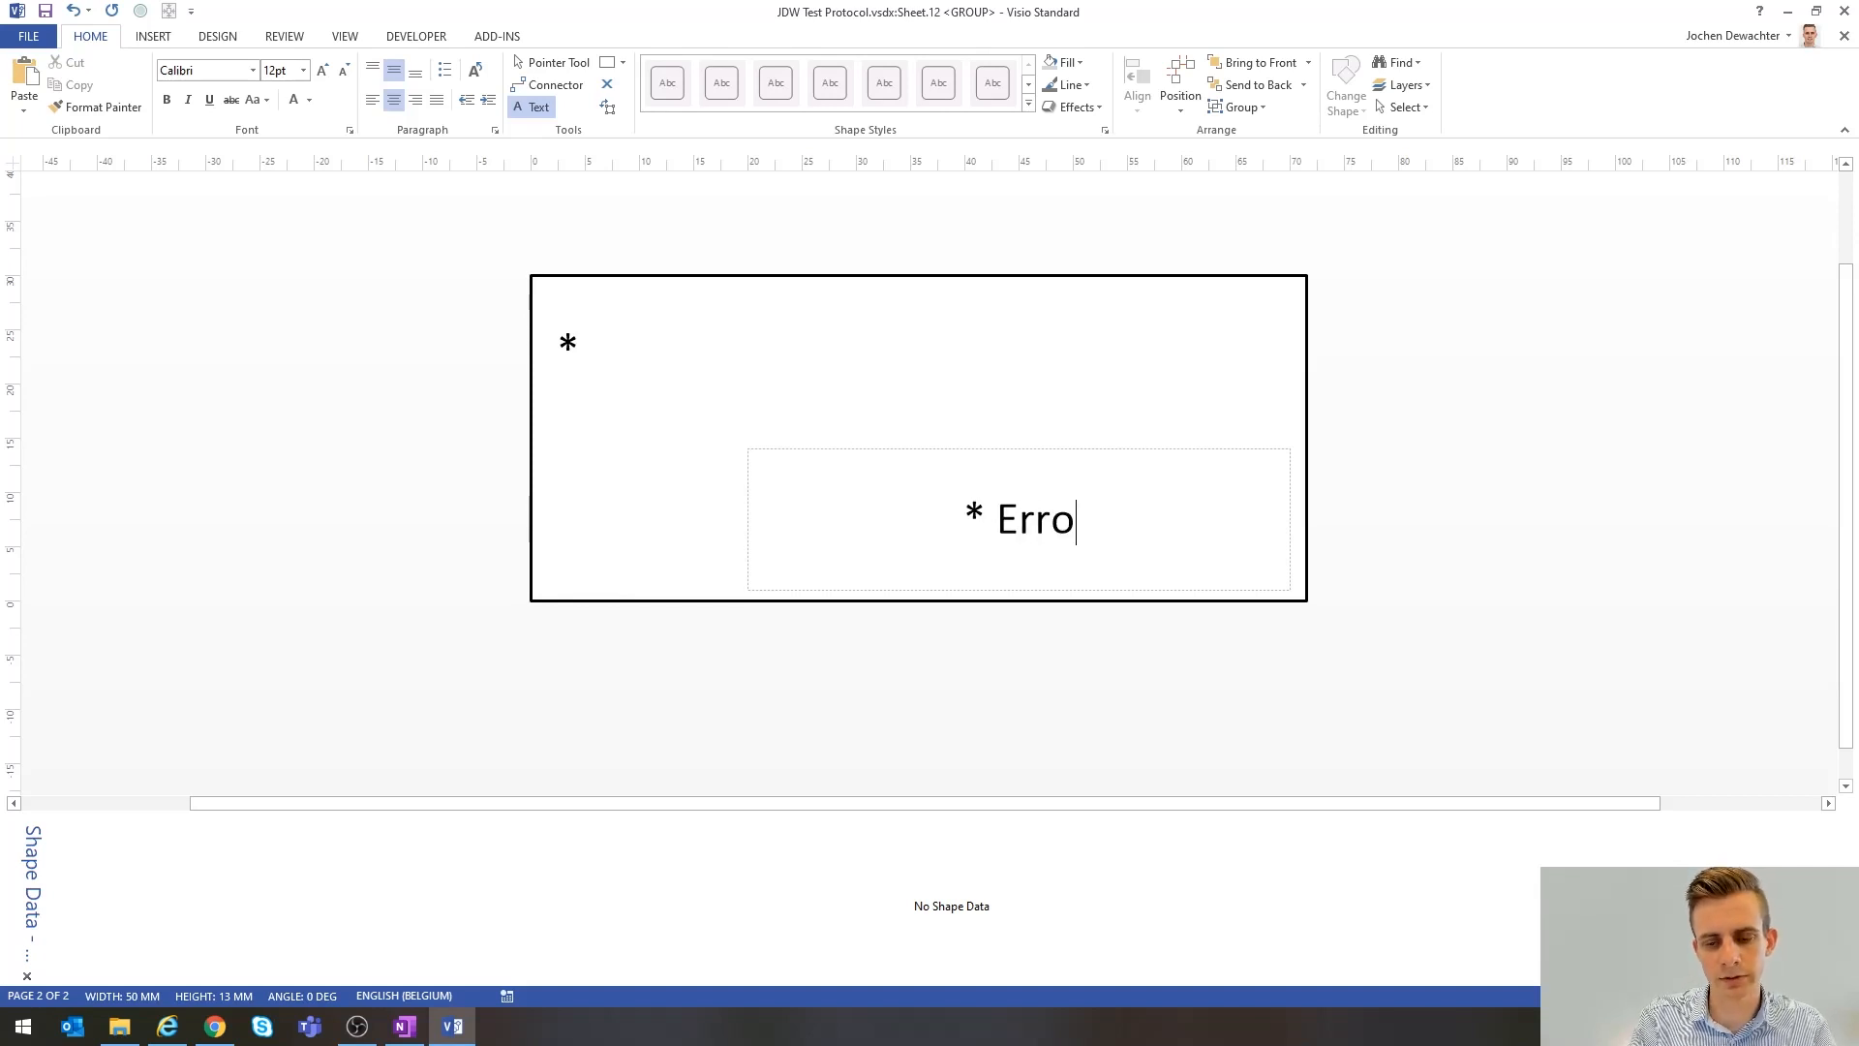
pyautogui.write('r(s)')
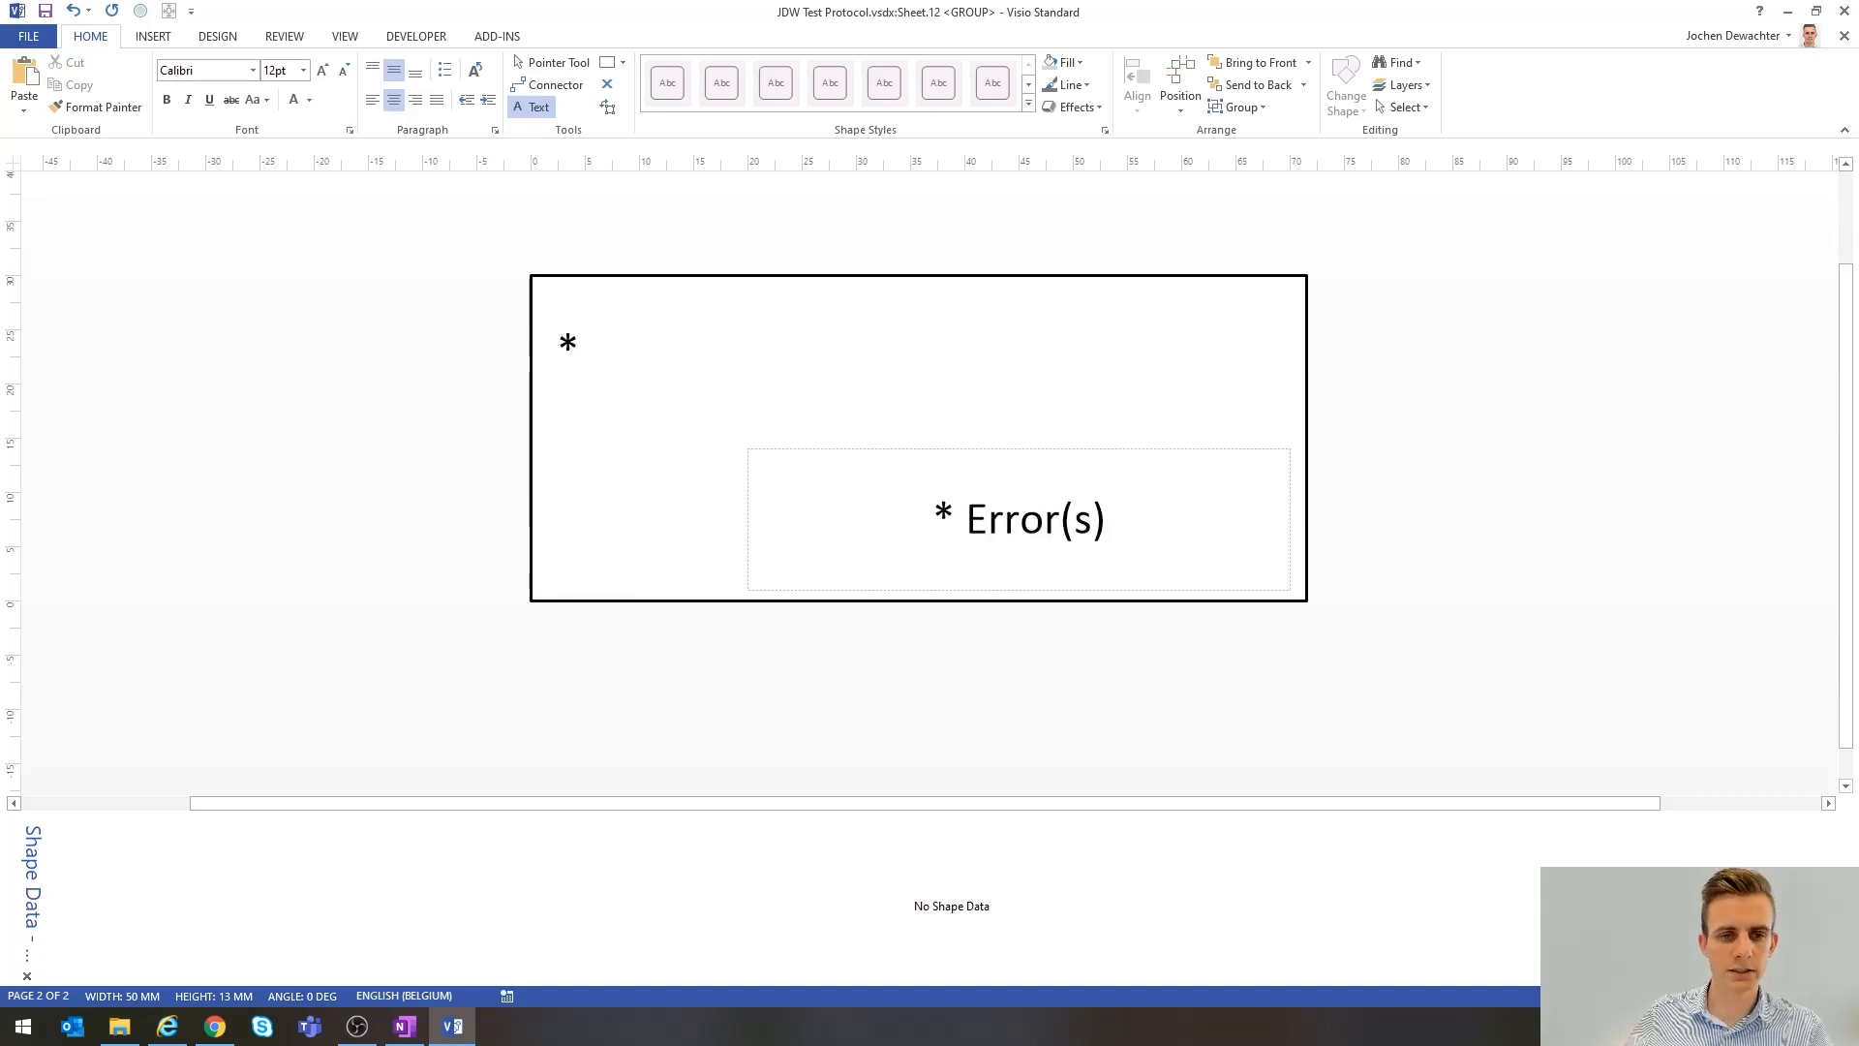
pyautogui.click(554, 62)
# - Set the font of both text blocks to Segoe UI Light, then select the surrounding rectangle
pyautogui.click(568, 344)
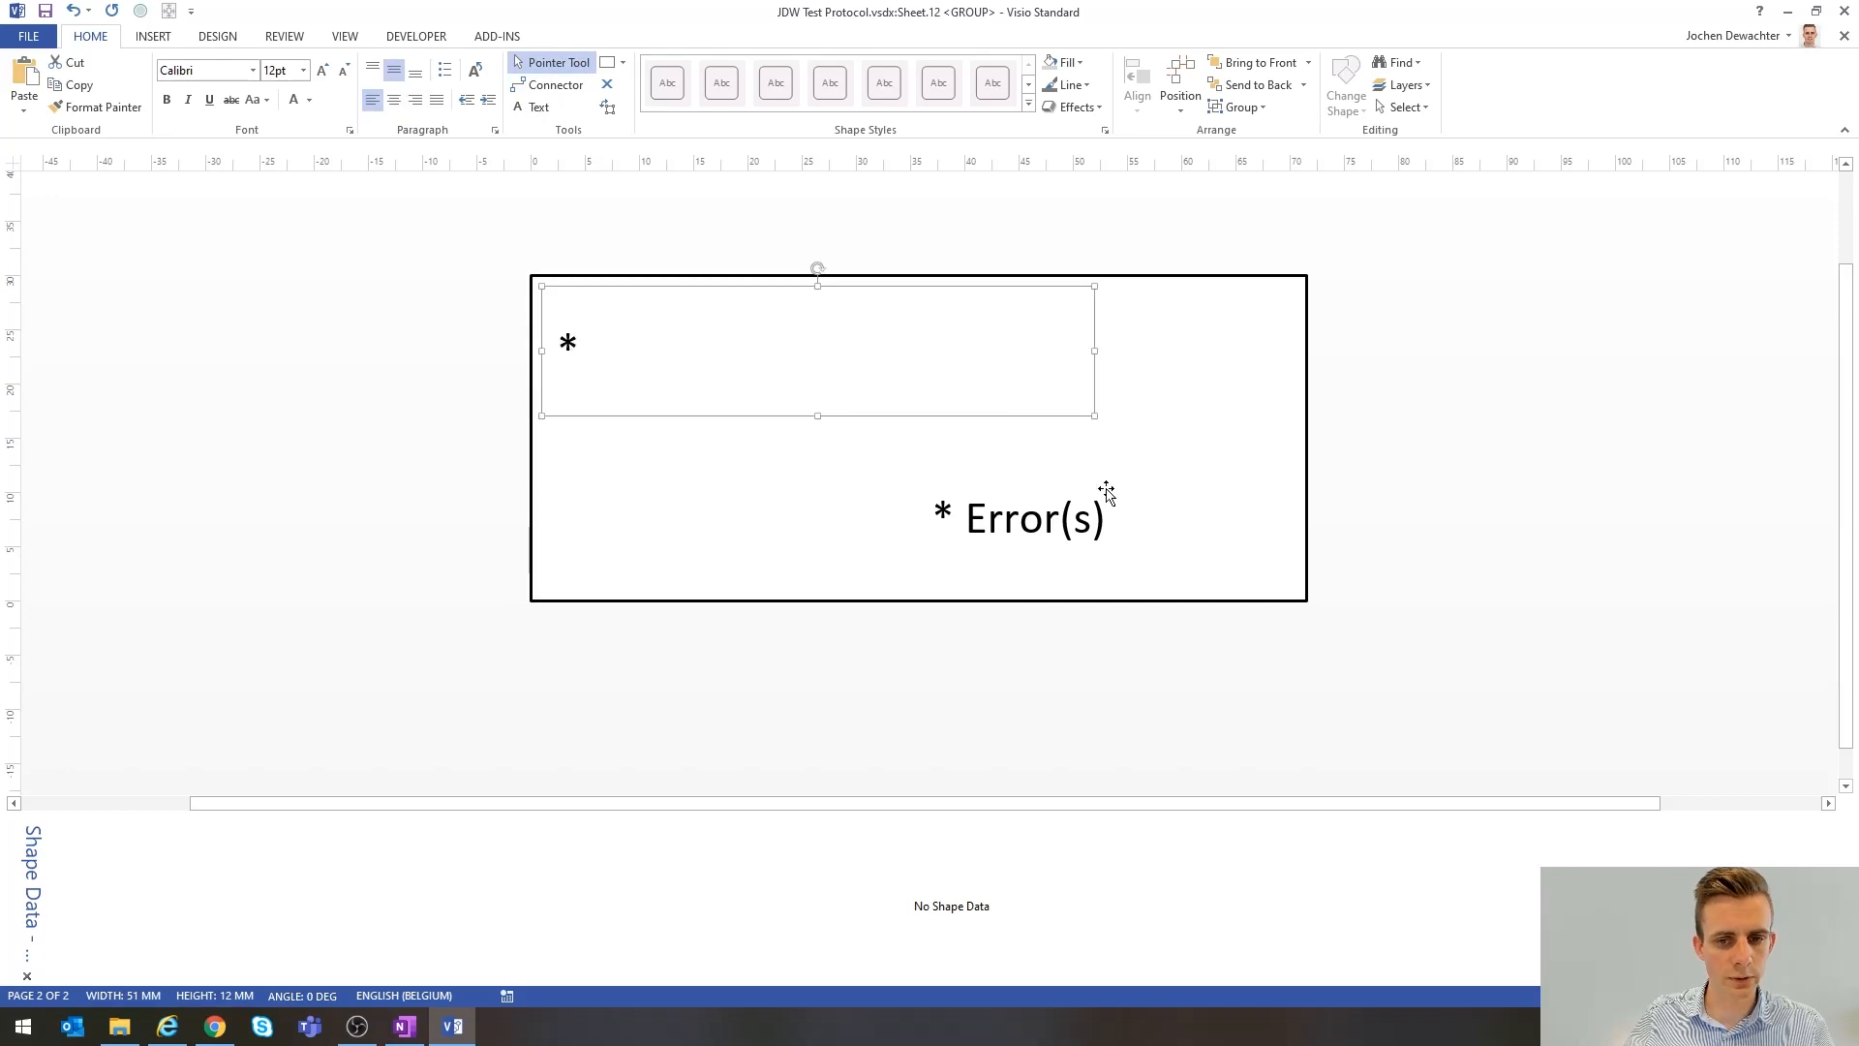
pyautogui.keyDown('shift'); pyautogui.click(1050, 527); pyautogui.keyUp('shift')
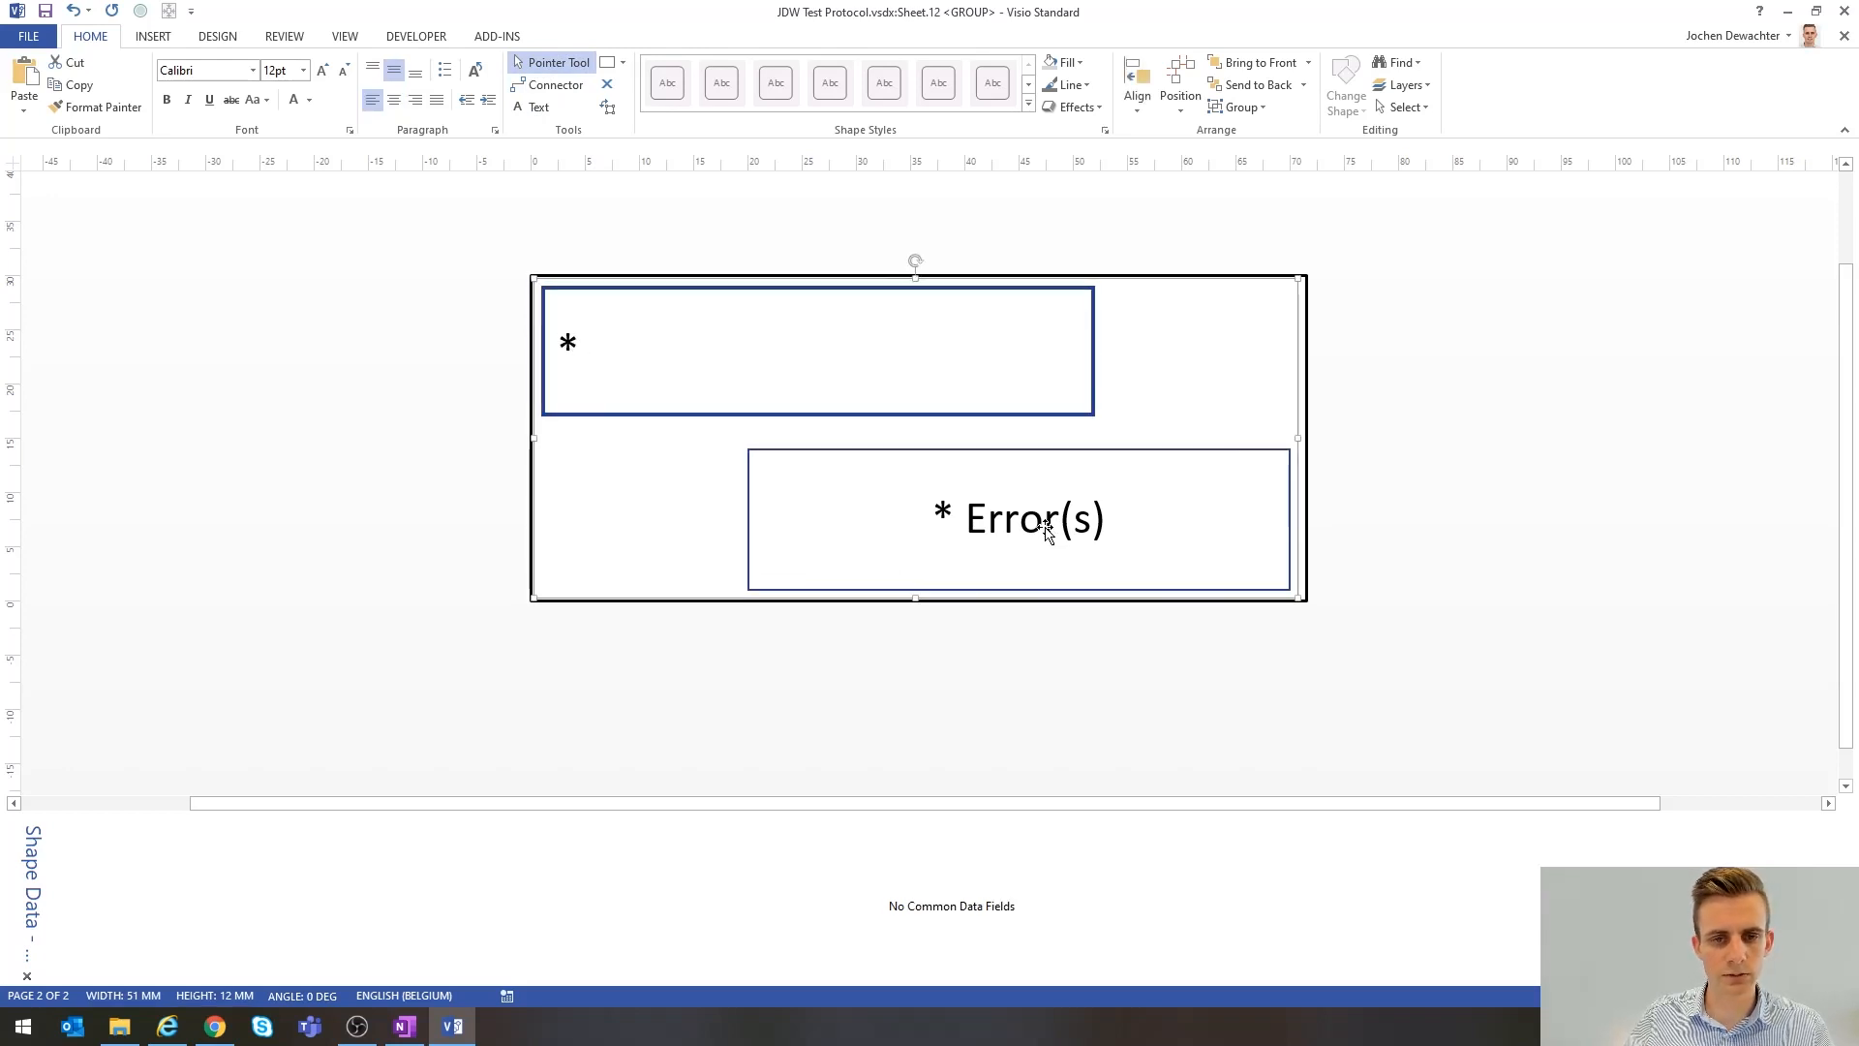
pyautogui.click(205, 73)
pyautogui.write('Segoe UI Light')
pyautogui.press('Return')
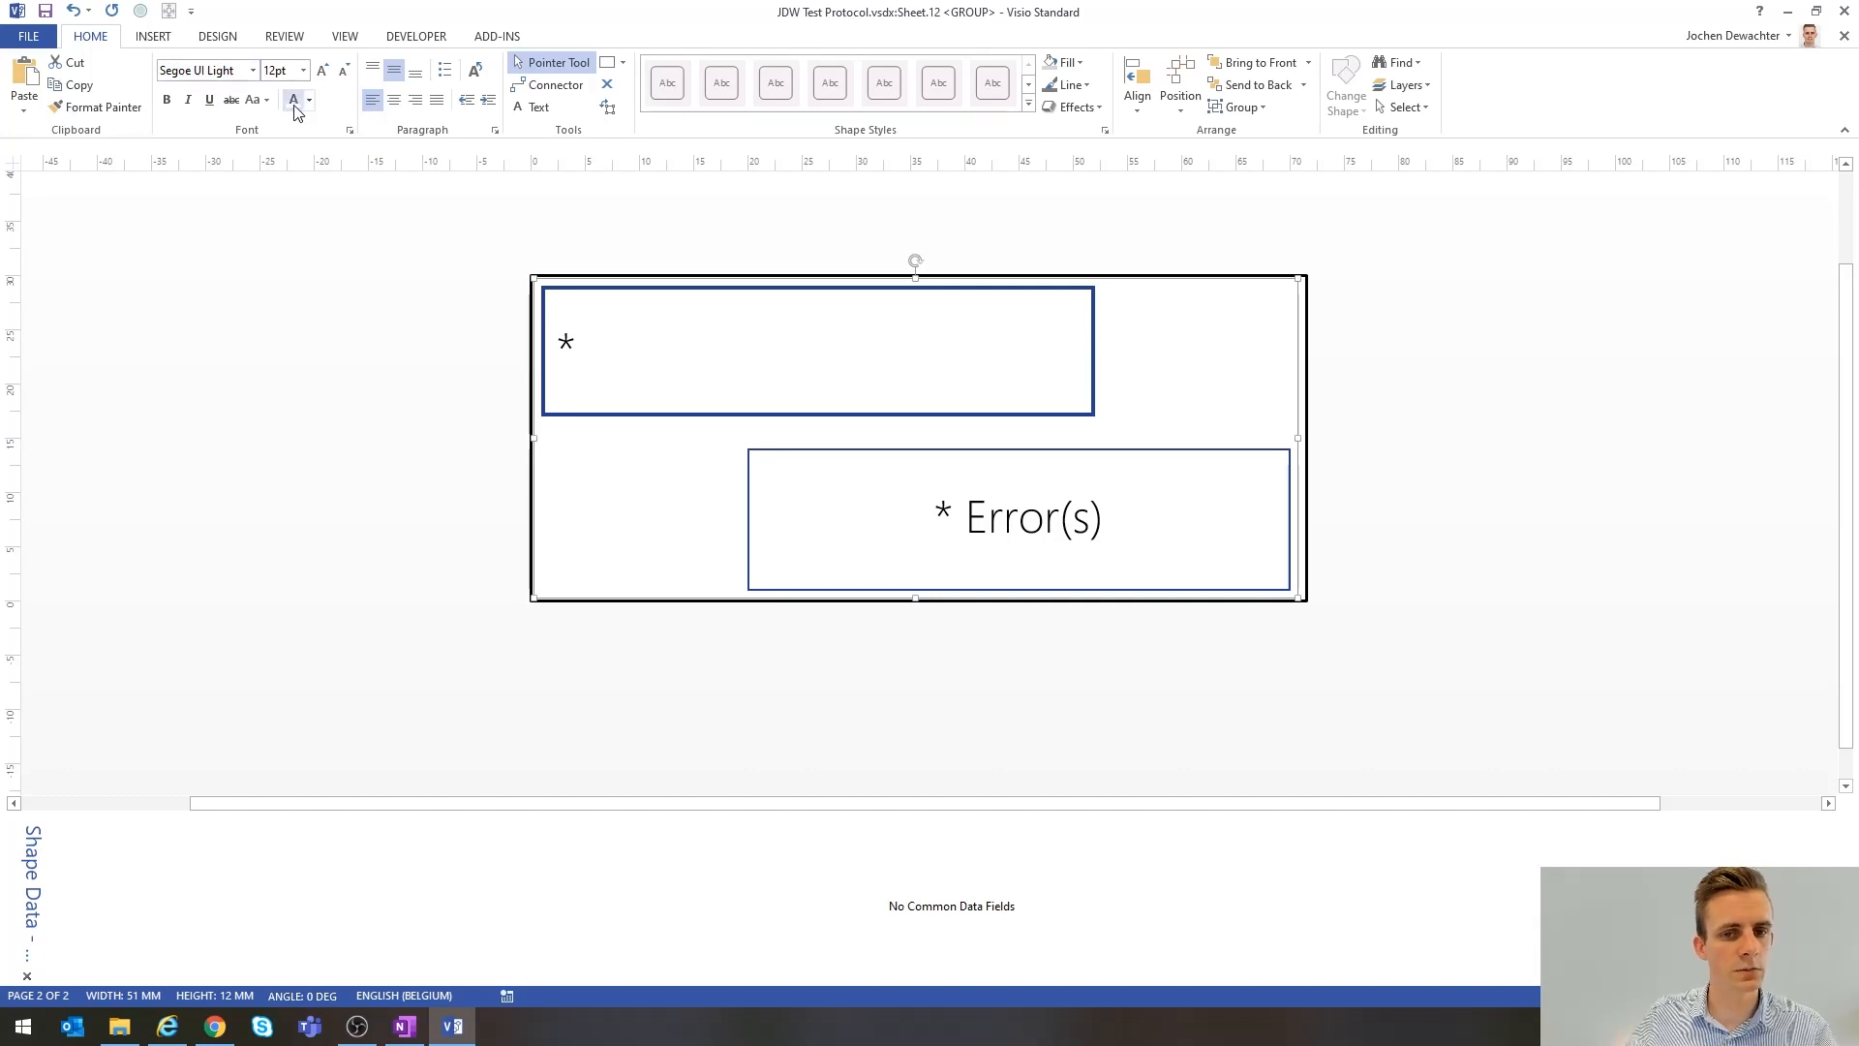
pyautogui.click(323, 419)
pyautogui.click(954, 404)
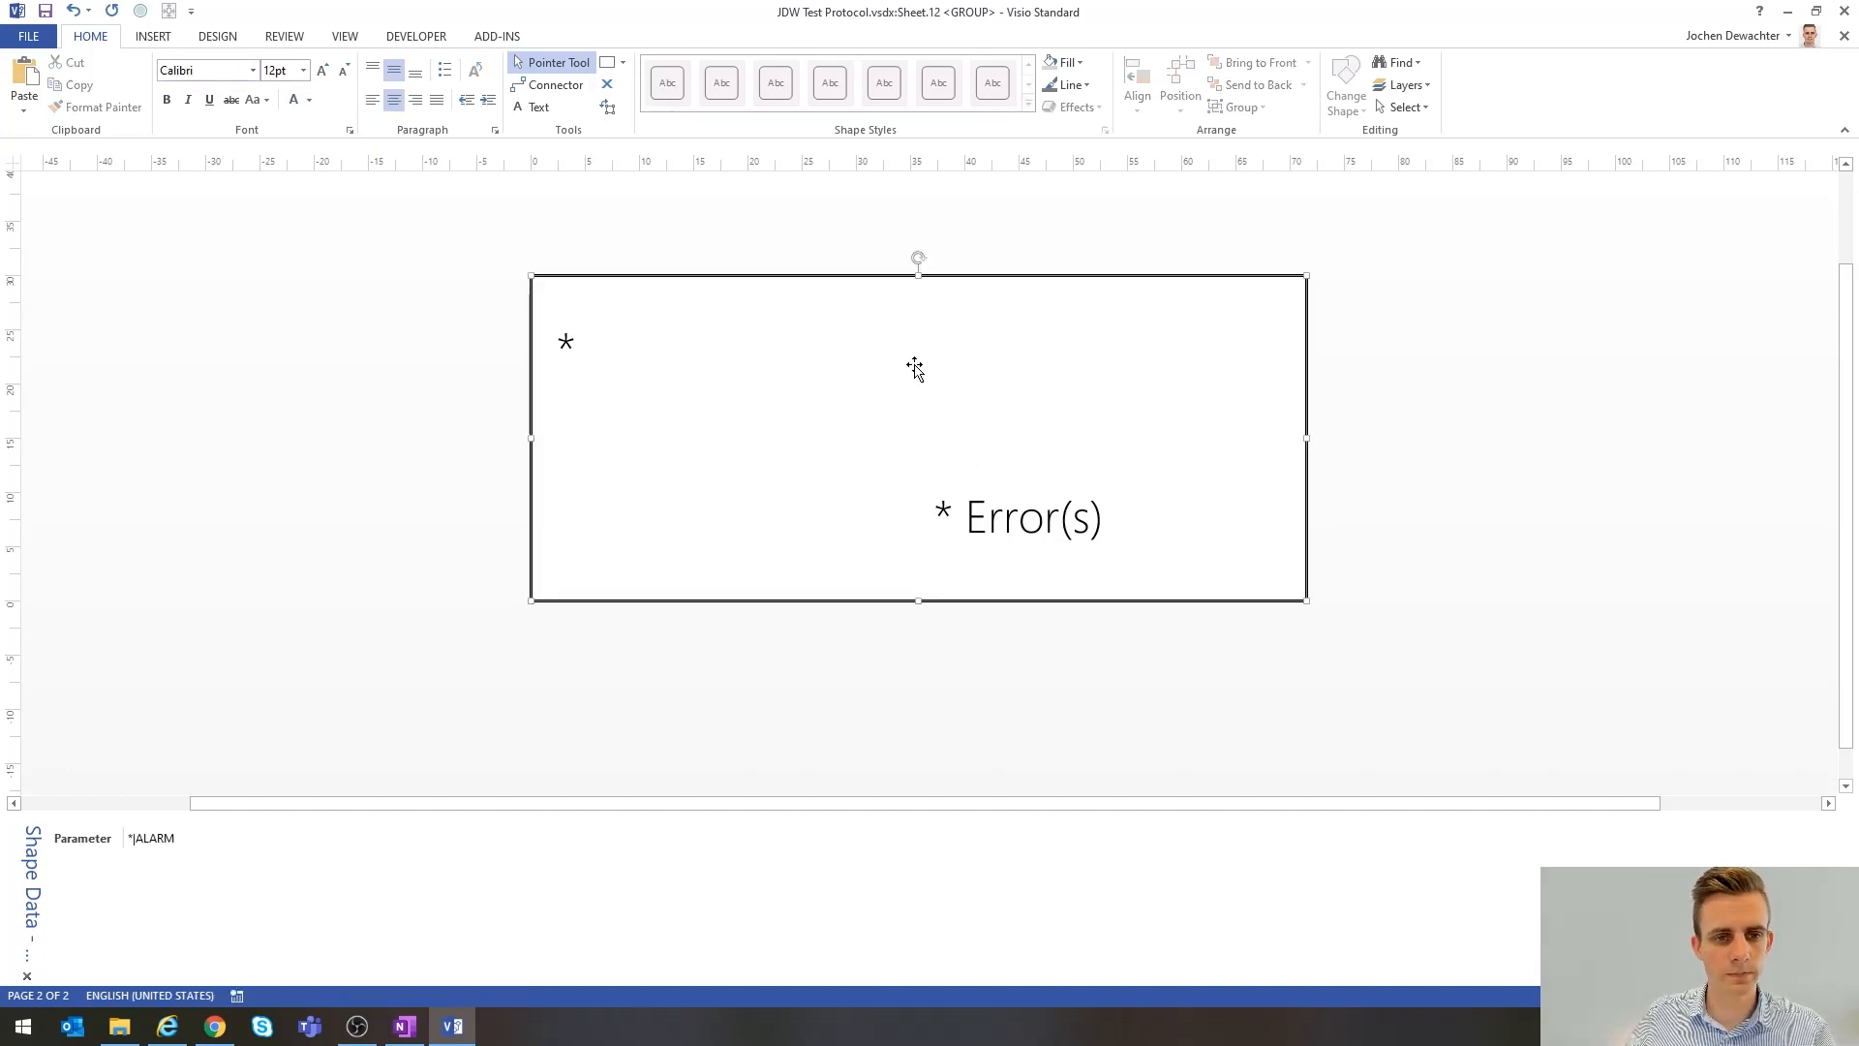
# - Fill the rectangle behind the text blocks with light grey and remove its outline
pyautogui.click(1063, 62)
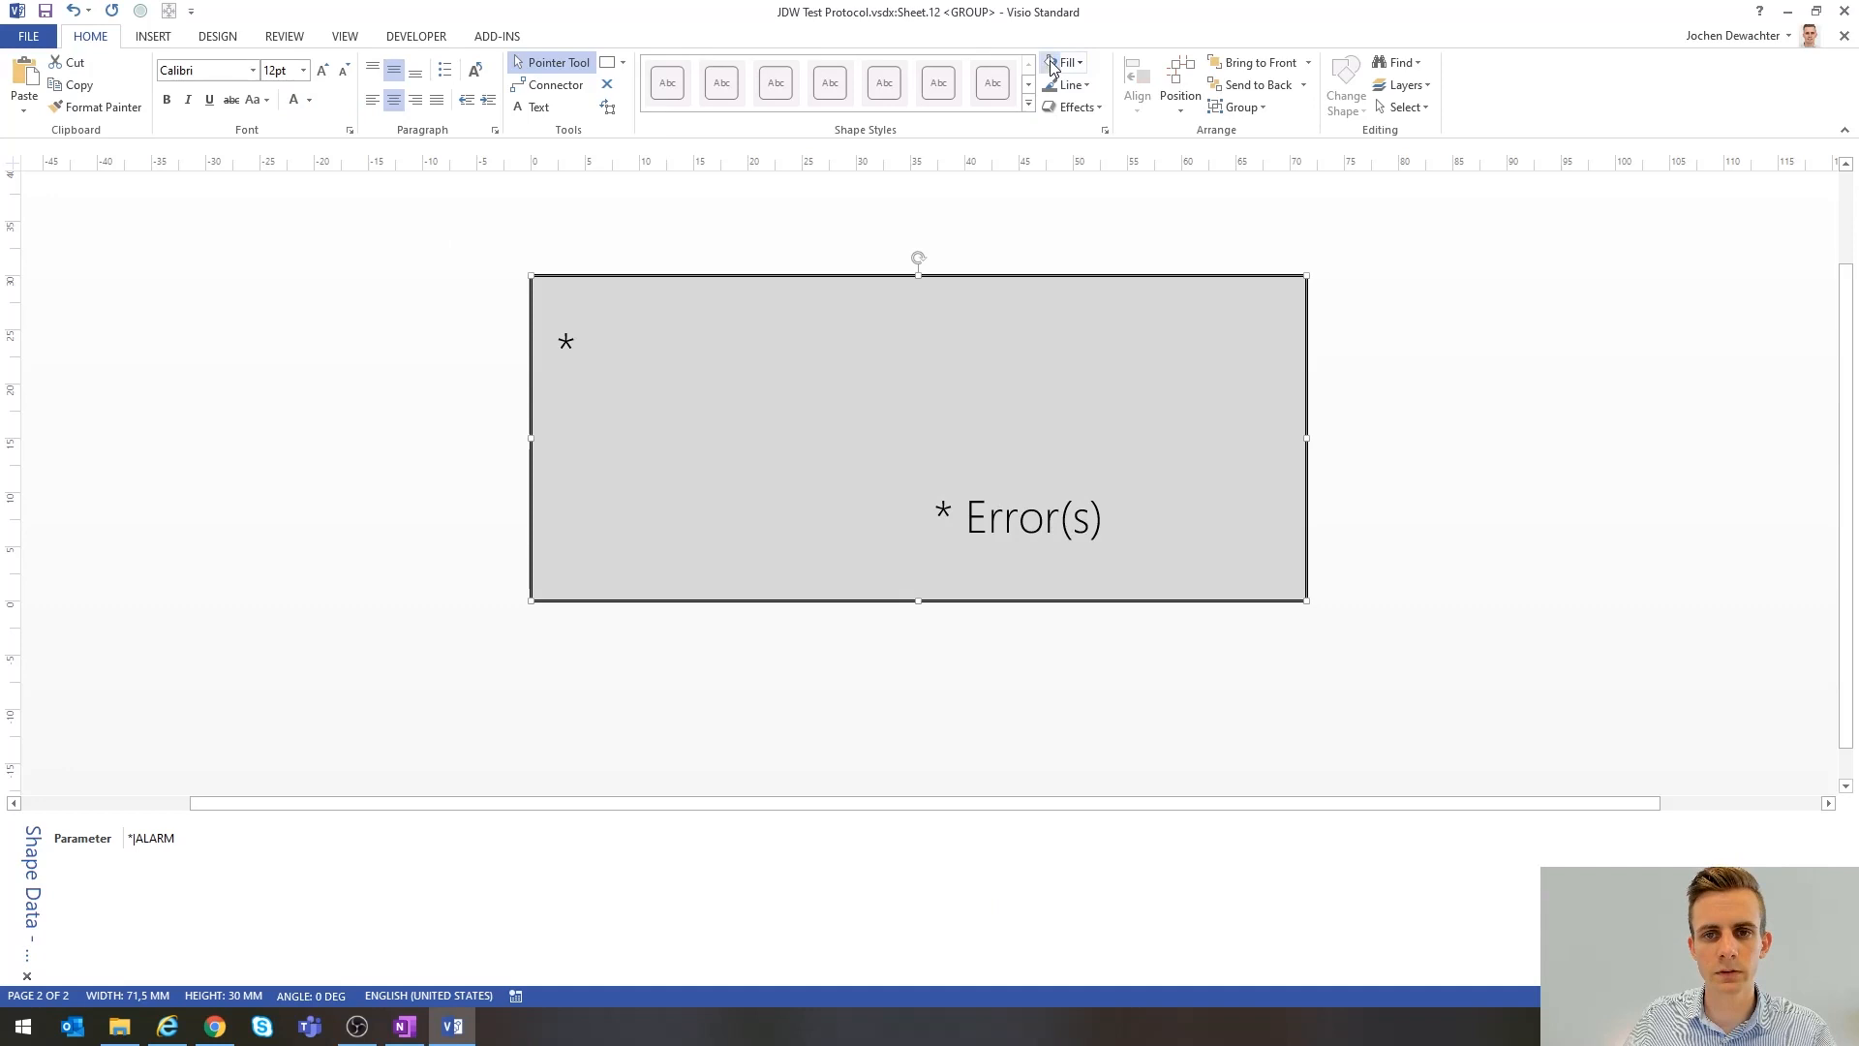
pyautogui.click(1071, 84)
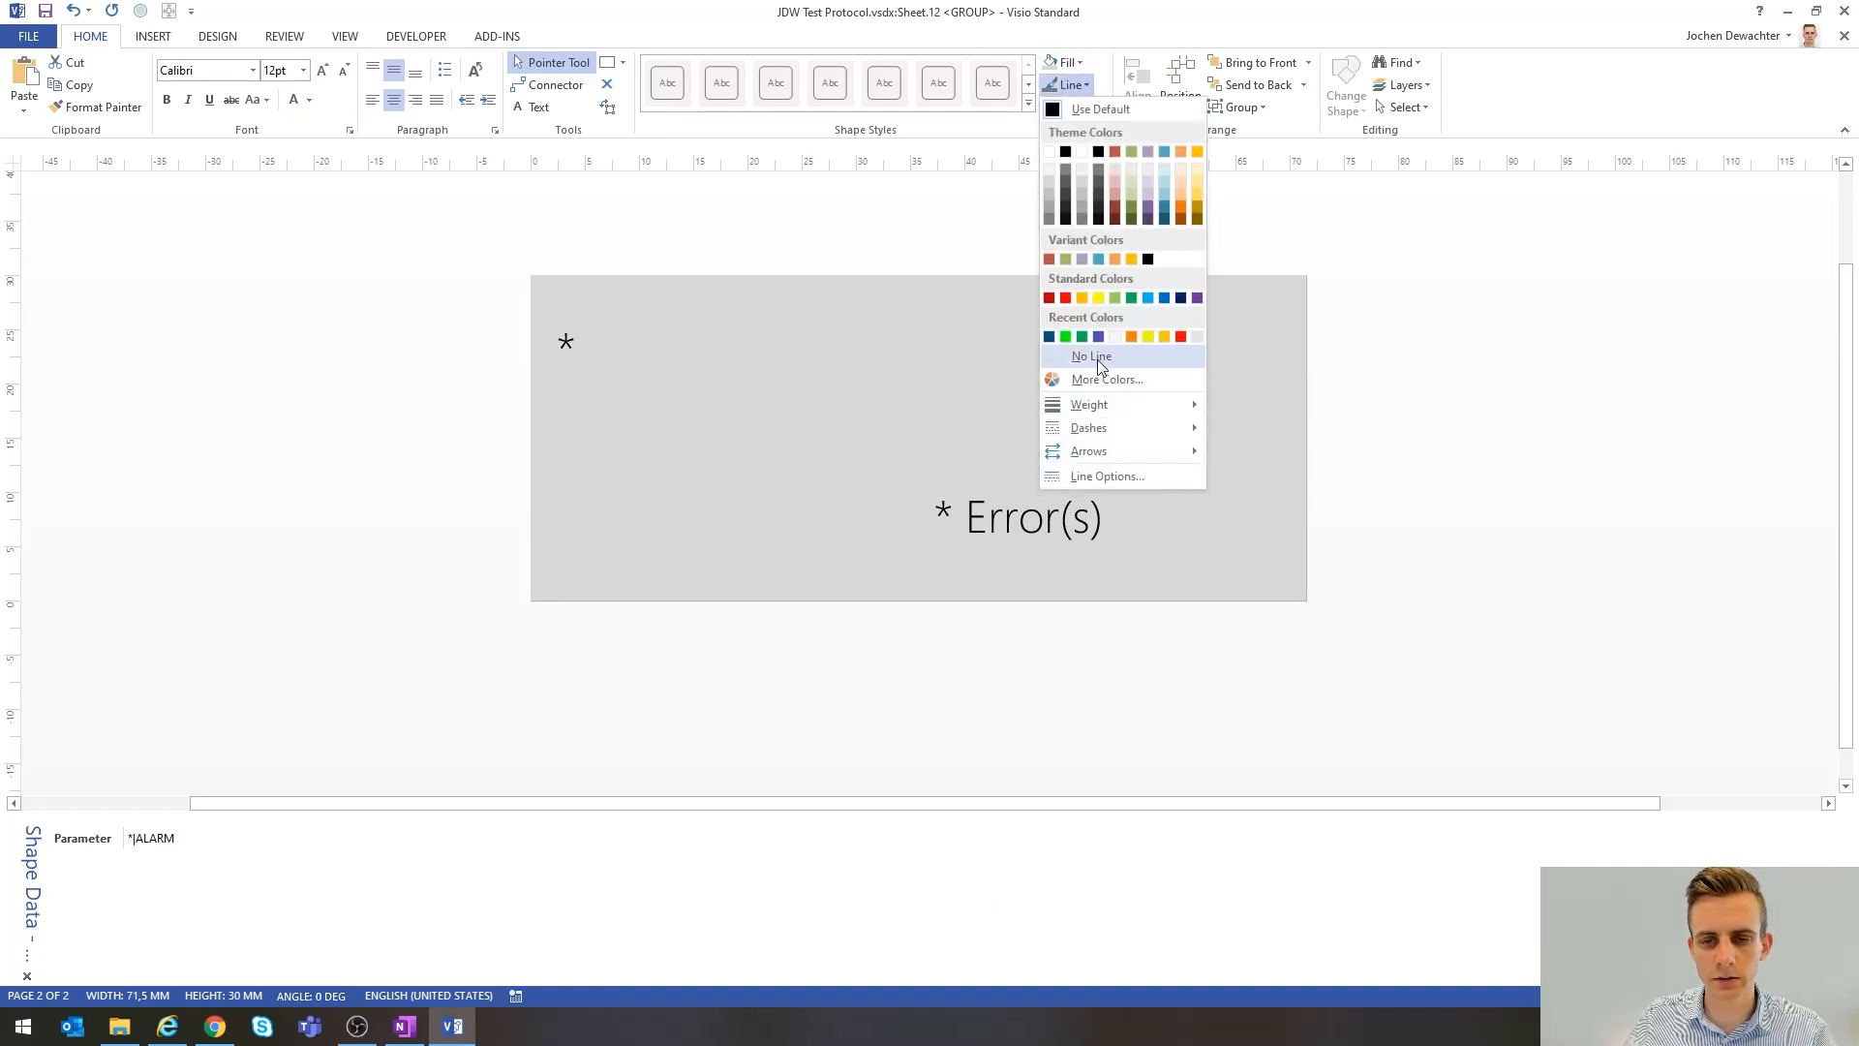
pyautogui.click(1098, 365)
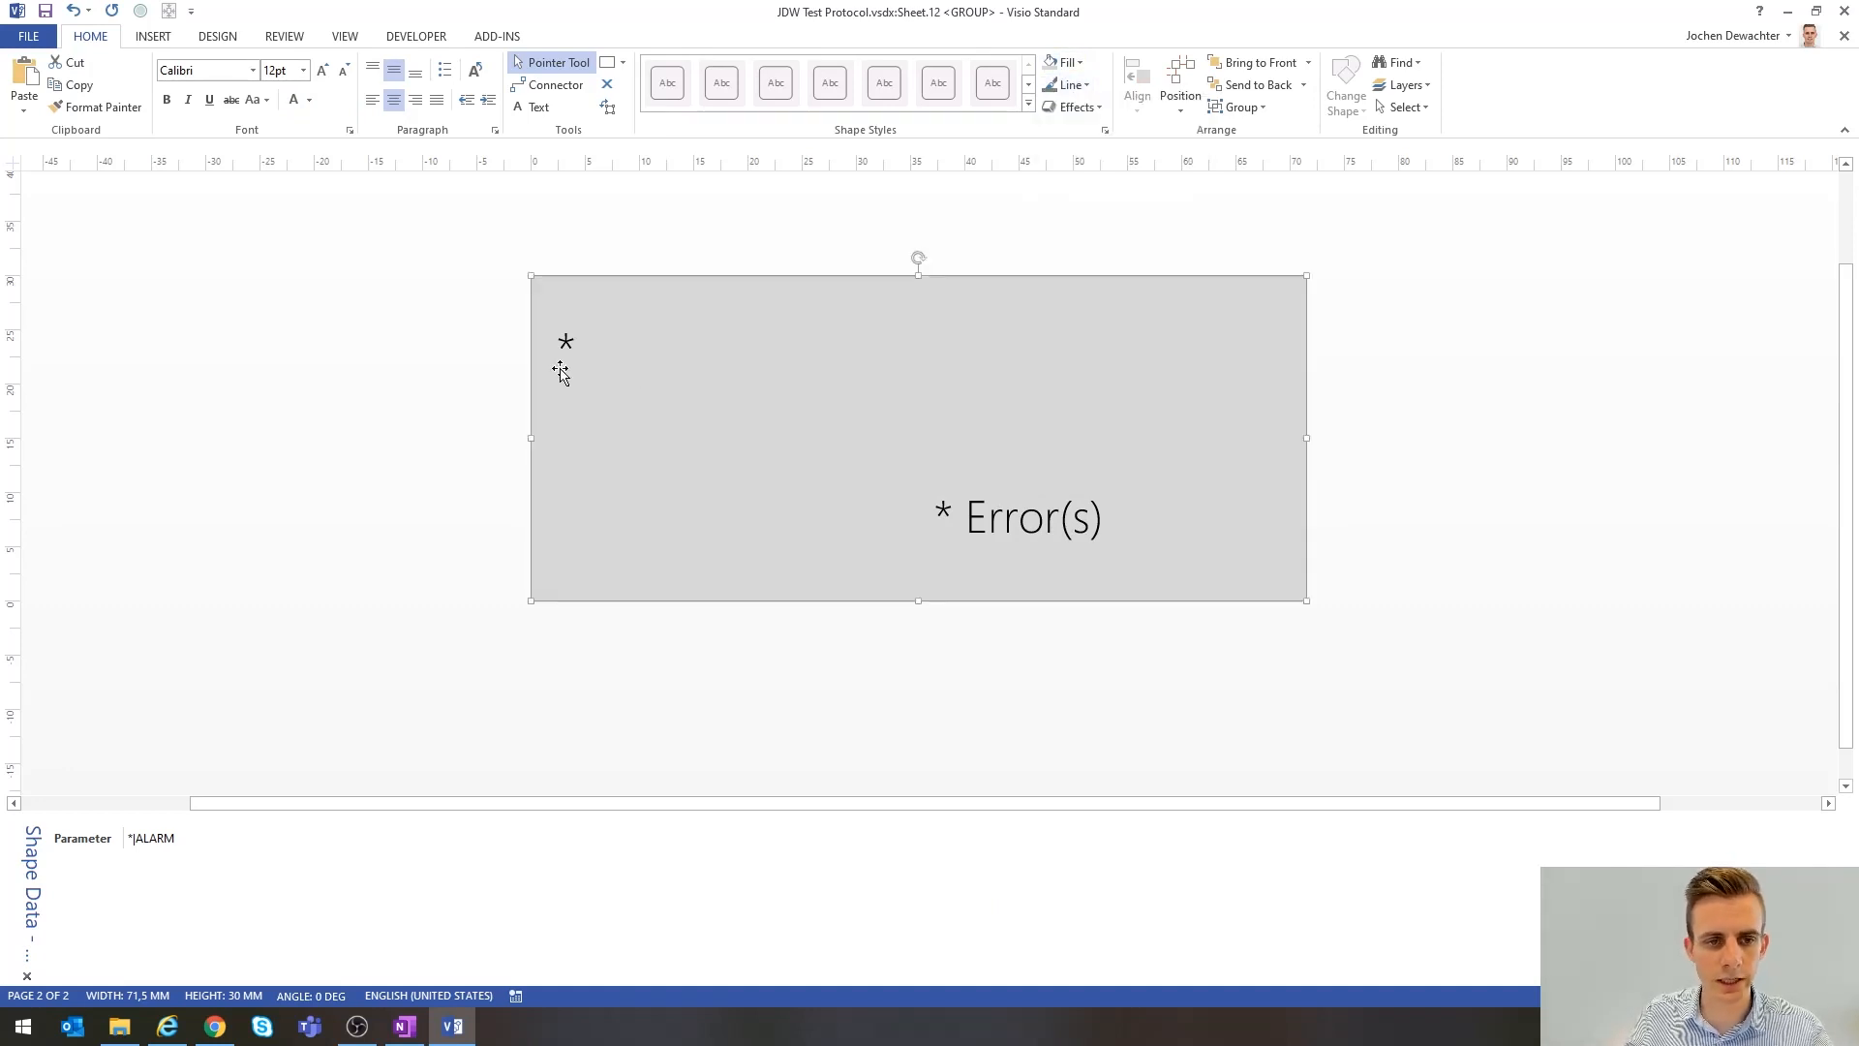
# - Right-align the "* Error(s)" text and set its font color to white
pyautogui.click(1037, 524)
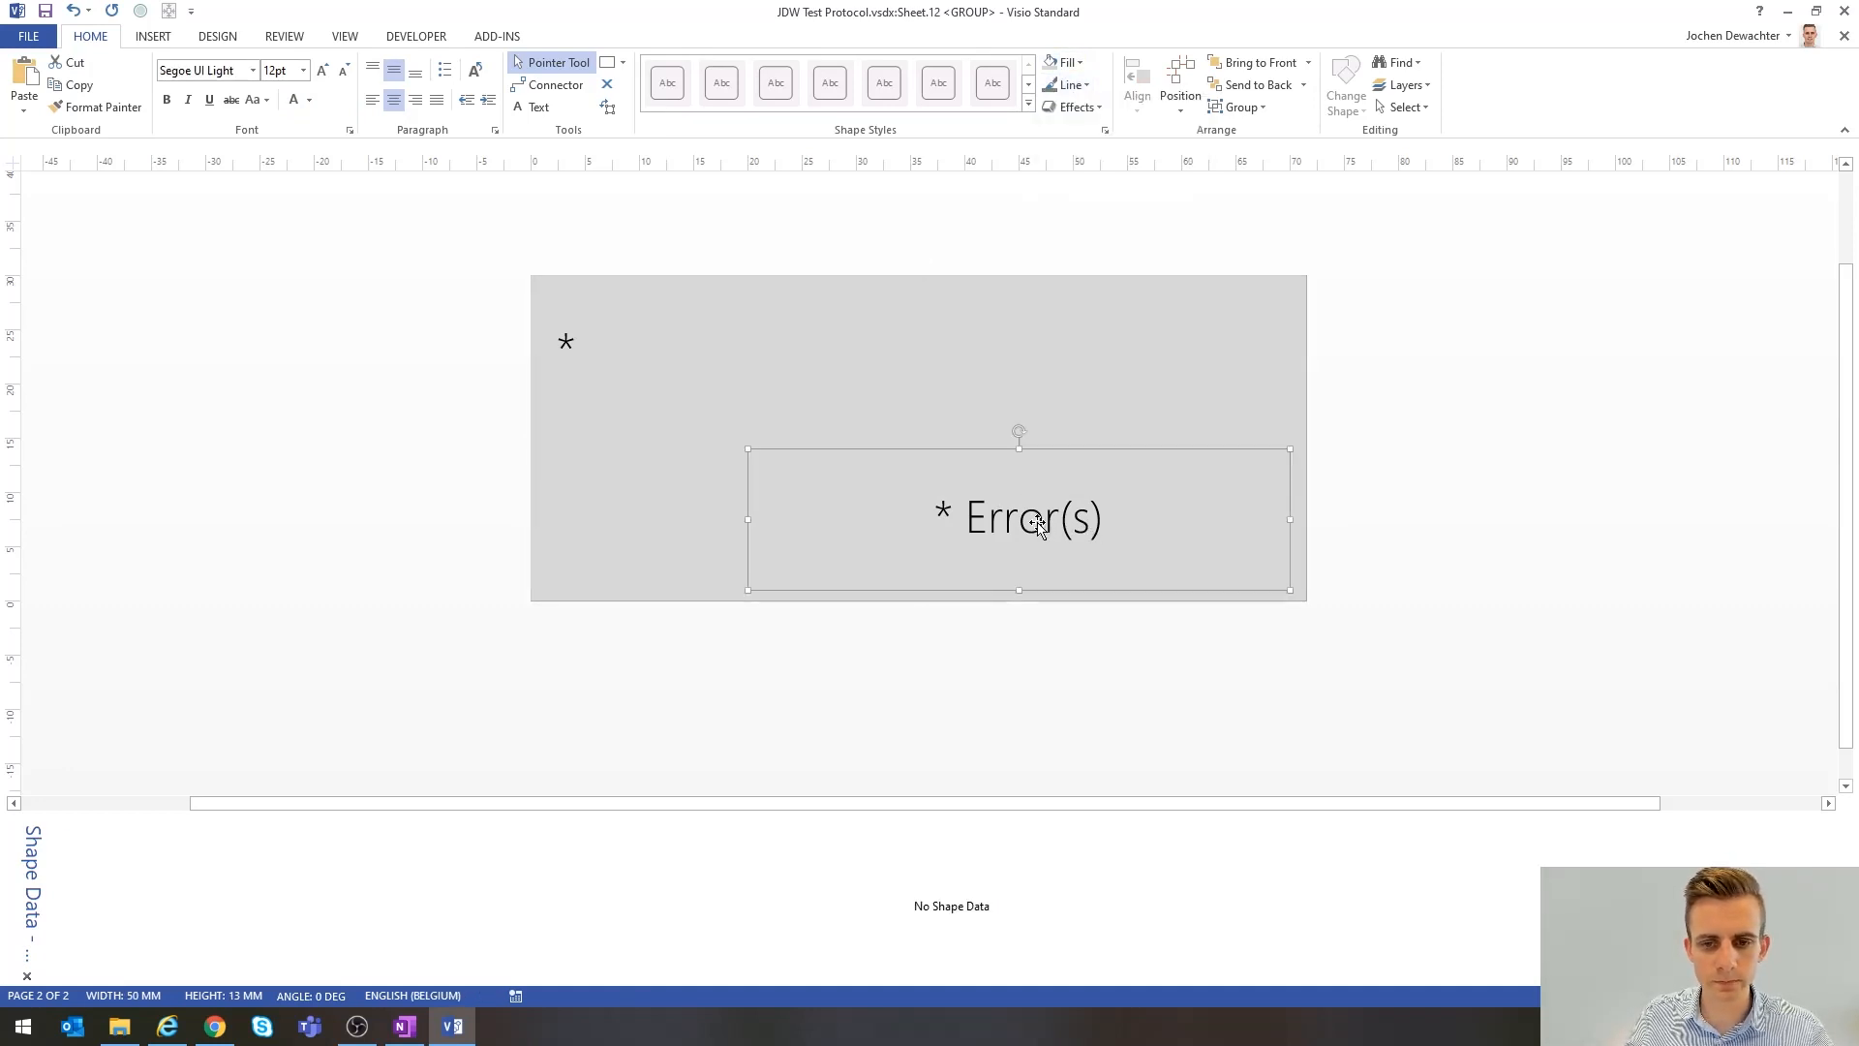
pyautogui.click(416, 99)
pyautogui.click(293, 100)
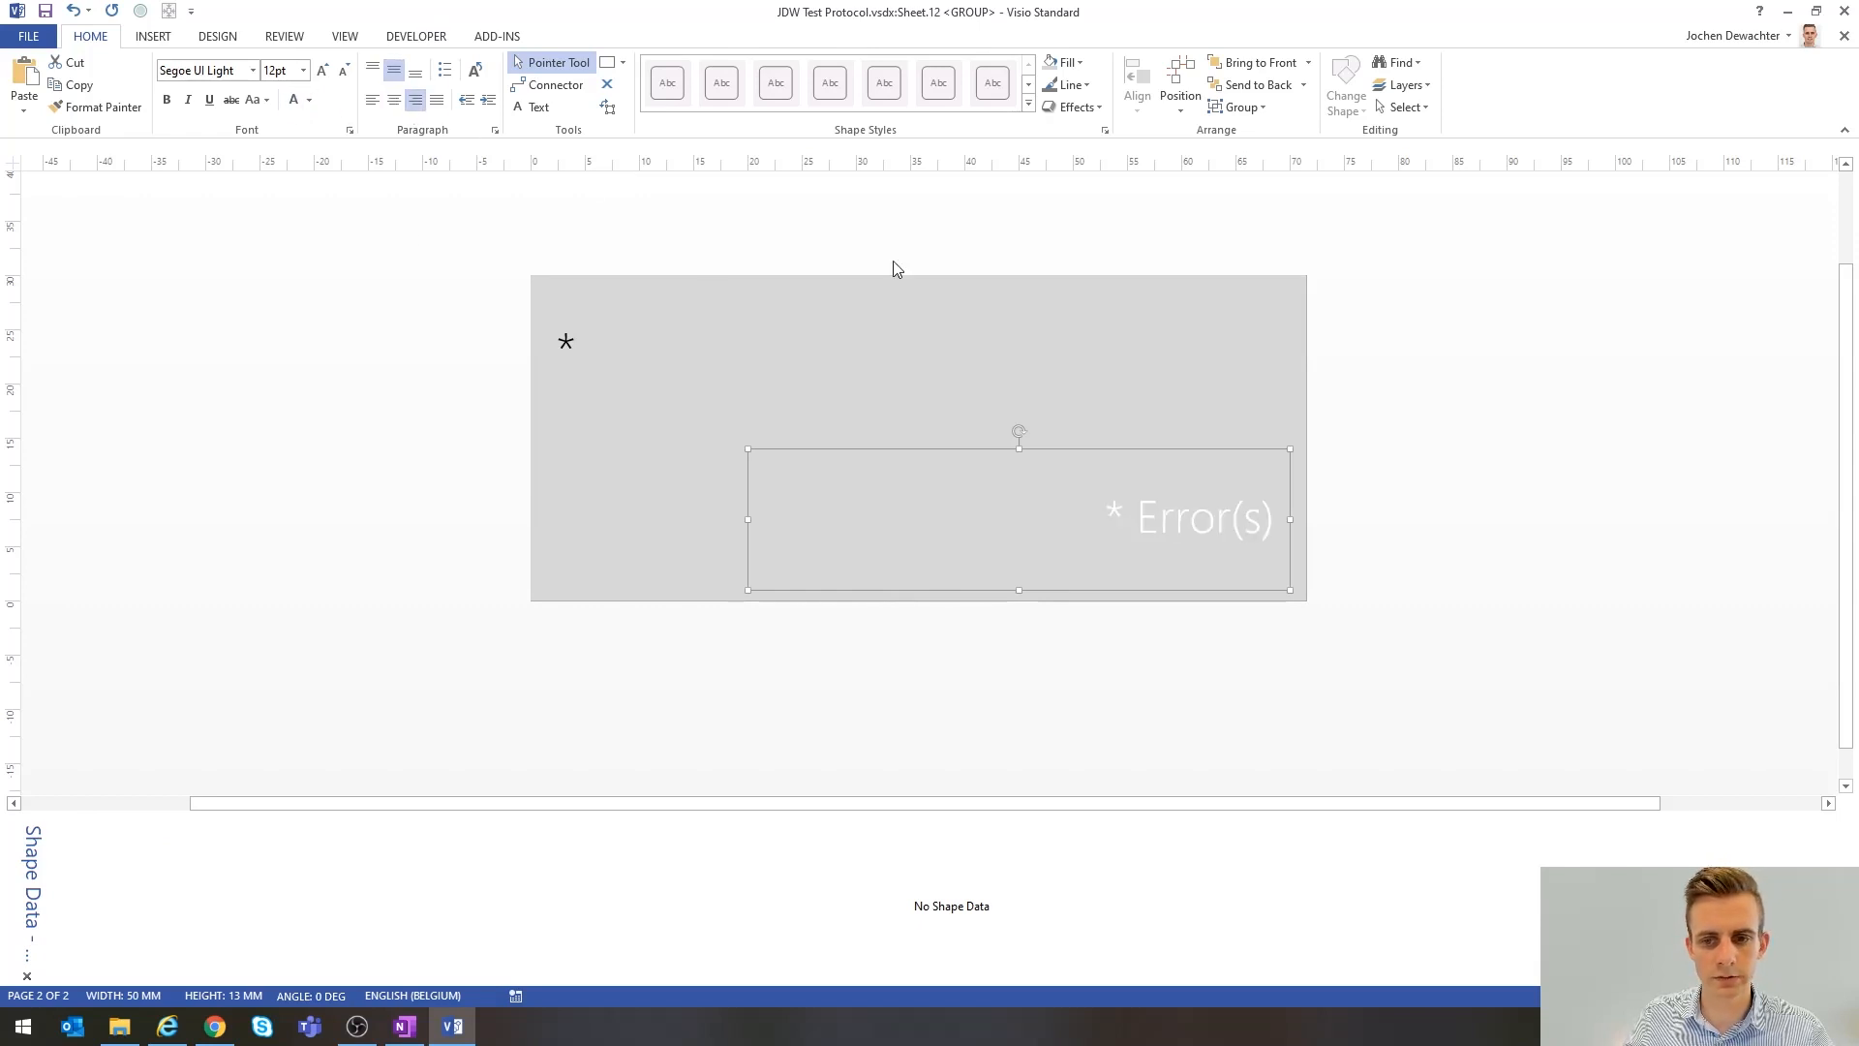
pyautogui.click(485, 373)
# - Start defining a shape data property labelled Parameter on the "*" text block
pyautogui.click(563, 345)
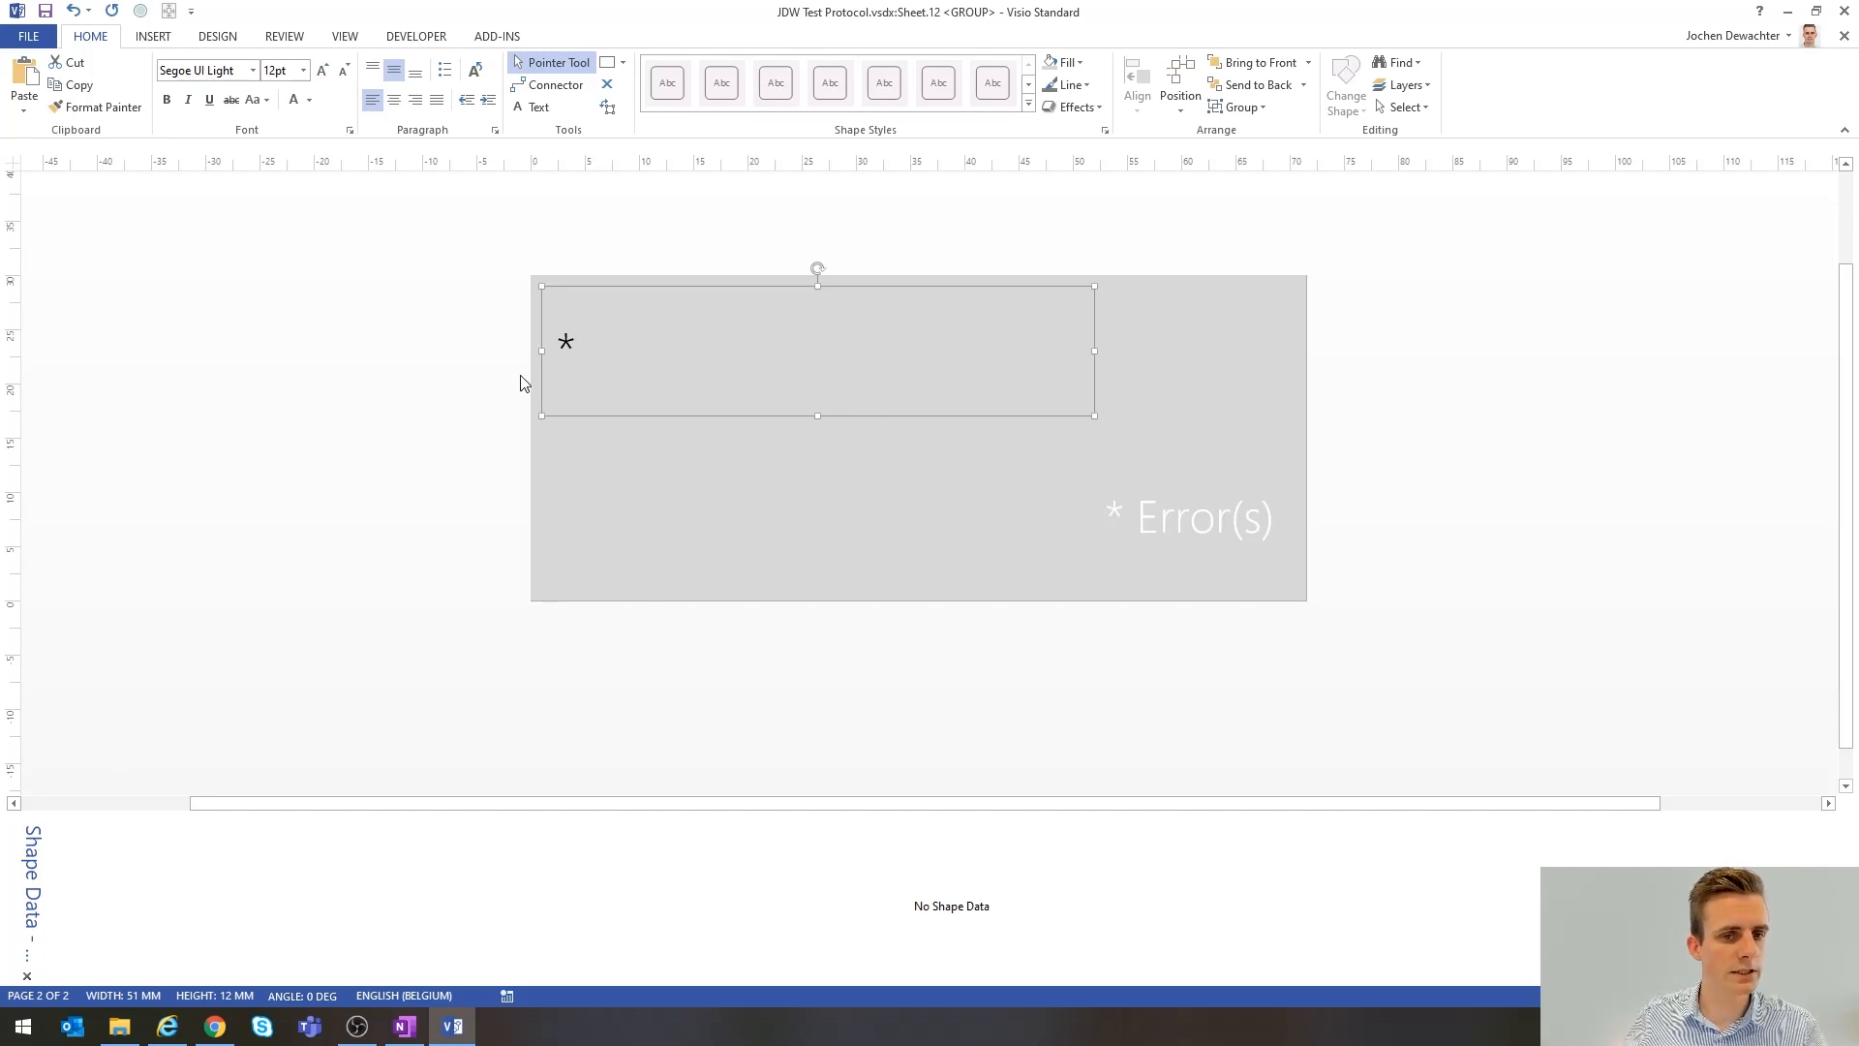
pyautogui.rightClick(367, 886)
pyautogui.click(475, 813)
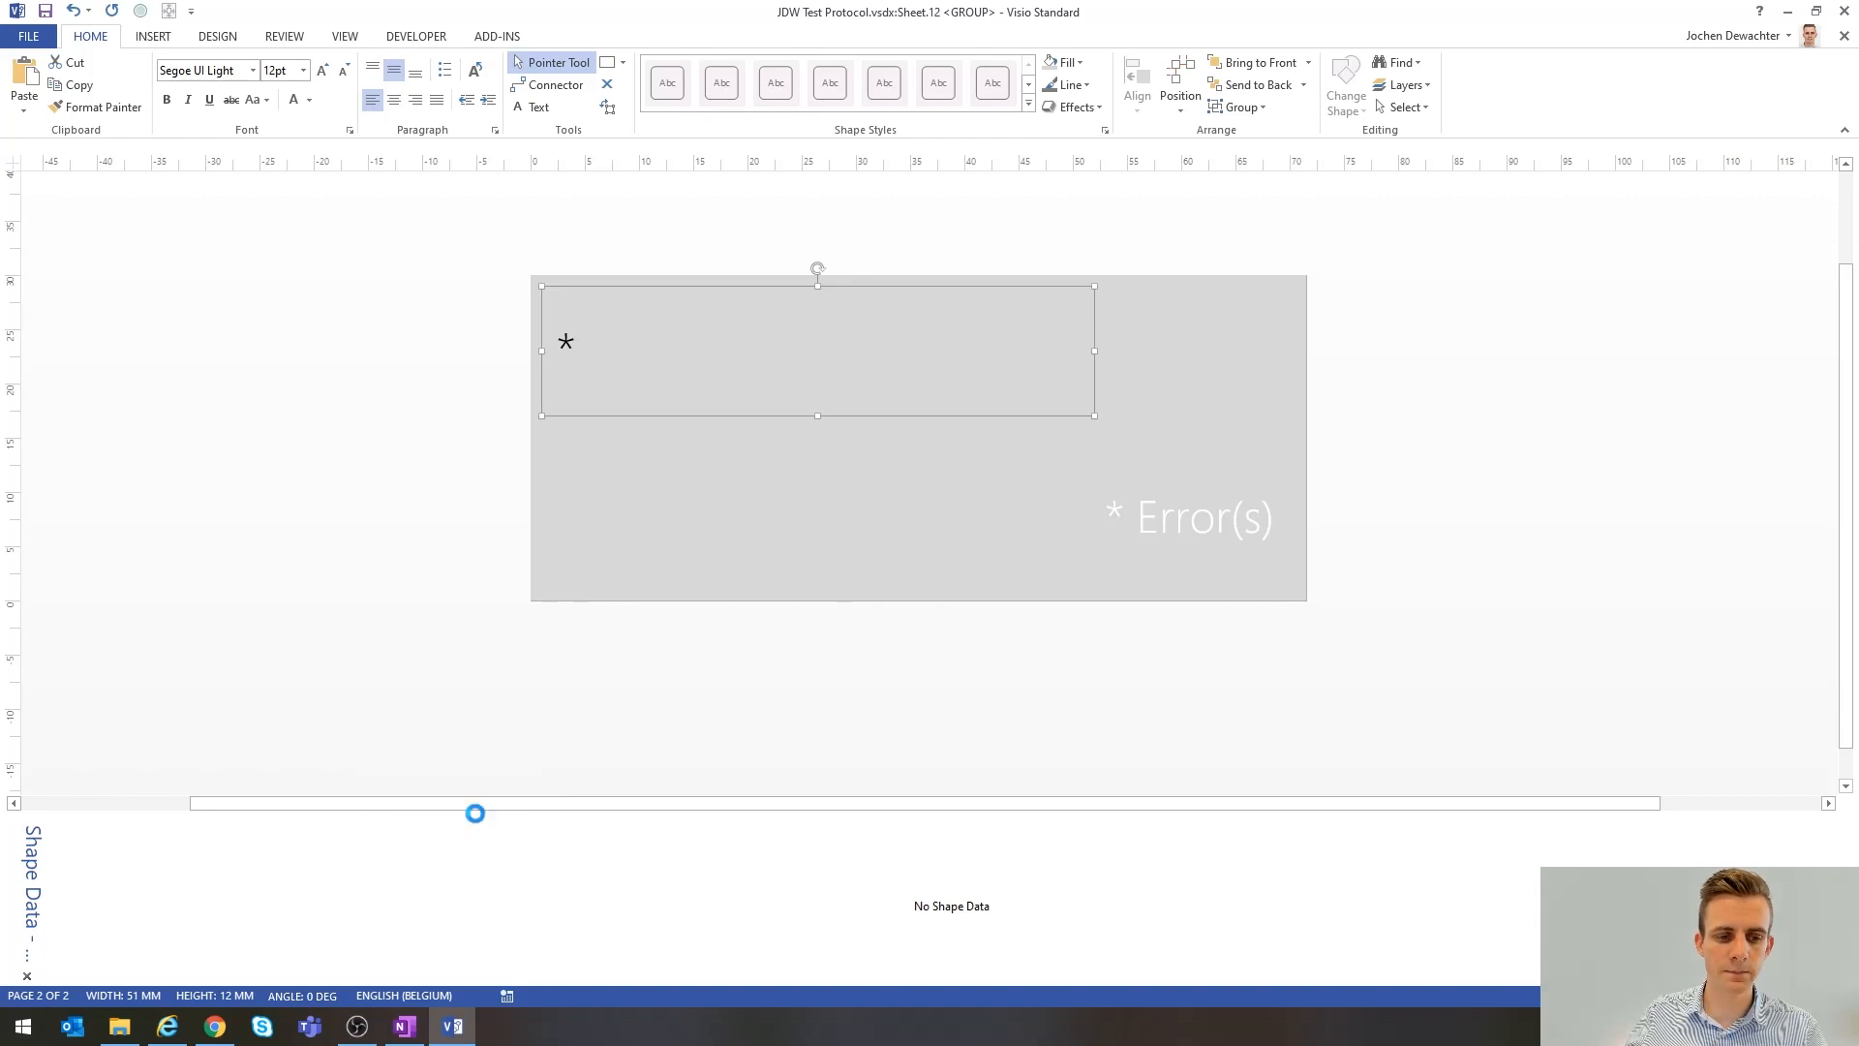
pyautogui.write('Par')
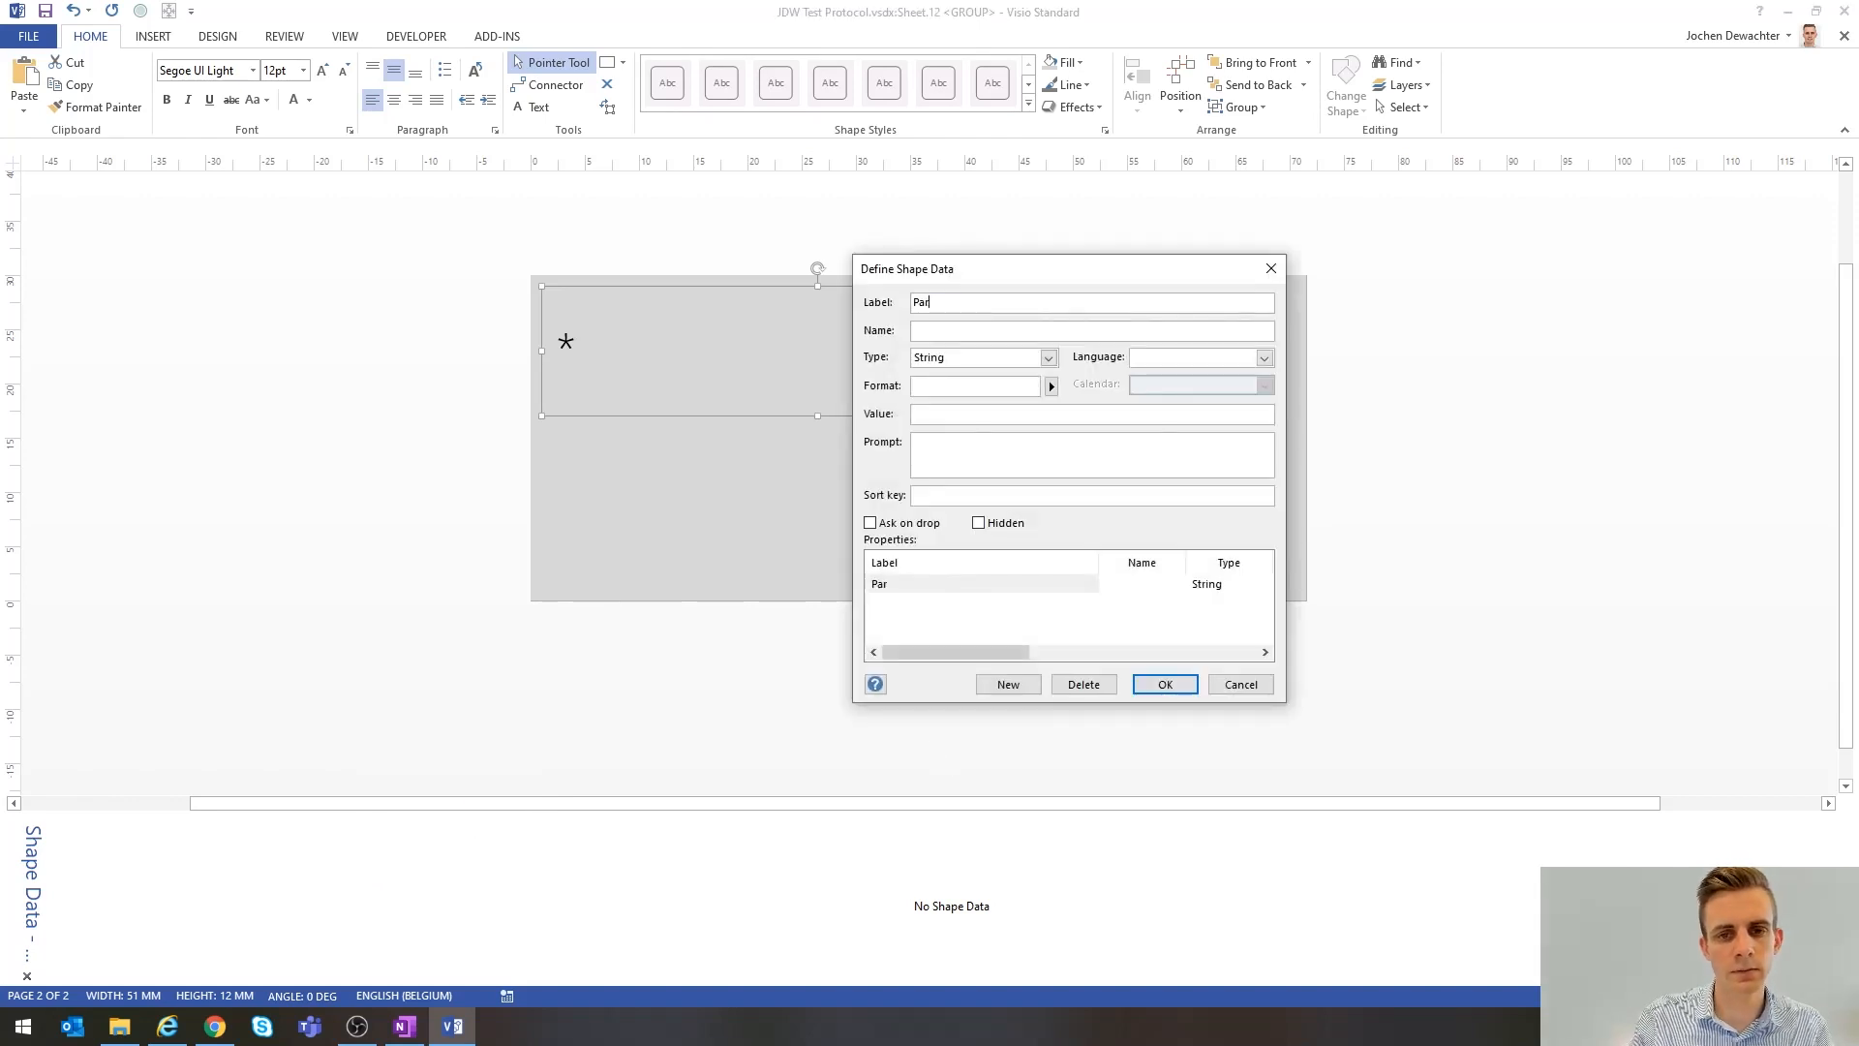
pyautogui.press('Tab')
pyautogui.press('Tab')
pyautogui.press('Tab')
pyautogui.press('Tab')
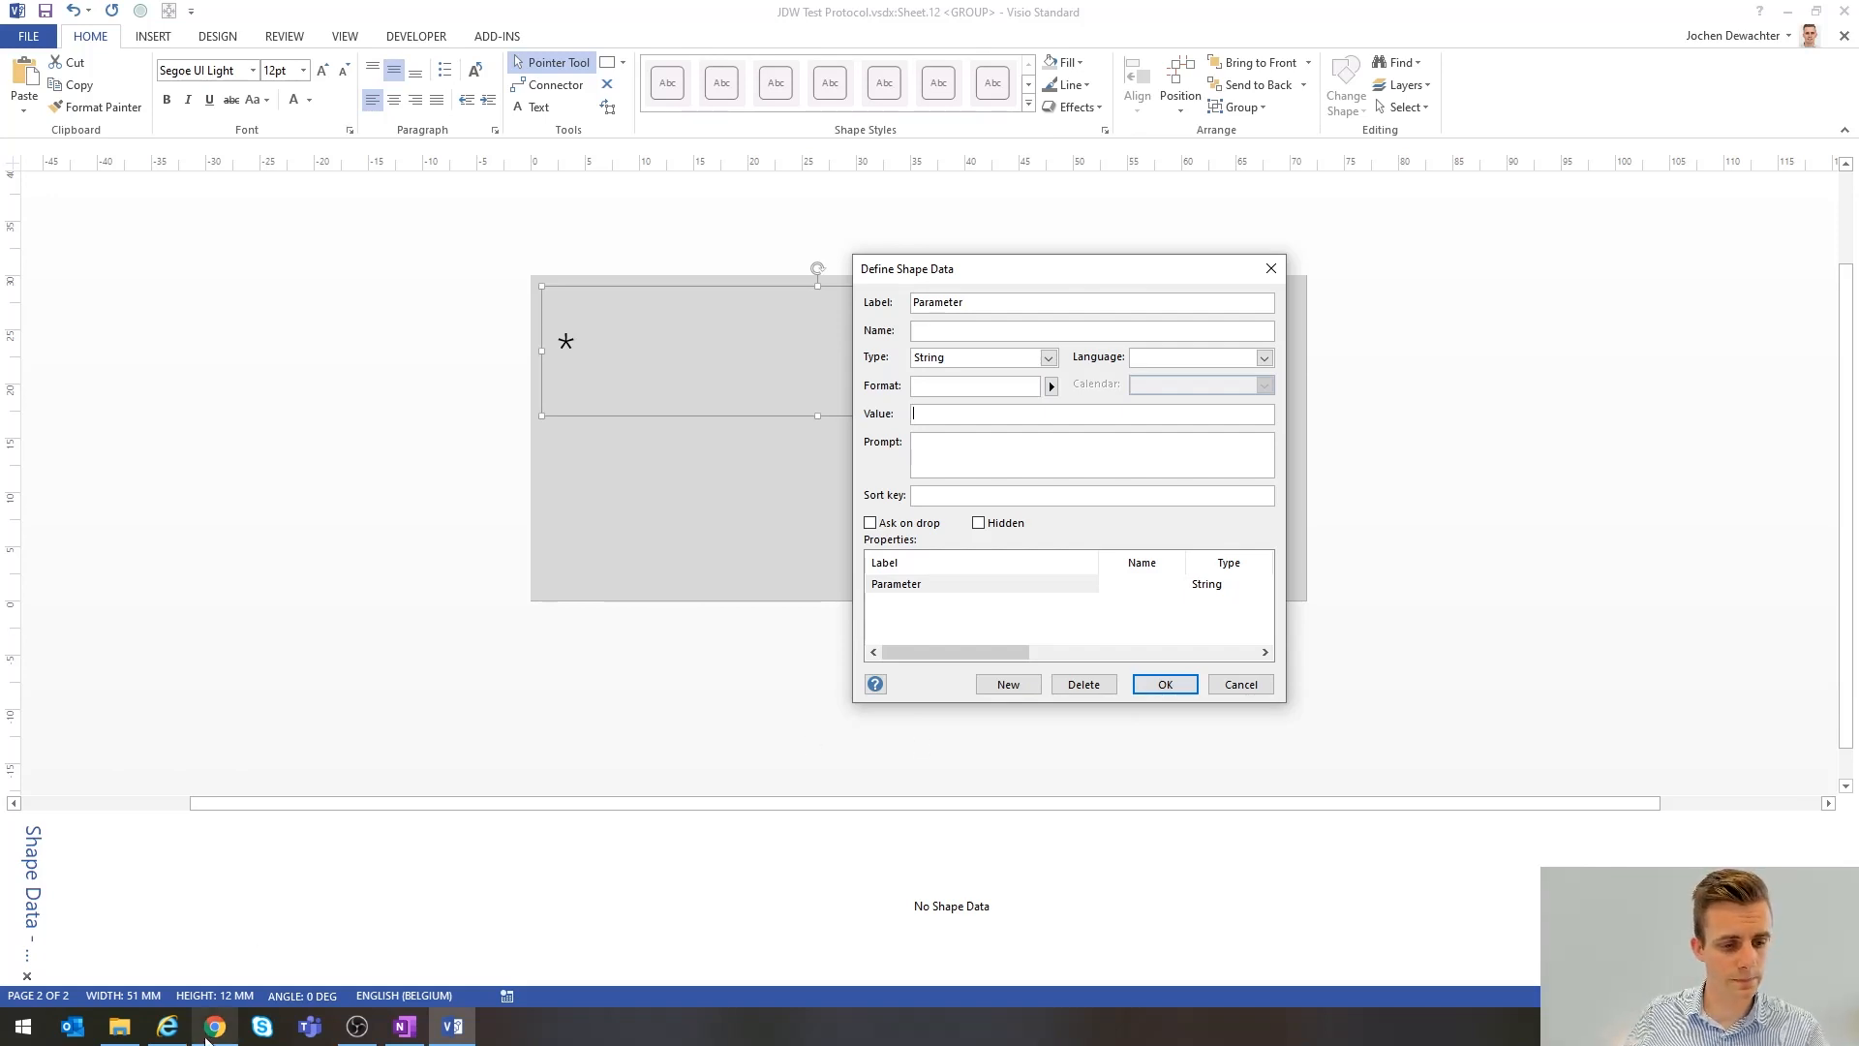
# - Switch to DataMiner and look up the parameter IDs of the Test Table's Instance [IDX] and Errors columns
pyautogui.click(174, 1028)
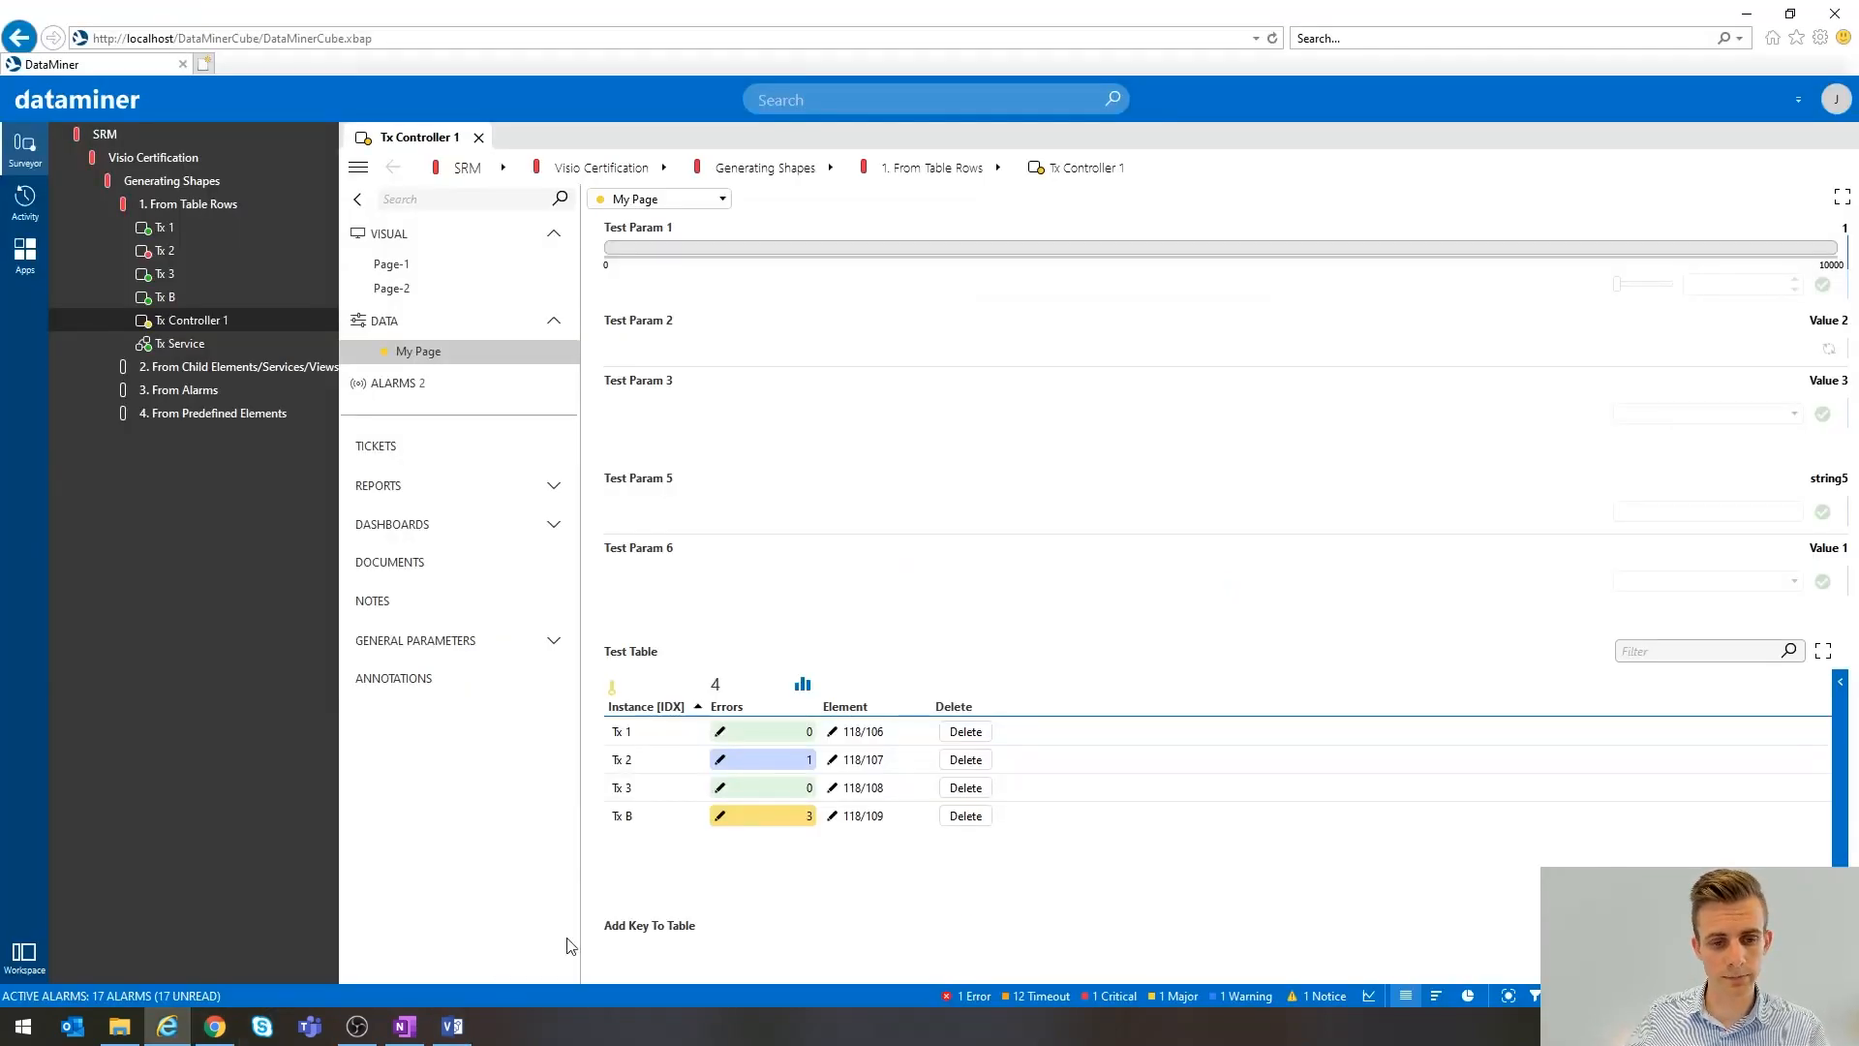
pyautogui.doubleClick(624, 734)
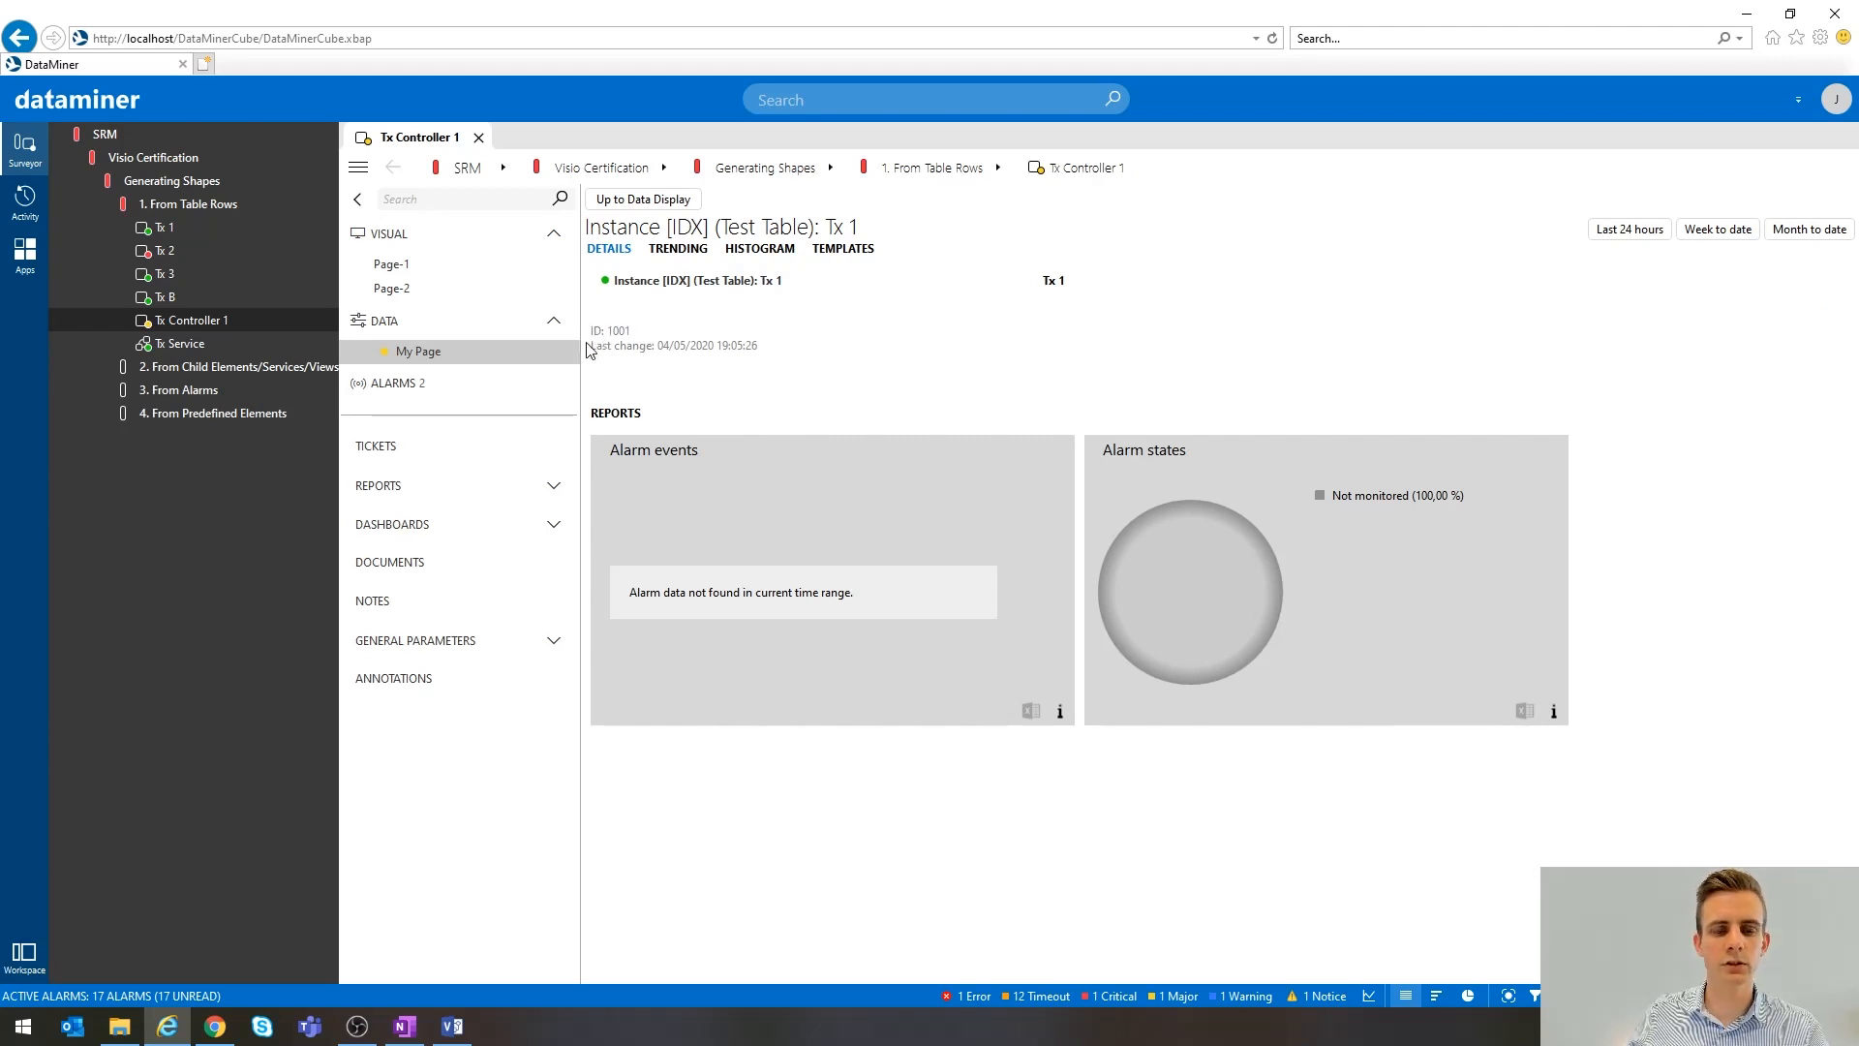
pyautogui.click(621, 203)
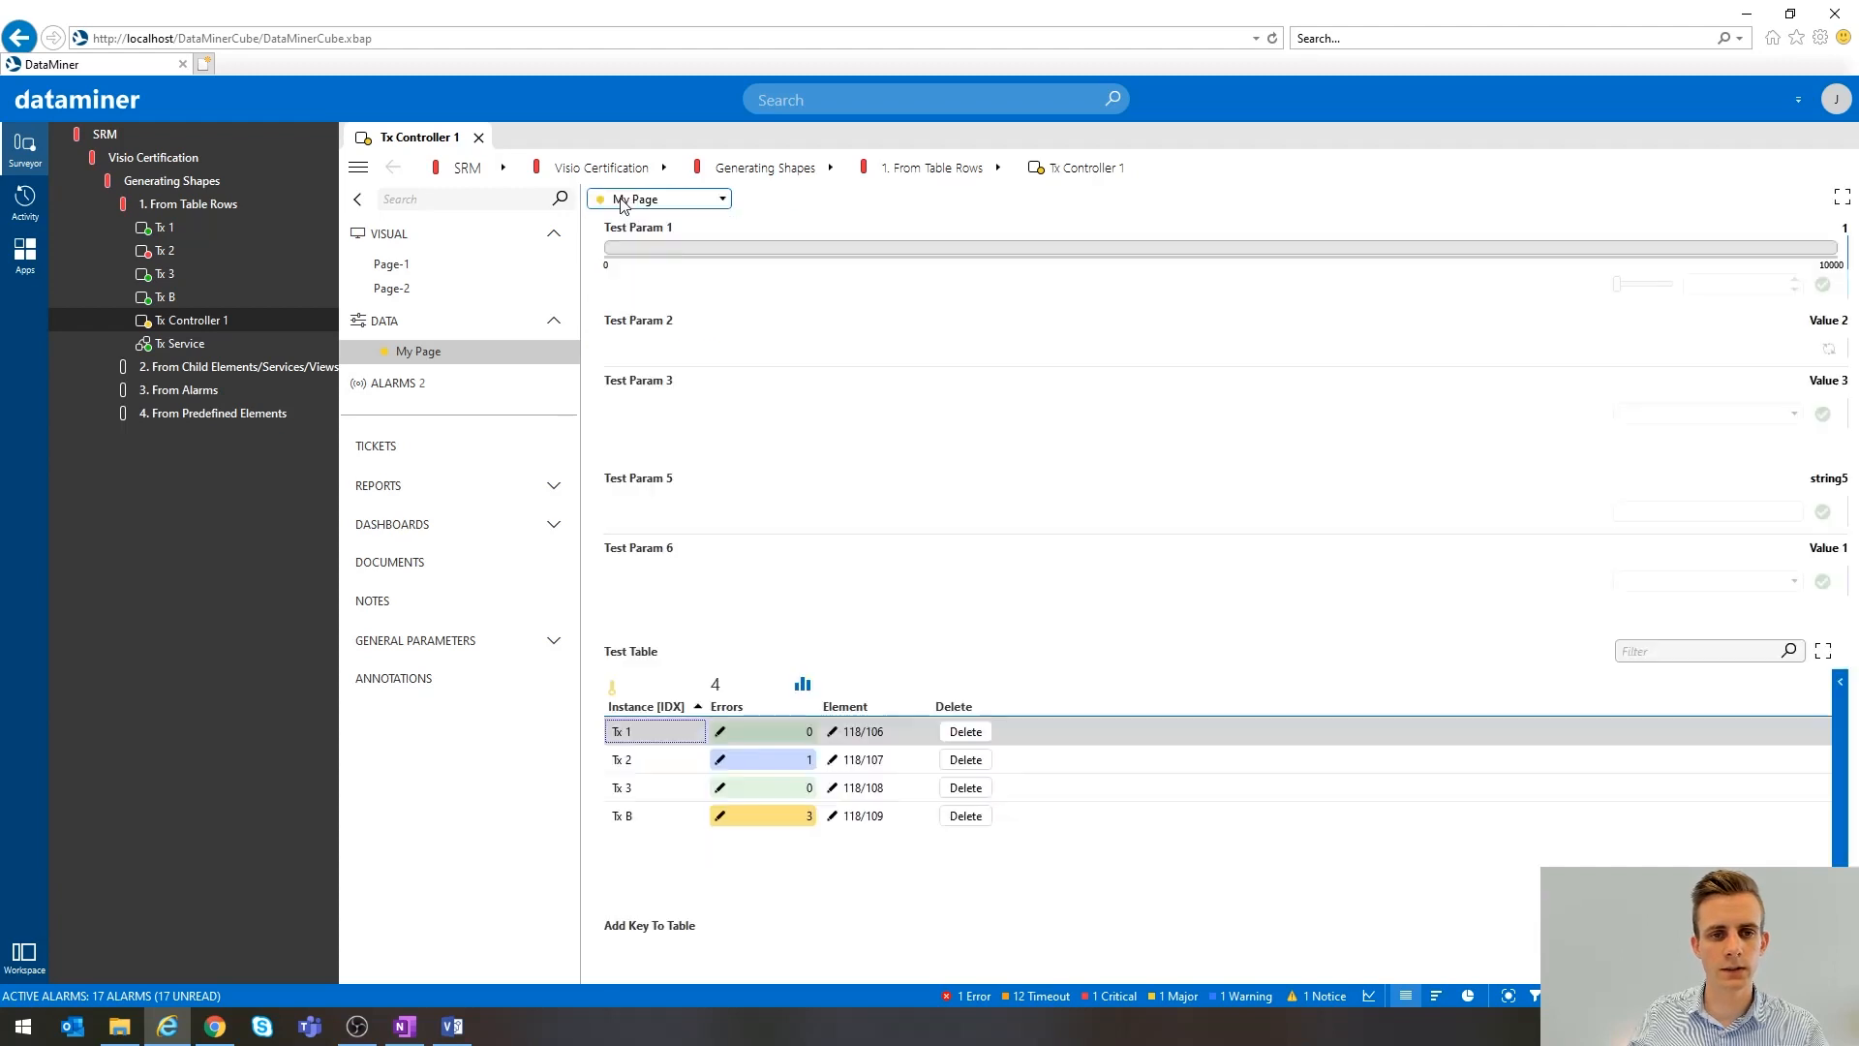
pyautogui.click(769, 734)
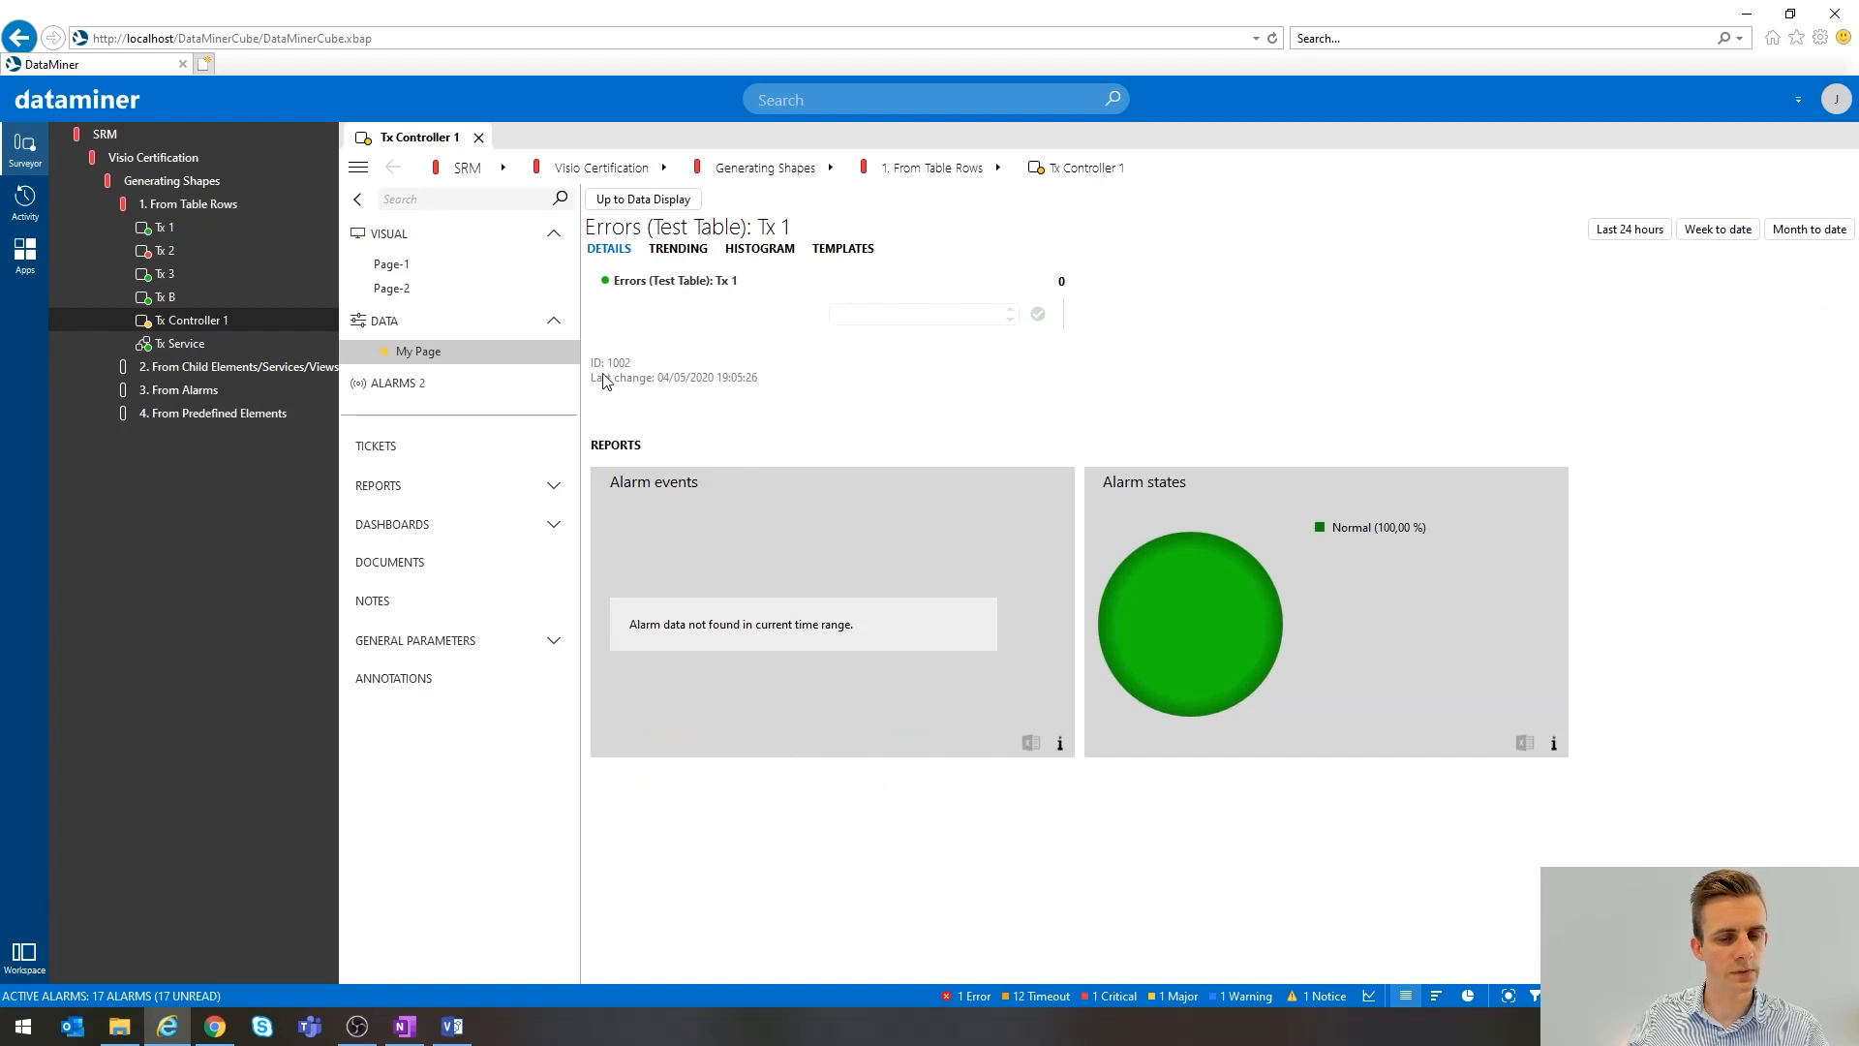
pyautogui.click(627, 200)
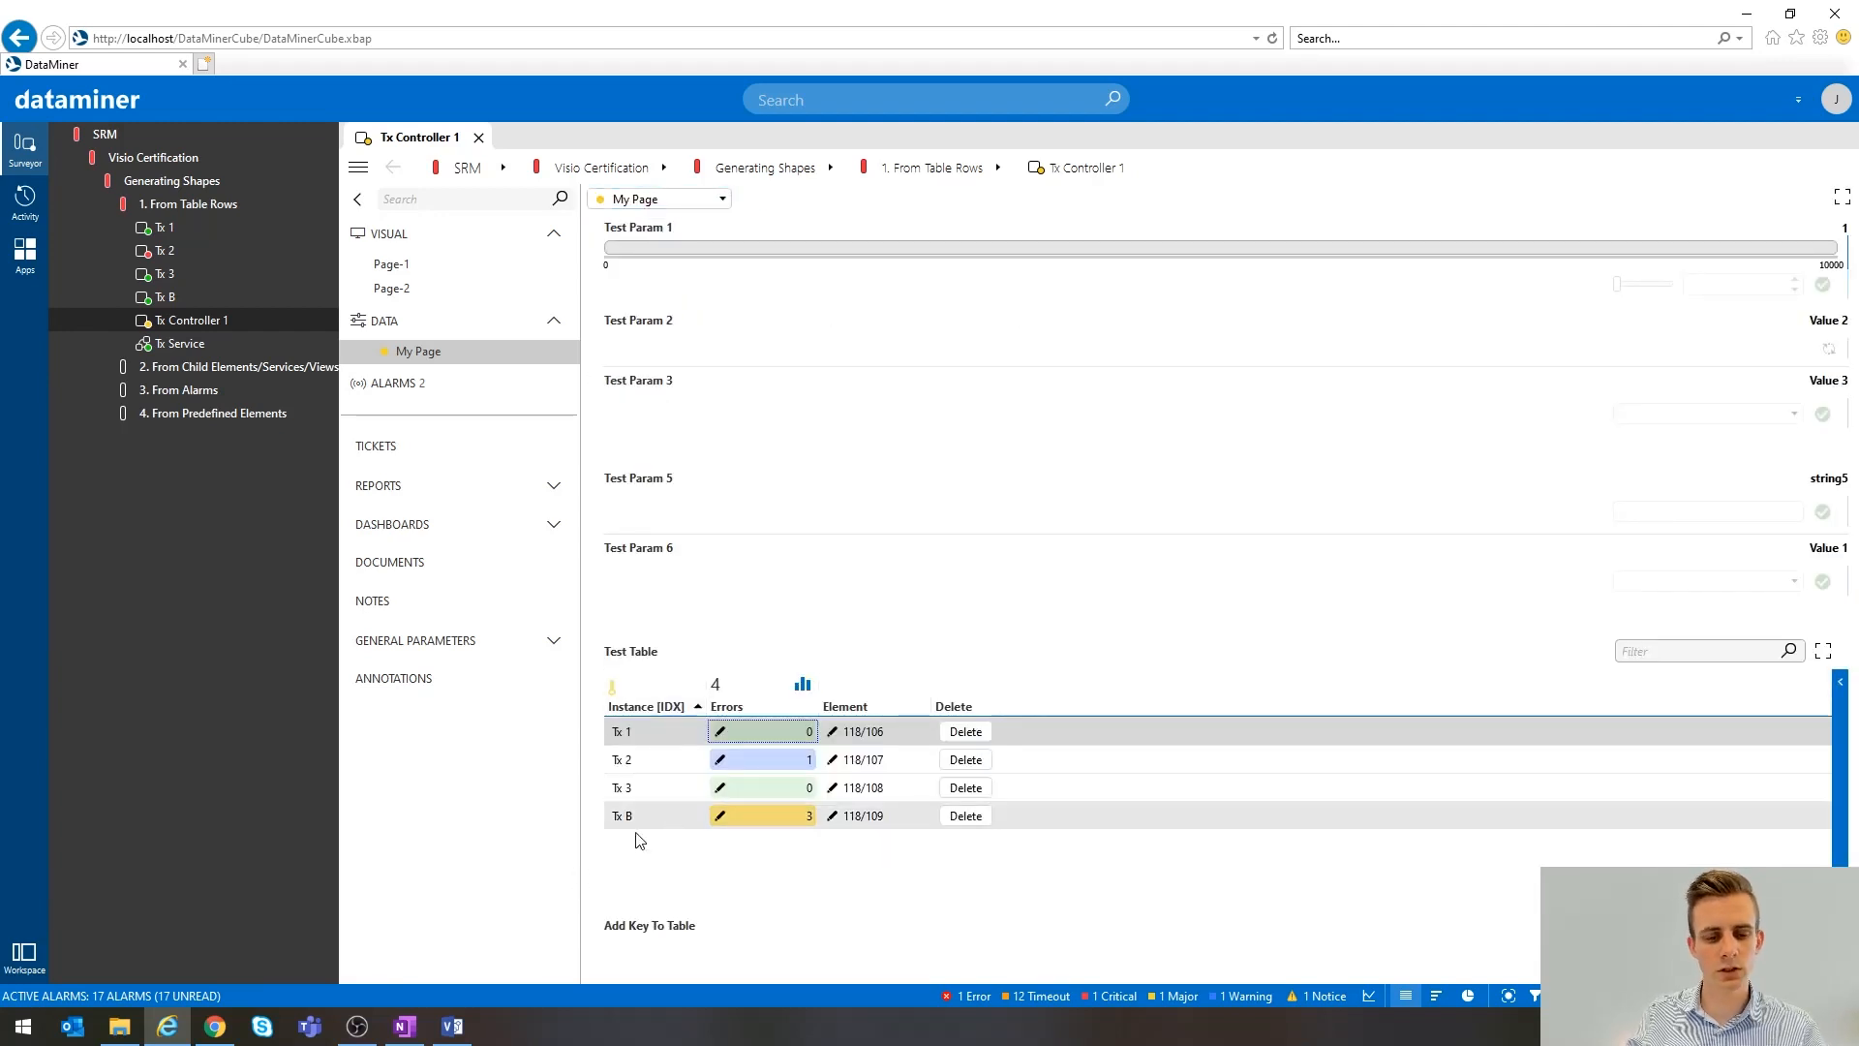
# - Return to Visio and set the value of the "*" block's Parameter property to 1001
pyautogui.click(453, 1028)
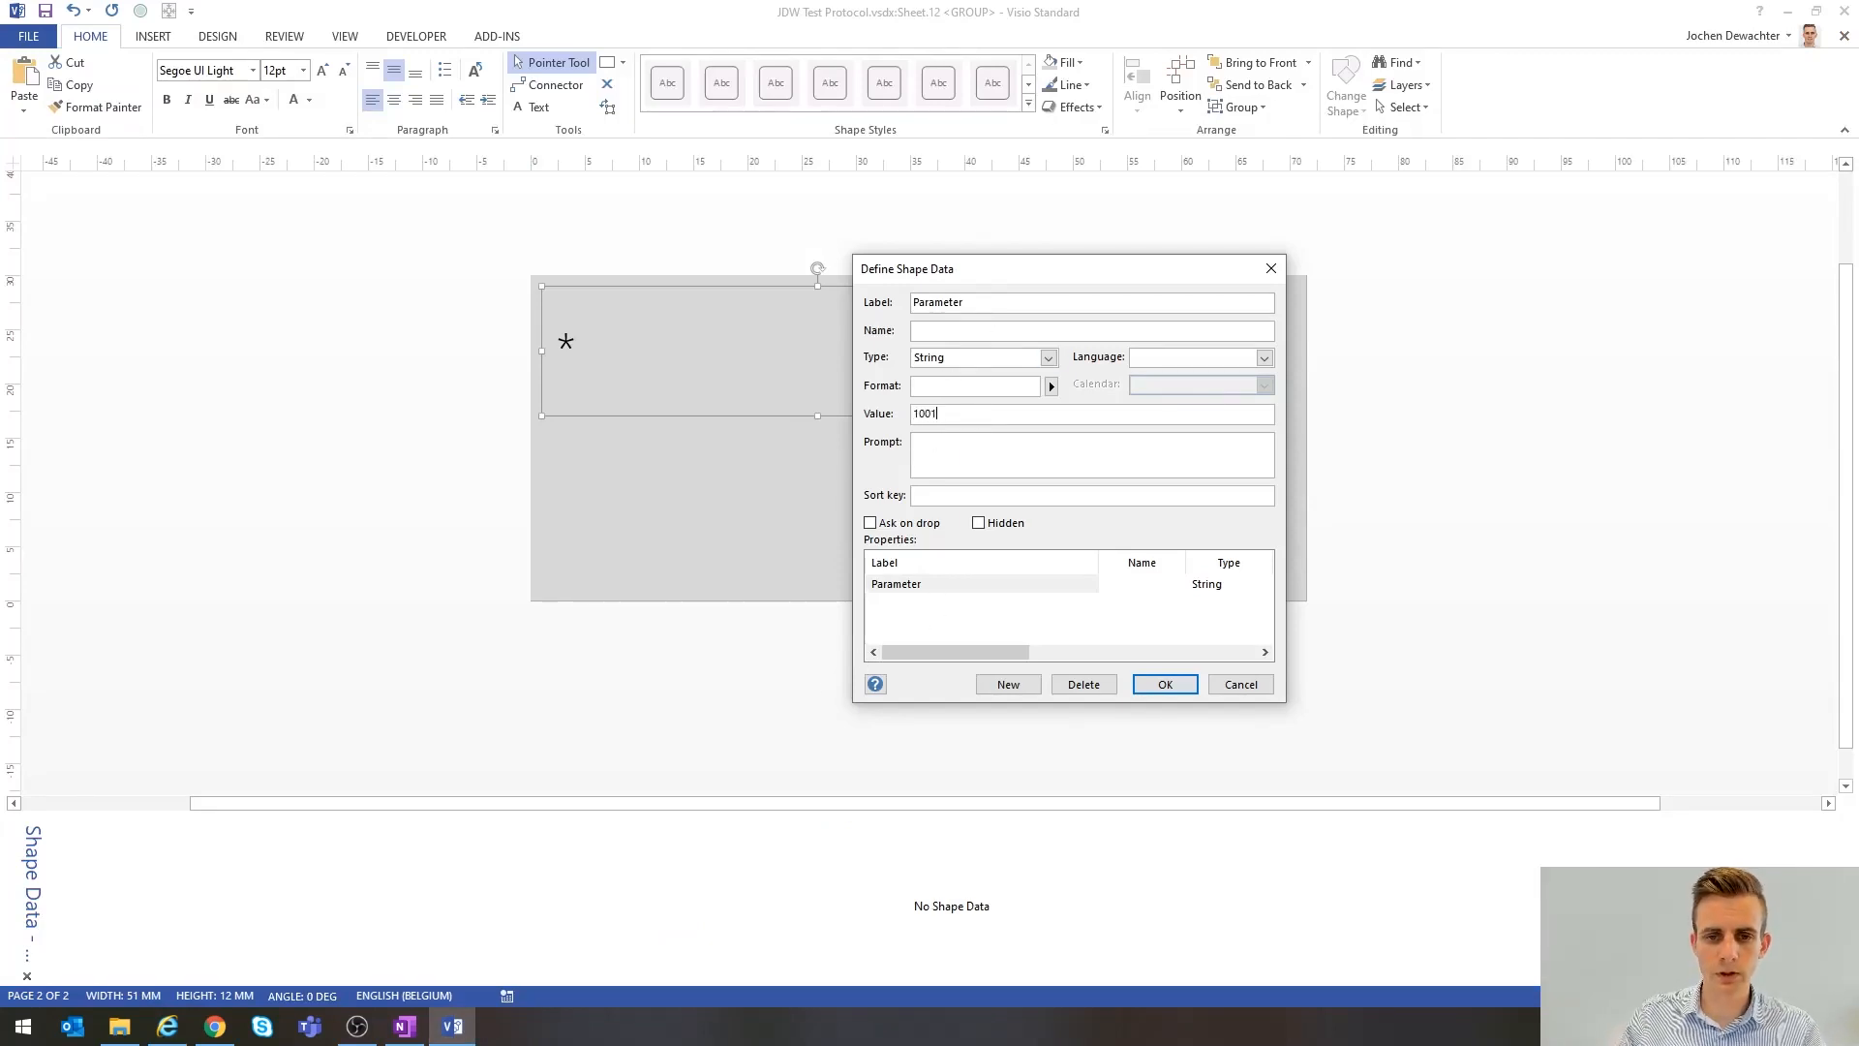
pyautogui.click(1165, 685)
# - Add a shape data property labelled Parameter with the value 1002 to the "* Error(s)" text block
pyautogui.click(1182, 533)
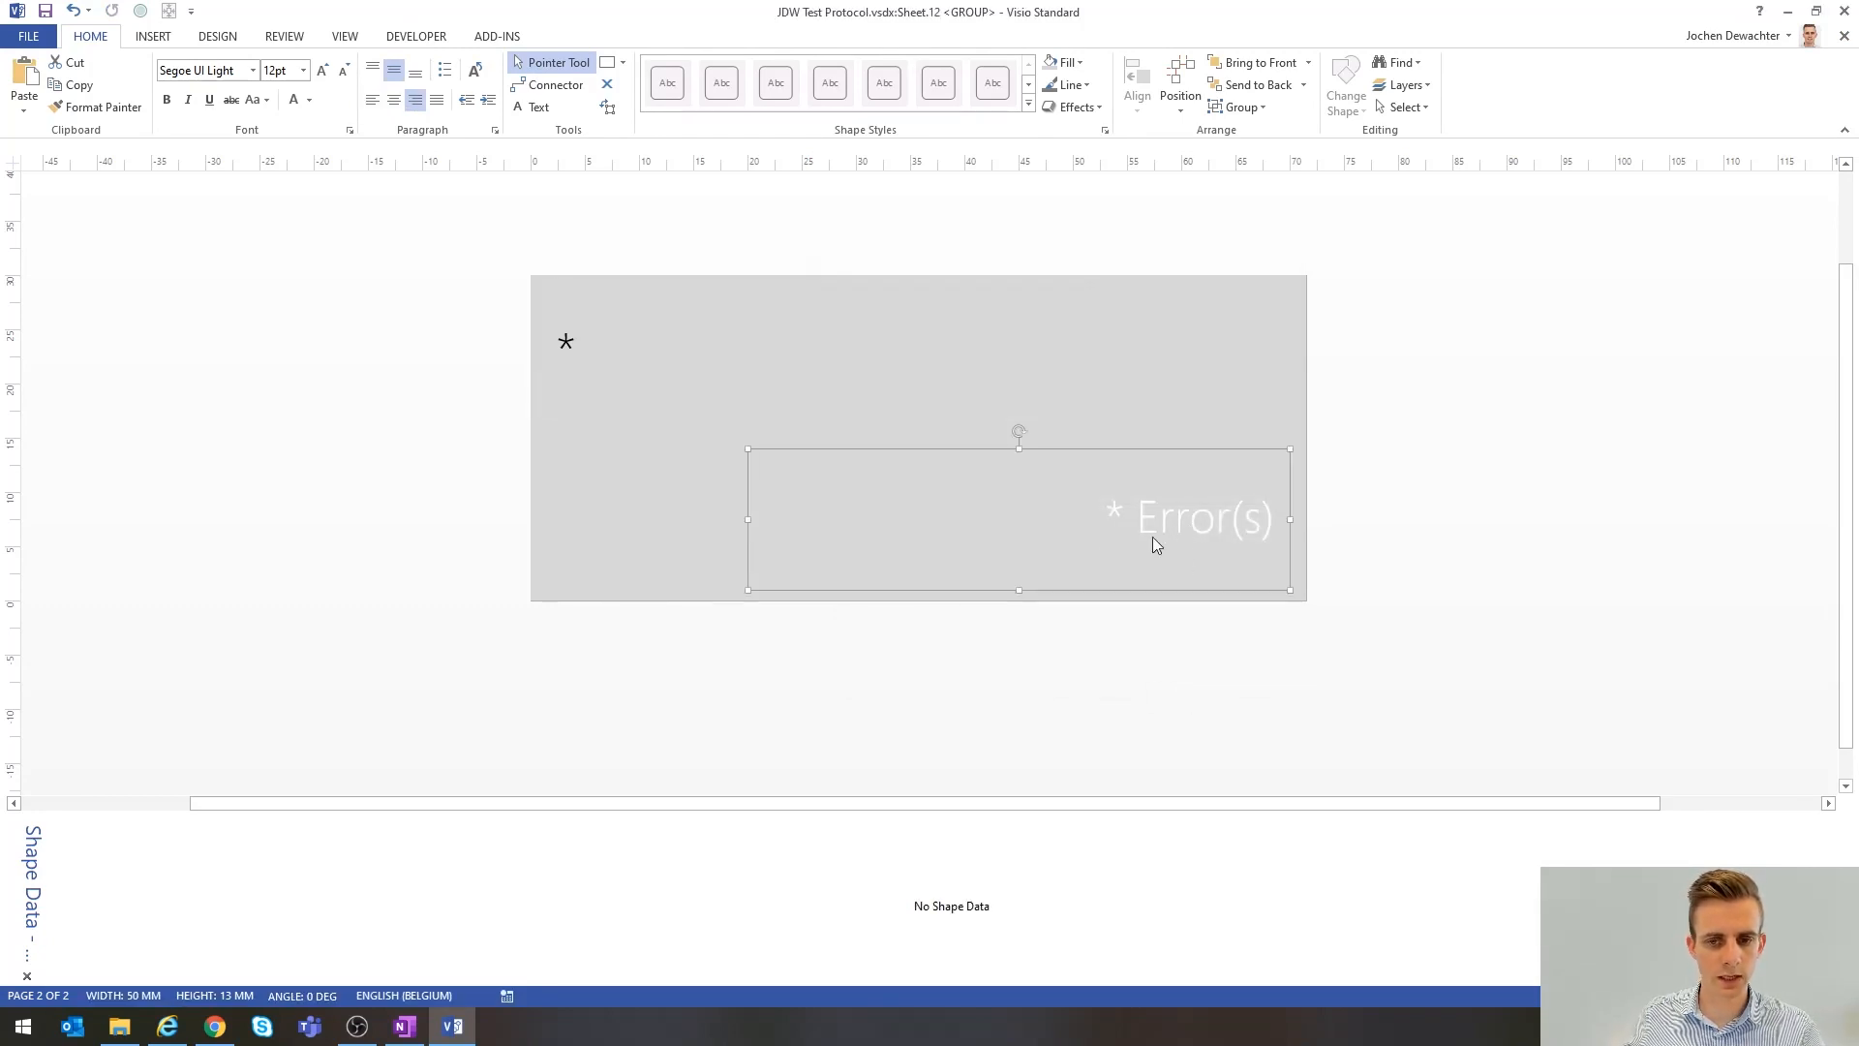
pyautogui.rightClick(491, 910)
pyautogui.click(561, 847)
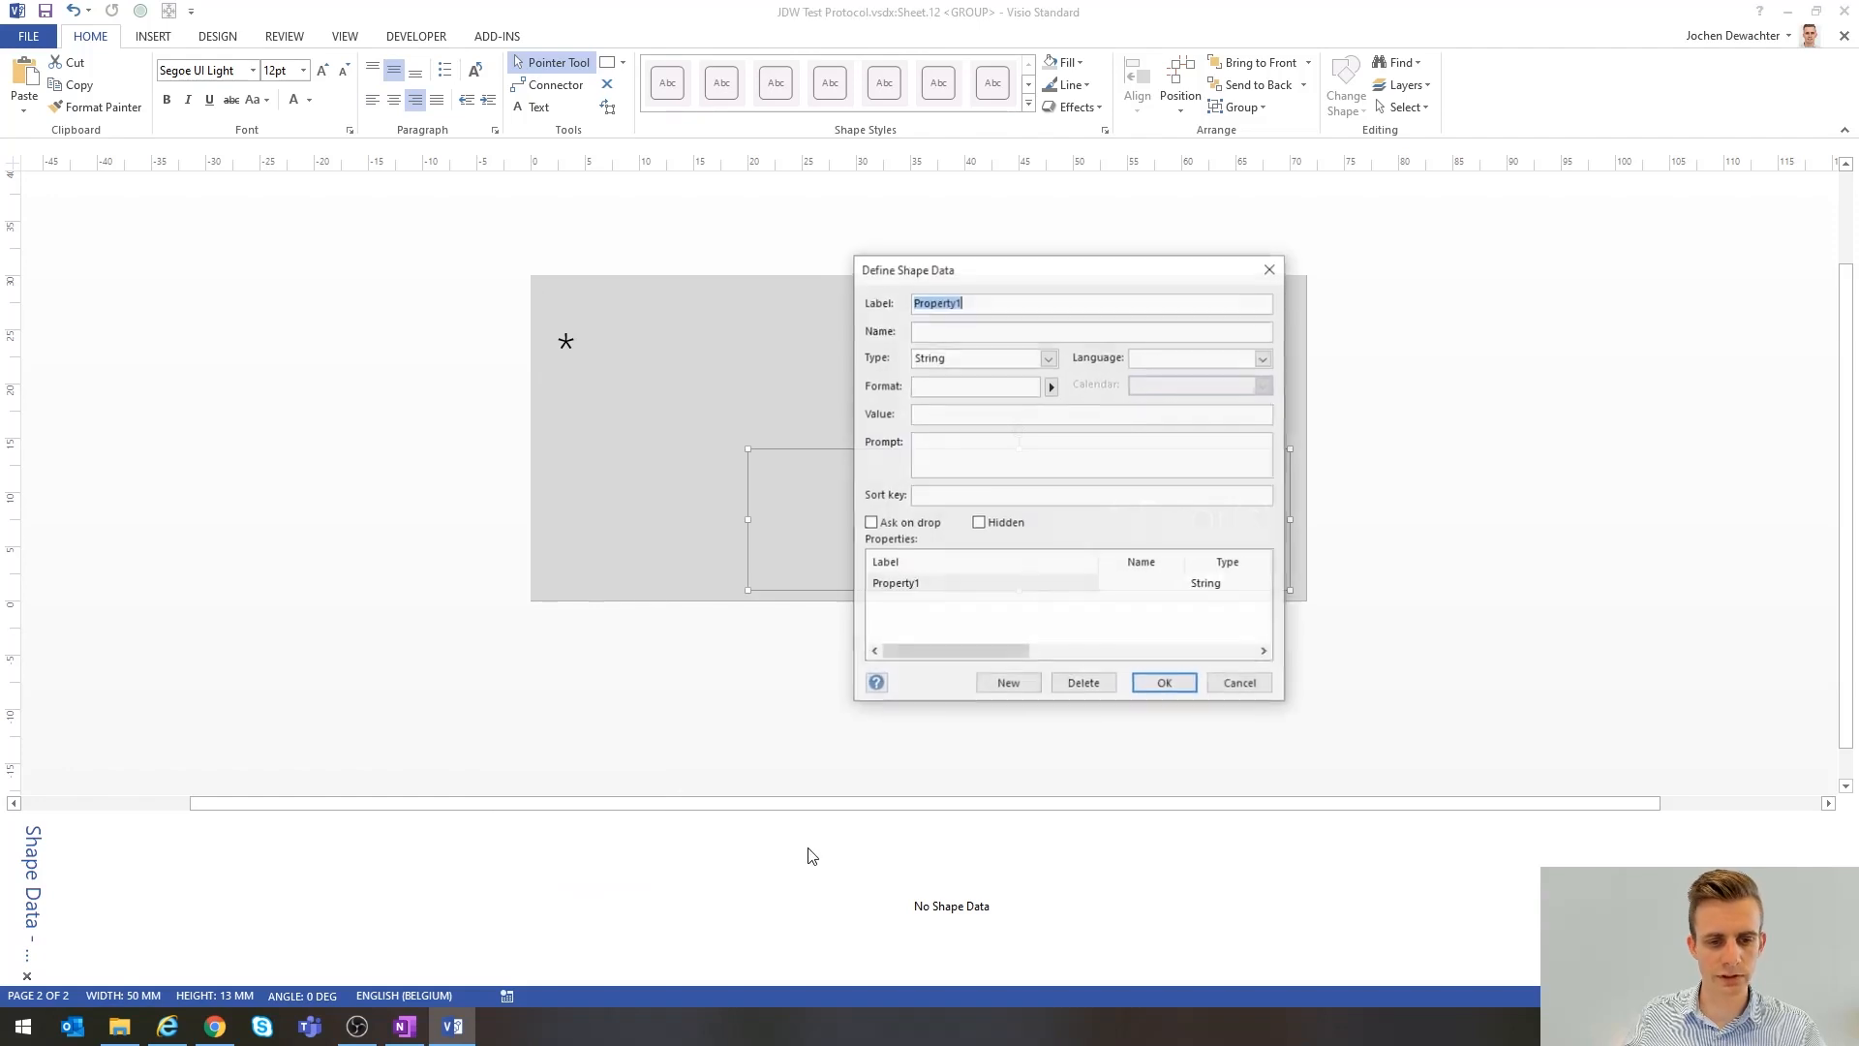
pyautogui.write('Parametr')
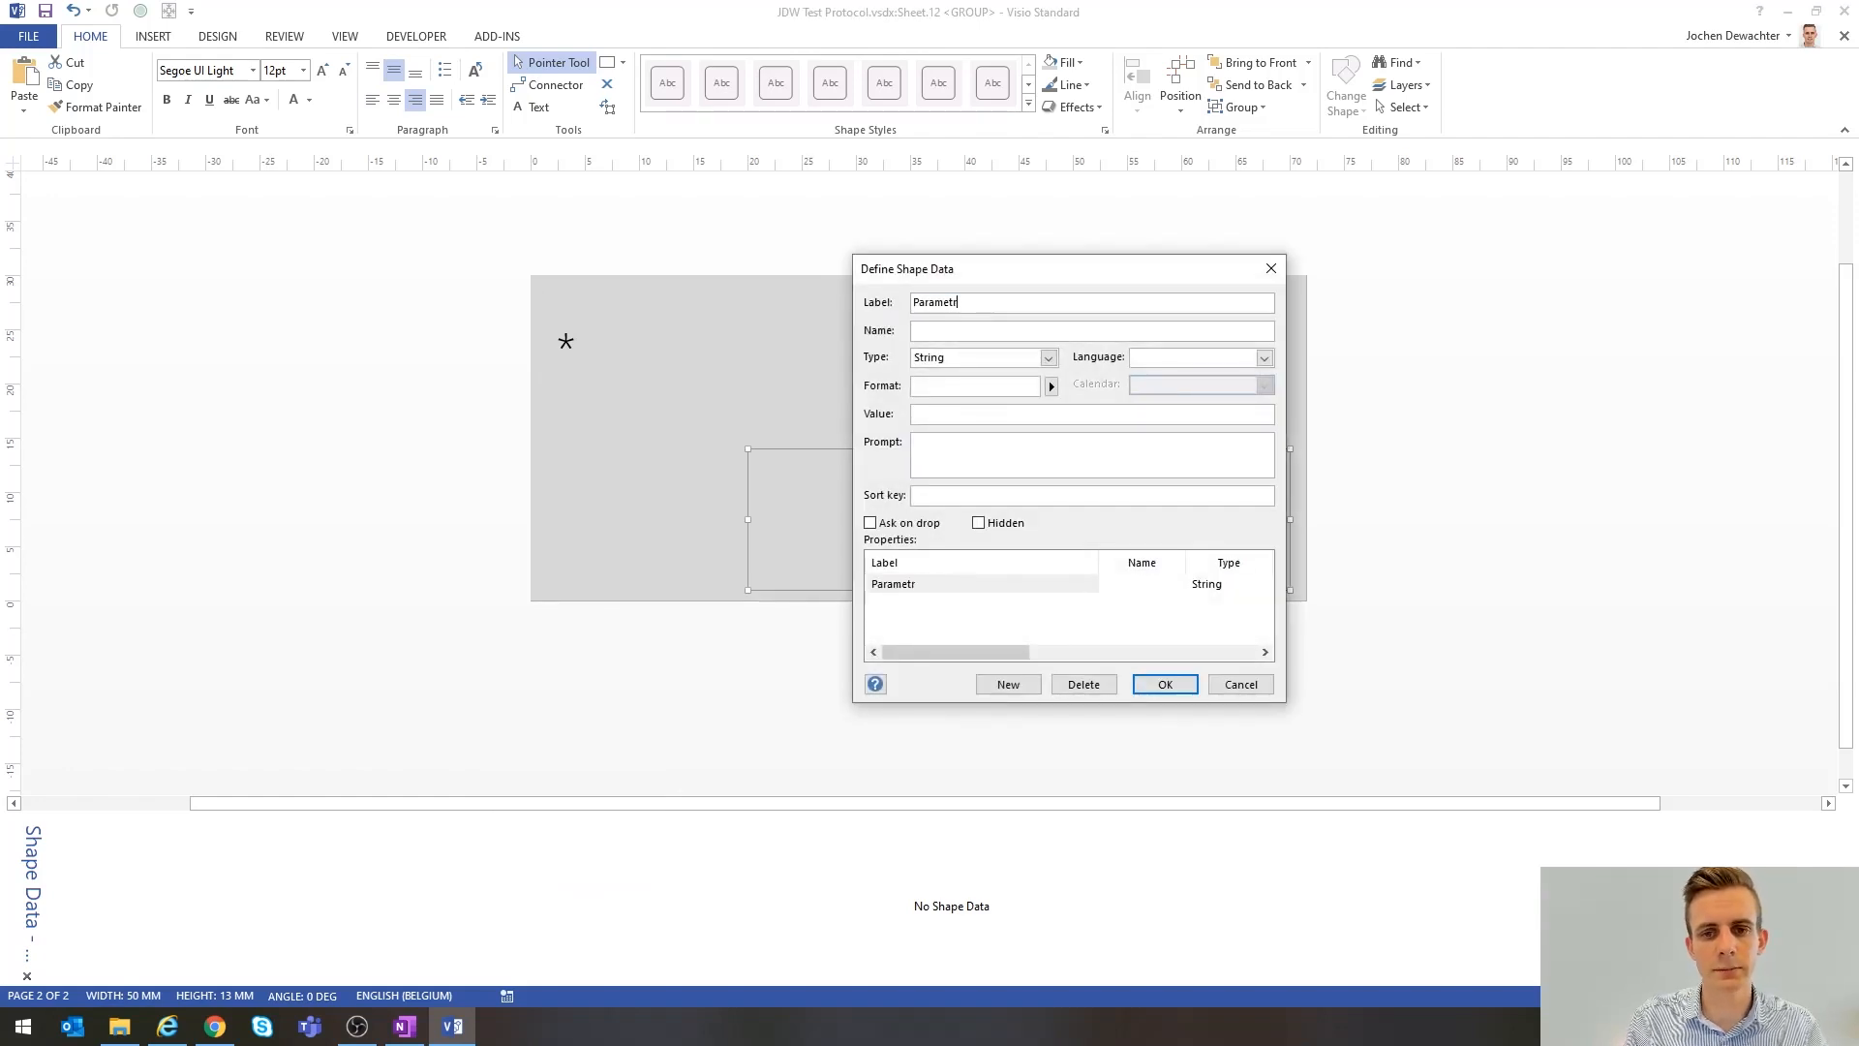
pyautogui.press('Tab')
pyautogui.press('Tab')
pyautogui.press('Tab')
pyautogui.press('Tab')
pyautogui.press('Tab')
pyautogui.press('Tab')
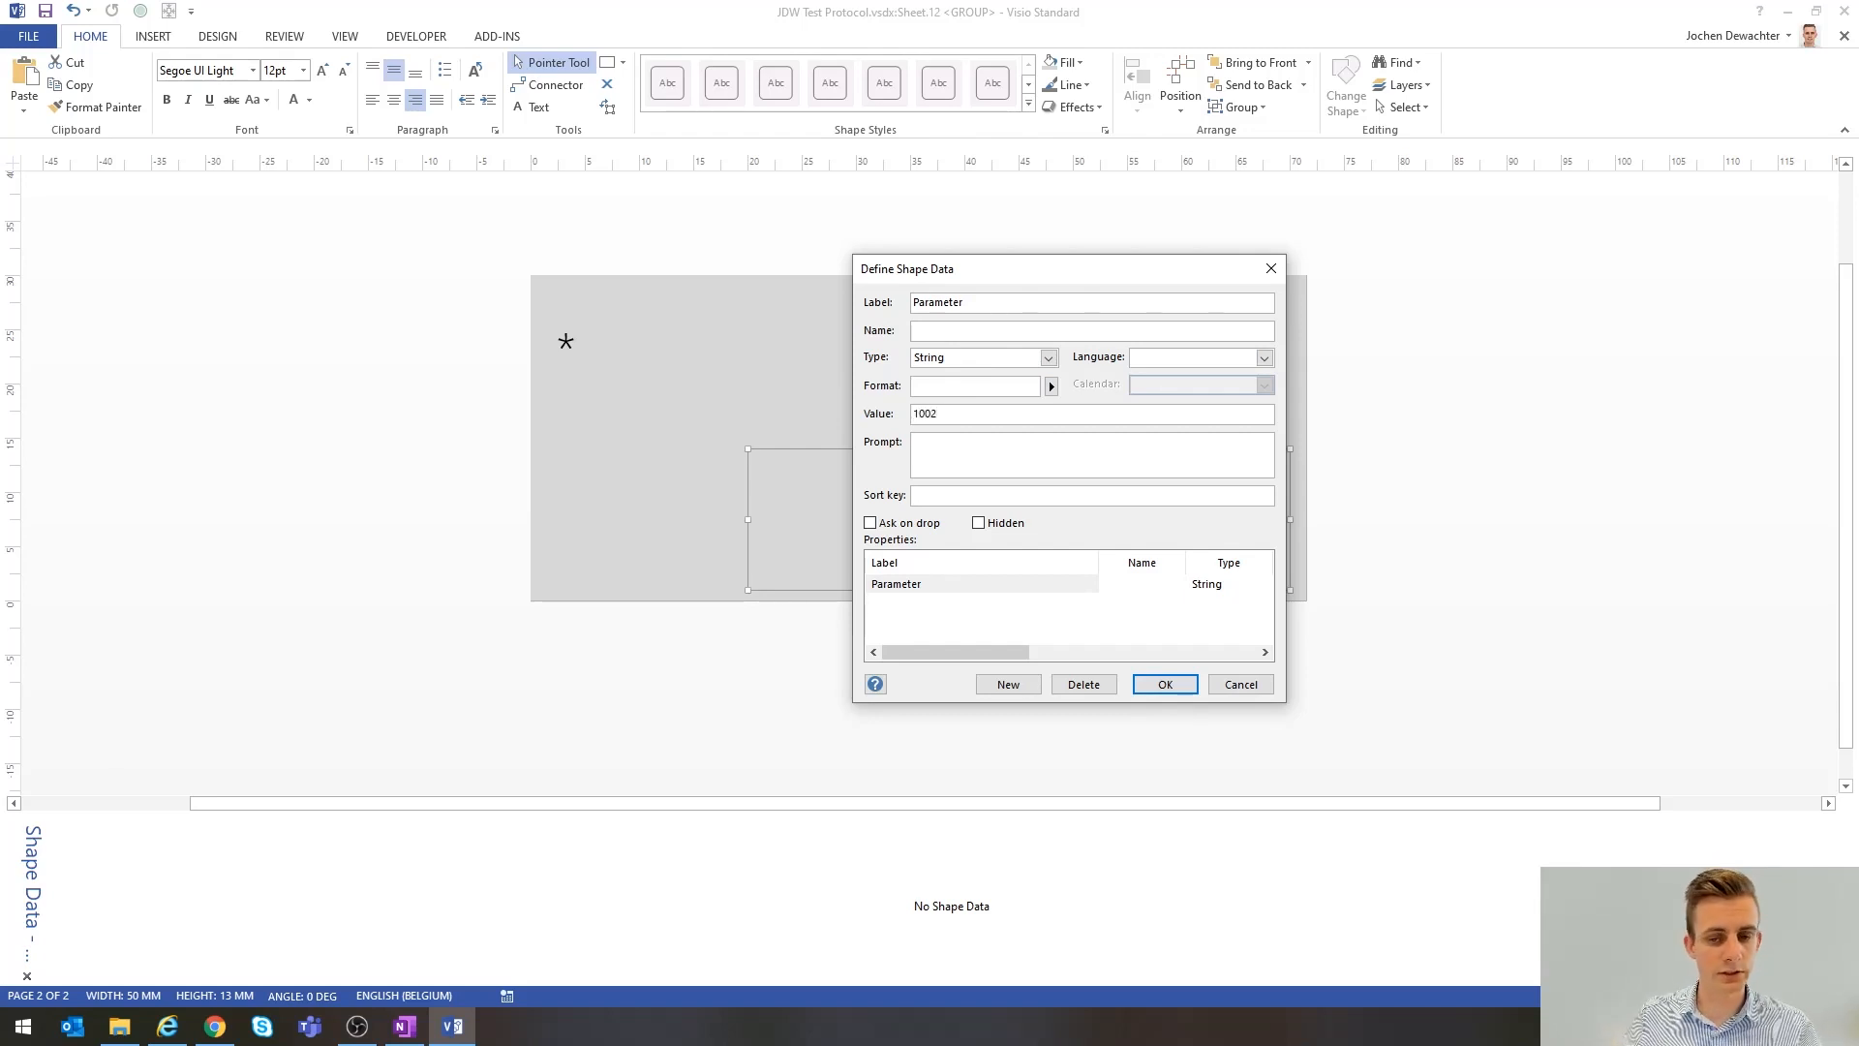
pyautogui.click(1164, 684)
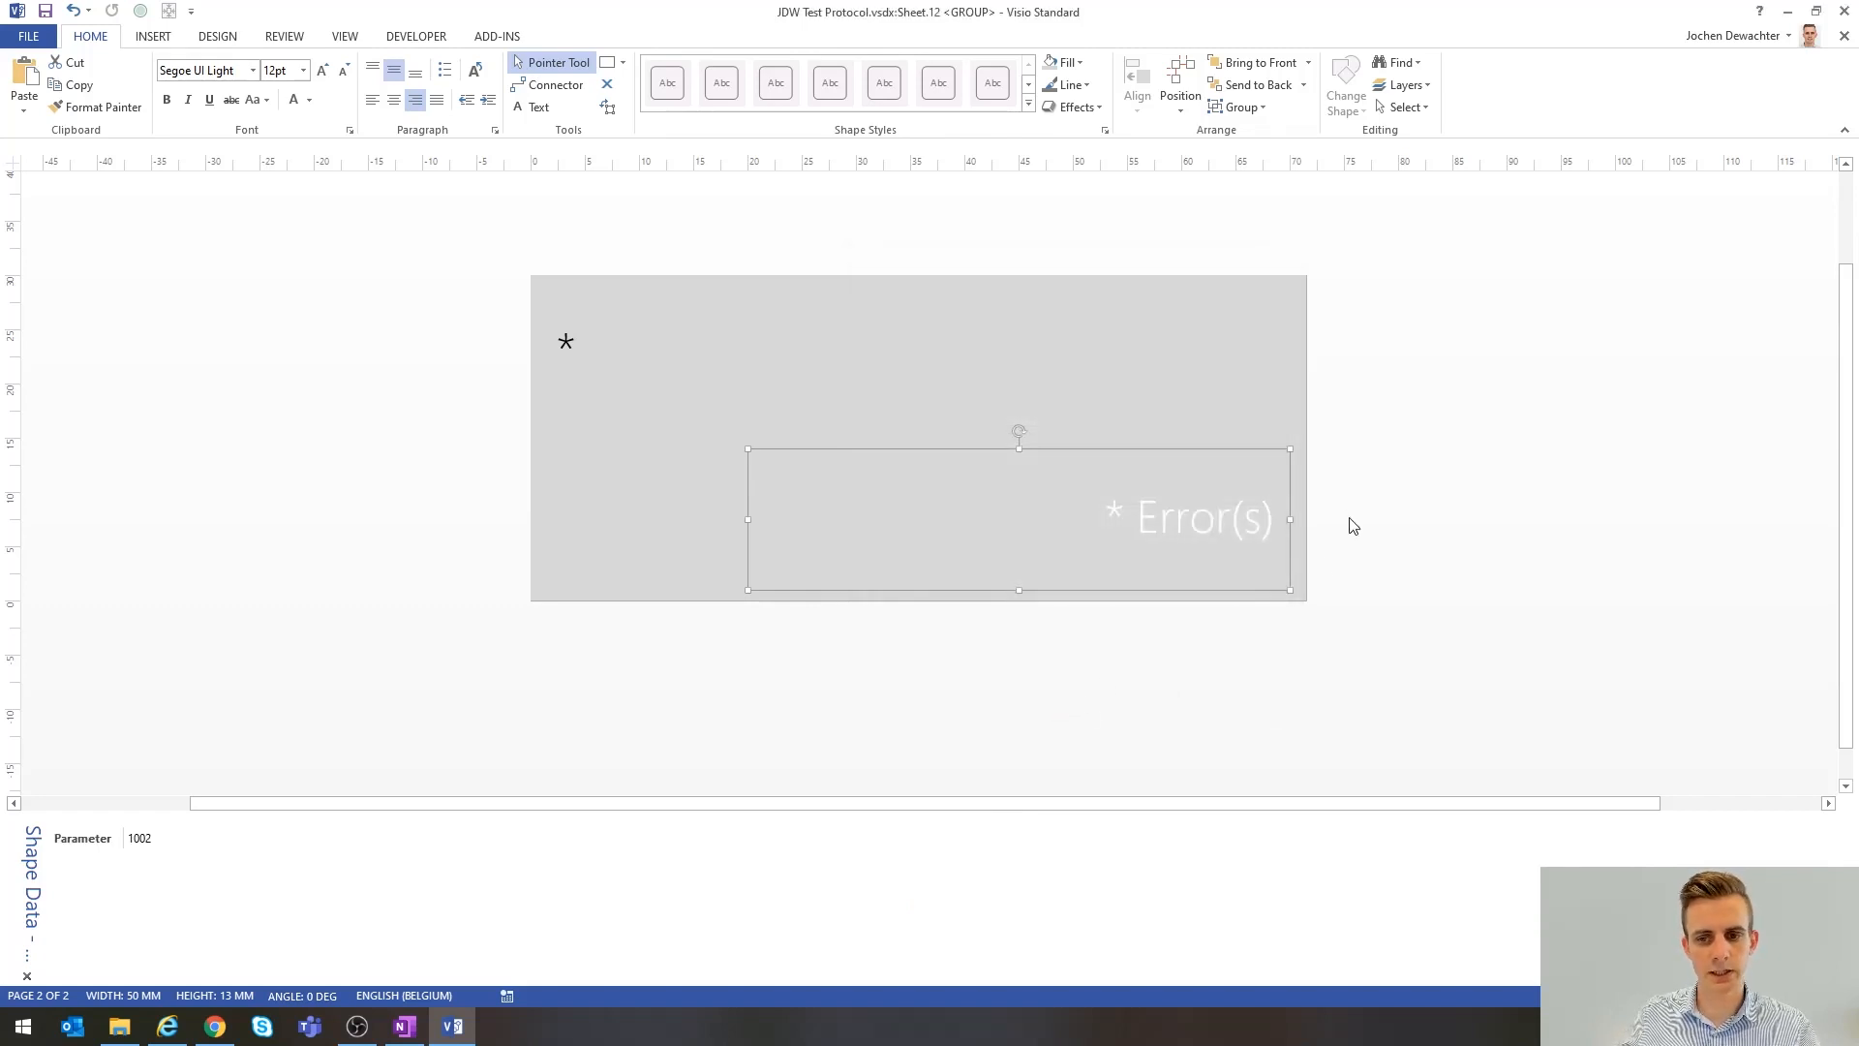
# - Close the group editing window and open visual Page-2 of Tx Controller 1 in DataMiner
pyautogui.click(1378, 476)
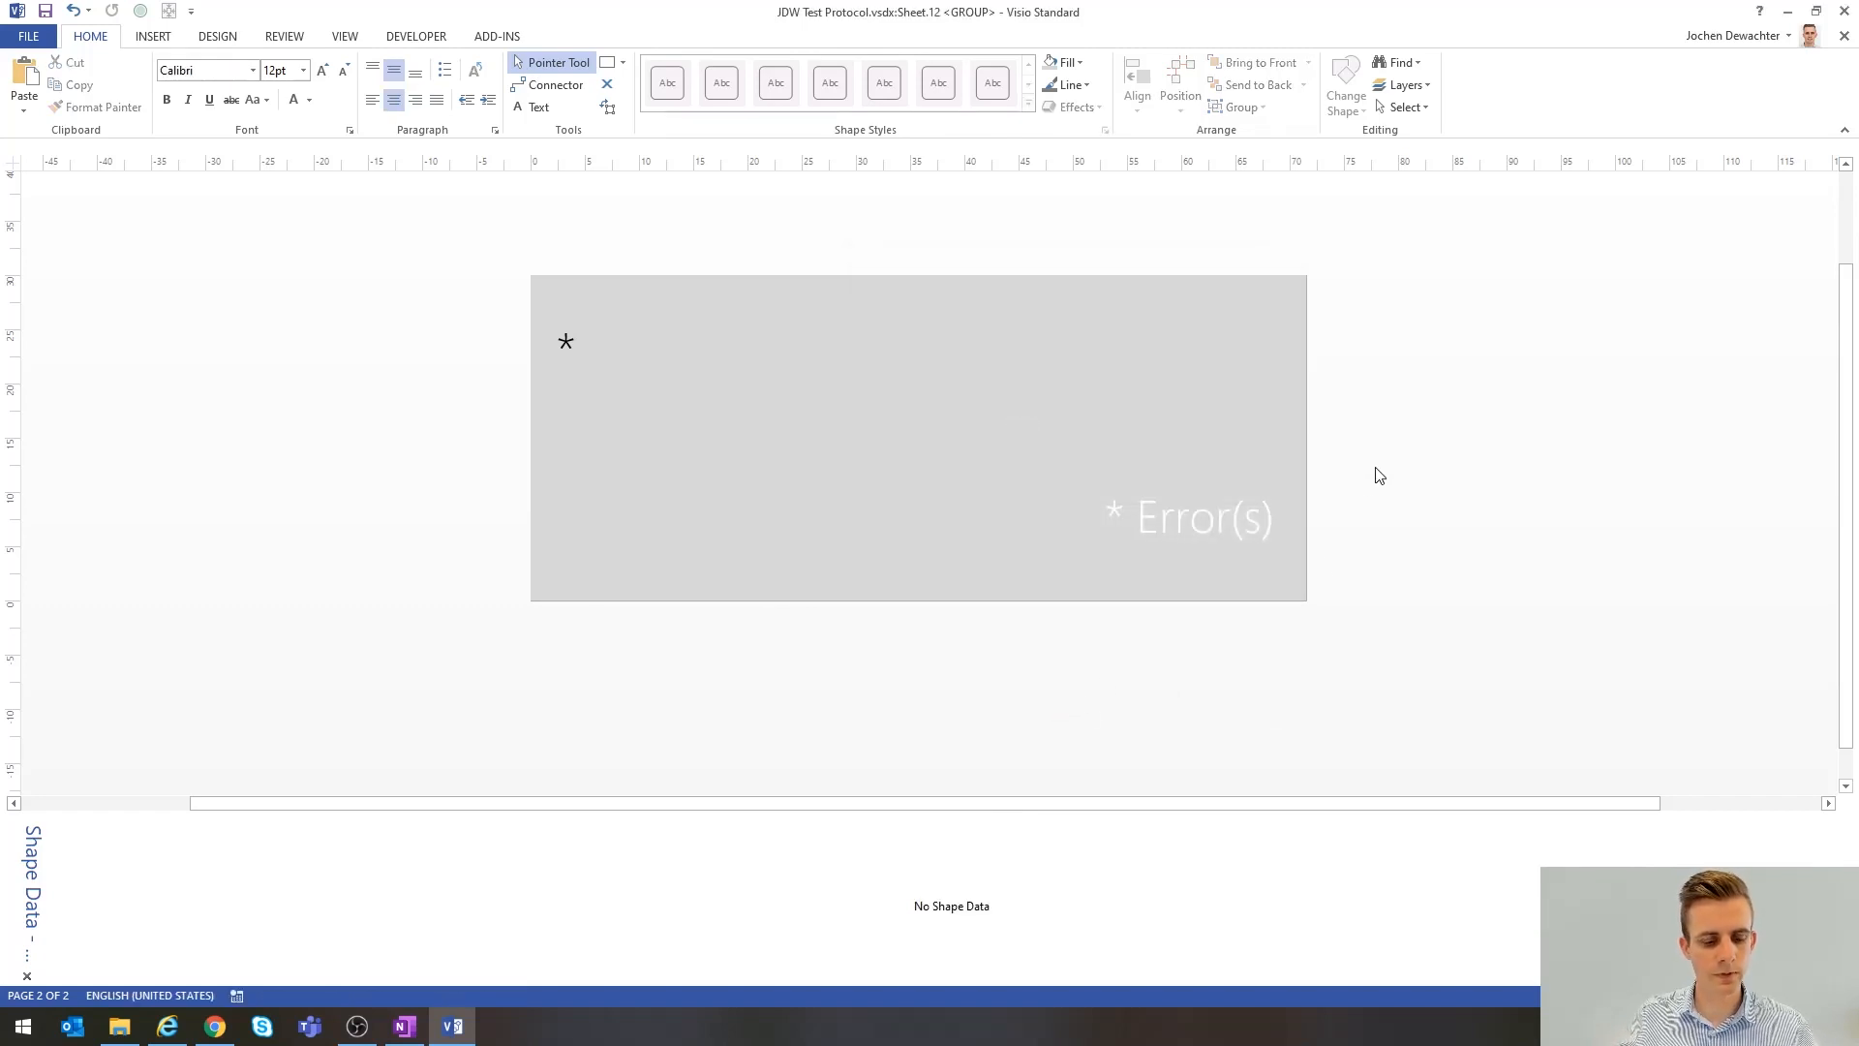
pyautogui.click(1843, 36)
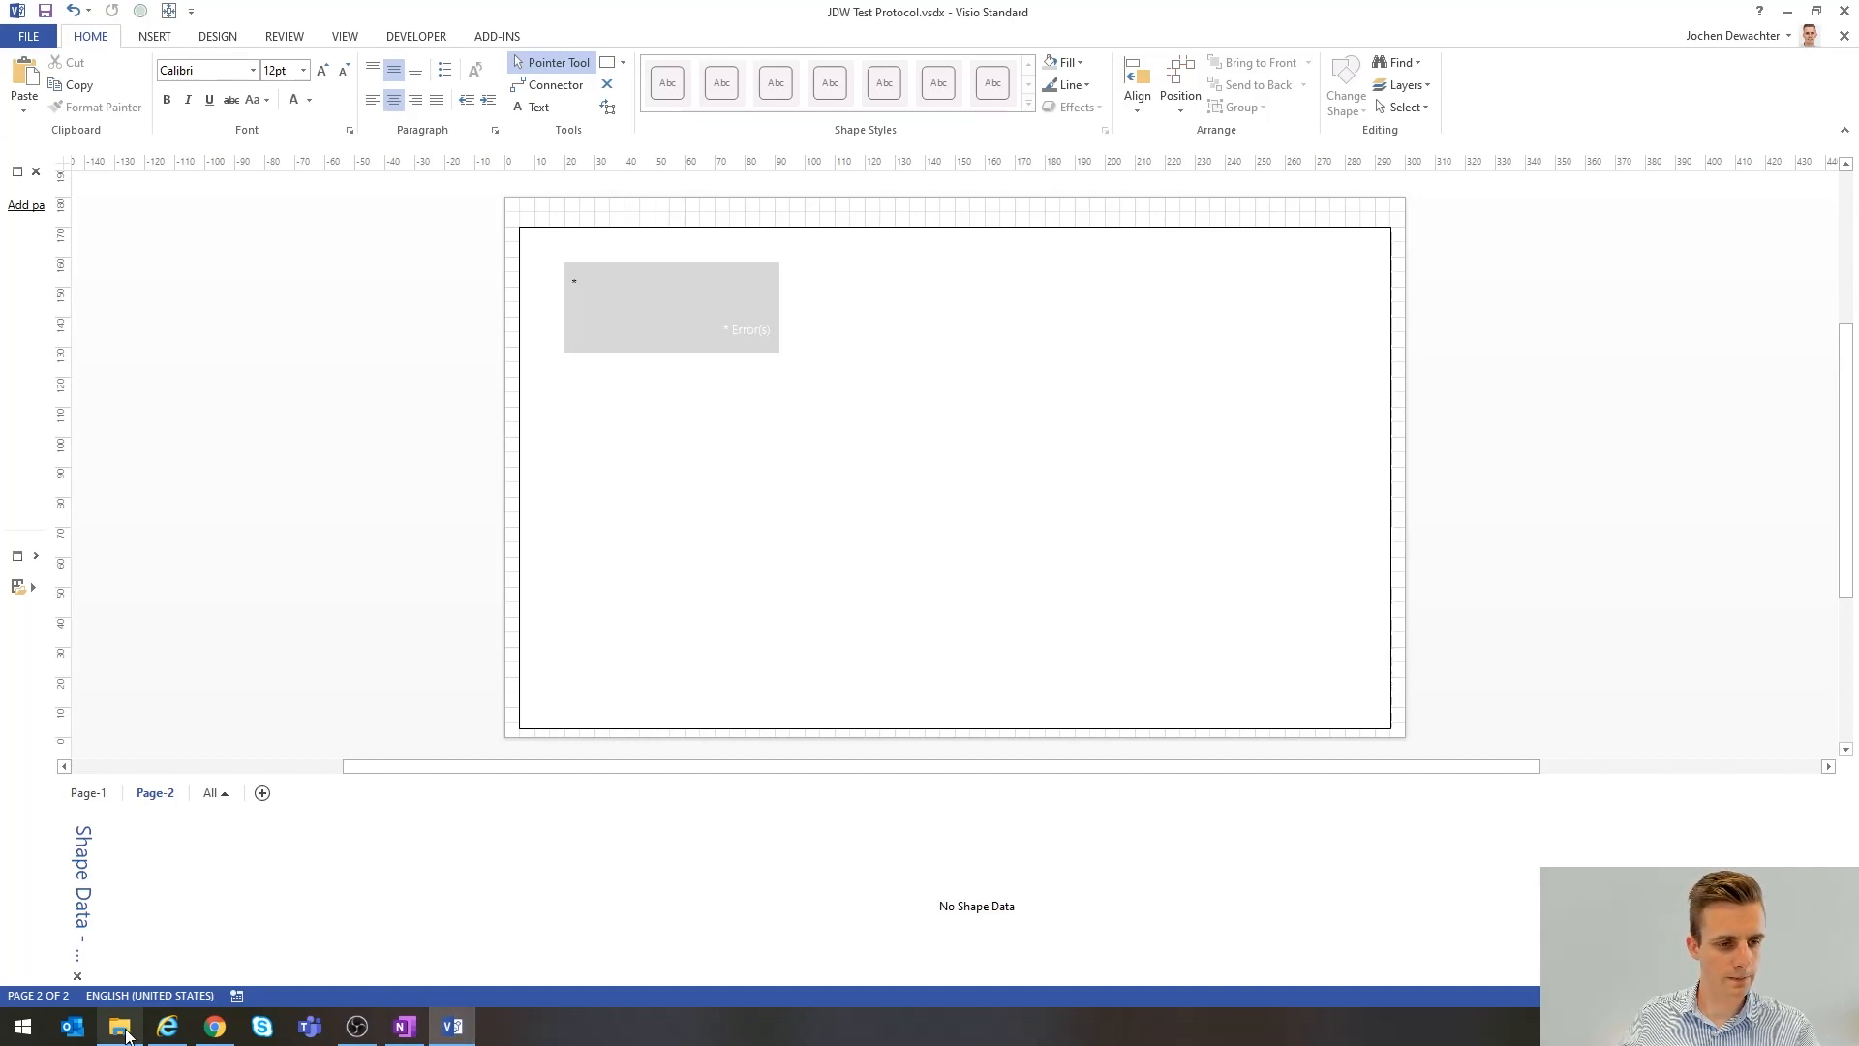
pyautogui.click(168, 1026)
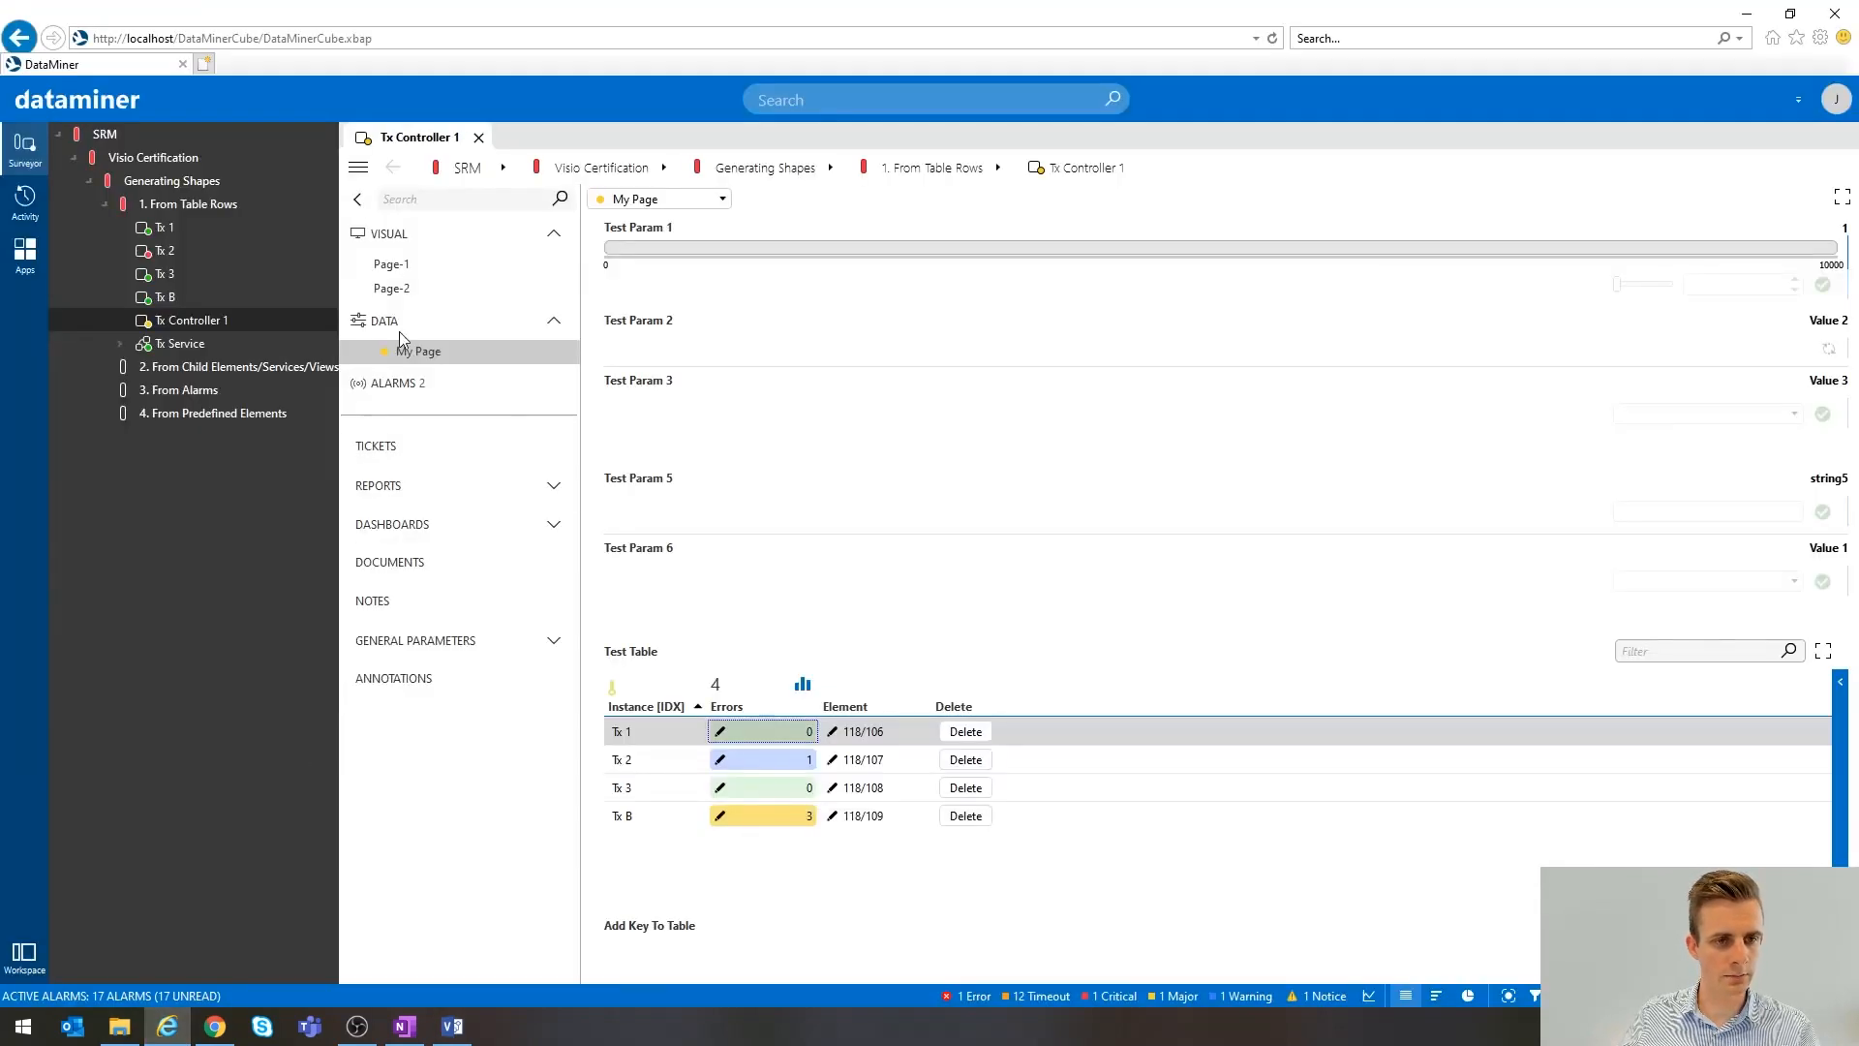
pyautogui.click(403, 290)
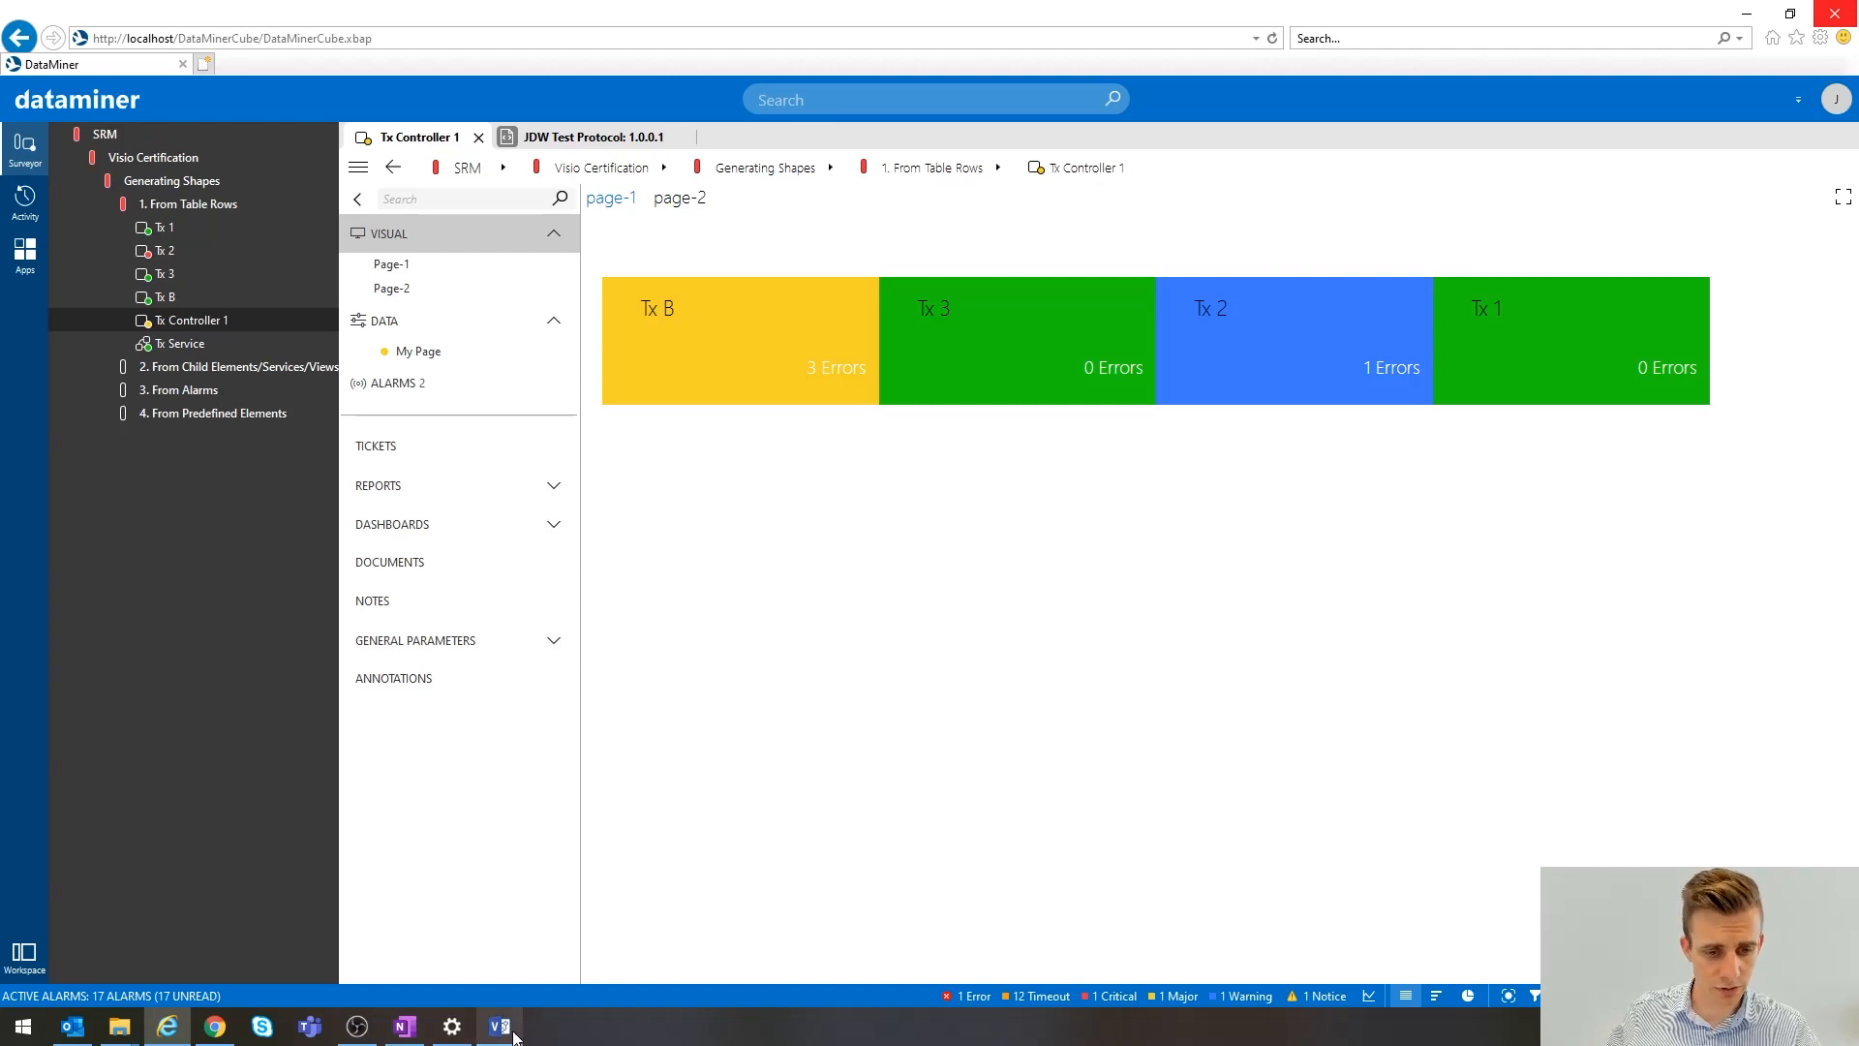
# - Close the running Visio window while staying on the Tx Controller 1 visual page
pyautogui.moveTo(504, 1032)
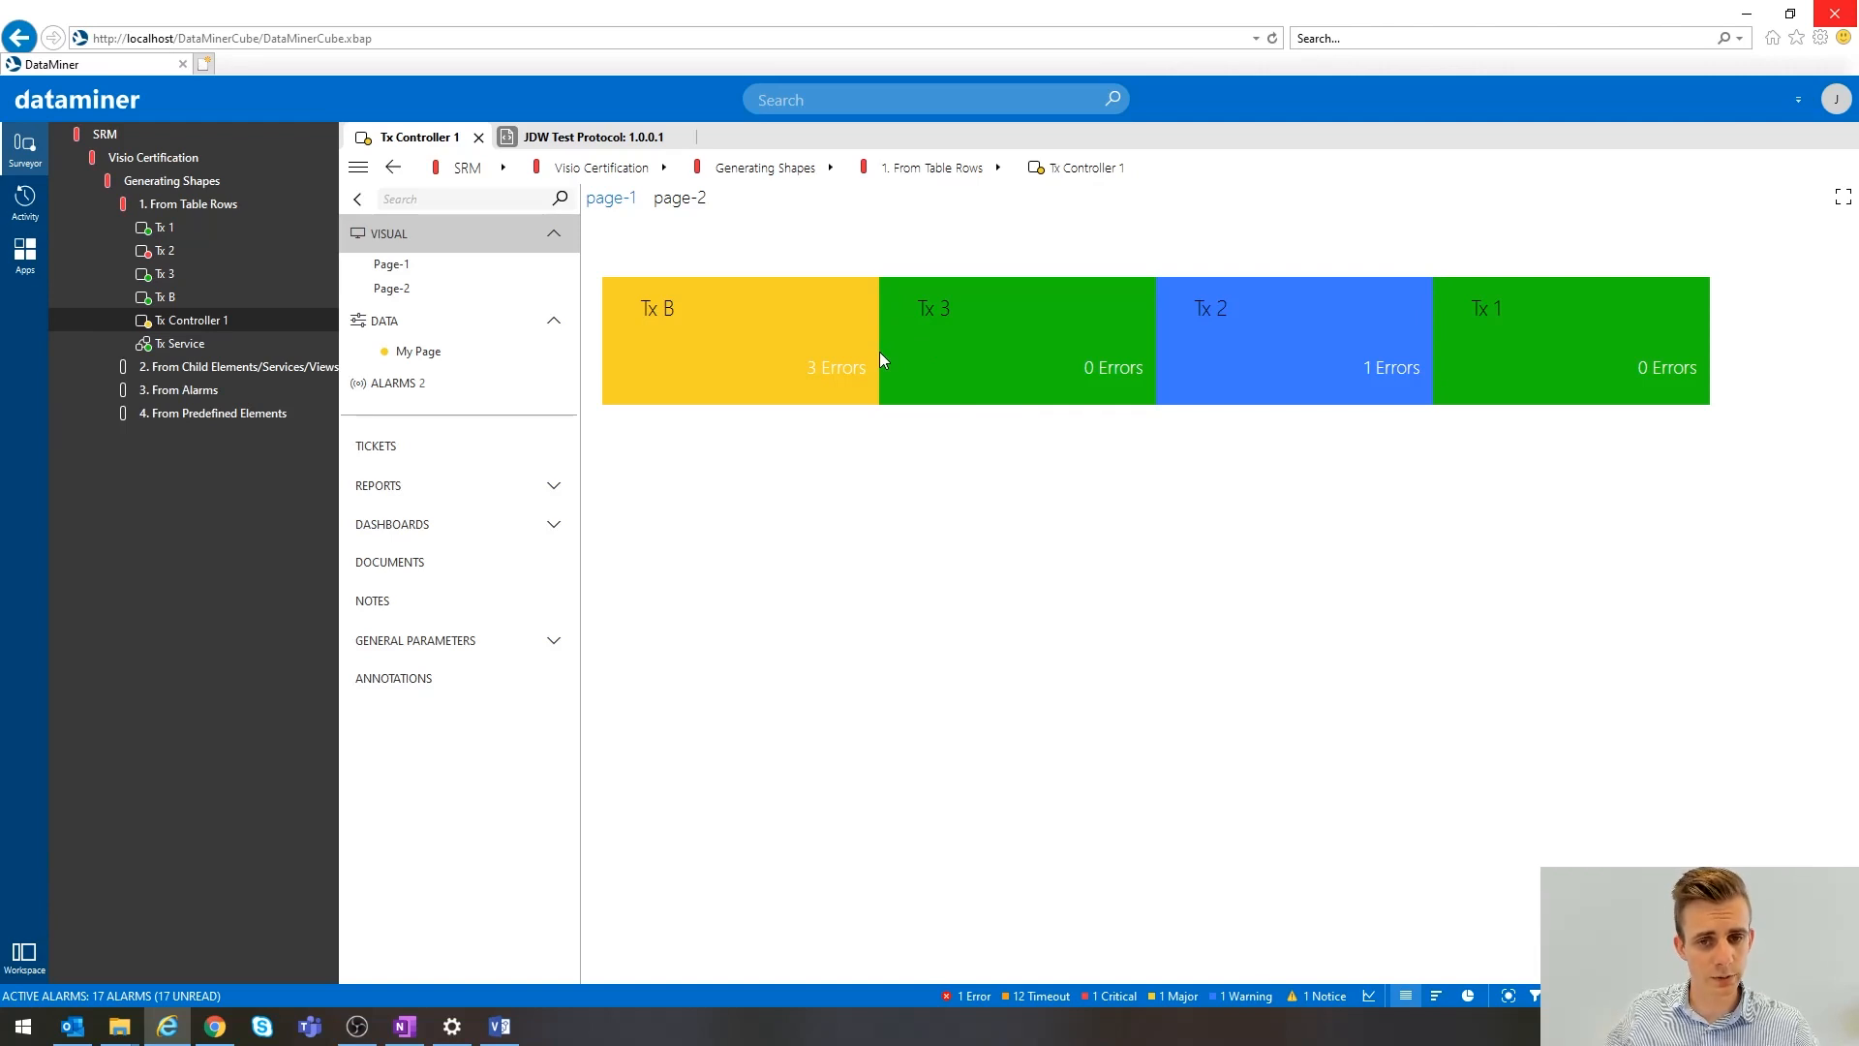
pyautogui.click(502, 1028)
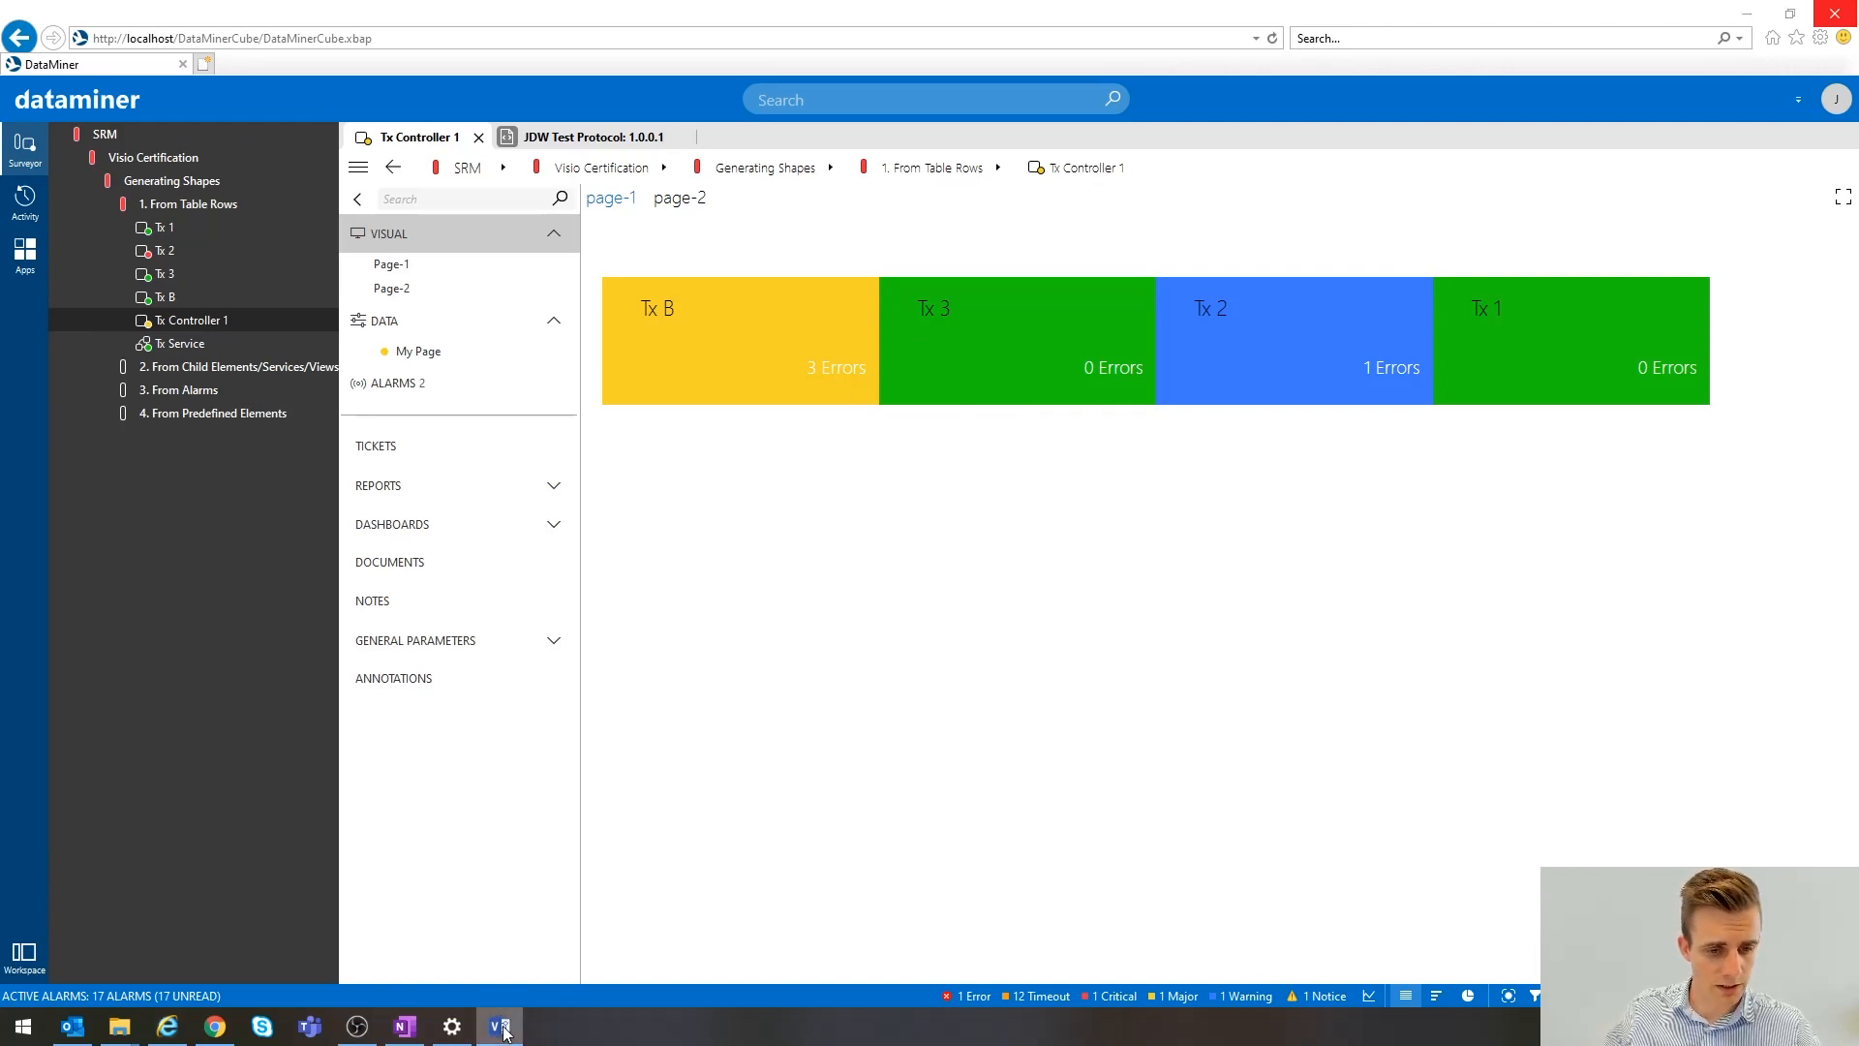
pyautogui.rightClick(503, 1031)
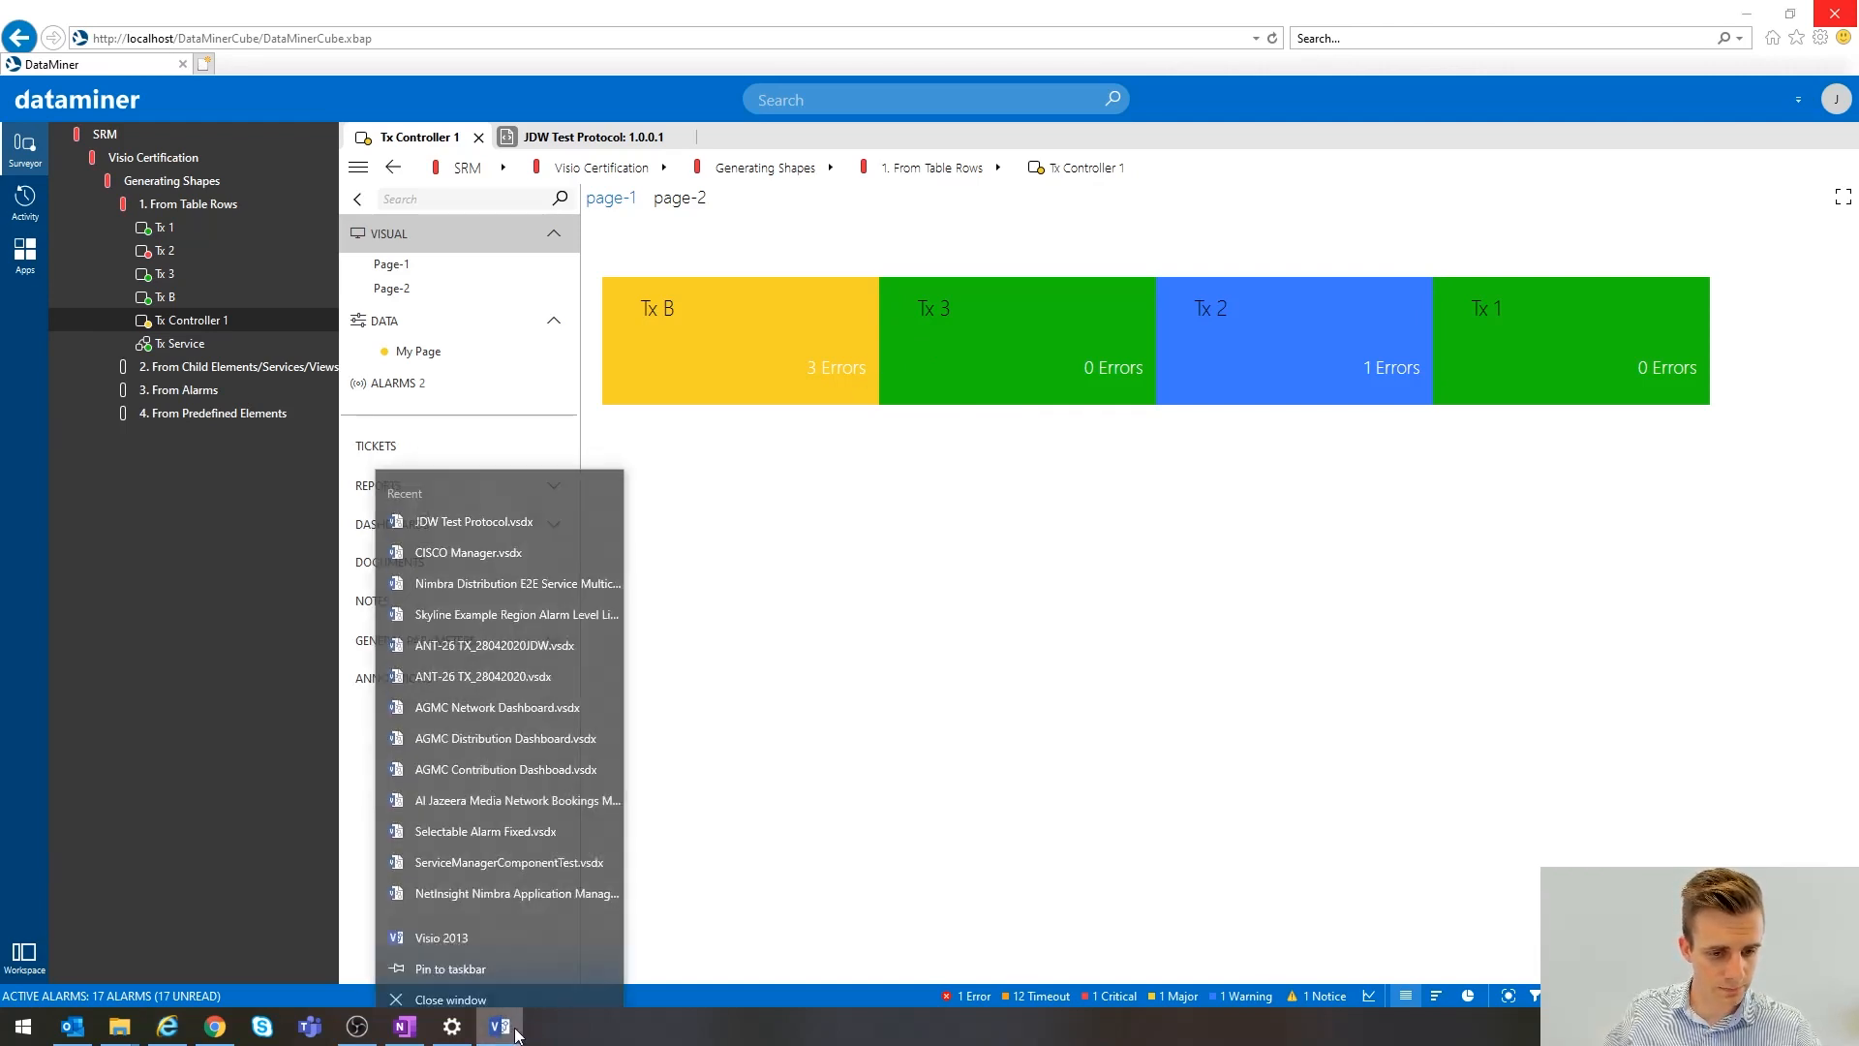
pyautogui.click(451, 984)
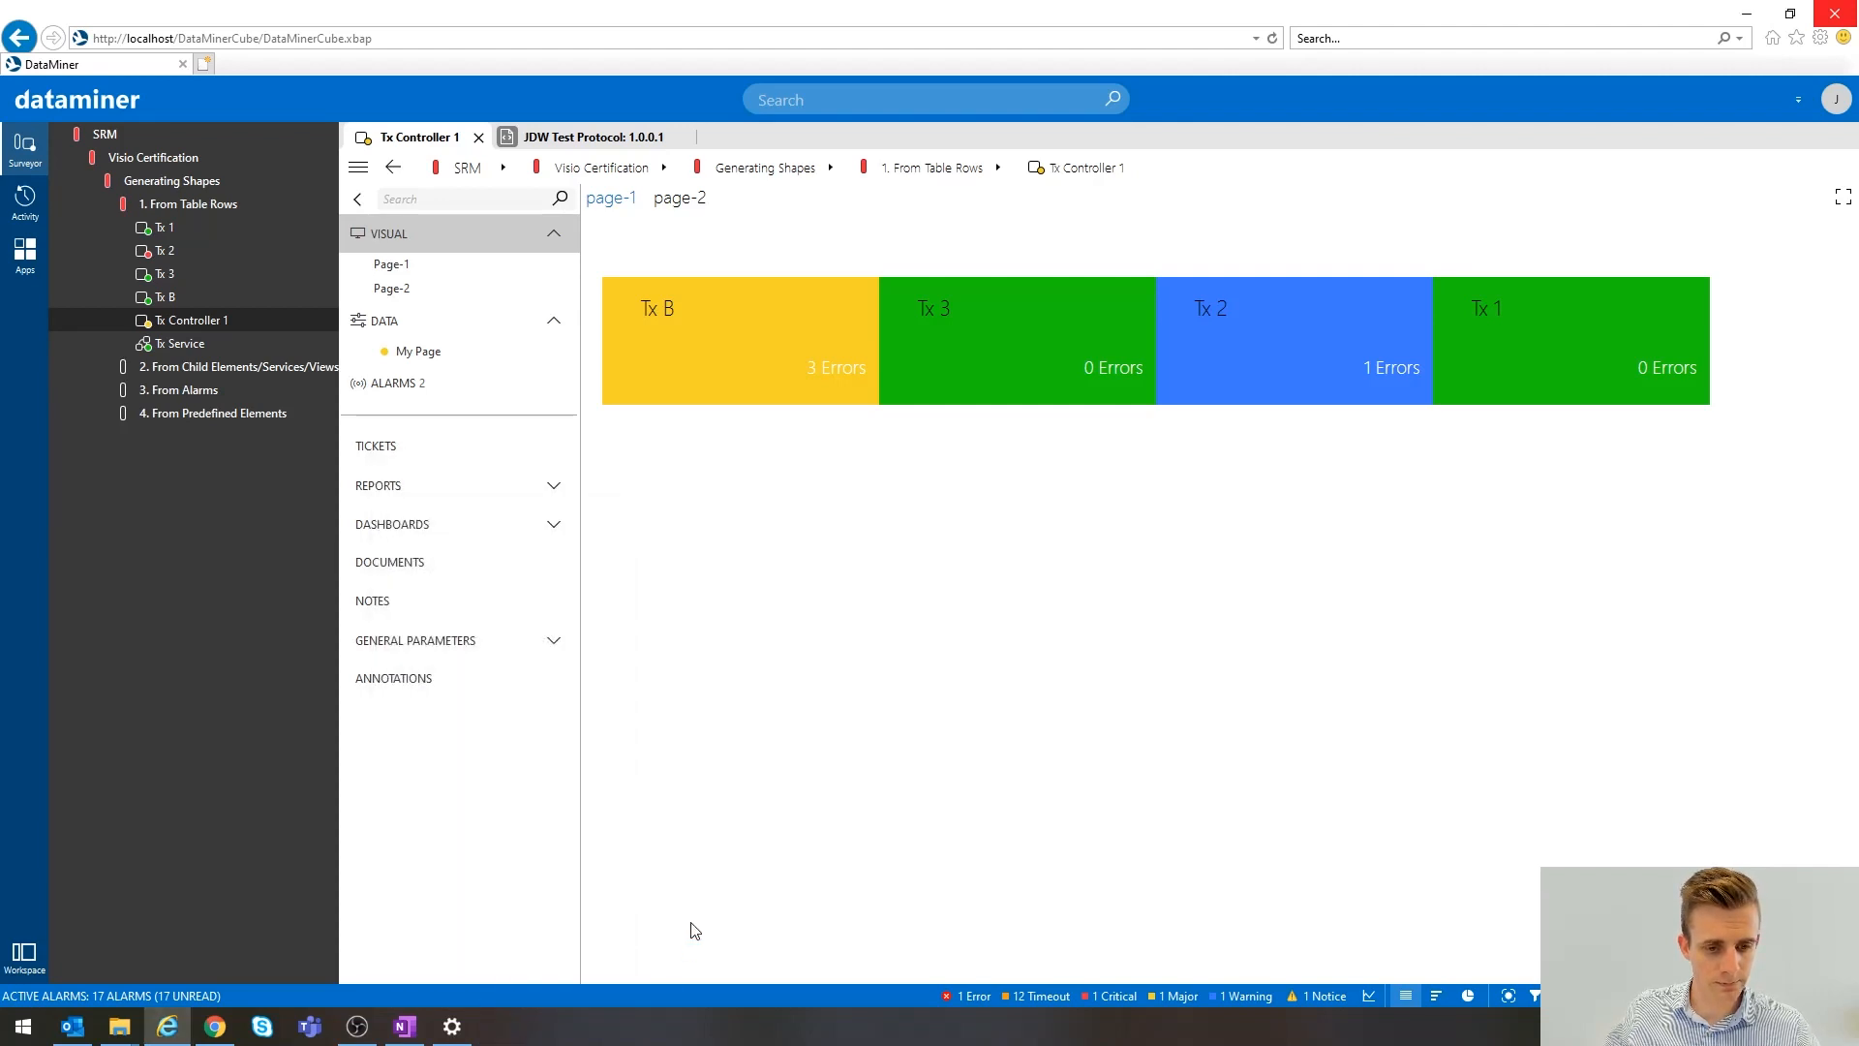
# - Reopen the Visio file JDW Test Protocol.vsdx for editing from the DataMiner visual page and maximize its window
pyautogui.rightClick(774, 510)
pyautogui.click(831, 594)
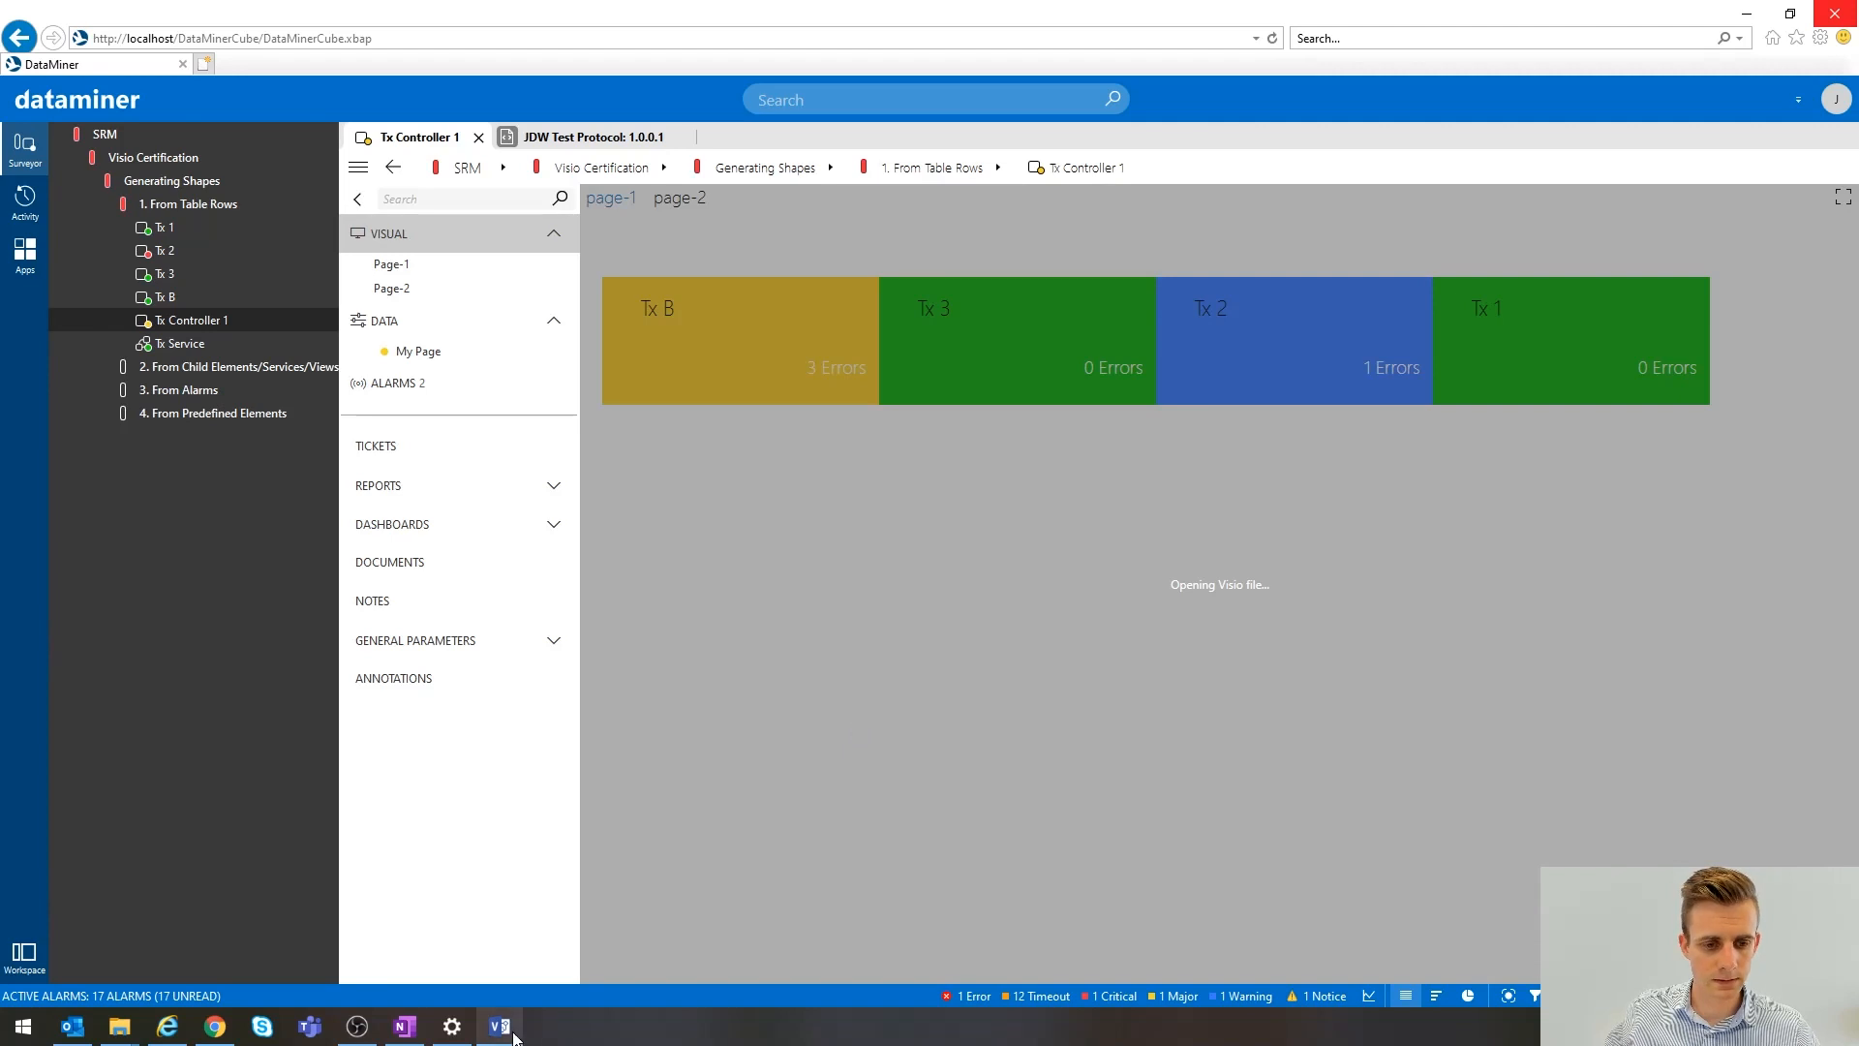
pyautogui.moveTo(510, 1035)
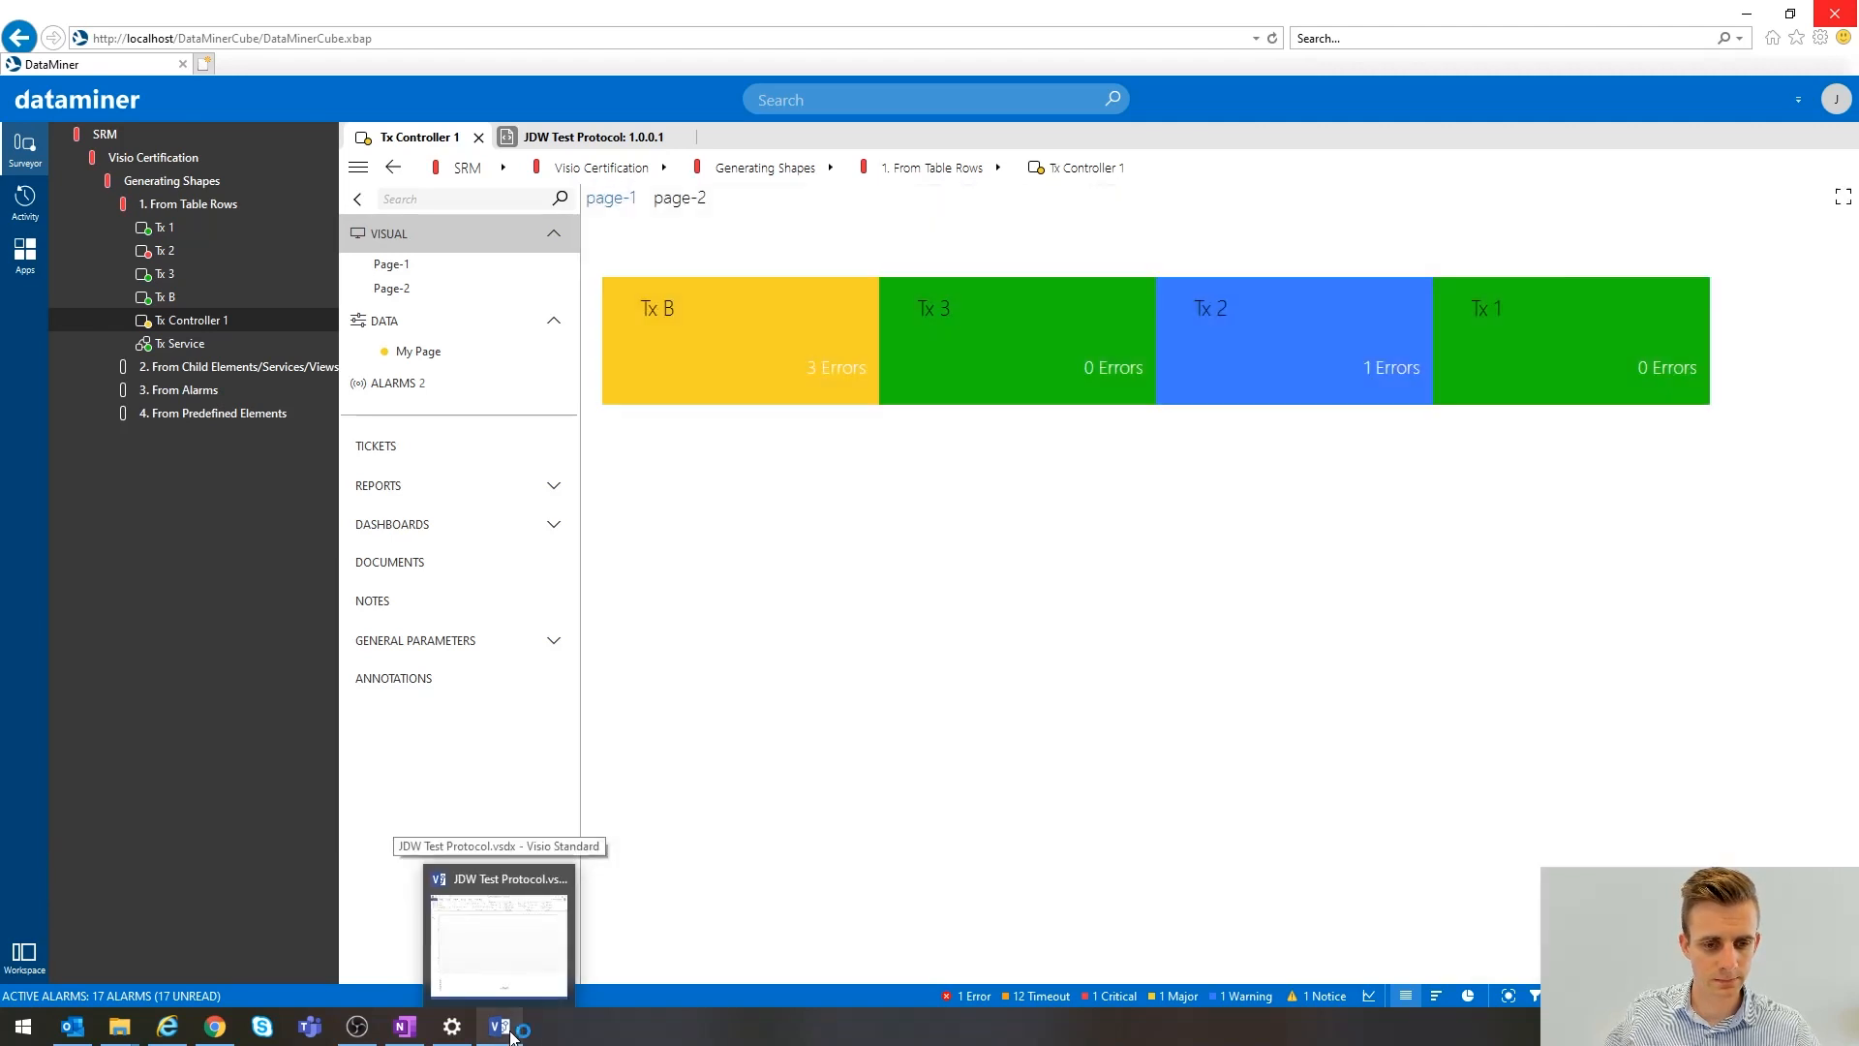
pyautogui.click(511, 1034)
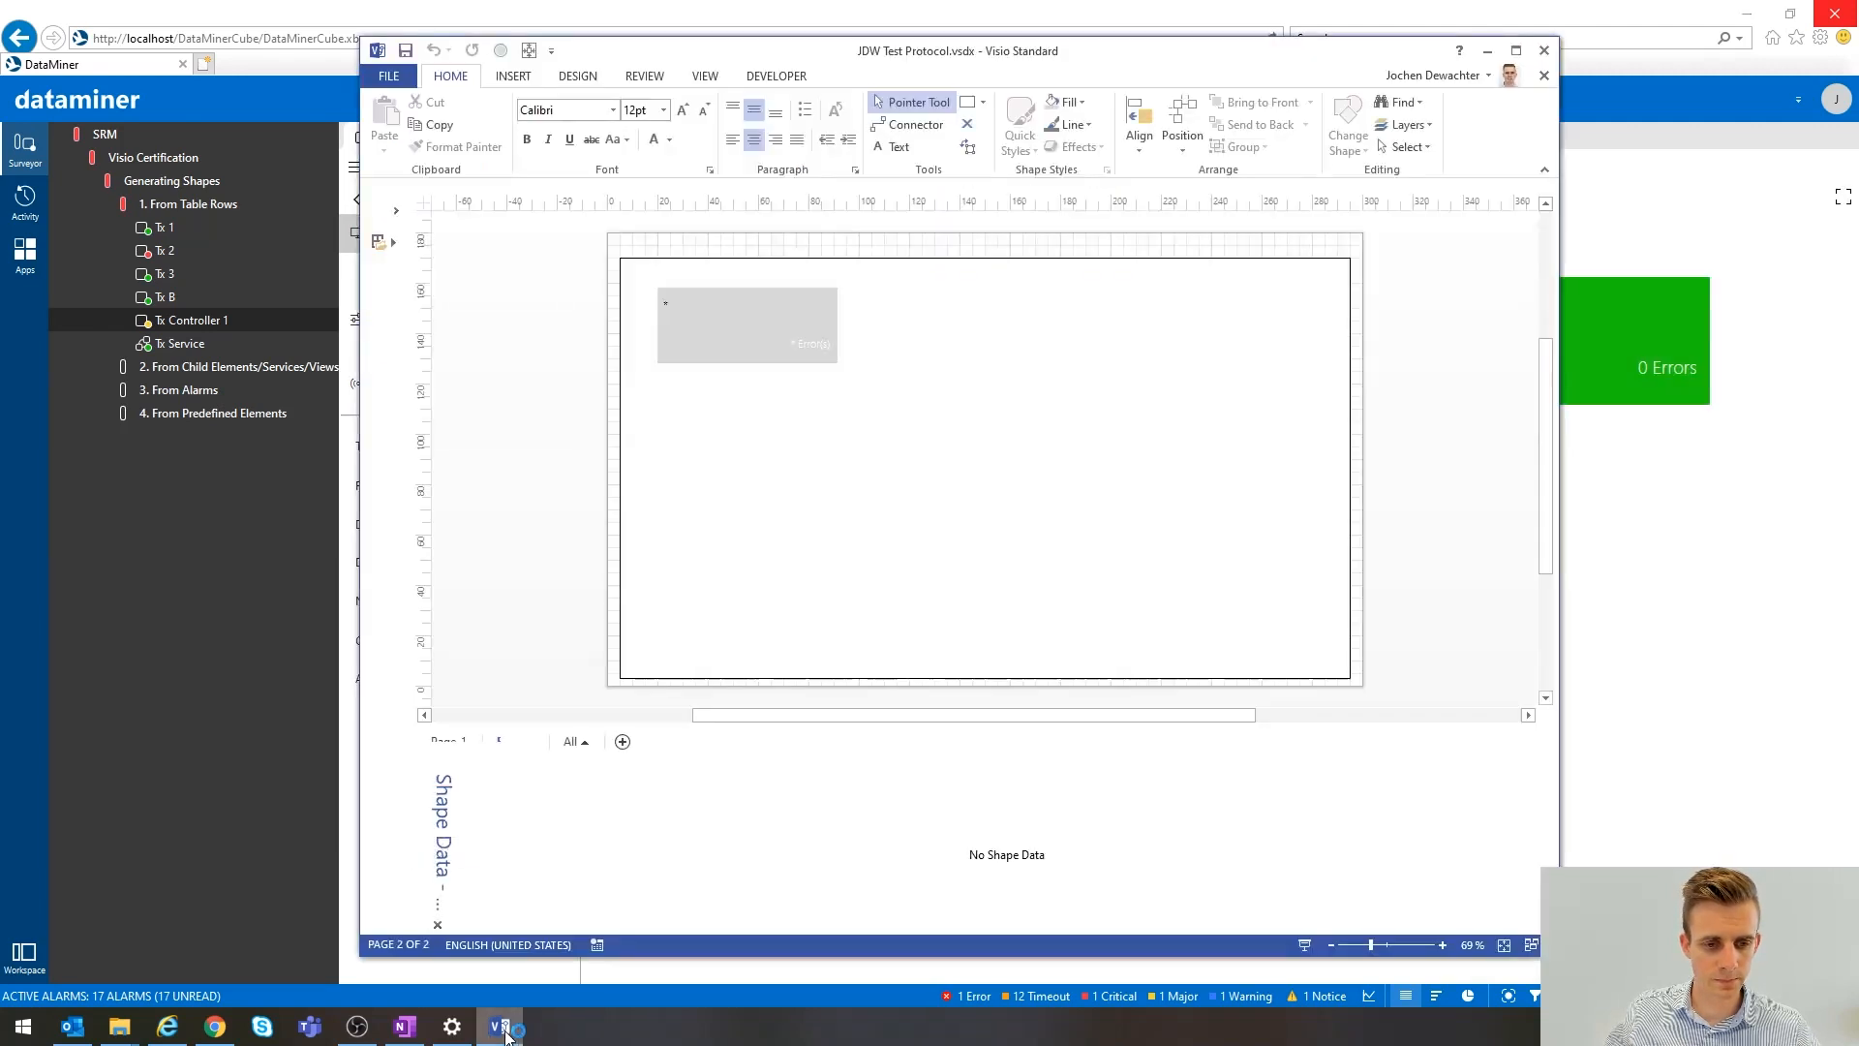
pyautogui.click(1521, 51)
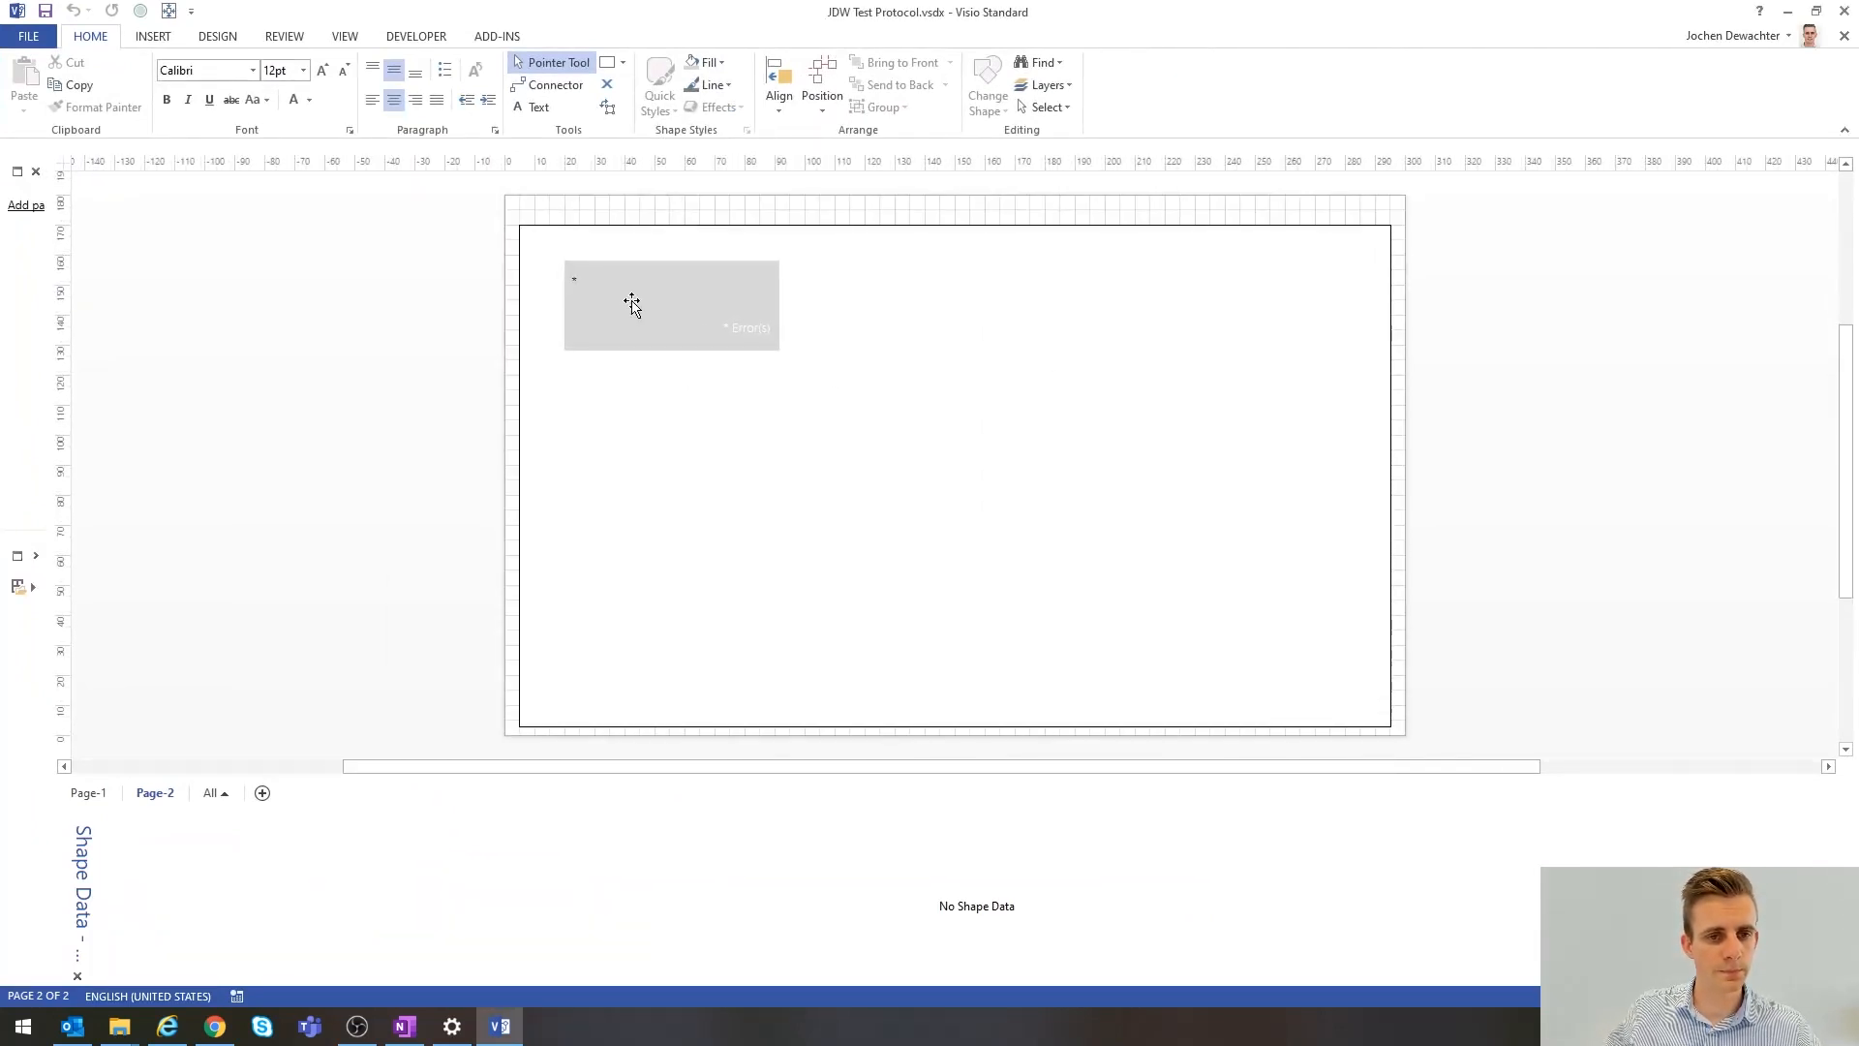
# - Add a shape data property labelled ChildMargin with the value 5 to the grey child group on Page-2
pyautogui.click(630, 304)
pyautogui.click(641, 308)
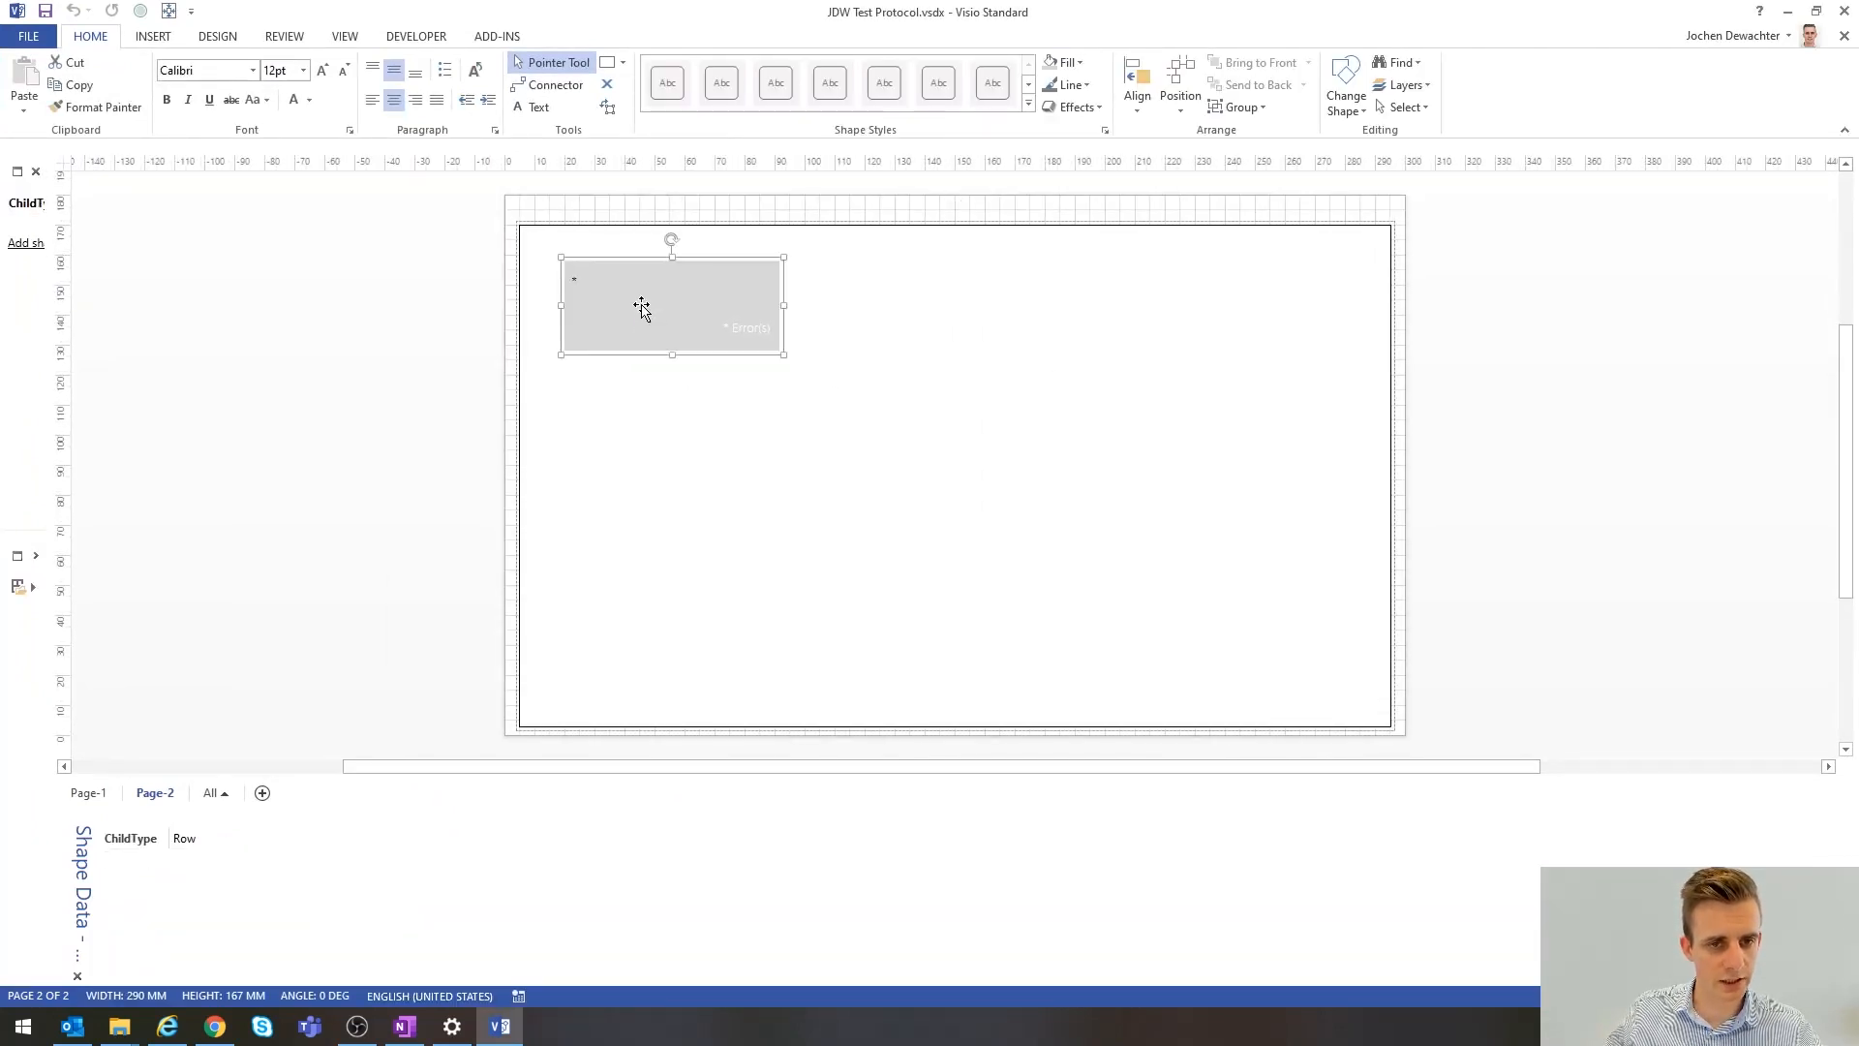
pyautogui.rightClick(293, 872)
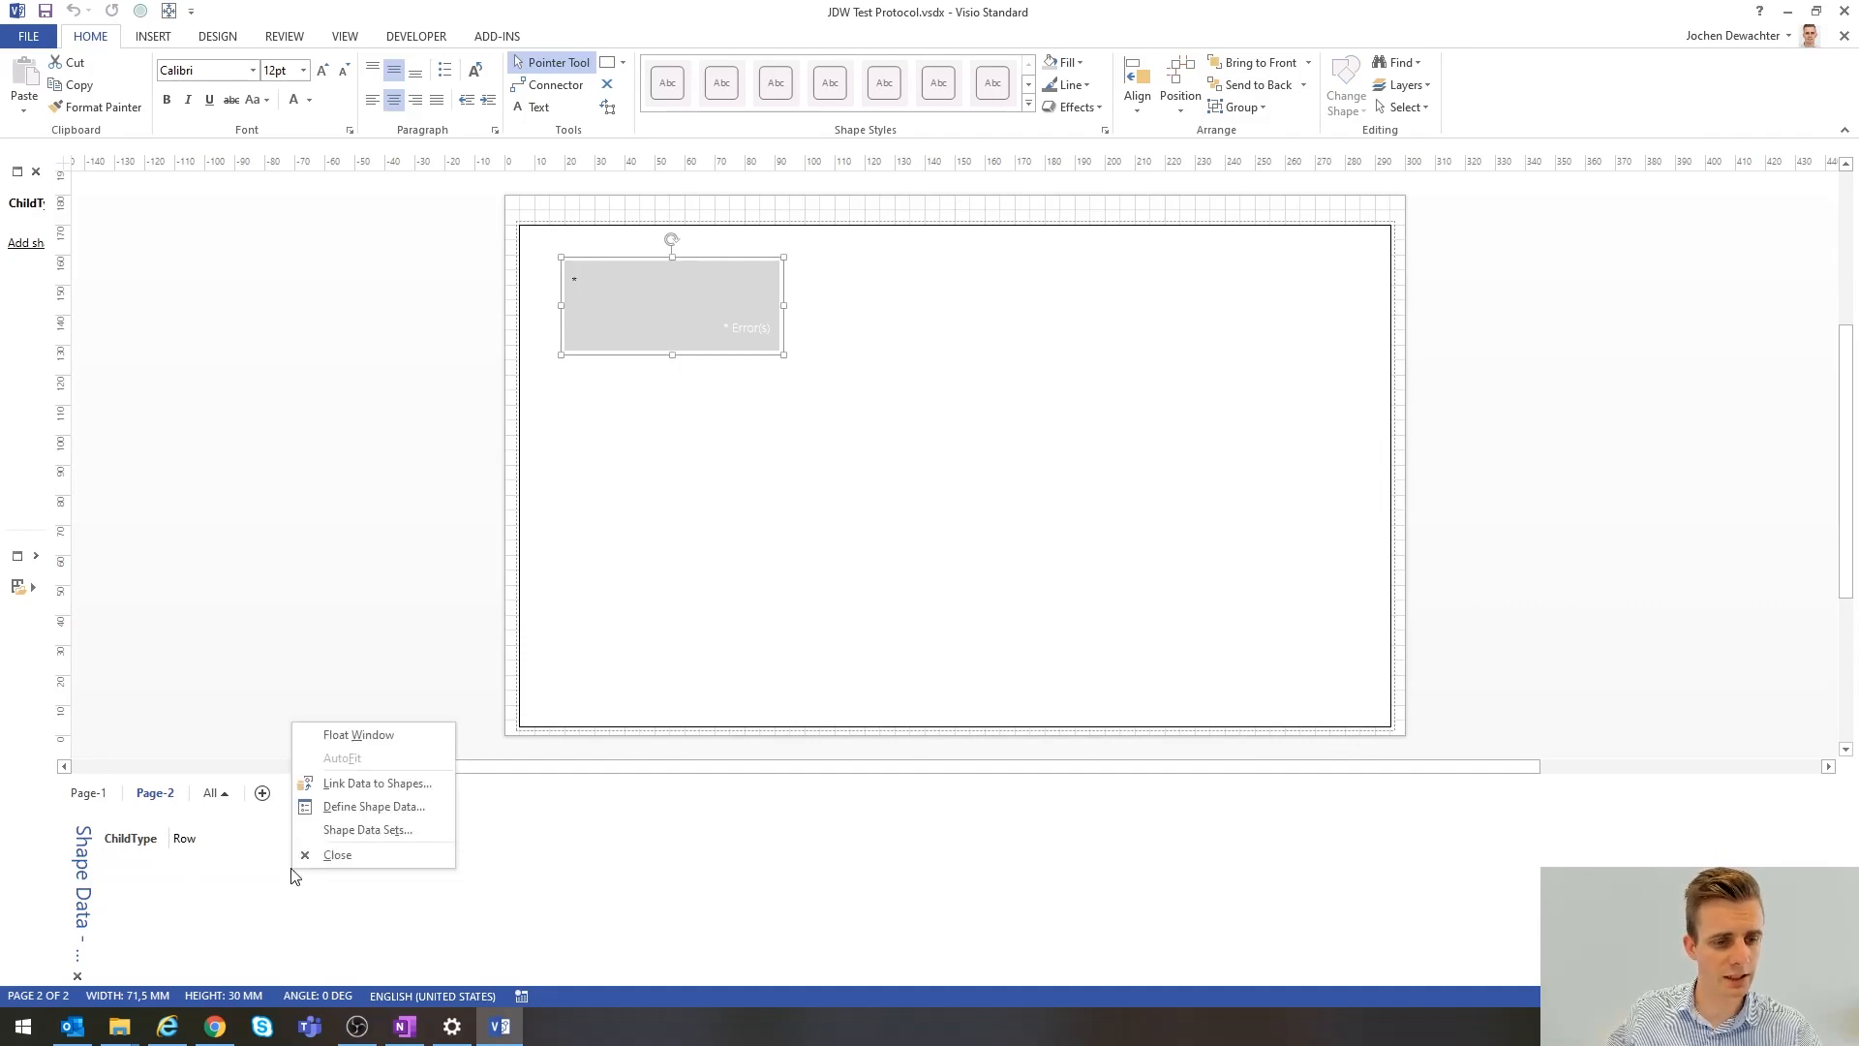
pyautogui.click(374, 813)
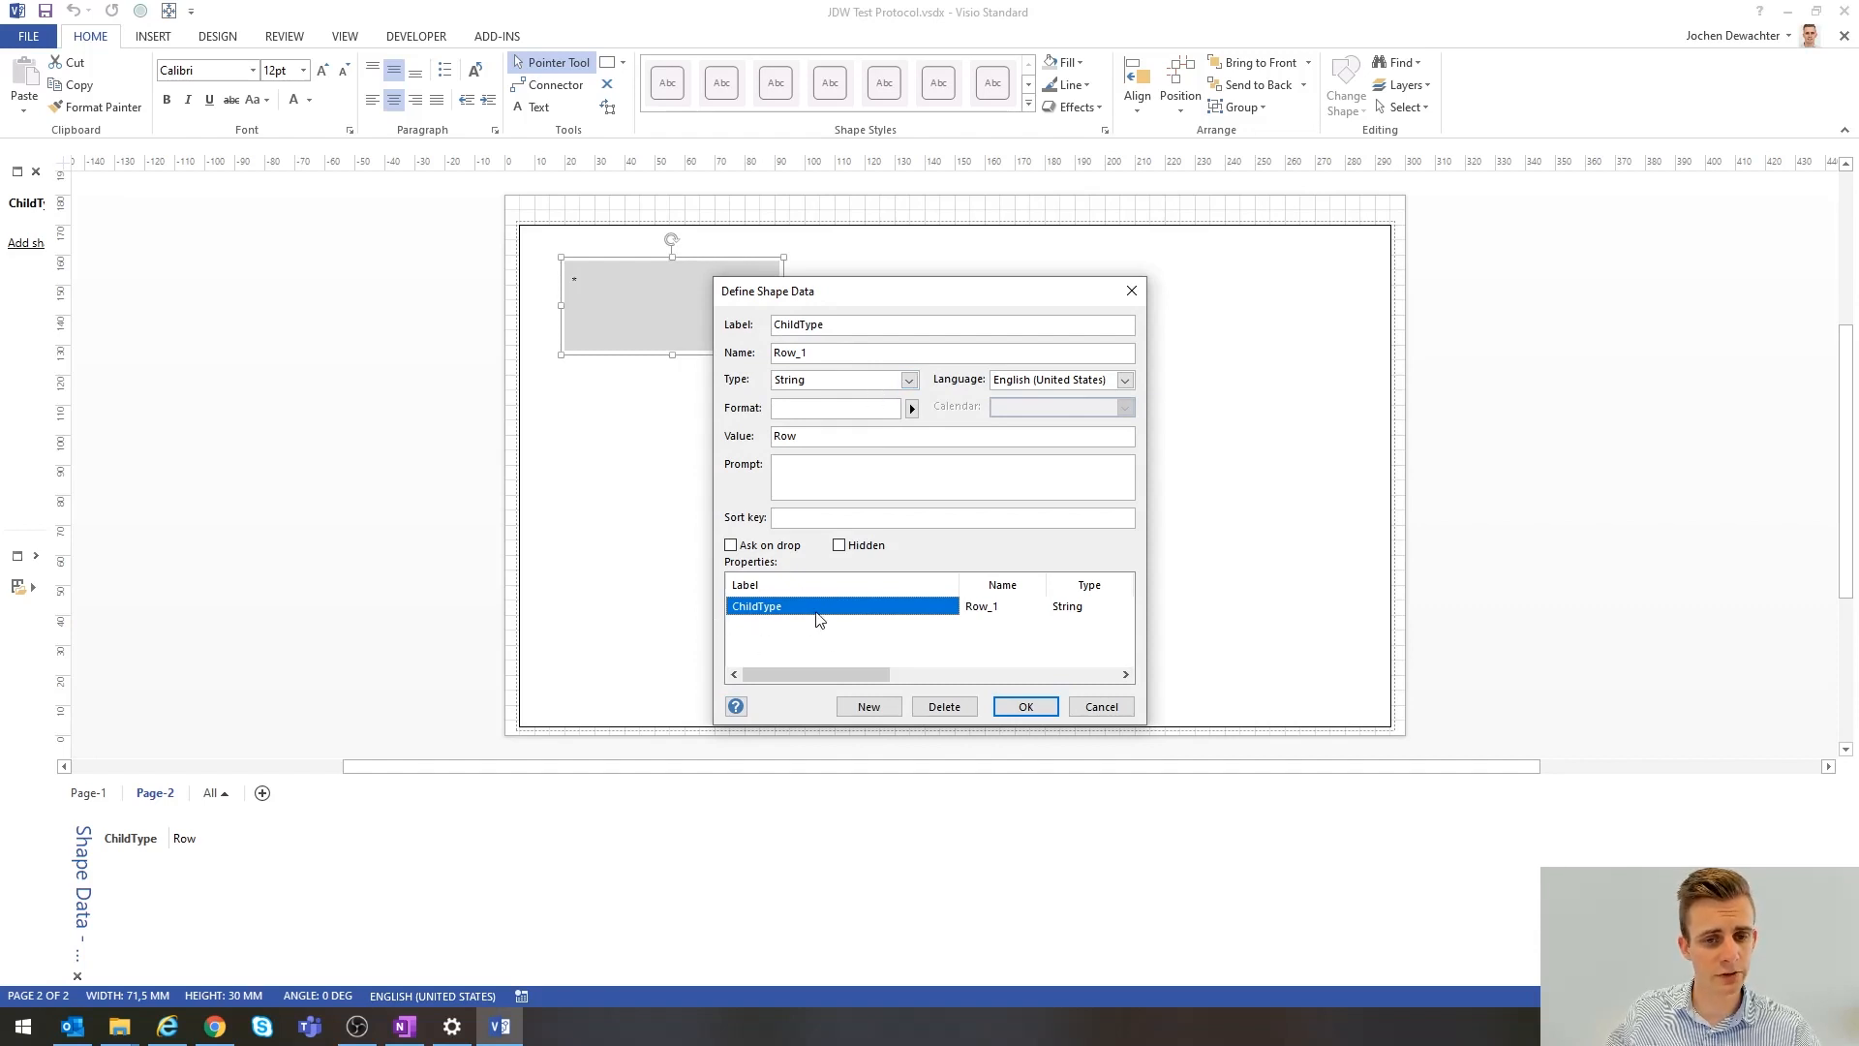
pyautogui.click(868, 708)
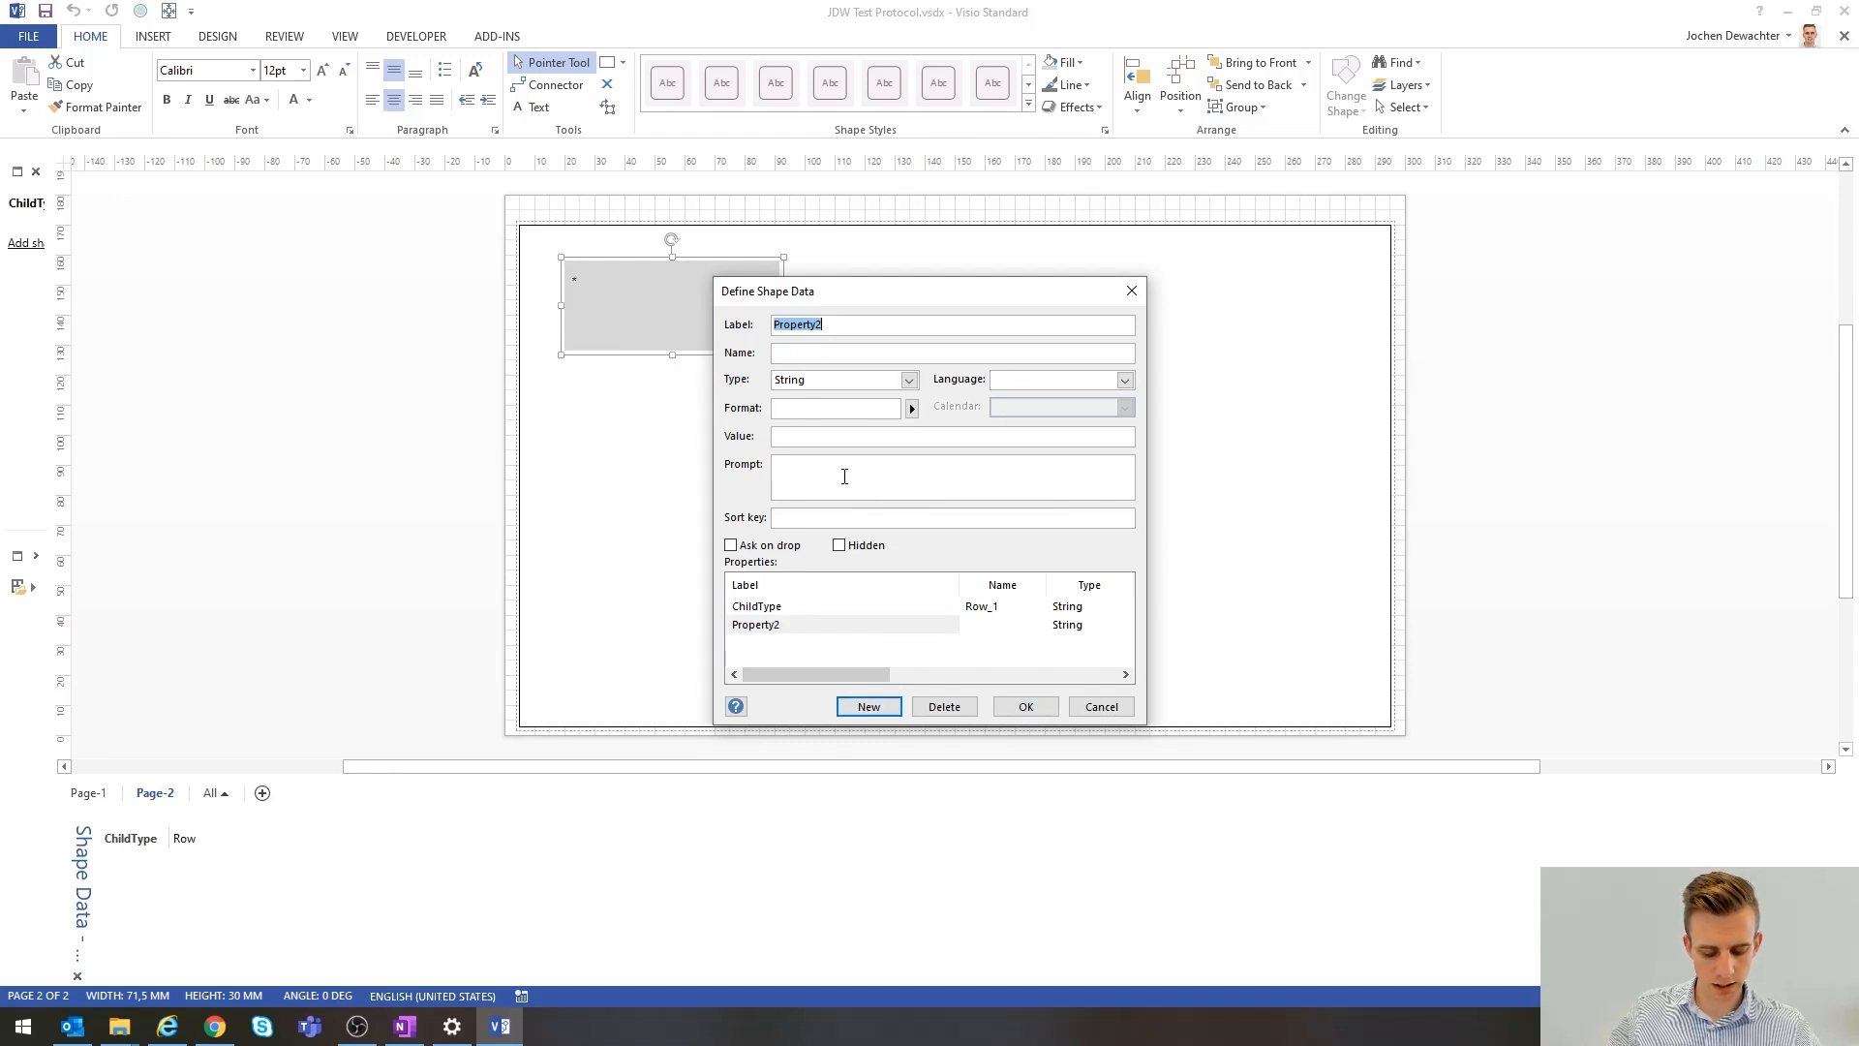
pyautogui.write('Cild')
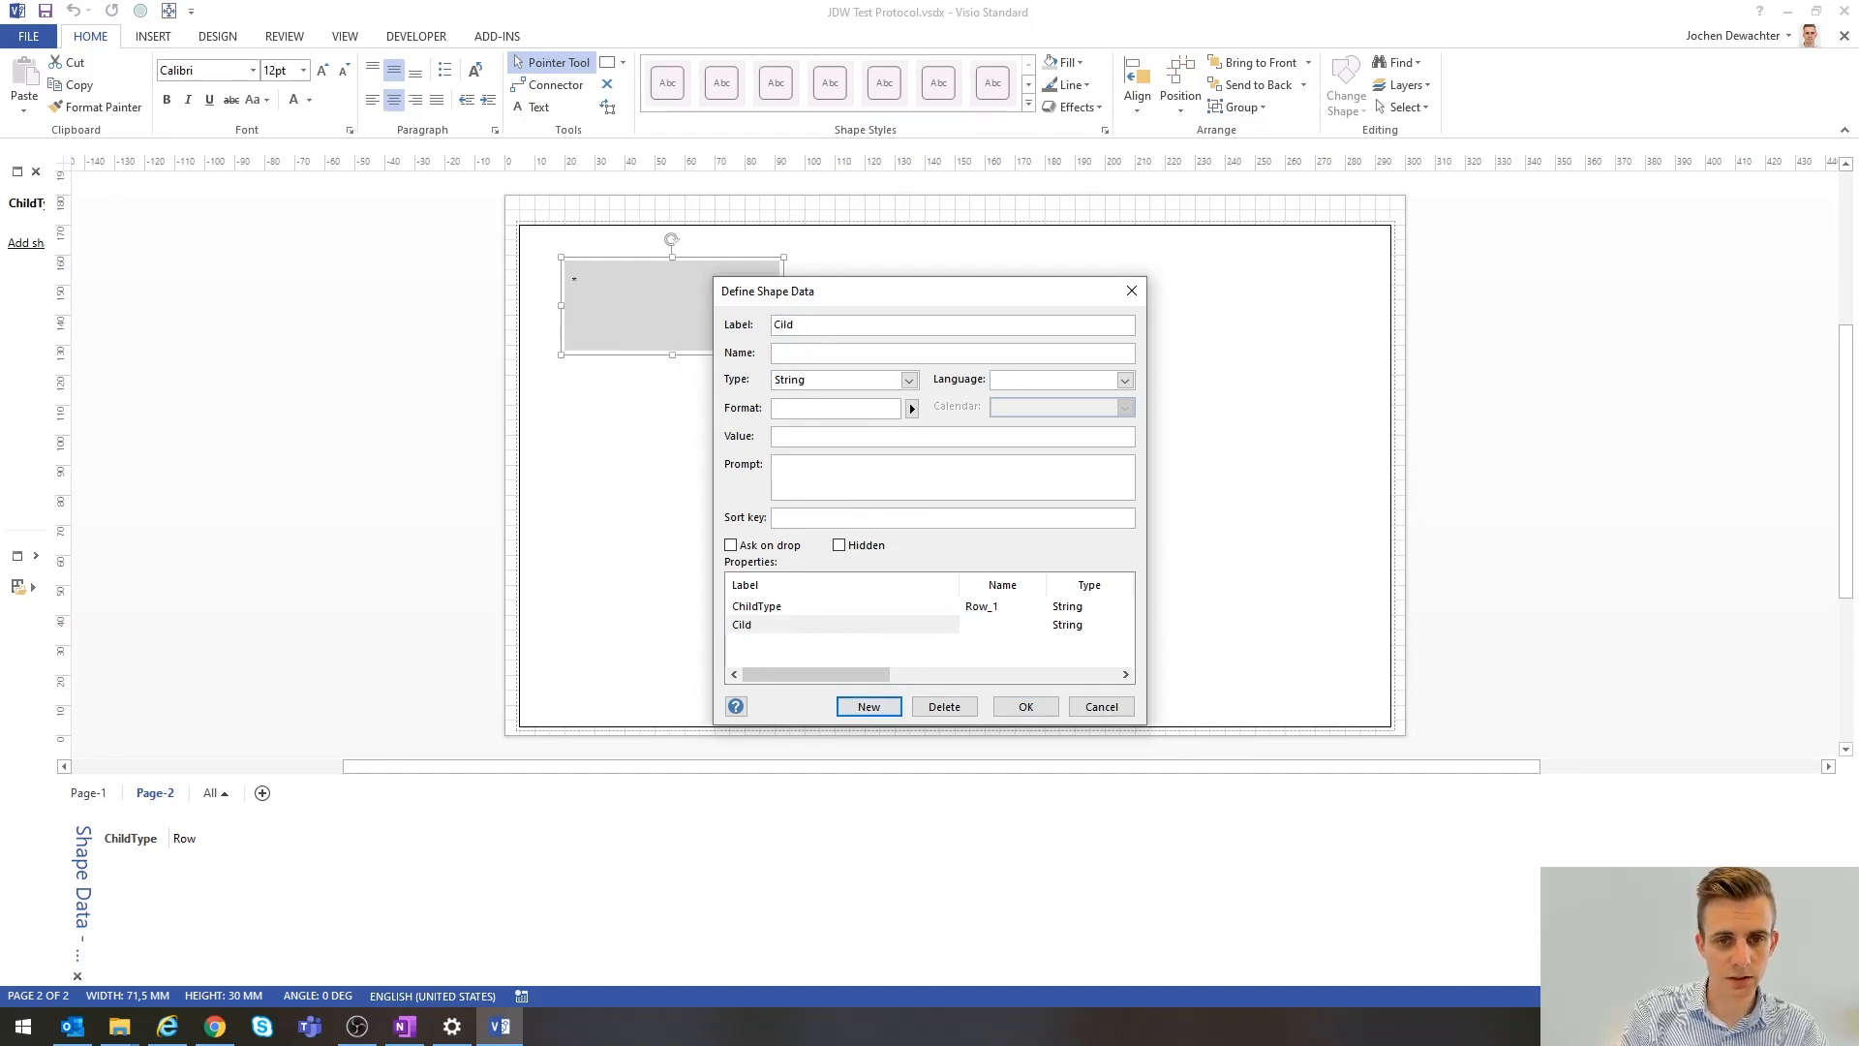
pyautogui.press('BackSpace')
pyautogui.press('BackSpace')
pyautogui.write('hildMargin')
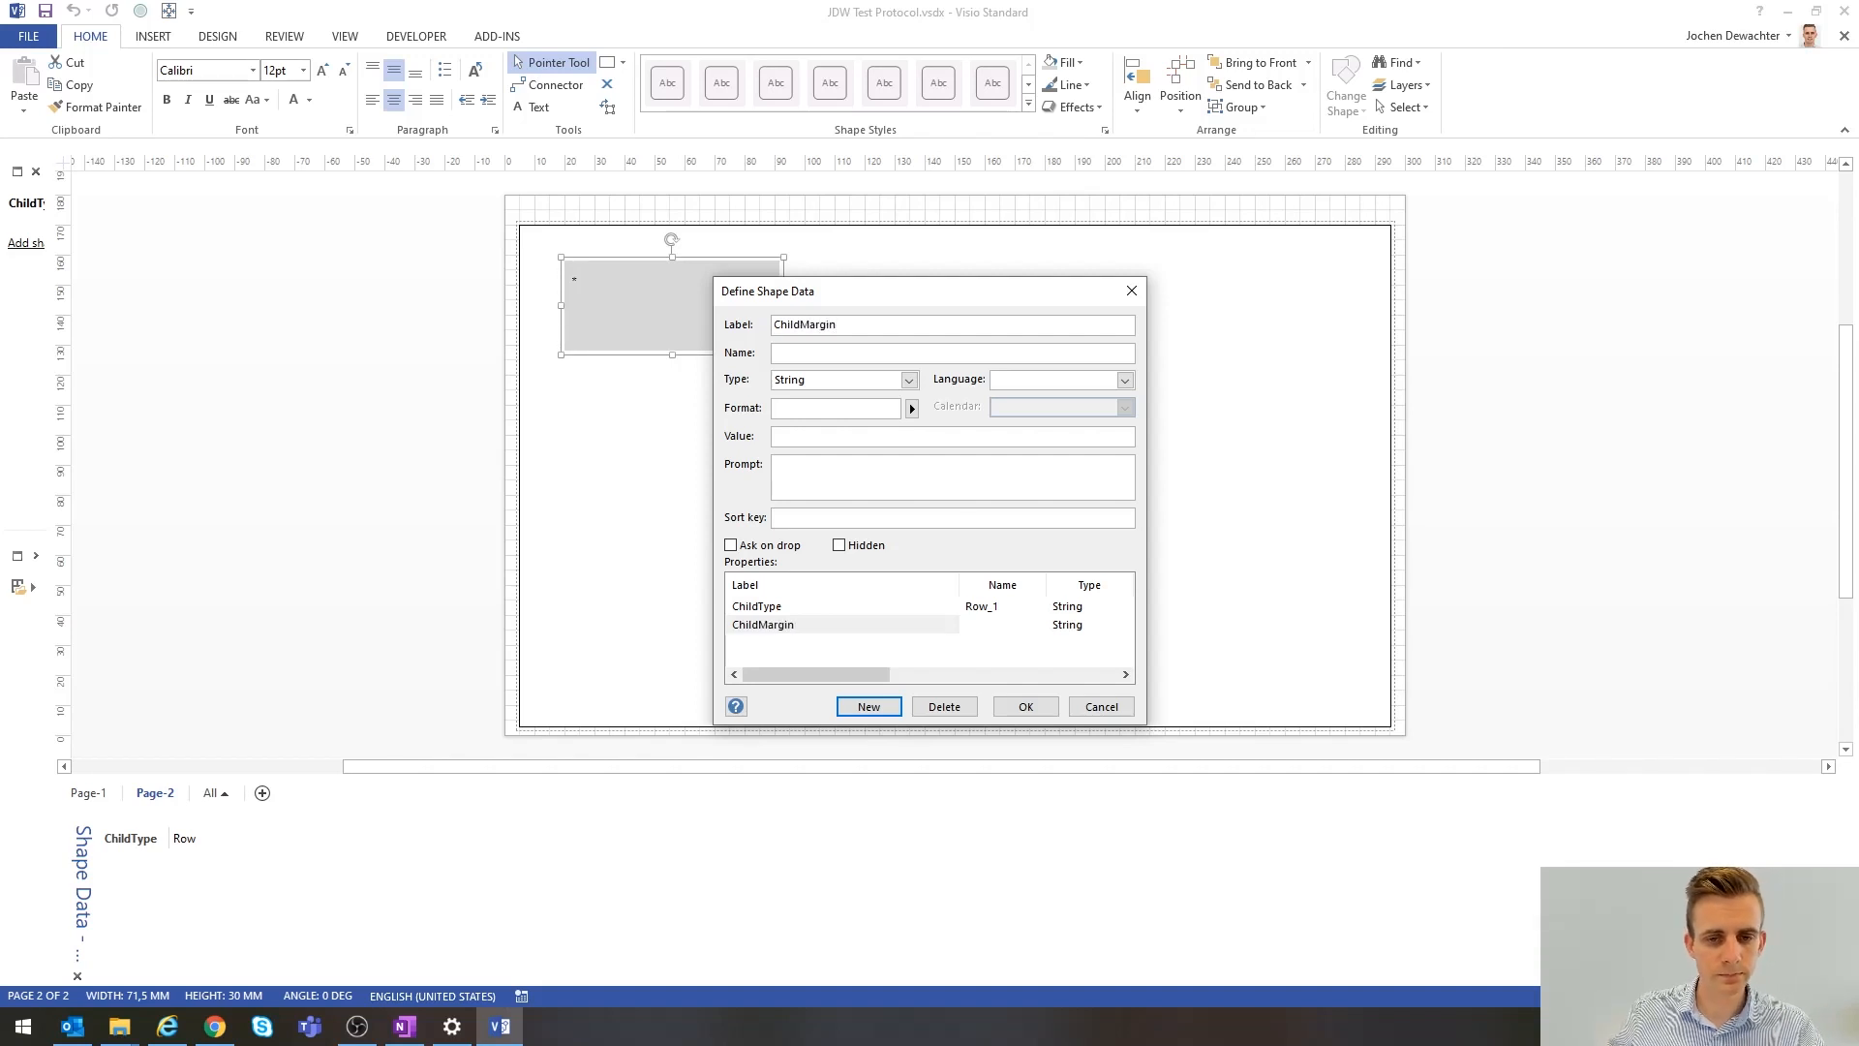
pyautogui.click(786, 438)
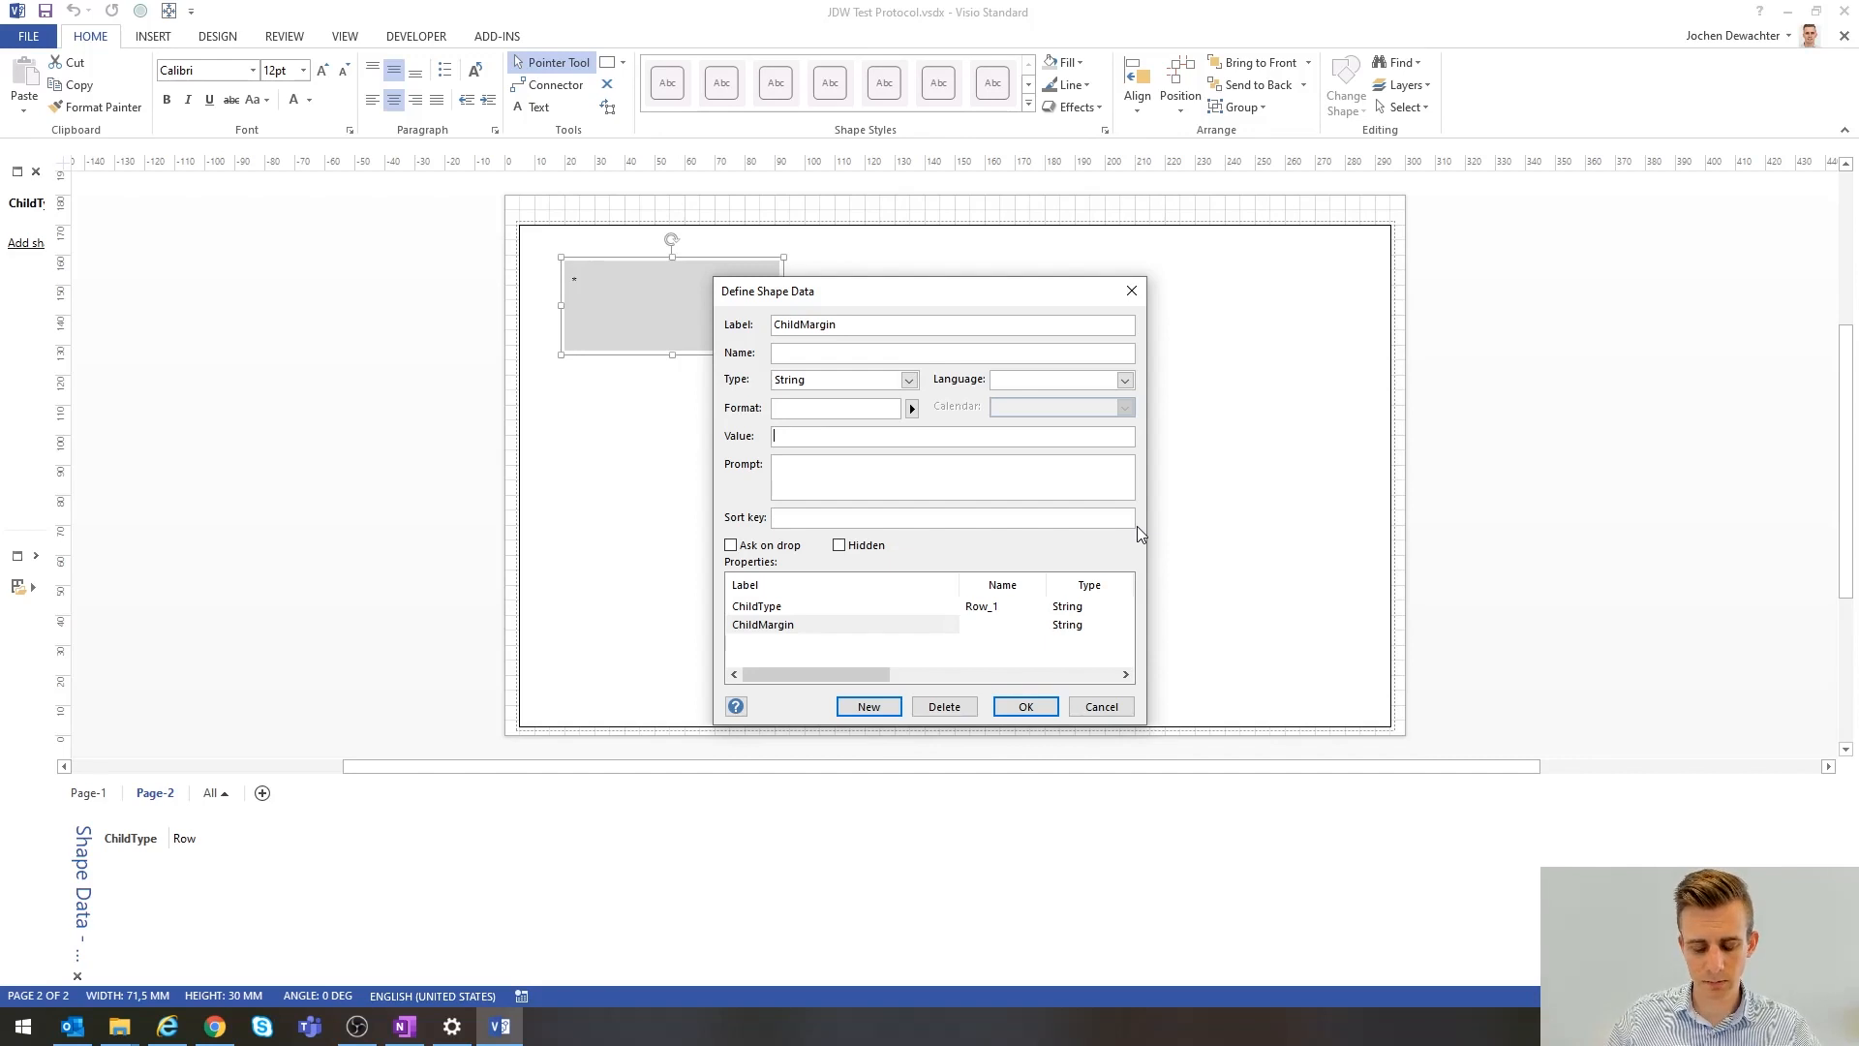
pyautogui.write('5')
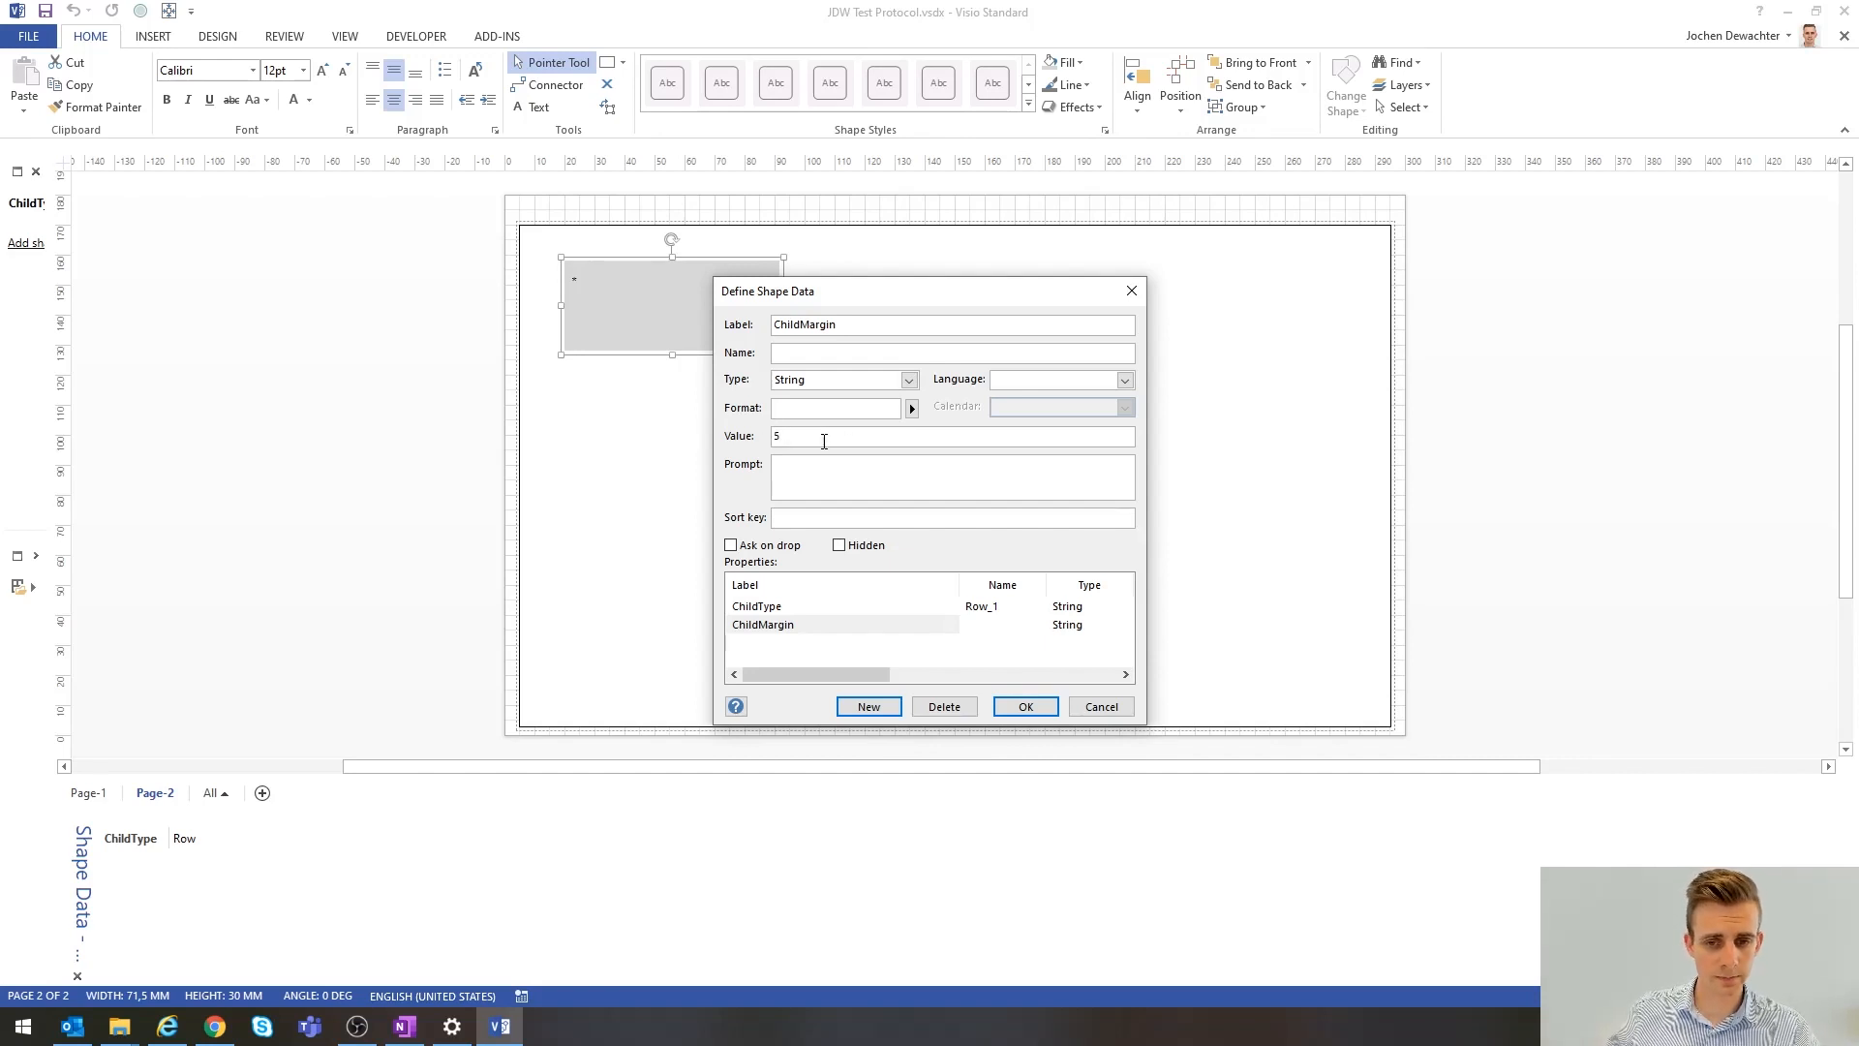
pyautogui.click(1027, 708)
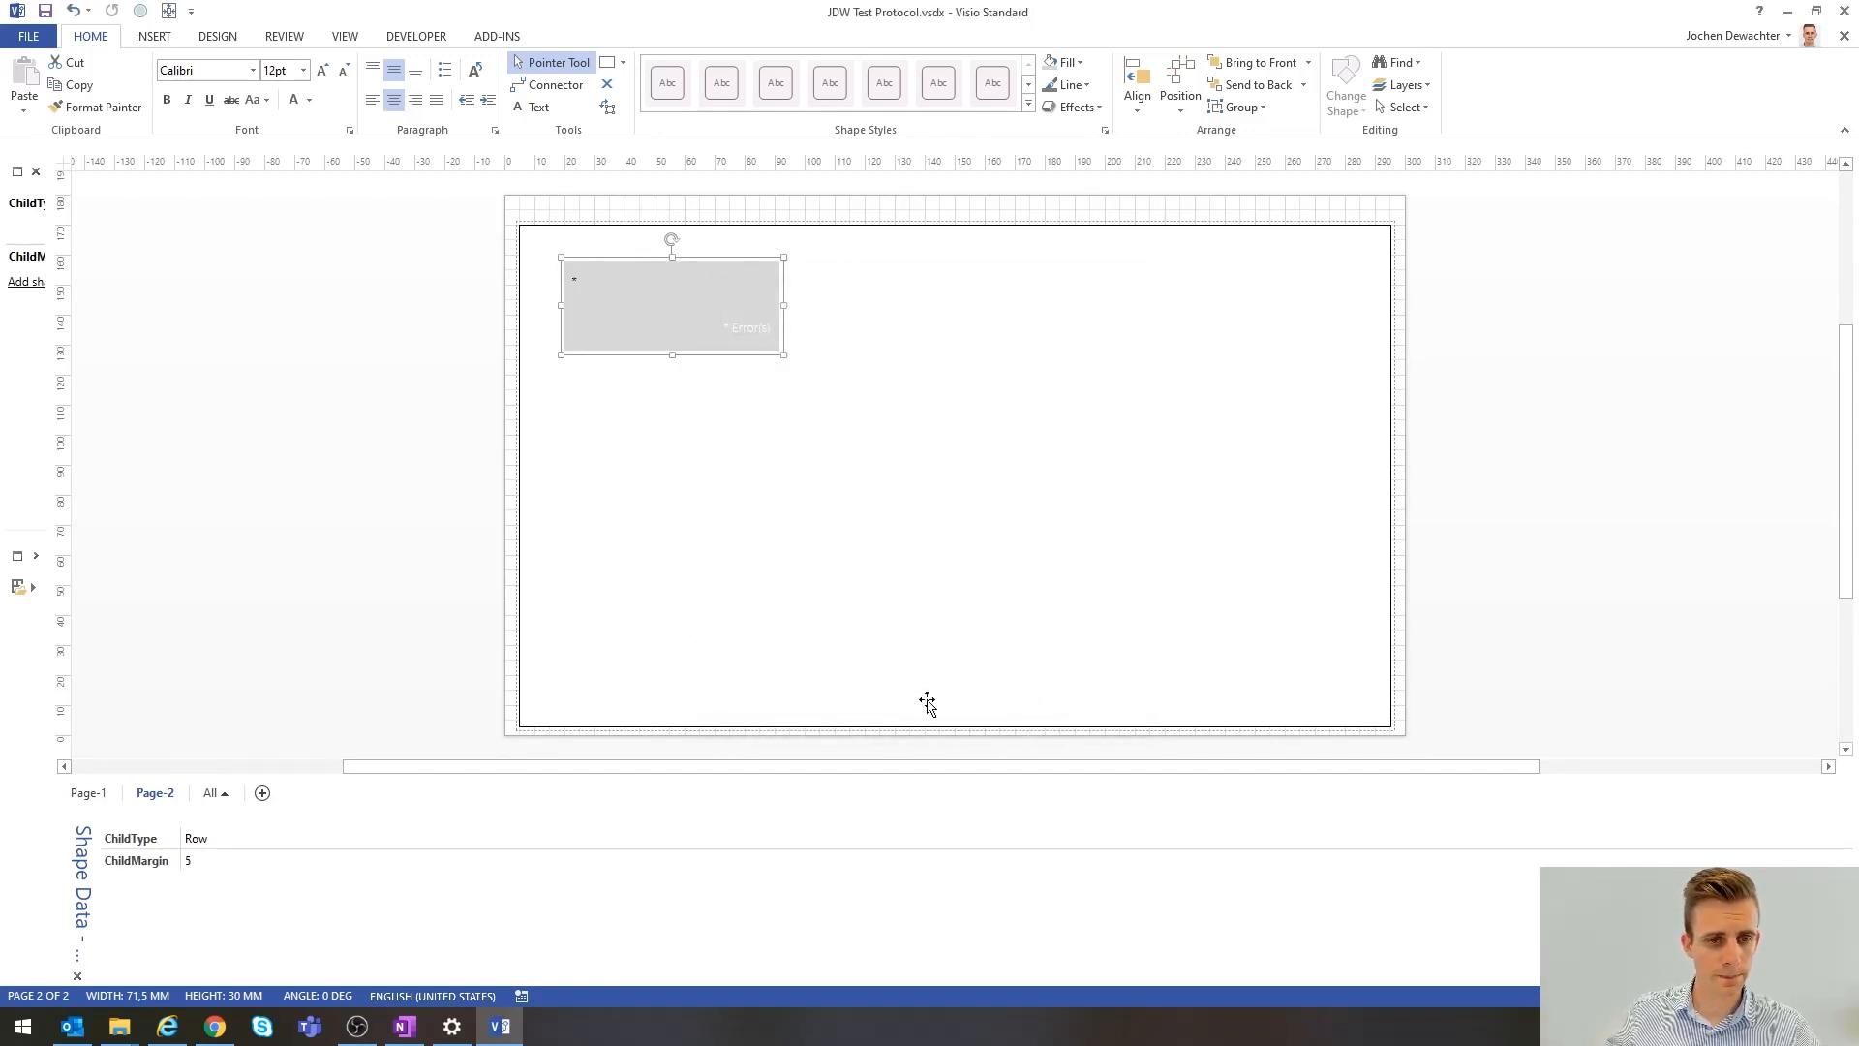
# - Save the Visio file and open visual Page-2 of Tx Controller 1 in DataMiner to inspect the generated shapes' spacing
pyautogui.click(46, 11)
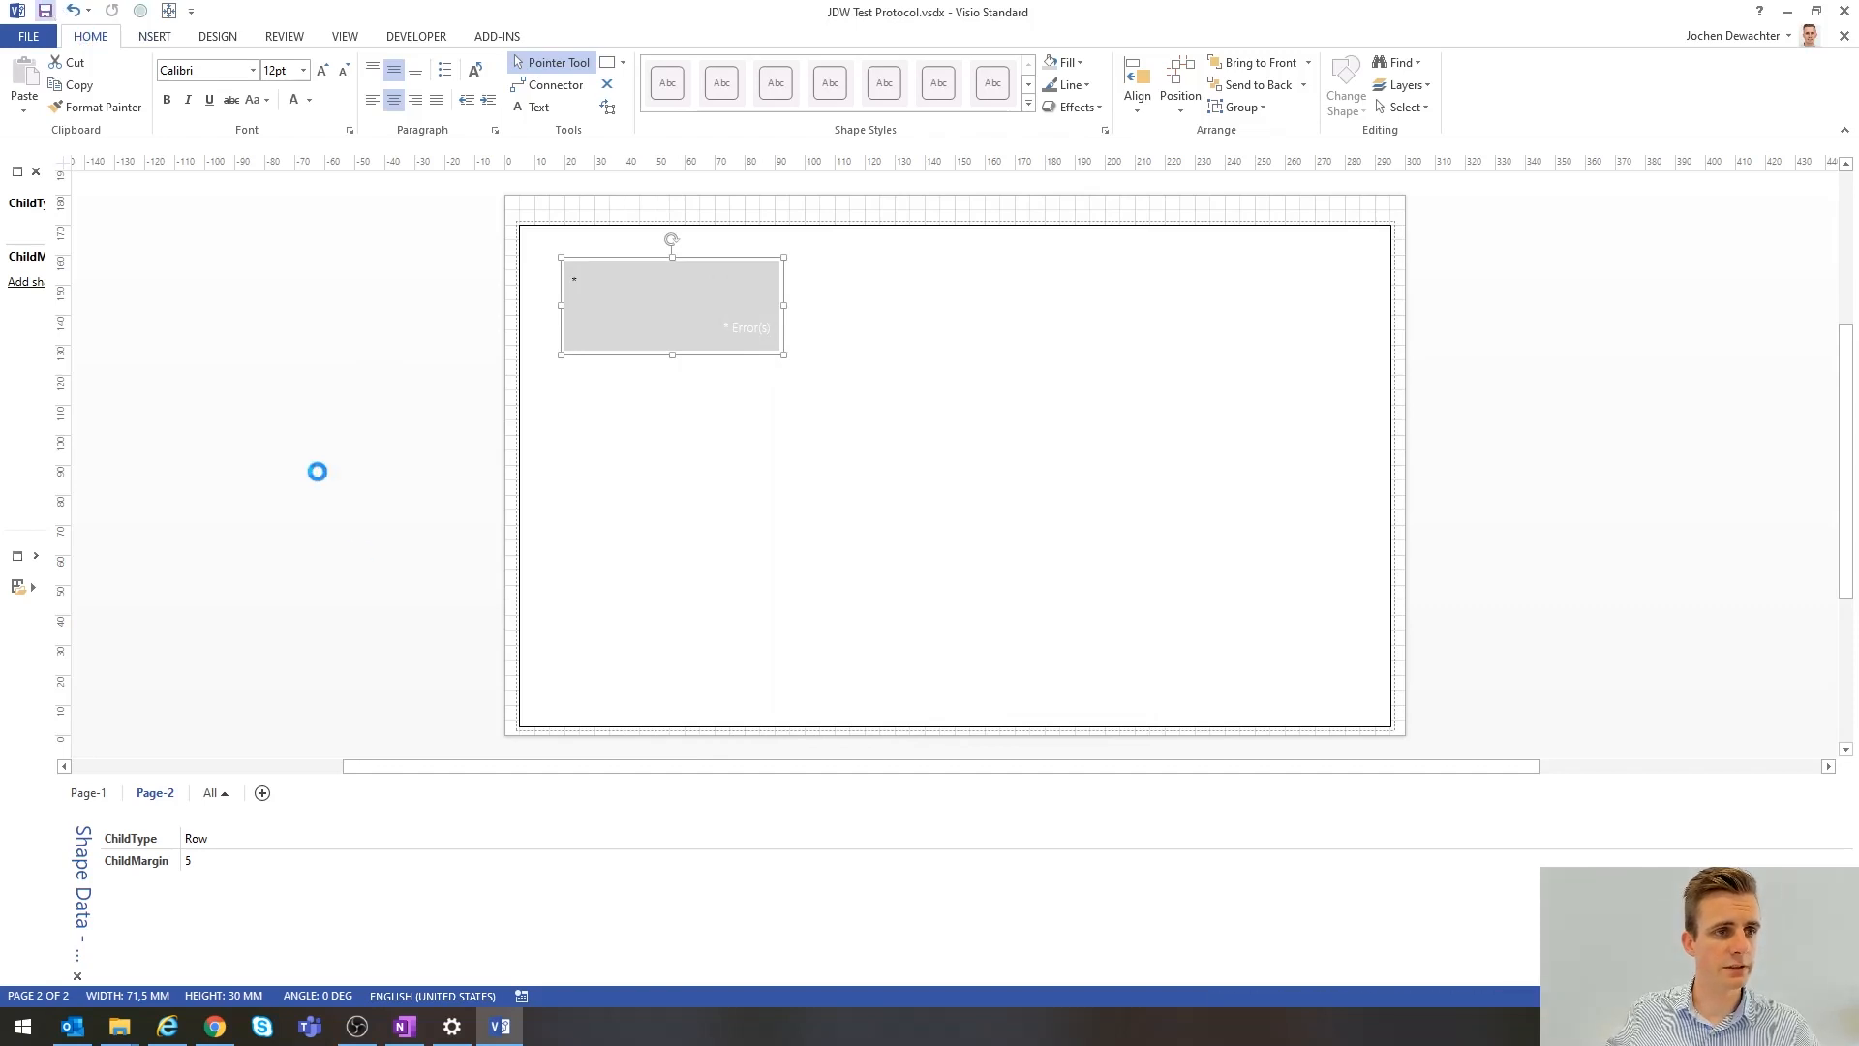
pyautogui.click(167, 1026)
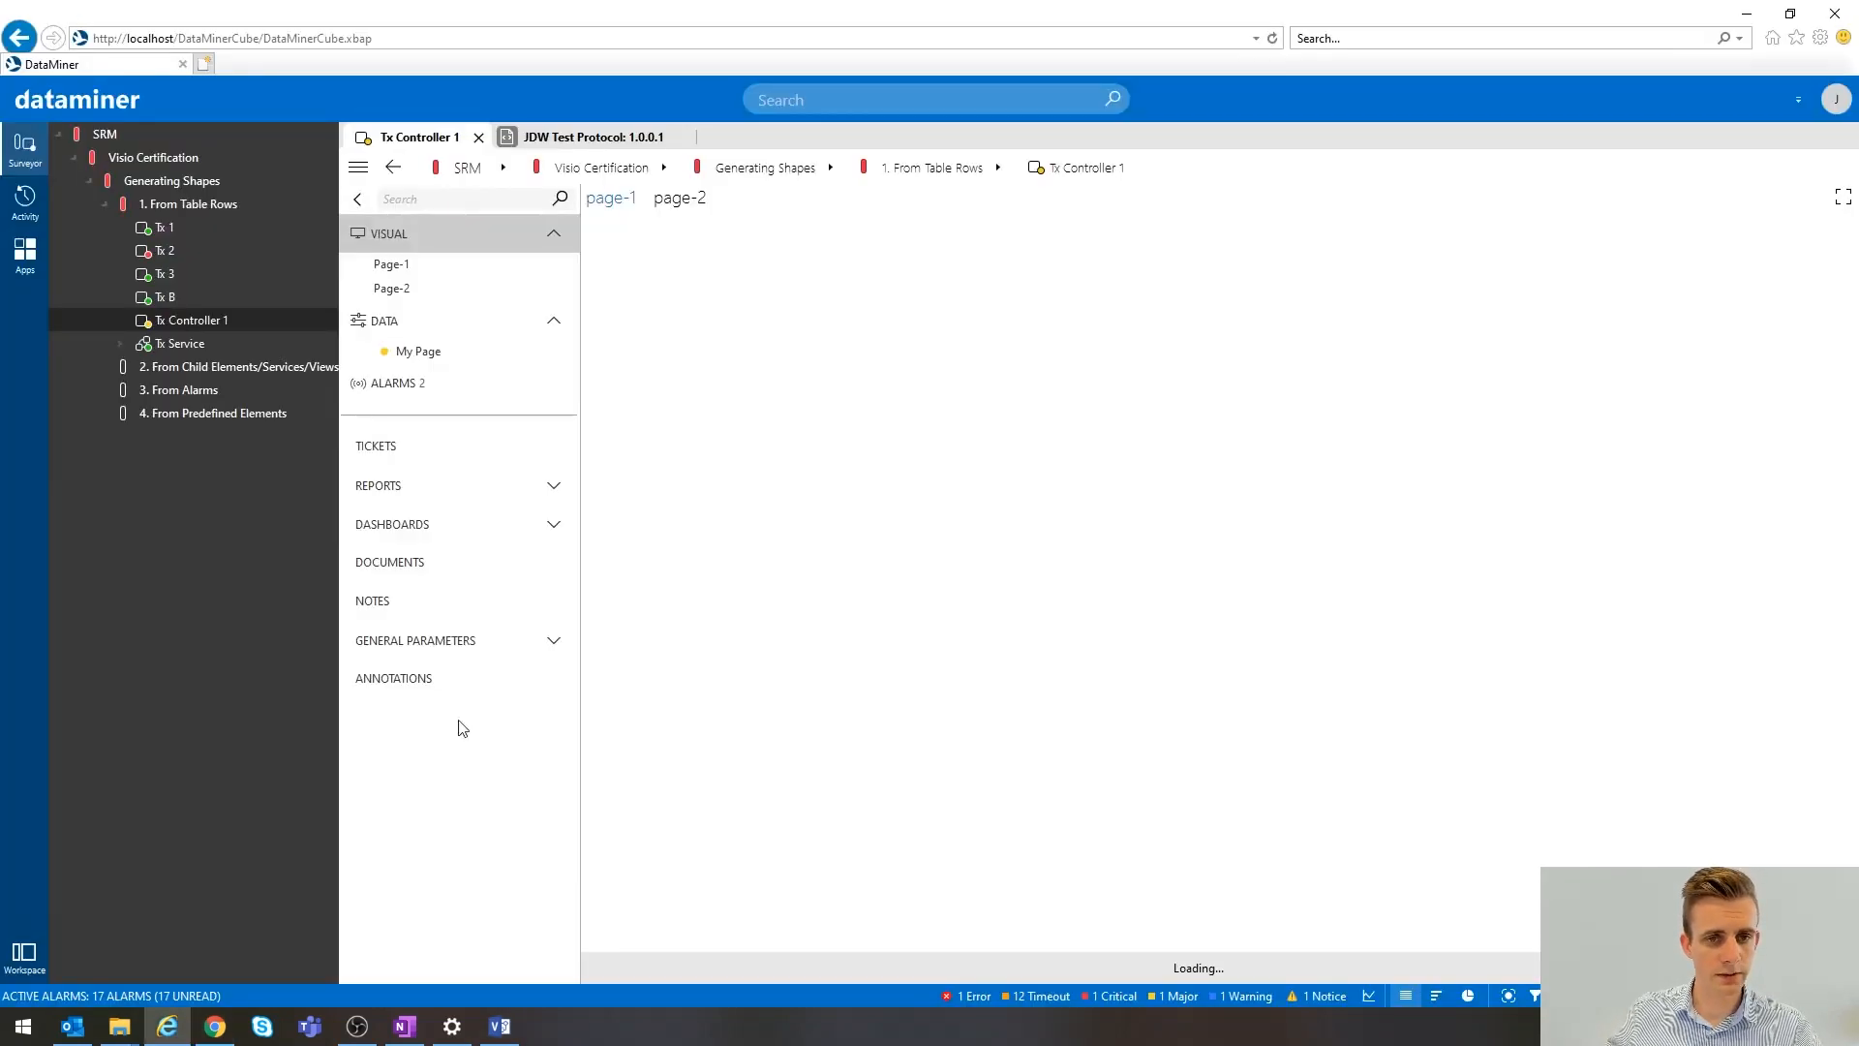
pyautogui.click(680, 197)
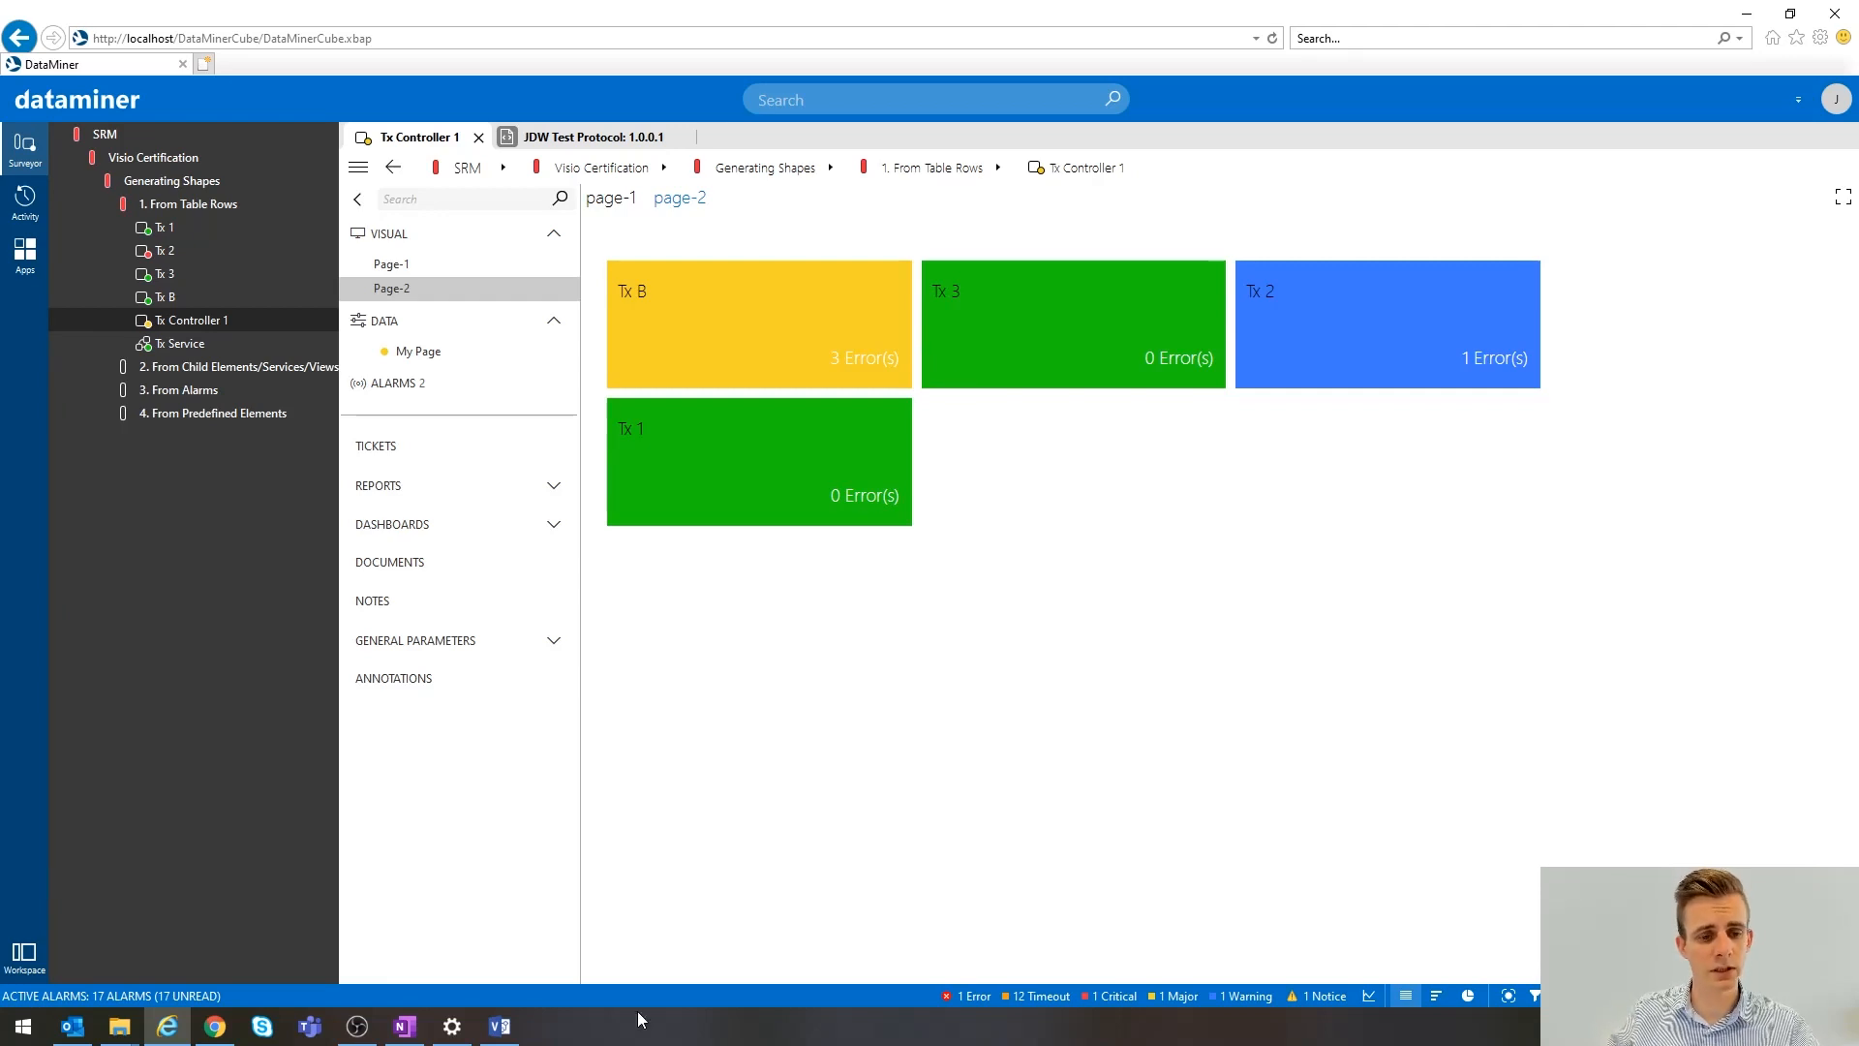
# - Set the child group's ChildMargin value to 1/20 in Visio and check the spacing on the DataMiner visual page
pyautogui.moveTo(502, 1039)
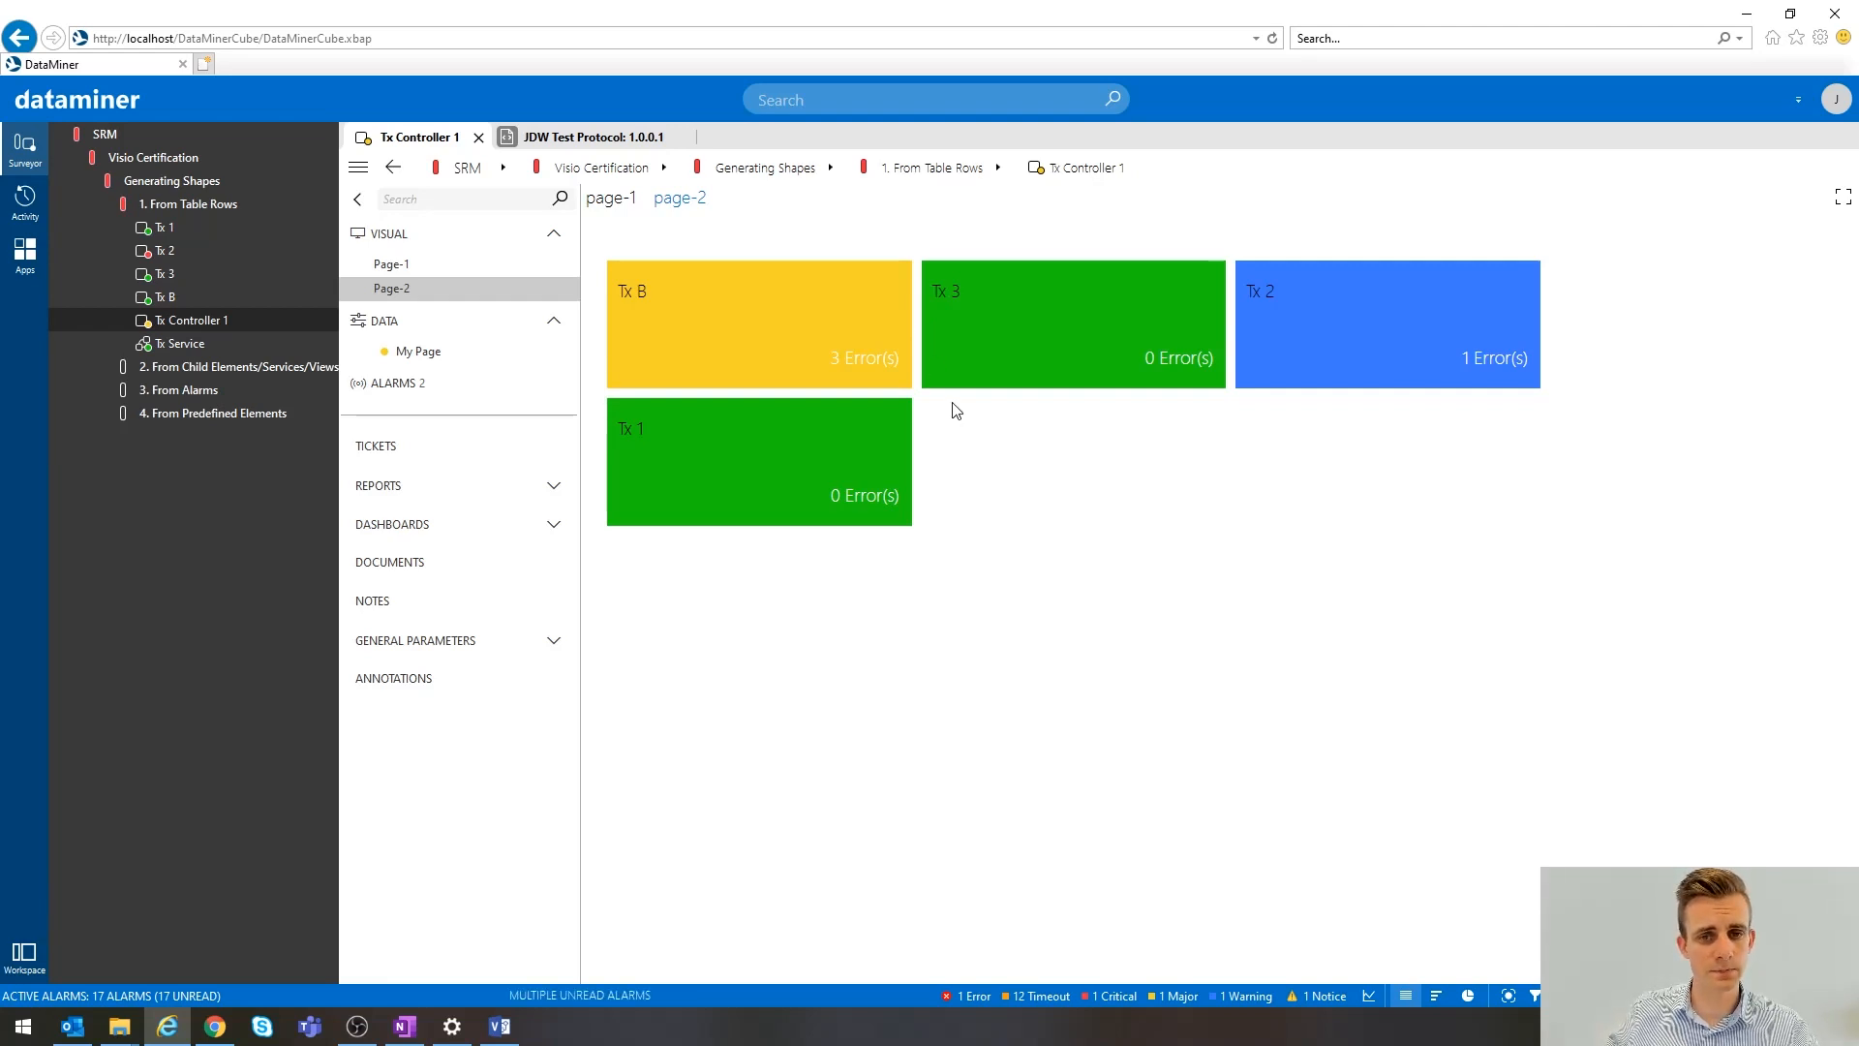
pyautogui.click(499, 1025)
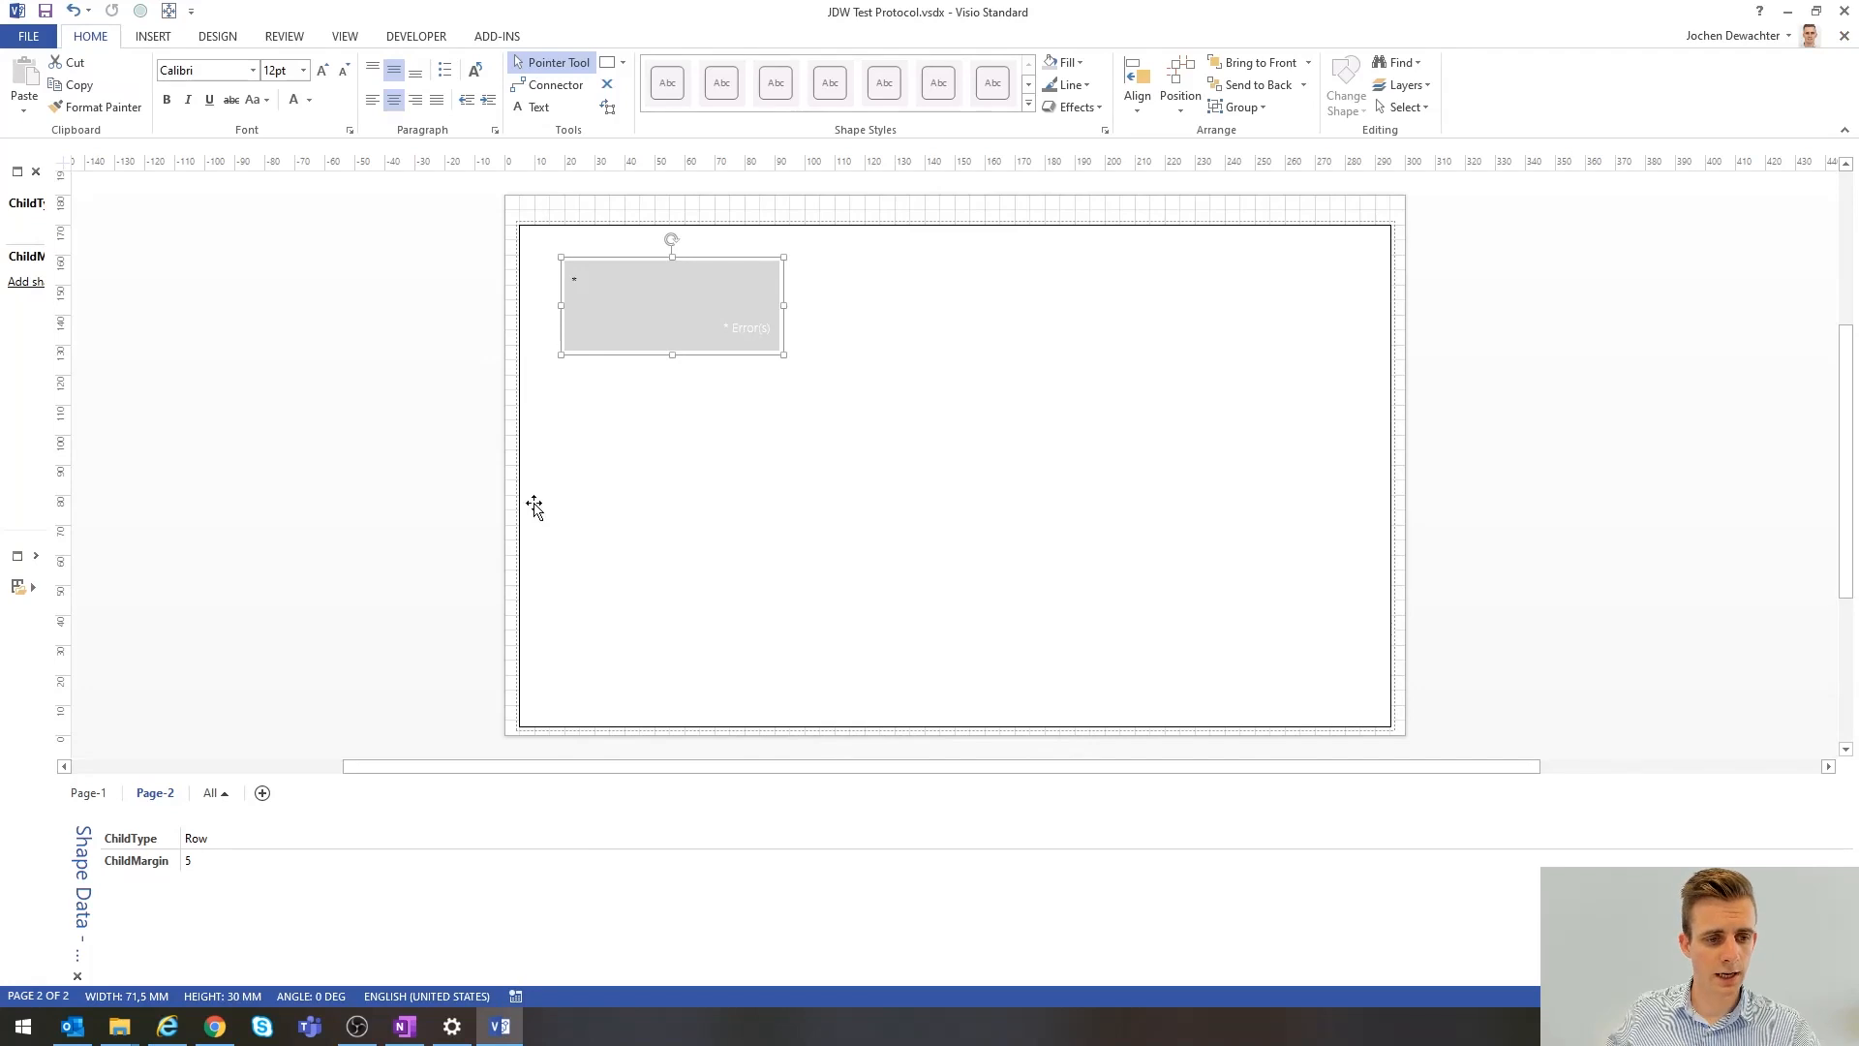
pyautogui.click(206, 864)
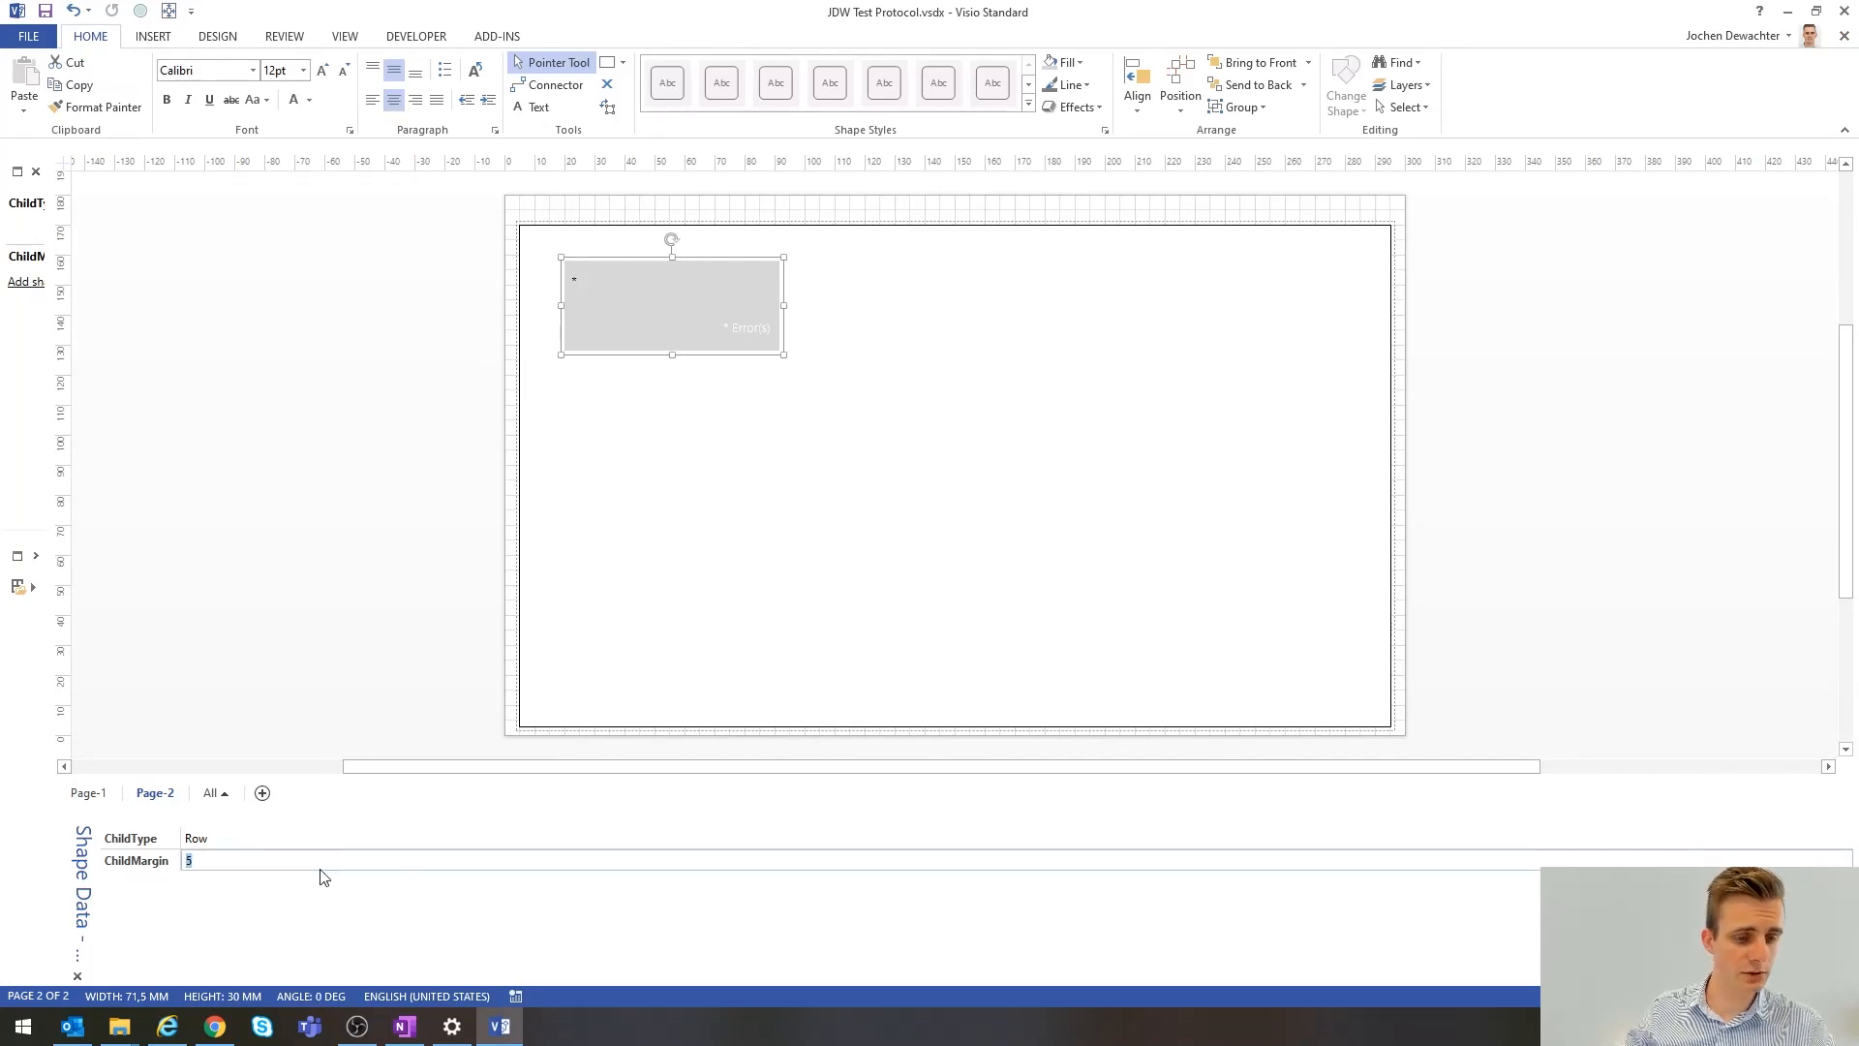
pyautogui.write('1/20')
pyautogui.press('Return')
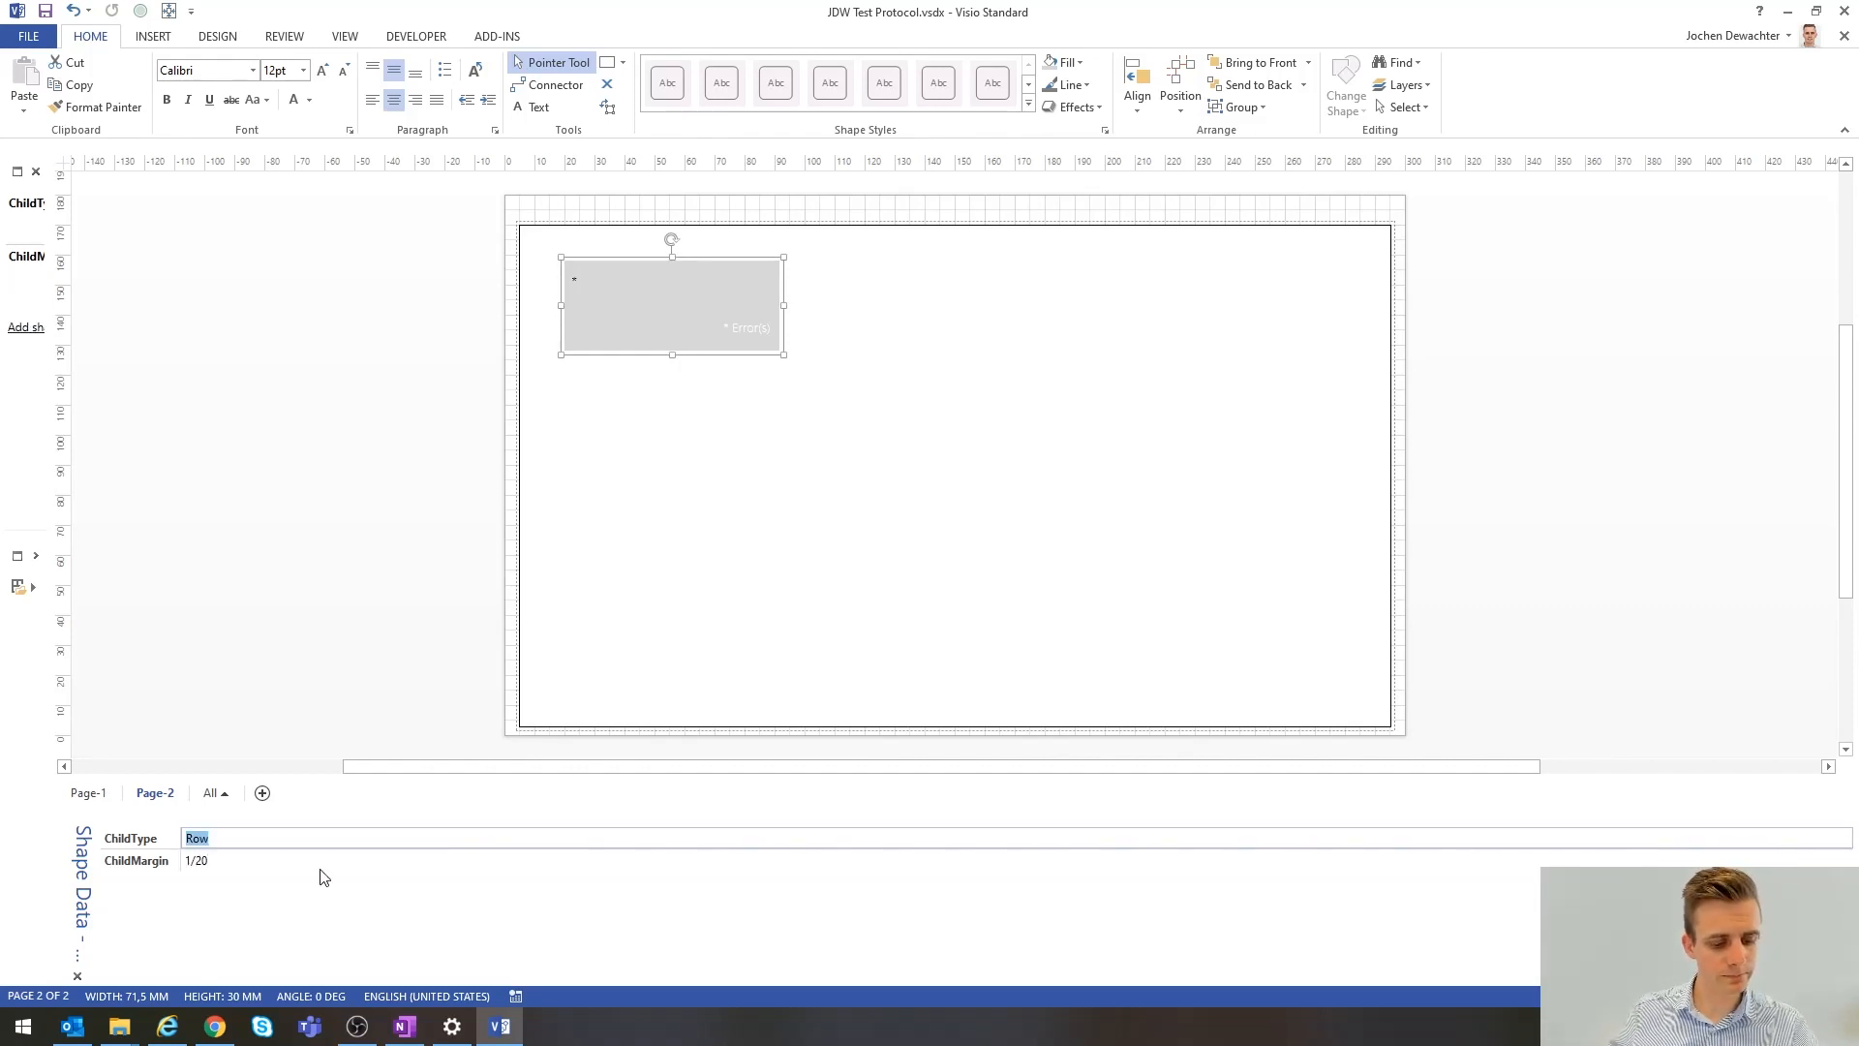
pyautogui.click(170, 1031)
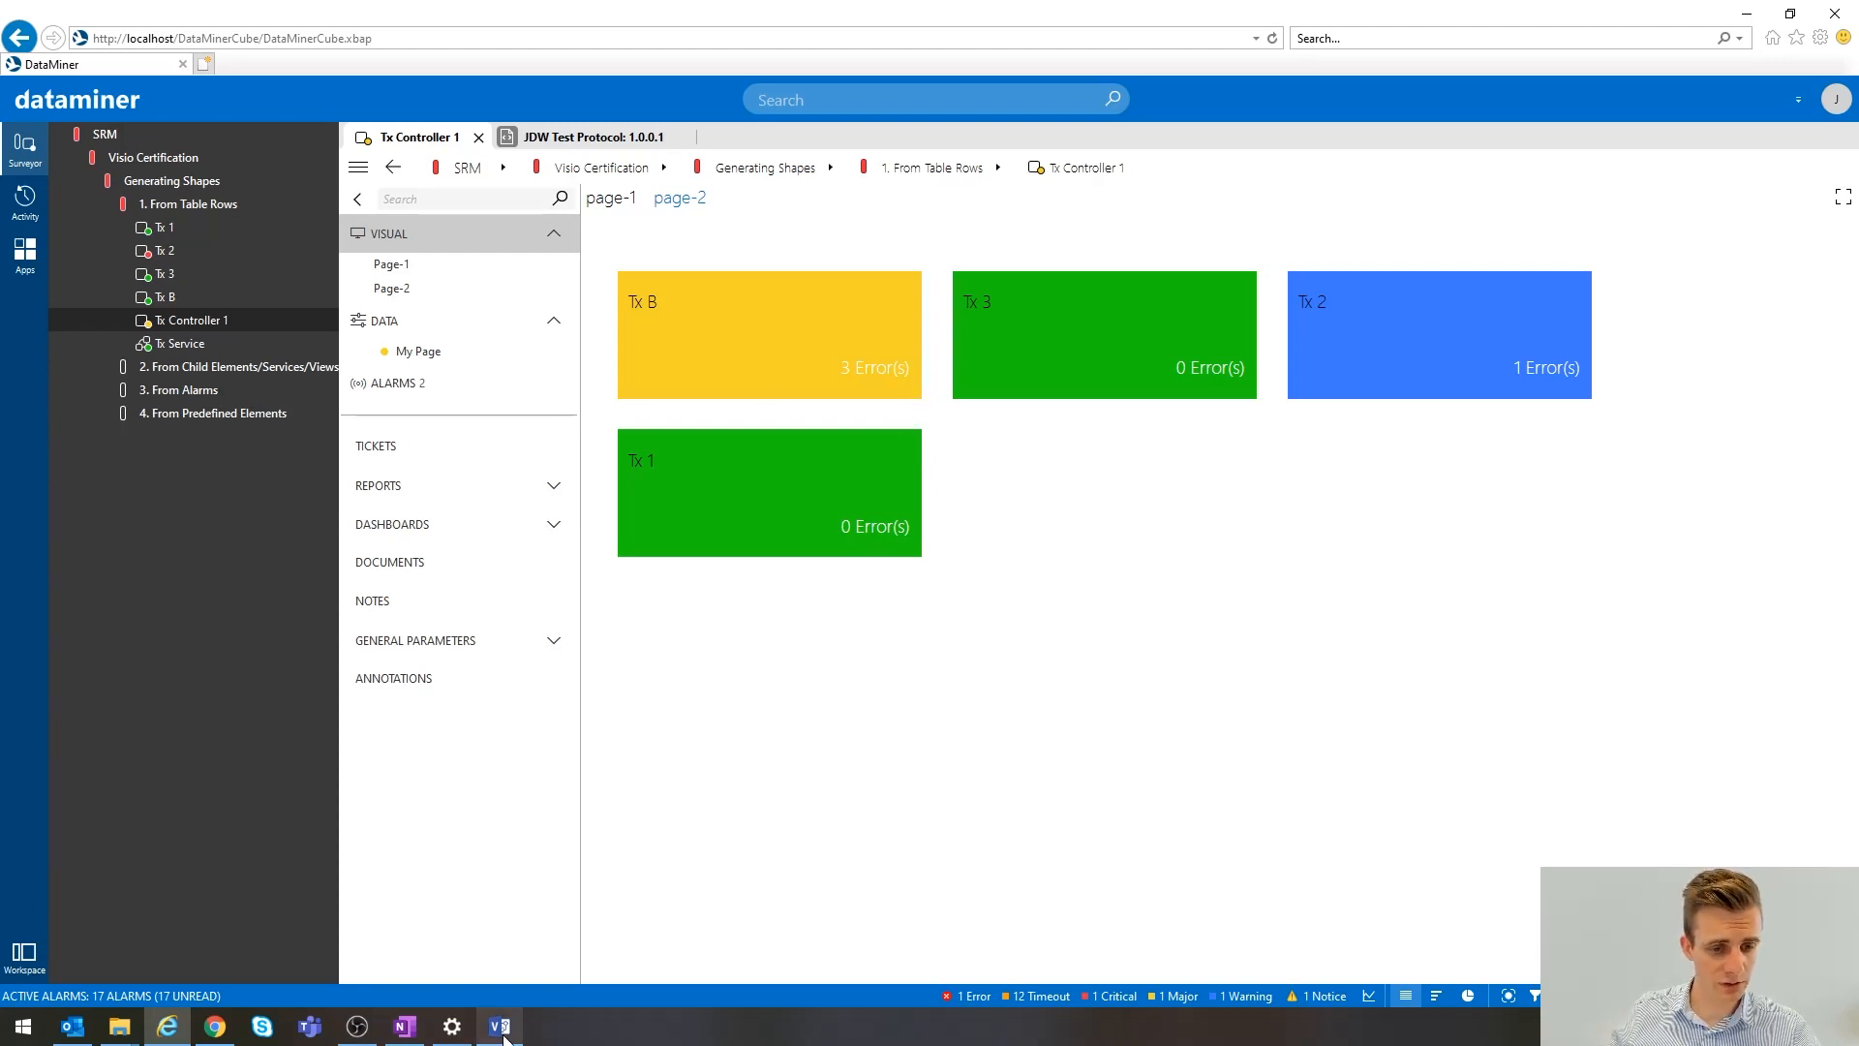
# - Bring Visio back as a floating window over DataMiner, placed below the generated shapes so both can be seen
pyautogui.moveTo(501, 1036)
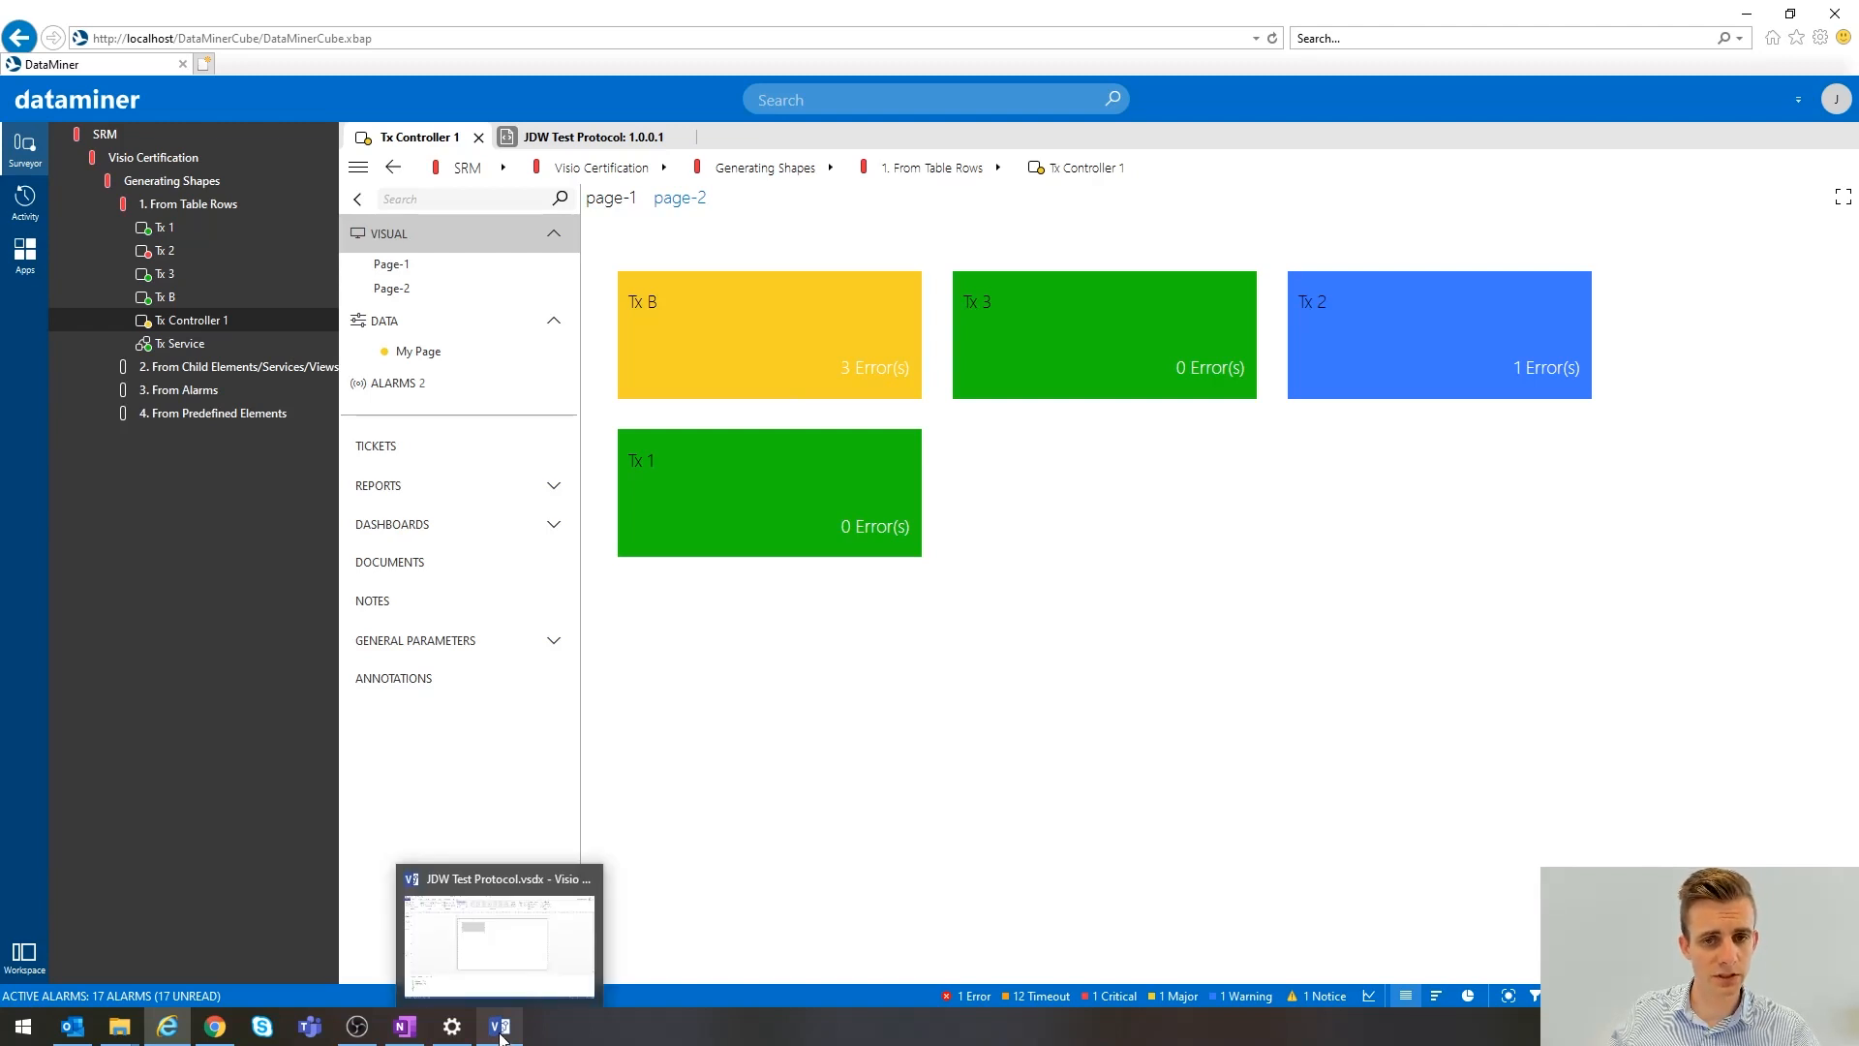
pyautogui.click(501, 1033)
pyautogui.moveTo(1085, 15); pyautogui.dragTo(1064, 484)
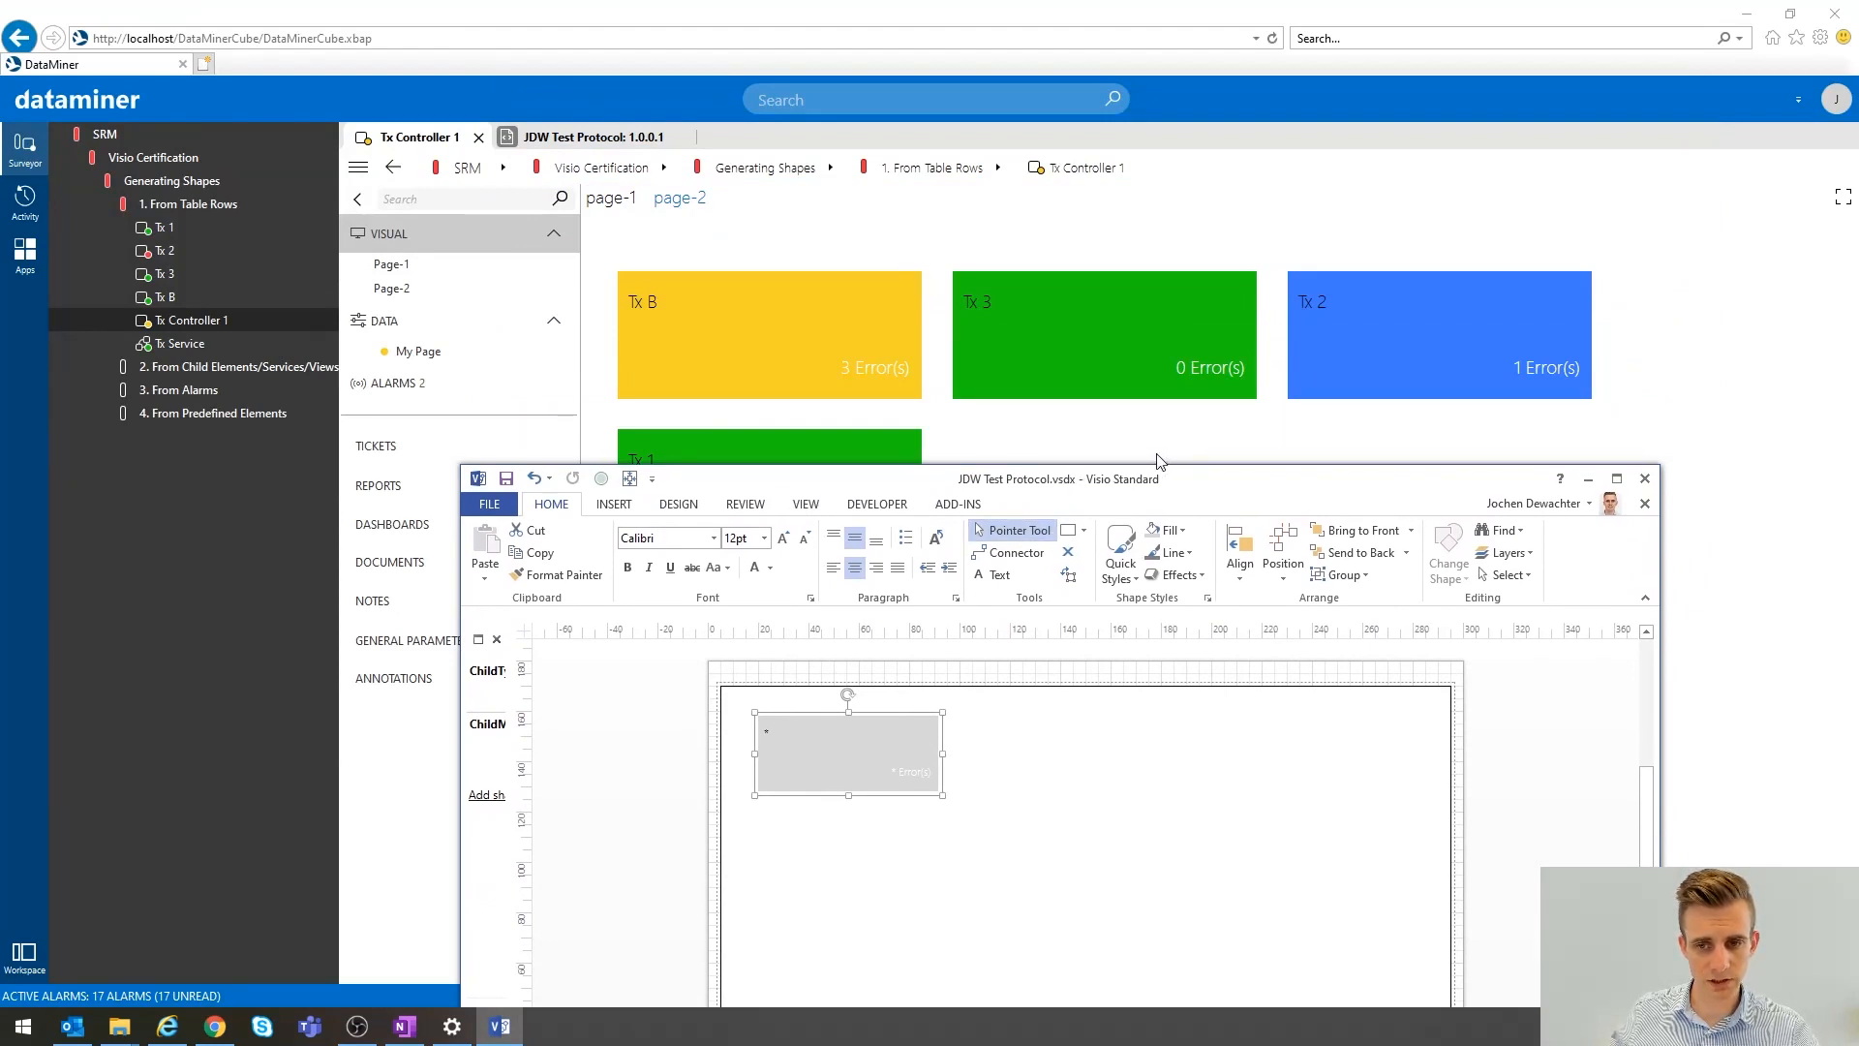
pyautogui.moveTo(1201, 467); pyautogui.dragTo(1139, 487)
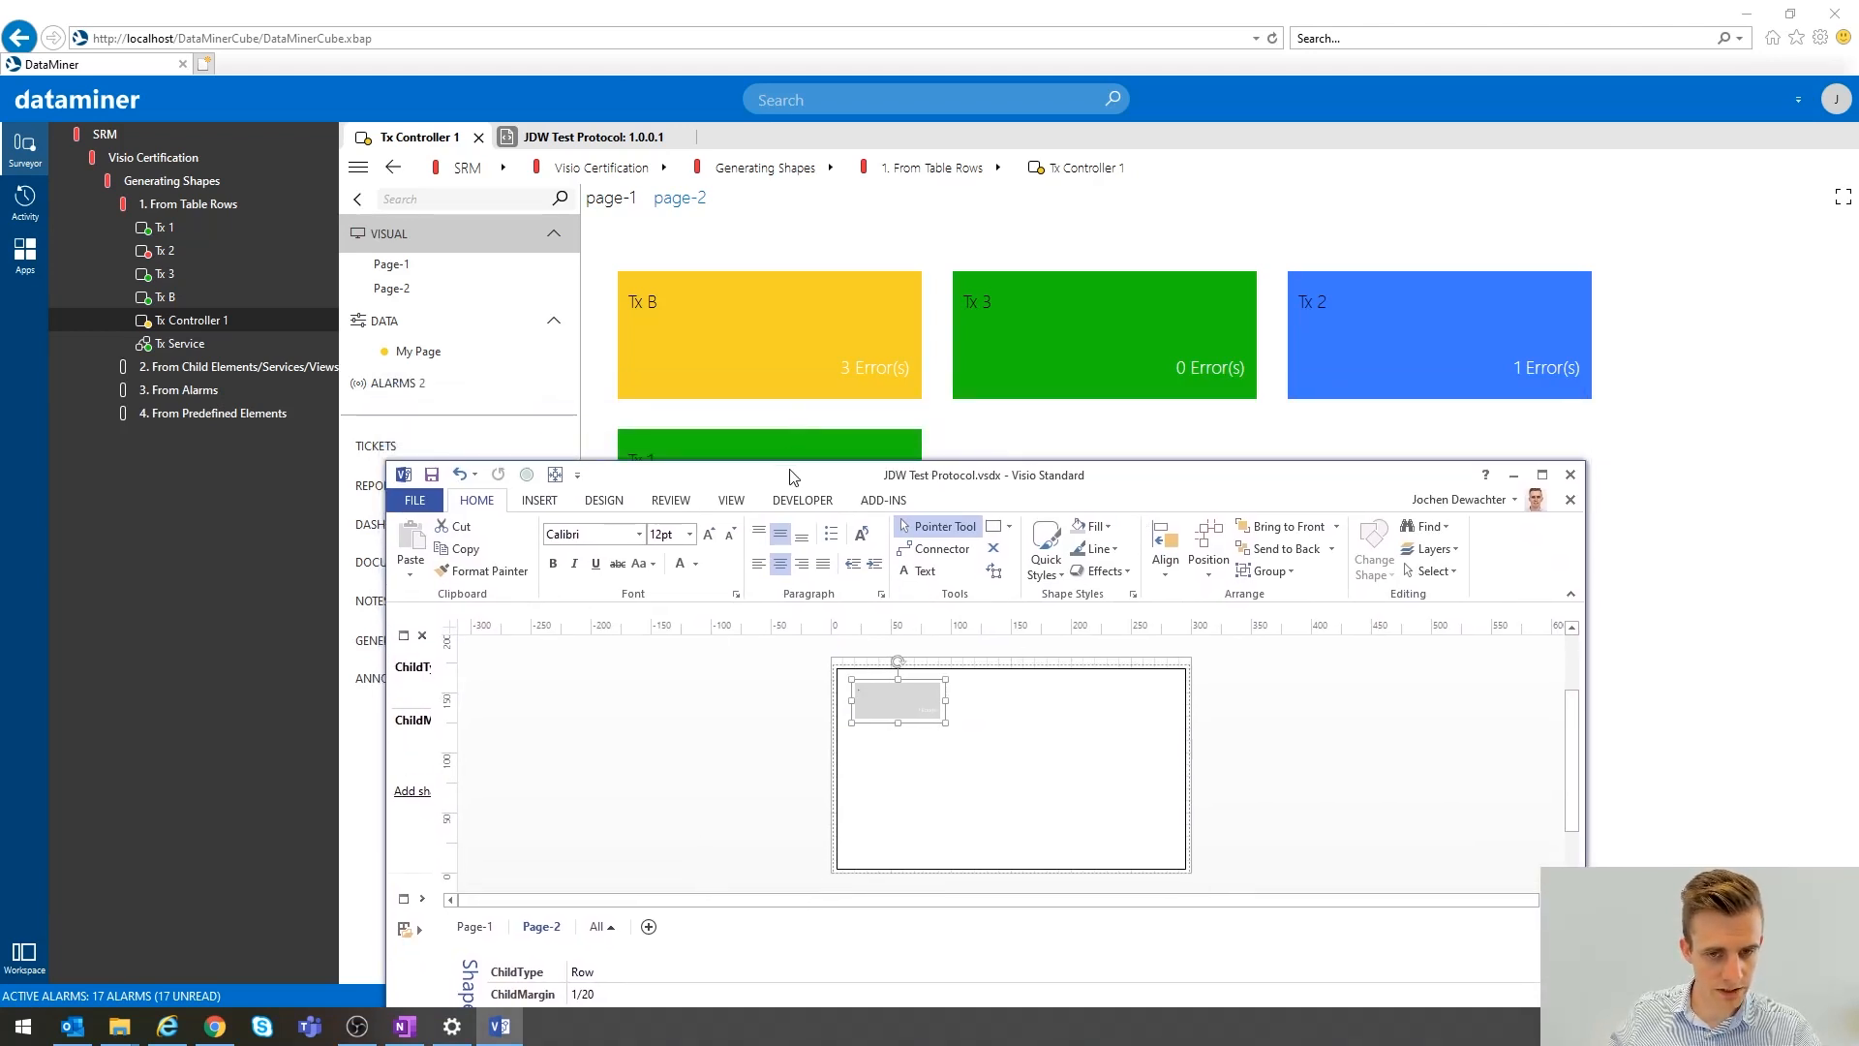
pyautogui.moveTo(793, 475); pyautogui.dragTo(795, 460)
# - Narrow the grey child group, then widen it to about 90 mm, and compare how the generated shapes are spaced in DataMiner
pyautogui.click(950, 691)
pyautogui.click(915, 684)
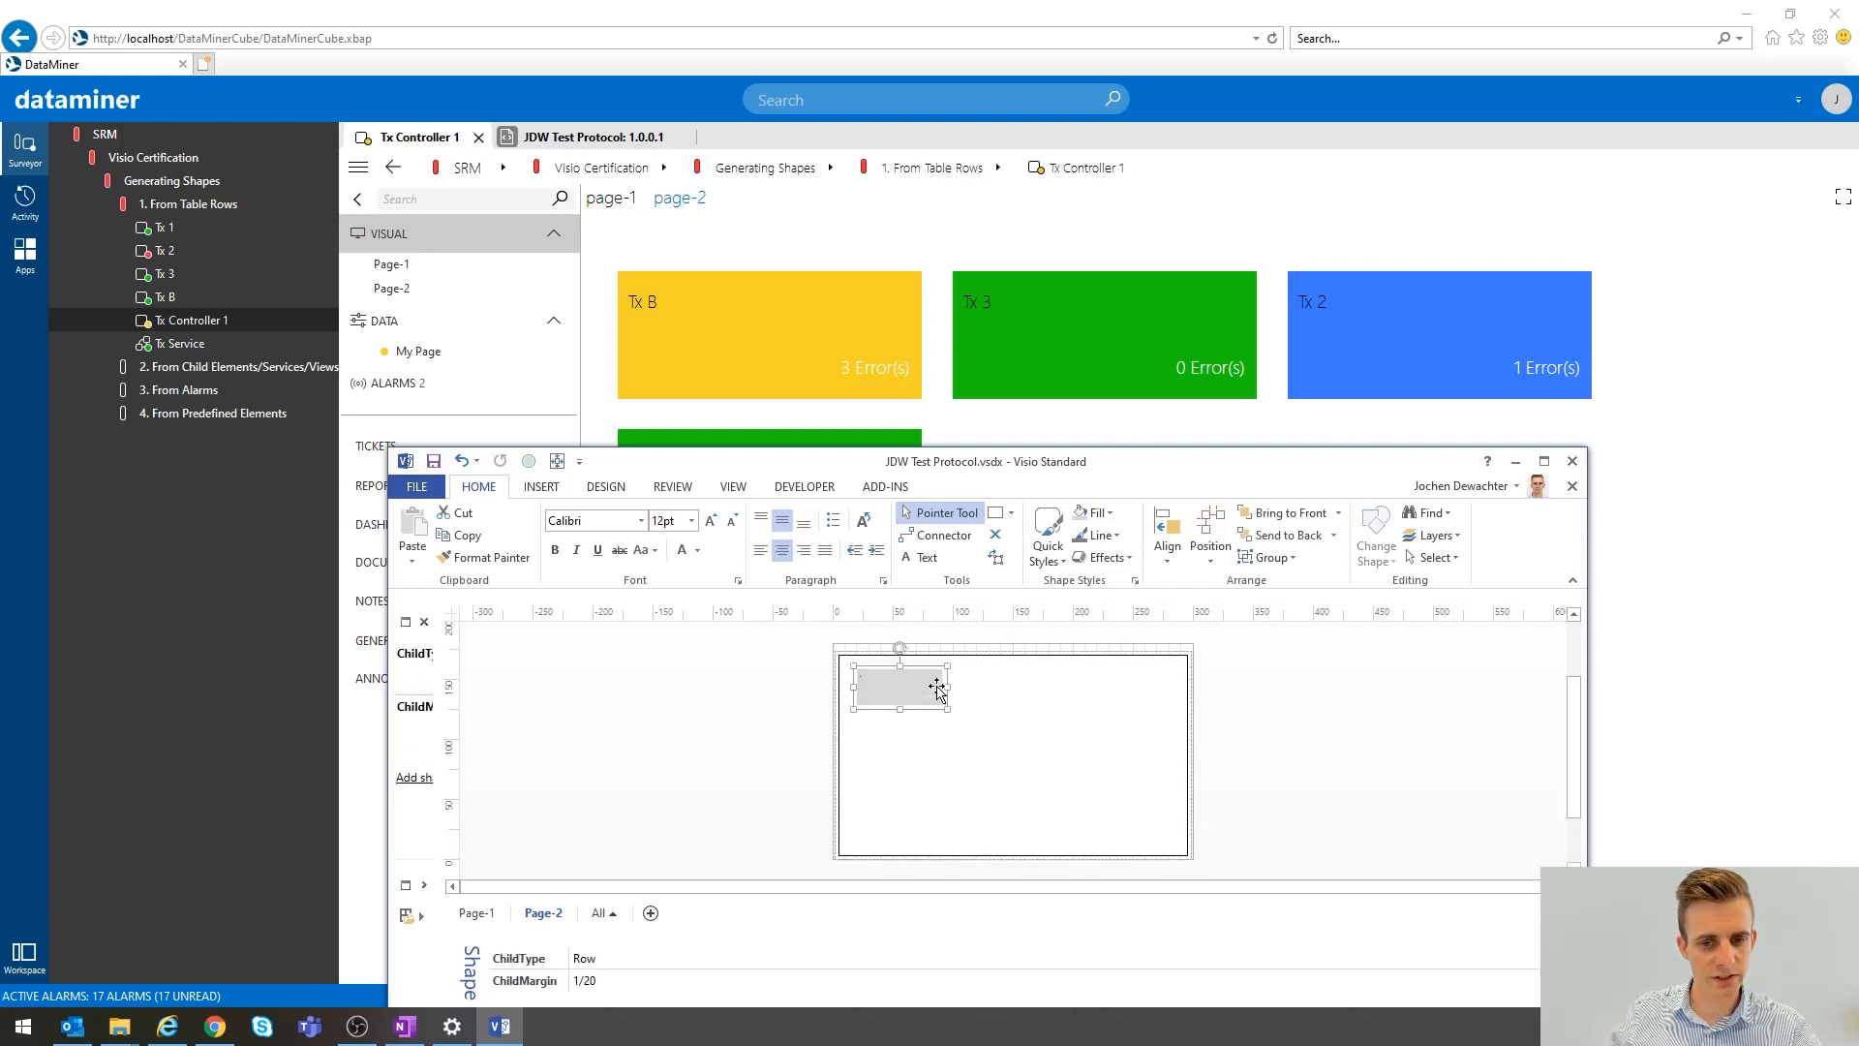
pyautogui.moveTo(946, 688); pyautogui.dragTo(885, 687)
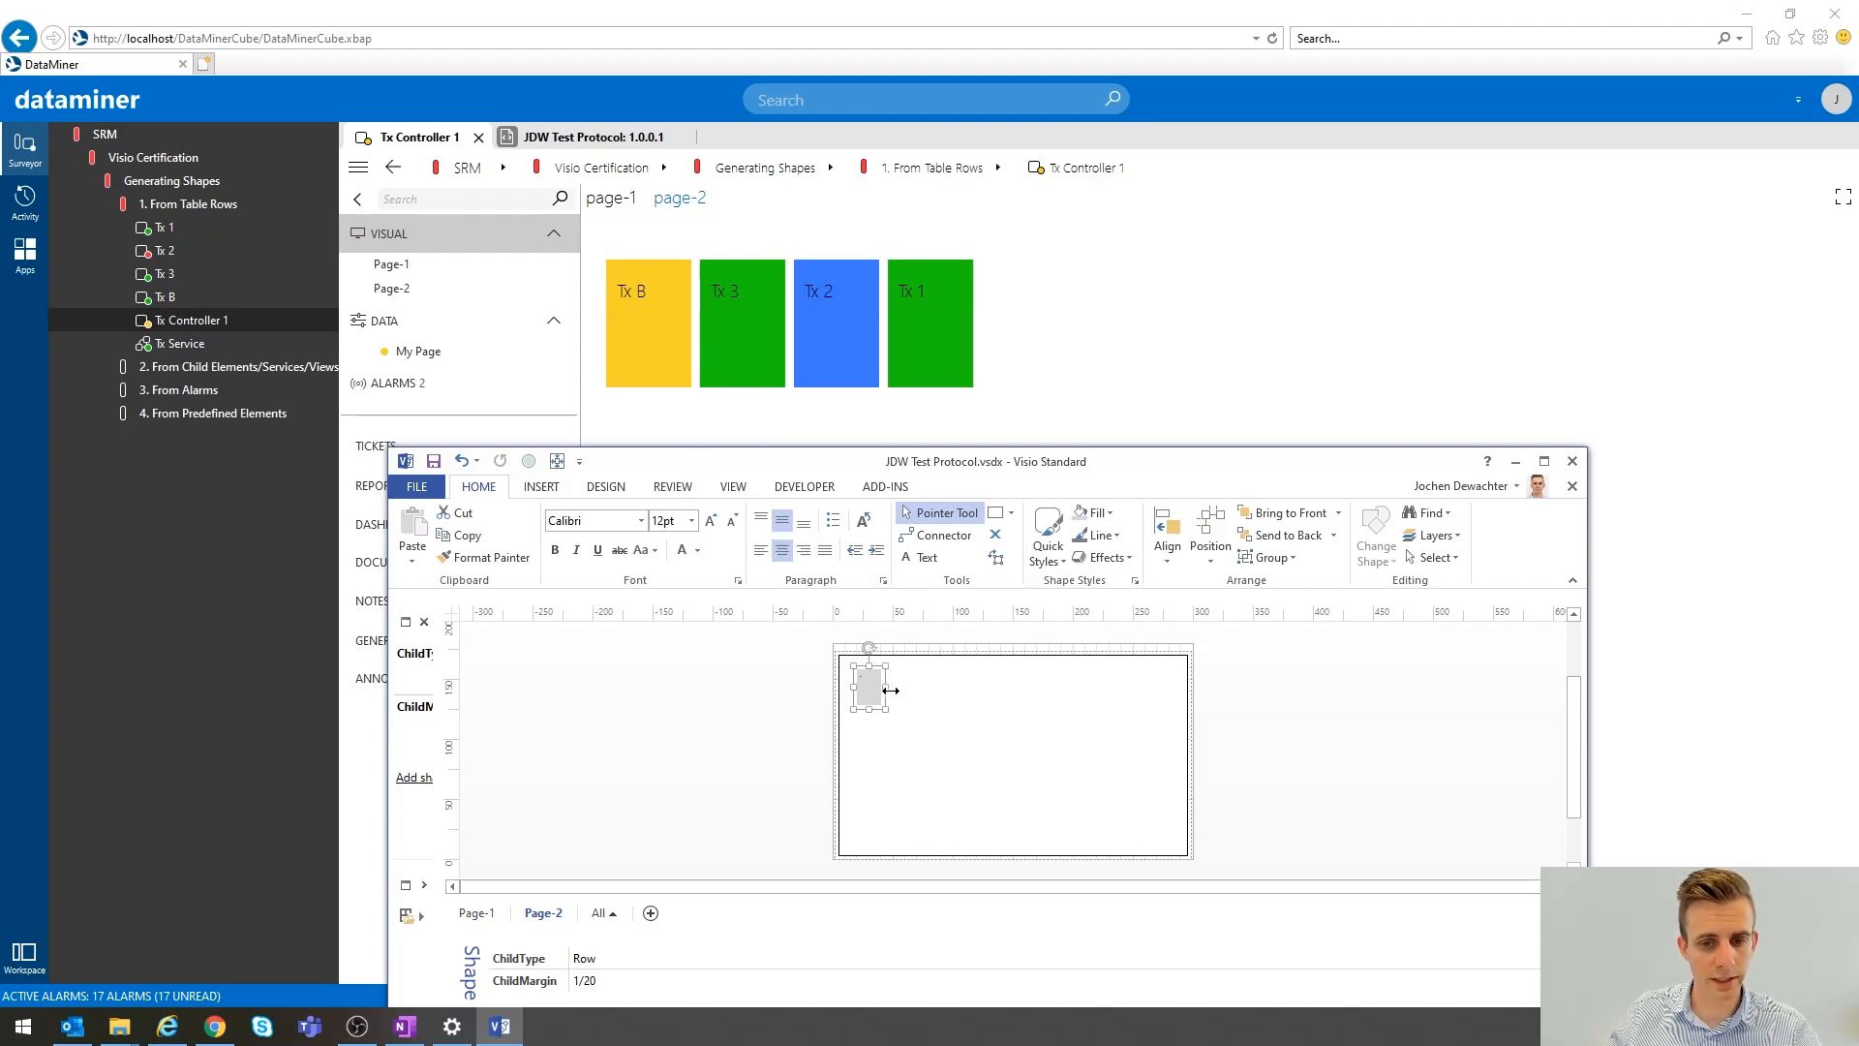
pyautogui.moveTo(894, 687); pyautogui.dragTo(971, 687)
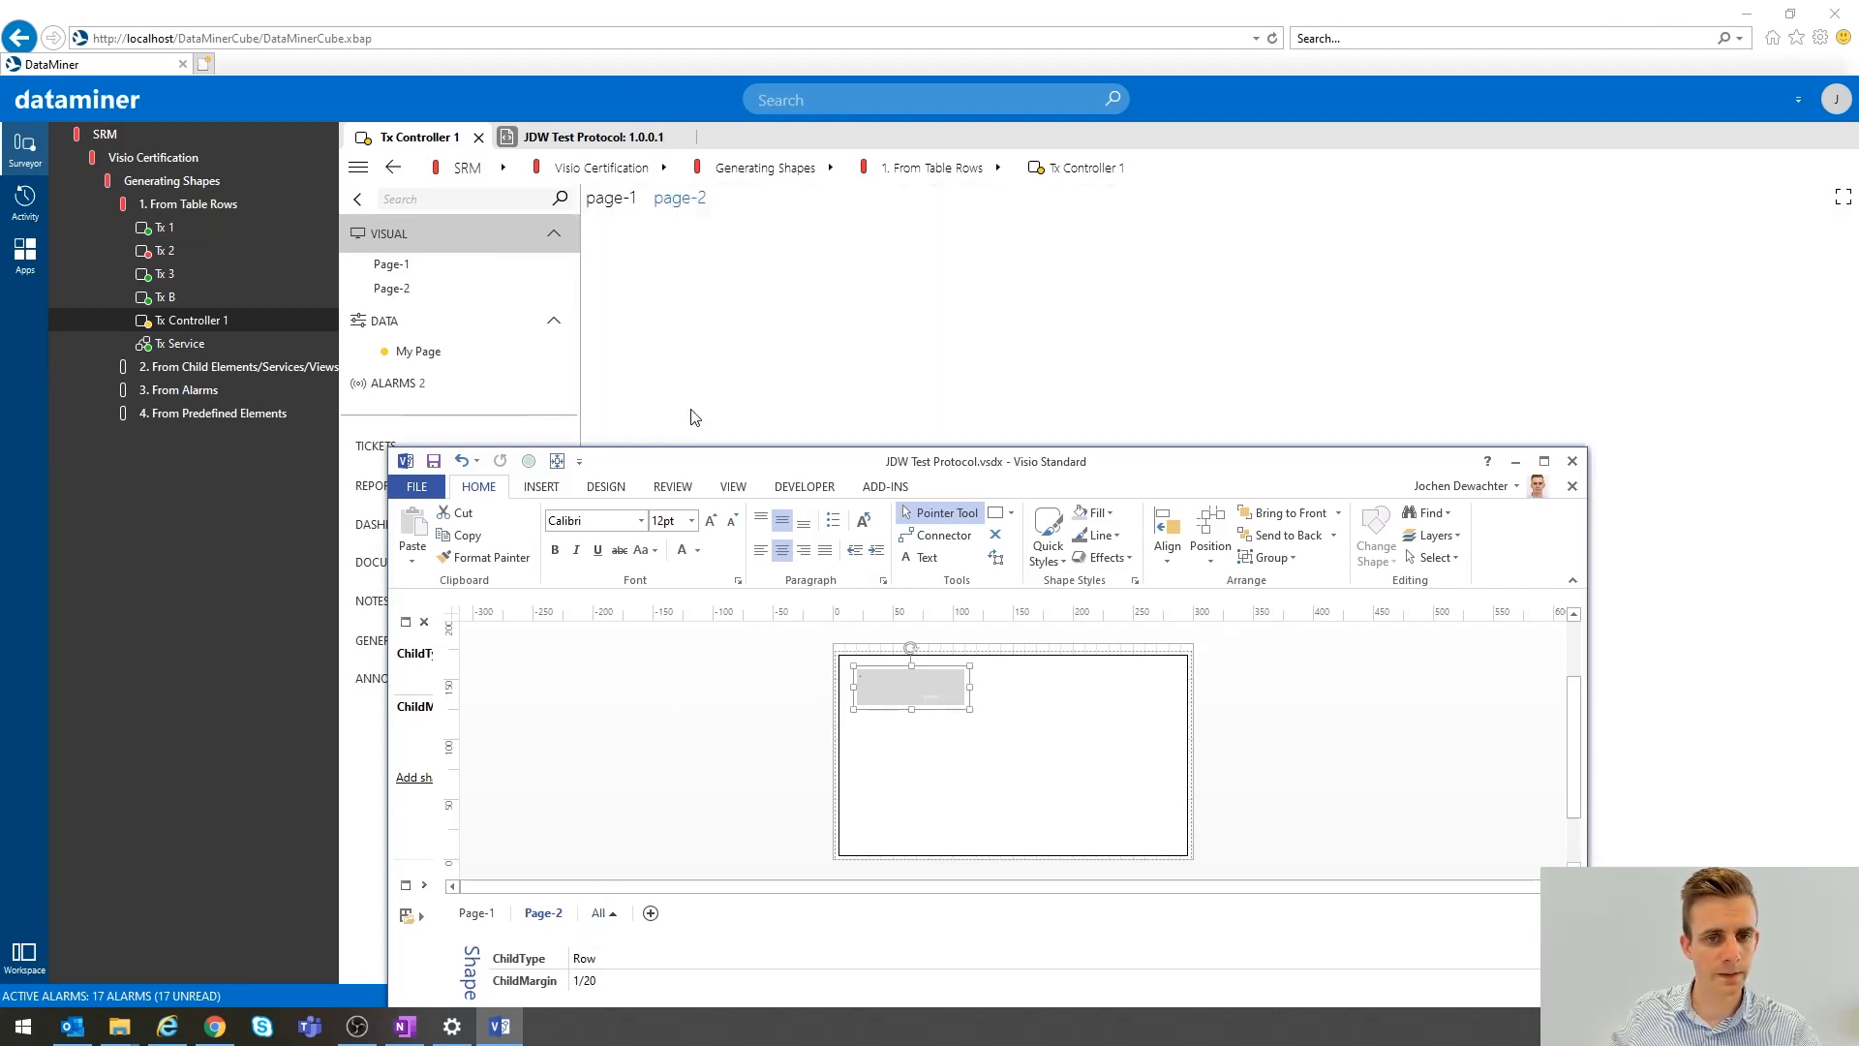
pyautogui.moveTo(1047, 463); pyautogui.dragTo(1080, 761)
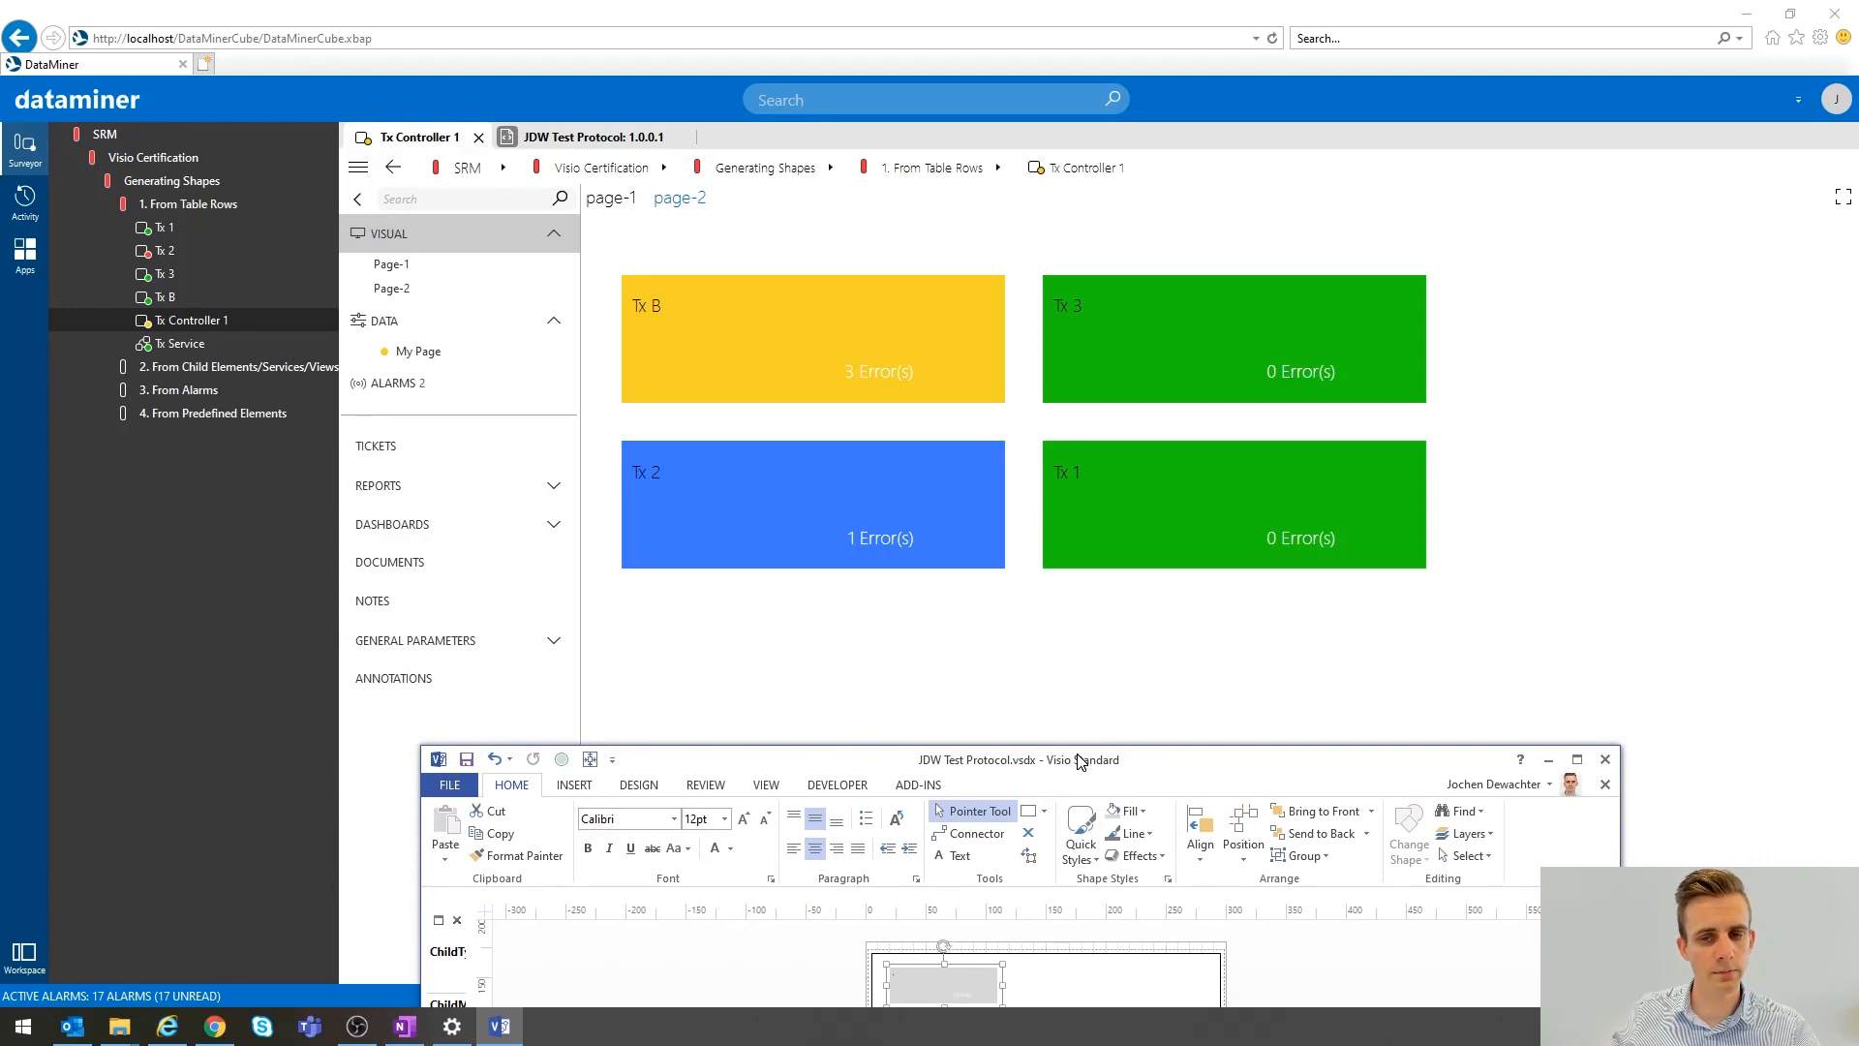
# - Set the child group's ChildMargin value to 5 and check the spacing of the generated shapes in DataMiner
pyautogui.moveTo(1080, 761); pyautogui.dragTo(1108, 297)
pyautogui.click(647, 819)
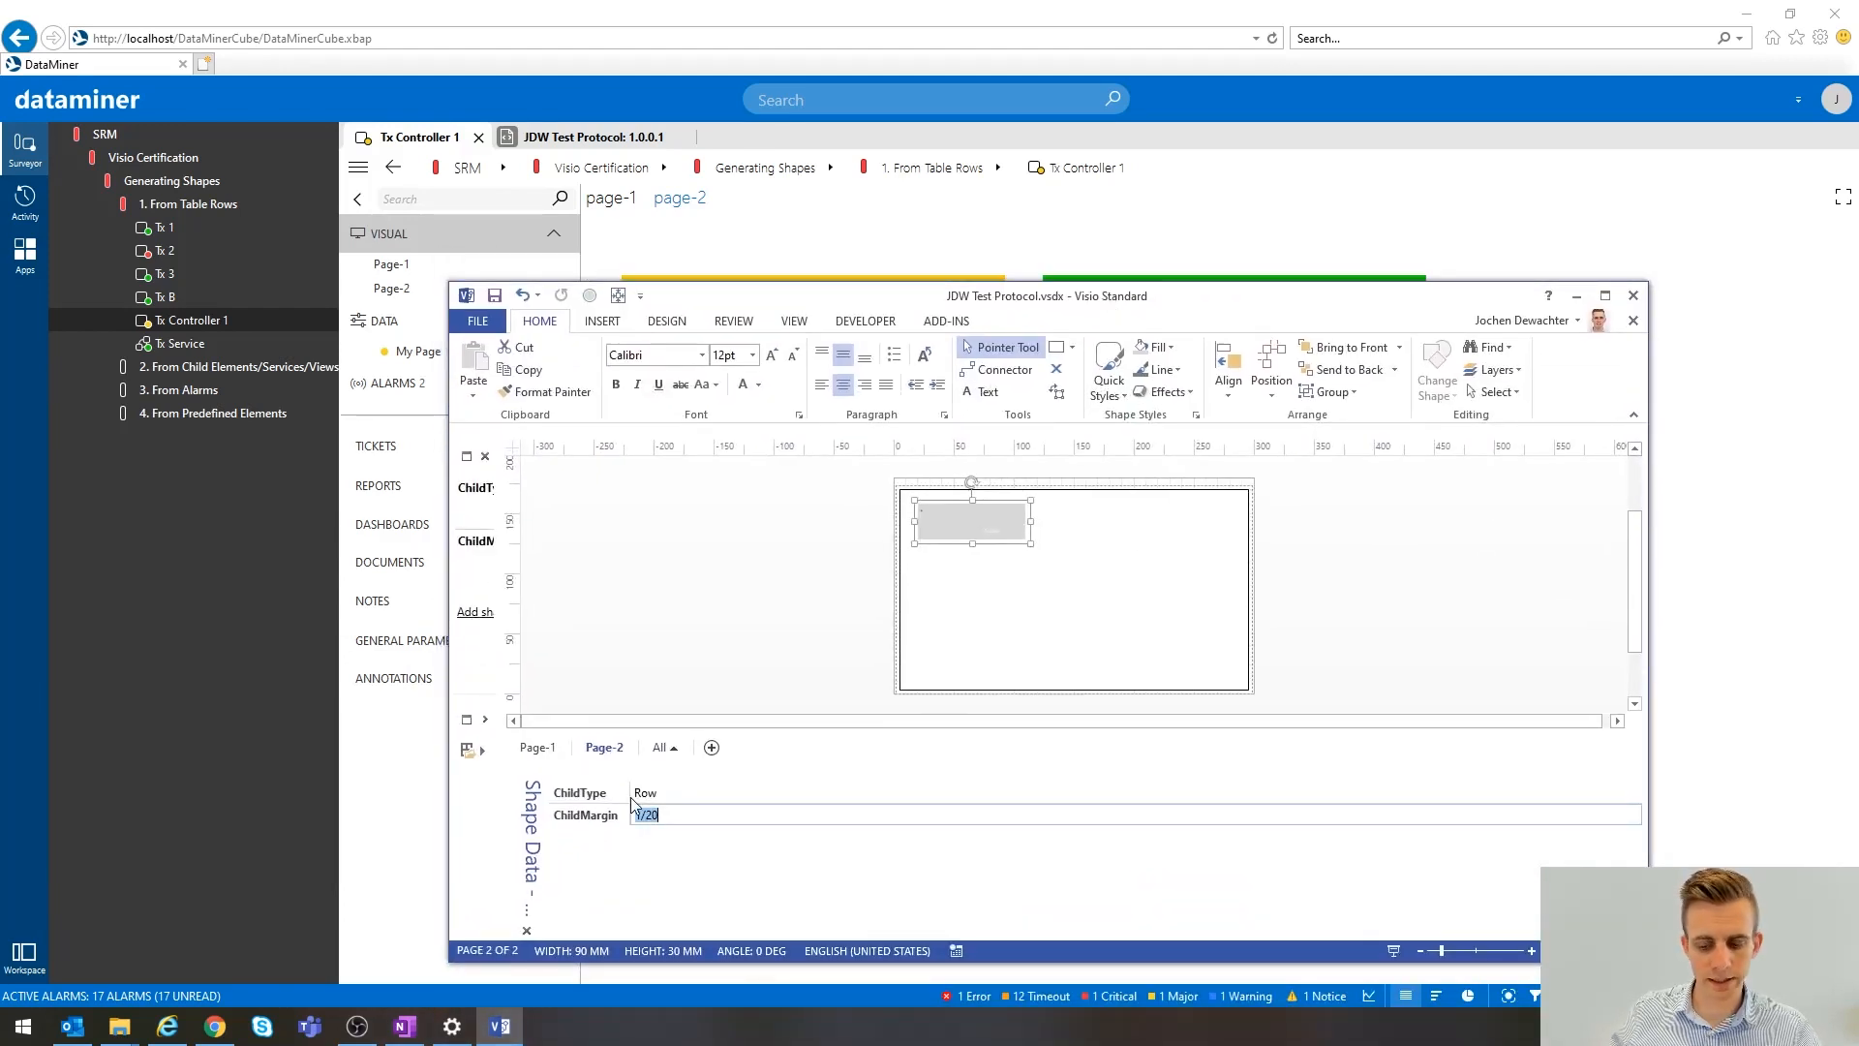
pyautogui.write('5')
pyautogui.click(631, 796)
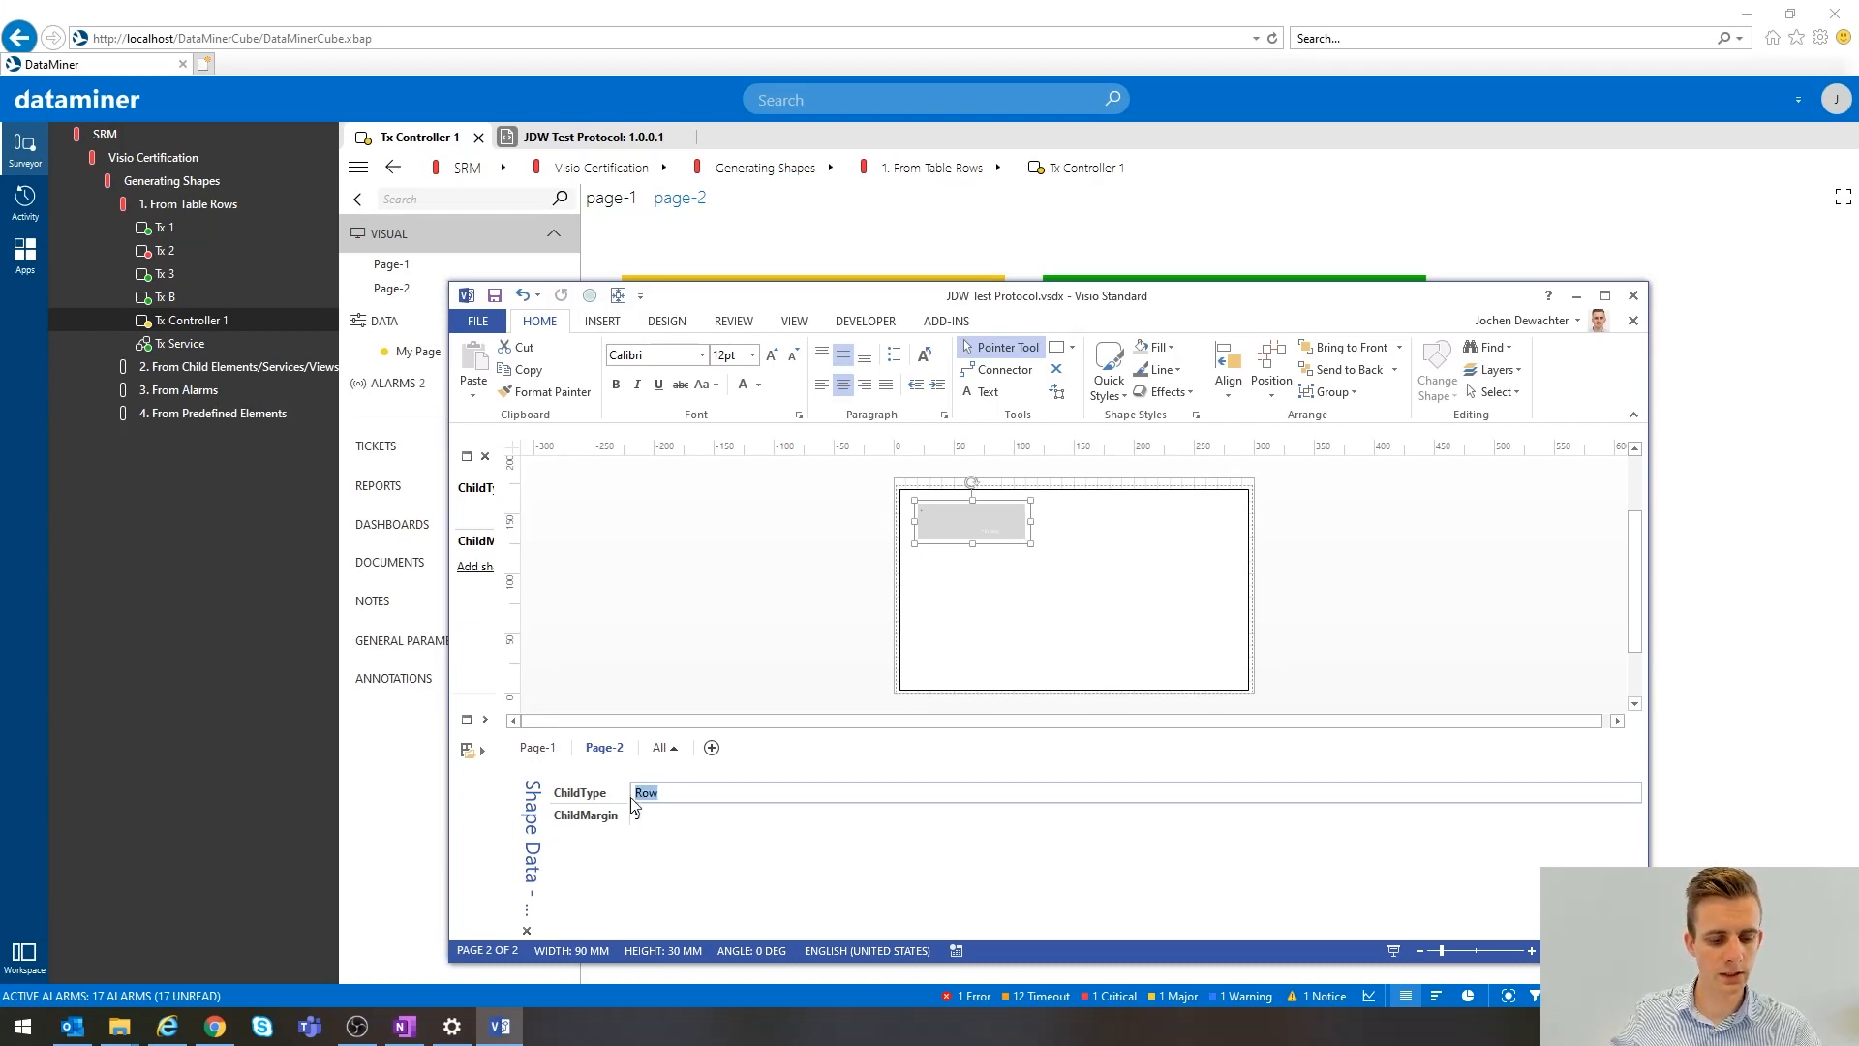
pyautogui.moveTo(1142, 300); pyautogui.dragTo(1144, 503)
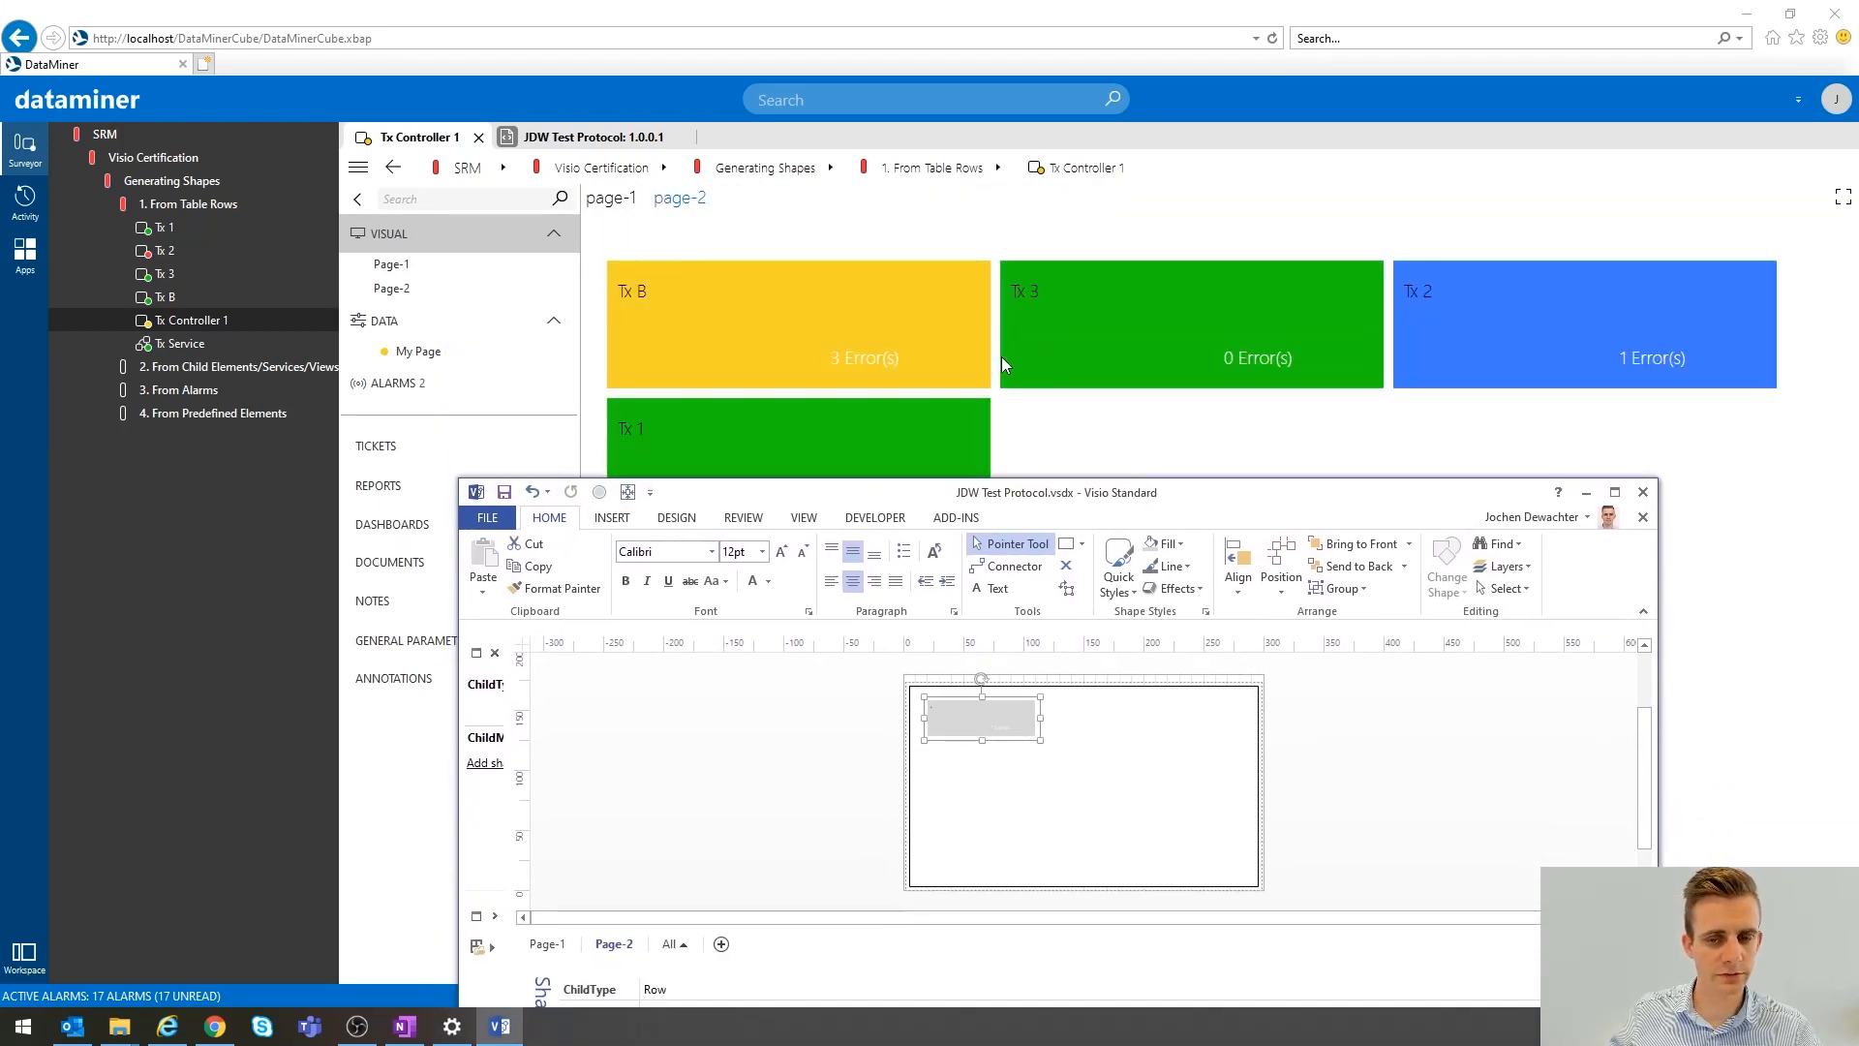
# - Narrow the grey child group to about 20 mm wide, then widen it to about 40 mm
pyautogui.moveTo(1203, 499); pyautogui.dragTo(1198, 438)
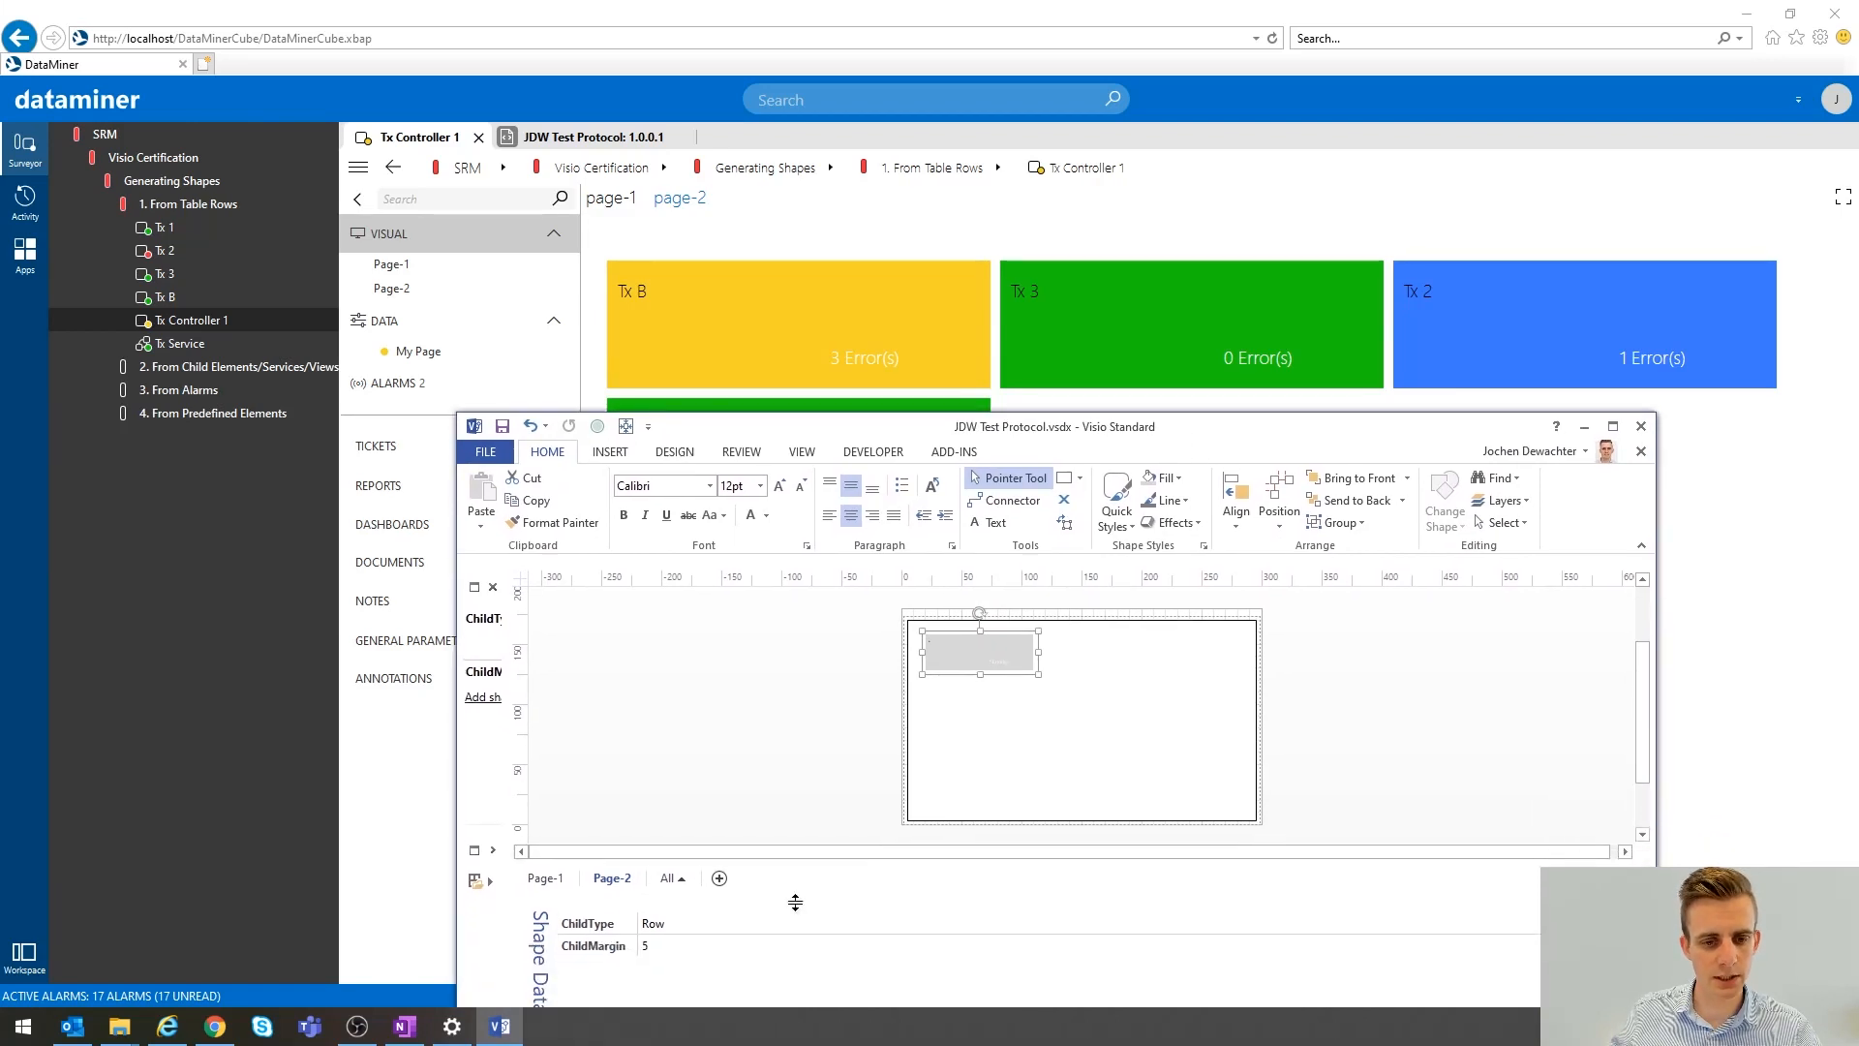
pyautogui.moveTo(1039, 652); pyautogui.dragTo(957, 654)
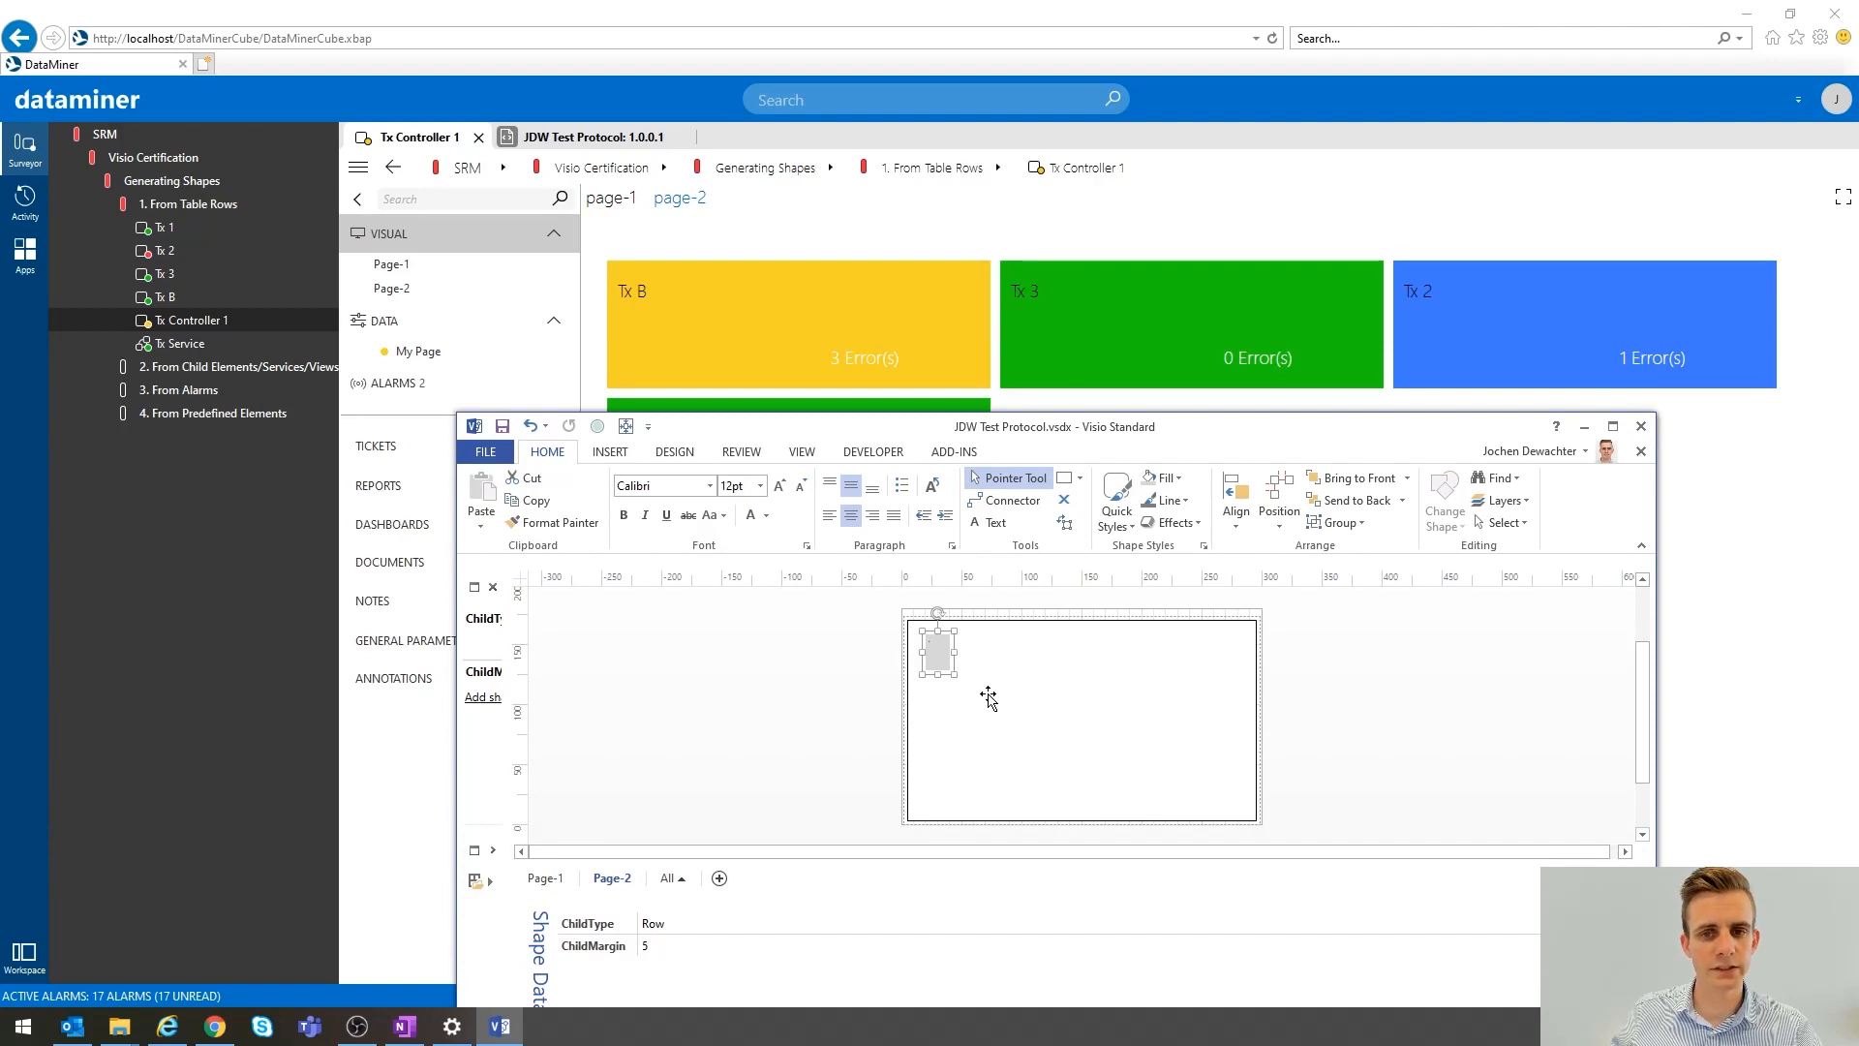
pyautogui.moveTo(1181, 432); pyautogui.dragTo(1152, 280)
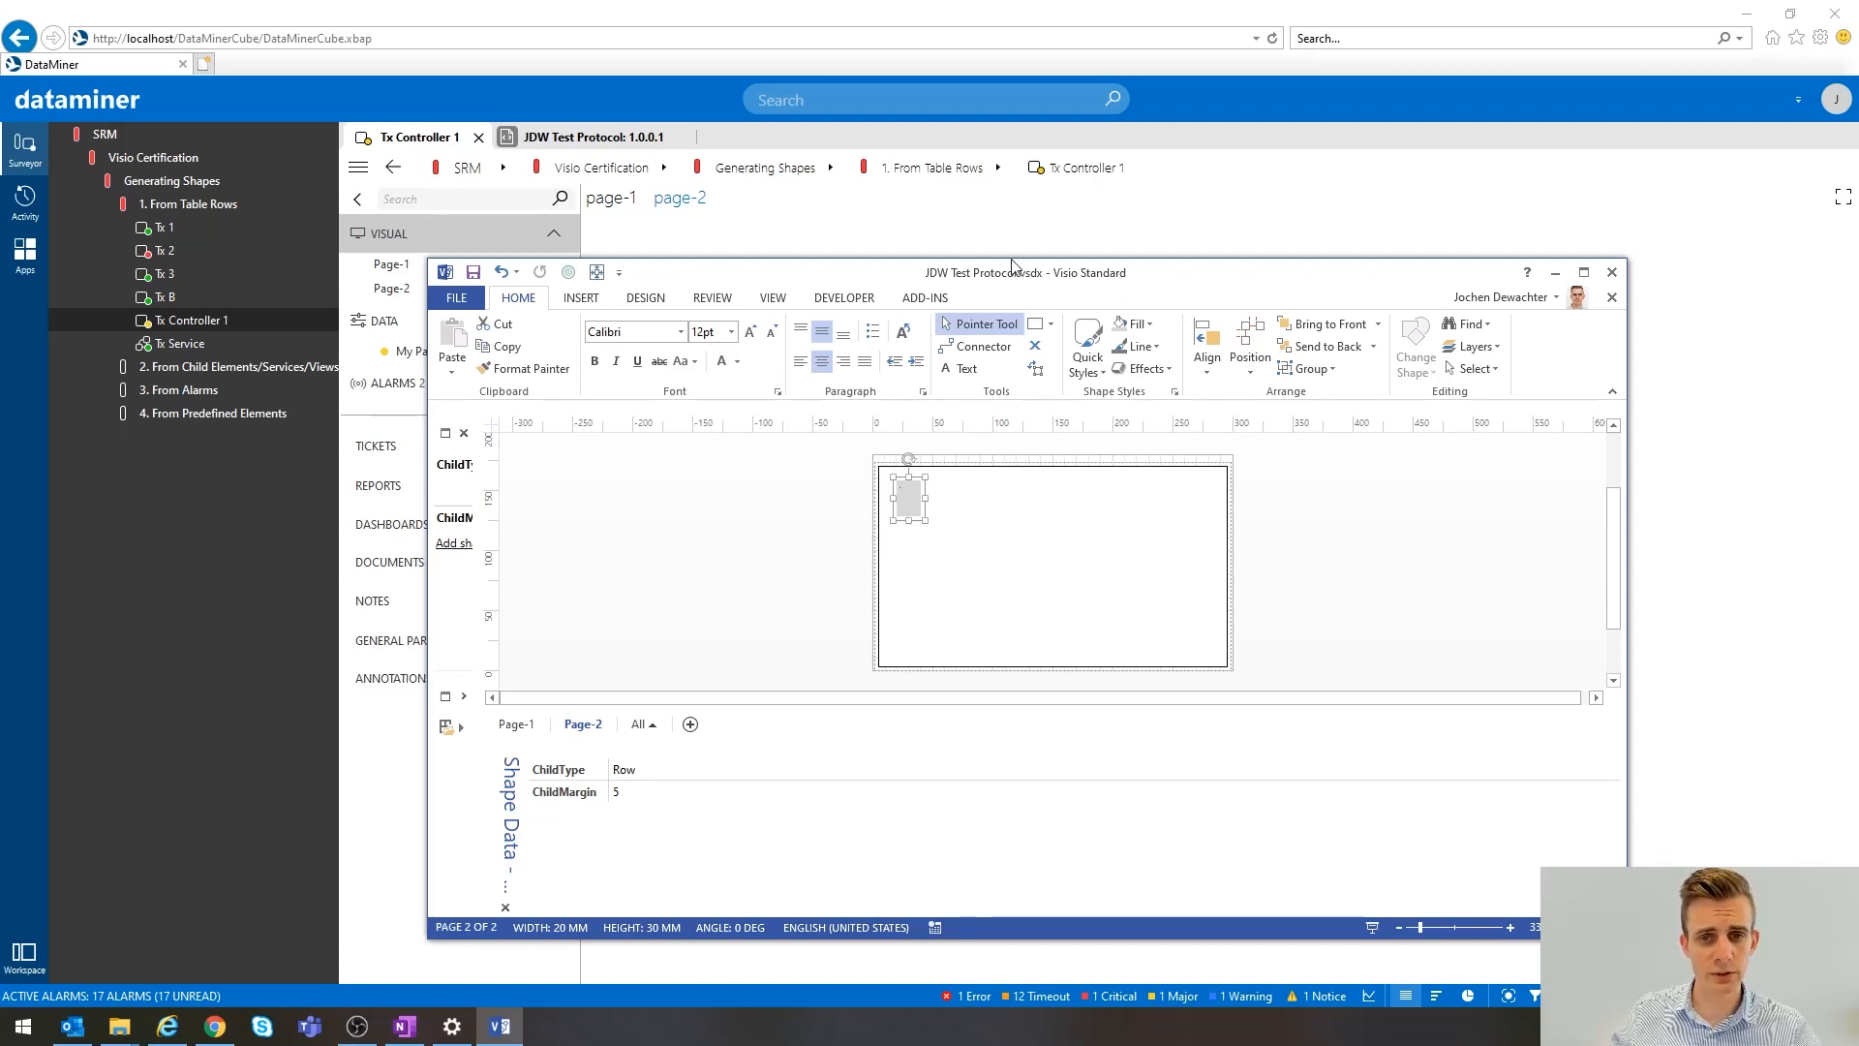
pyautogui.moveTo(928, 499); pyautogui.dragTo(949, 500)
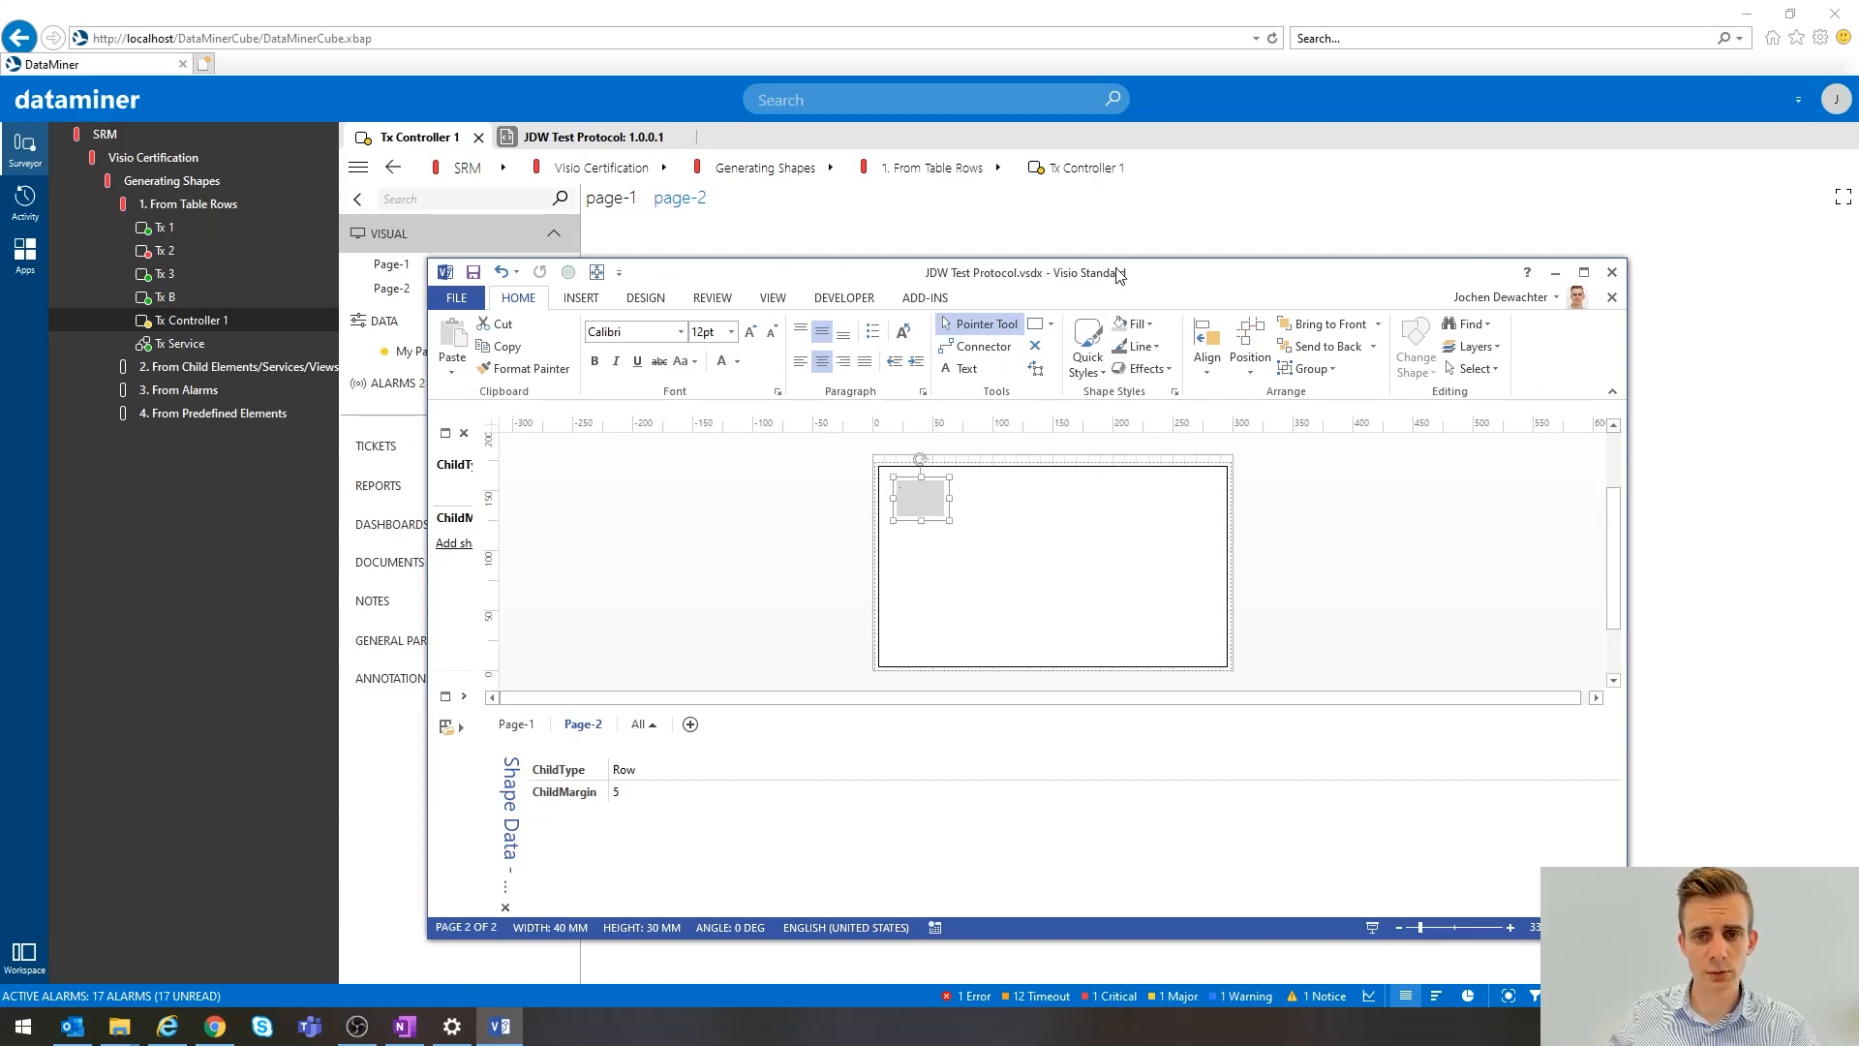
# - Maximize the Visio window and select the large outer container group to view its shape data
pyautogui.click(1583, 272)
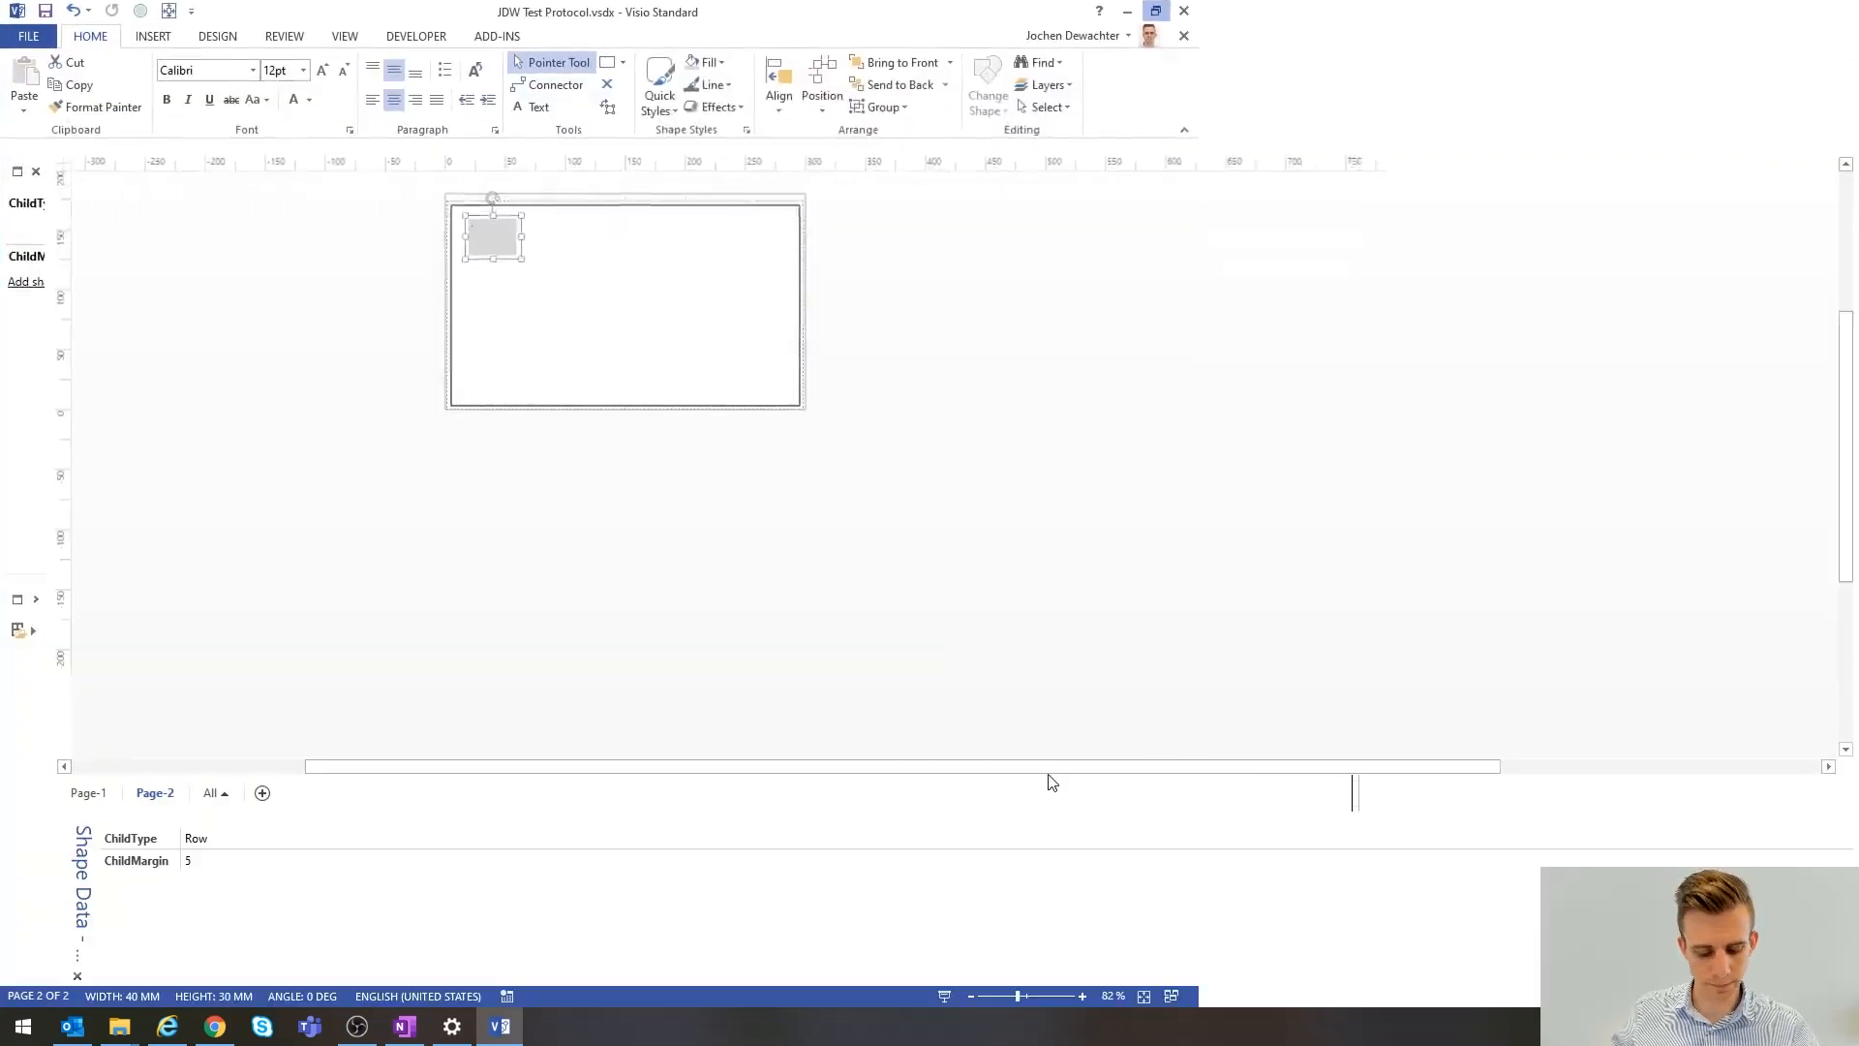
pyautogui.click(295, 351)
pyautogui.click(645, 341)
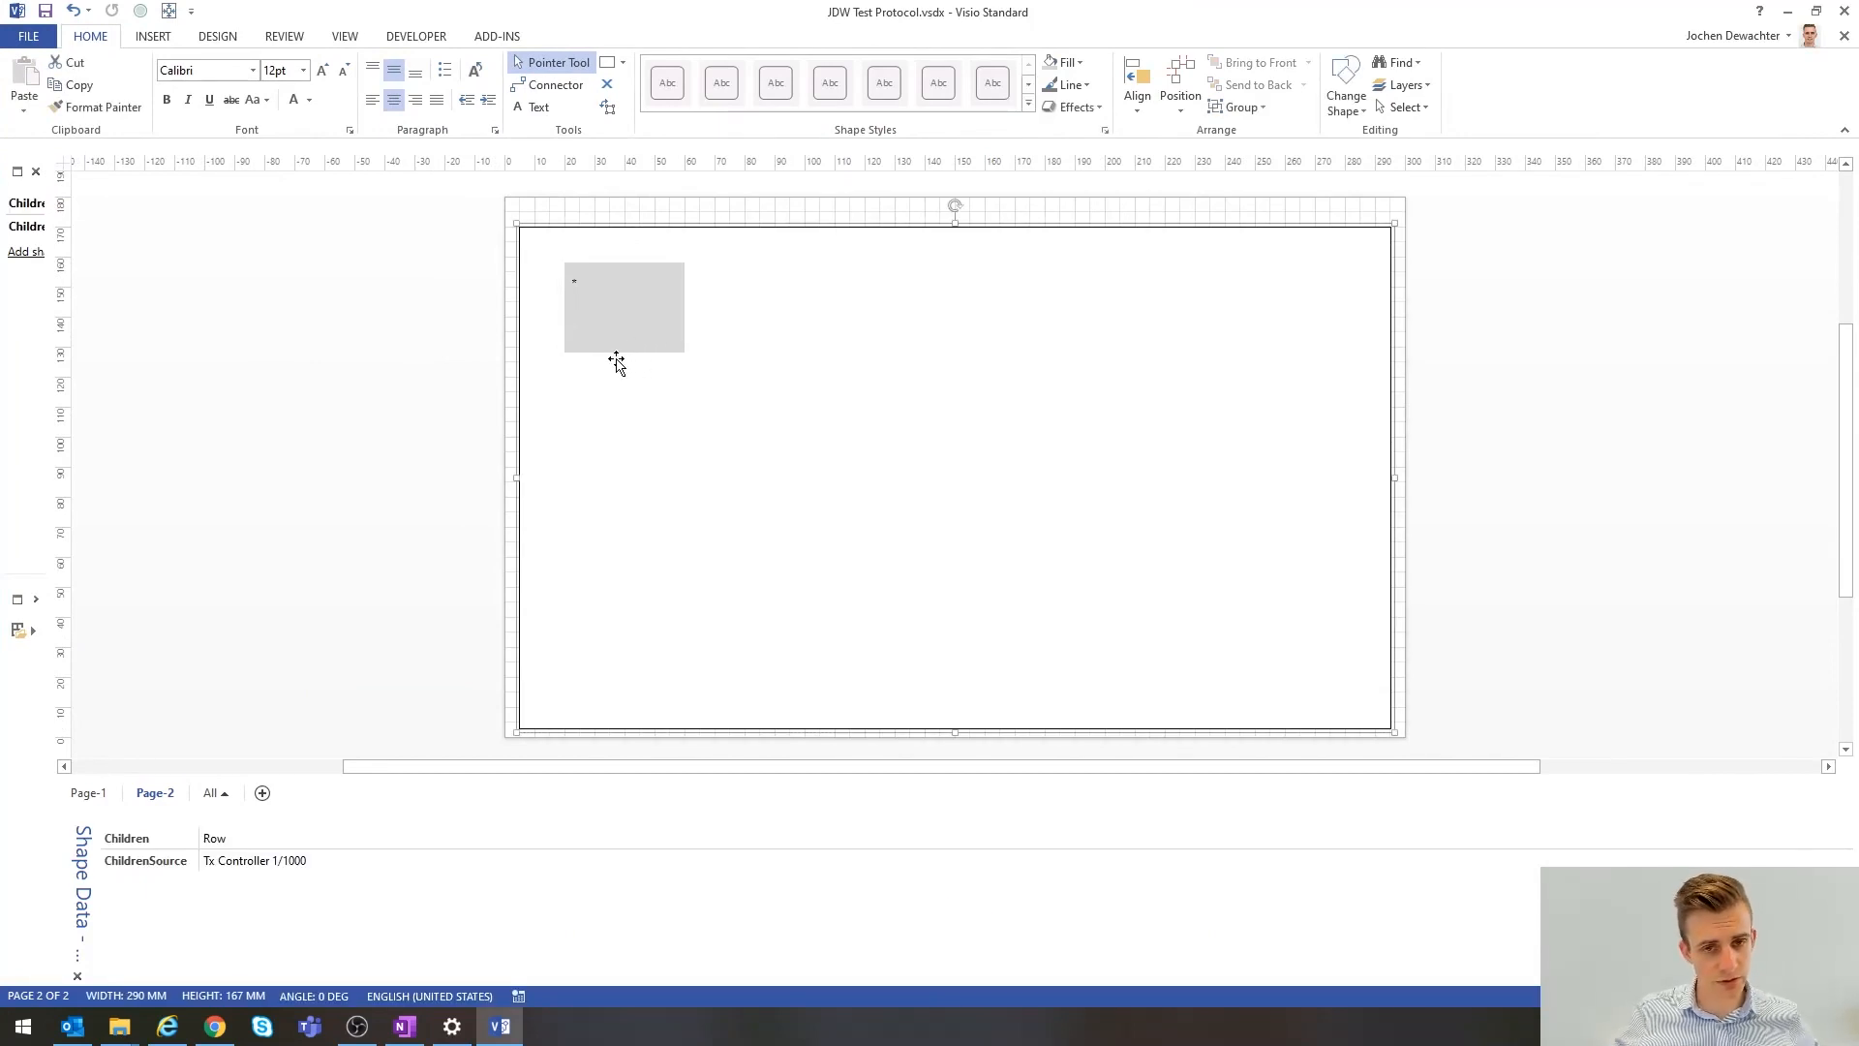
# - Switch to DataMiner and open the My Page data of Tx Controller 1 to examine the rows of Test Table
pyautogui.click(176, 1030)
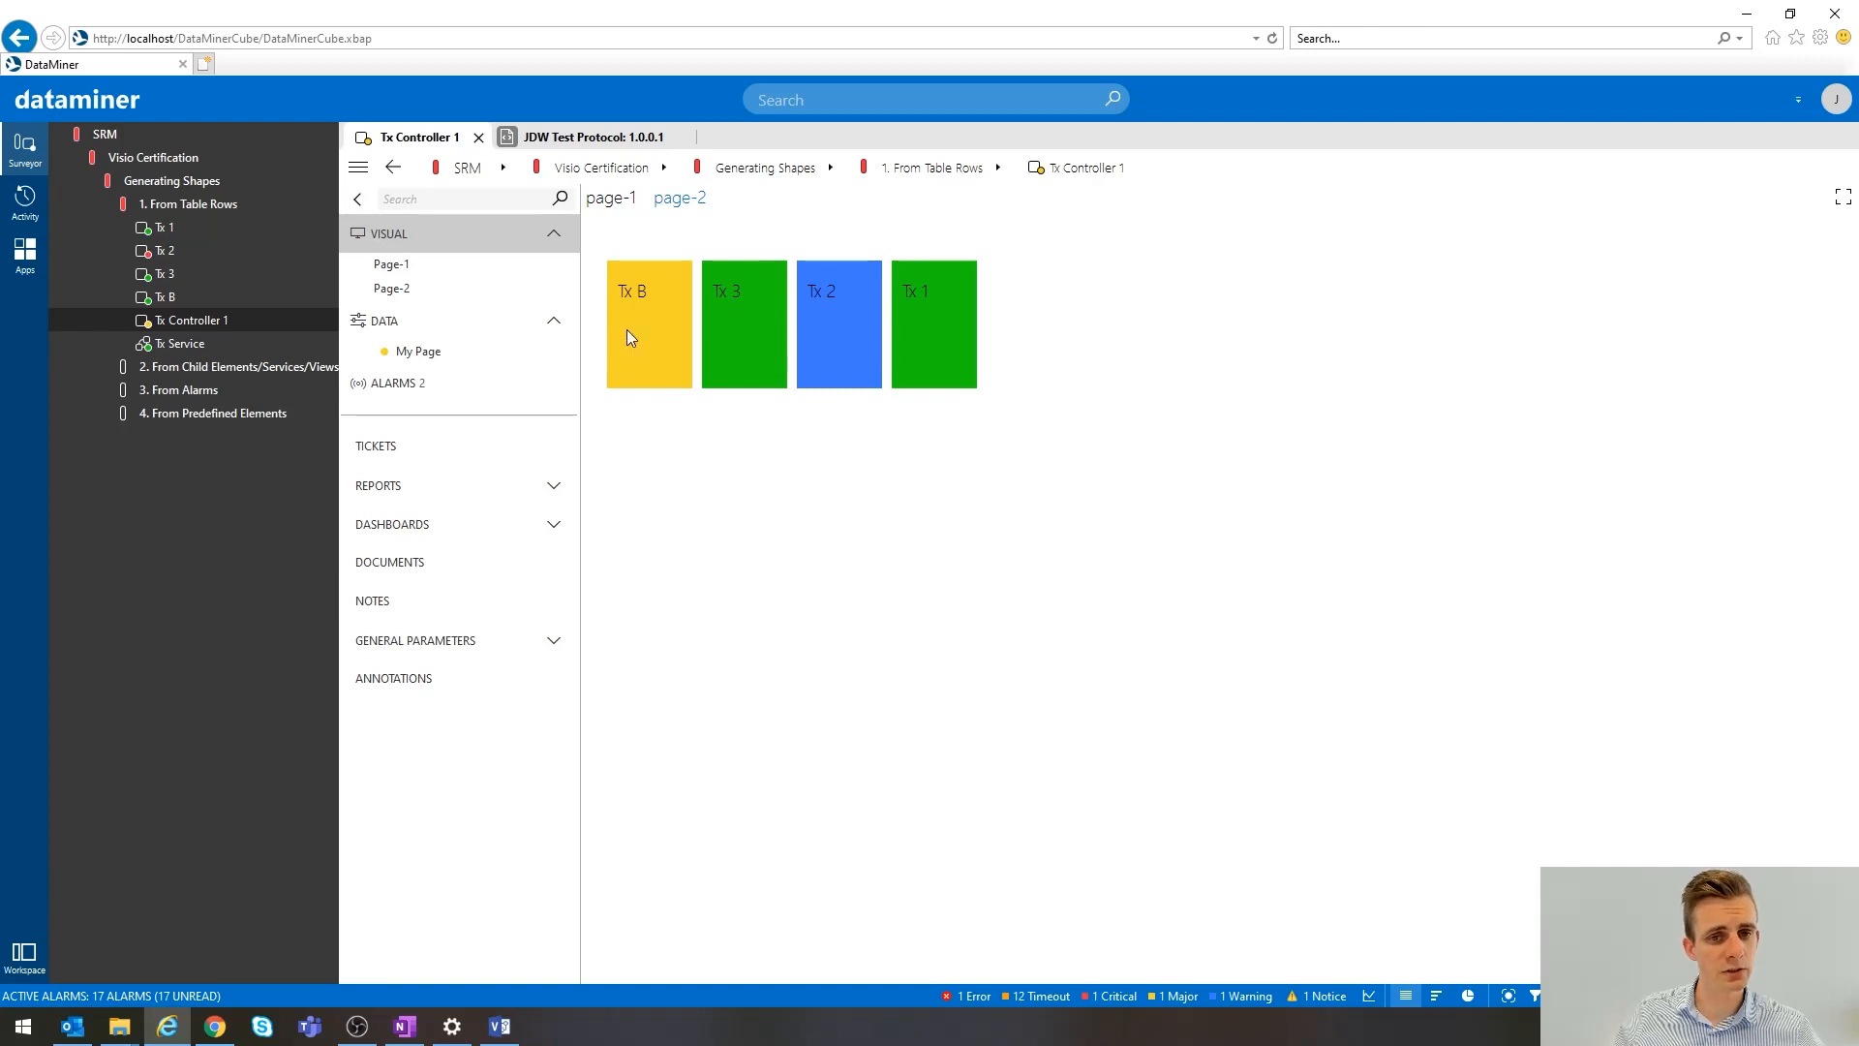
pyautogui.click(434, 357)
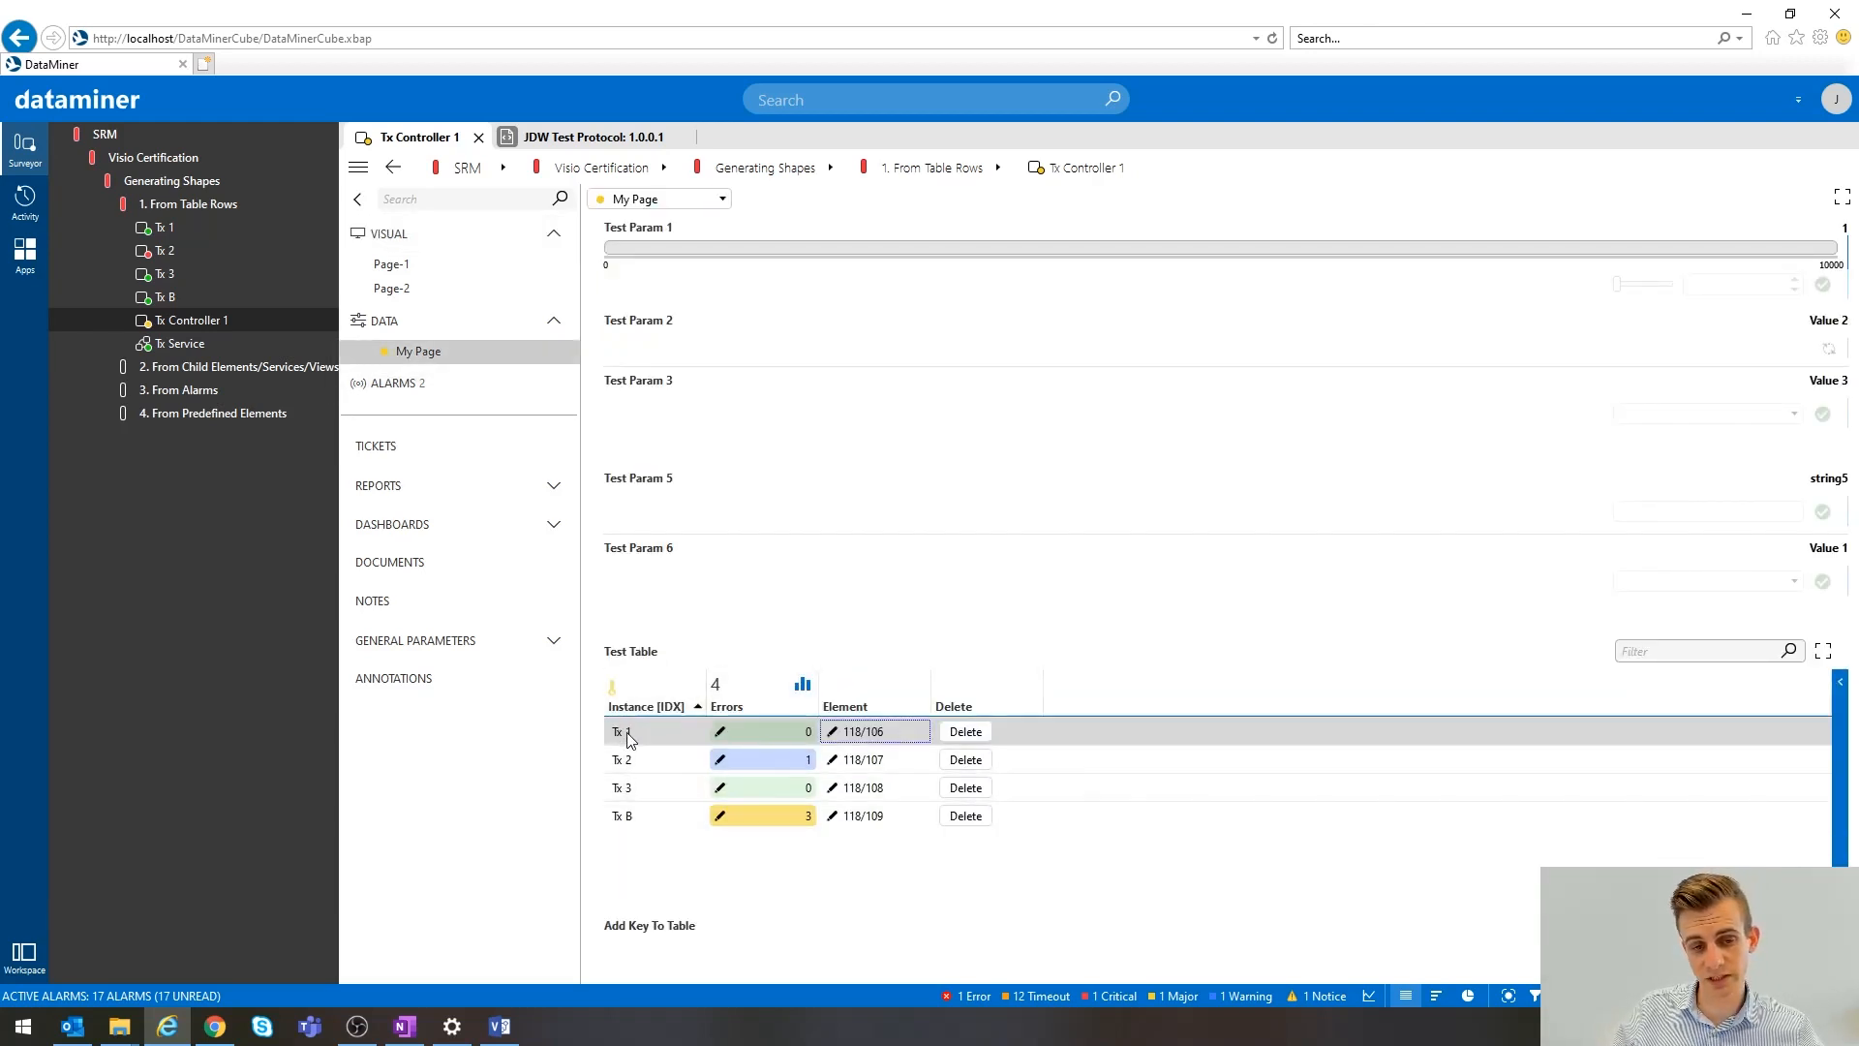
# - In Visio, add a ChildrenSort field set to TableColumn|1001 to the outer container group, save, and check the generated shapes' order in DataMiner
pyautogui.click(391, 288)
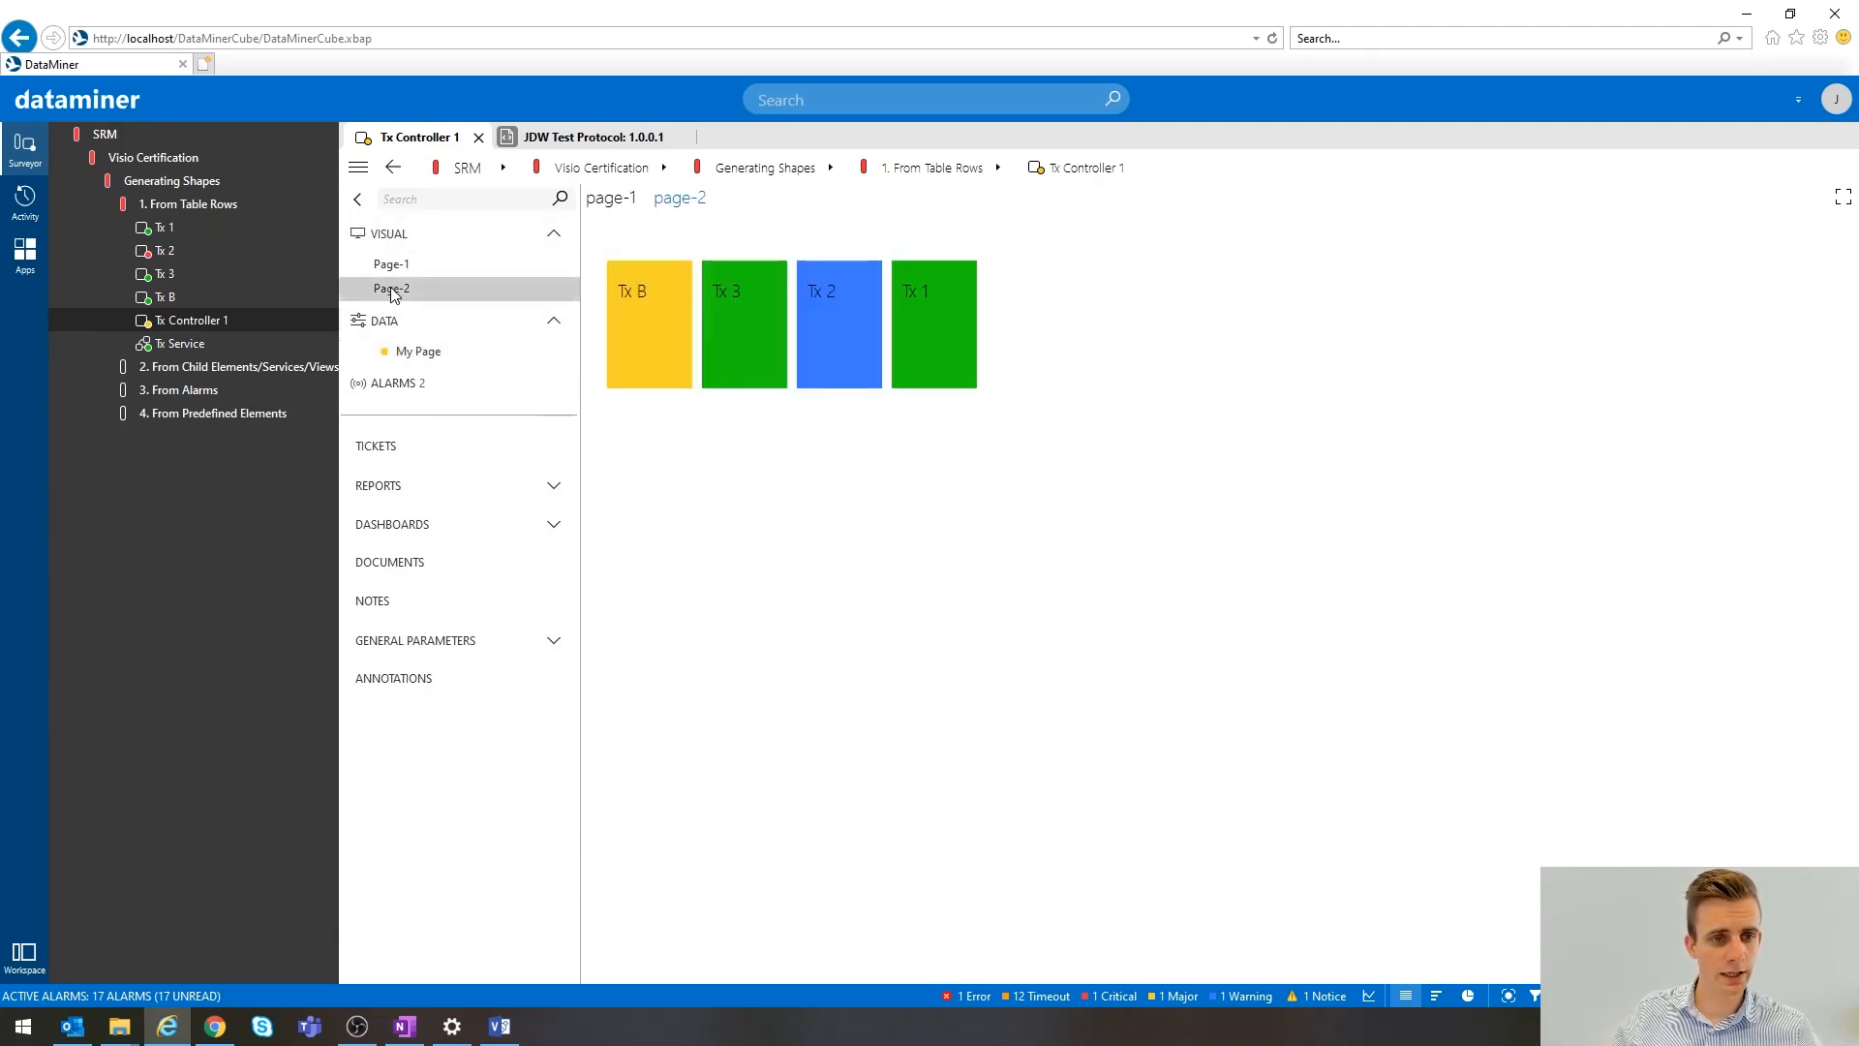
pyautogui.click(499, 1025)
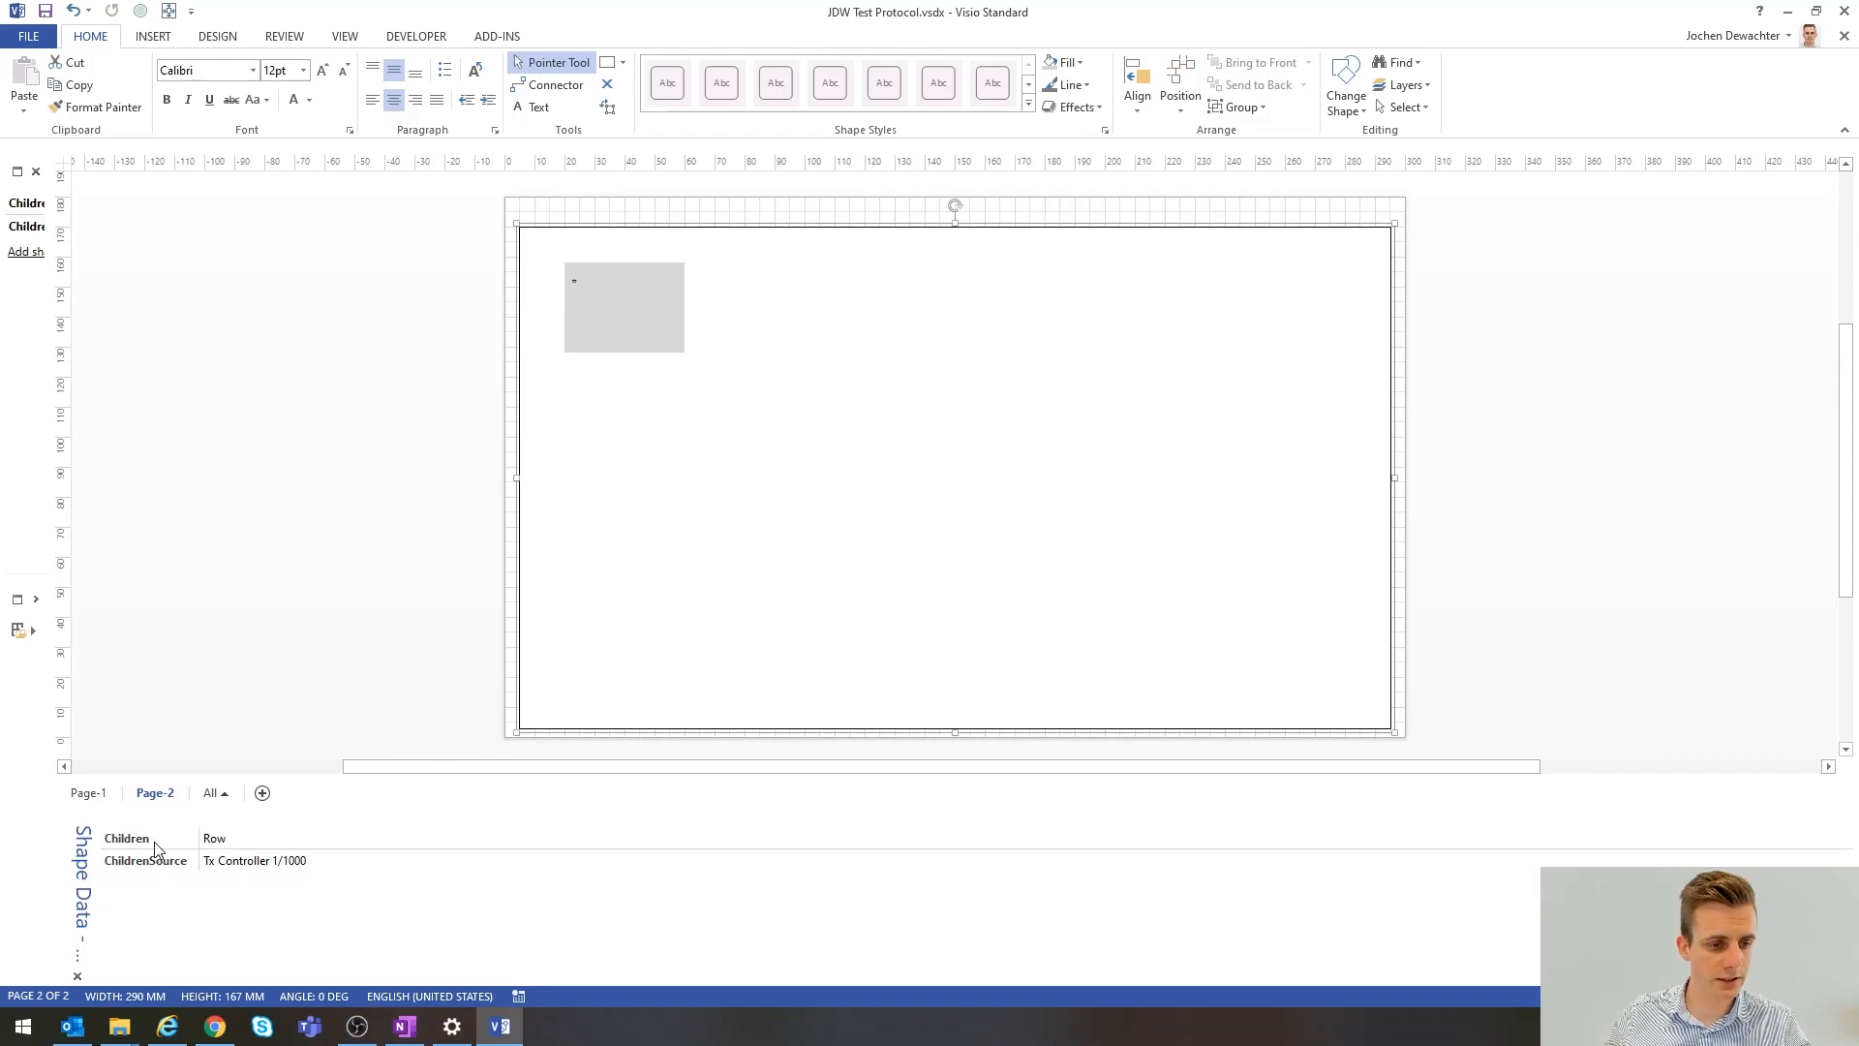
pyautogui.rightClick(270, 917)
pyautogui.click(345, 853)
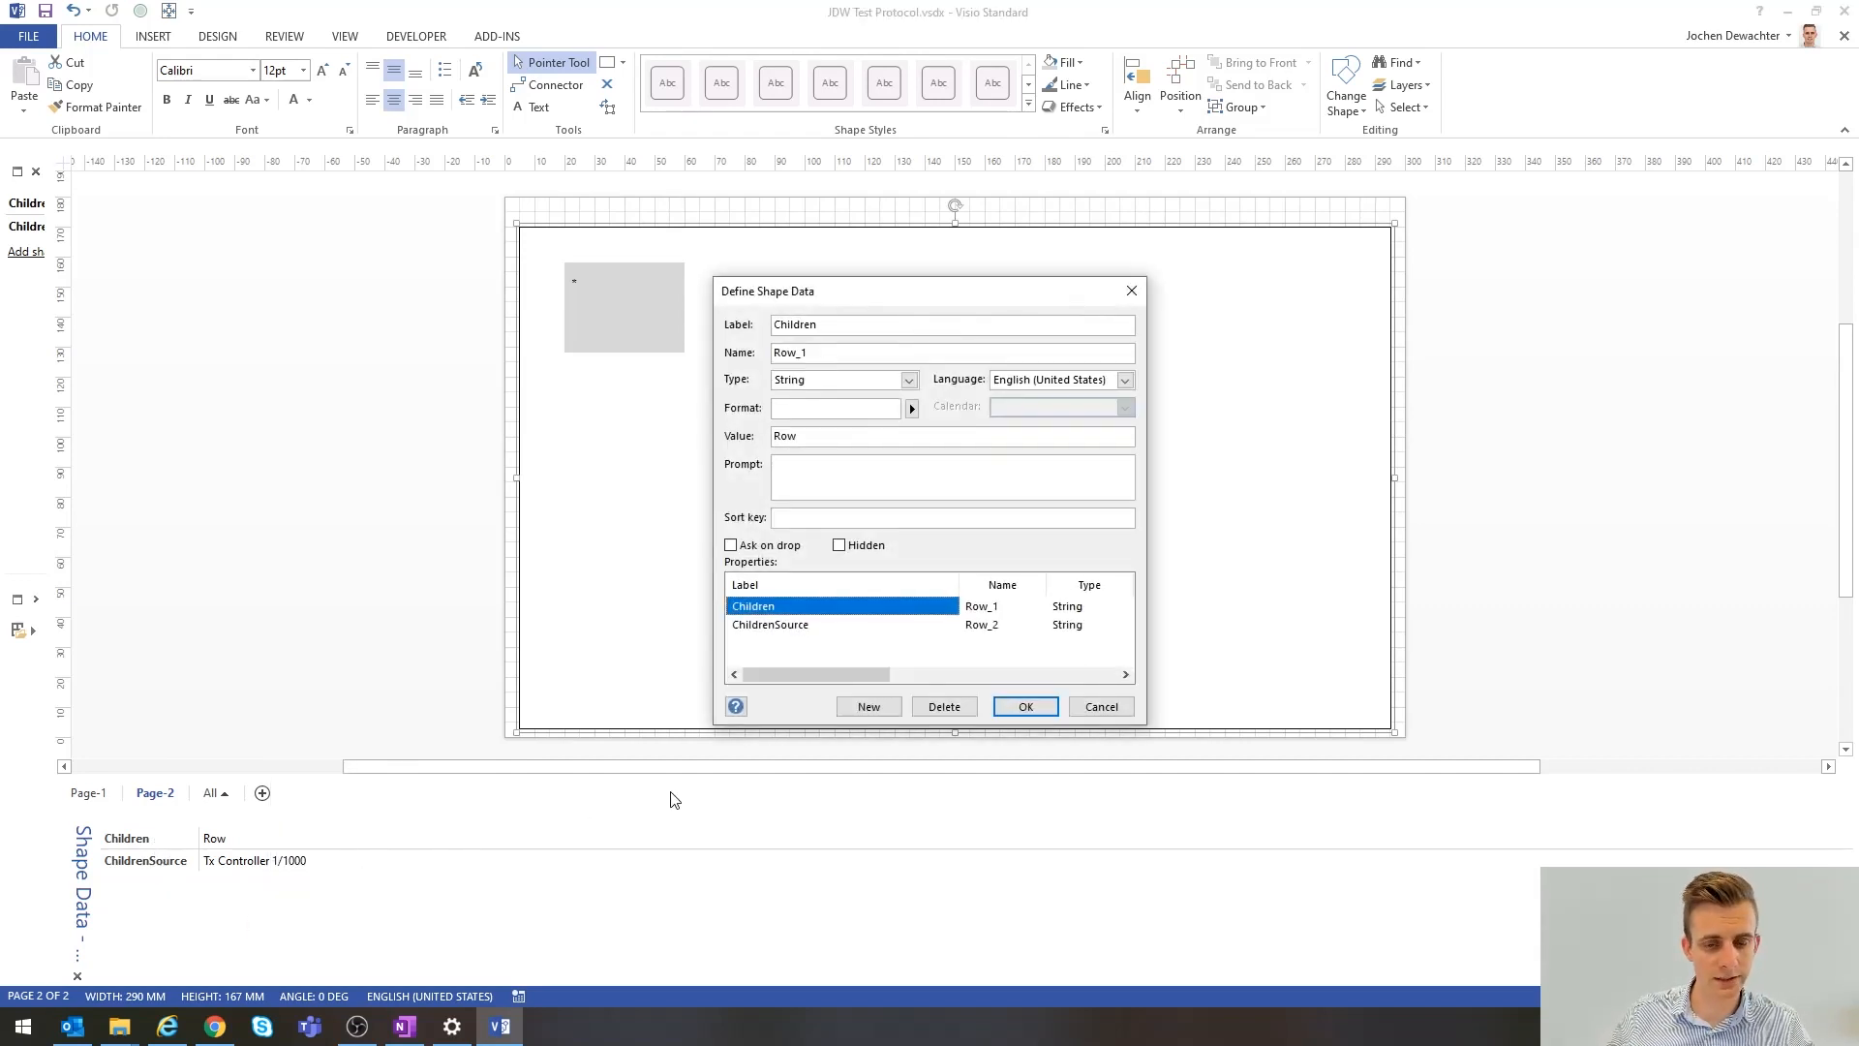
pyautogui.click(869, 707)
pyautogui.write('Ch')
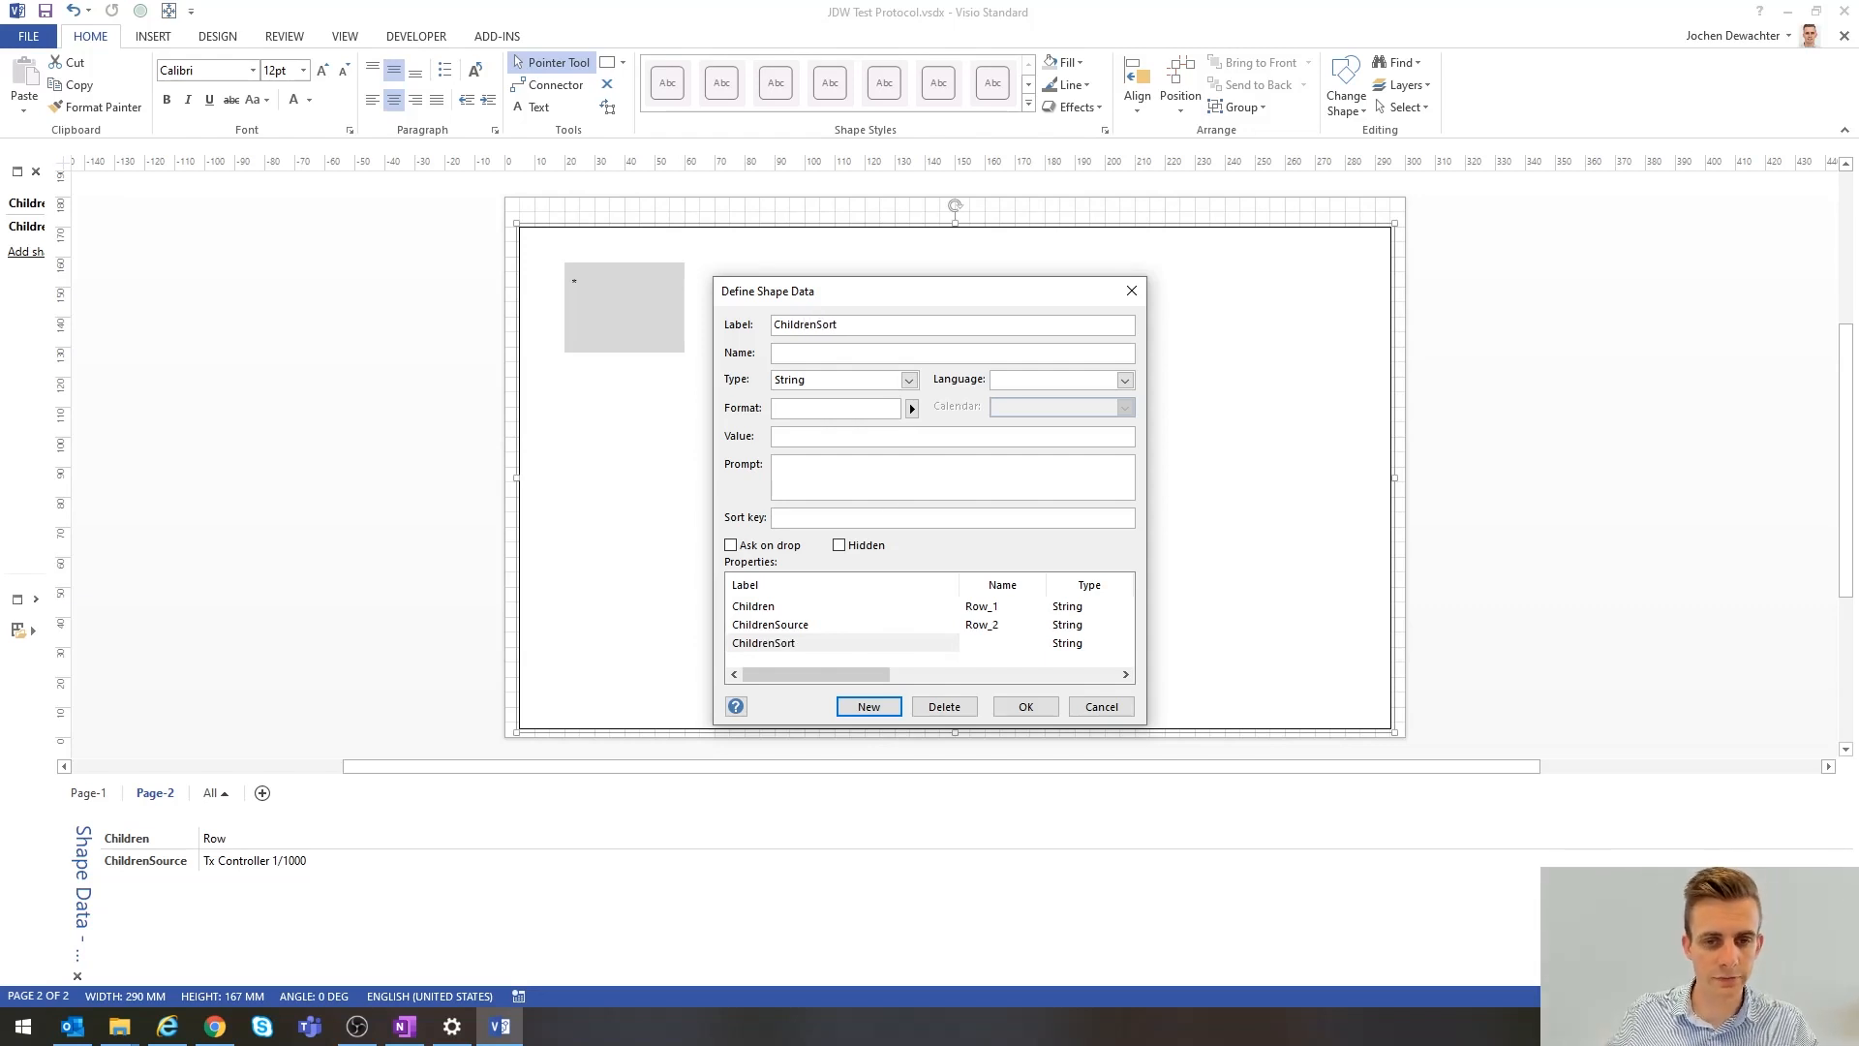
pyautogui.click(872, 436)
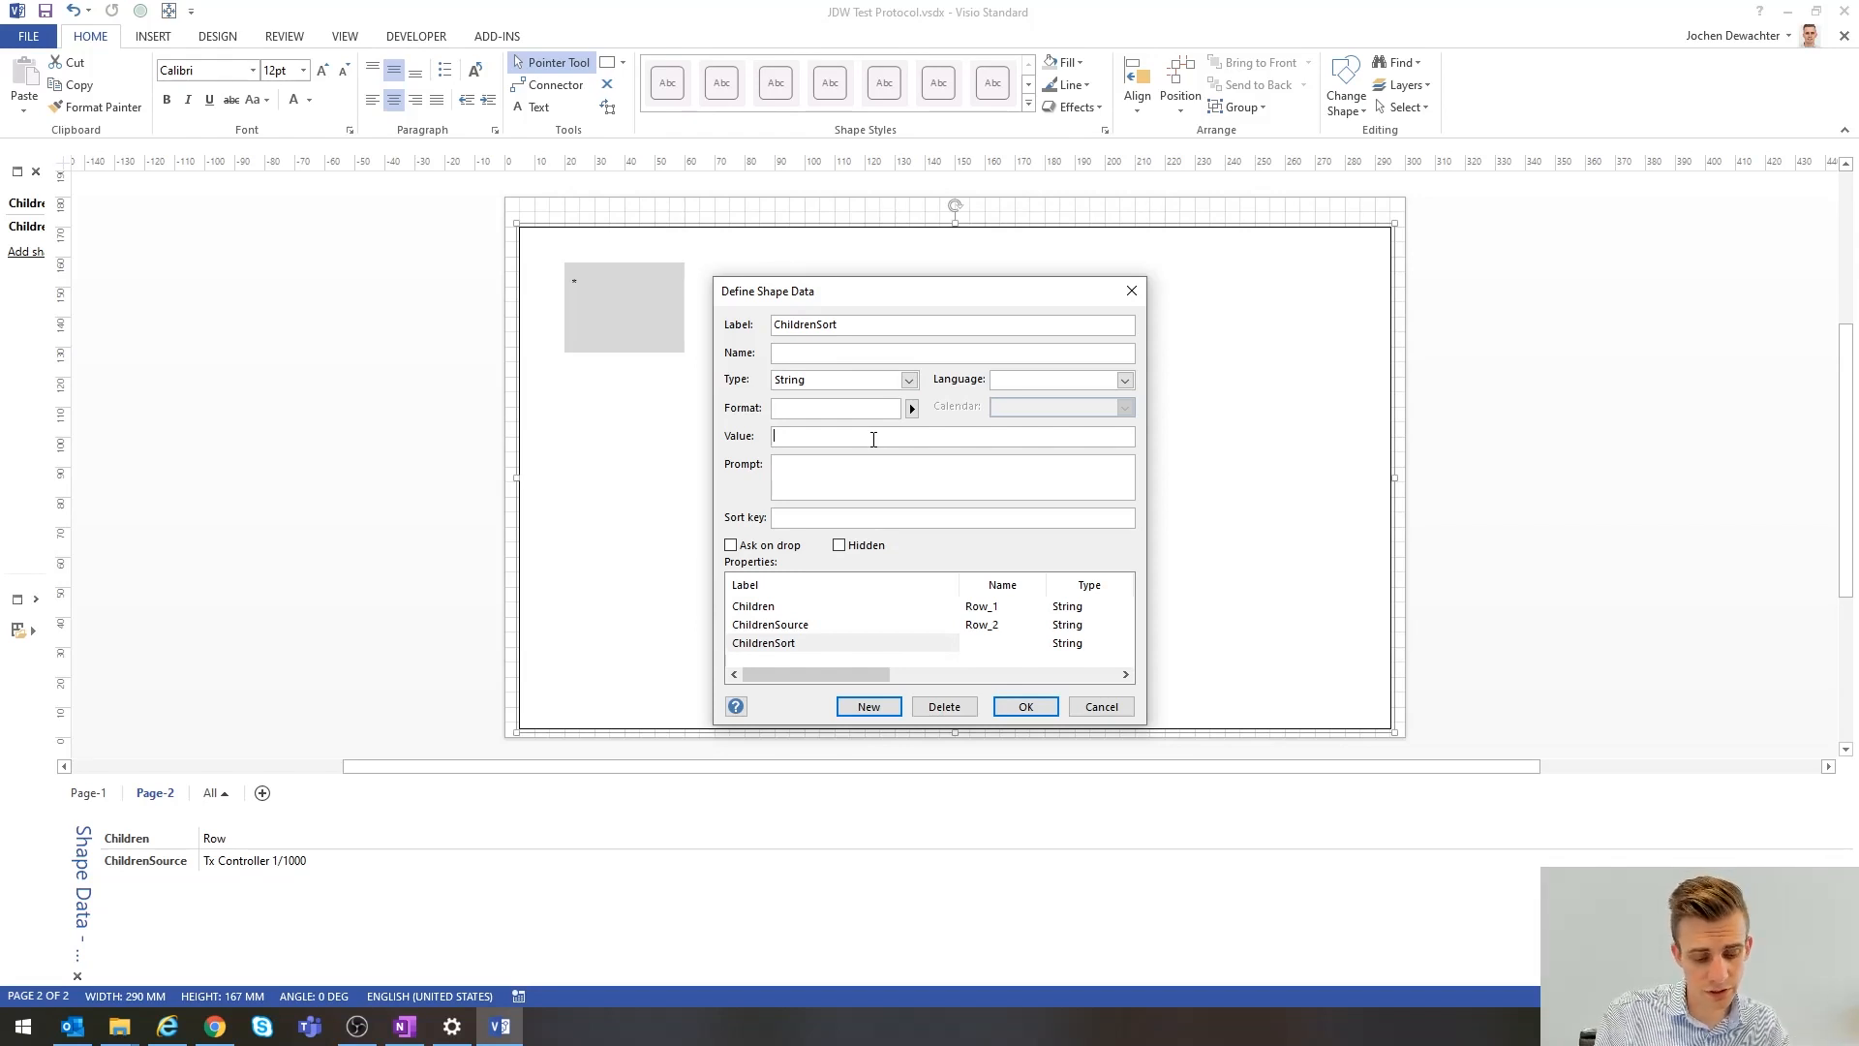
pyautogui.write('olumn|1001')
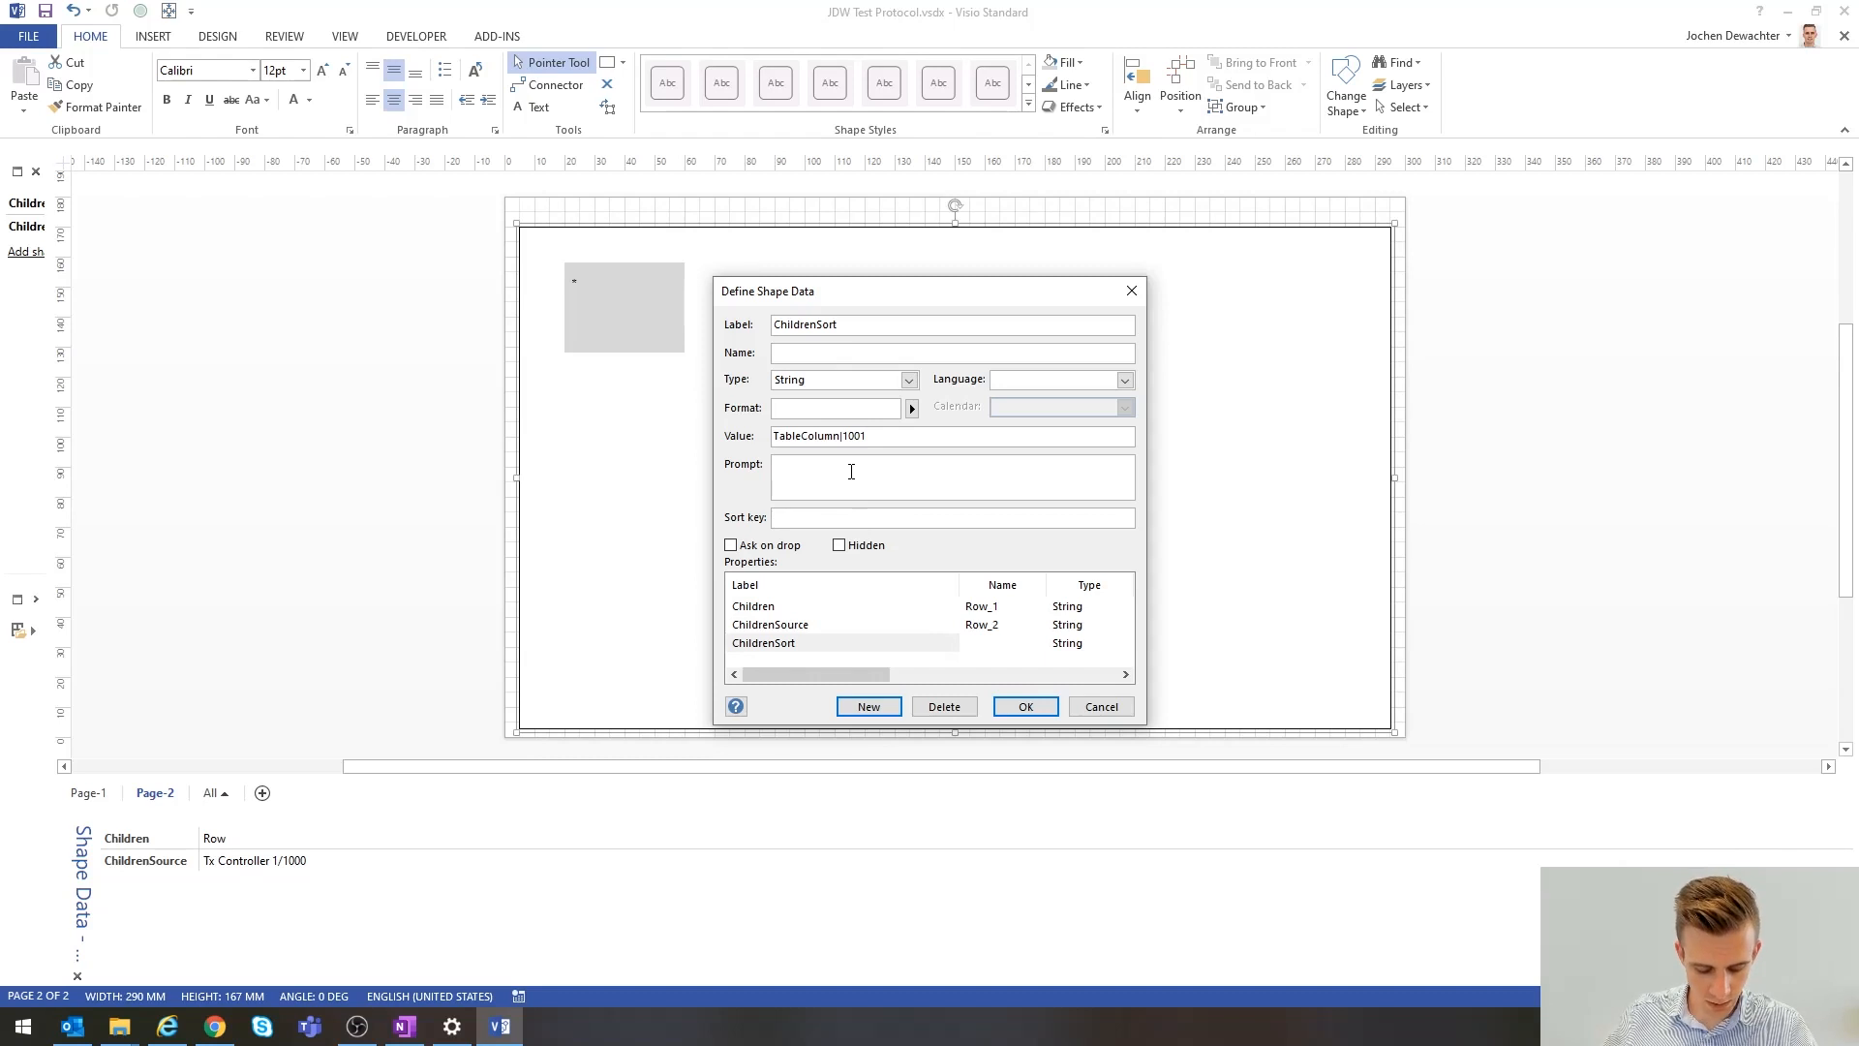
pyautogui.click(1024, 707)
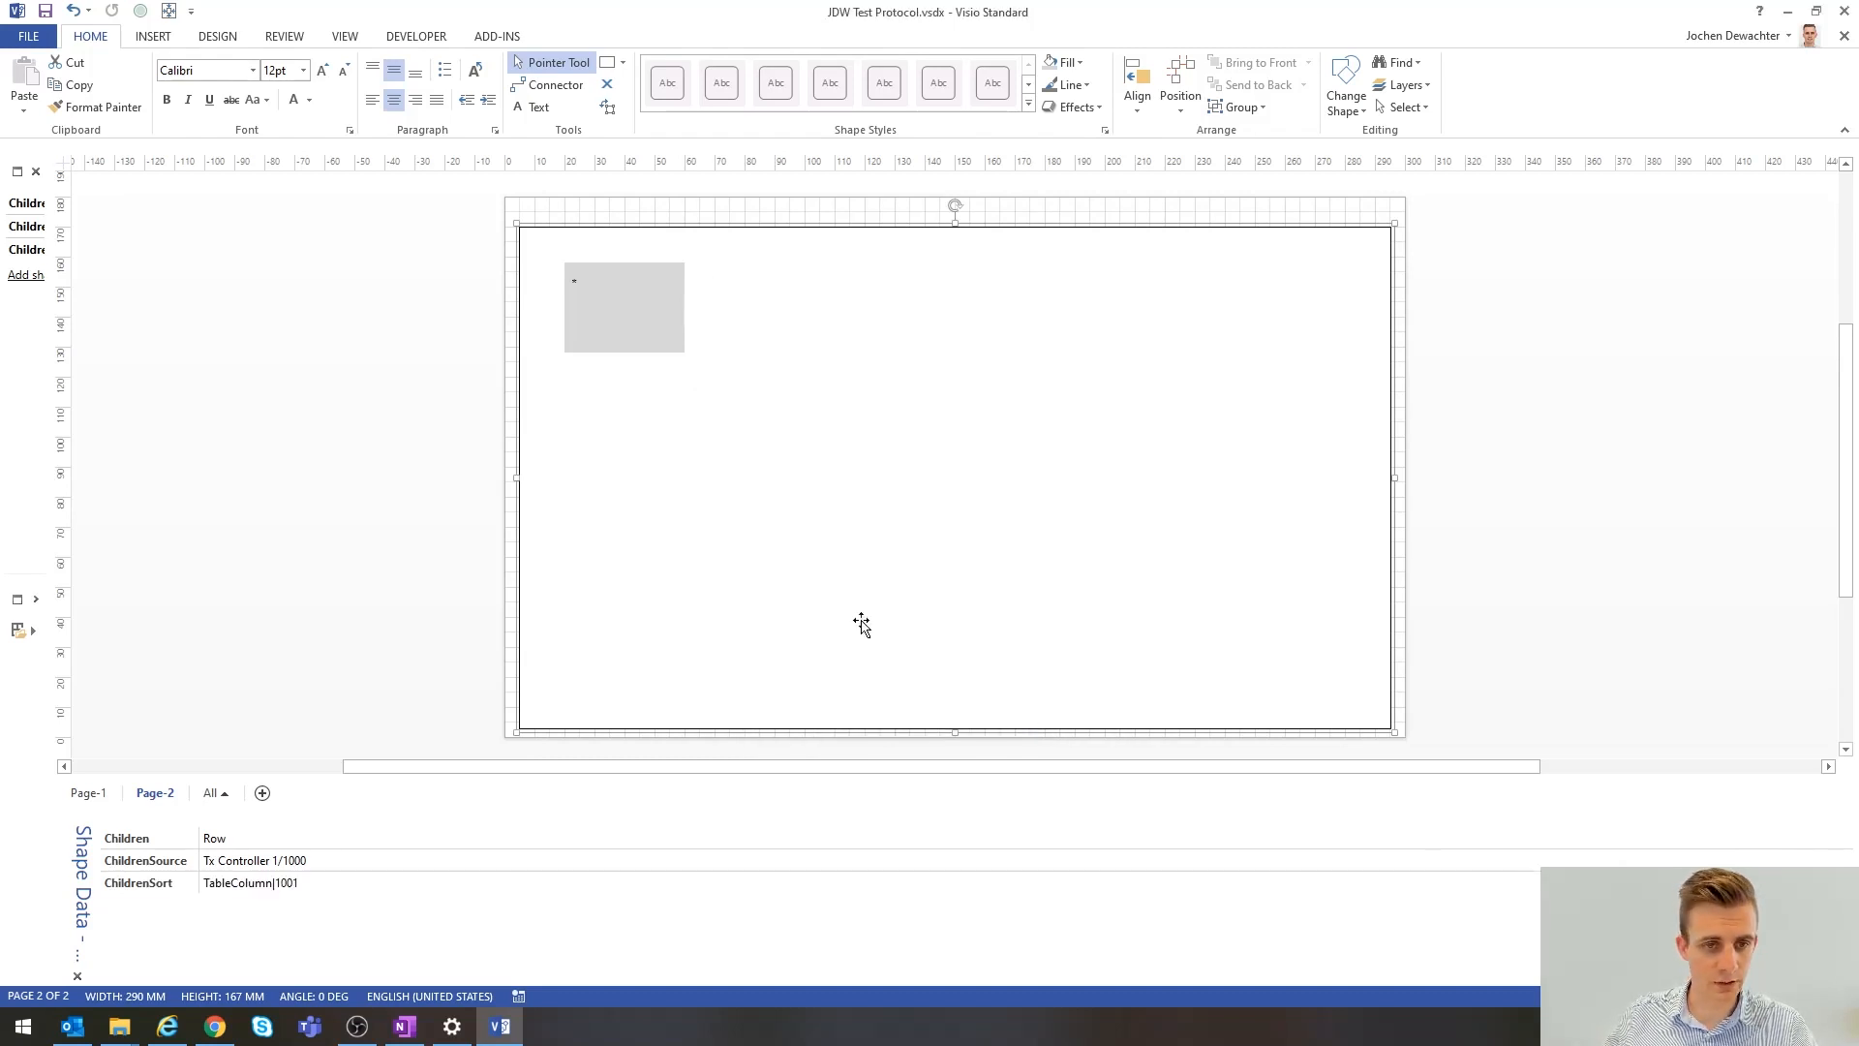
pyautogui.click(350, 452)
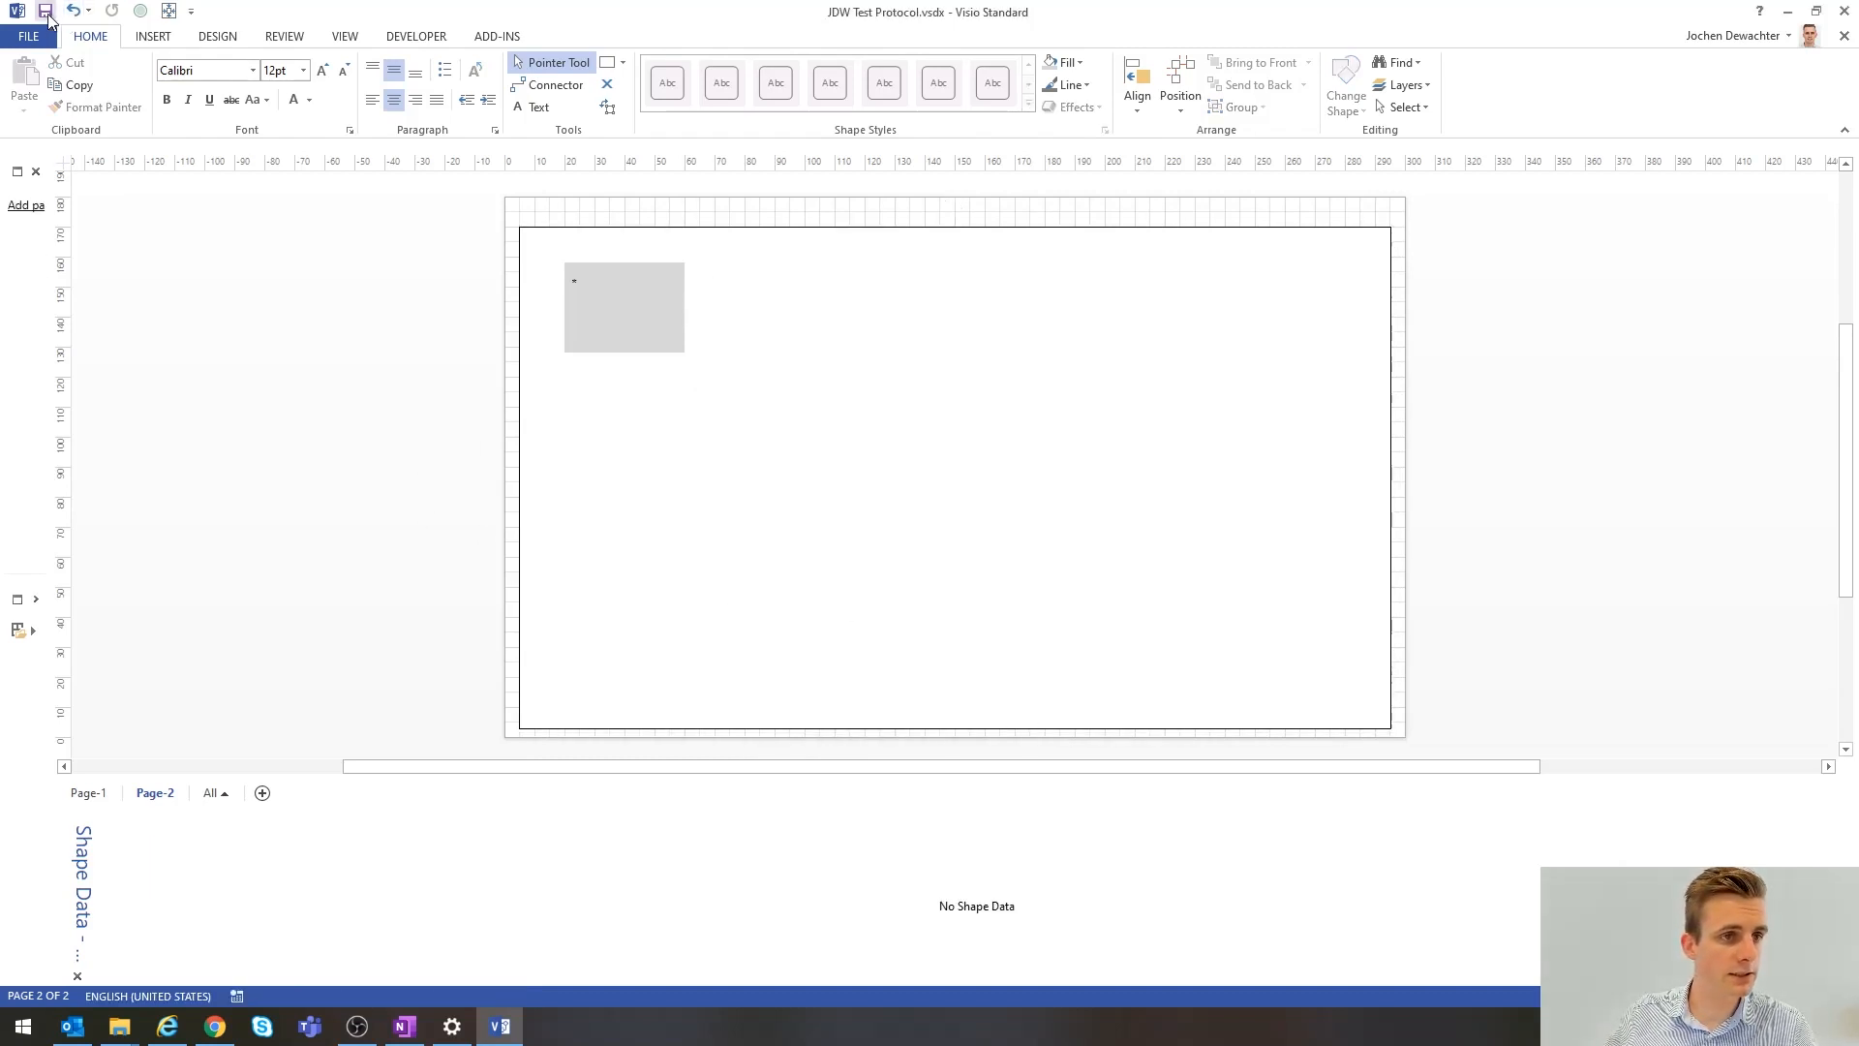
pyautogui.click(167, 1026)
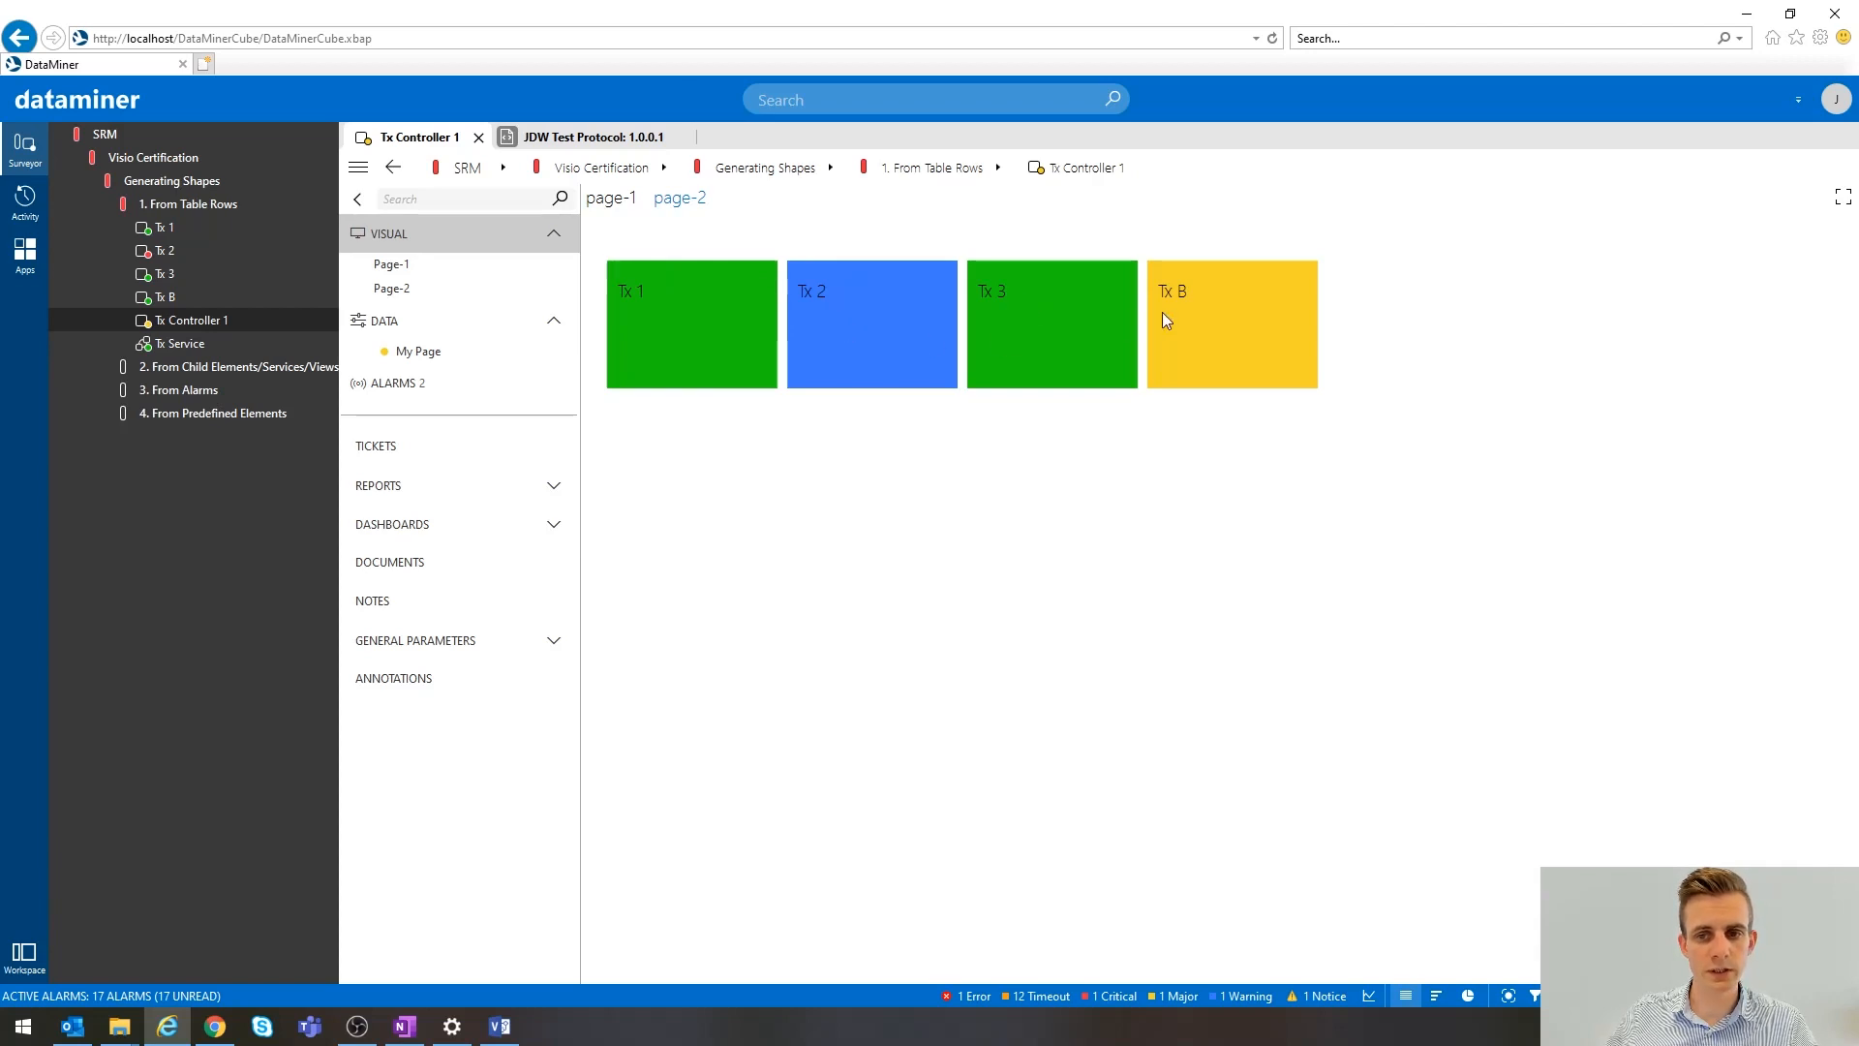
# - Switch to Visio and set the outer container group's ChildrenSort value to TableColumn|1001,asc
pyautogui.click(499, 1026)
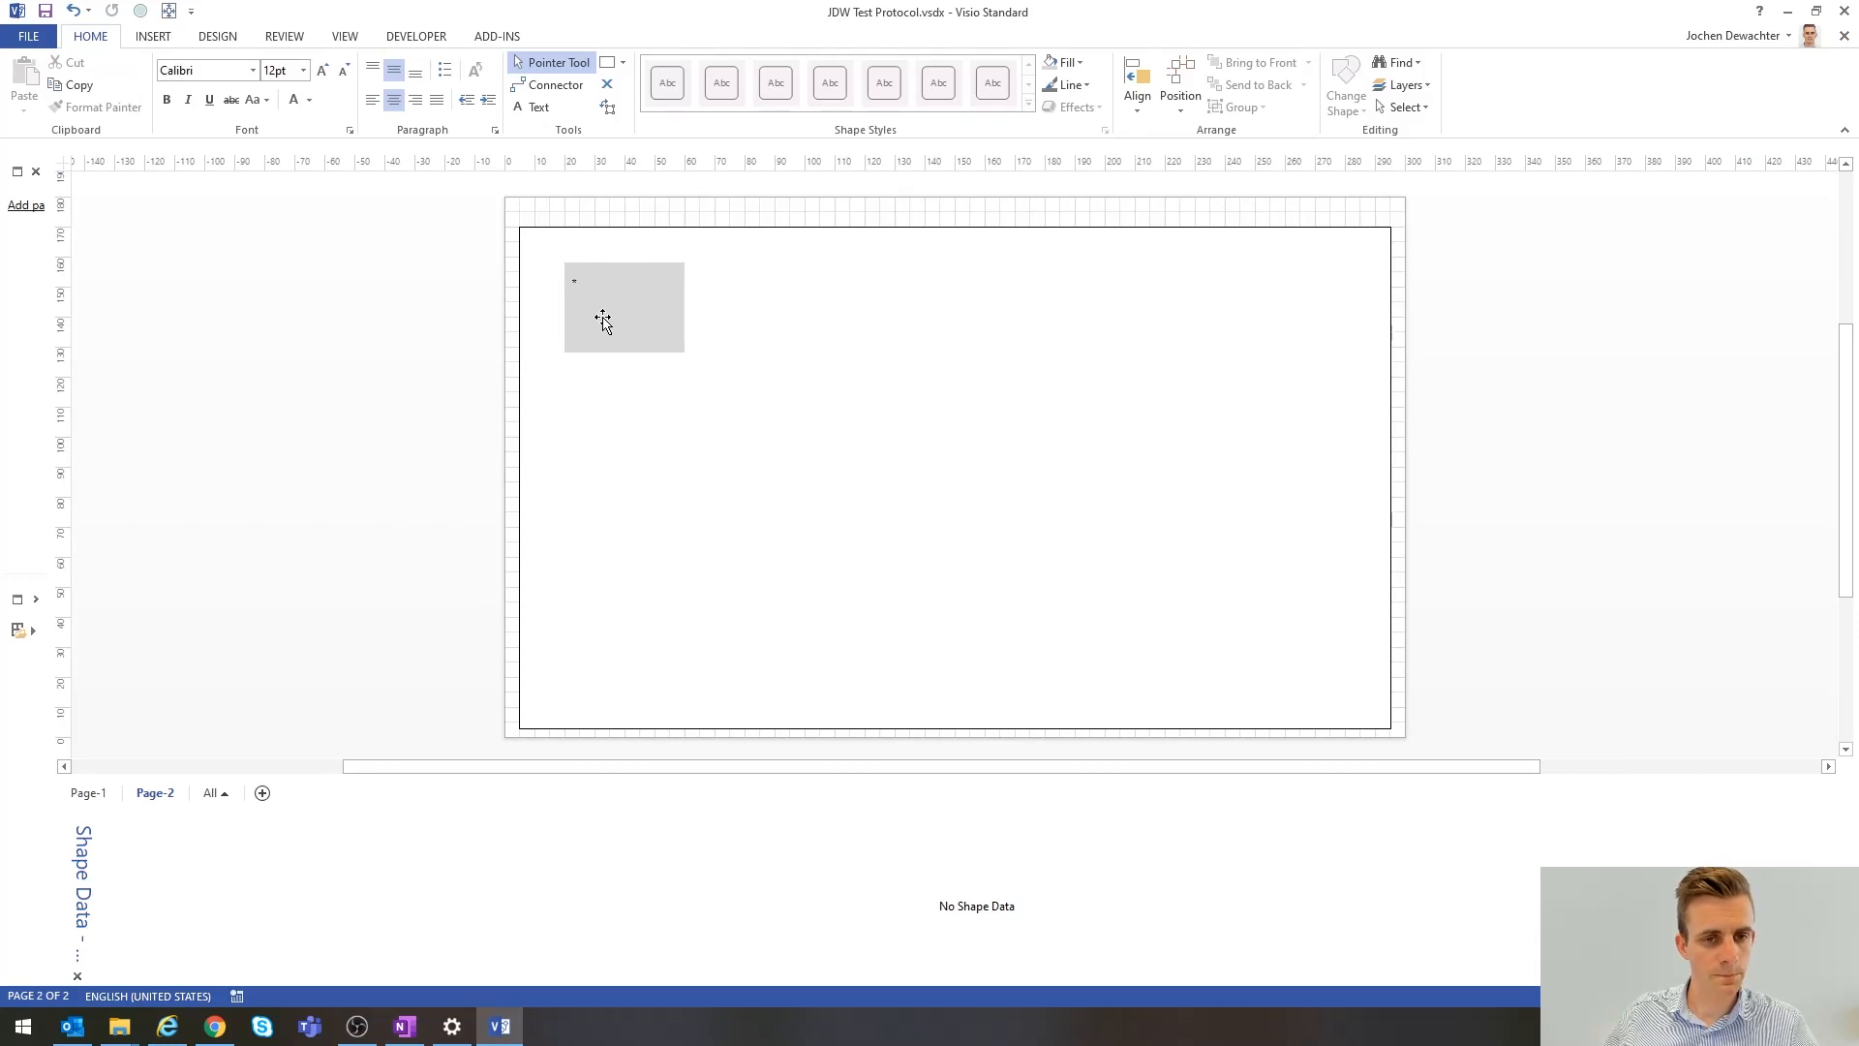
pyautogui.click(647, 484)
pyautogui.click(324, 884)
pyautogui.click(340, 884)
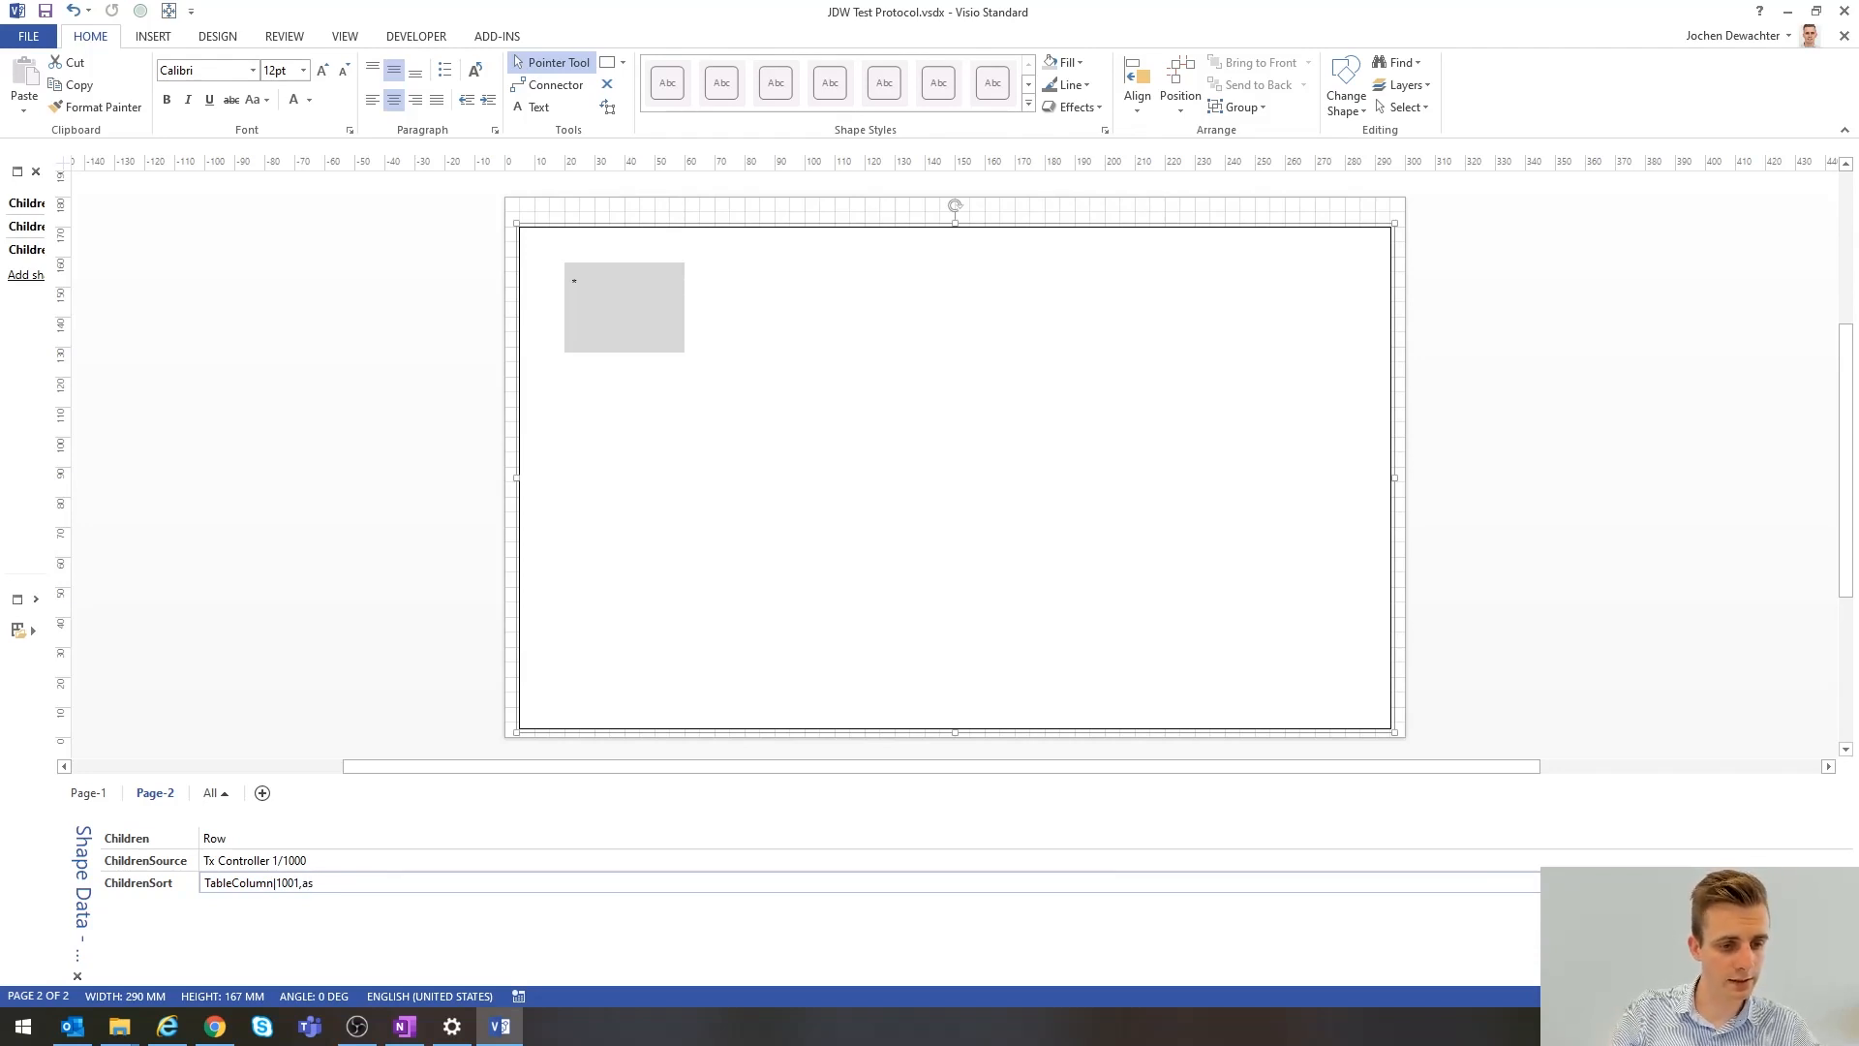
pyautogui.write(',asc')
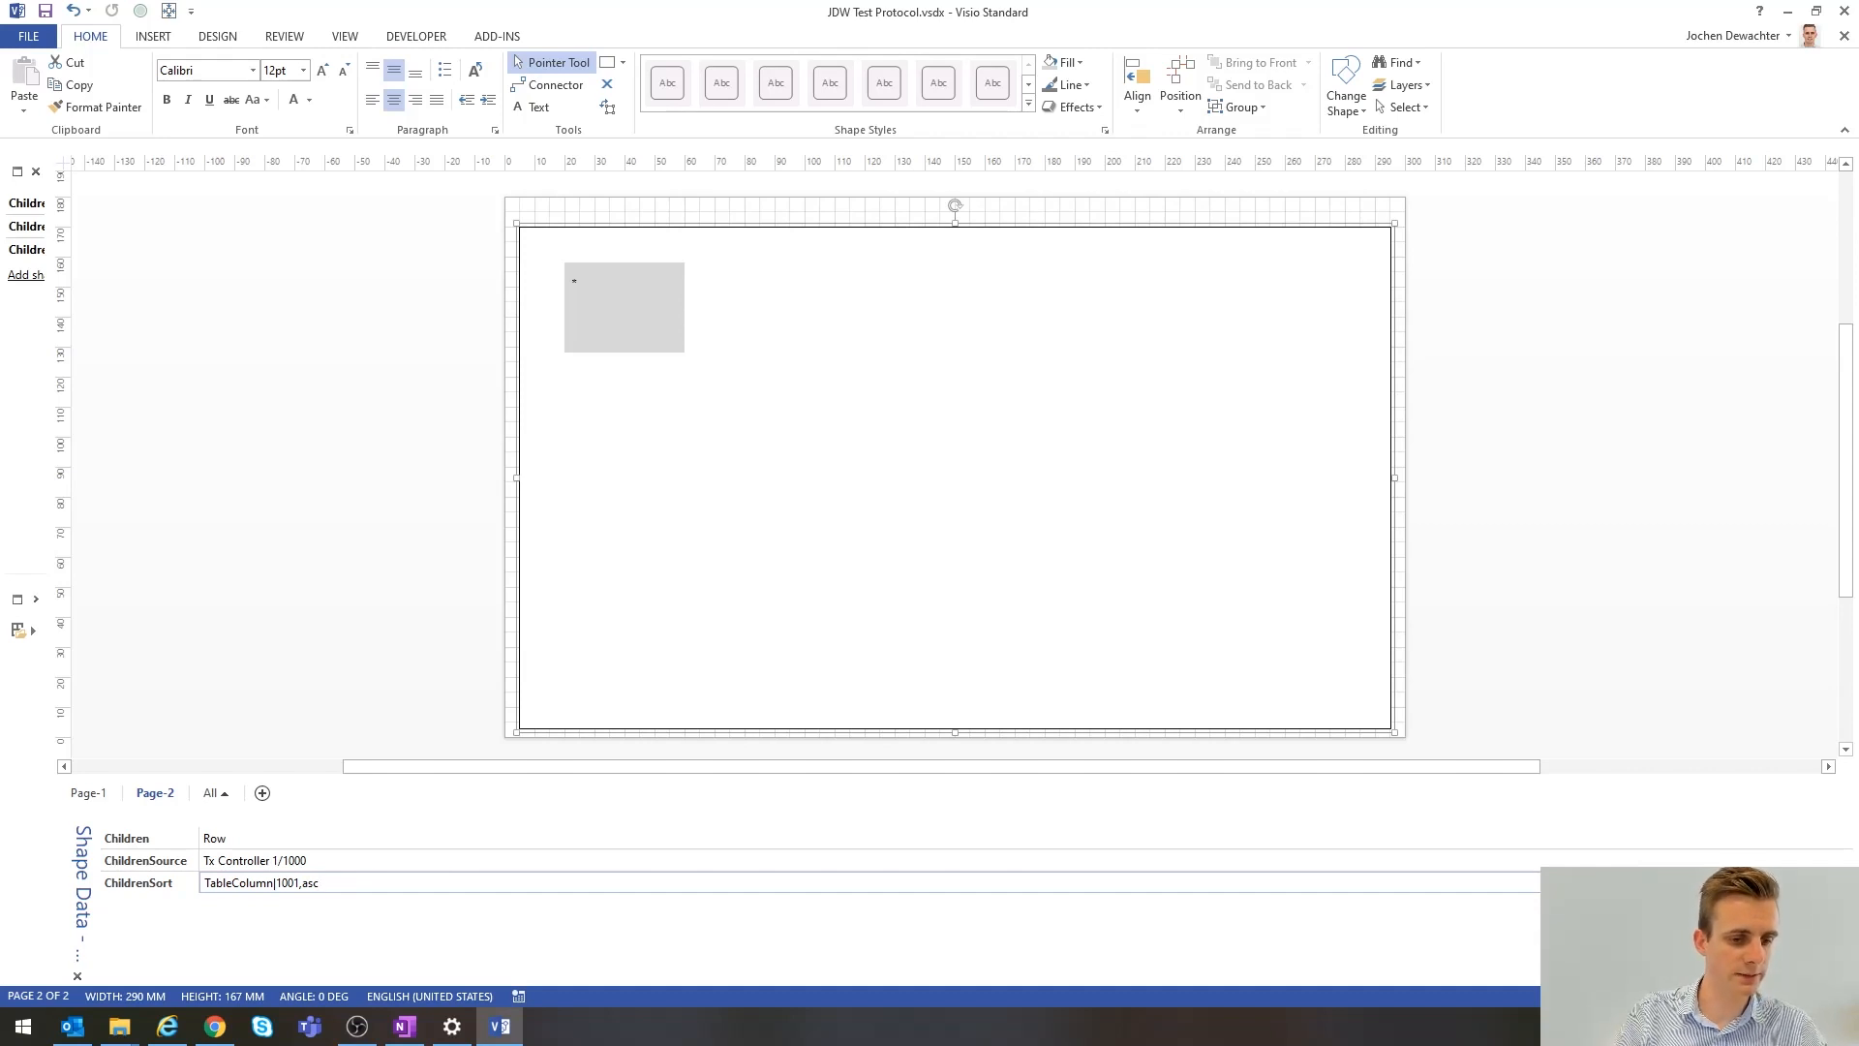
pyautogui.press('Return')
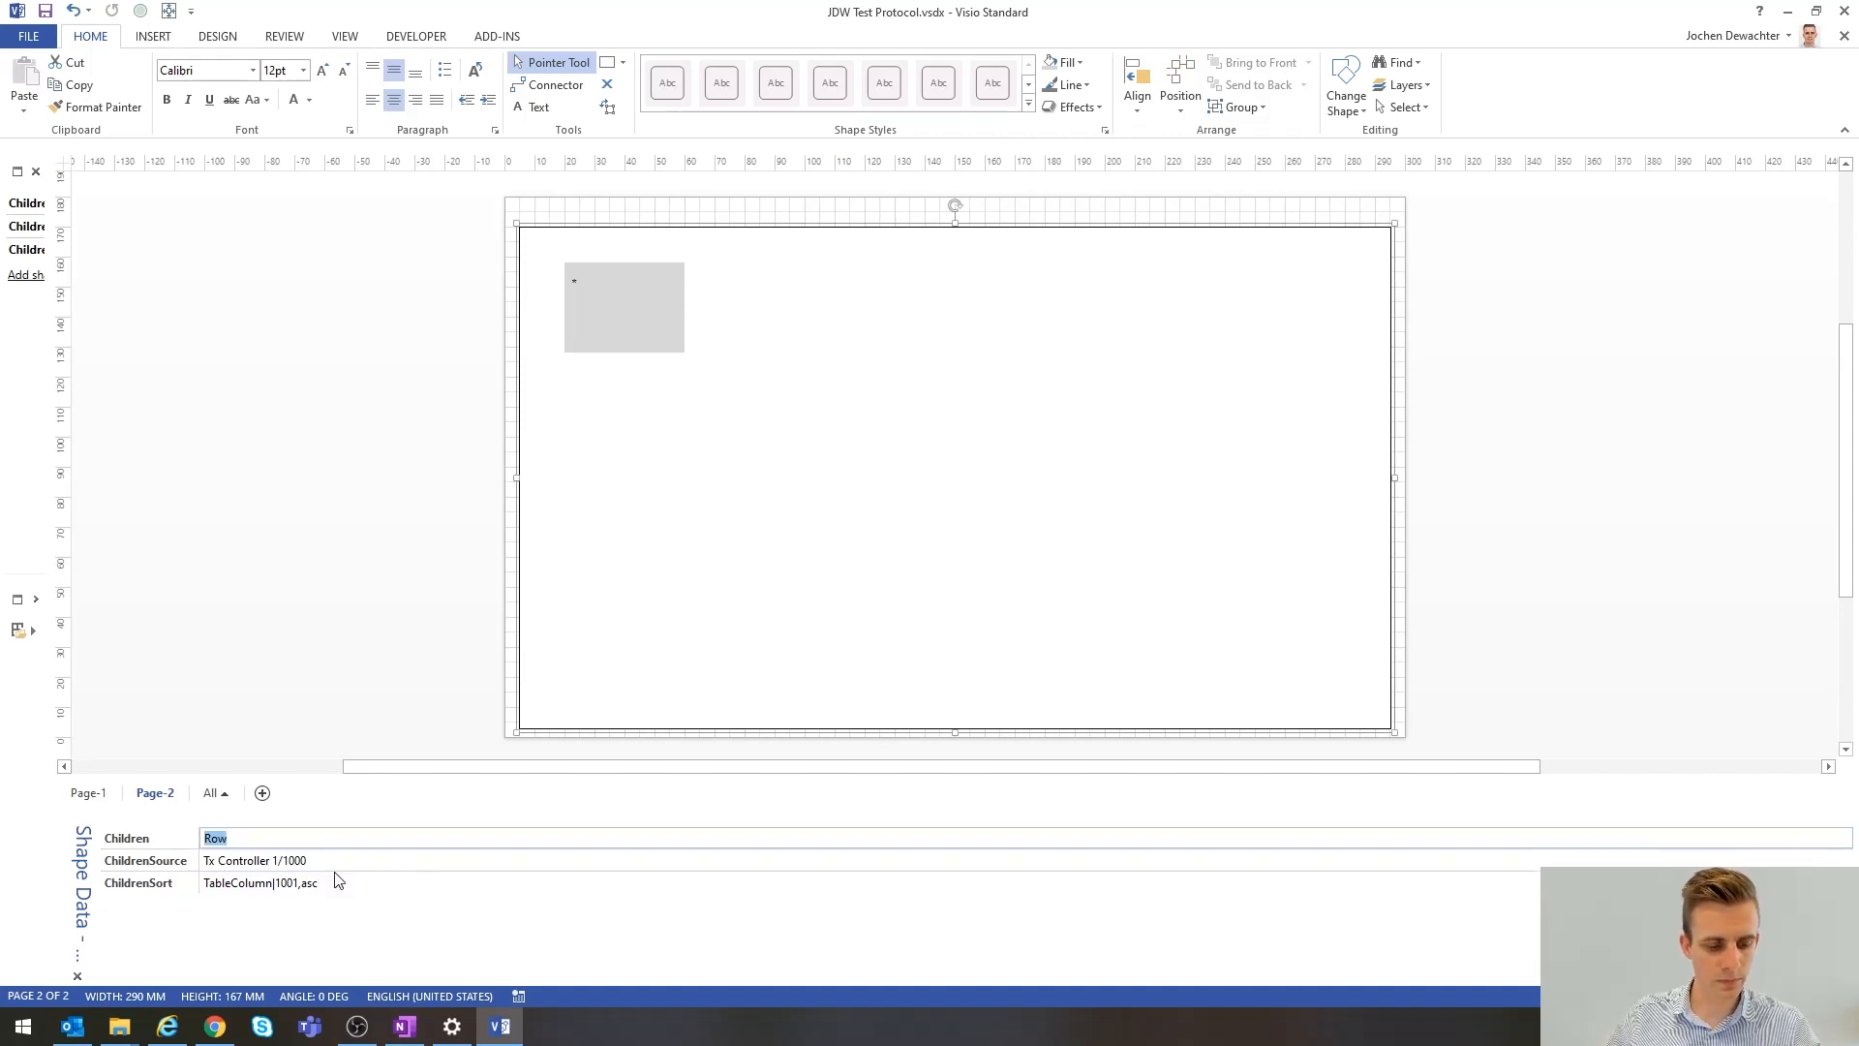
# - Set the container's ChildrenSort value to TableColumn|1001,desc and check the order of the generated shapes in DataMiner
pyautogui.click(346, 881)
pyautogui.click(343, 883)
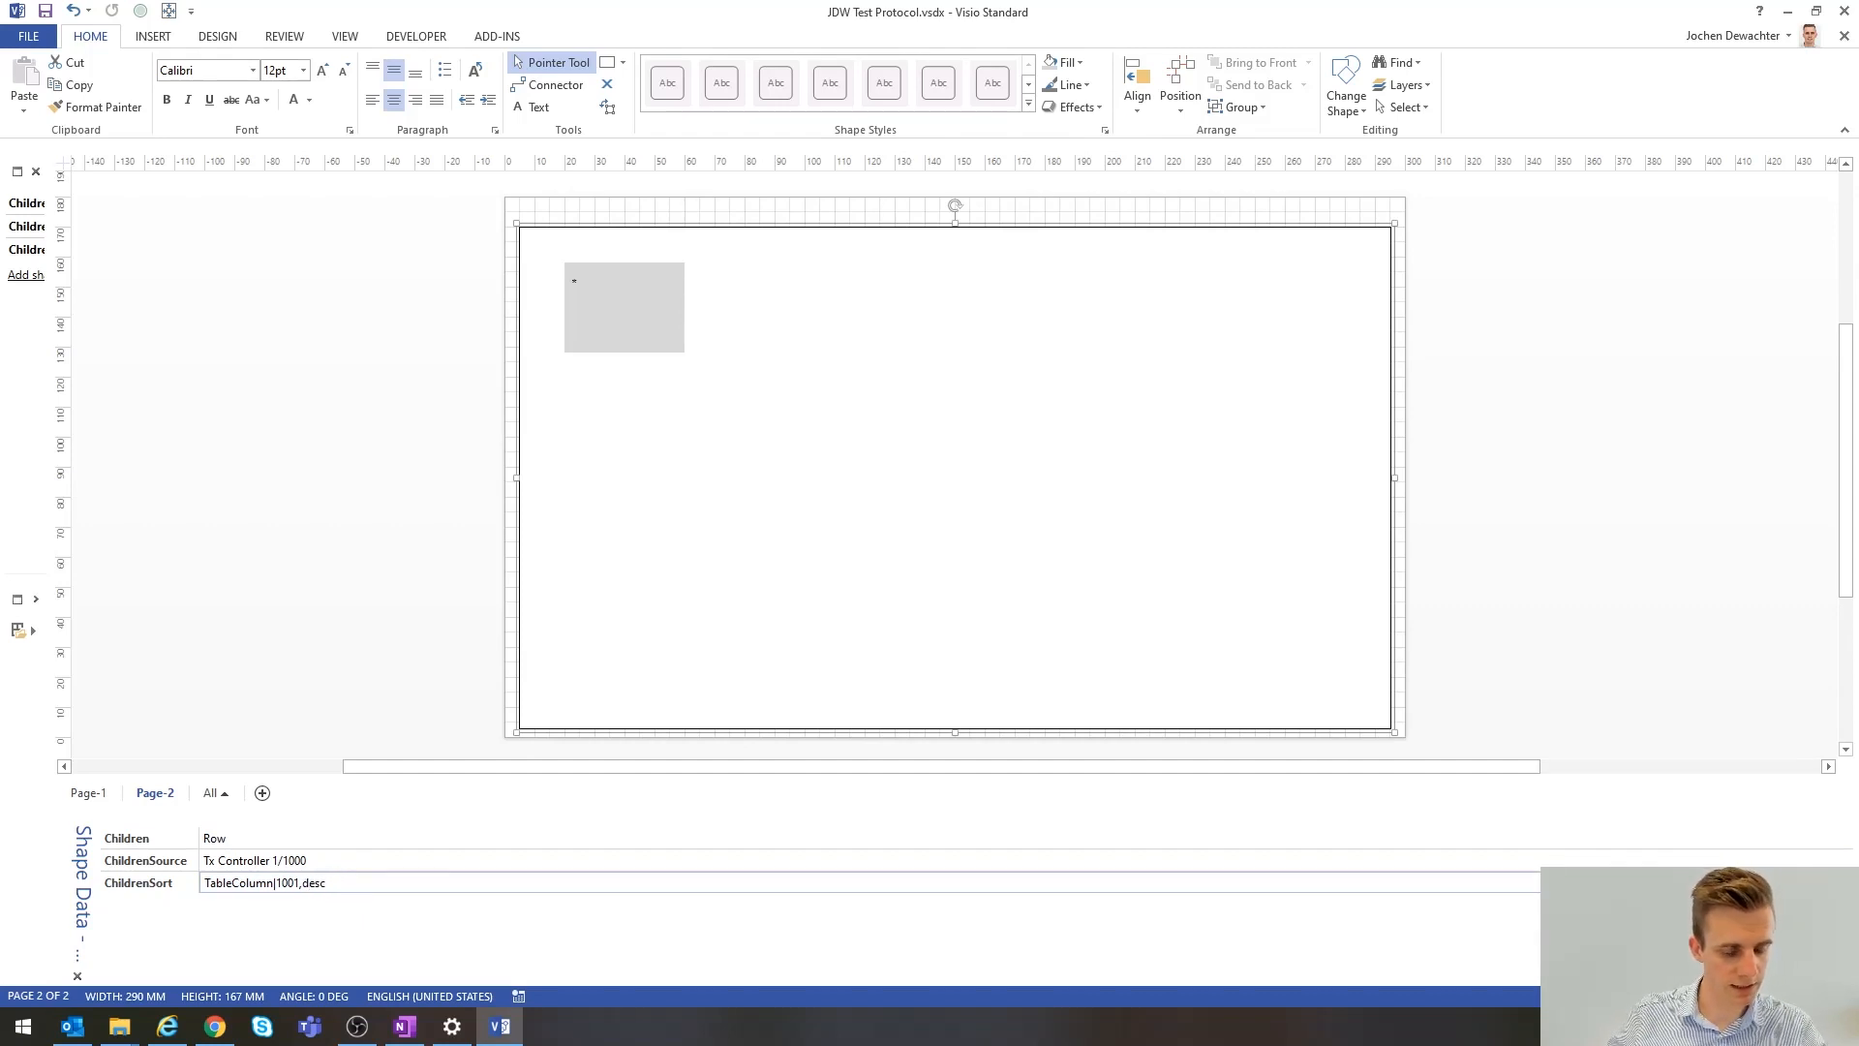
pyautogui.press('Return')
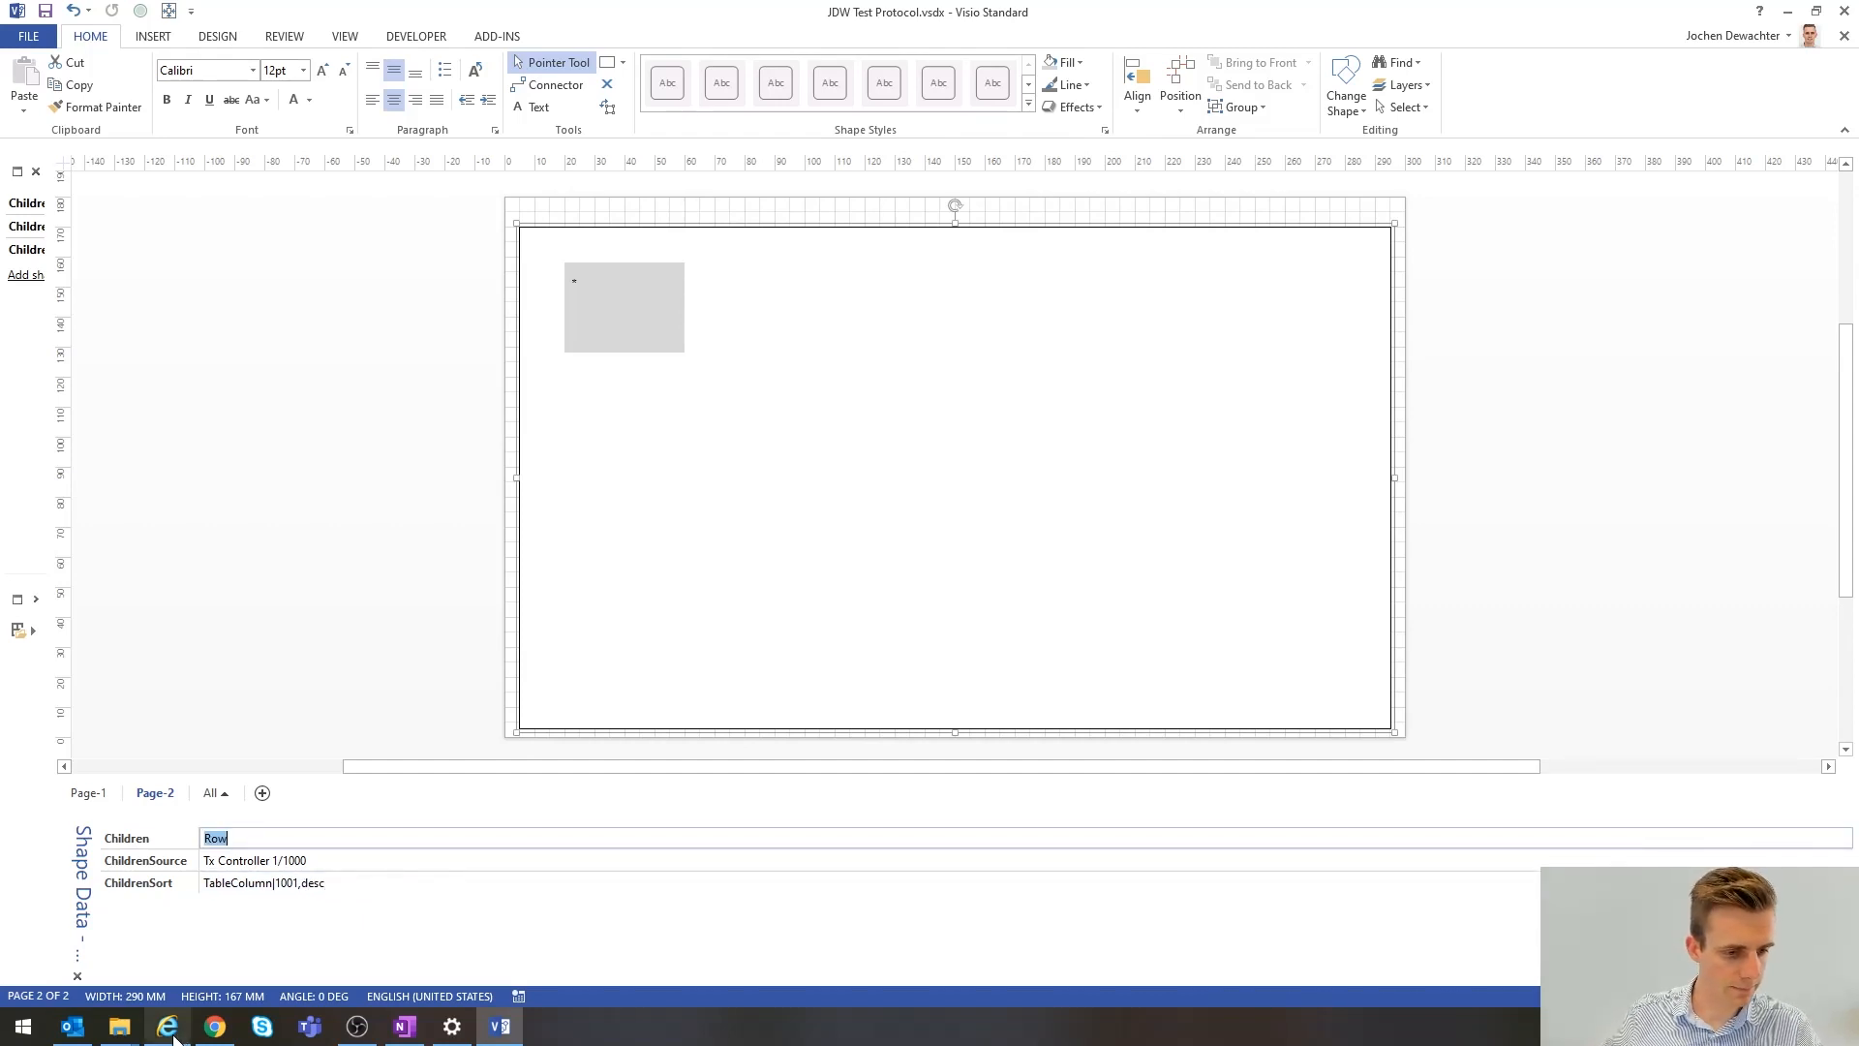
pyautogui.click(170, 1028)
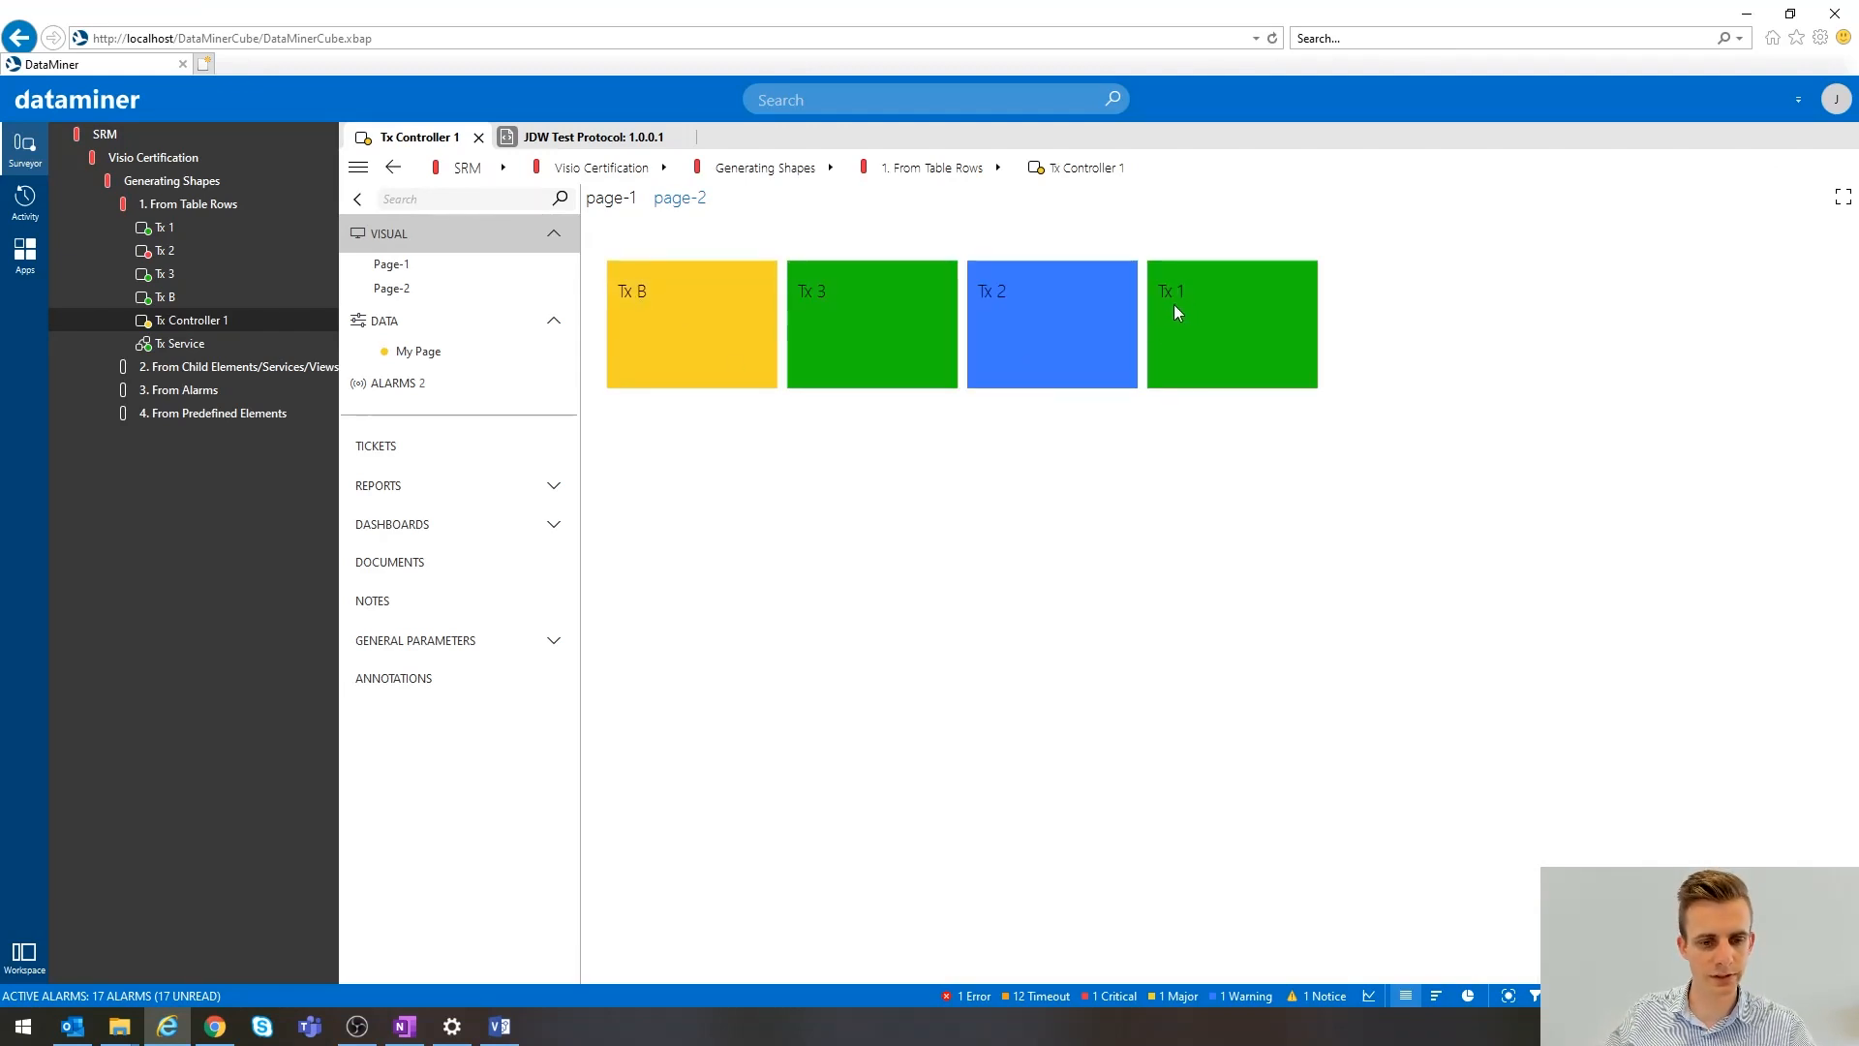
pyautogui.click(501, 1028)
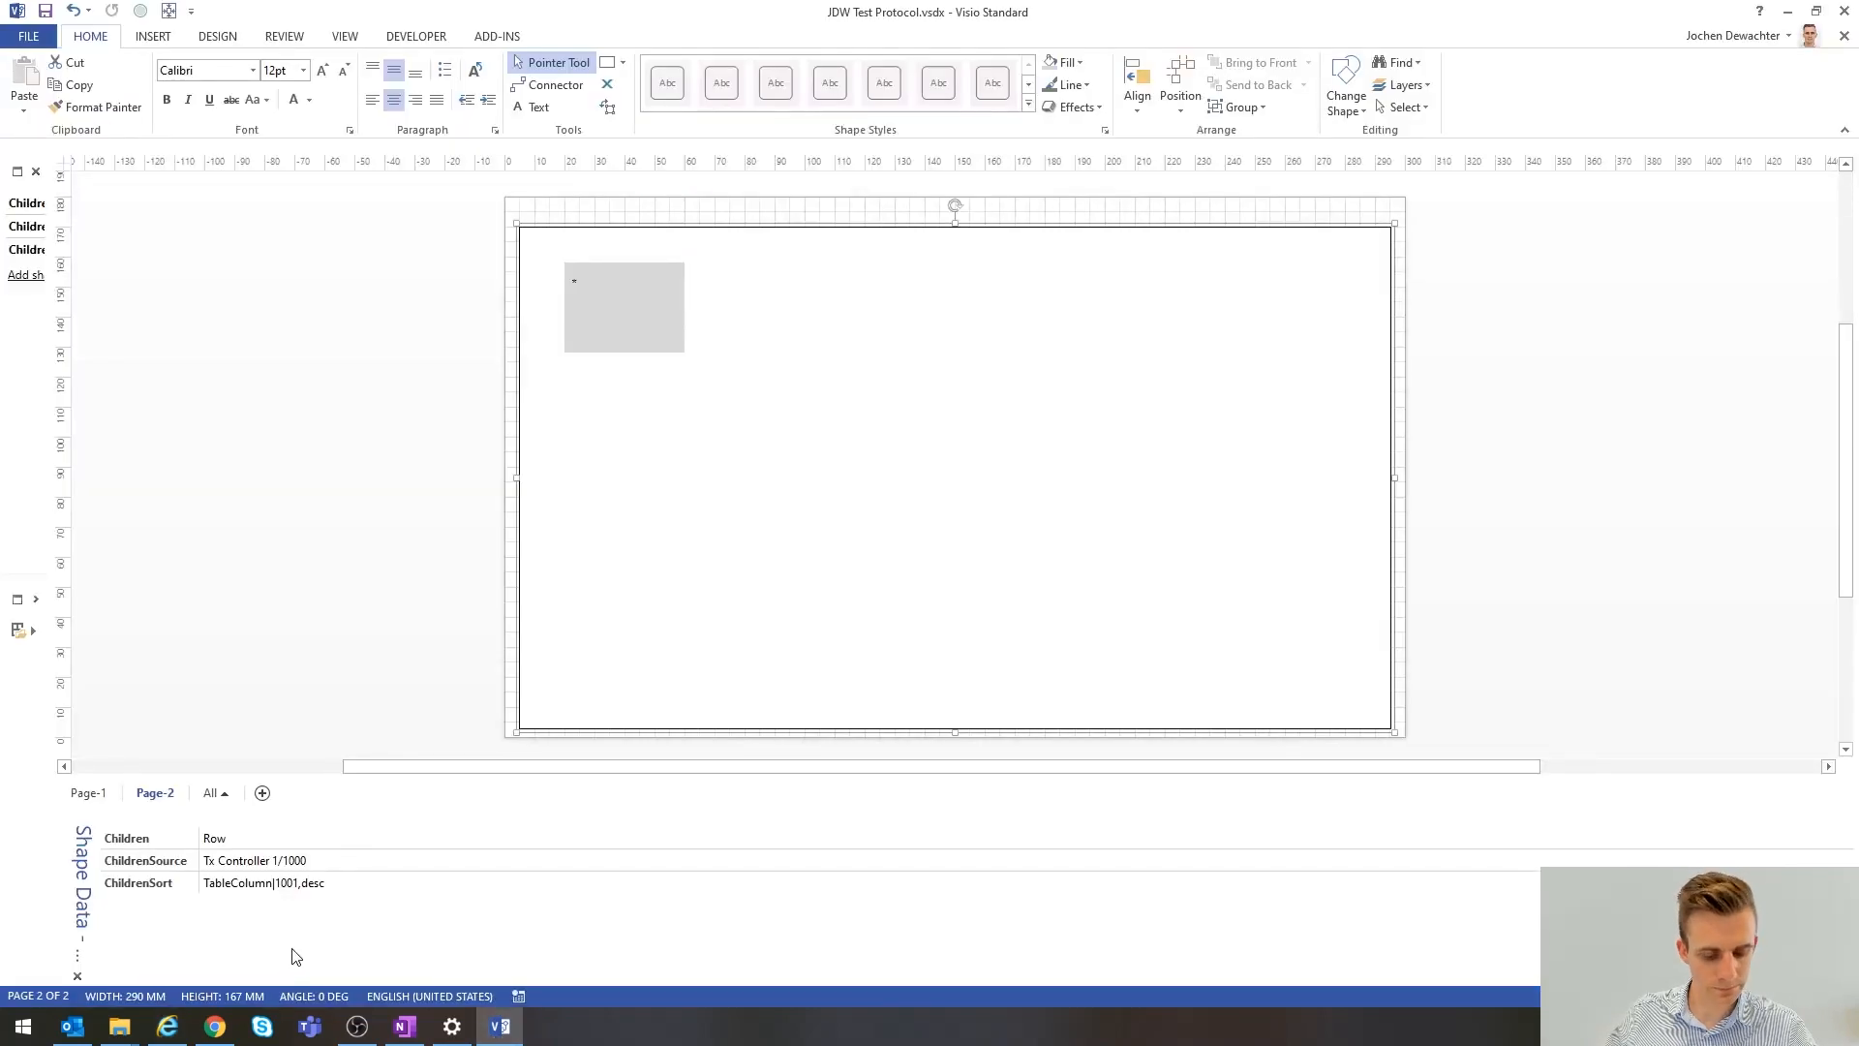
pyautogui.click(416, 354)
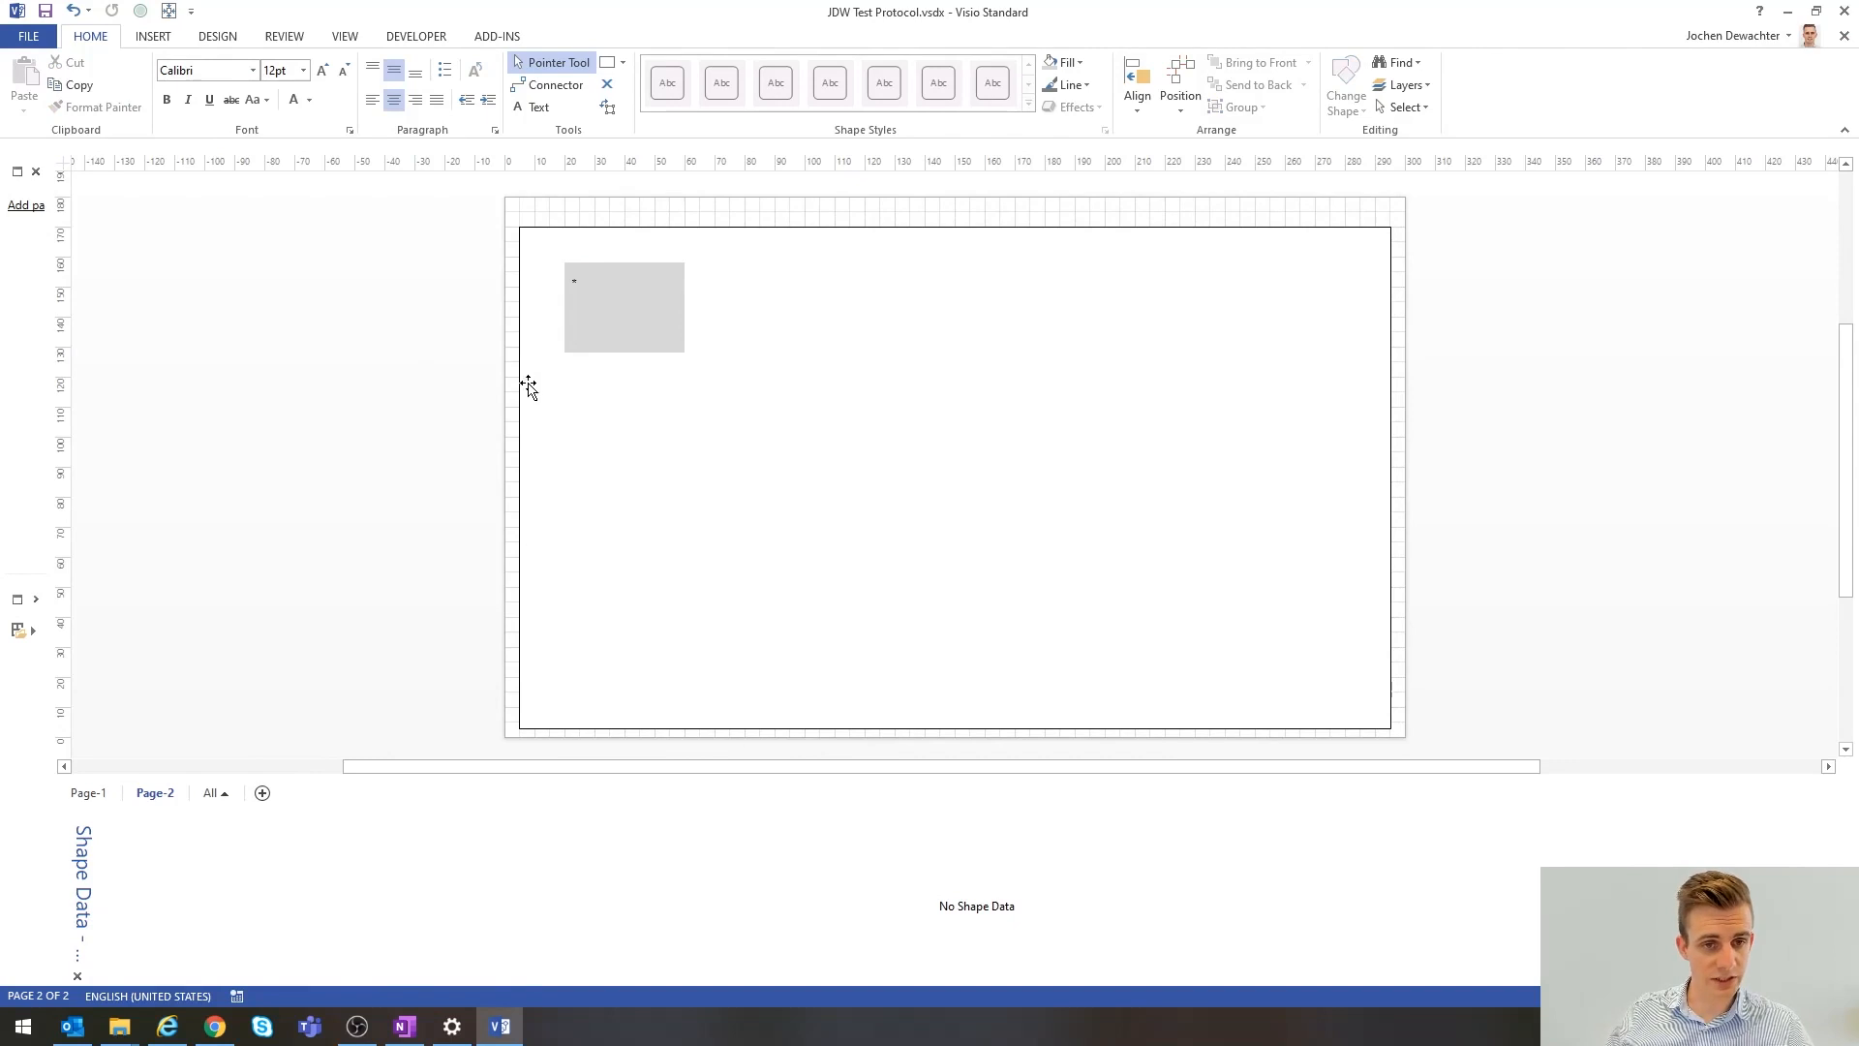
pyautogui.click(167, 1027)
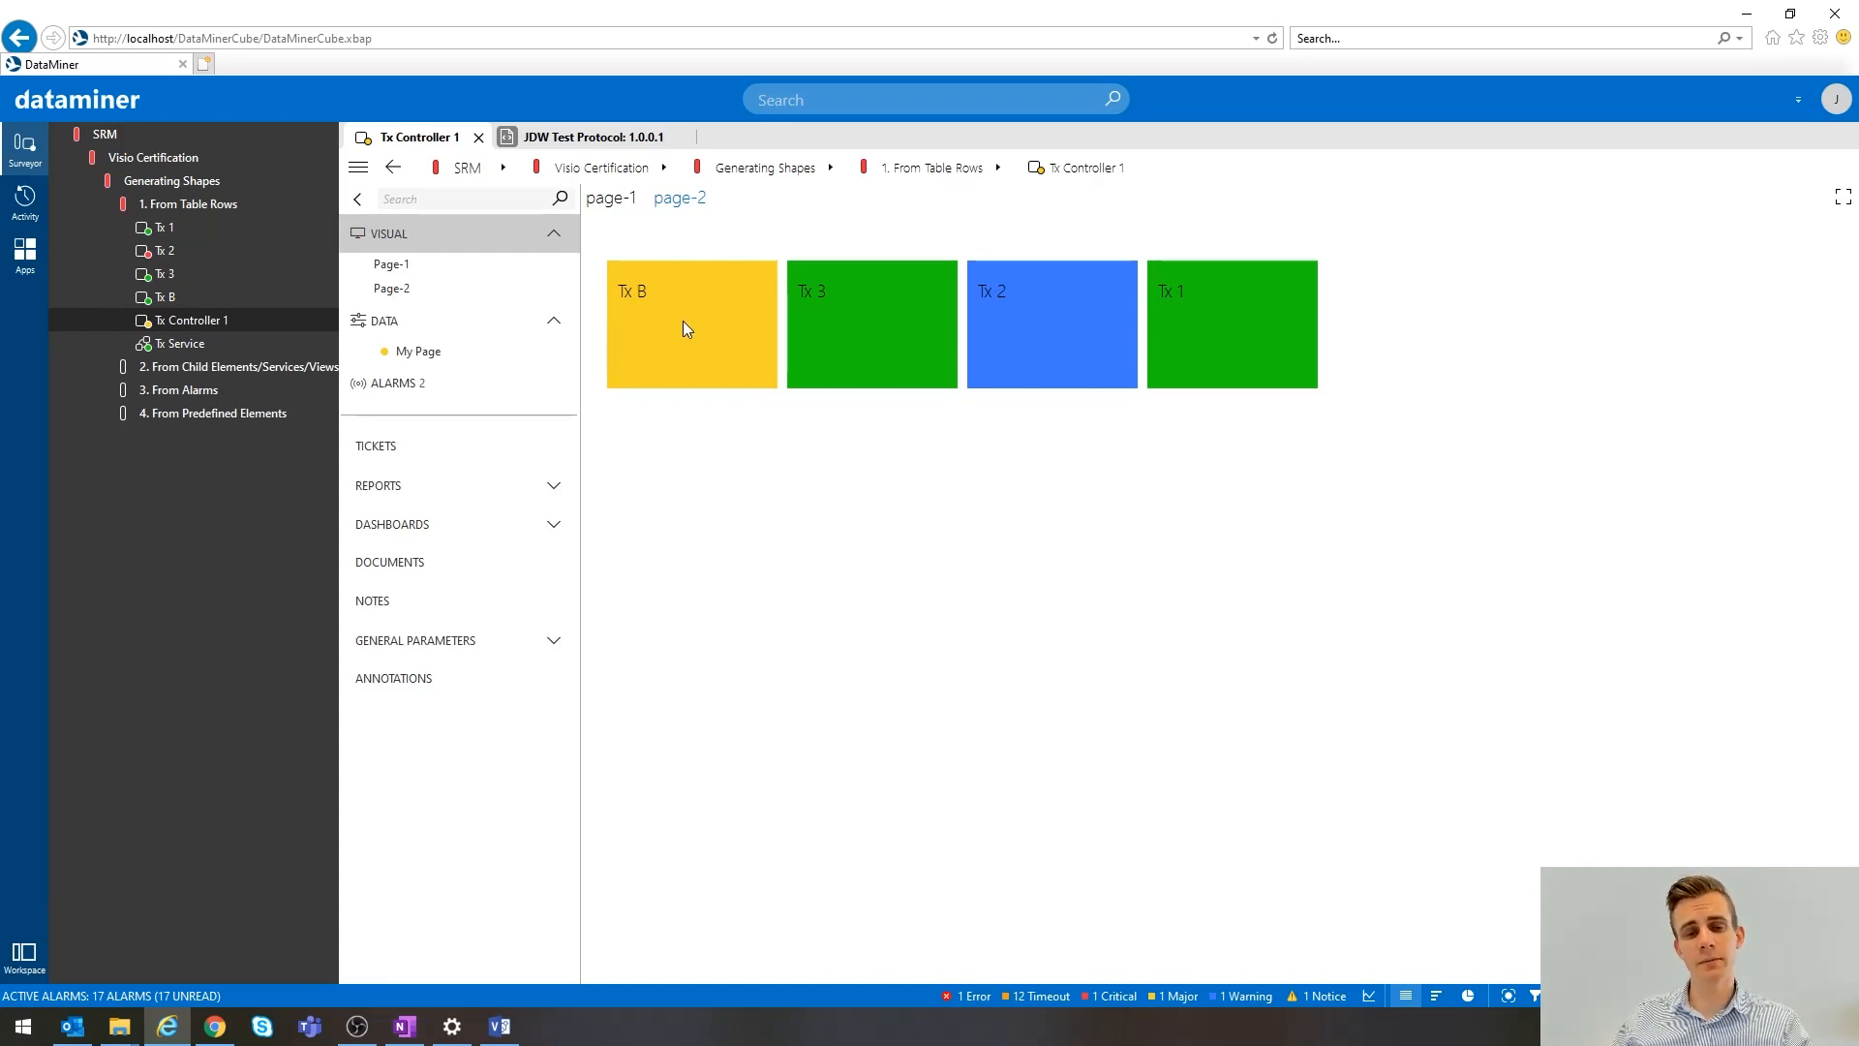
# - In Visio, add a ChildrenPanel field set to StackVertical to the outer container group and check the resulting layout in DataMiner
pyautogui.click(499, 1026)
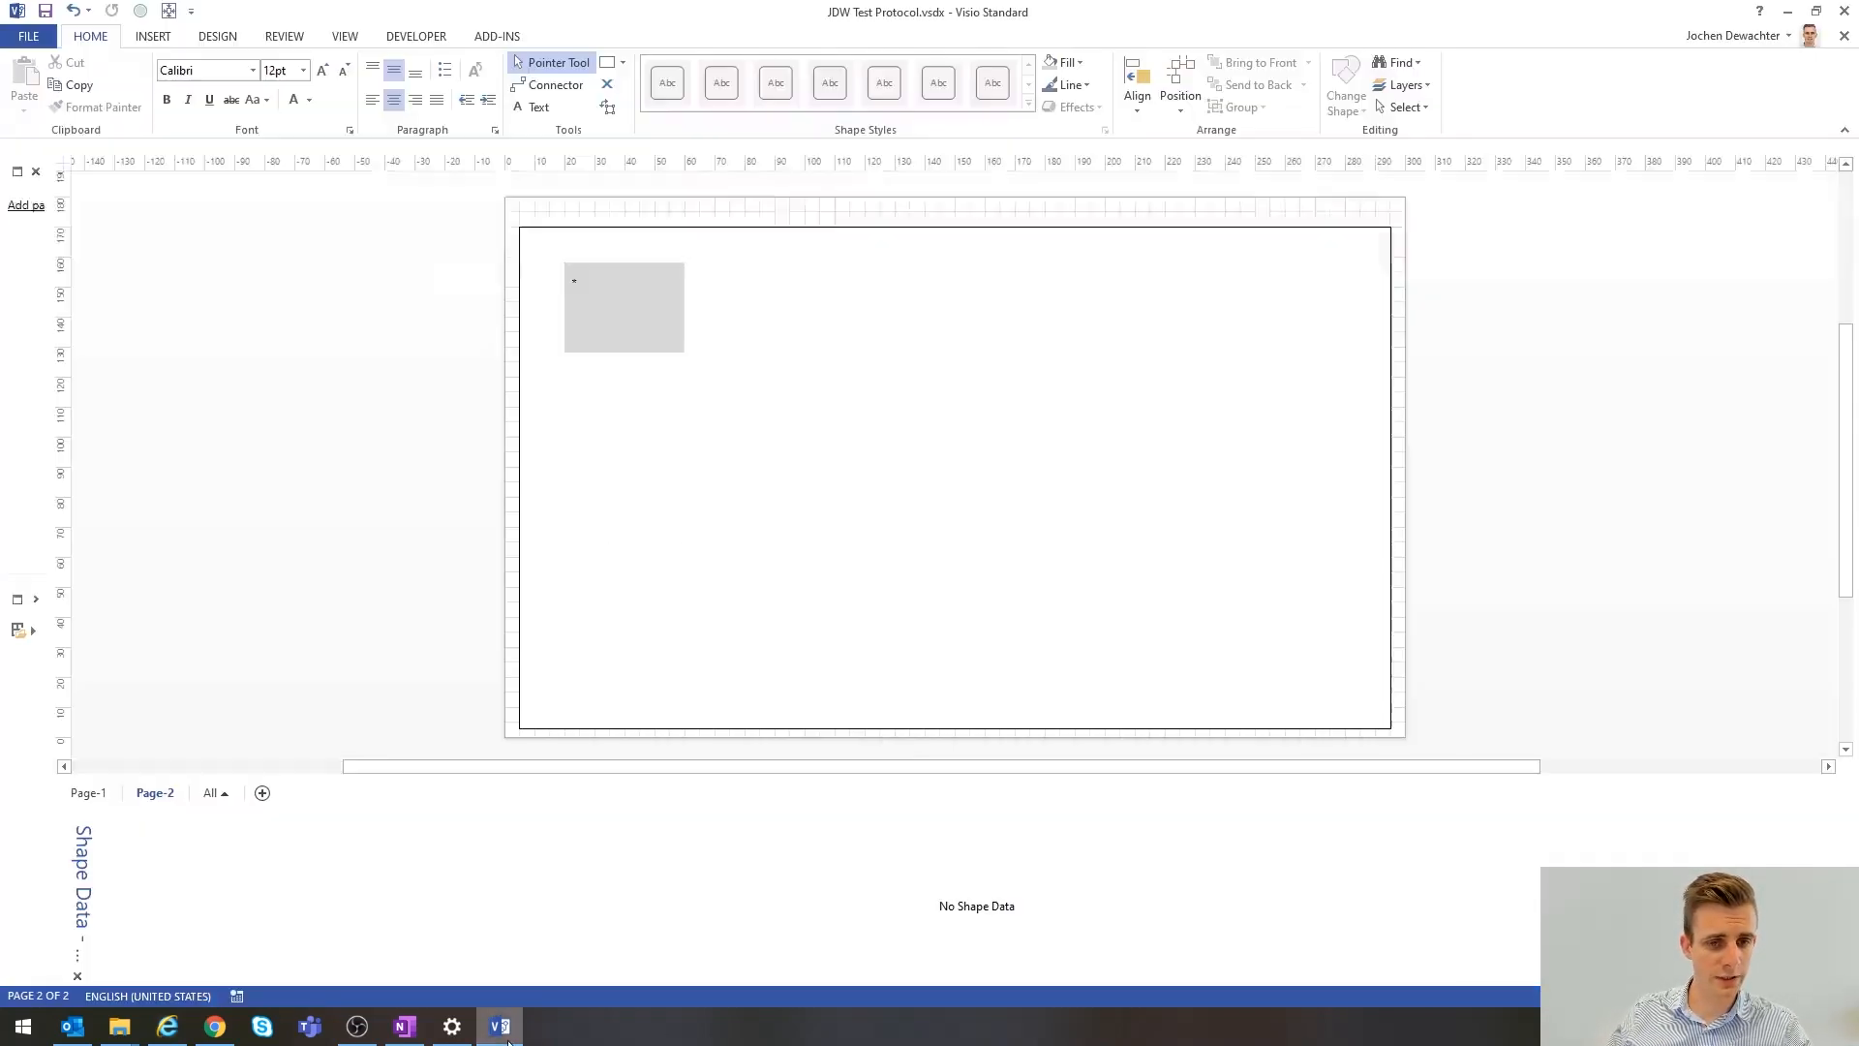
pyautogui.click(746, 443)
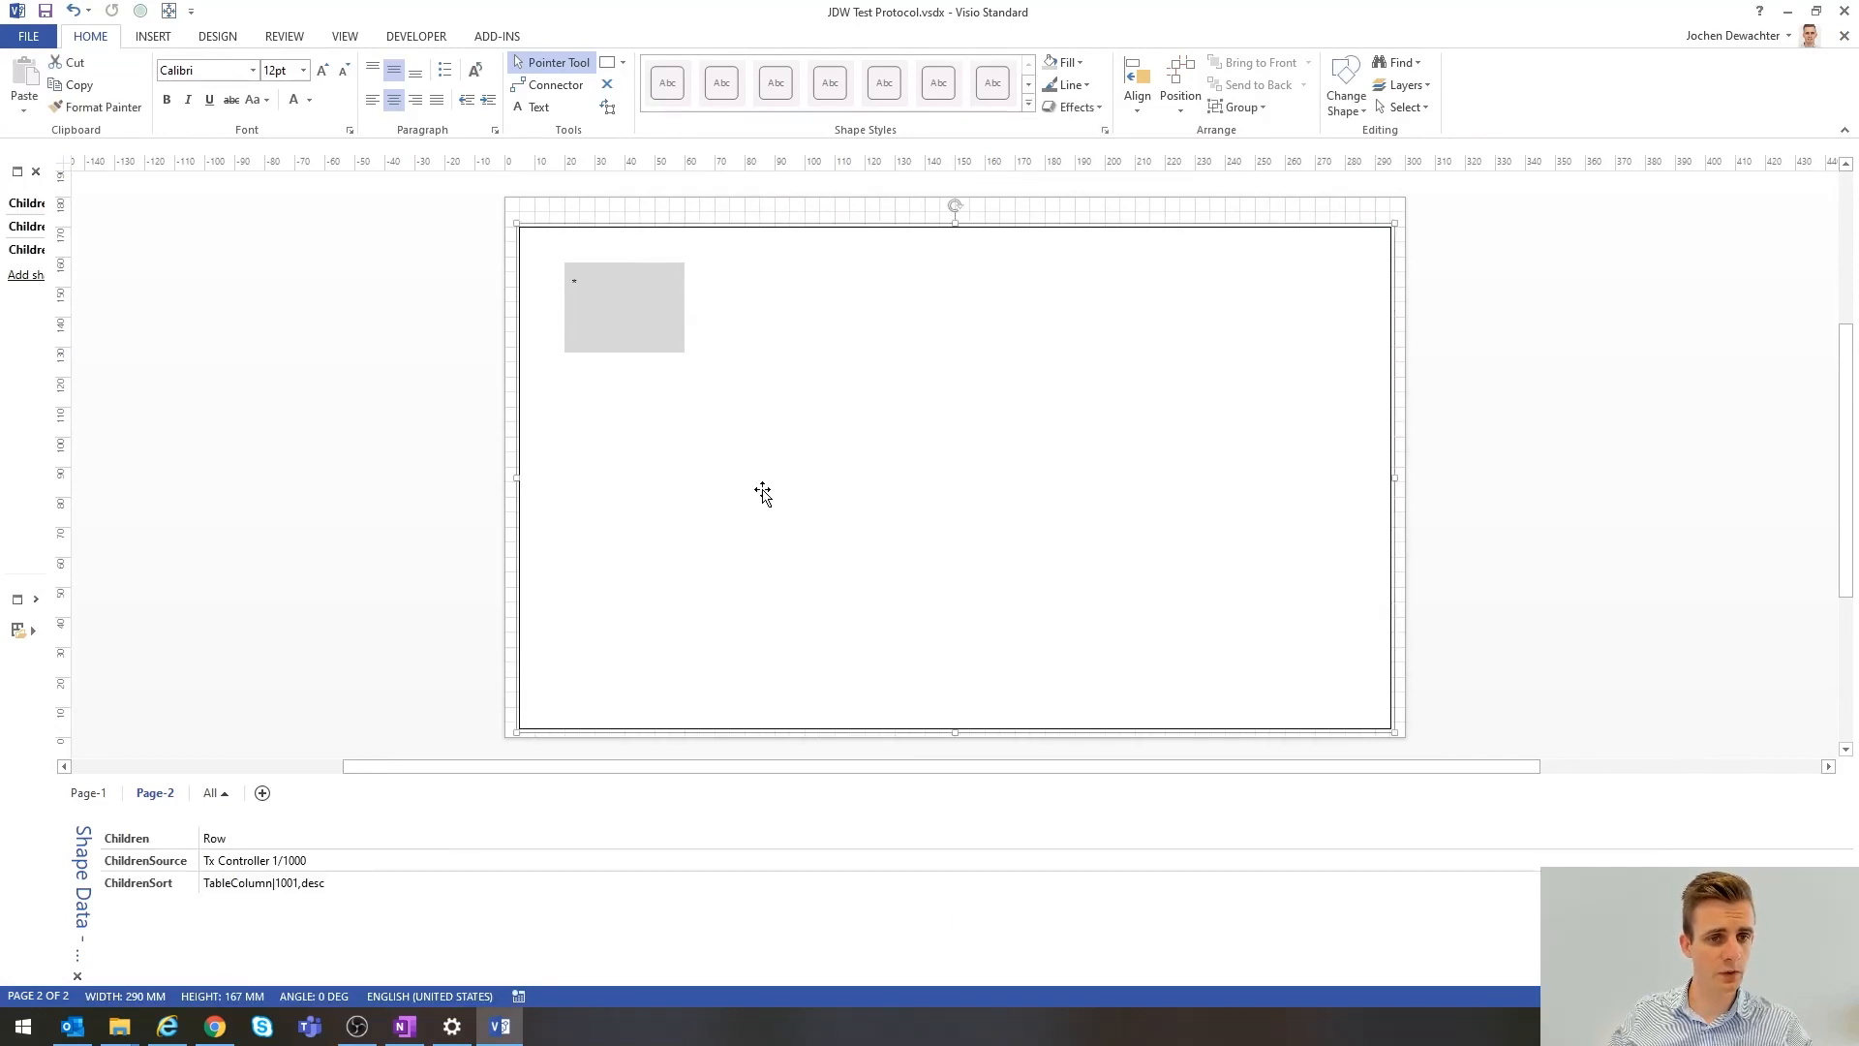
pyautogui.rightClick(429, 920)
pyautogui.click(492, 850)
pyautogui.click(868, 706)
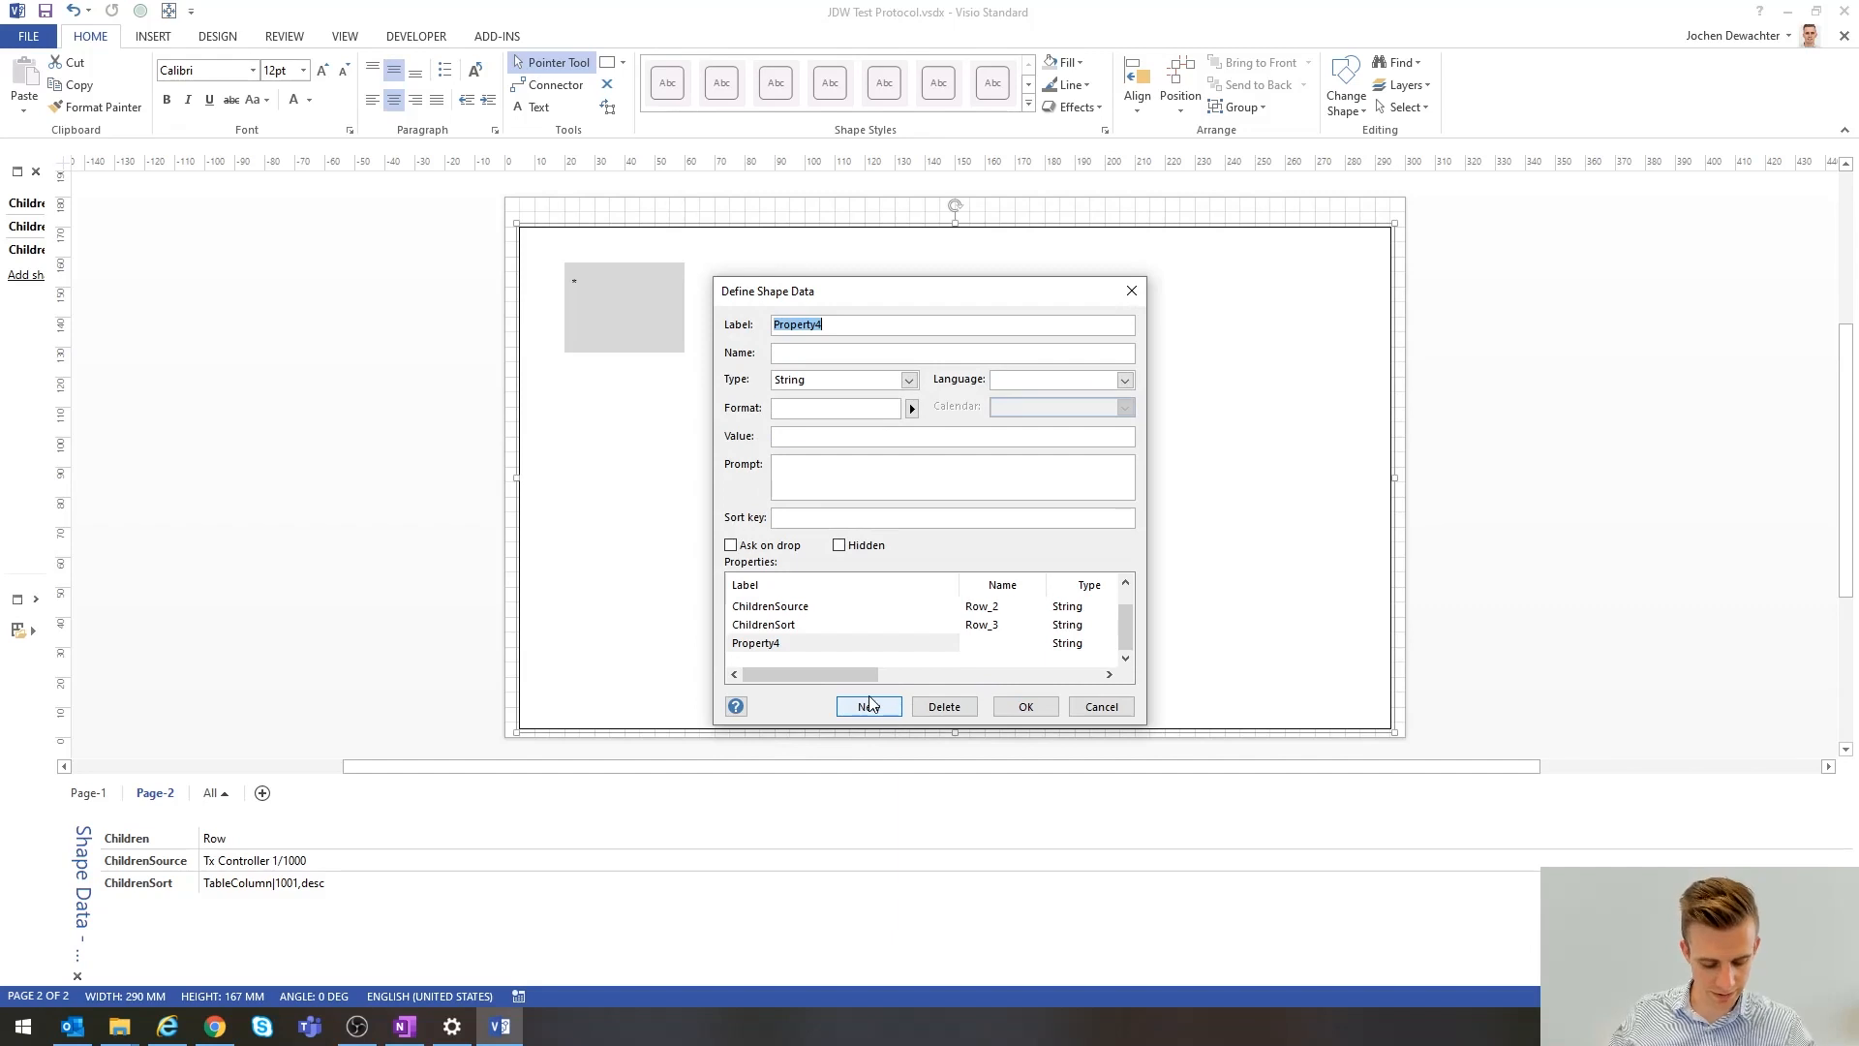
pyautogui.write('ChildrenPanel')
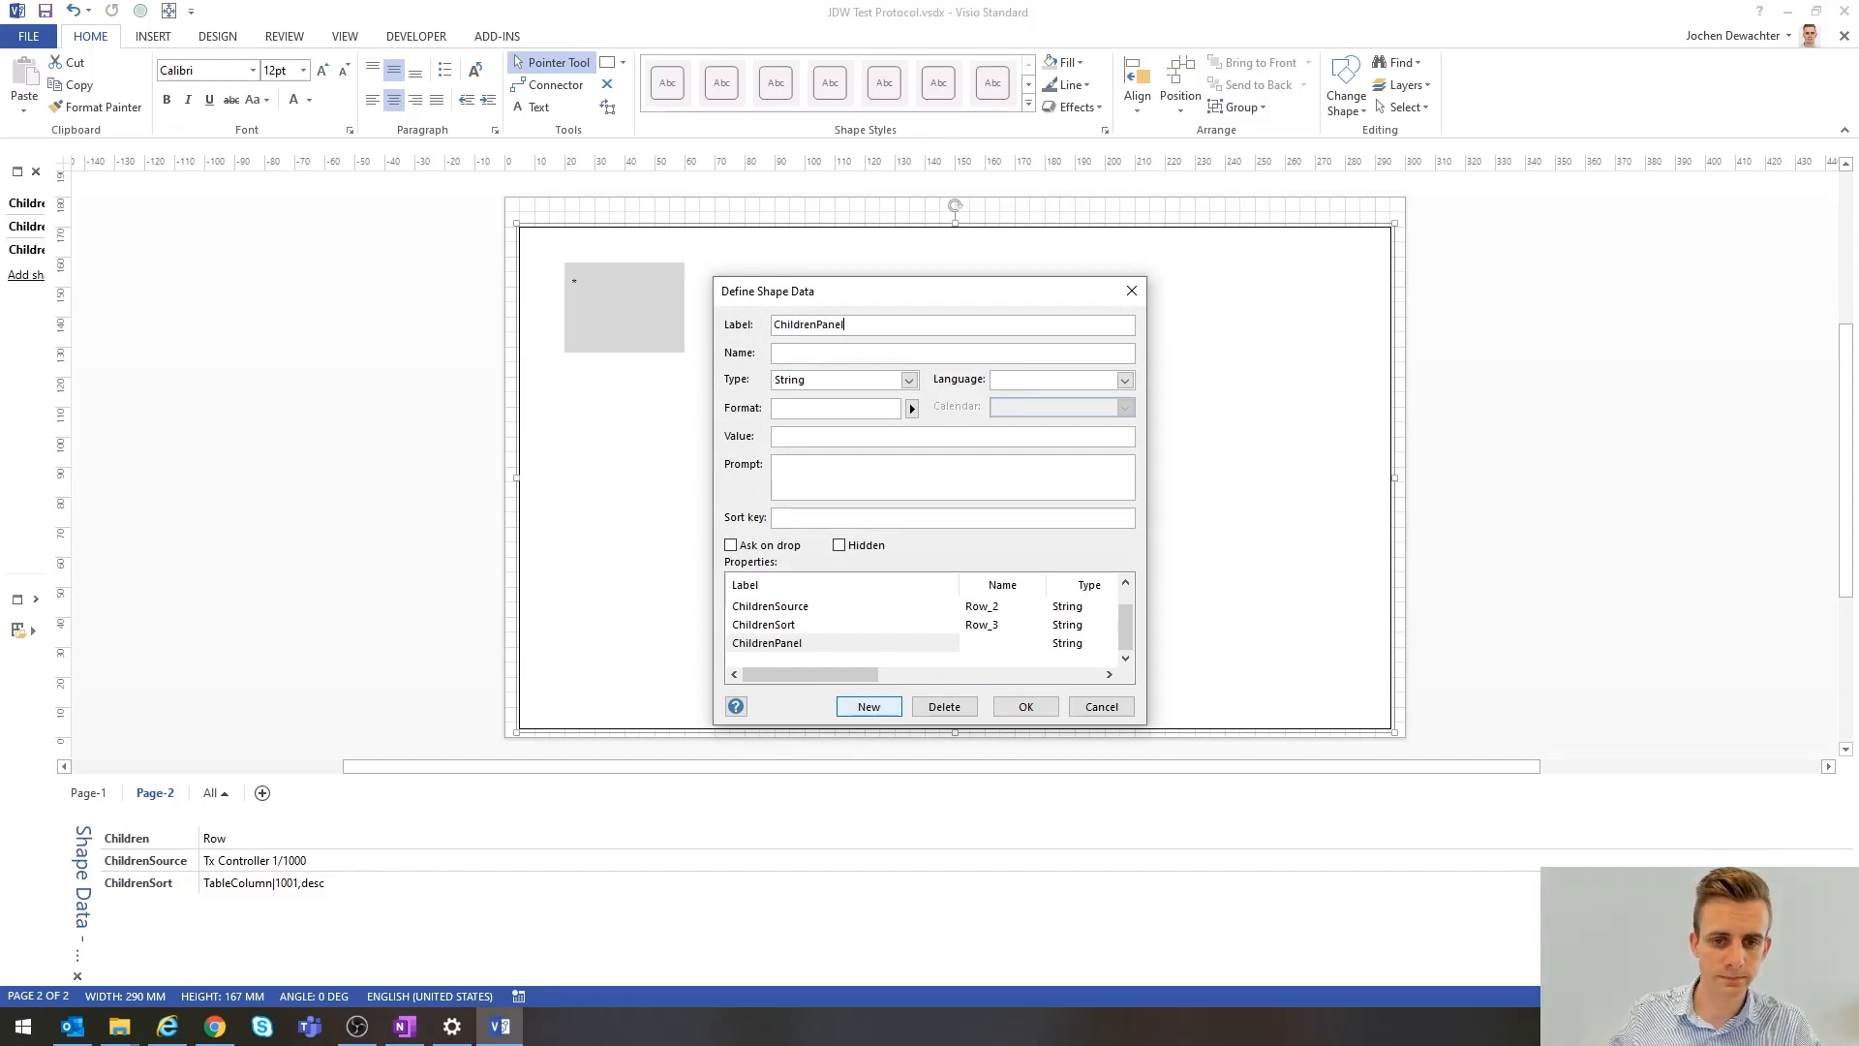
pyautogui.click(834, 436)
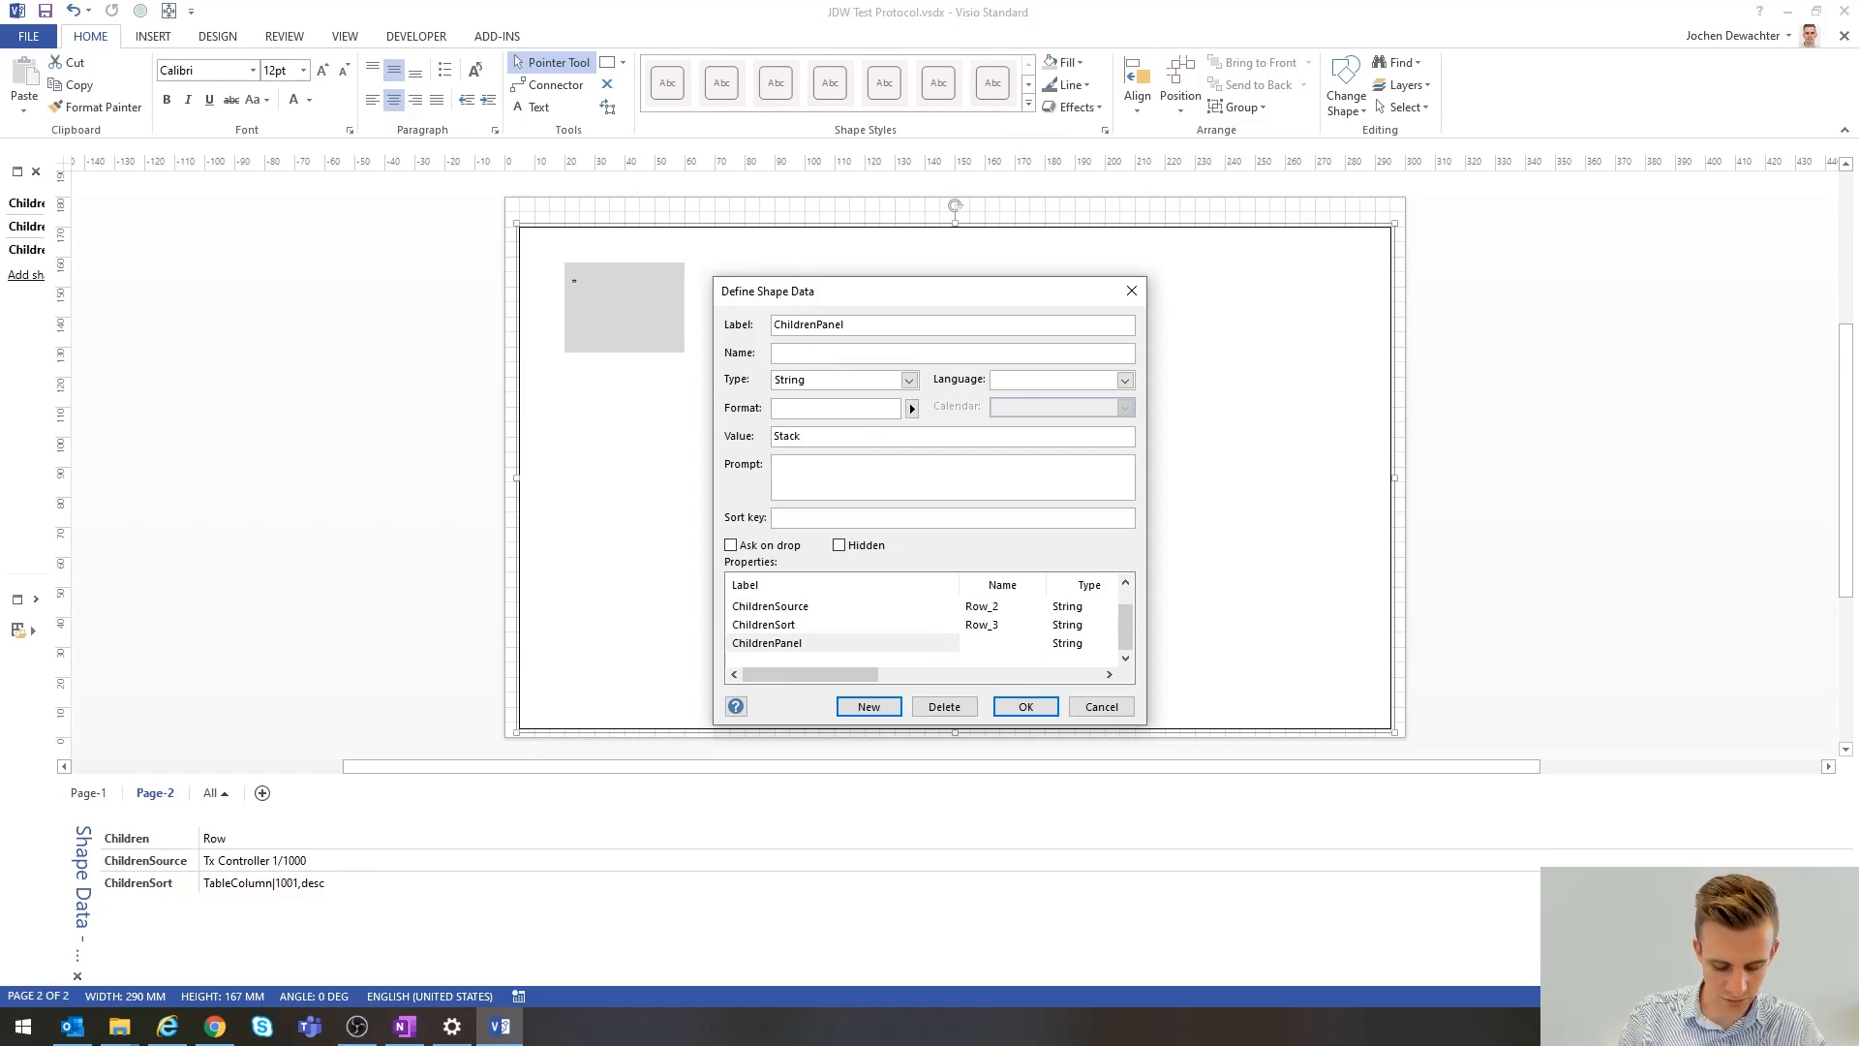
pyautogui.write('cal')
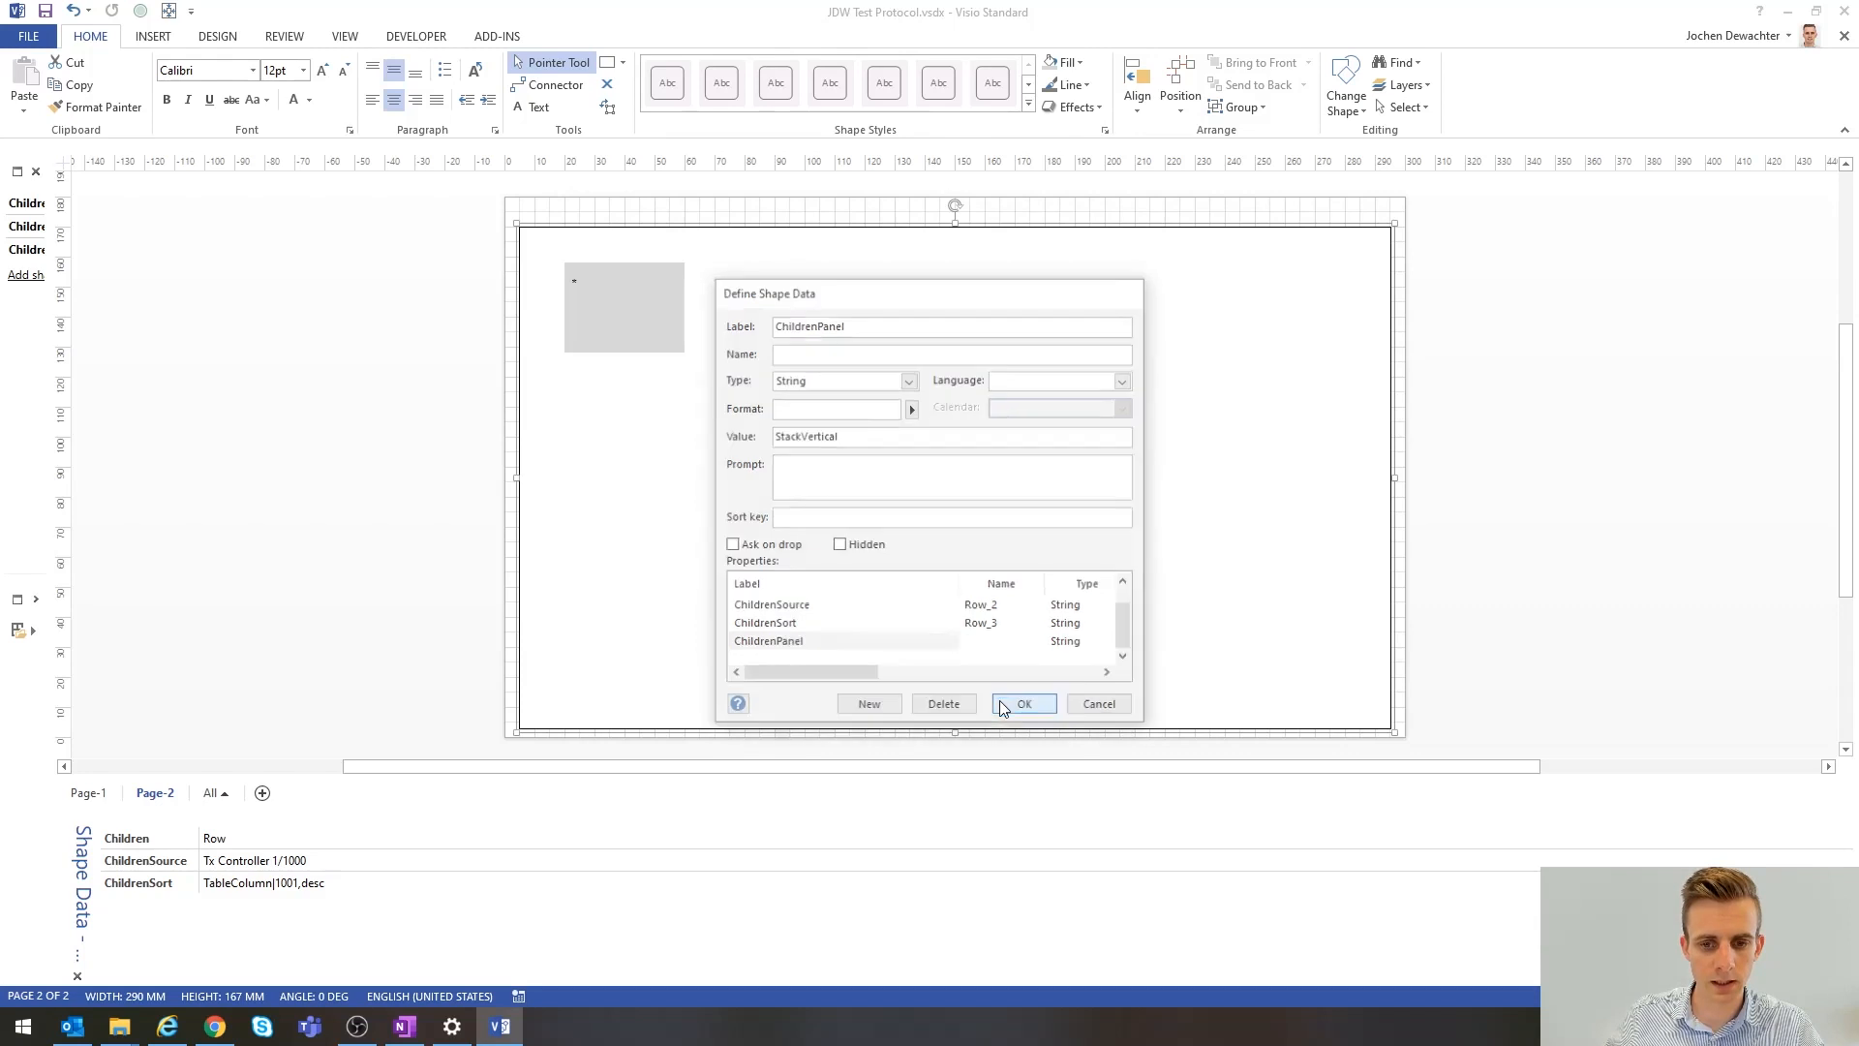
pyautogui.click(1012, 707)
pyautogui.click(418, 433)
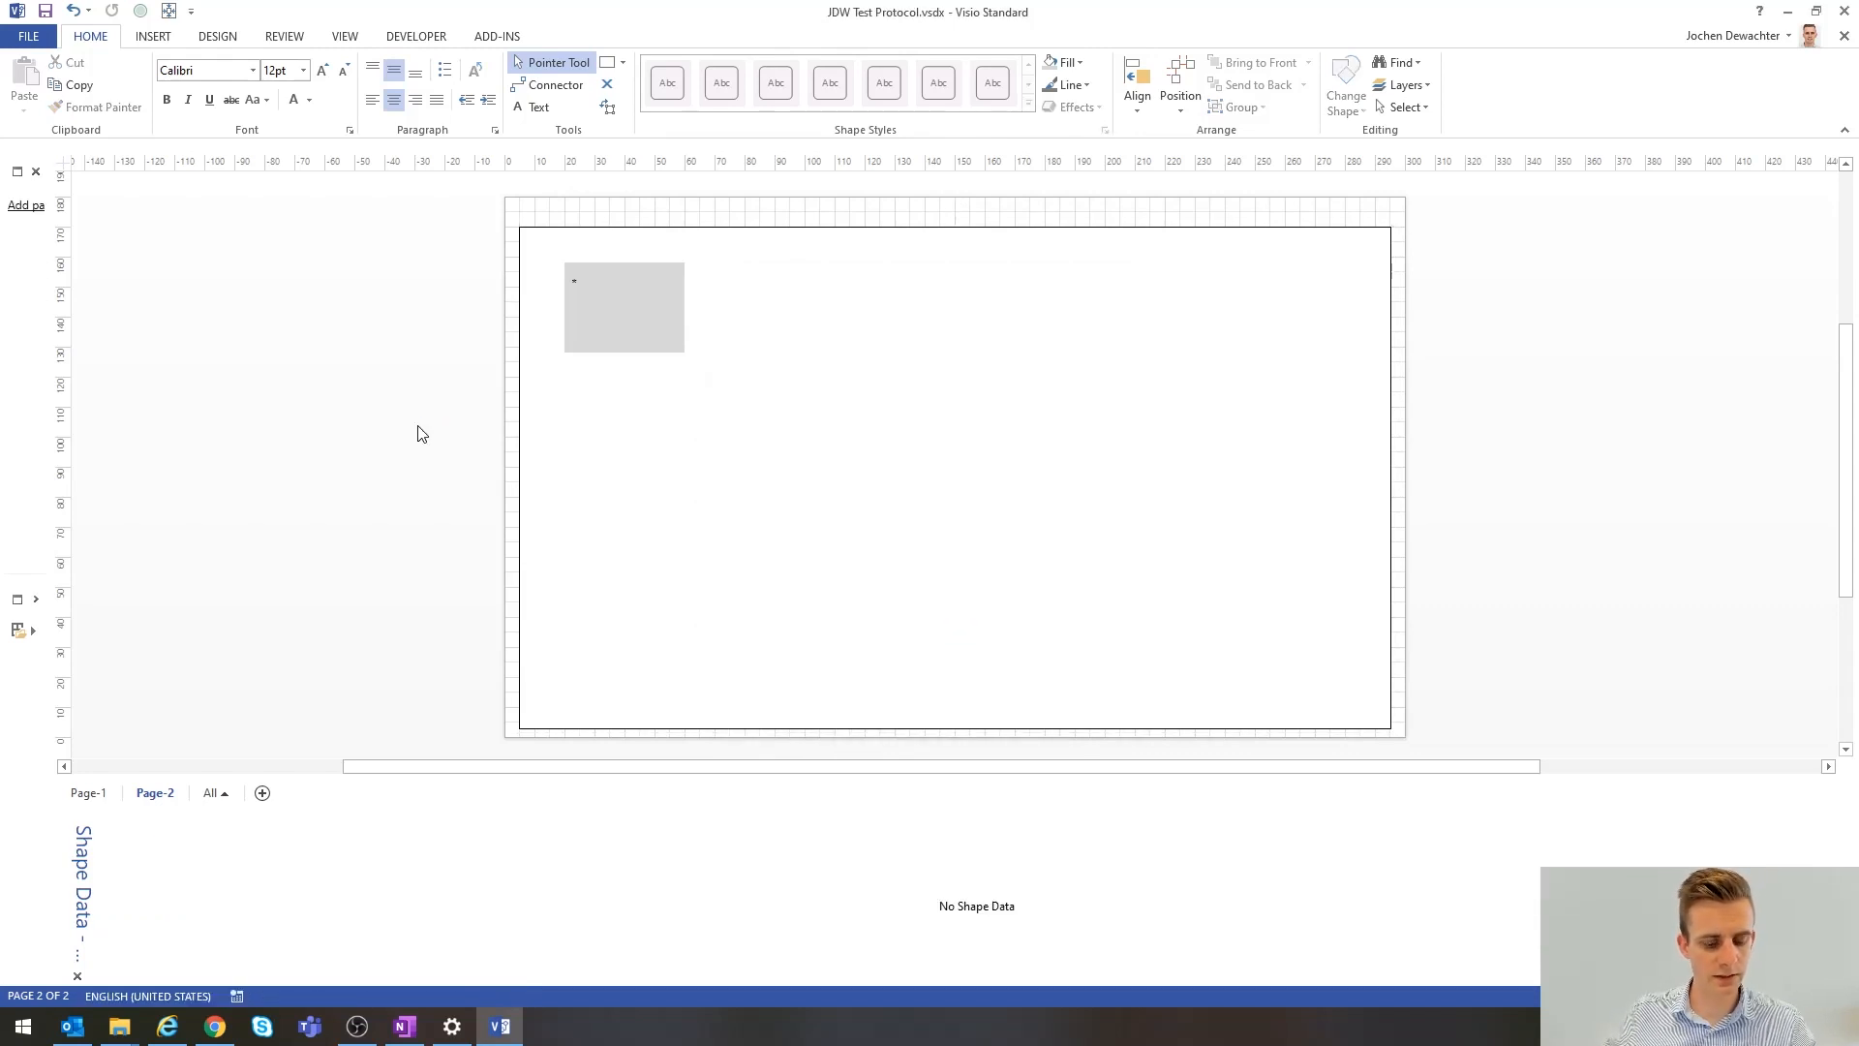
pyautogui.click(167, 1025)
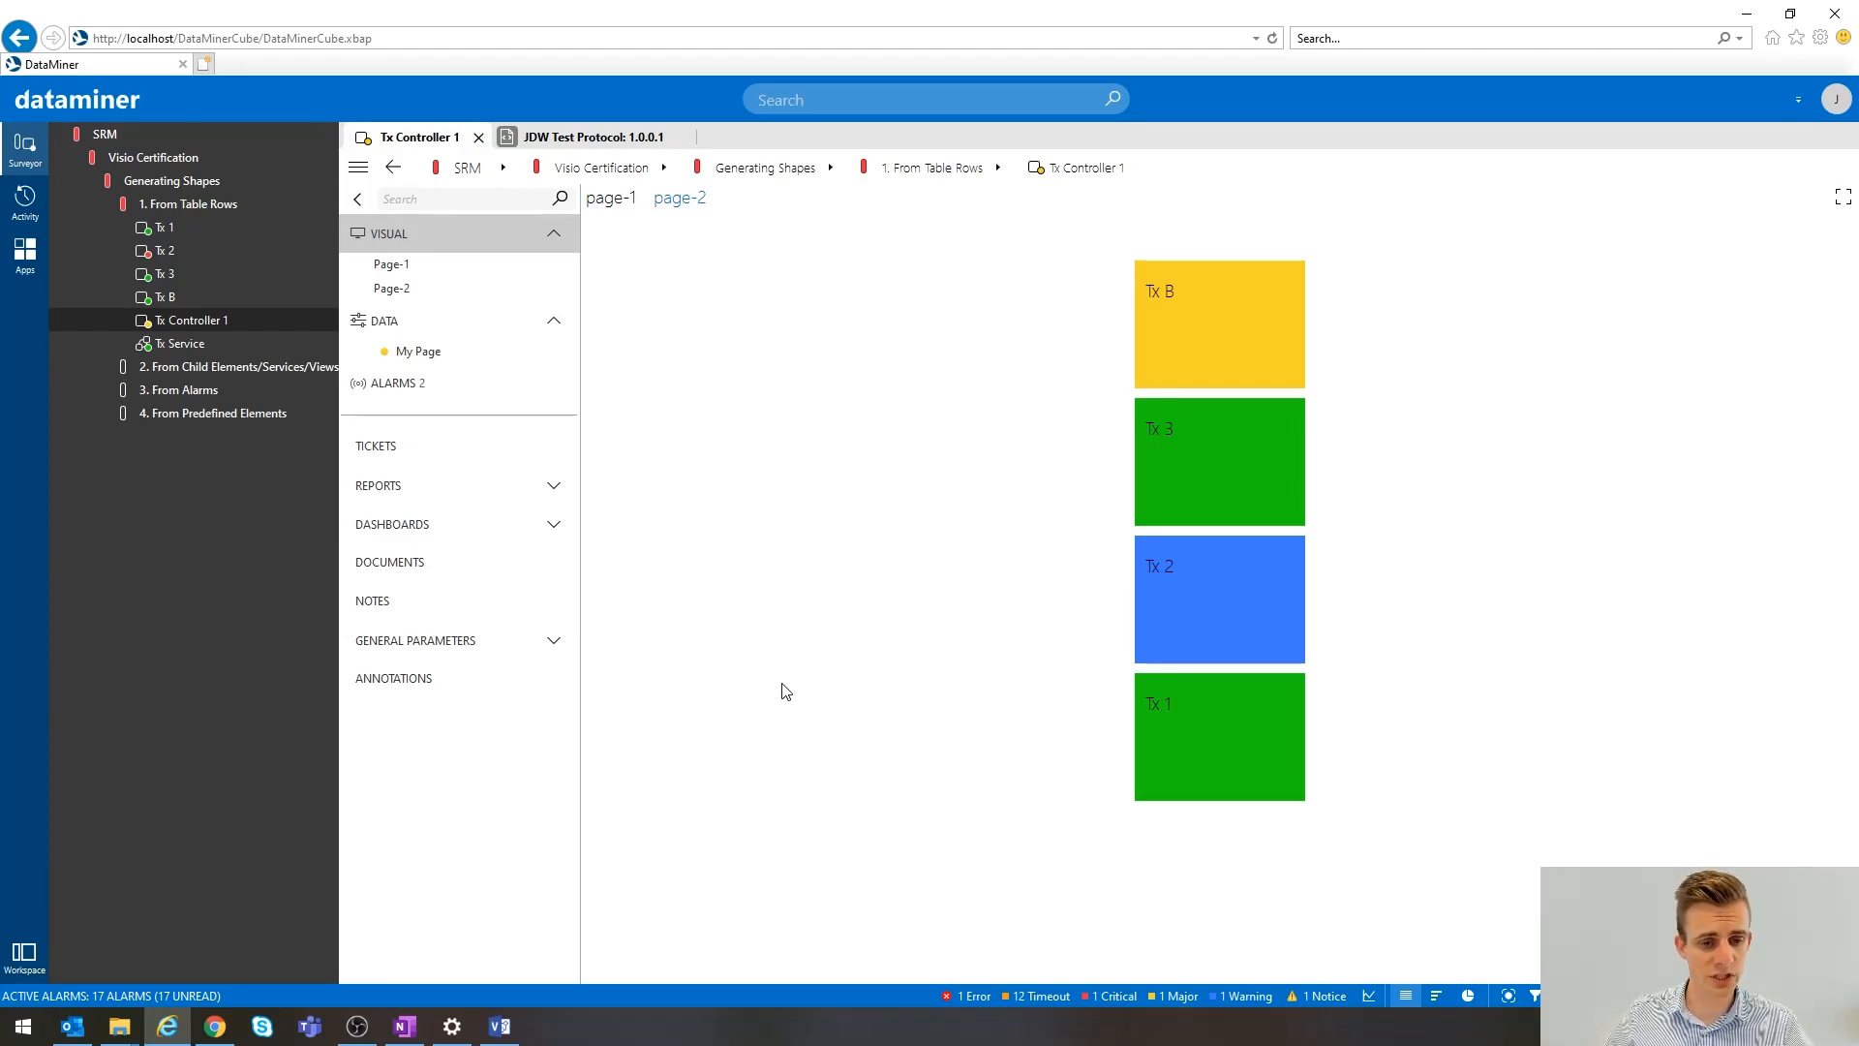
# - Switch to DataMiner Help in Chrome and examine the child-level and group-level shape data for table rows, including the ChildrenSort options
pyautogui.moveTo(213, 1034)
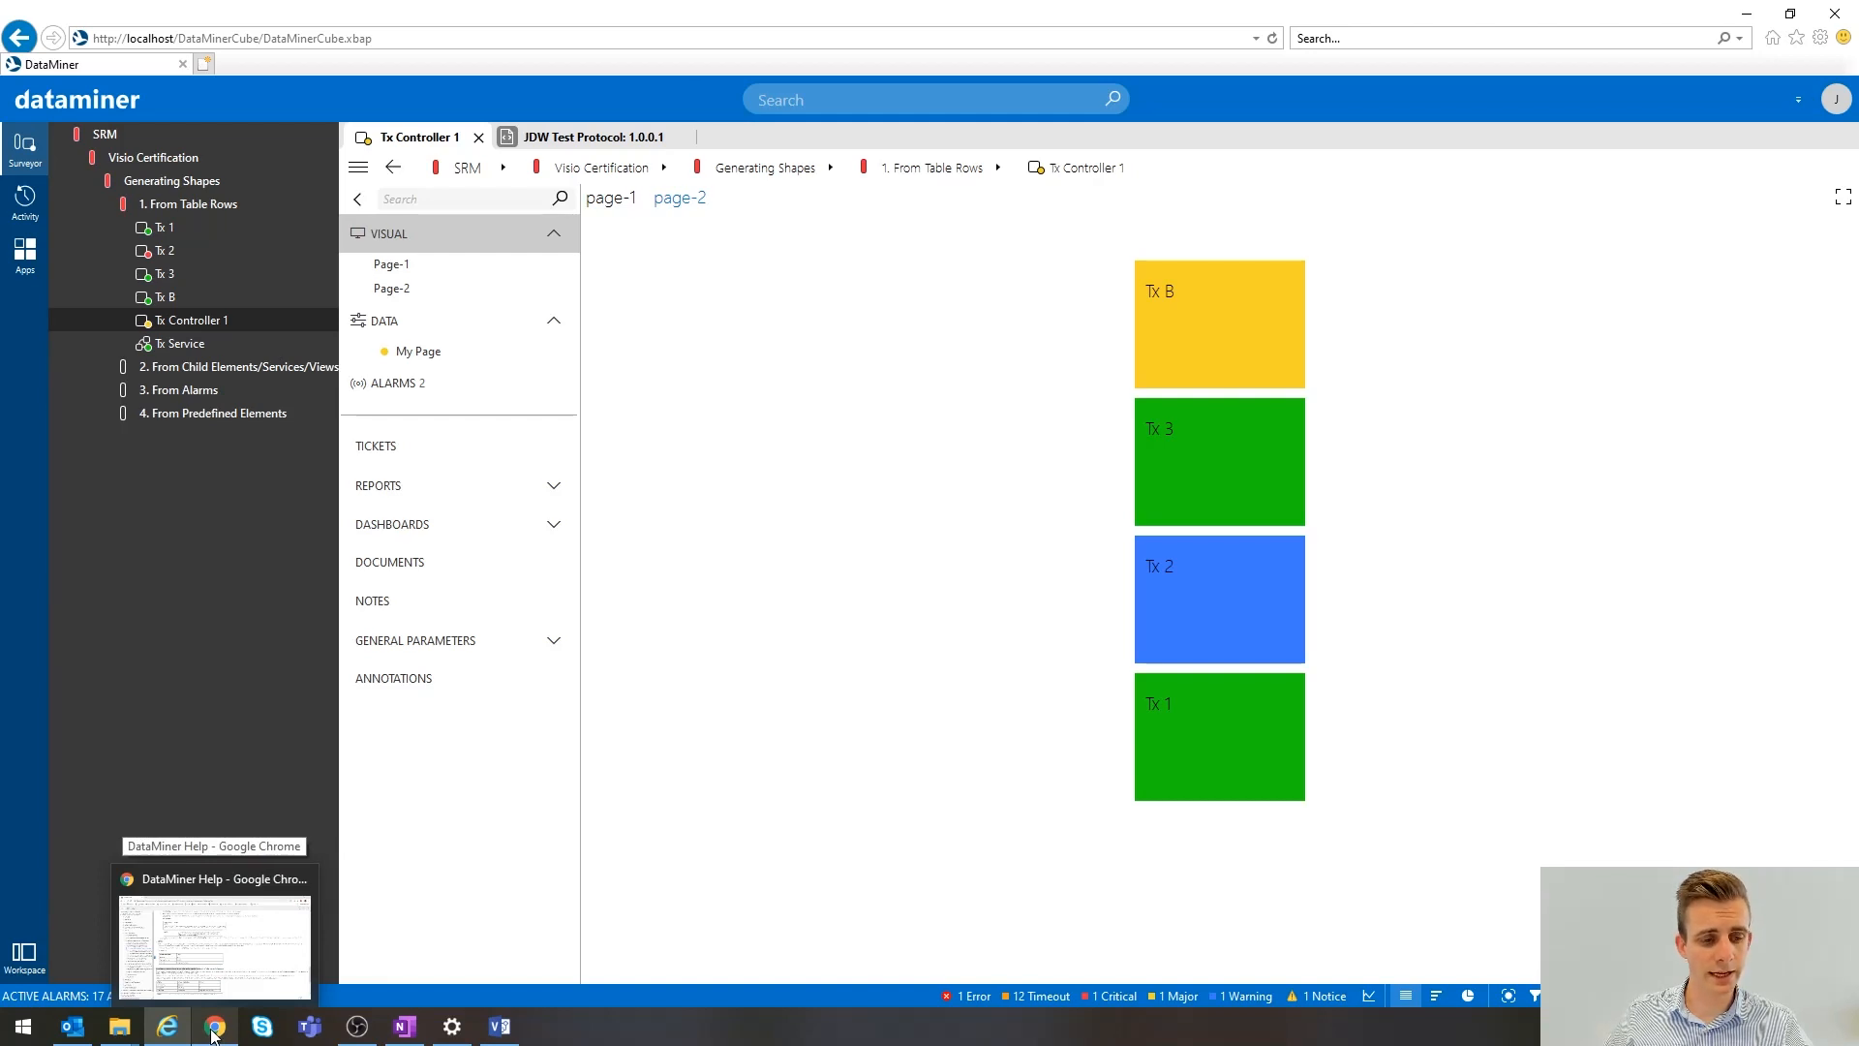
pyautogui.click(213, 1028)
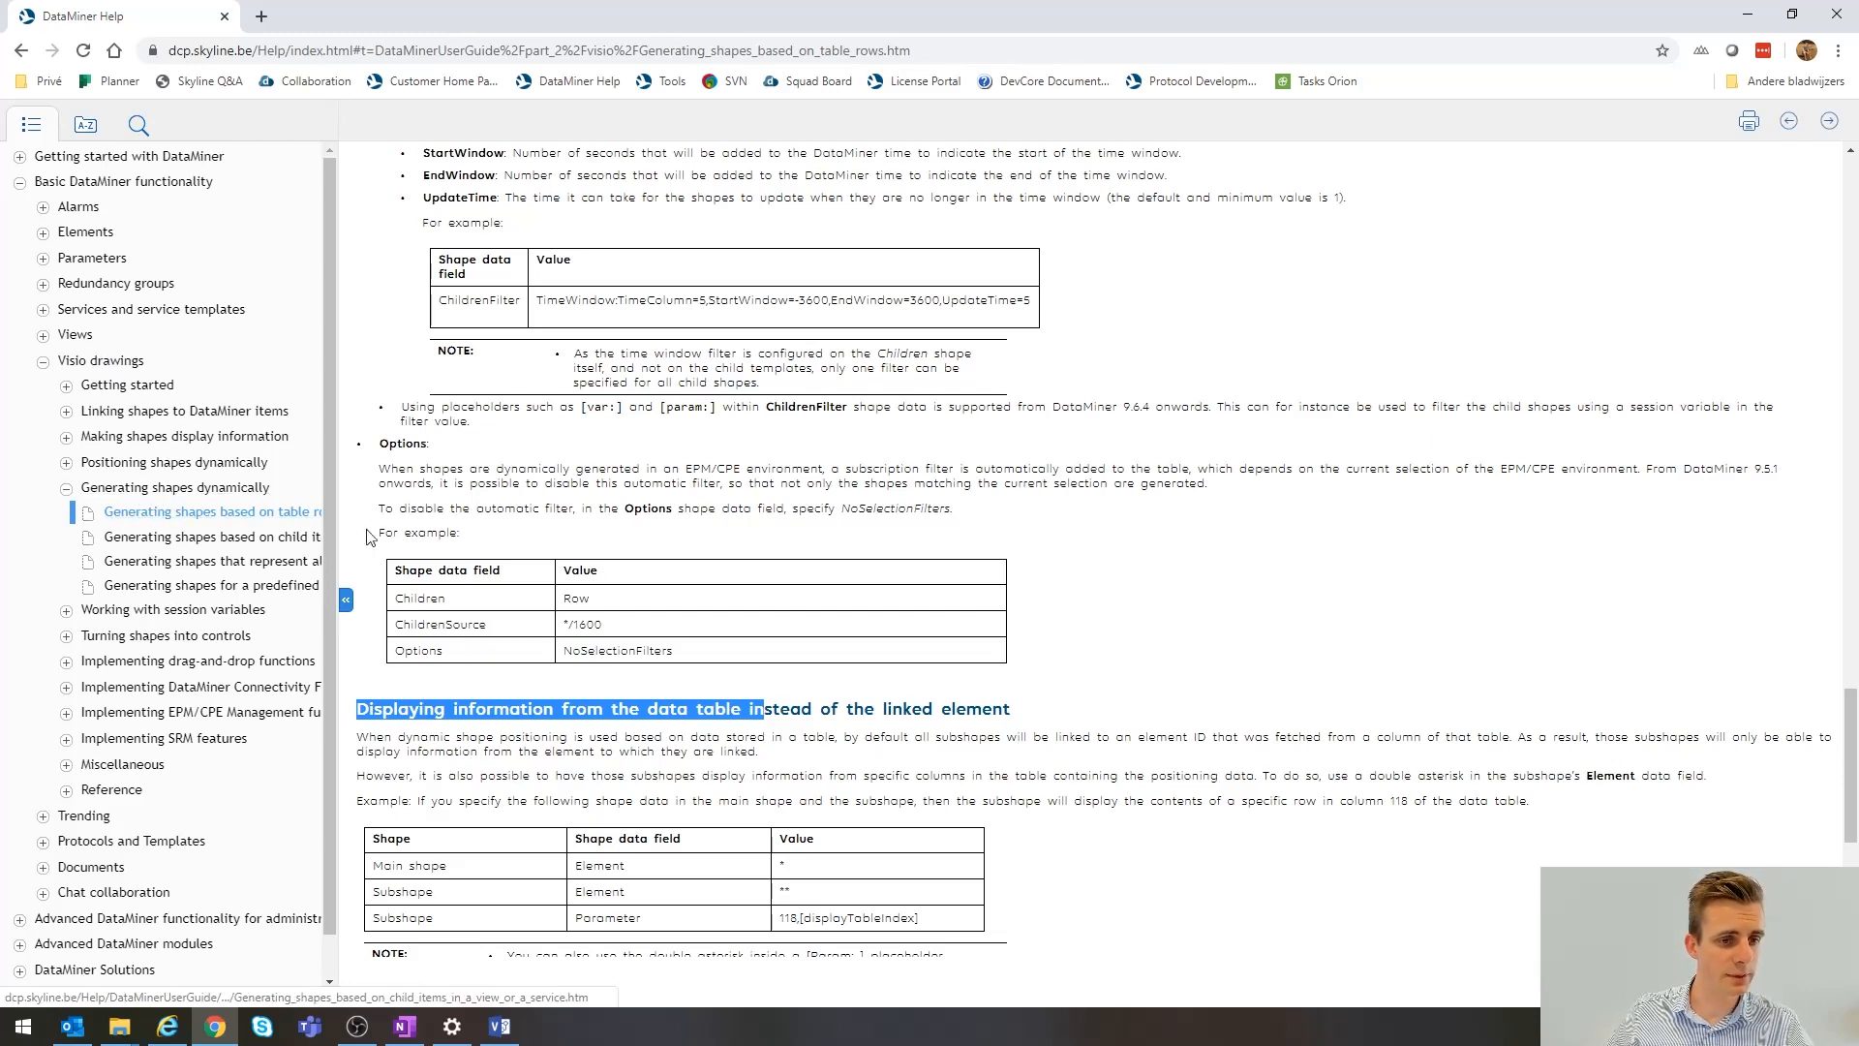
pyautogui.click(443, 526)
pyautogui.scroll(15, 368, 525)
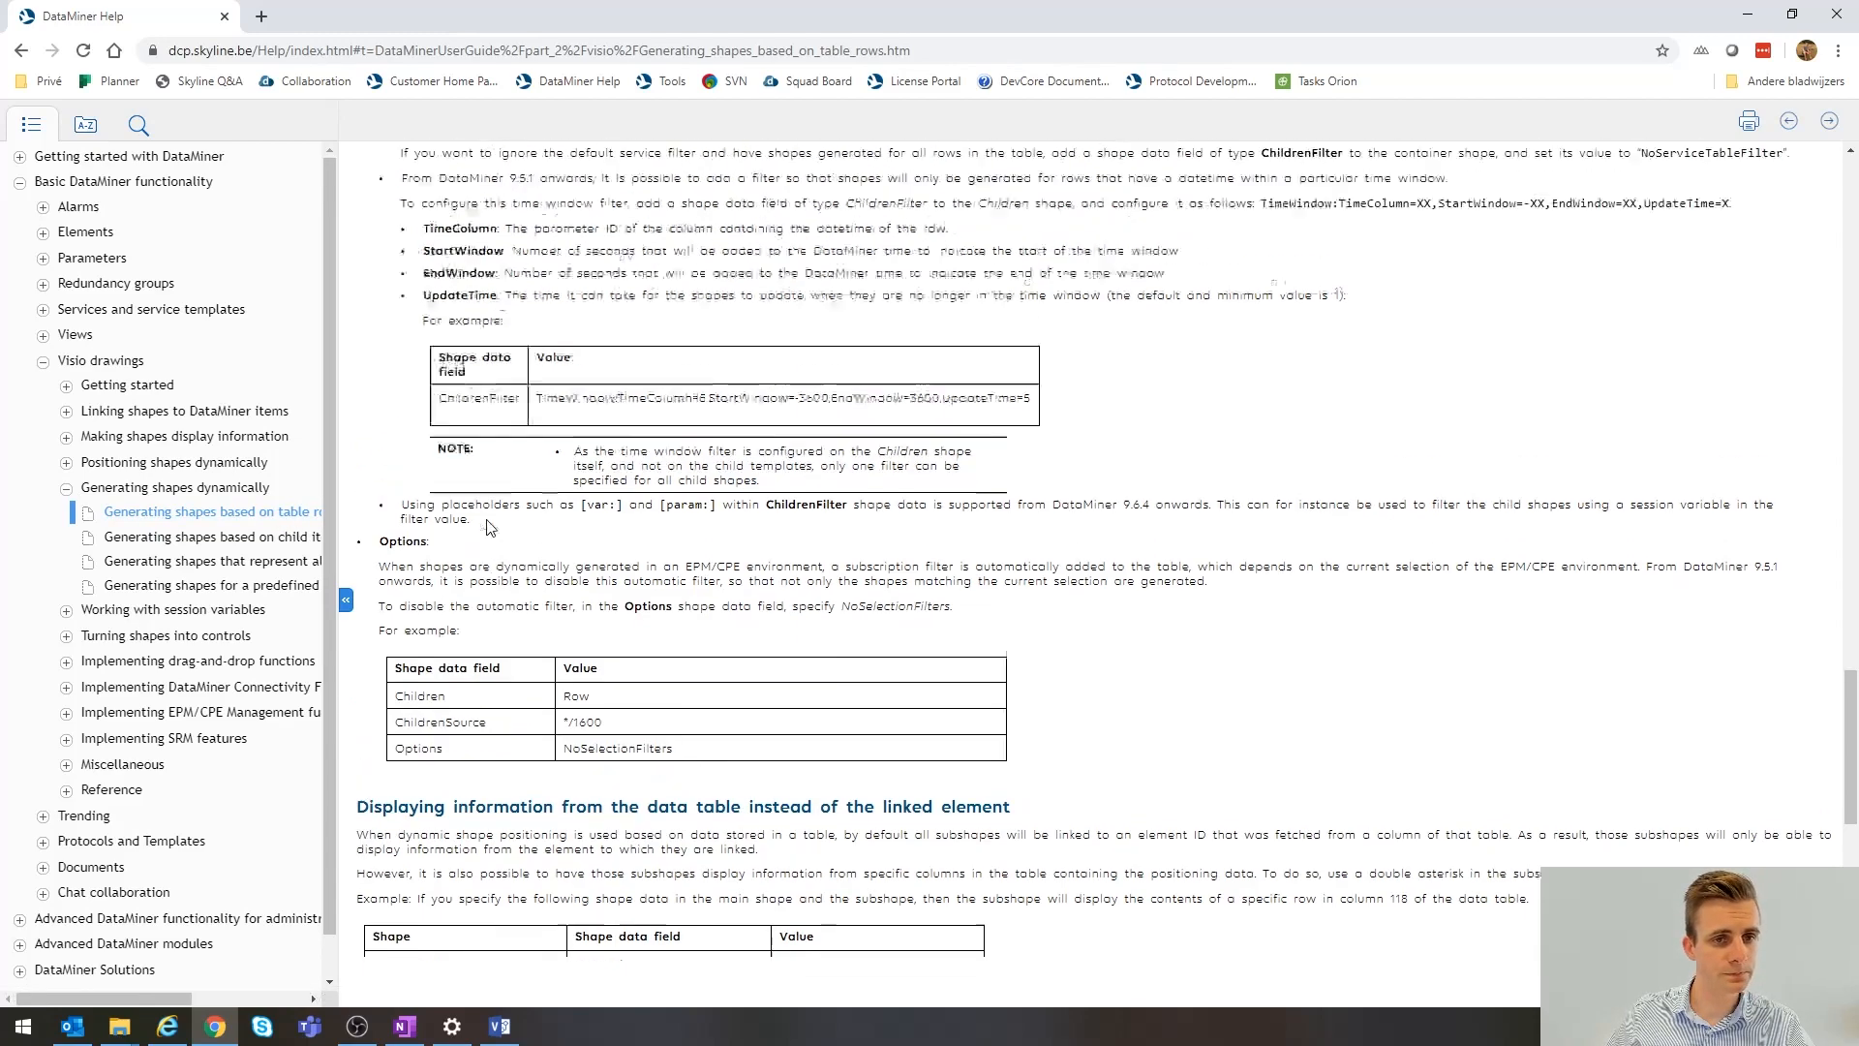
pyautogui.scroll(12, 487, 537)
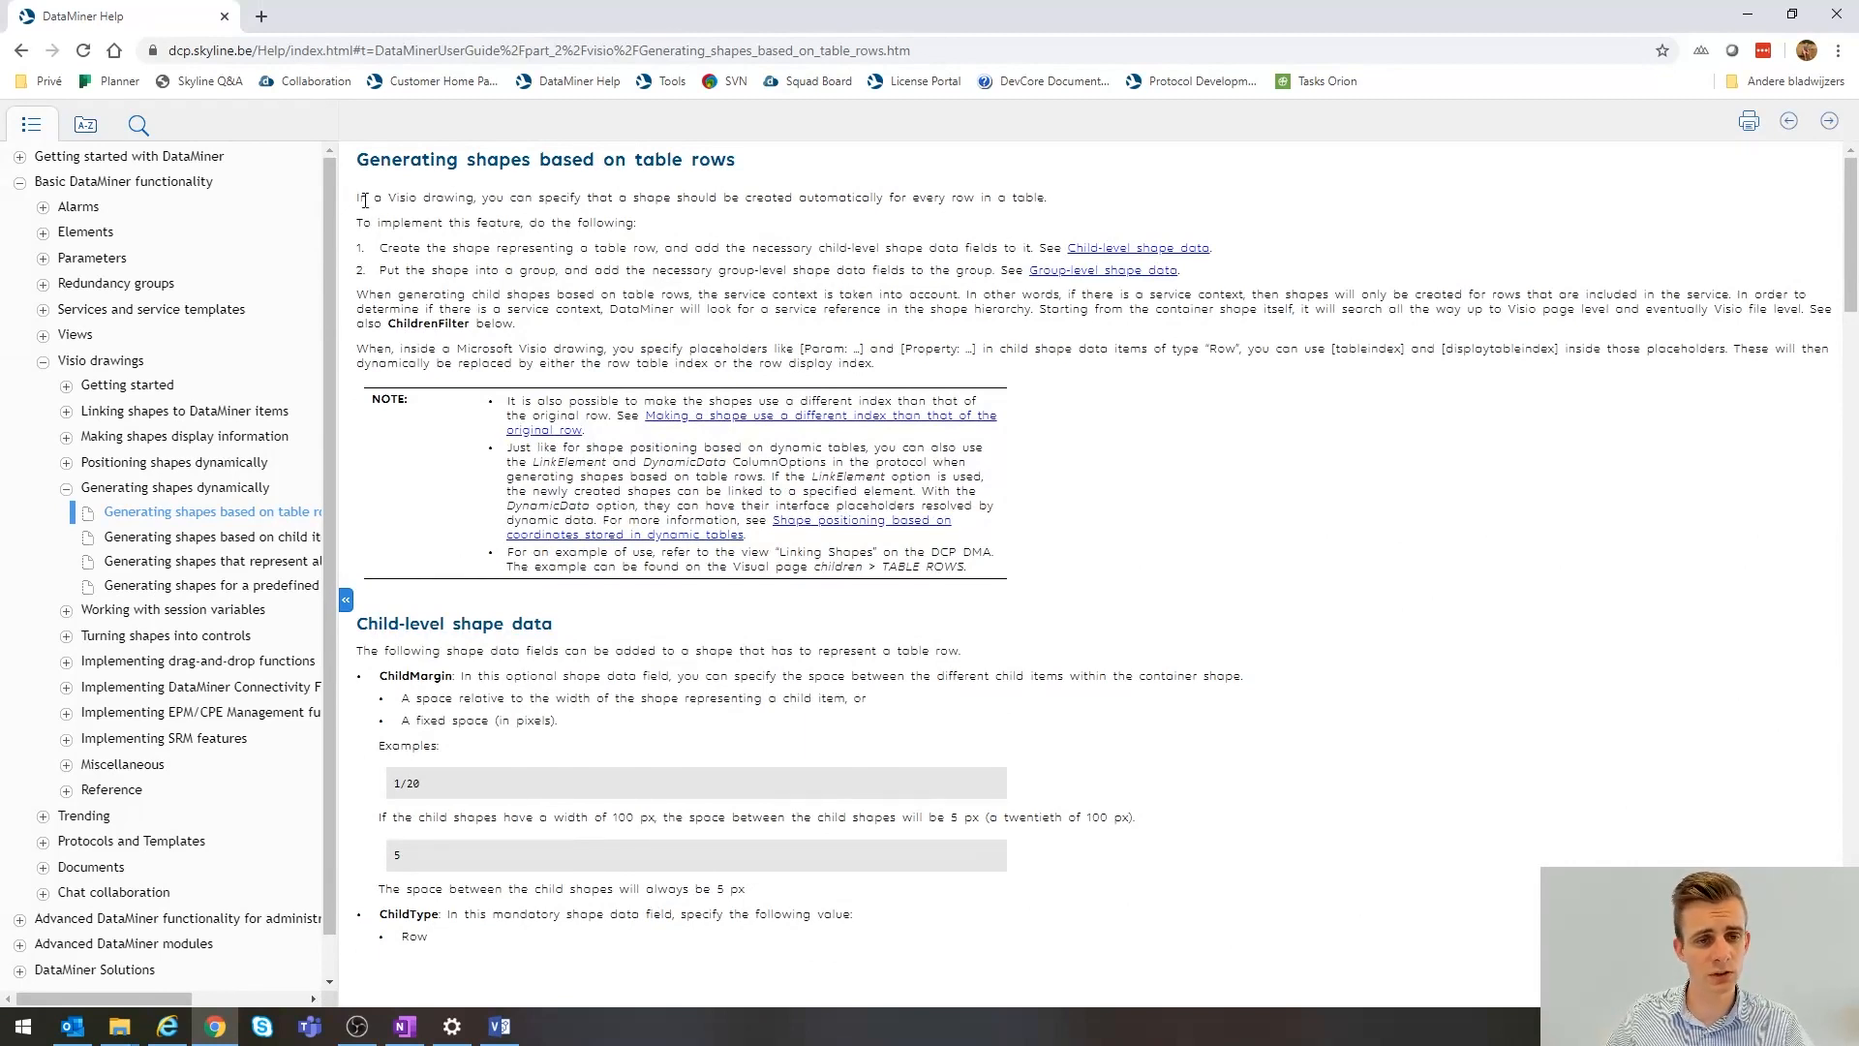
pyautogui.scroll(-2, 416, 572)
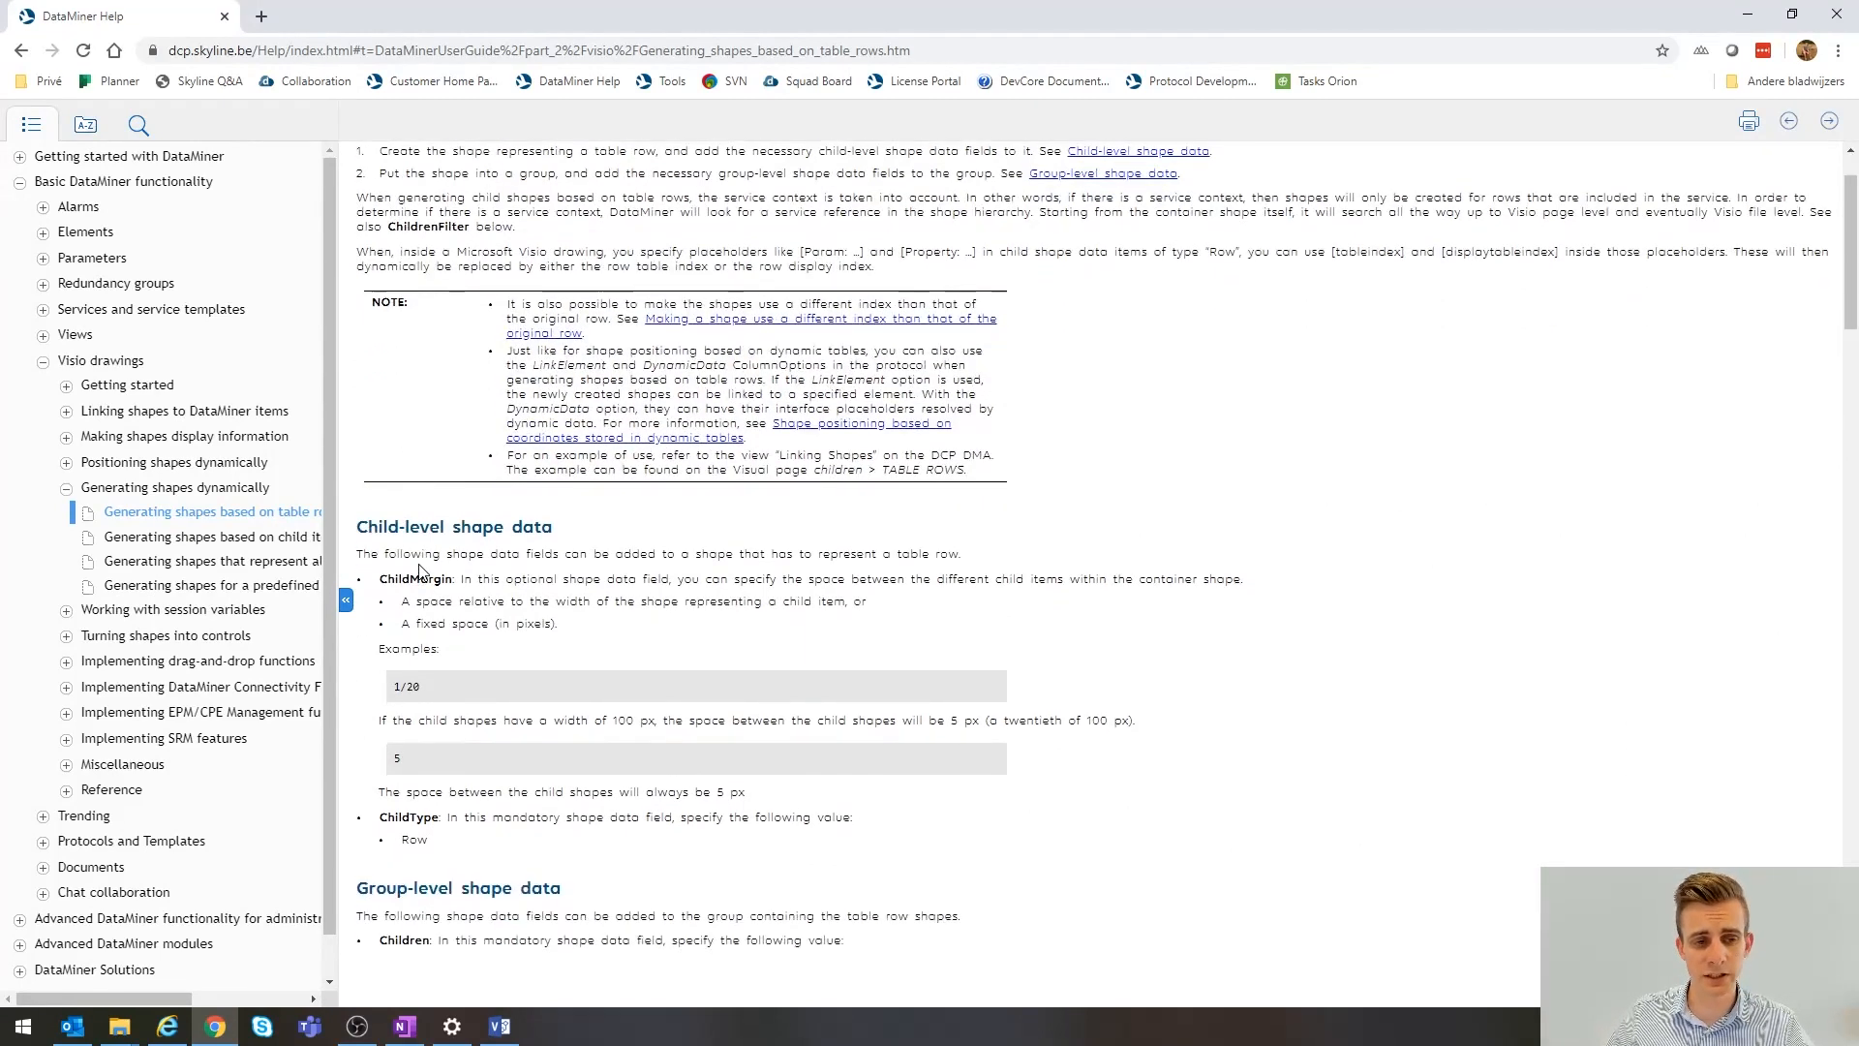
pyautogui.scroll(-2, 418, 571)
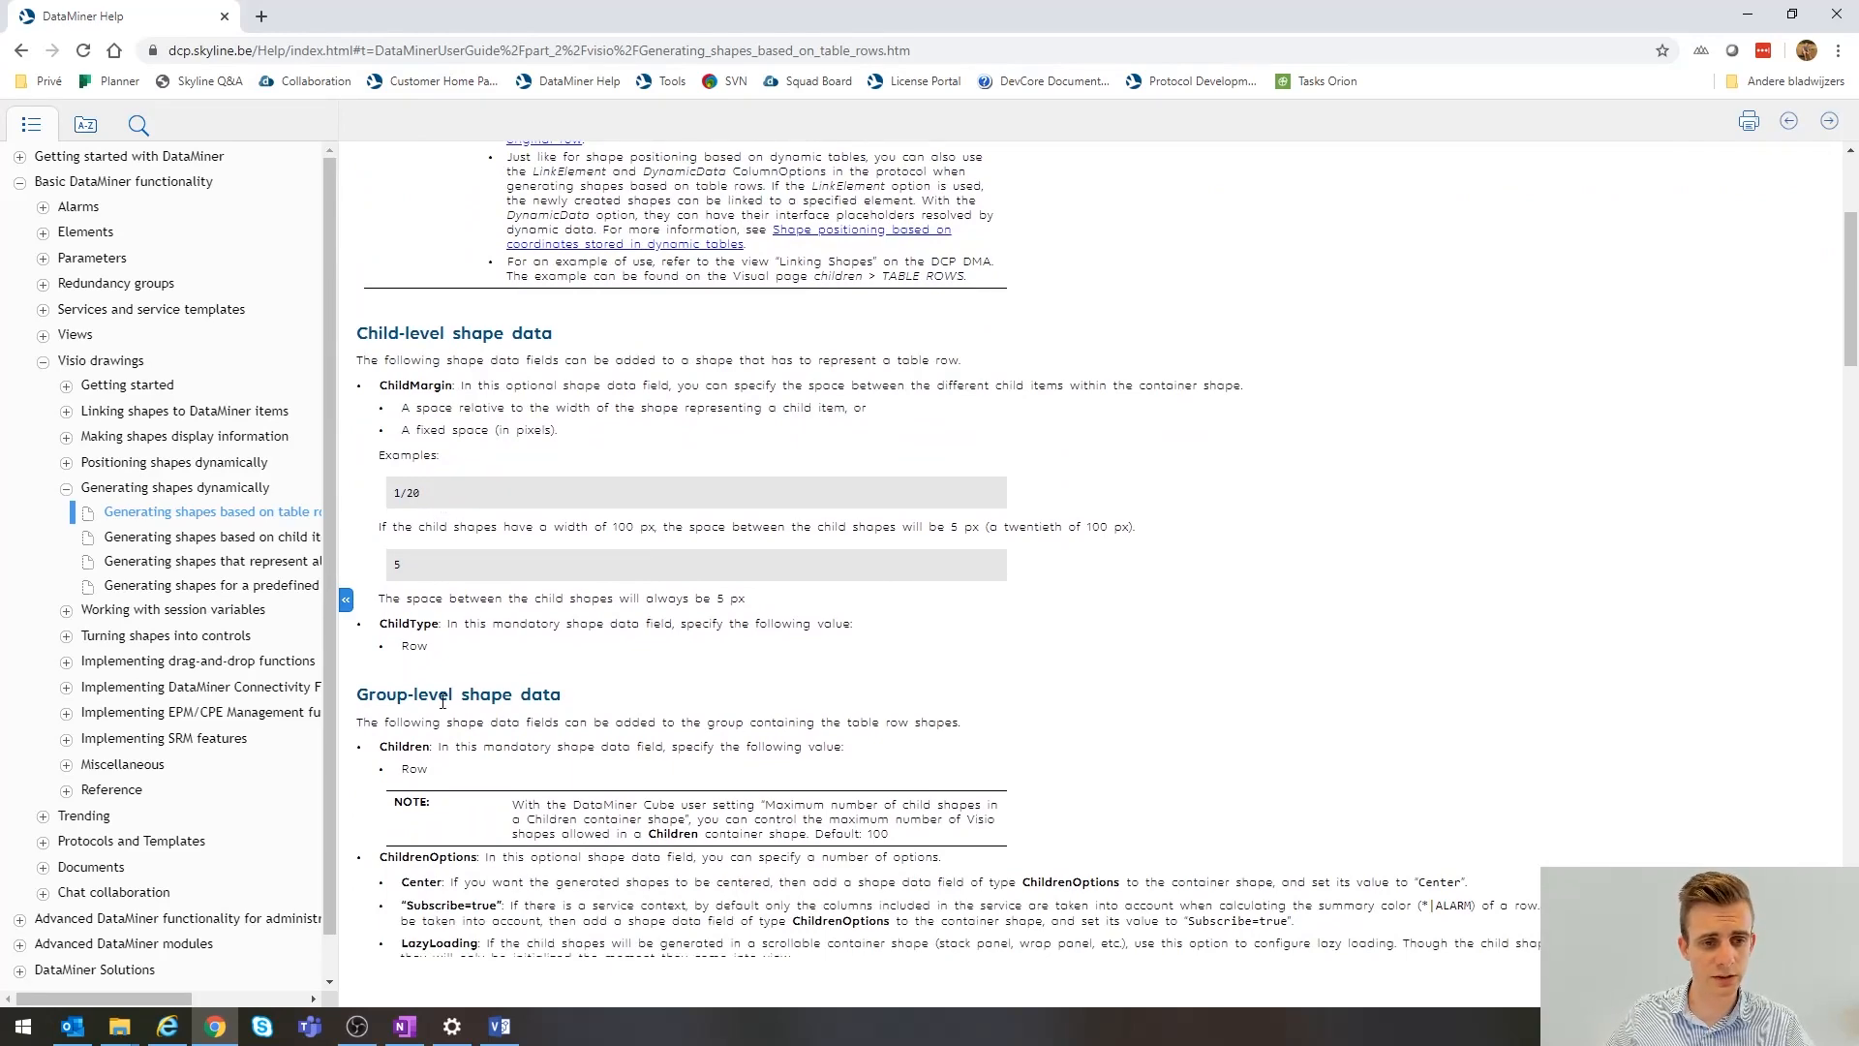
pyautogui.scroll(-3, 496, 666)
pyautogui.scroll(-2, 495, 664)
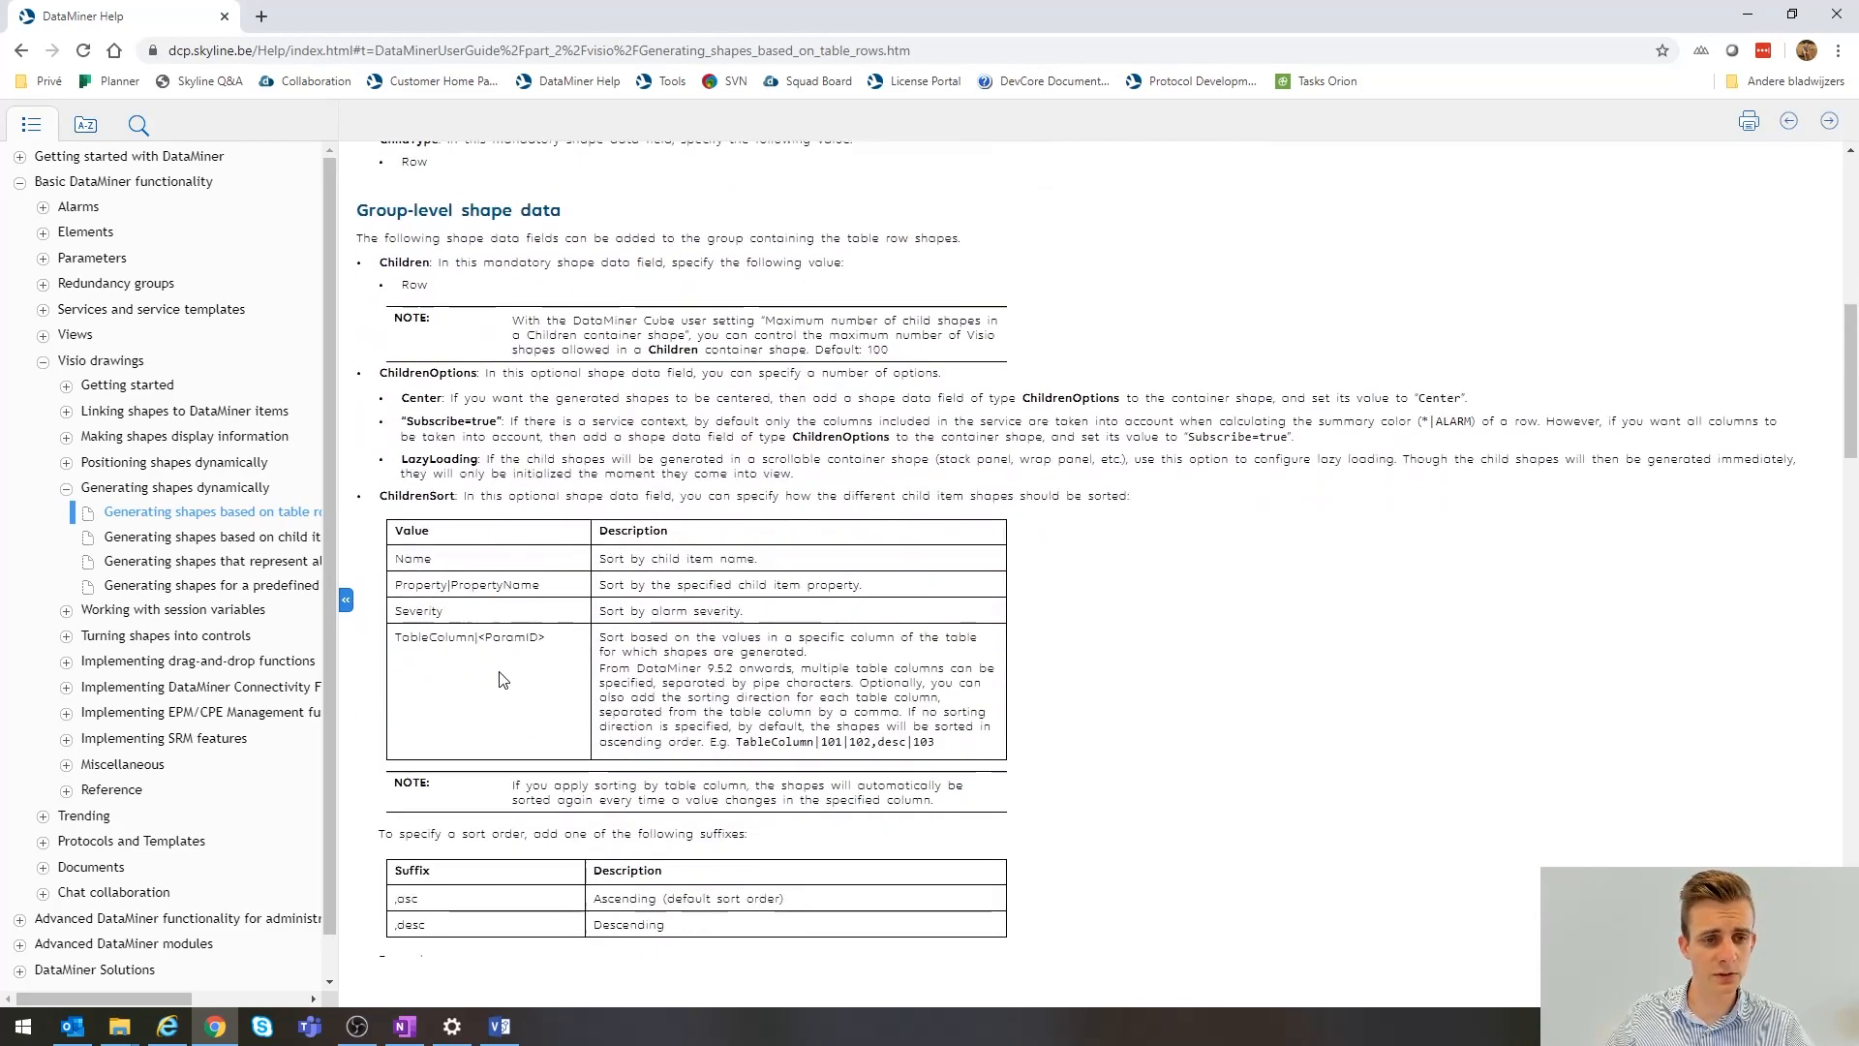
pyautogui.doubleClick(409, 500)
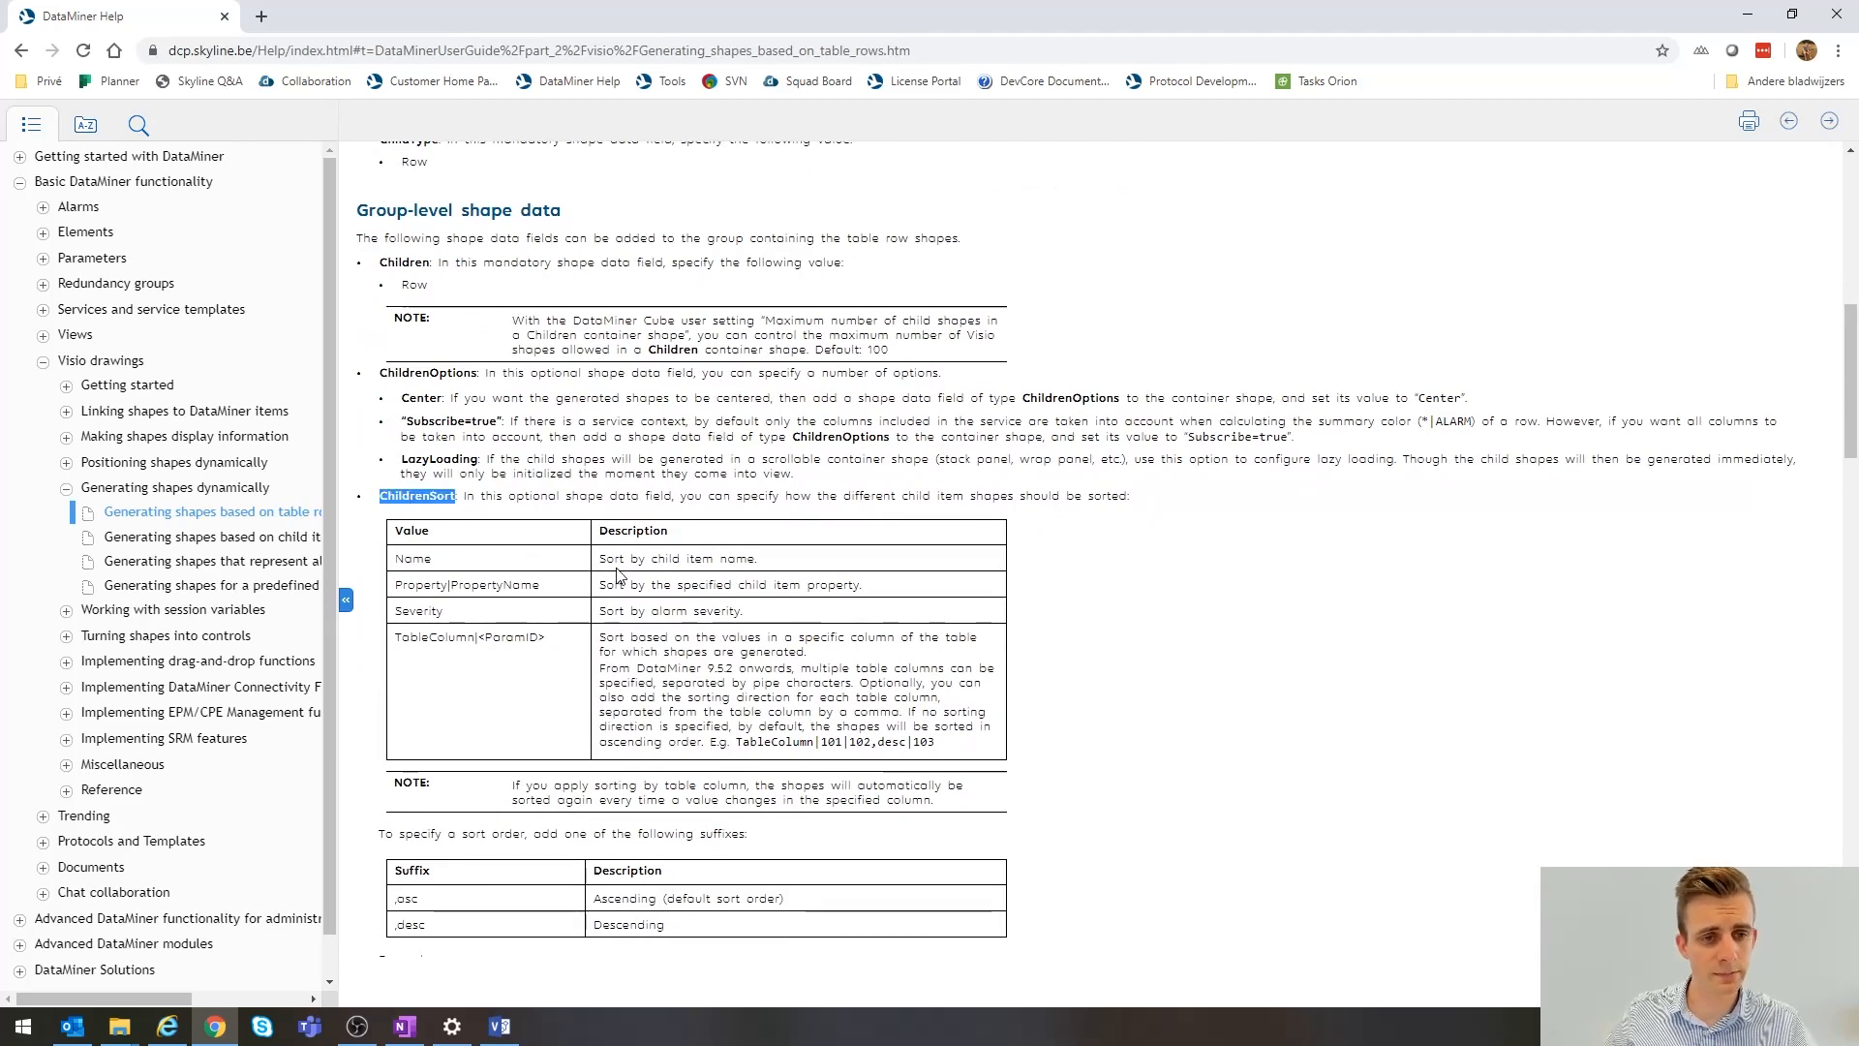
pyautogui.moveTo(556, 497); pyautogui.dragTo(673, 498)
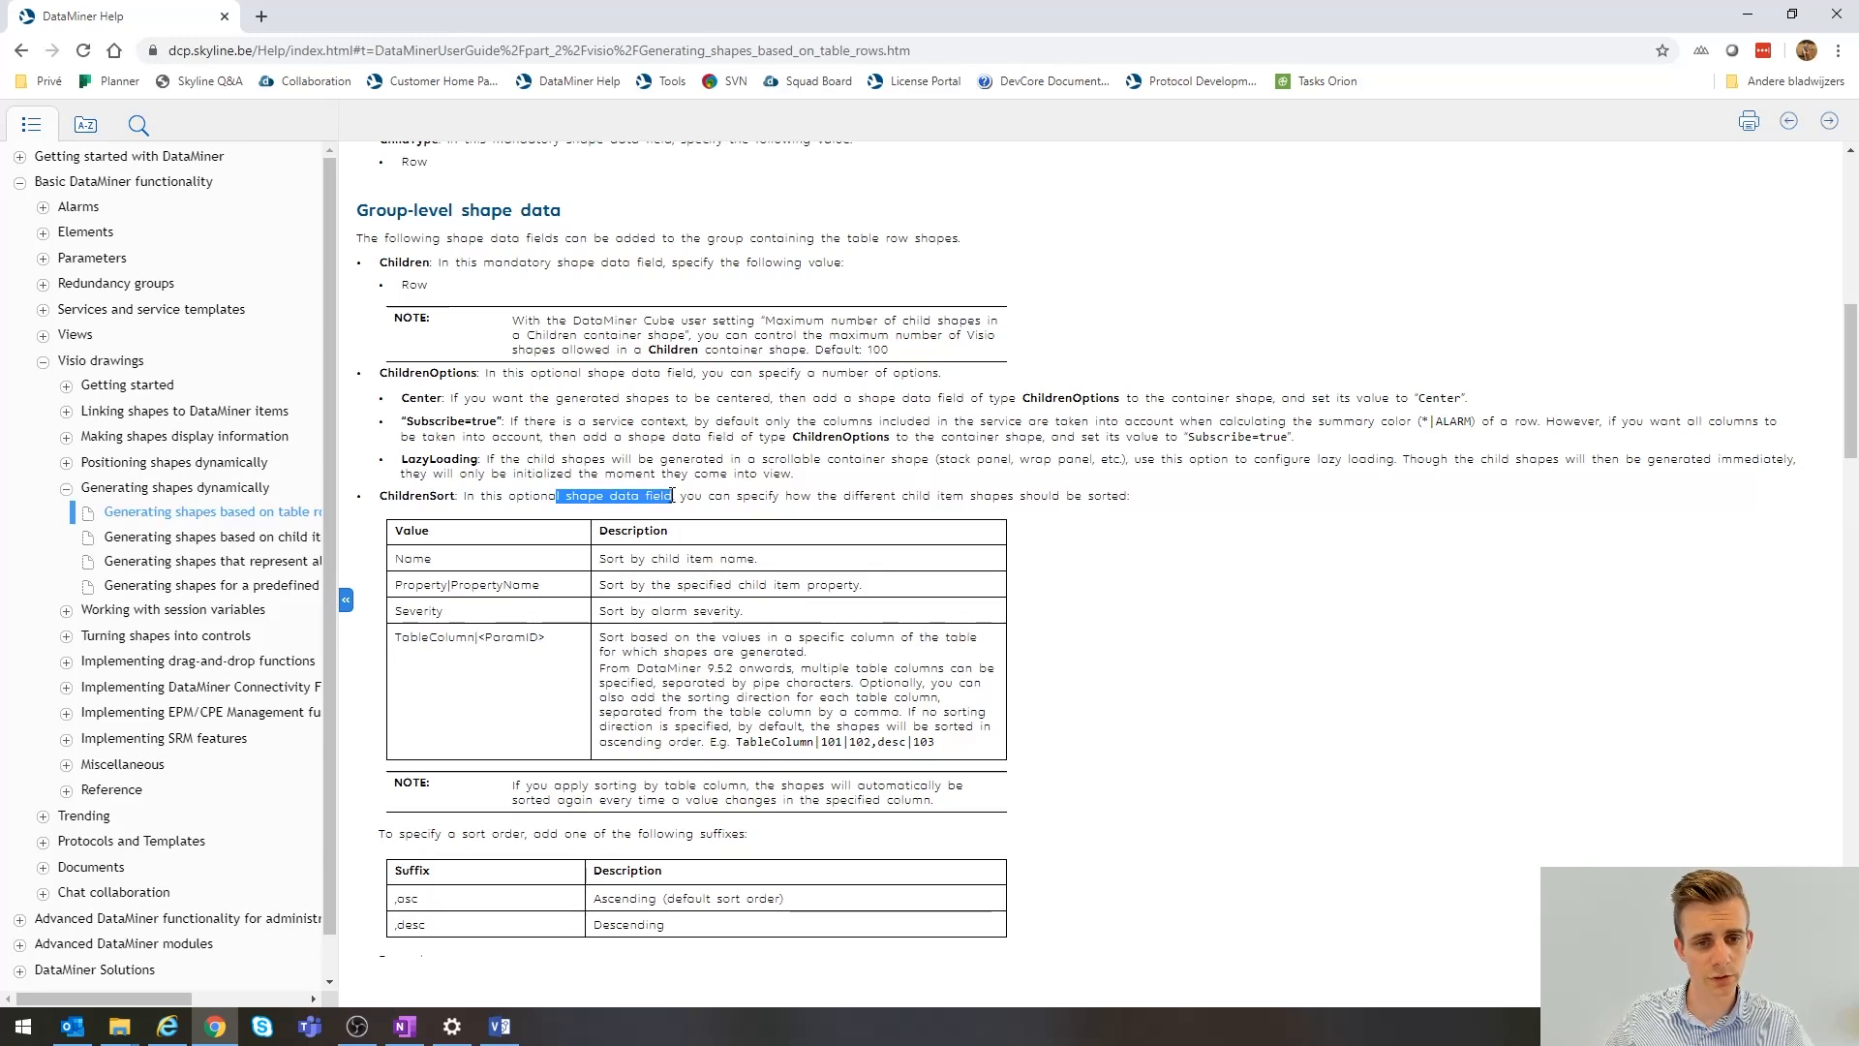